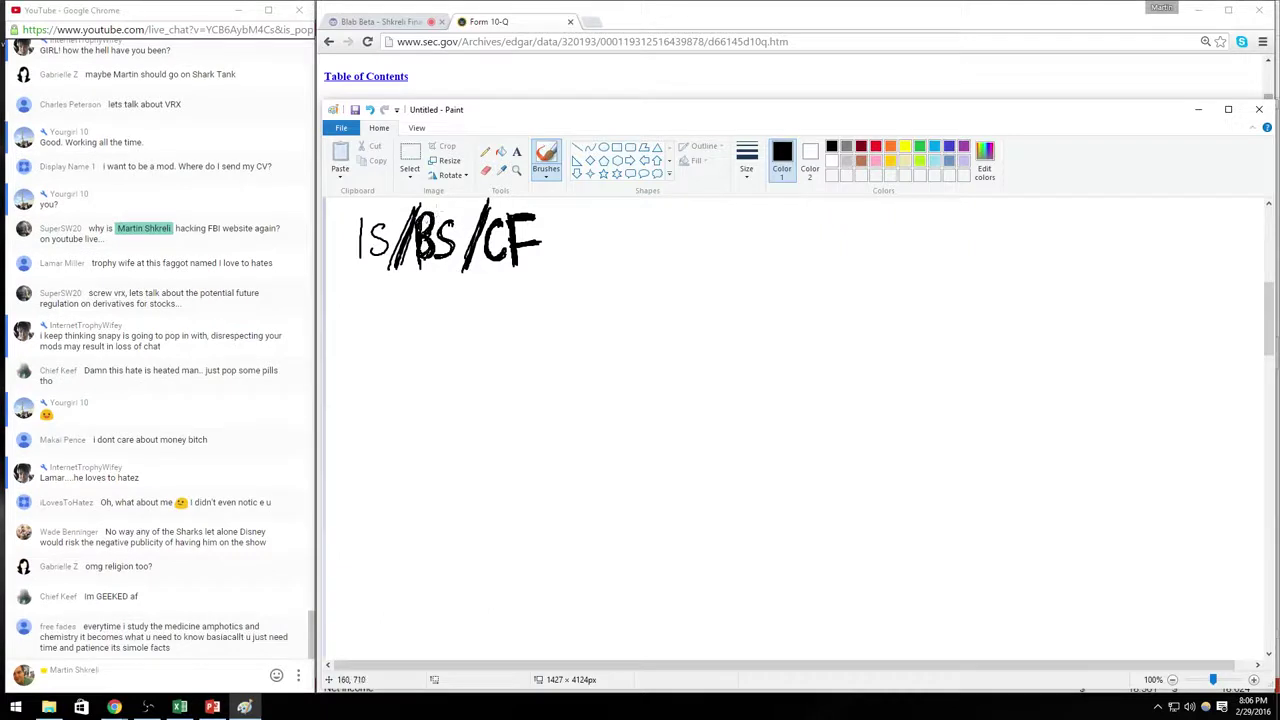
# Step: Draw freehand boxes around the handwritten IS/BS and CF labels on the canvas
pyautogui.moveTo(356, 279)
pyautogui.mouseDown()
pyautogui.moveTo(468, 250)
pyautogui.moveTo(364, 204)
pyautogui.mouseUp()
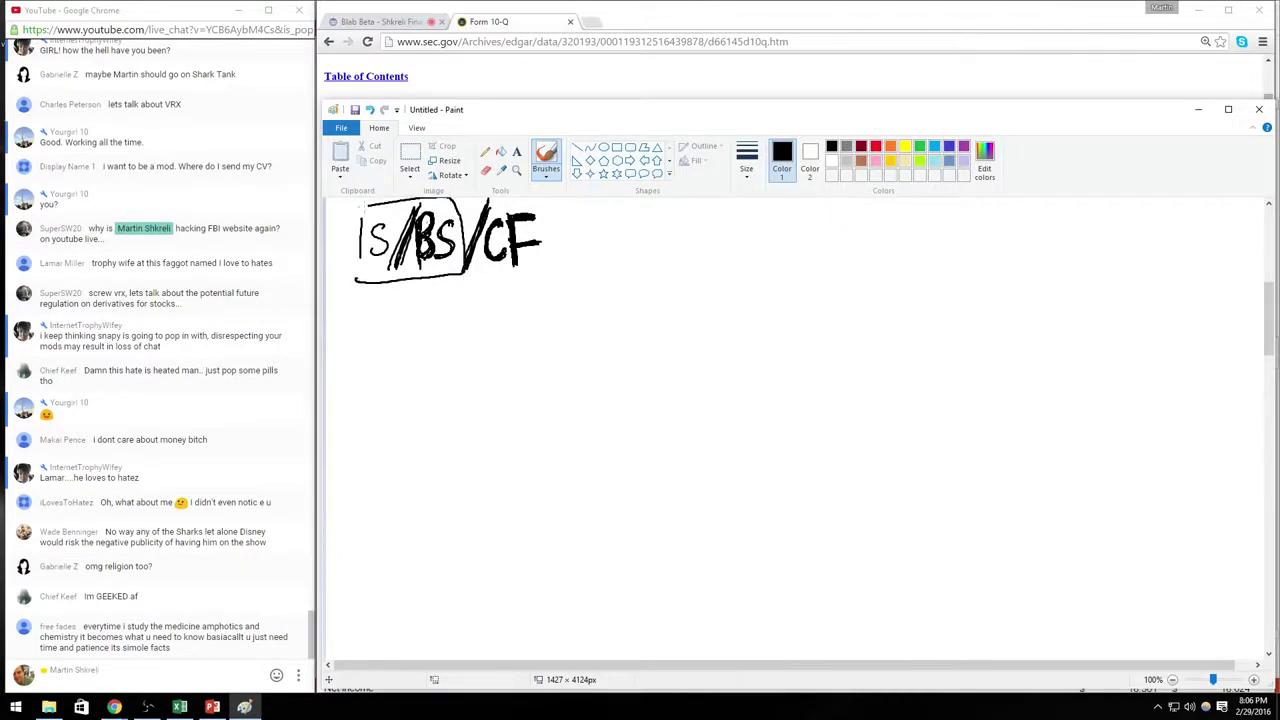
pyautogui.moveTo(456, 272)
pyautogui.mouseDown()
pyautogui.moveTo(556, 236)
pyautogui.moveTo(448, 207)
pyautogui.mouseUp()
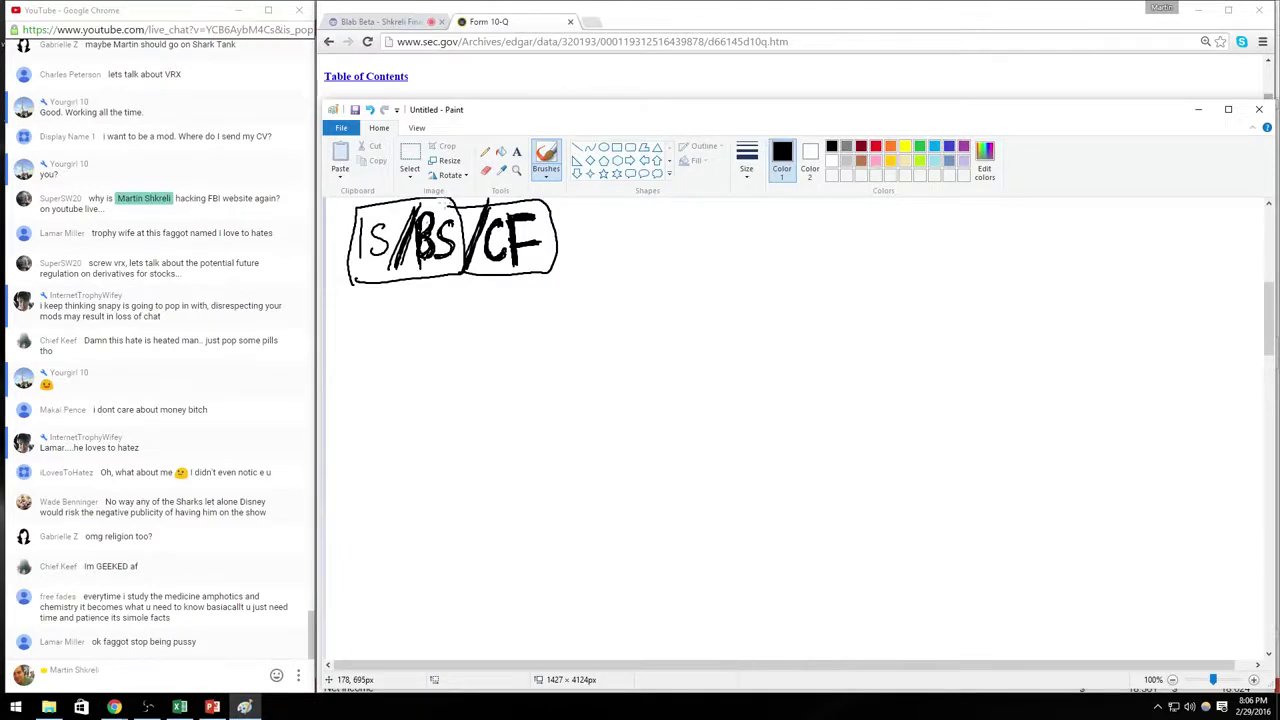
# Step: Switch to the blank Excel workbook and enter the label Price in cell J2
pyautogui.hotkey('alt', 'Tab')
pyautogui.hotkey('alt', 'Tab')
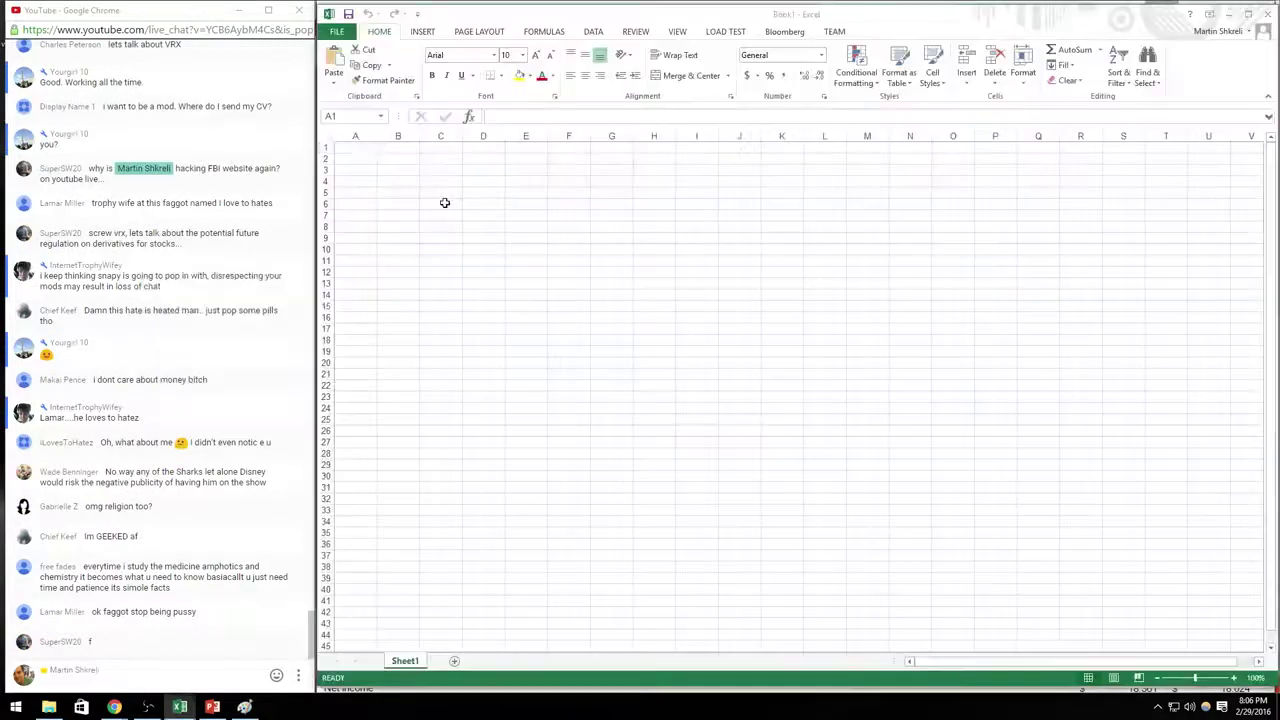
pyautogui.press('Right')
pyautogui.press('Right')
pyautogui.press('Right')
pyautogui.press('Right')
pyautogui.press('Right')
pyautogui.press('Right')
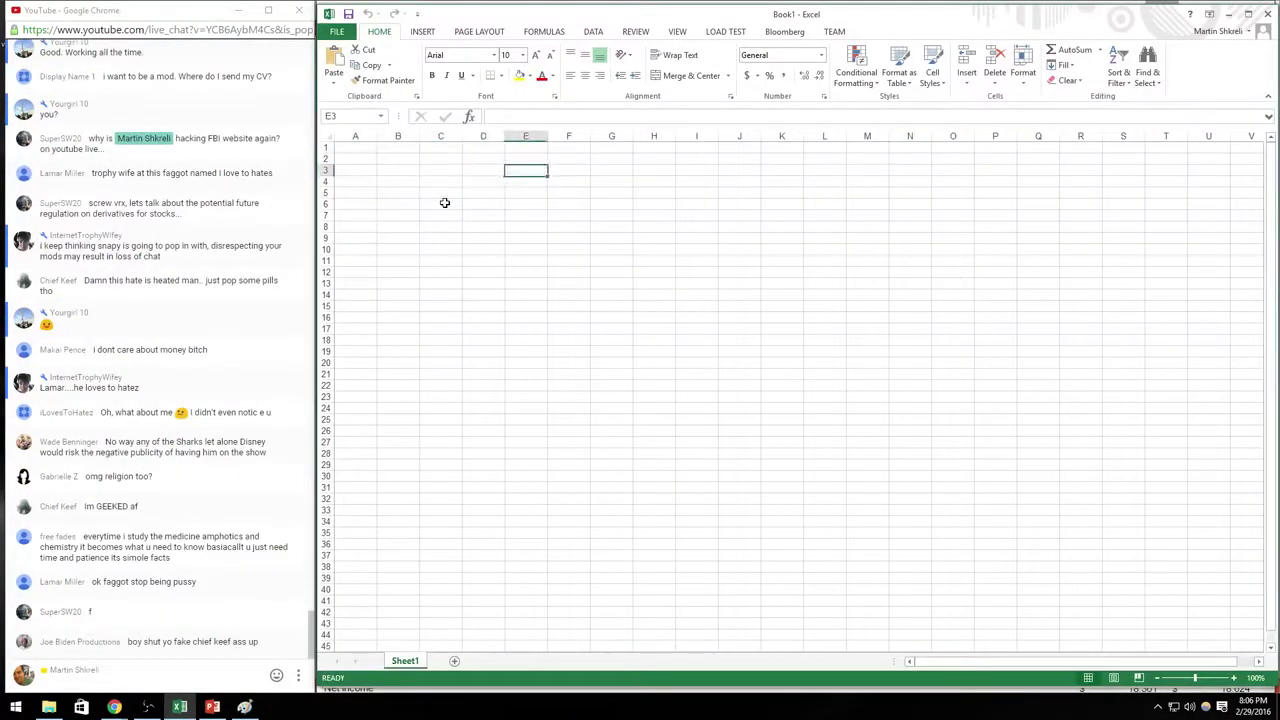
pyautogui.press('Right')
pyautogui.press('Right')
pyautogui.write('Price')
pyautogui.press('Right')
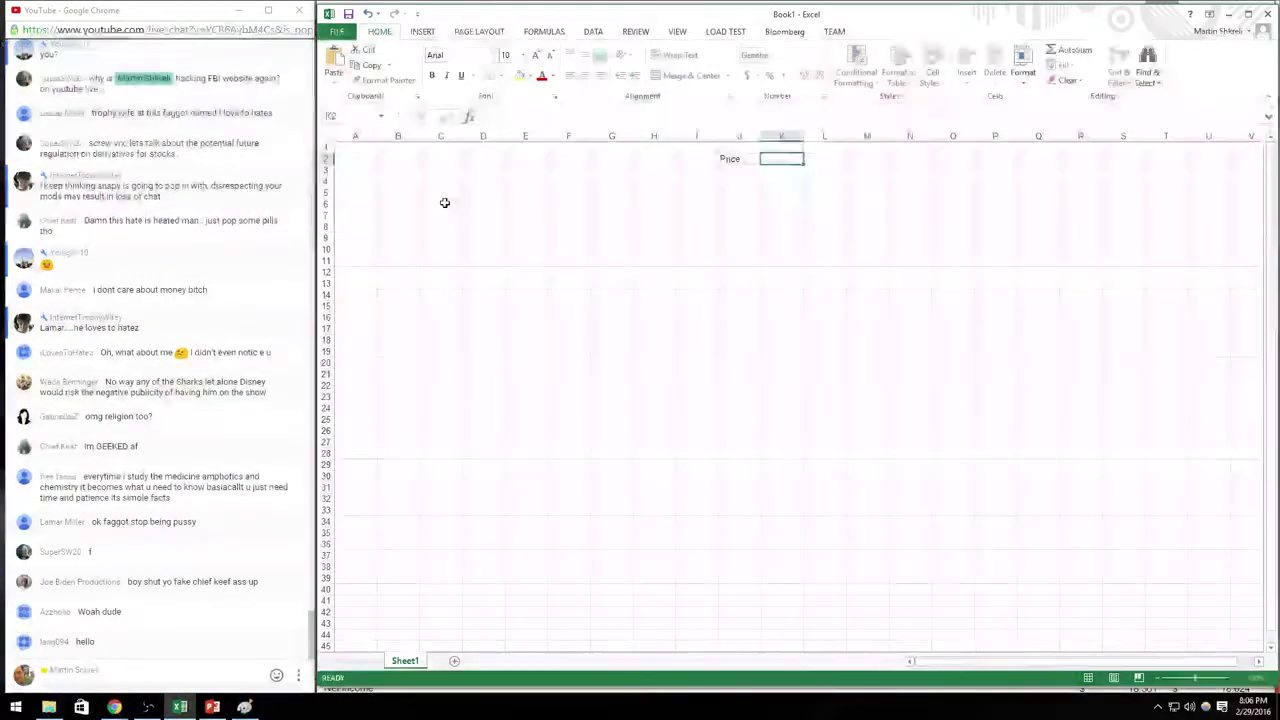
# Step: Switch to Chrome, open Yahoo Finance in a new tab and look up the AAPL quote
pyautogui.hotkey('alt', 'Tab')
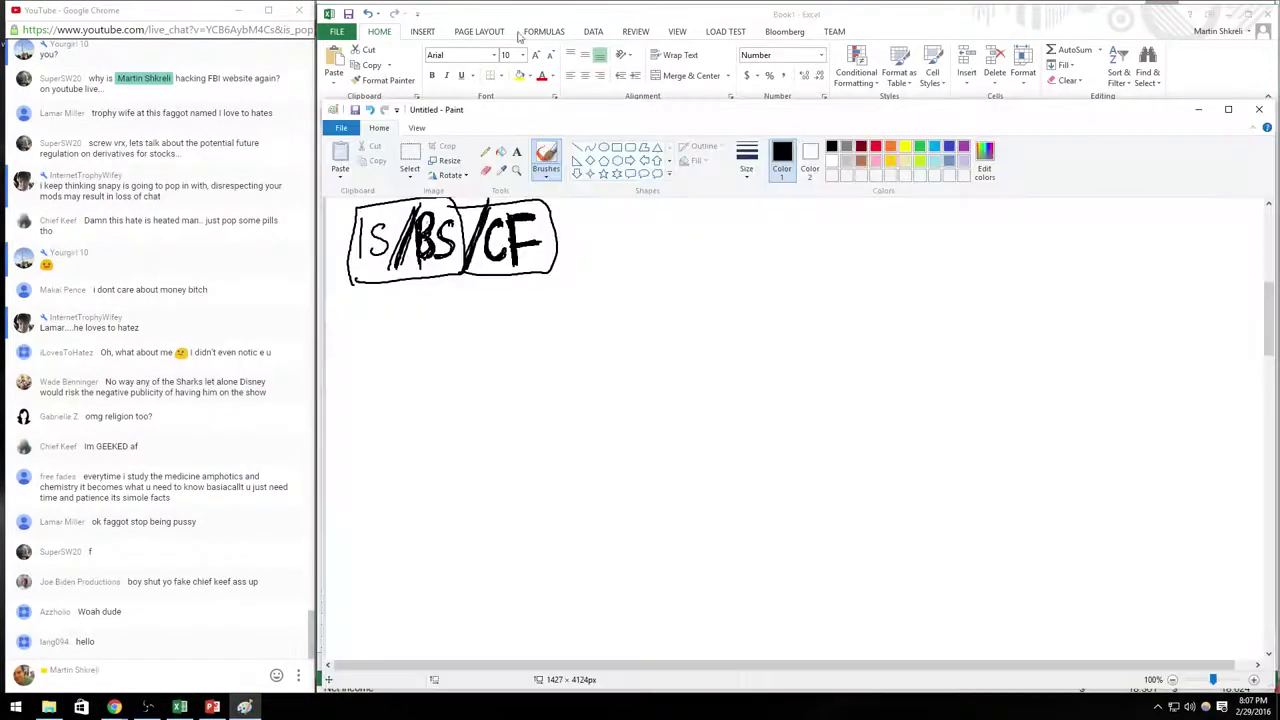
pyautogui.hotkey('alt', 'Tab')
pyautogui.hotkey('alt', 'Tab')
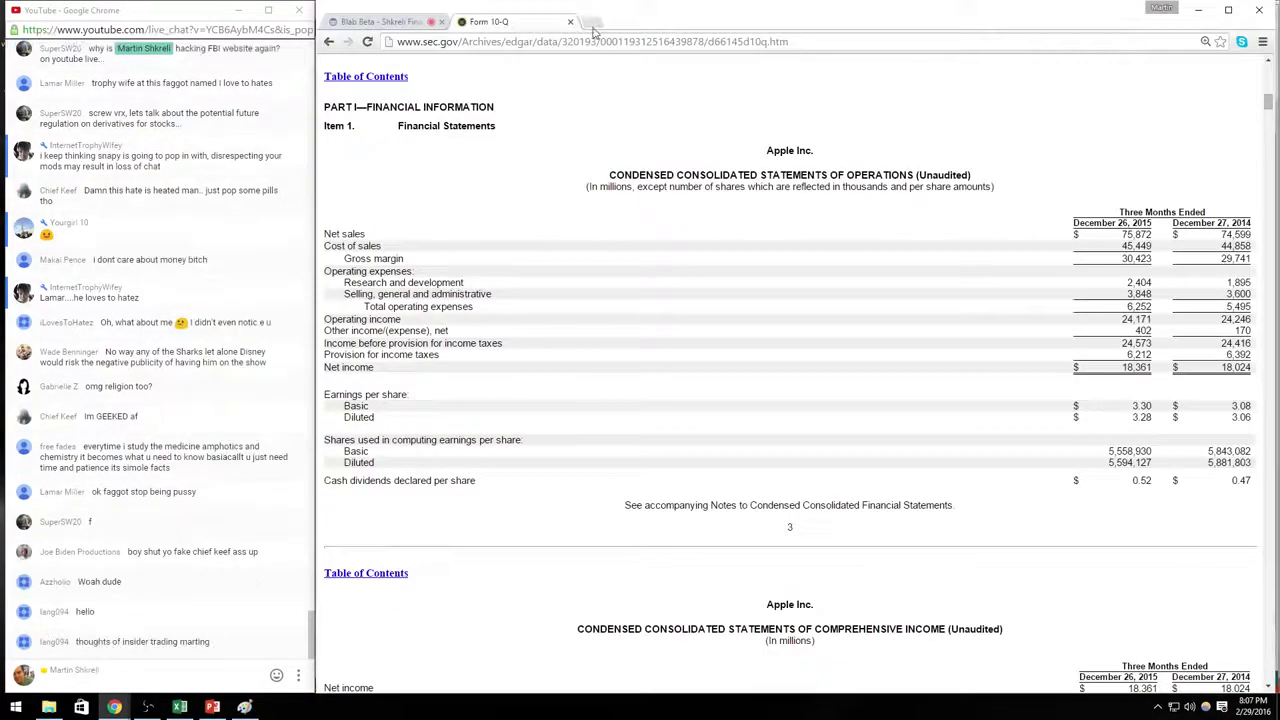
pyautogui.click(592, 21)
pyautogui.write('fin')
pyautogui.press('Return')
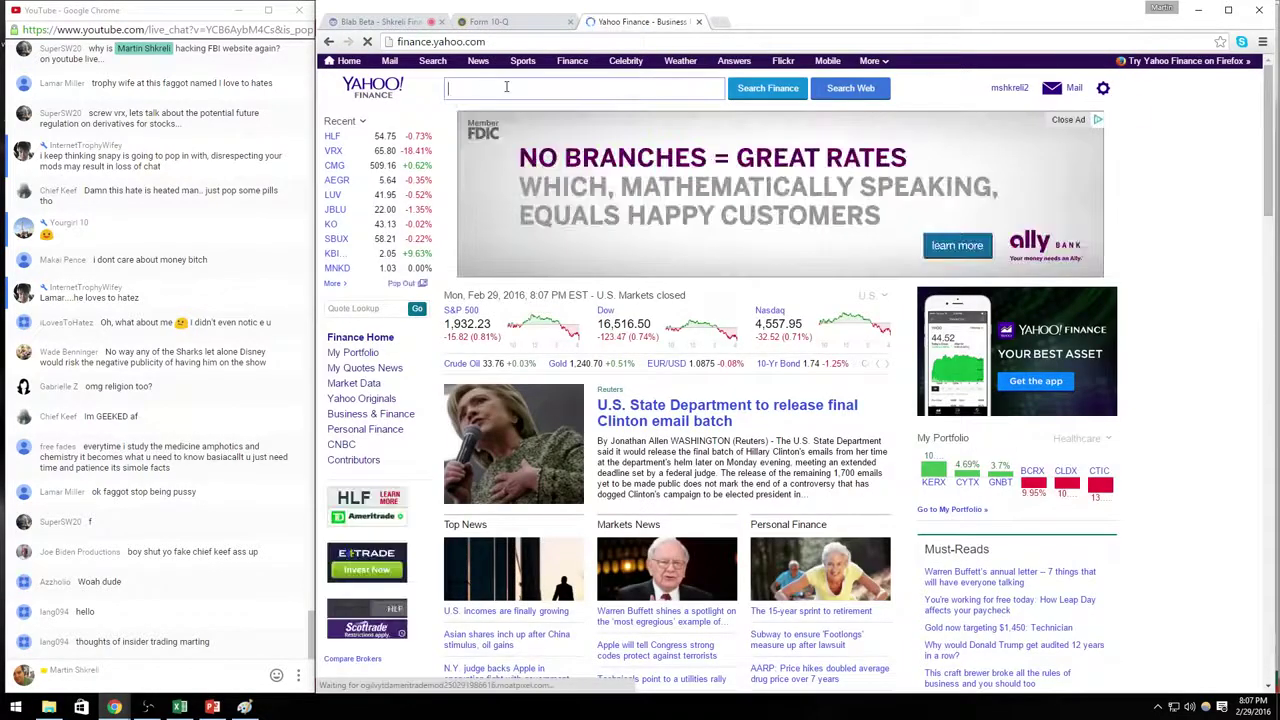
pyautogui.click(506, 87)
pyautogui.write('aapl')
pyautogui.press('Return')
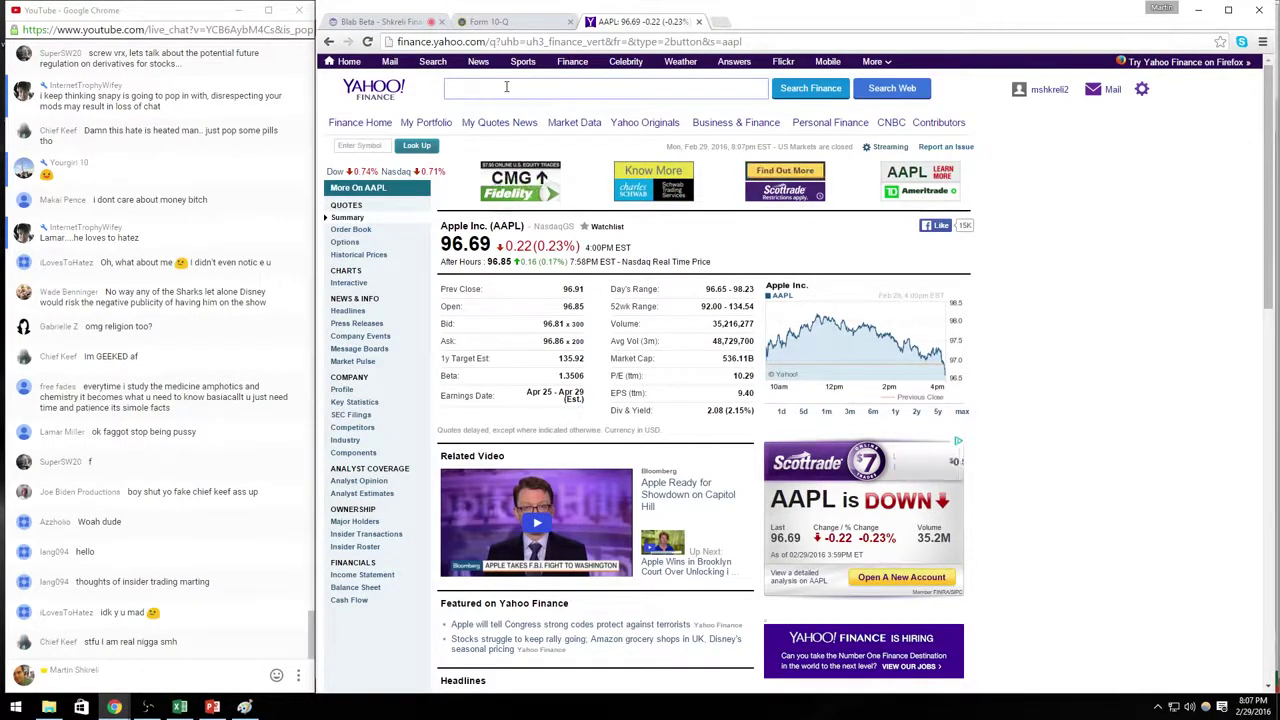
# Step: Switch back to Excel and enter 97 as the share price in cell K2
pyautogui.hotkey('alt', 'Tab')
pyautogui.hotkey('alt', 'Tab')
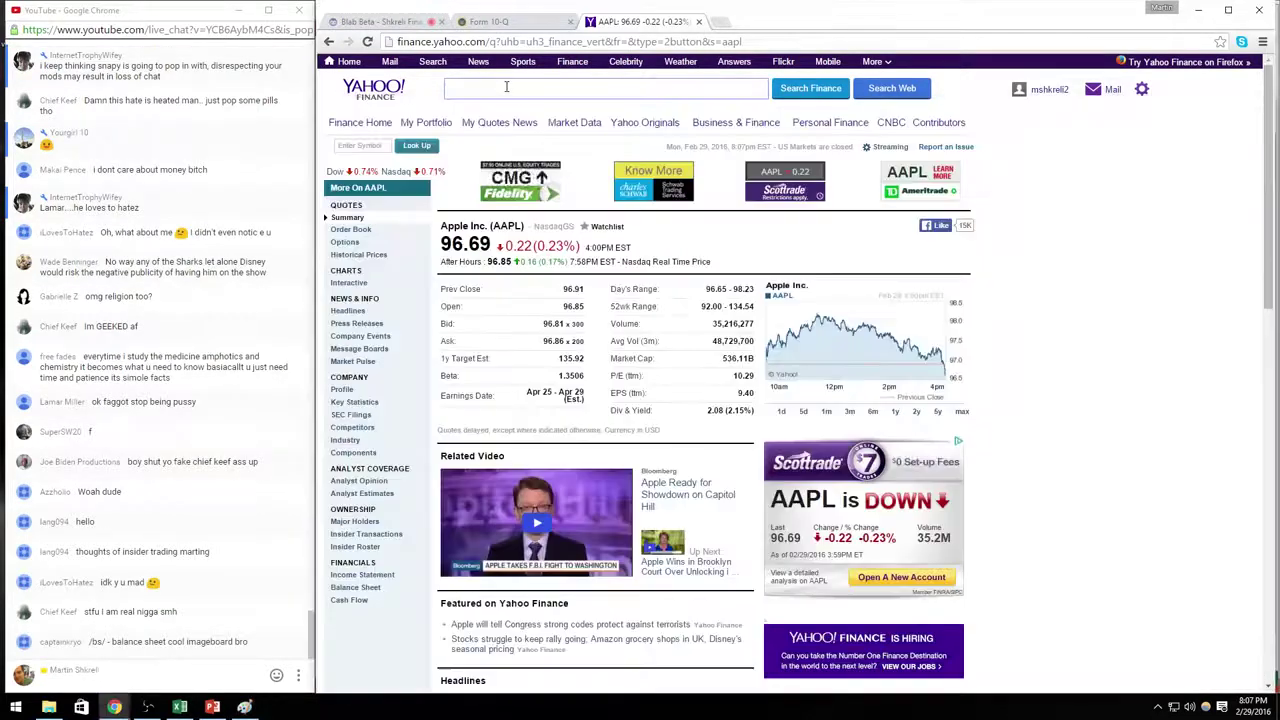
pyautogui.hotkey('alt', 'Tab')
pyautogui.hotkey('alt', 'Tab')
pyautogui.write('97')
pyautogui.press('Return')
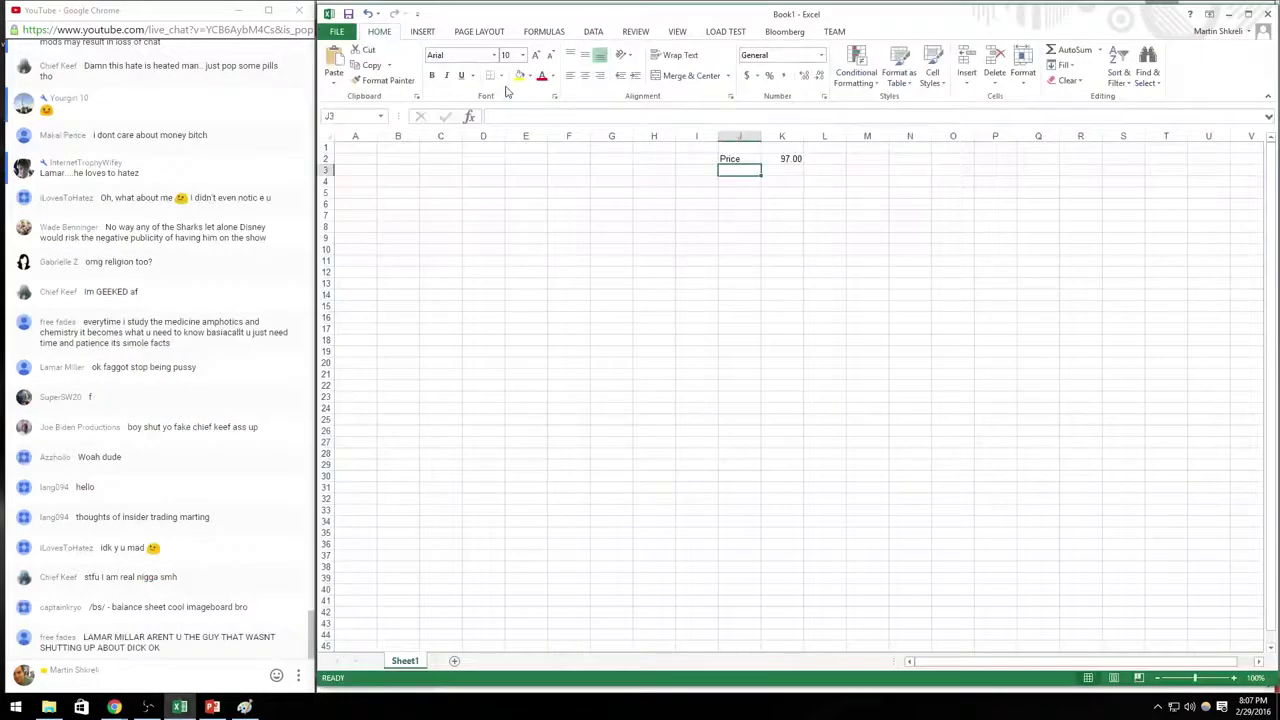
# Step: Enter the labels Shares, MC, Cash, Debt and EV down cells J3 to J7
pyautogui.write('Shares')
pyautogui.press('Return')
pyautogui.write('MC')
pyautogui.press('Return')
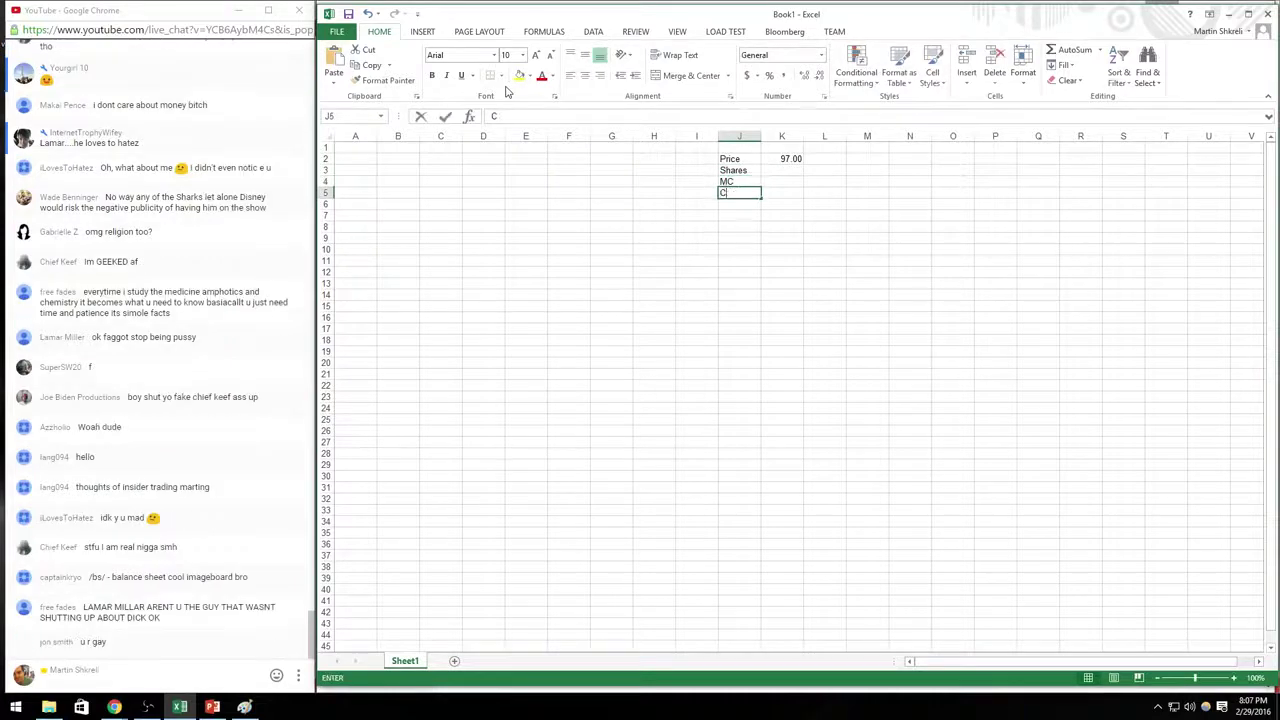
pyautogui.write('Cash')
pyautogui.press('Return')
pyautogui.write('Debt')
pyautogui.press('Return')
pyautogui.write('EV')
pyautogui.press('Tab')
# Step: With K3 selected, switch to Apple's Form 10-Q in Chrome and highlight the cover-page line stating common shares outstanding
pyautogui.press('Up')
pyautogui.press('Up')
pyautogui.press('Up')
pyautogui.press('Up')
pyautogui.press('Up')
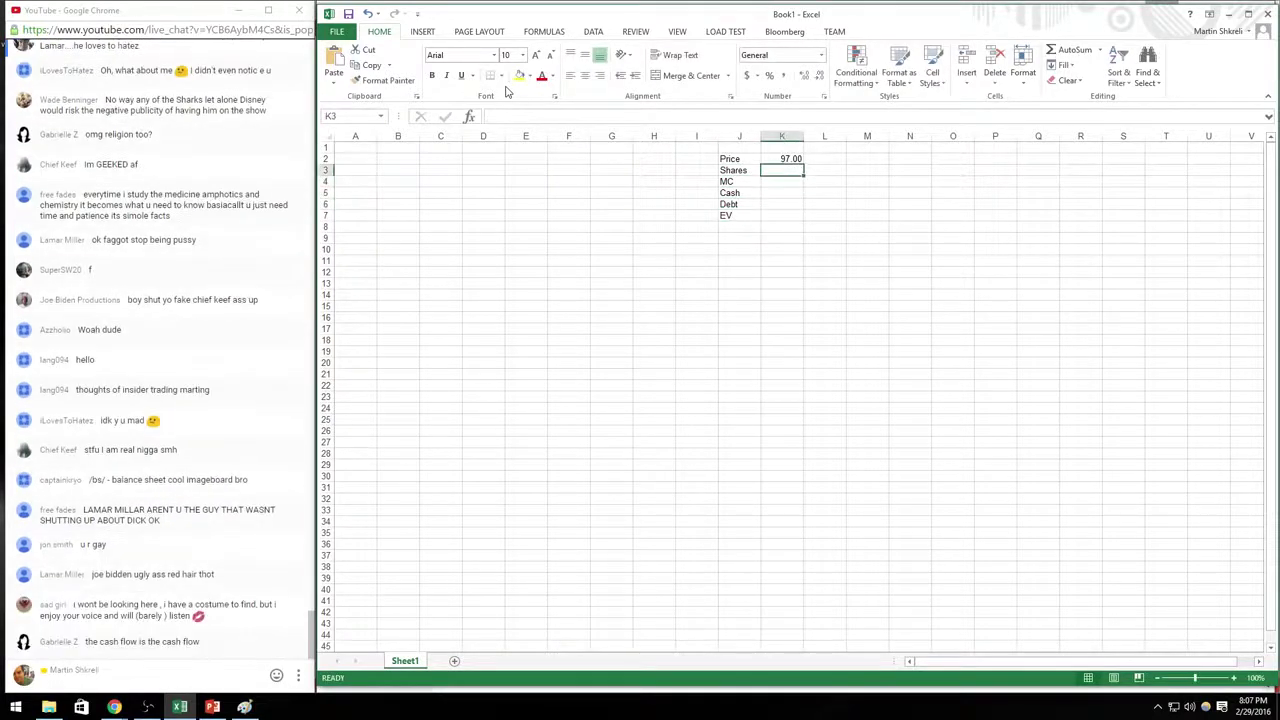
pyautogui.press('Down')
pyautogui.hotkey('alt', 'Tab')
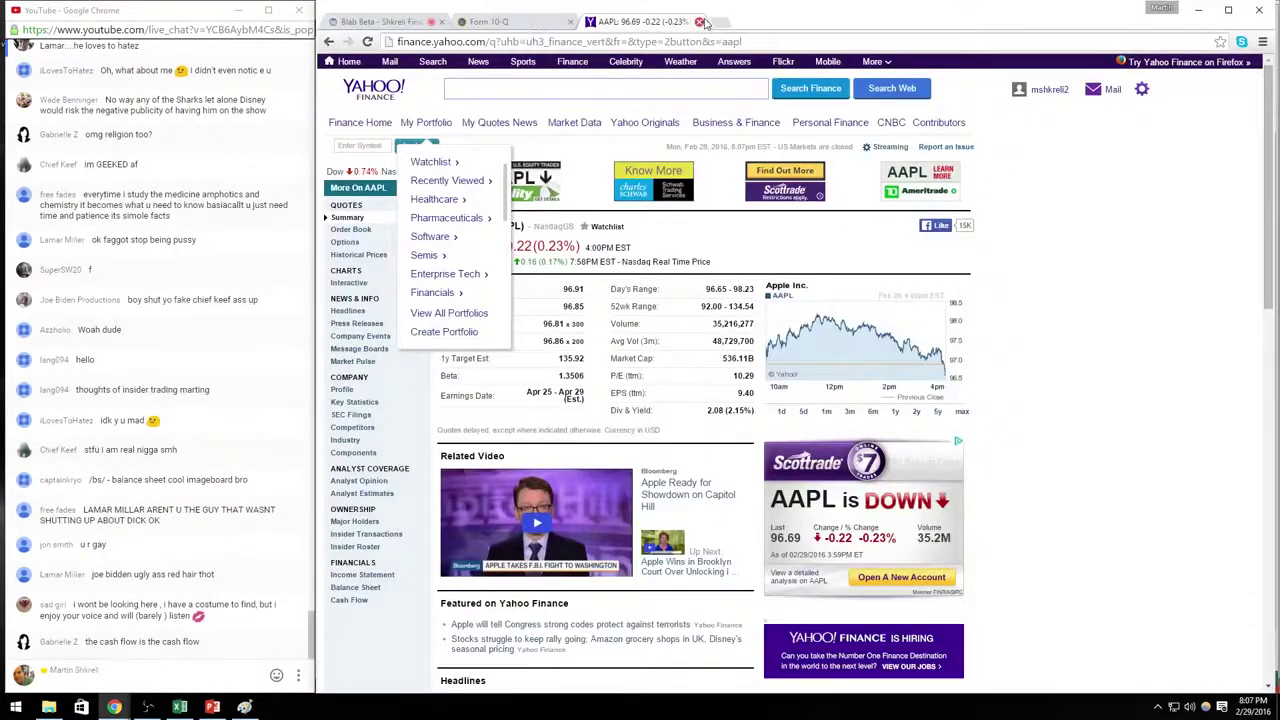
pyautogui.hotkey('alt', 'Tab')
pyautogui.scroll(13, 676, 430)
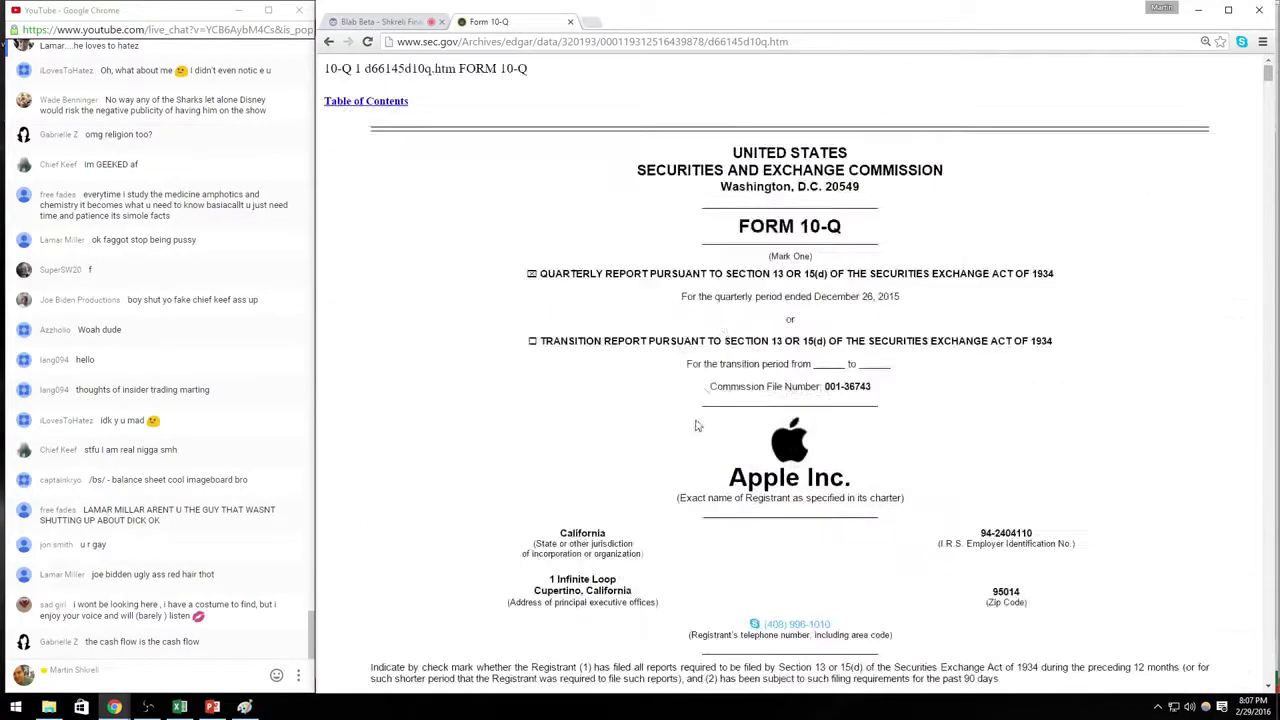
pyautogui.scroll(-5, 740, 470)
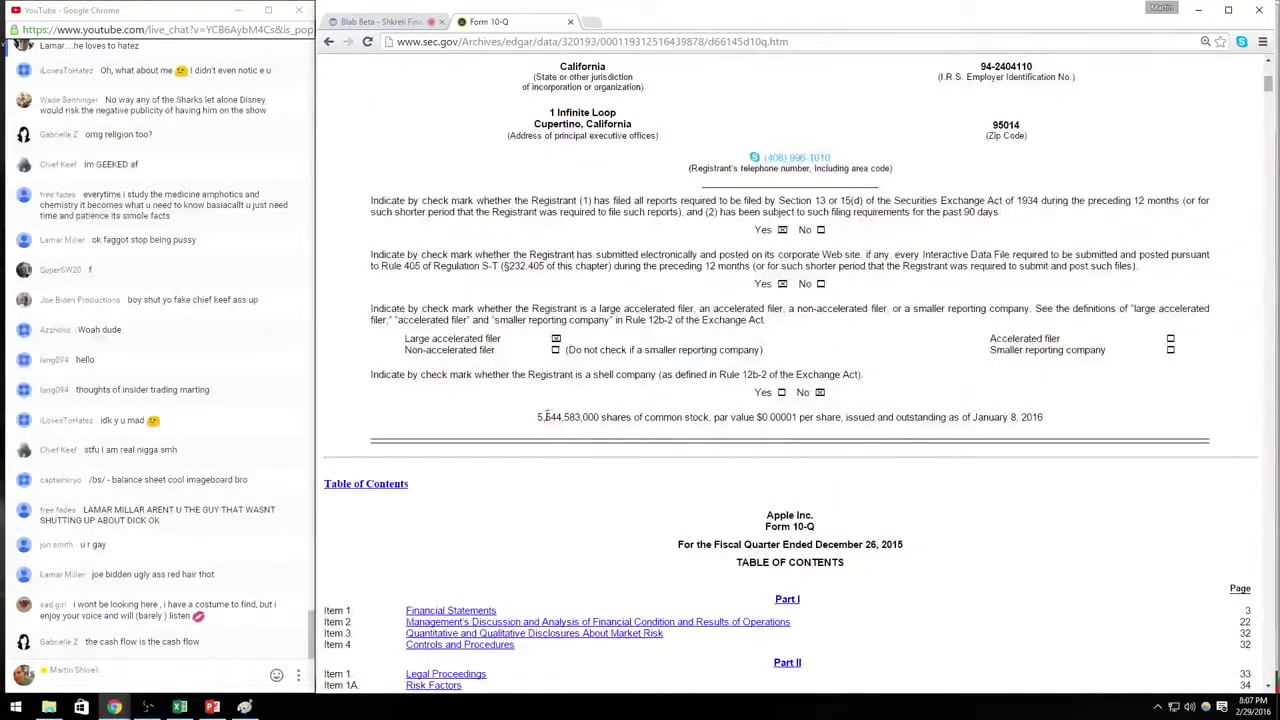
pyautogui.moveTo(536, 417); pyautogui.dragTo(1049, 414)
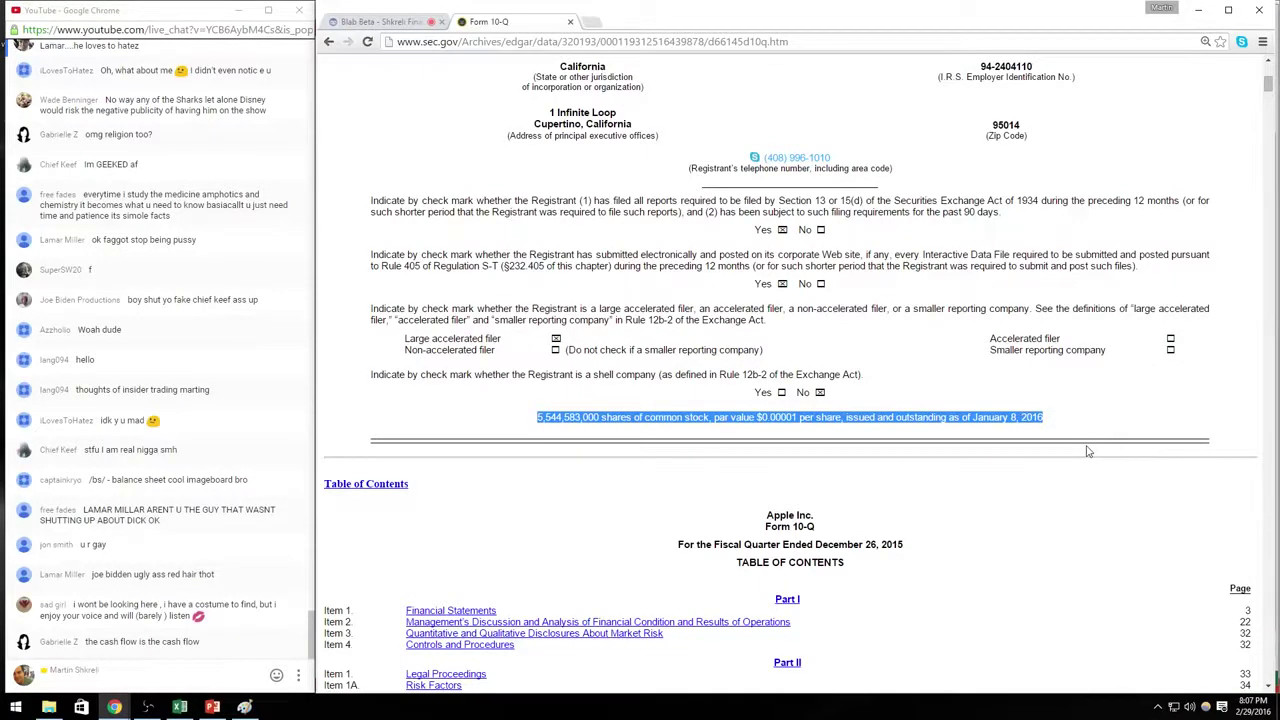
# Step: Switch back to Excel and enter the share count 5544.583 in cell K3, checking the digits against the filing
pyautogui.hotkey('alt', 'Tab')
pyautogui.write('5')
pyautogui.hotkey('alt', 'Tab')
pyautogui.hotkey('alt', 'Tab')
pyautogui.write('54')
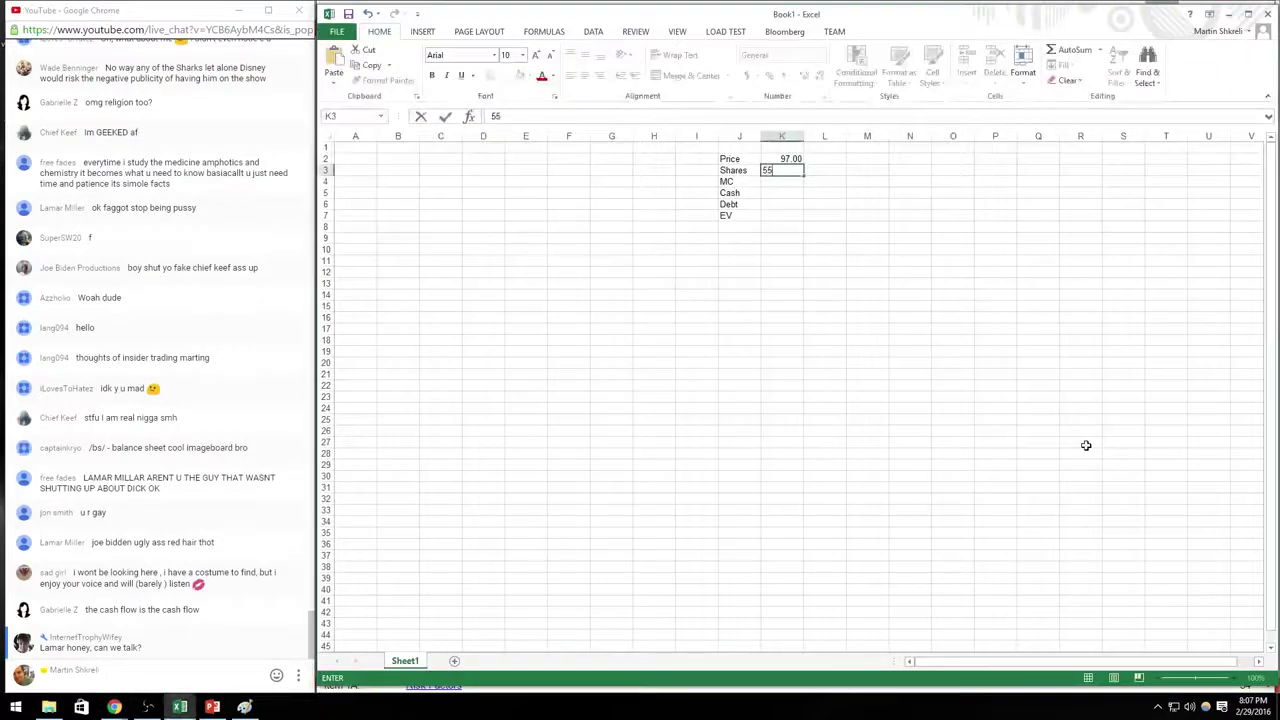
pyautogui.hotkey('alt', 'Tab')
pyautogui.hotkey('alt', 'Tab')
pyautogui.write('4 558')
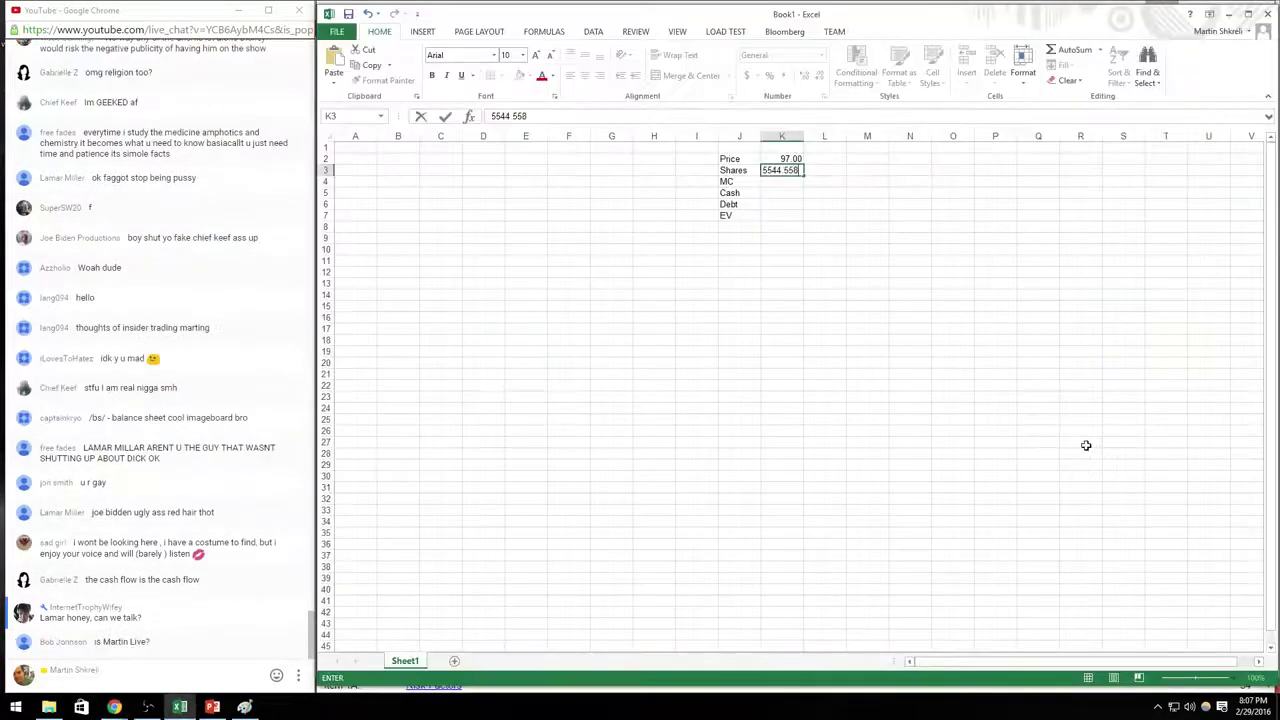
pyautogui.write('83')
pyautogui.press('Tab')
# Step: Enter the period Q415 in cell L3 and copy it to L5:L6 beside Cash and Debt
pyautogui.write('Q')
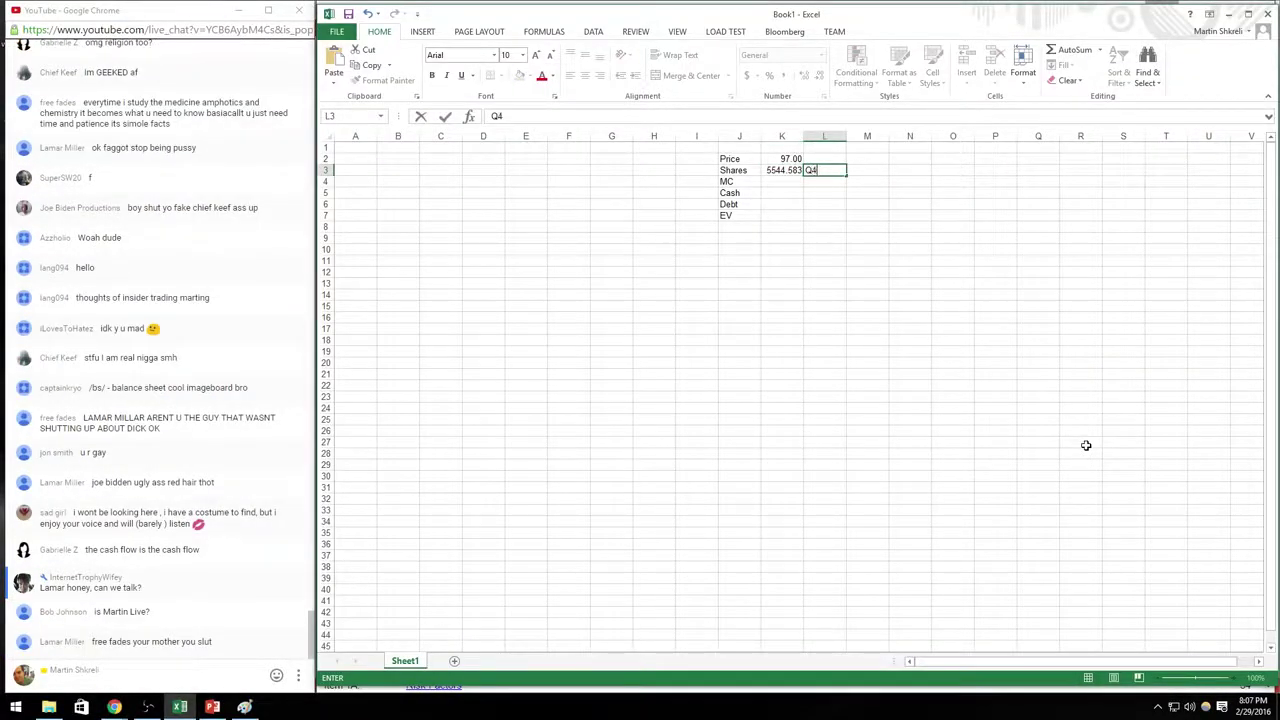
pyautogui.write('415')
pyautogui.press('Return')
pyautogui.press('Up')
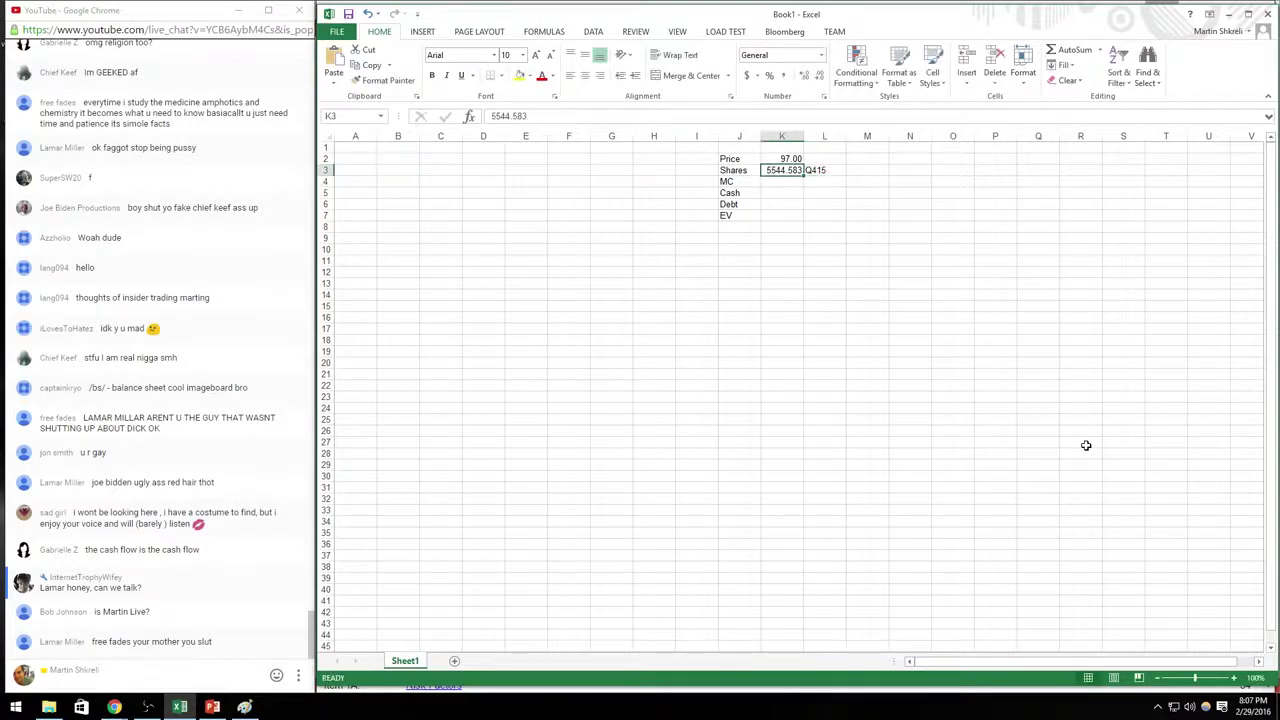
pyautogui.press('Right')
pyautogui.hotkey('ctrl', 'c')
pyautogui.press('Down')
pyautogui.press('Down')
pyautogui.hotkey('shift', 'Down')
pyautogui.hotkey('ctrl', 'v')
pyautogui.press('Down')
# Step: Right-align the Q415 period labels in cells L3:L6
pyautogui.hotkey('shift', 'Up')
pyautogui.hotkey('shift', 'Up')
pyautogui.hotkey('shift', 'Up')
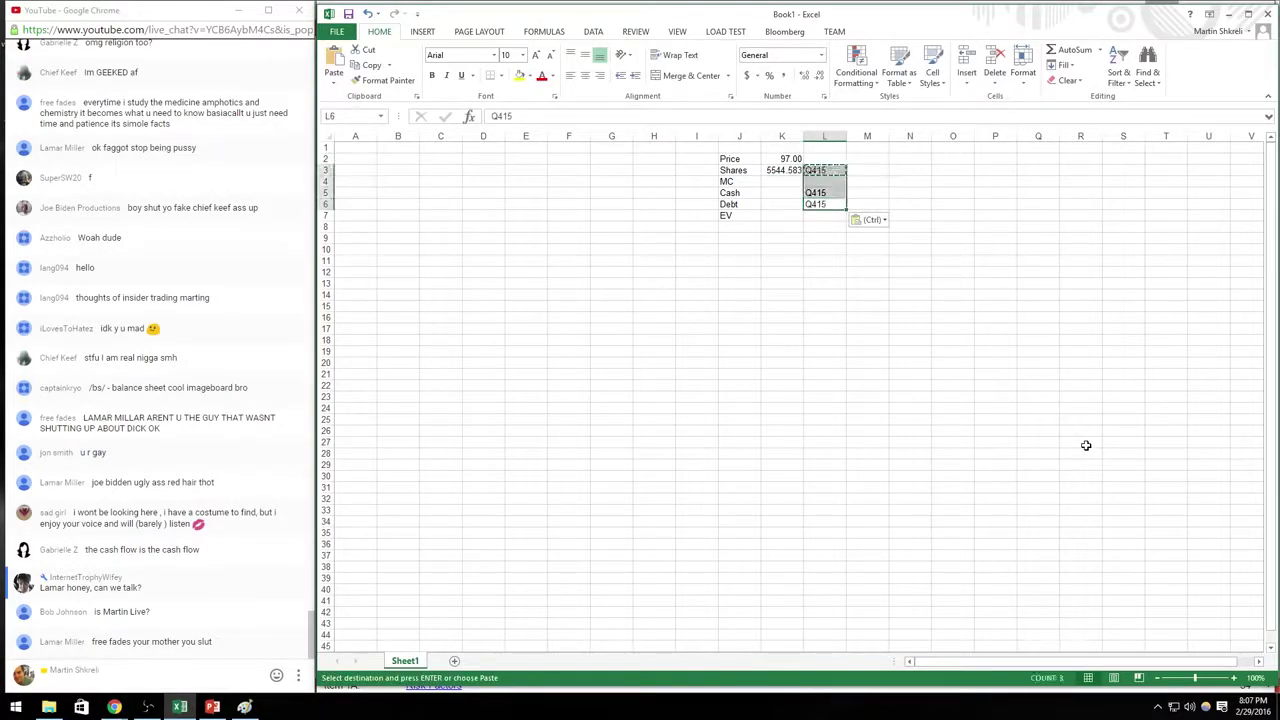
pyautogui.press('Escape')
pyautogui.click(600, 75)
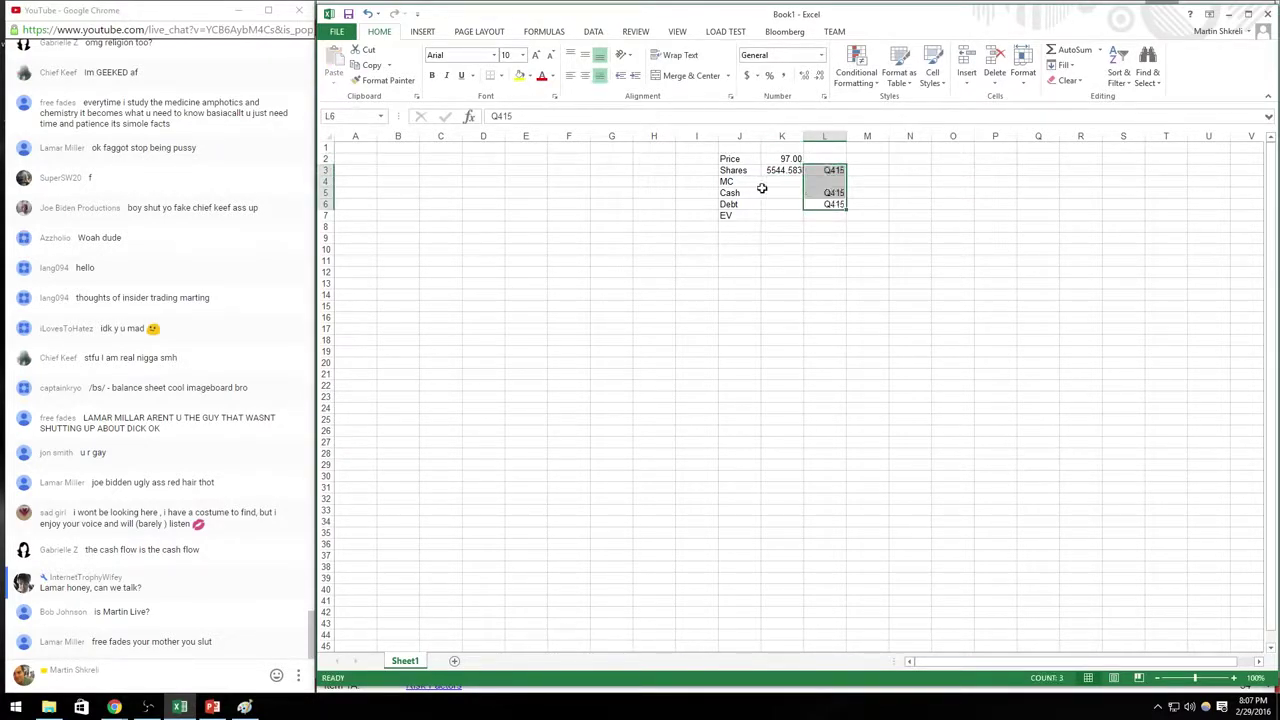
# Step: Calculate the market cap in cell K4 with the formula =+K3*K2, multiplying shares by price
pyautogui.click(768, 182)
pyautogui.write('=+')
pyautogui.press('Up')
pyautogui.write('*')
pyautogui.press('Up')
pyautogui.press('Up')
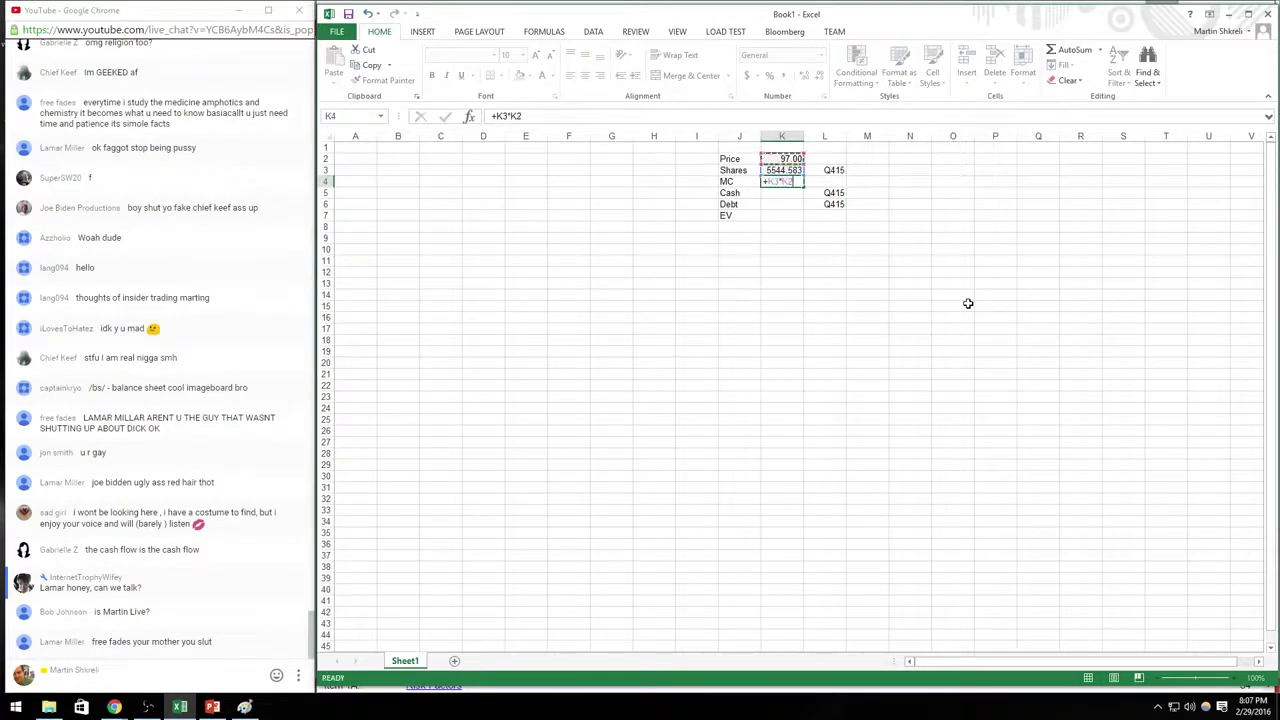
pyautogui.press('Return')
# Step: Format K3:K4 as numbers with 0 decimal places and a thousands separator
pyautogui.press('Up')
pyautogui.hotkey('shift', 'Up')
pyautogui.hotkey('shift', 'Up')
pyautogui.hotkey('ctrl', 'q')
pyautogui.hotkey('shift', 'Down')
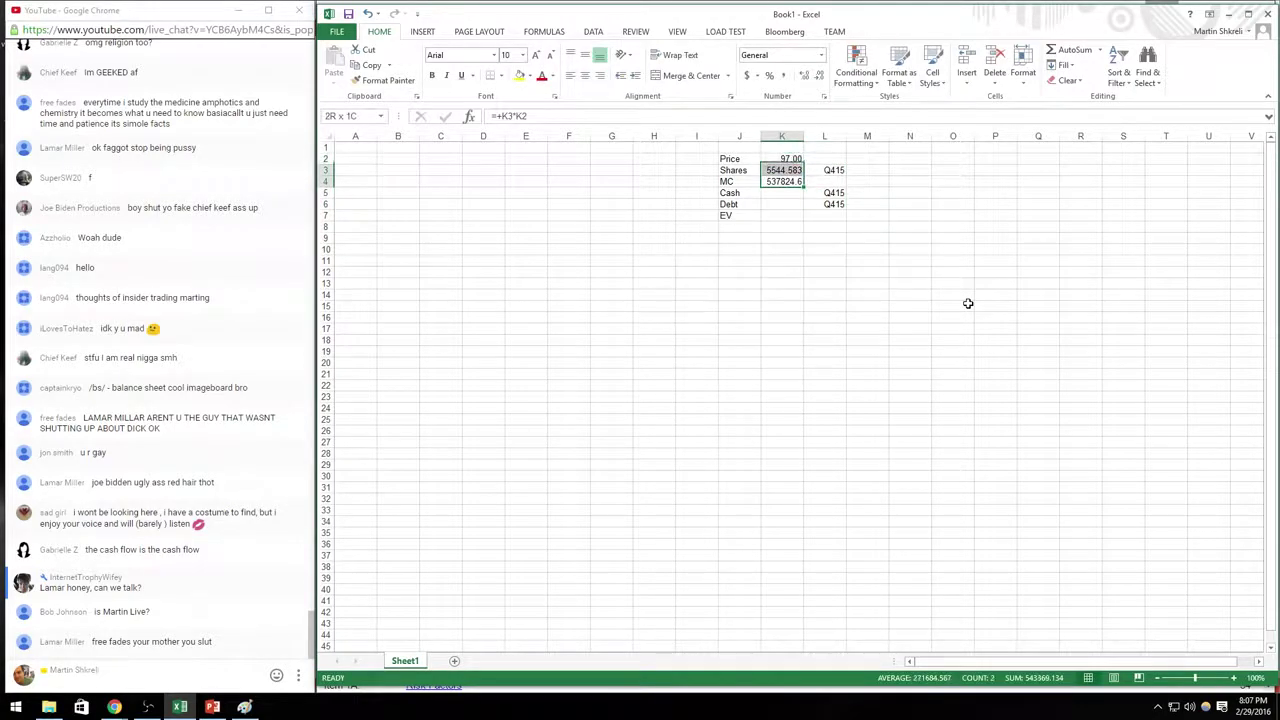
pyautogui.hotkey('ctrl', '1')
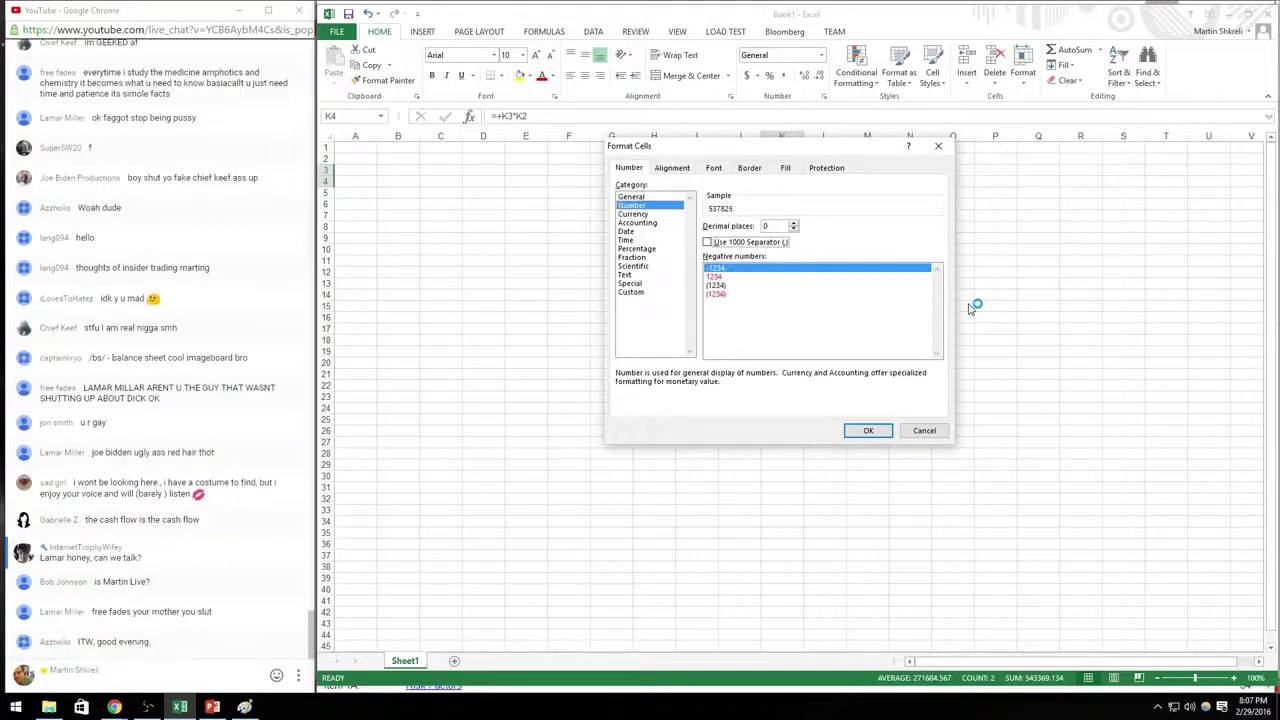
pyautogui.press('Return')
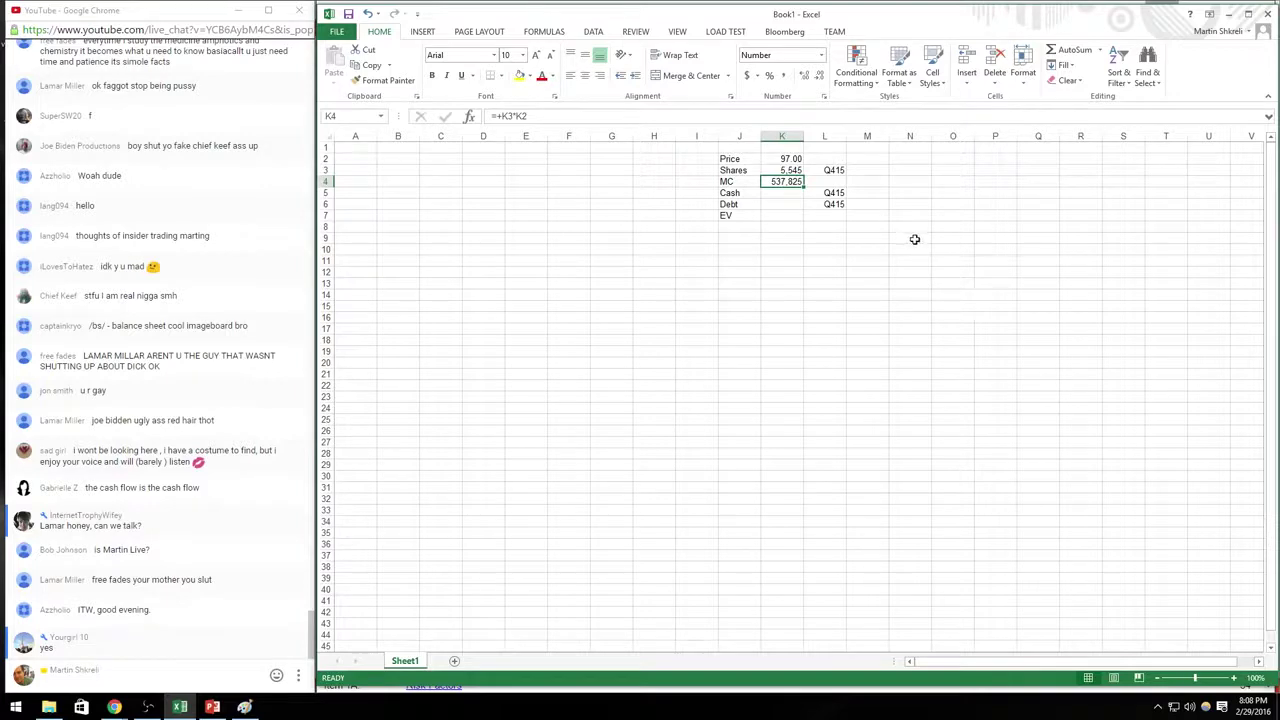
# Step: Save the workbook as AAPL in the Investing Class folder on the computer
pyautogui.hotkey('ctrl', 's')
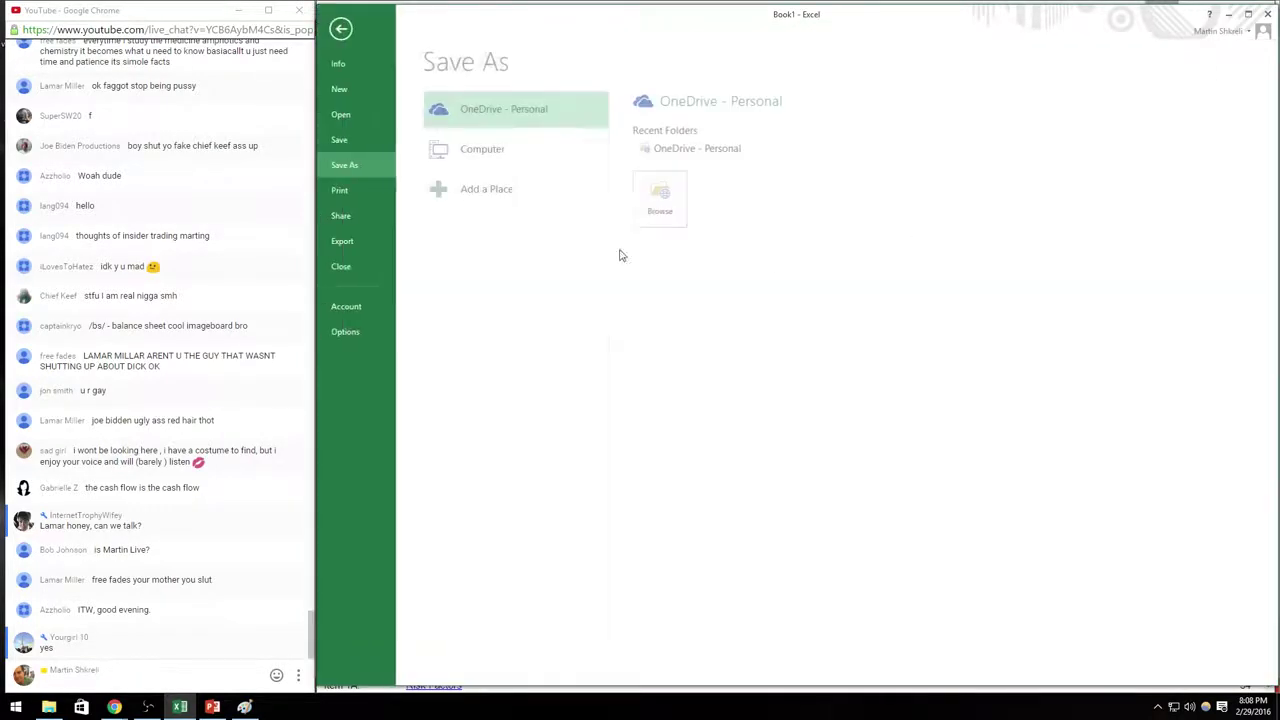
pyautogui.click(574, 152)
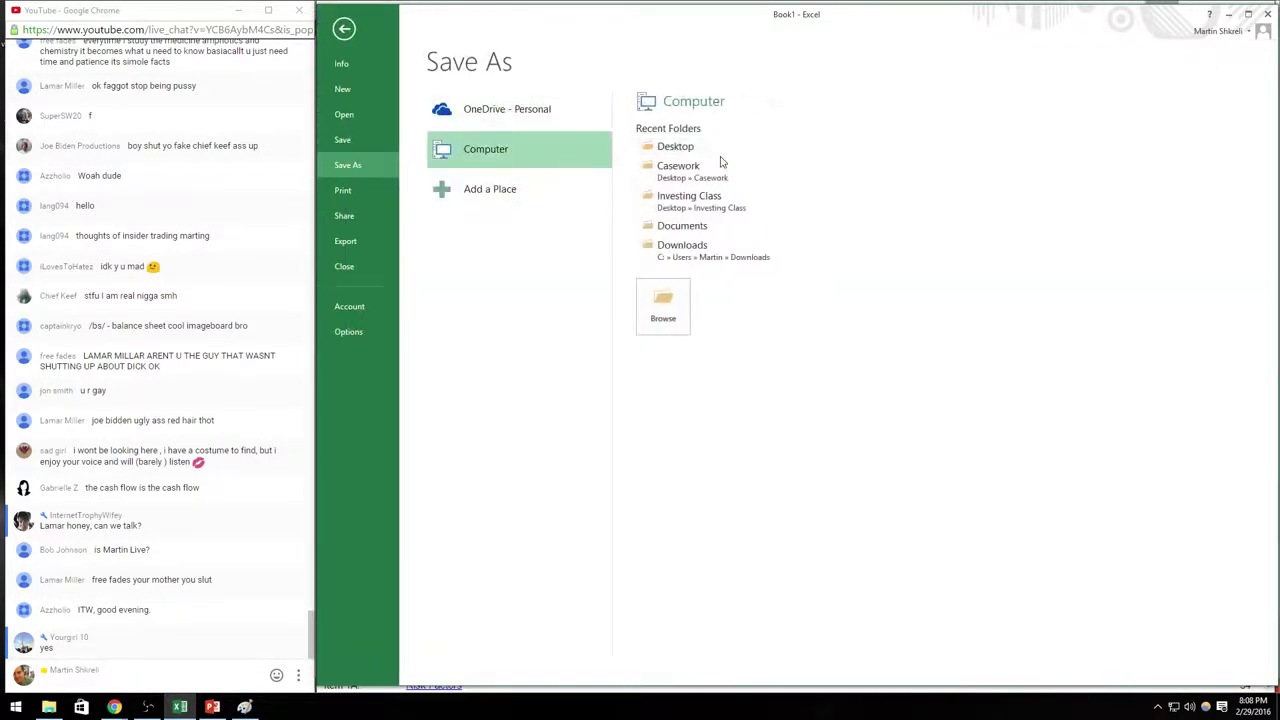
pyautogui.click(729, 206)
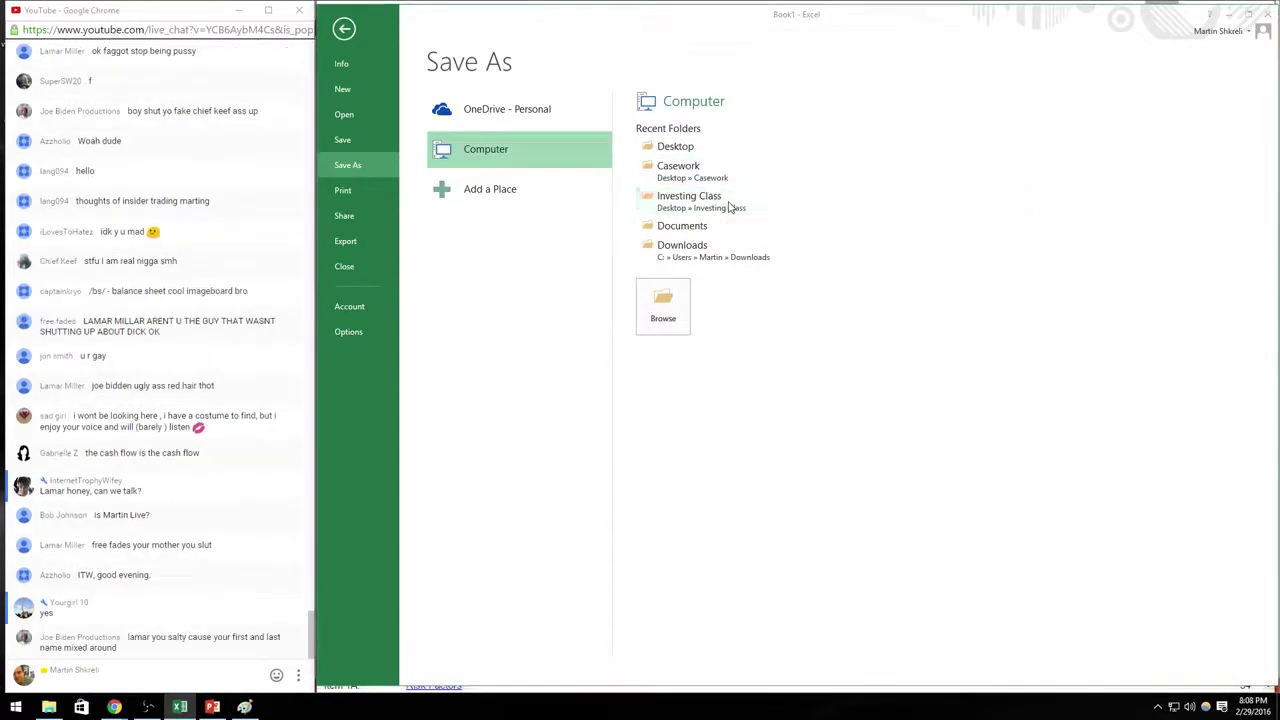
pyautogui.write('AAPL')
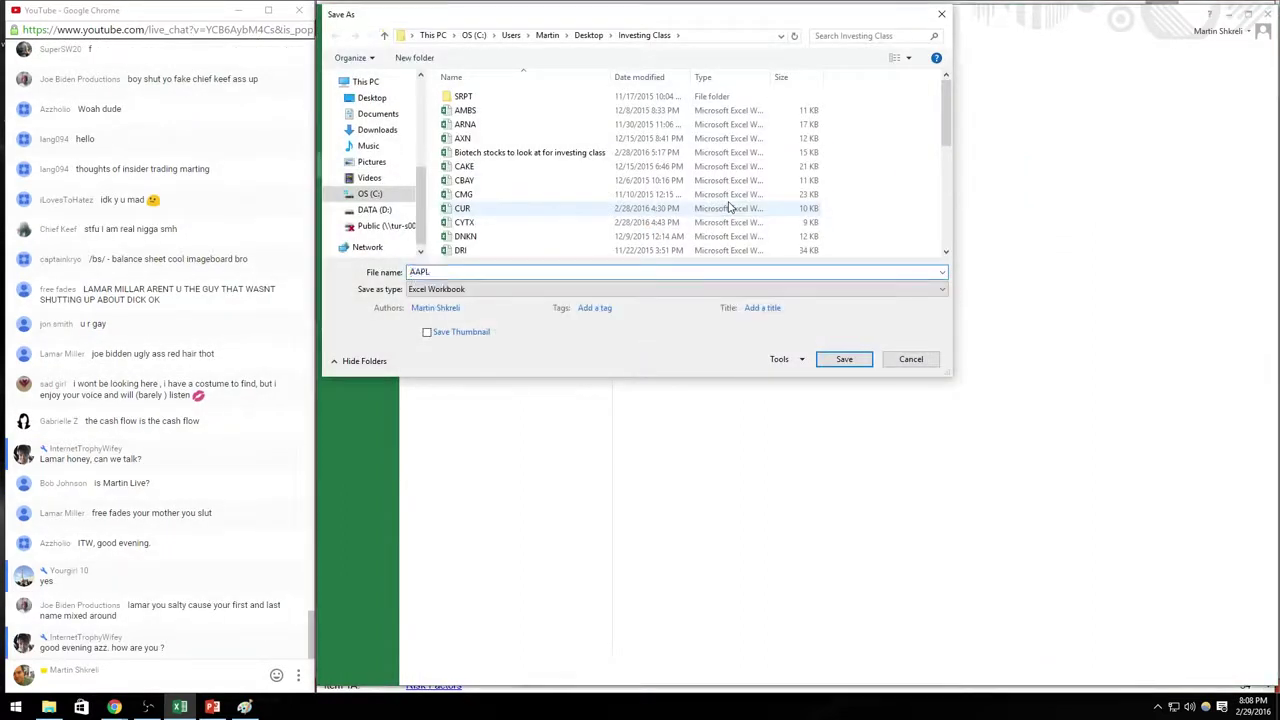
pyautogui.press('Escape')
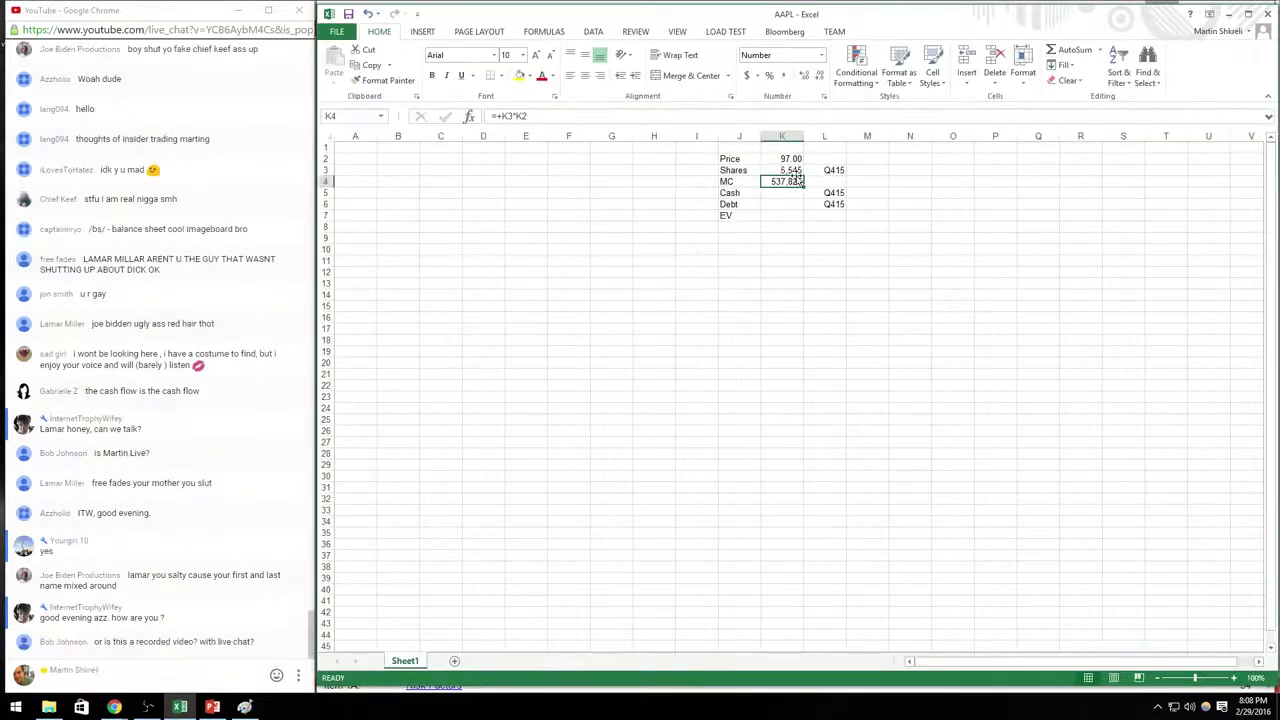
# Step: Switch to the Form 10-Q in Chrome and examine the condensed consolidated statements of operations
pyautogui.moveTo(791, 172); pyautogui.dragTo(733, 178)
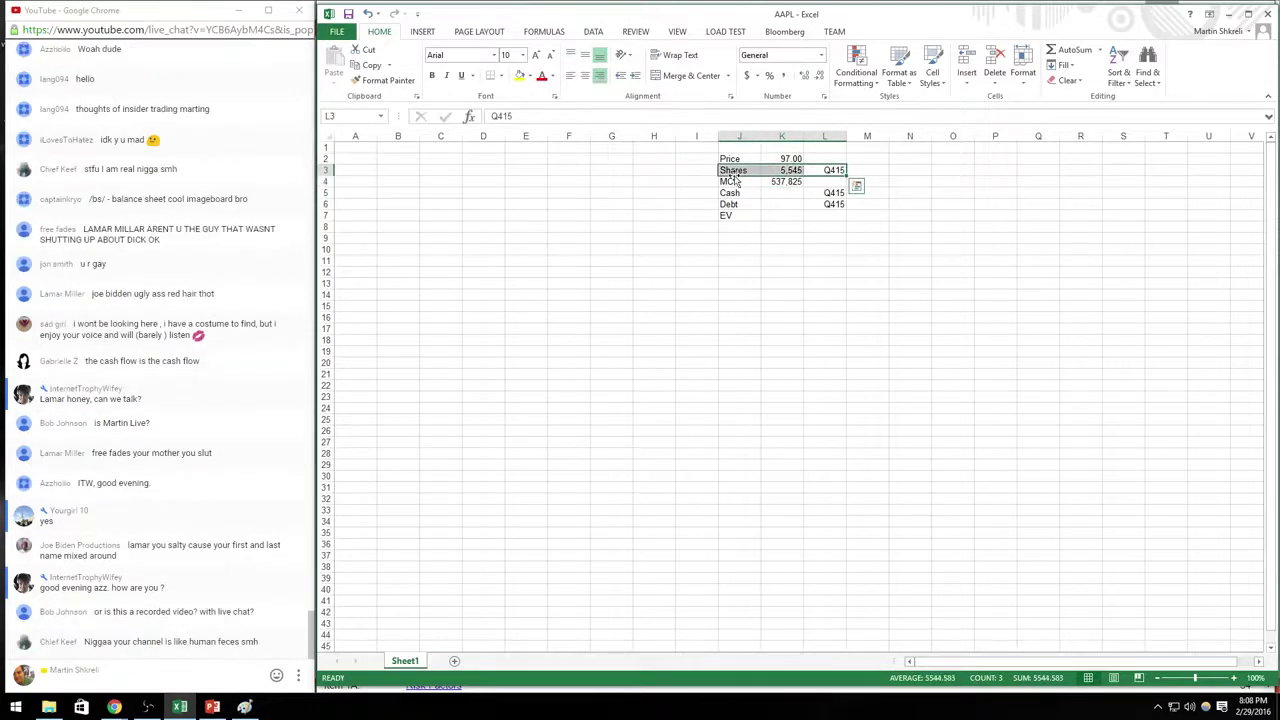
pyautogui.click(790, 192)
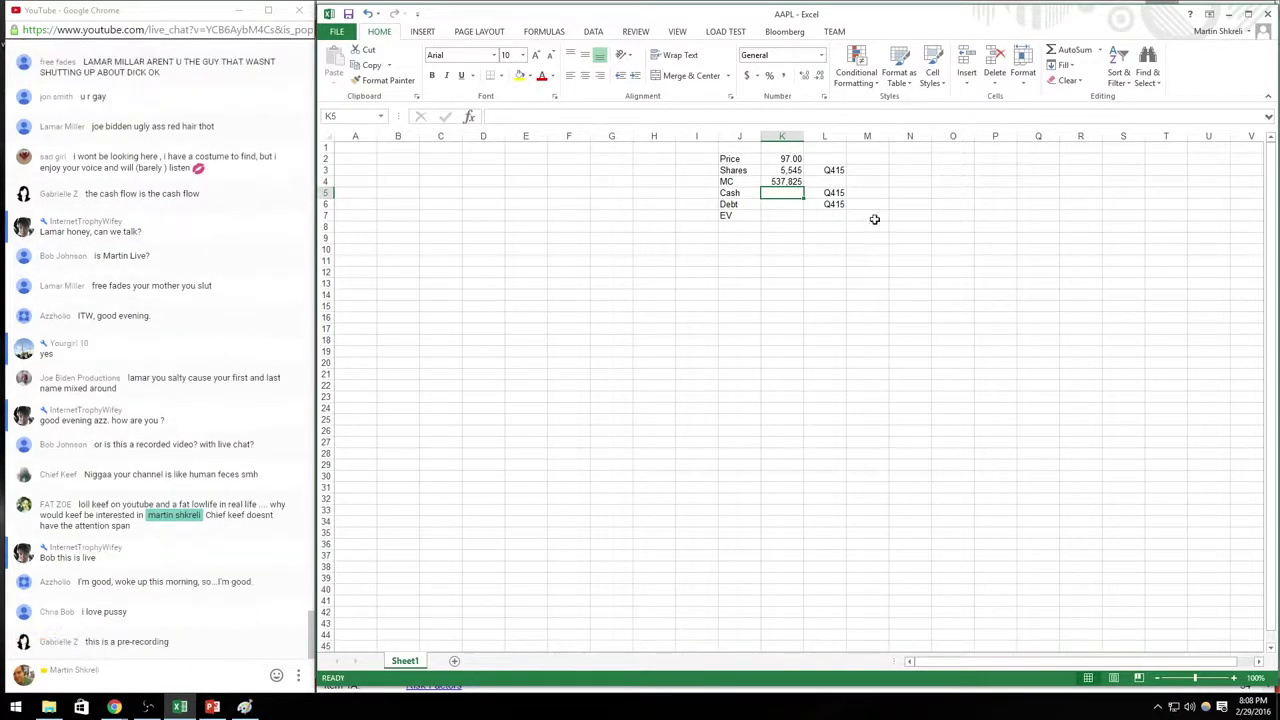
pyautogui.hotkey('alt', 'Tab')
pyautogui.scroll(-9, 971, 271)
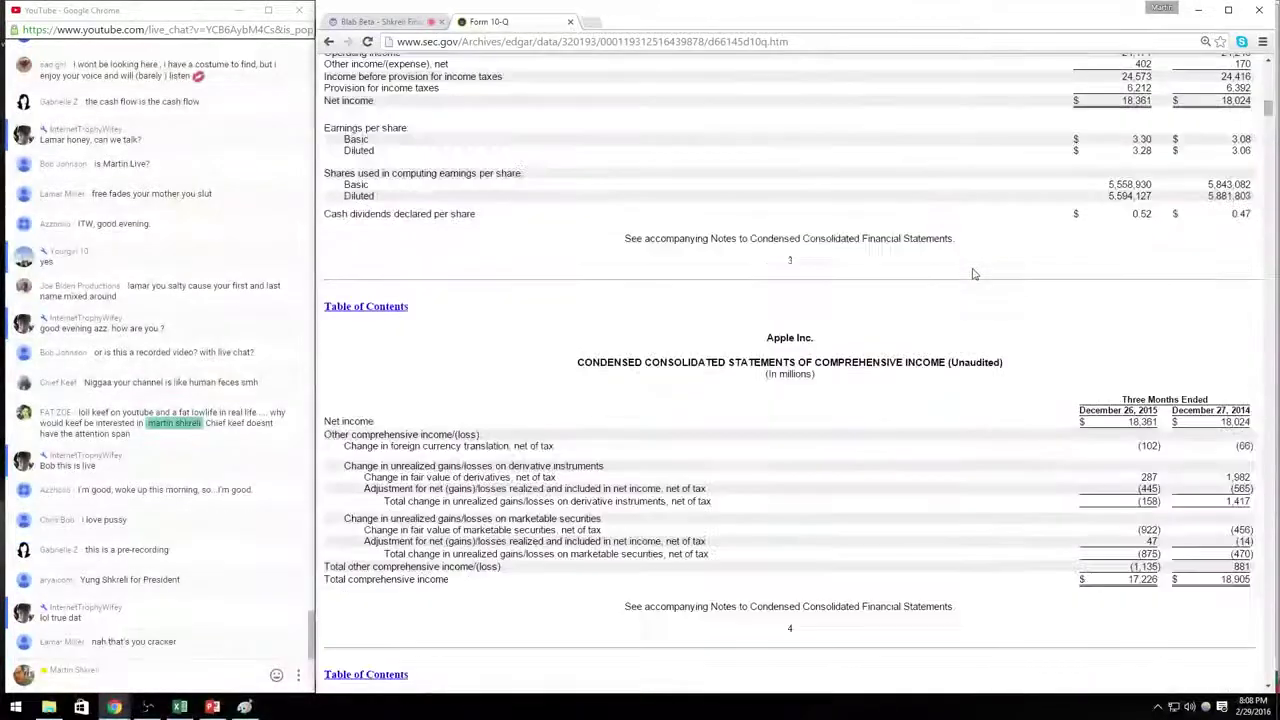
pyautogui.scroll(4, 973, 272)
pyautogui.scroll(-2, 973, 272)
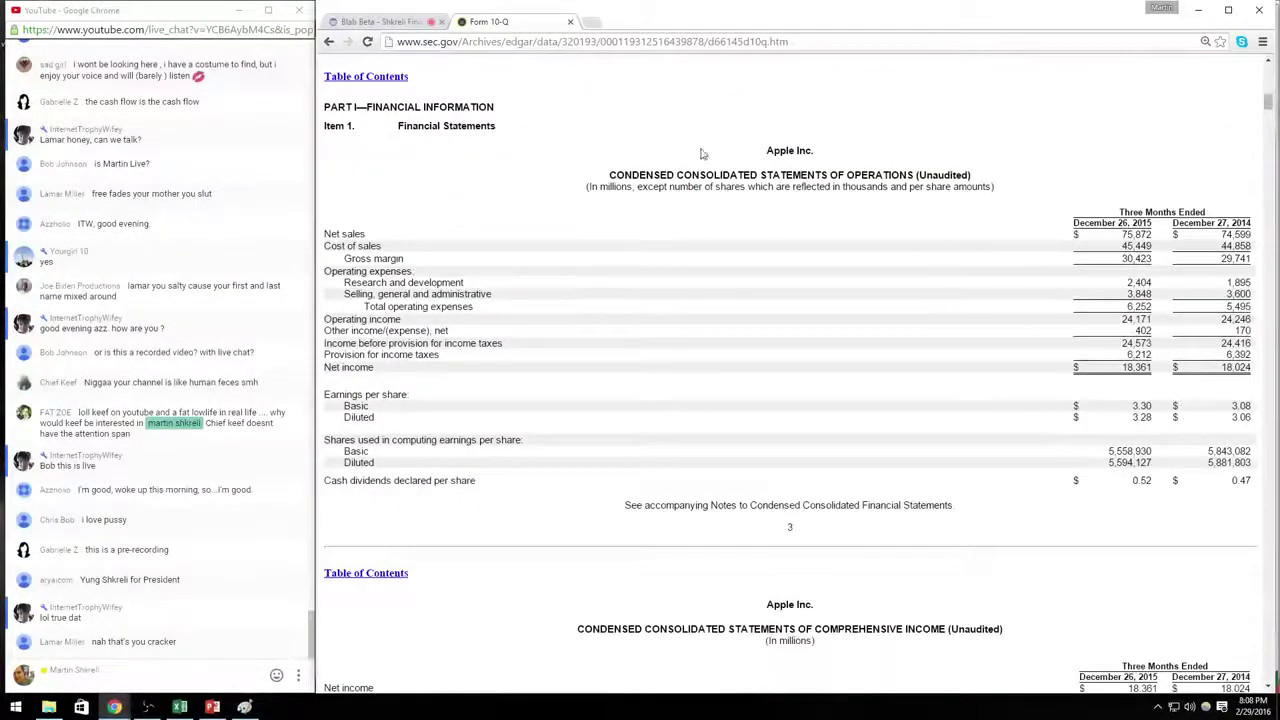
pyautogui.moveTo(705, 150); pyautogui.dragTo(957, 569)
pyautogui.hotkey('alt', 'Tab')
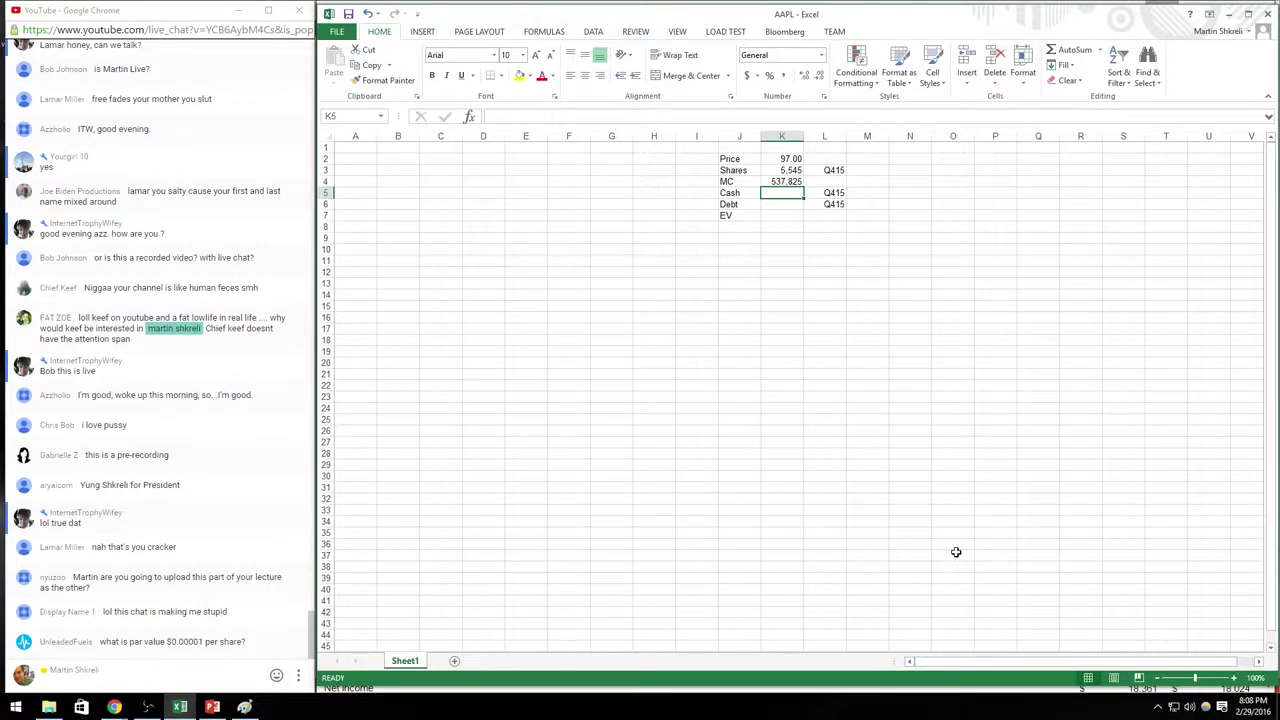
pyautogui.hotkey('alt', 'Tab')
pyautogui.hotkey('alt', 'Tab')
pyautogui.hotkey('alt', 'Tab')
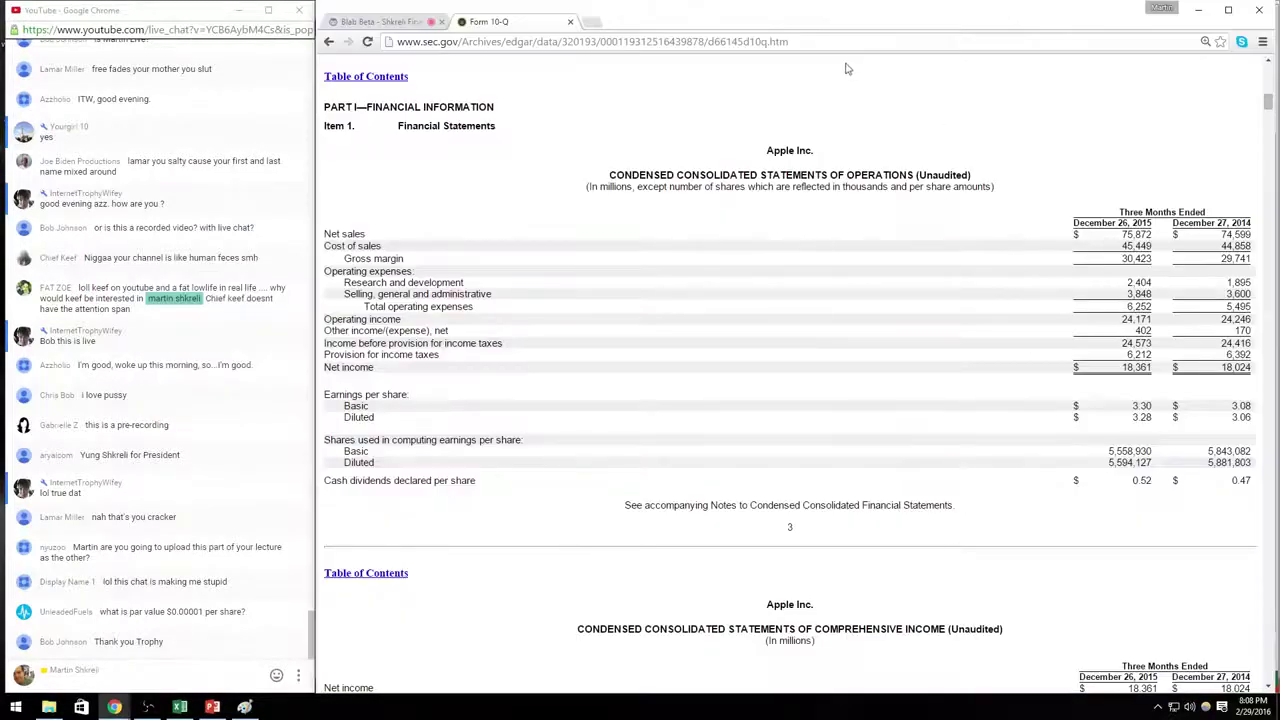
# Step: Locate the cash and cash equivalents line in the 10-Q's condensed consolidated balance sheets
pyautogui.scroll(-10, 883, 300)
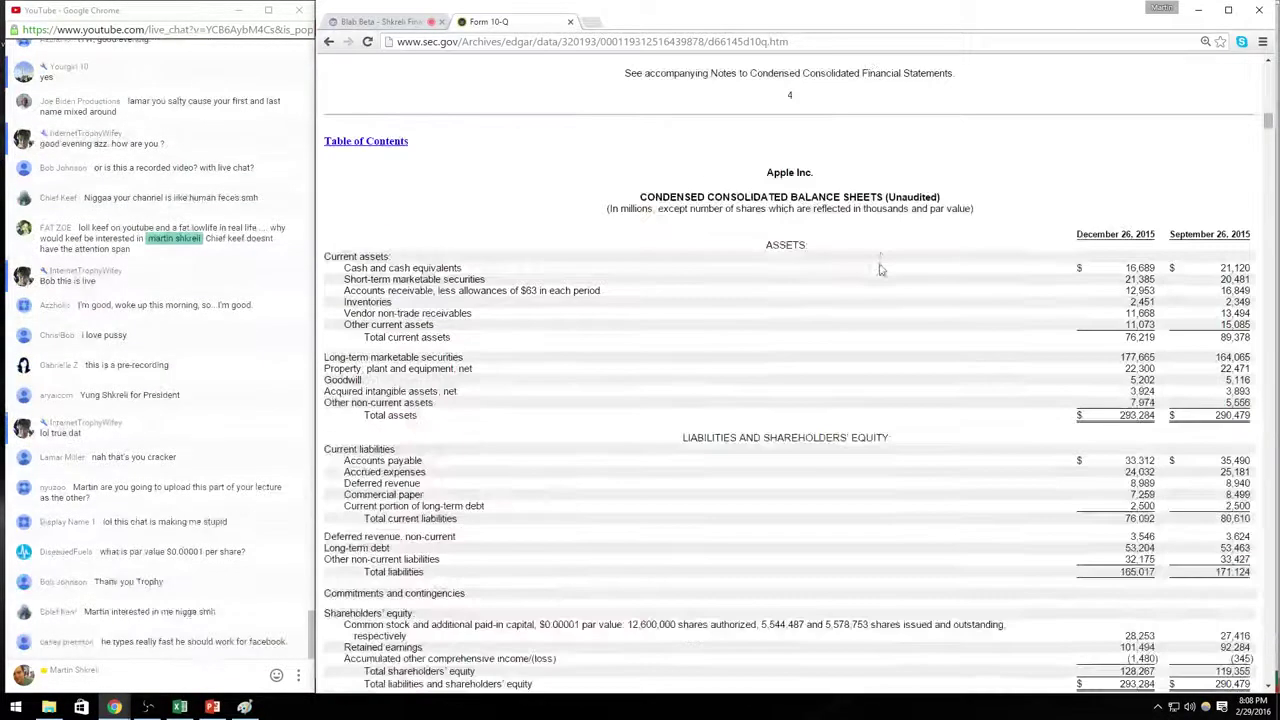
pyautogui.moveTo(369, 268); pyautogui.dragTo(514, 268)
pyautogui.click(514, 272)
pyautogui.hotkey('alt', 'Tab')
pyautogui.hotkey('alt', 'Tab')
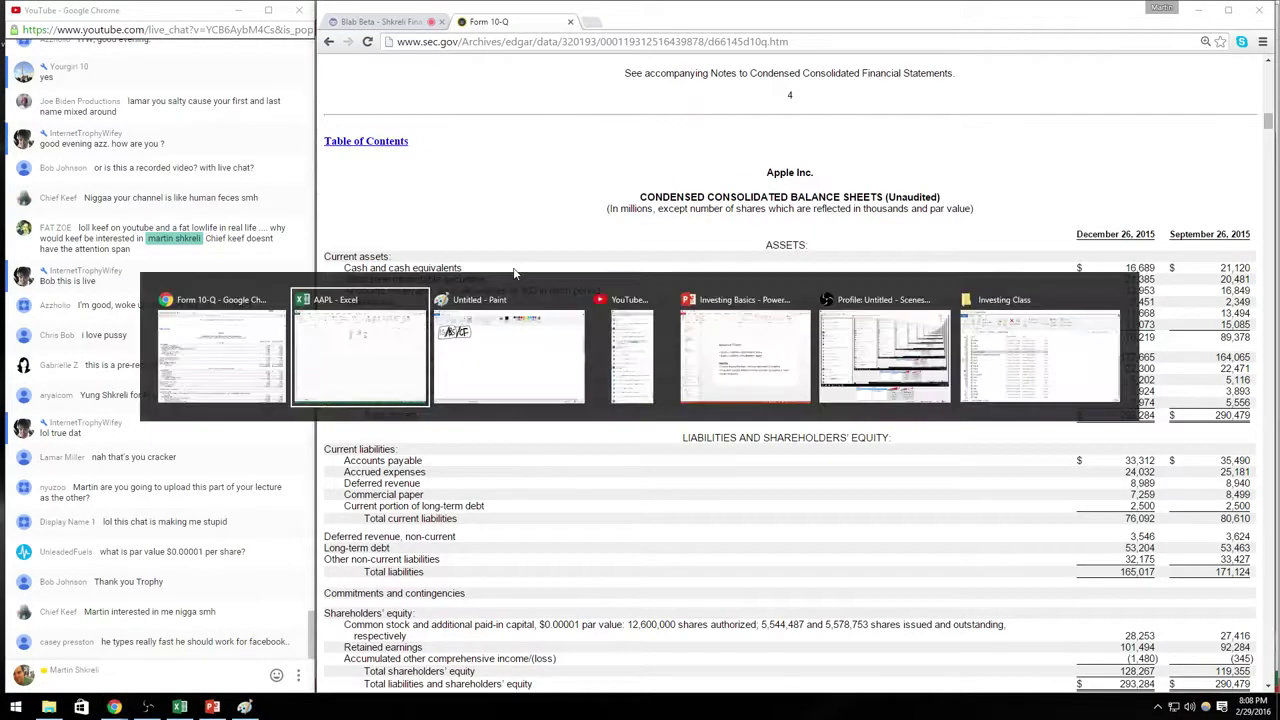
pyautogui.hotkey('alt', 'Tab')
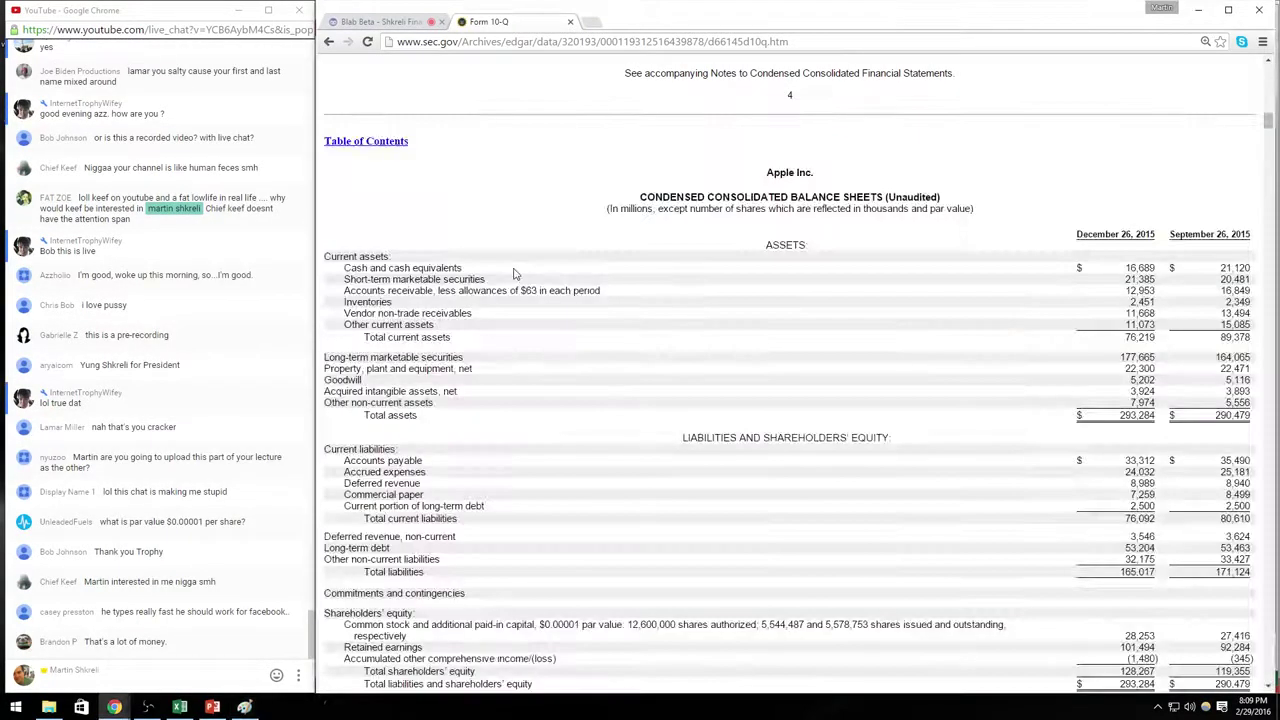
# Step: Show the Blab class page and place the Paint drawing window below its video feeds
pyautogui.hotkey('ctrl', 'shift', 'Tab')
pyautogui.hotkey('alt', 'Tab')
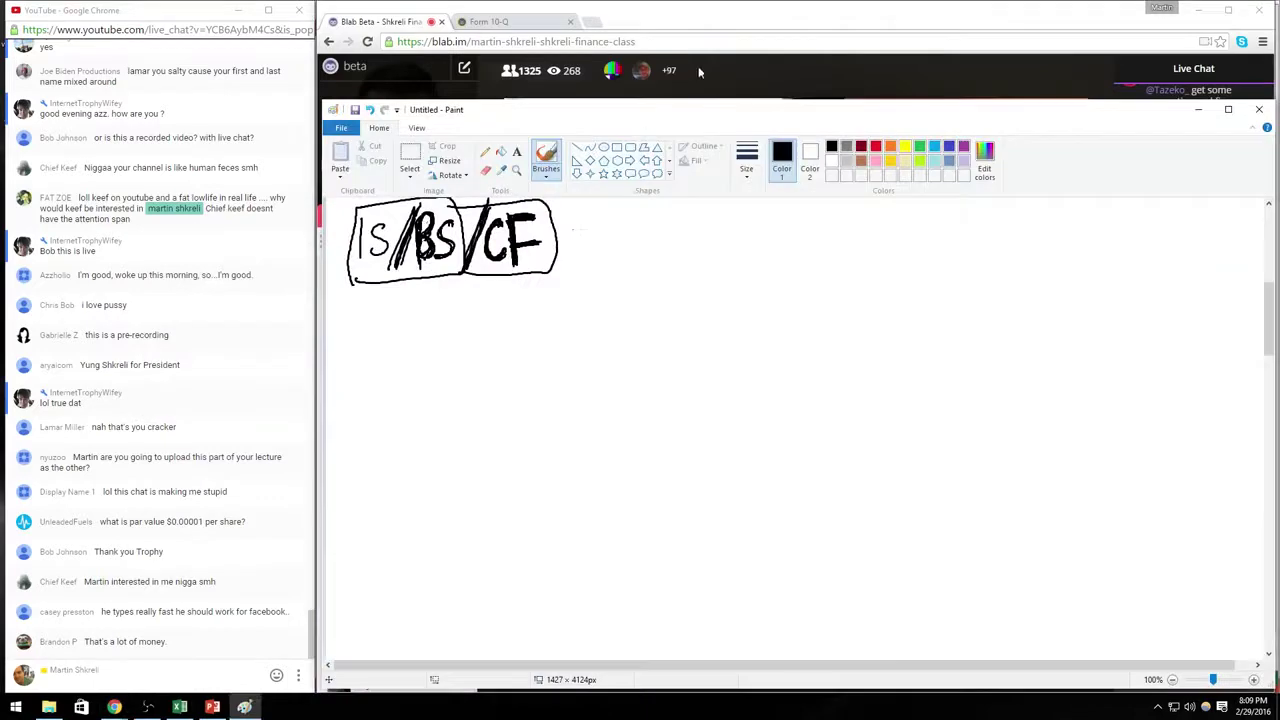
pyautogui.moveTo(706, 119)
pyautogui.mouseDown()
pyautogui.moveTo(714, 406)
pyautogui.moveTo(646, 320)
pyautogui.moveTo(703, 390)
pyautogui.mouseUp()
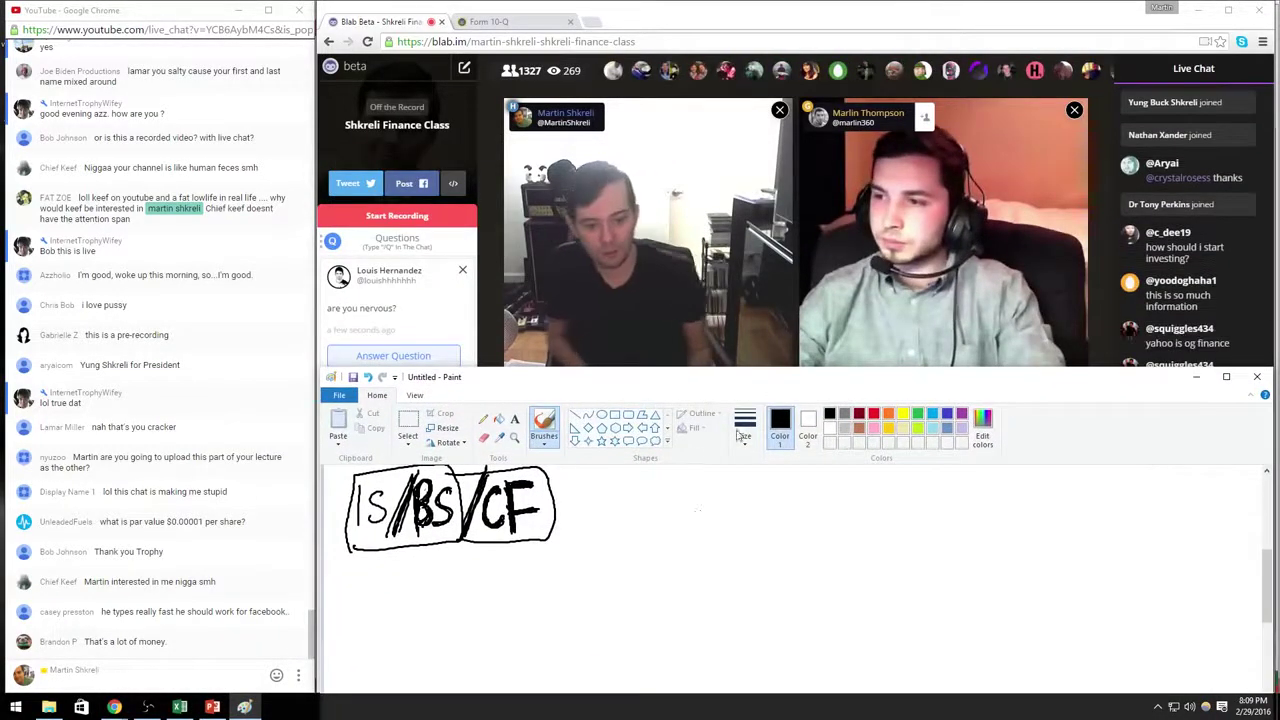
# Step: Handwrite the heading "Balance Sheet" on the Paint canvas, to the right of the boxed IS/BS/CF note
pyautogui.moveTo(686, 474); pyautogui.dragTo(688, 518)
pyautogui.moveTo(687, 471); pyautogui.dragTo(690, 518)
pyautogui.moveTo(736, 495)
pyautogui.mouseDown()
pyautogui.moveTo(737, 510)
pyautogui.moveTo(777, 512)
pyautogui.mouseUp()
pyautogui.moveTo(902, 478)
pyautogui.mouseDown()
pyautogui.moveTo(886, 507)
pyautogui.moveTo(951, 507)
pyautogui.mouseUp()
pyautogui.moveTo(948, 498); pyautogui.dragTo(967, 508)
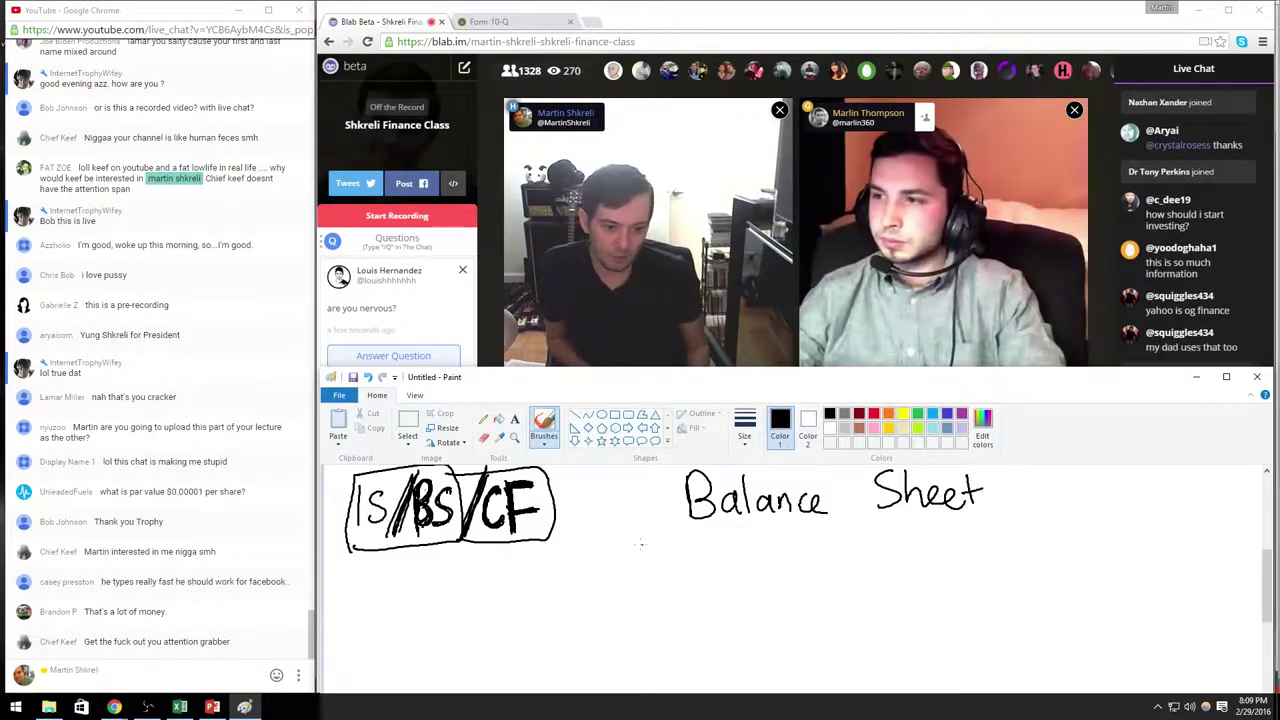
# Step: Underline the "Balance Sheet" heading with a long stroke and handwrite "Order of Liquidity!!!" beneath it
pyautogui.moveTo(638, 543); pyautogui.dragTo(1050, 518)
pyautogui.moveTo(813, 553)
pyautogui.mouseDown()
pyautogui.moveTo(808, 576)
pyautogui.moveTo(813, 552)
pyautogui.mouseUp()
pyautogui.moveTo(845, 556)
pyautogui.mouseDown()
pyautogui.moveTo(923, 566)
pyautogui.moveTo(958, 540)
pyautogui.mouseUp()
pyautogui.moveTo(1040, 548)
pyautogui.mouseDown()
pyautogui.moveTo(1042, 562)
pyautogui.moveTo(1120, 530)
pyautogui.moveTo(1190, 560)
pyautogui.moveTo(1221, 532)
pyautogui.mouseUp()
pyautogui.click(1222, 556)
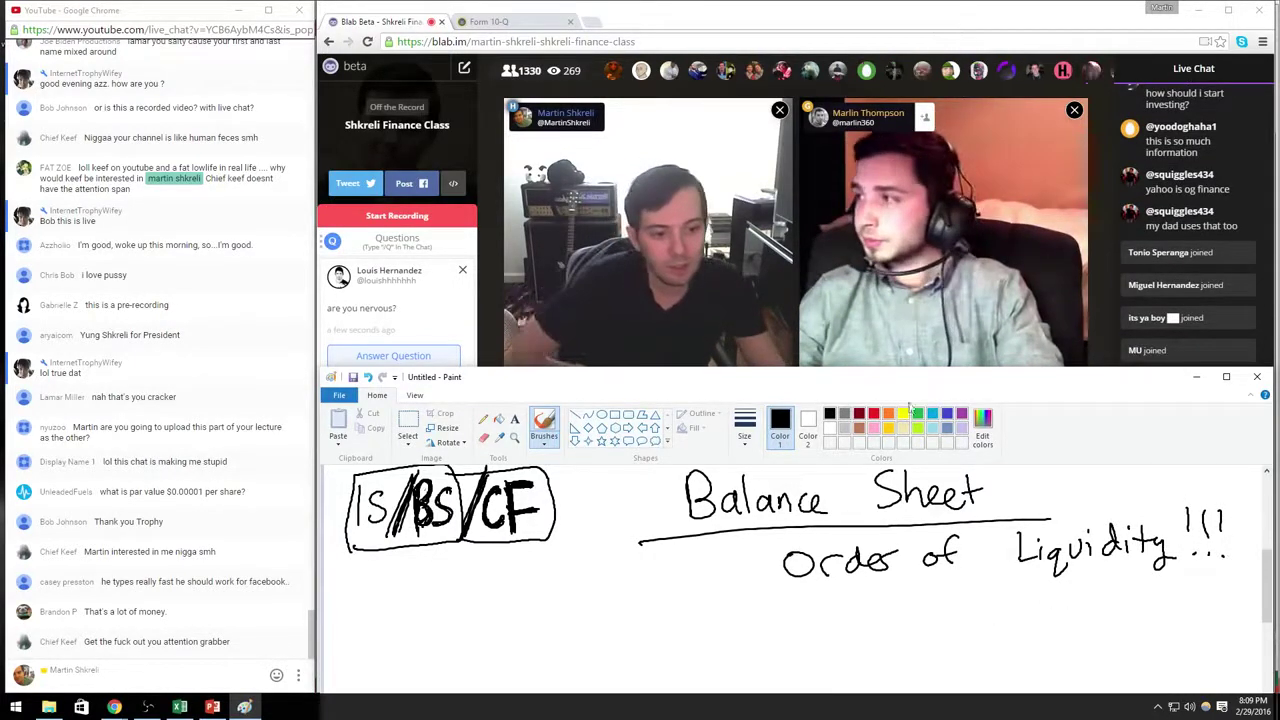
# Step: Enlarge the visible drawing area and handwrite "Cash" and "Marketable Securities" as the first two balance sheet lines
pyautogui.moveTo(911, 369); pyautogui.dragTo(948, 290)
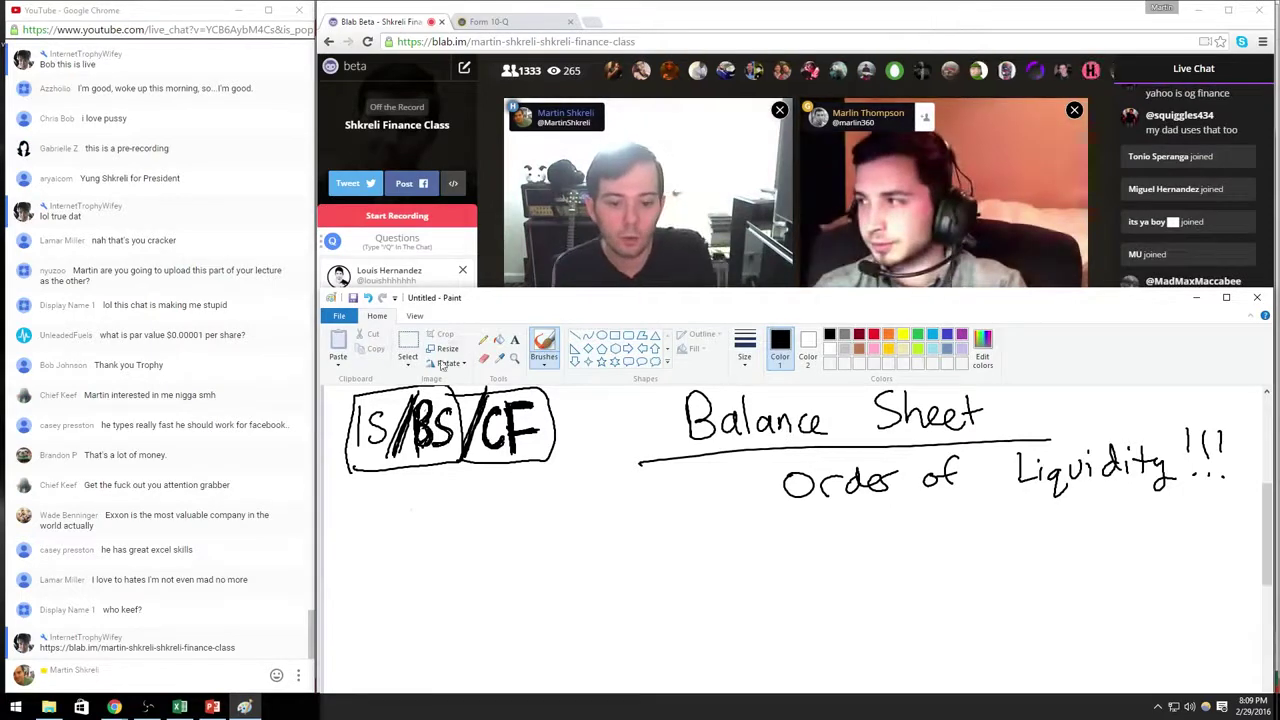
pyautogui.moveTo(405, 538)
pyautogui.mouseDown()
pyautogui.moveTo(408, 564)
pyautogui.moveTo(456, 565)
pyautogui.mouseUp()
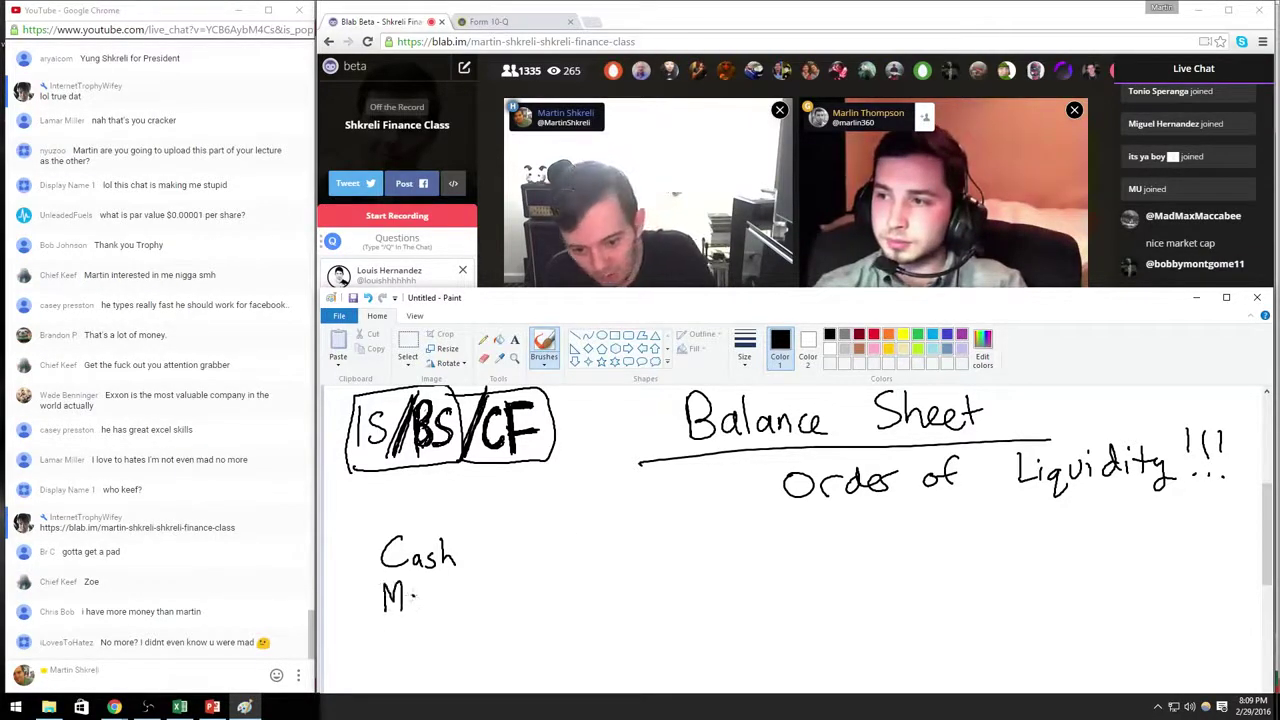
pyautogui.moveTo(405, 600); pyautogui.dragTo(420, 610)
pyautogui.moveTo(422, 612)
pyautogui.mouseDown()
pyautogui.moveTo(432, 598)
pyautogui.moveTo(438, 612)
pyautogui.mouseUp()
pyautogui.moveTo(448, 596)
pyautogui.mouseDown()
pyautogui.moveTo(448, 612)
pyautogui.moveTo(460, 606)
pyautogui.mouseUp()
pyautogui.moveTo(466, 588)
pyautogui.mouseDown()
pyautogui.moveTo(470, 610)
pyautogui.moveTo(480, 594)
pyautogui.moveTo(486, 608)
pyautogui.mouseUp()
pyautogui.moveTo(488, 580); pyautogui.dragTo(490, 607)
pyautogui.moveTo(500, 582); pyautogui.dragTo(502, 608)
pyautogui.moveTo(505, 600); pyautogui.dragTo(512, 597)
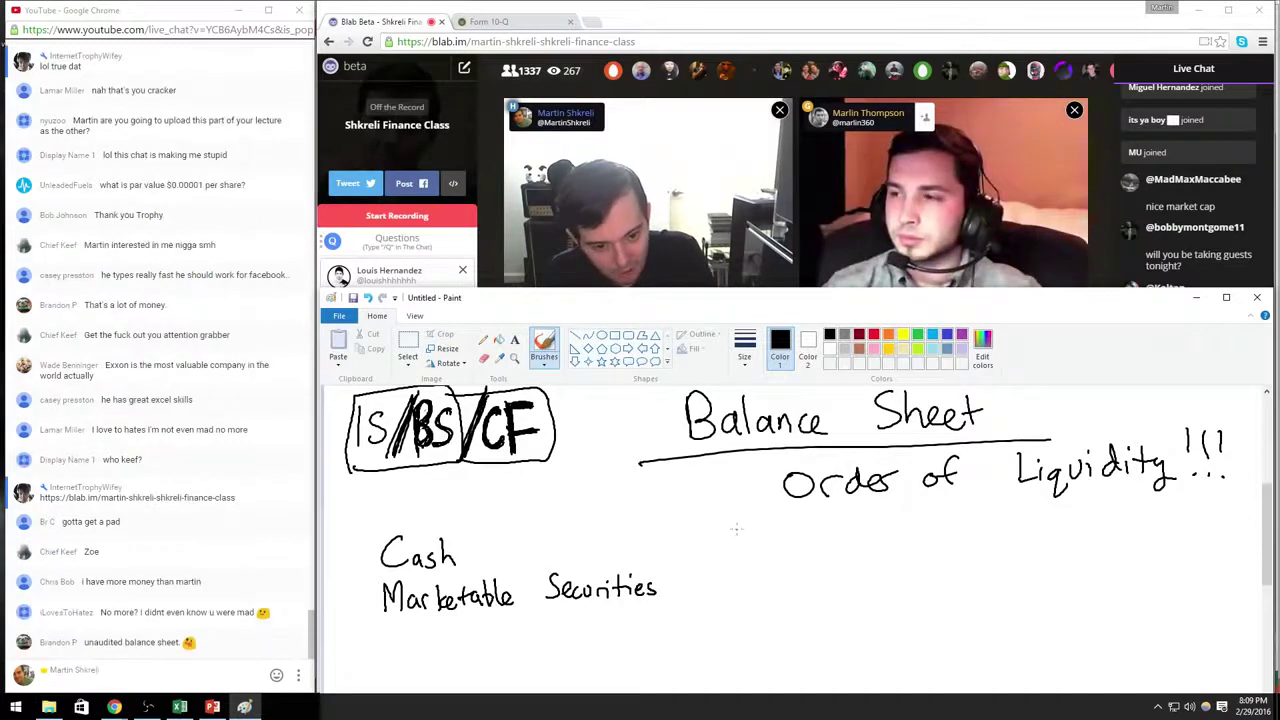
# Step: Handwrite 5,000 for Cash and 3,000 for Marketable Securities, and add an "A/R" line with 2,000
pyautogui.moveTo(732, 530)
pyautogui.mouseDown()
pyautogui.moveTo(718, 554)
pyautogui.moveTo(740, 556)
pyautogui.mouseUp()
pyautogui.moveTo(762, 536); pyautogui.dragTo(760, 550)
pyautogui.moveTo(800, 531); pyautogui.dragTo(799, 532)
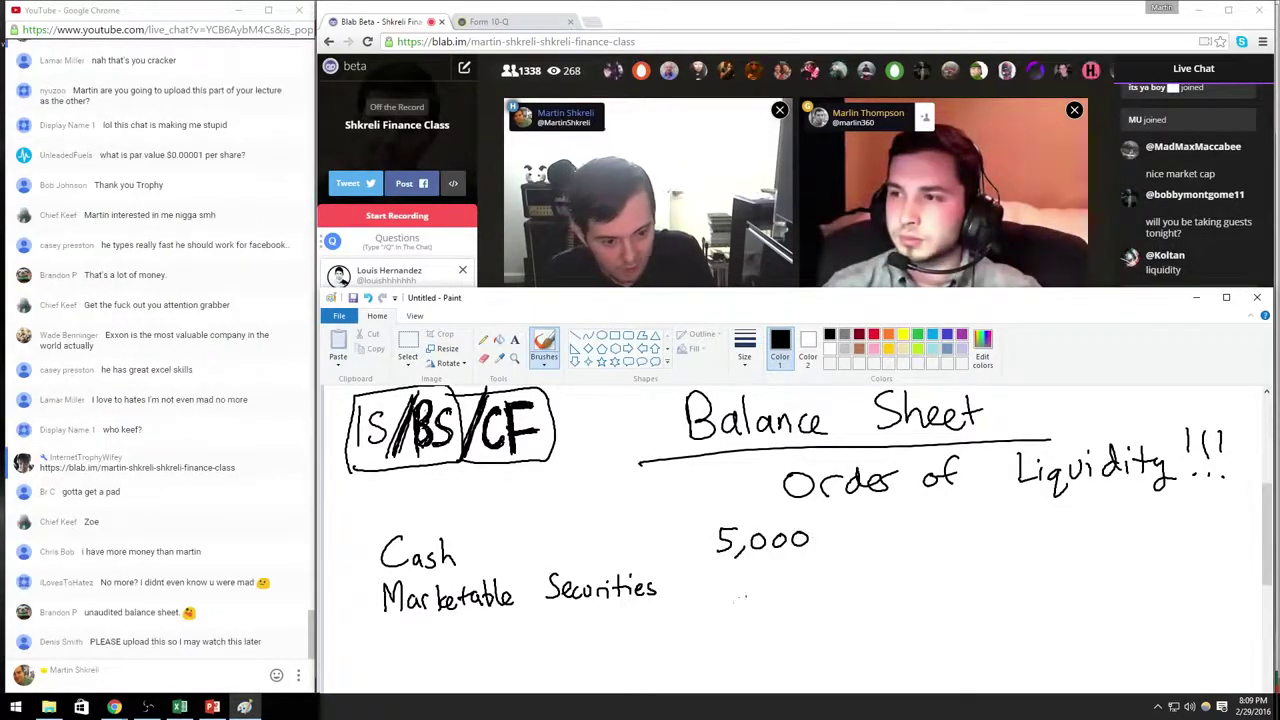
pyautogui.moveTo(712, 578)
pyautogui.mouseDown()
pyautogui.moveTo(723, 585)
pyautogui.moveTo(712, 596)
pyautogui.mouseUp()
pyautogui.moveTo(737, 587); pyautogui.dragTo(800, 573)
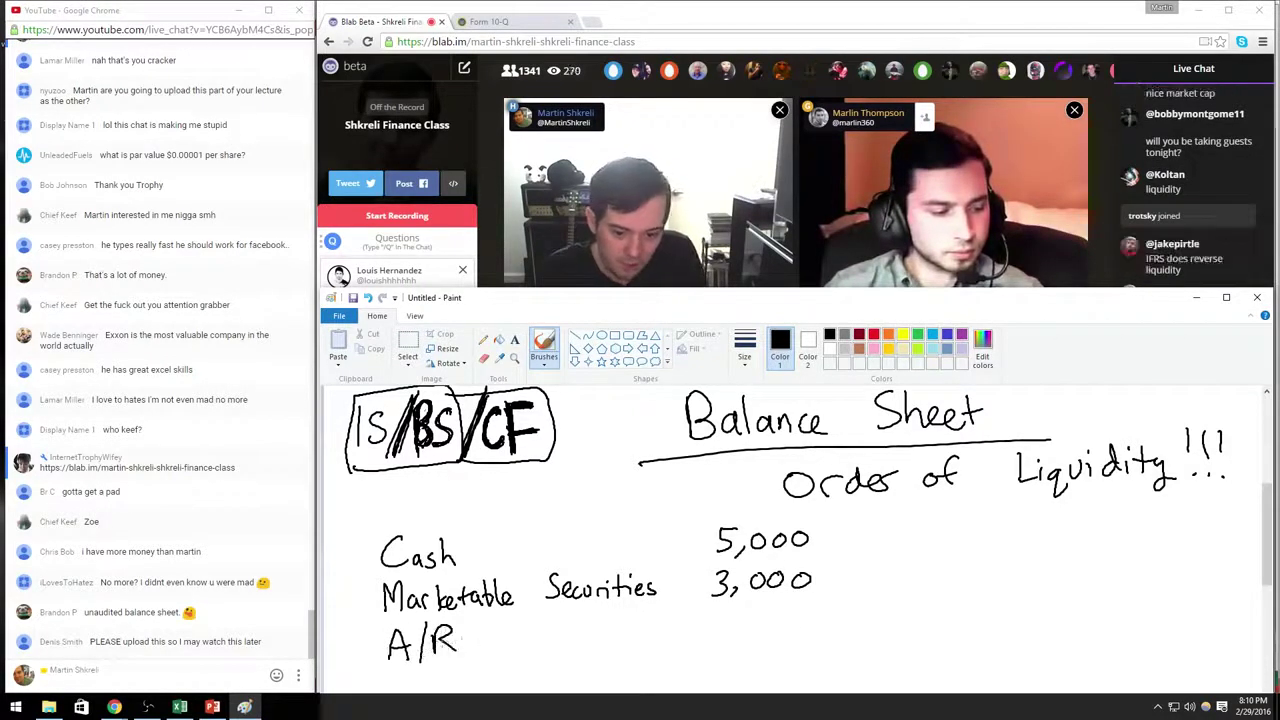
pyautogui.moveTo(712, 622)
pyautogui.mouseDown()
pyautogui.moveTo(741, 649)
pyautogui.moveTo(764, 614)
pyautogui.mouseUp()
pyautogui.moveTo(788, 612); pyautogui.dragTo(786, 621)
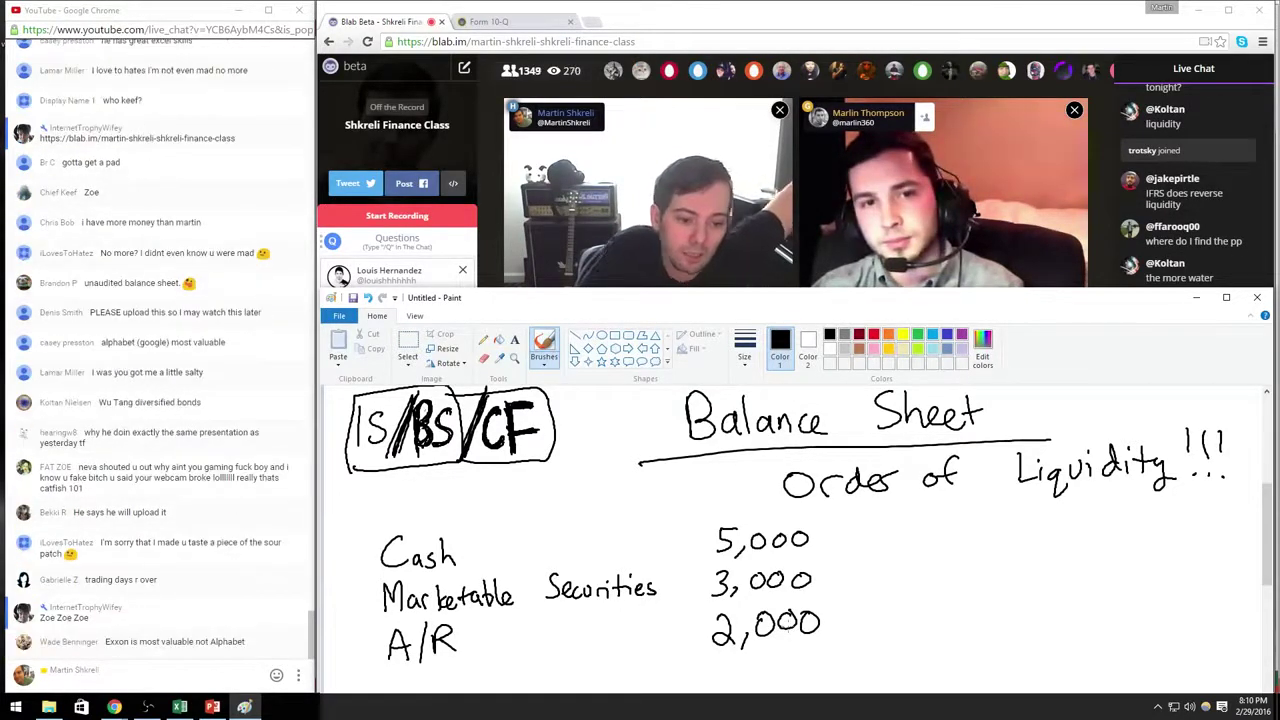
# Step: Handwrite "30-60" inside a box to the right of the A/R amount, with "net 30" beside it
pyautogui.scroll(-3, 760, 620)
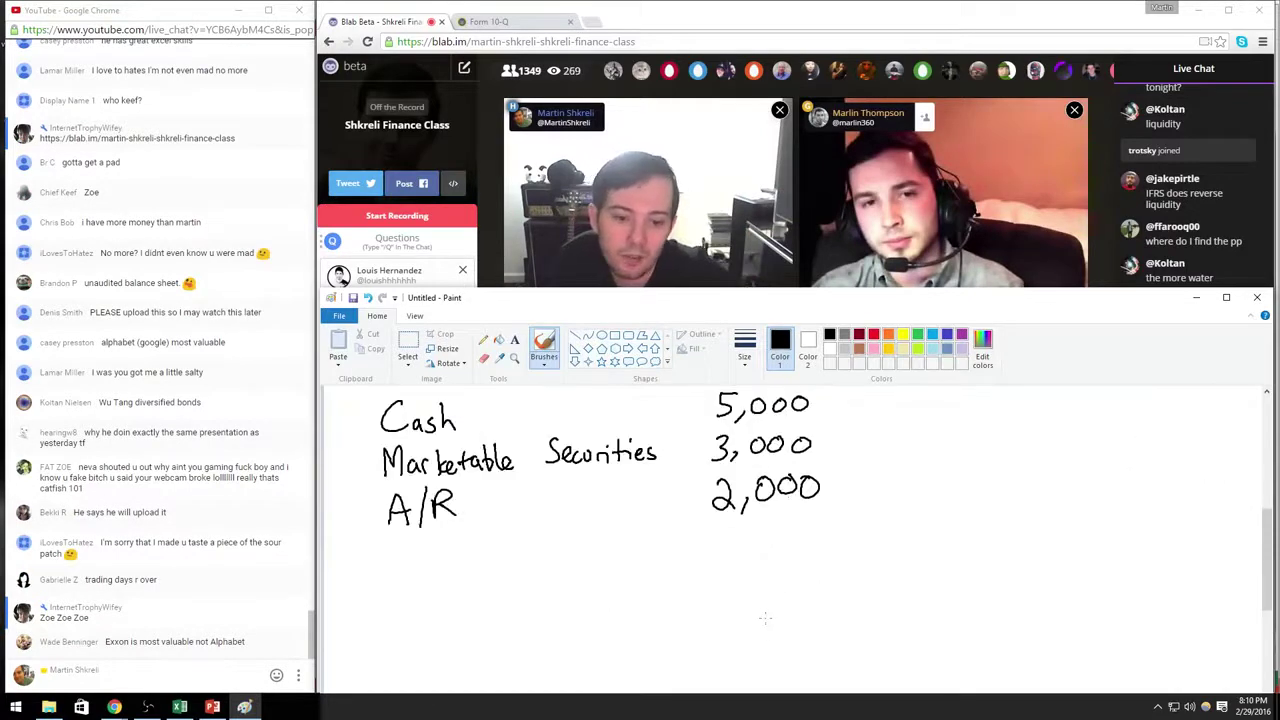
pyautogui.scroll(3, 763, 617)
pyautogui.scroll(-3, 806, 591)
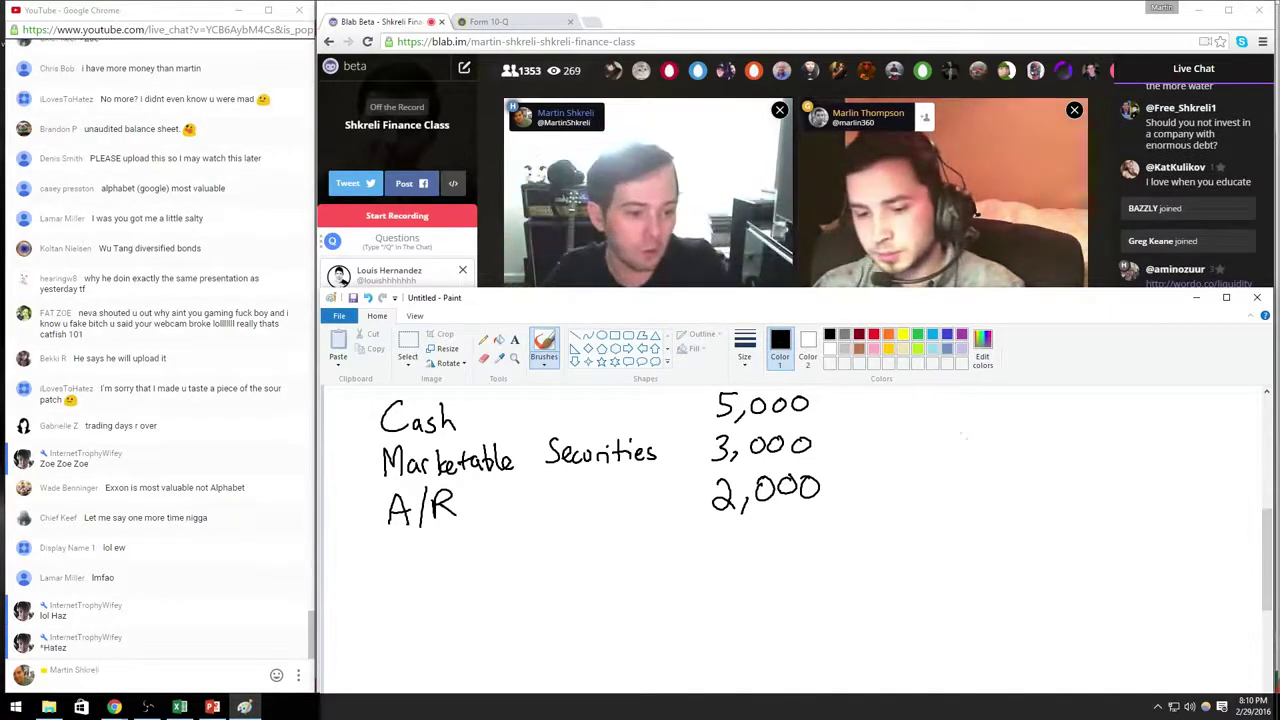
pyautogui.moveTo(985, 467)
pyautogui.mouseDown()
pyautogui.moveTo(996, 476)
pyautogui.moveTo(987, 497)
pyautogui.moveTo(1062, 490)
pyautogui.moveTo(1030, 450)
pyautogui.moveTo(972, 492)
pyautogui.moveTo(1096, 522)
pyautogui.moveTo(1136, 458)
pyautogui.moveTo(1142, 470)
pyautogui.mouseUp()
pyautogui.moveTo(1146, 463); pyautogui.dragTo(1168, 470)
pyautogui.moveTo(1157, 458); pyautogui.dragTo(1186, 470)
pyautogui.moveTo(1212, 452); pyautogui.dragTo(1210, 453)
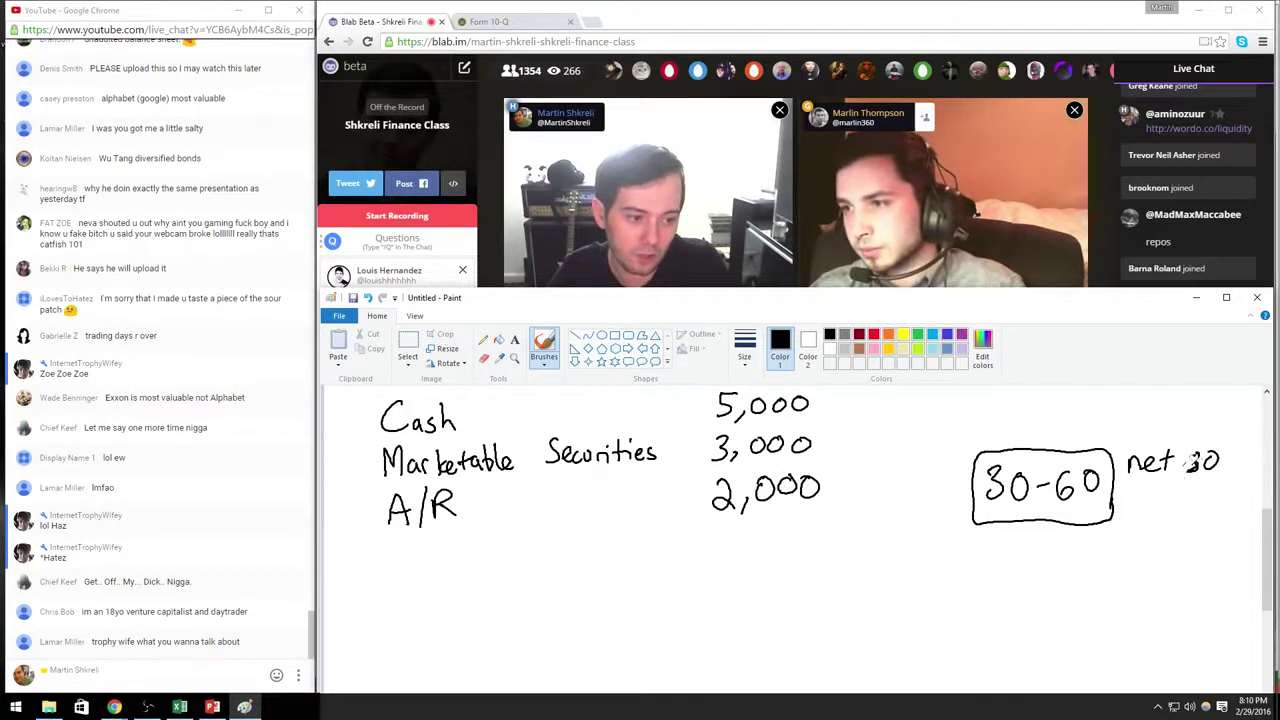
pyautogui.moveTo(1190, 459)
pyautogui.mouseDown()
pyautogui.moveTo(1202, 474)
pyautogui.moveTo(1182, 470)
pyautogui.mouseUp()
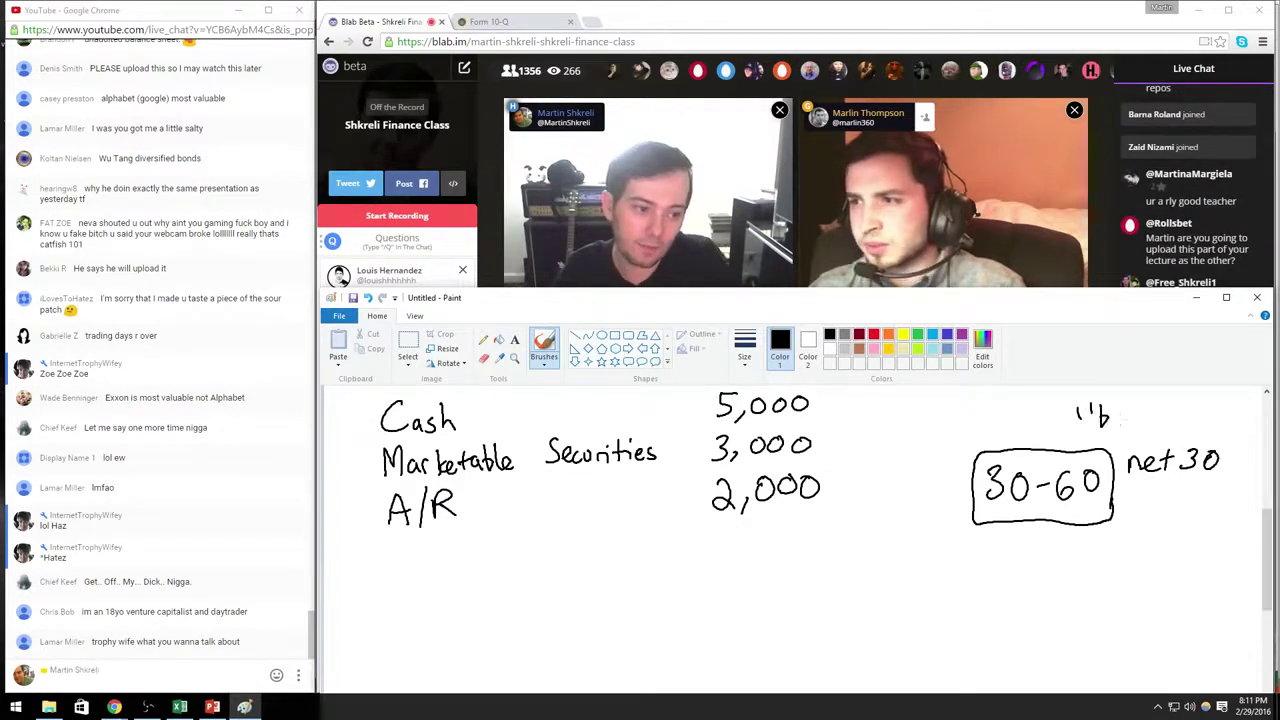
# Step: Handwrite "bad debt" in quotation marks above "net 30" and add "(net of bad debt)" after the A/R label
pyautogui.moveTo(1114, 416); pyautogui.dragTo(1202, 407)
pyautogui.moveTo(1210, 397); pyautogui.dragTo(1209, 408)
pyautogui.moveTo(484, 482)
pyautogui.mouseDown()
pyautogui.moveTo(480, 494)
pyautogui.moveTo(546, 512)
pyautogui.moveTo(567, 495)
pyautogui.moveTo(568, 508)
pyautogui.moveTo(638, 486)
pyautogui.moveTo(678, 515)
pyautogui.mouseUp()
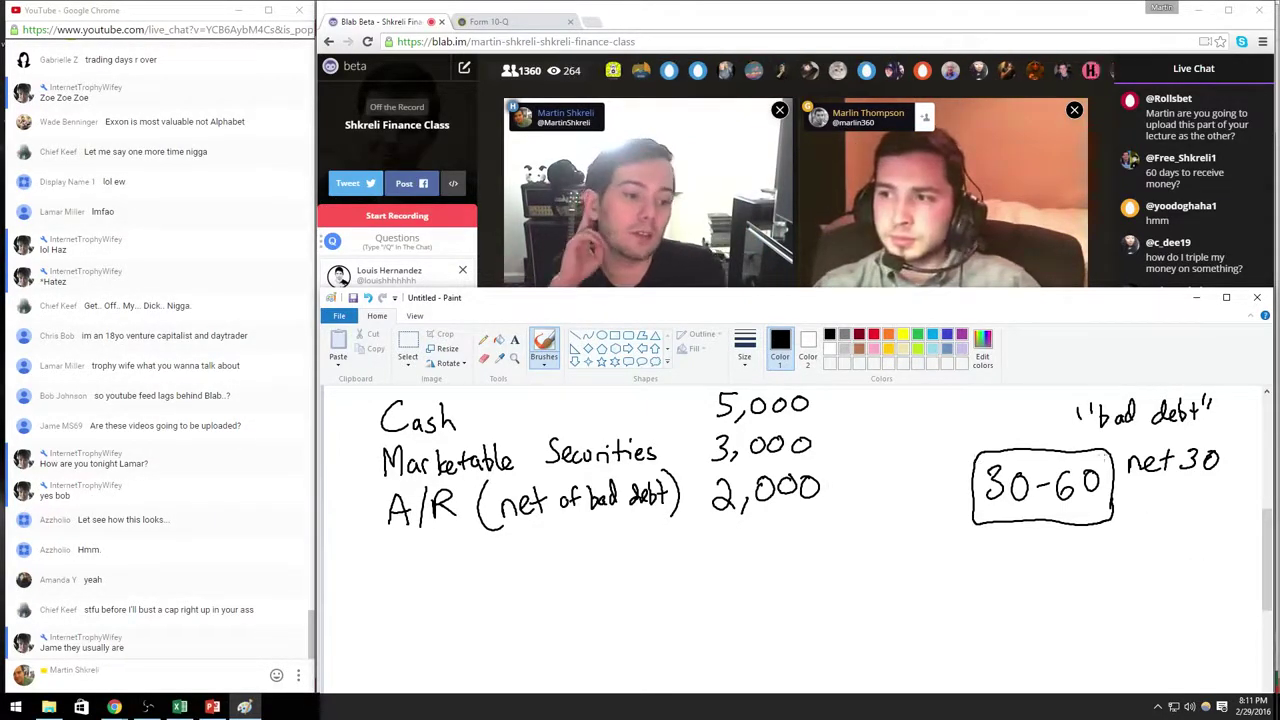
# Step: Circle the 60 in the boxed 30-60 note and handwrite a boxed 2,500 between it and the A/R amount
pyautogui.moveTo(1085, 450); pyautogui.dragTo(1075, 463)
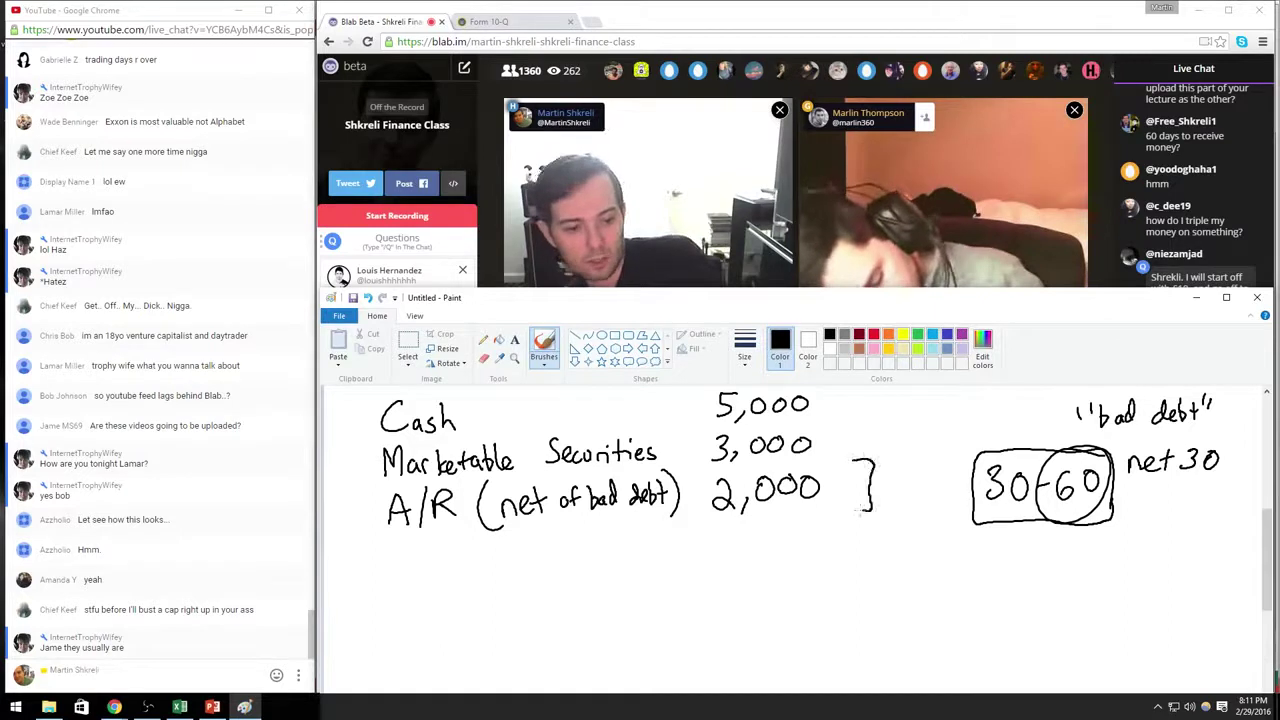
pyautogui.moveTo(884, 478); pyautogui.dragTo(909, 500)
pyautogui.moveTo(936, 478)
pyautogui.mouseDown()
pyautogui.moveTo(951, 479)
pyautogui.moveTo(867, 459)
pyautogui.moveTo(940, 517)
pyautogui.mouseUp()
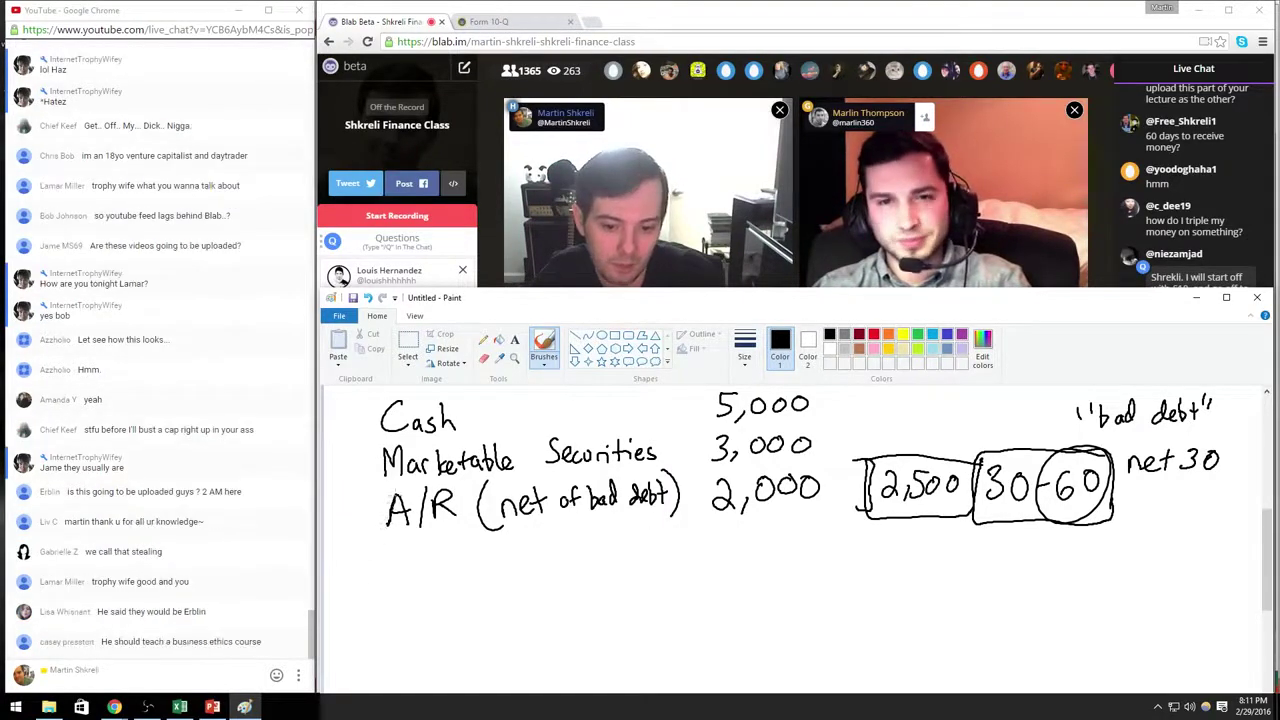
# Step: Thicken the A of the A/R label and underline "bad debt" in its parentheses
pyautogui.moveTo(400, 500); pyautogui.dragTo(412, 530)
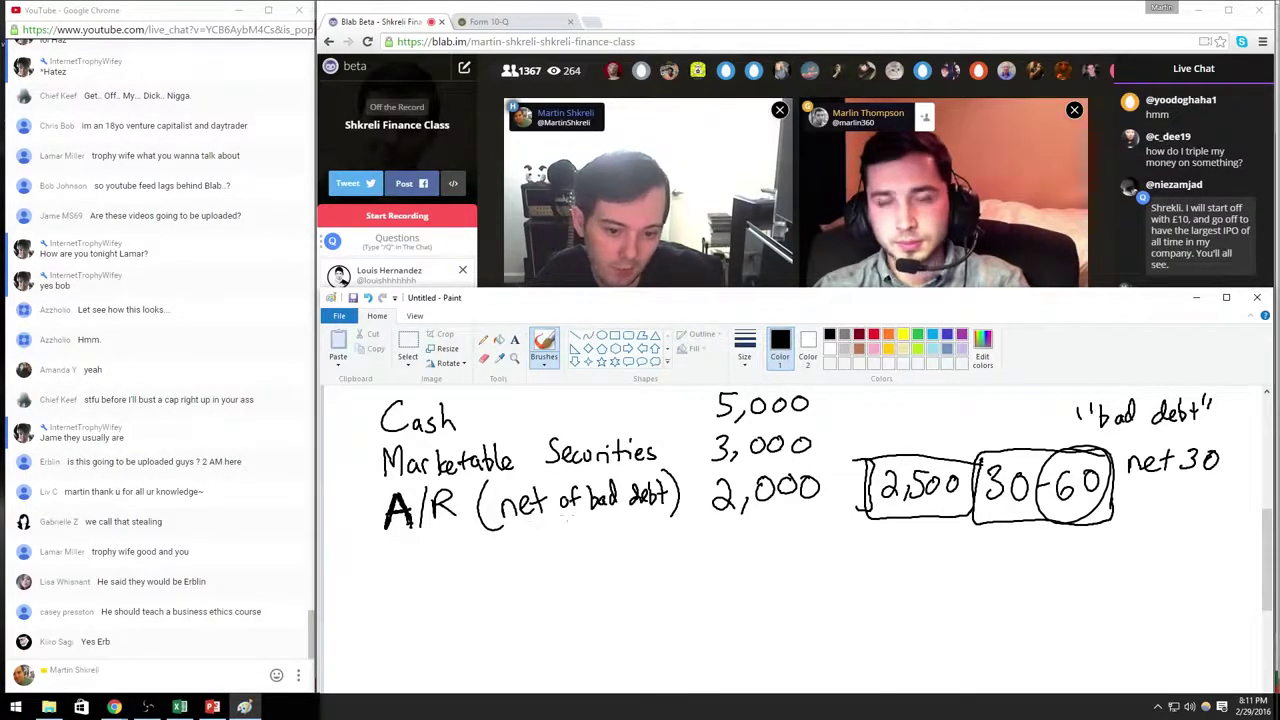
pyautogui.moveTo(596, 517)
pyautogui.mouseDown()
pyautogui.moveTo(662, 513)
pyautogui.moveTo(650, 518)
pyautogui.mouseUp()
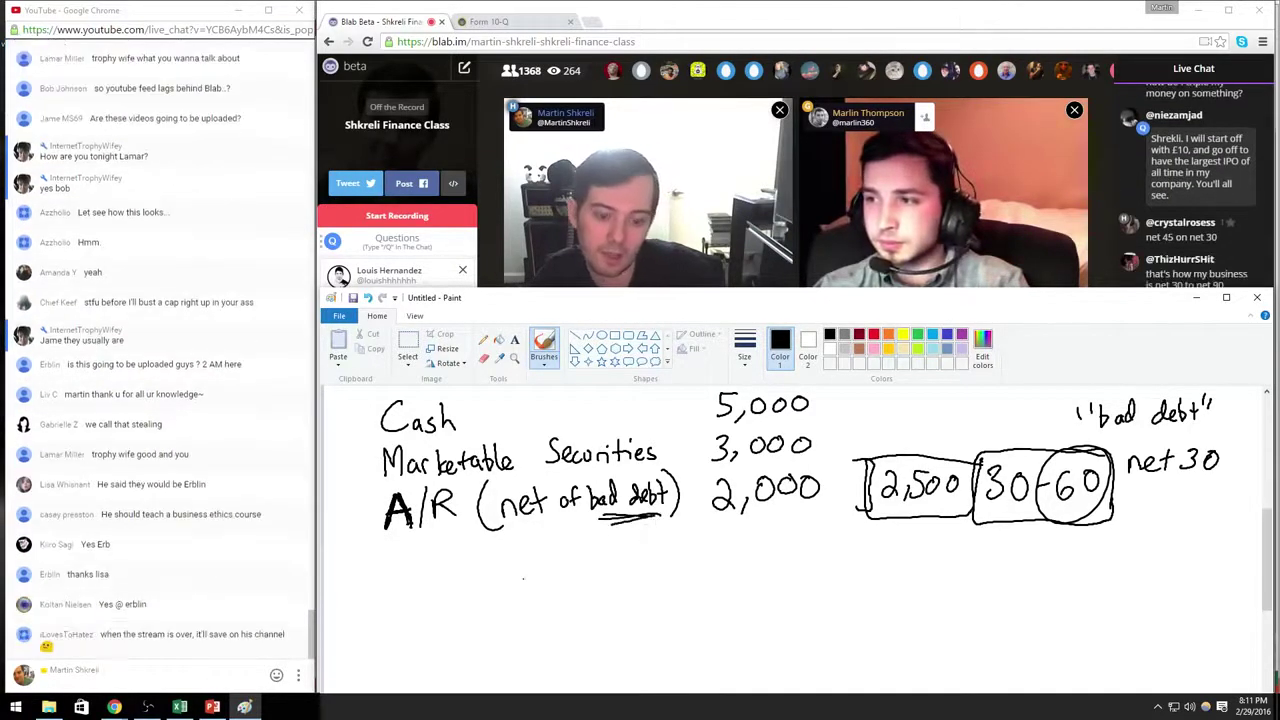
# Step: Handwrite an "Inventories" line below A/R with the amount 1,000
pyautogui.moveTo(384, 546); pyautogui.dragTo(386, 580)
pyautogui.moveTo(394, 578); pyautogui.dragTo(492, 568)
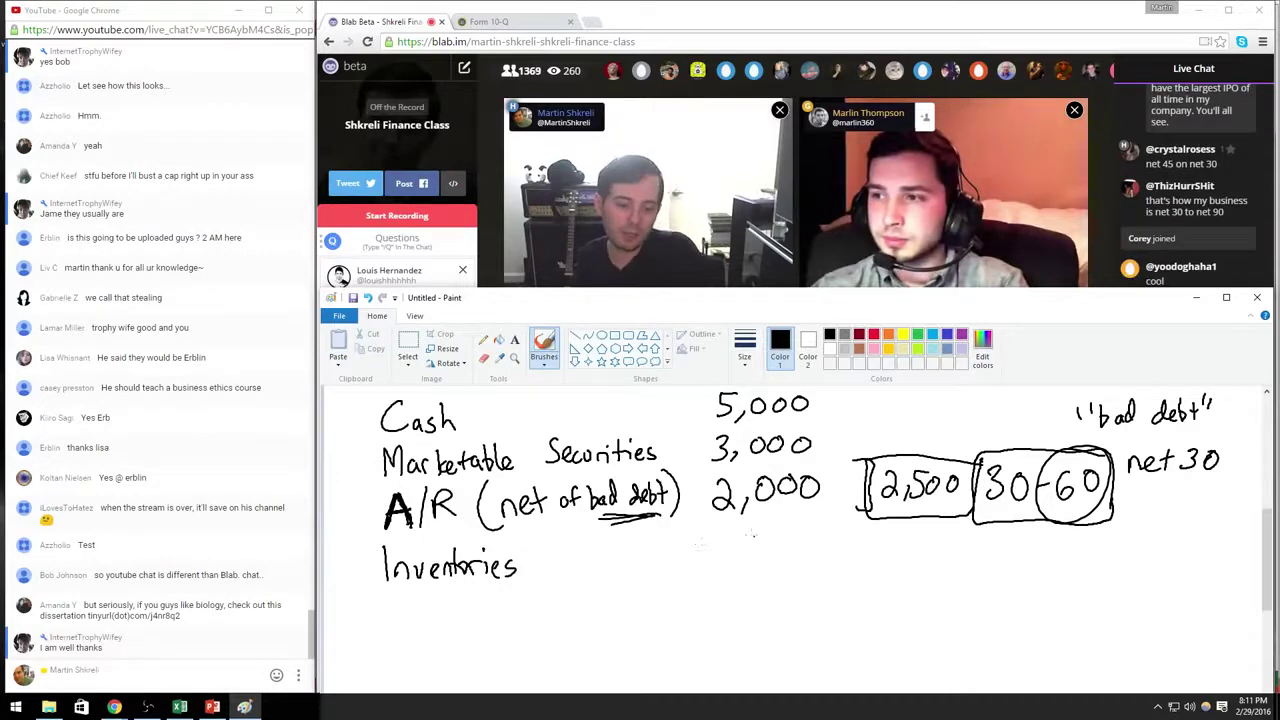
pyautogui.moveTo(786, 530); pyautogui.dragTo(784, 534)
pyautogui.moveTo(810, 530); pyautogui.dragTo(808, 532)
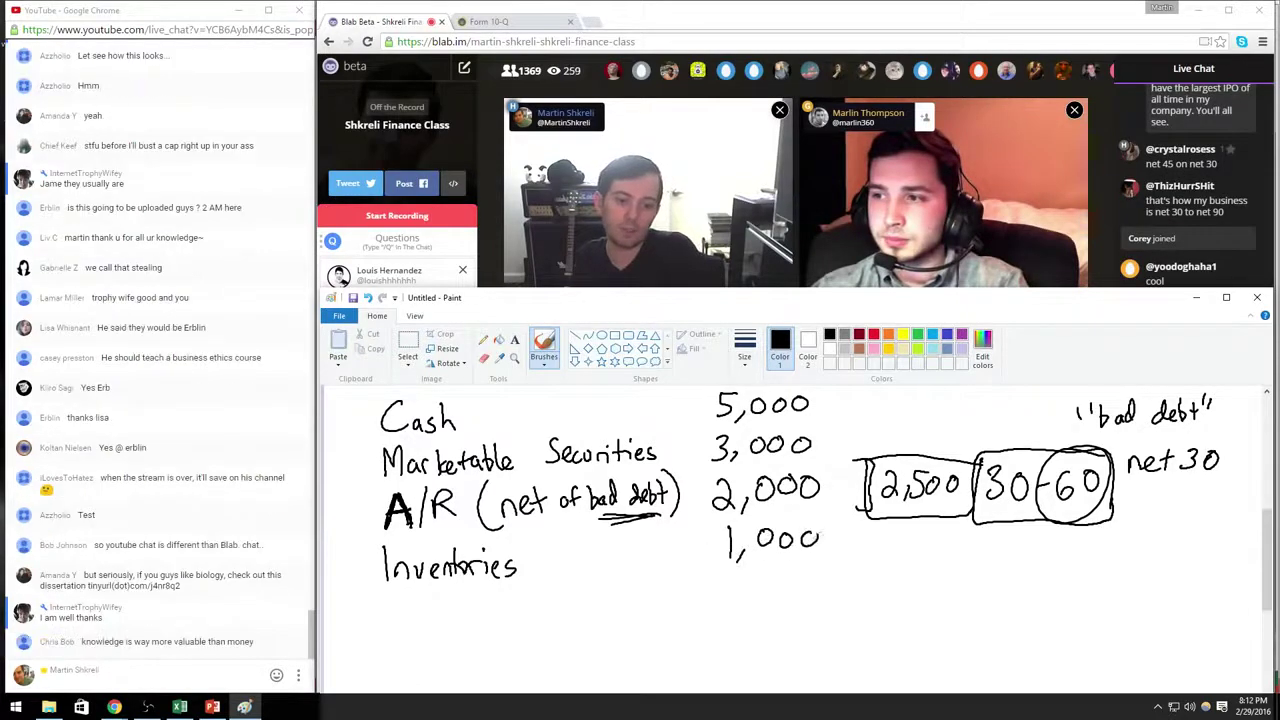
# Step: Add "Raw materials", "W.I.P." and "Finished products" in parentheses after the Inventories label
pyautogui.moveTo(544, 536)
pyautogui.mouseDown()
pyautogui.moveTo(537, 572)
pyautogui.moveTo(572, 550)
pyautogui.mouseUp()
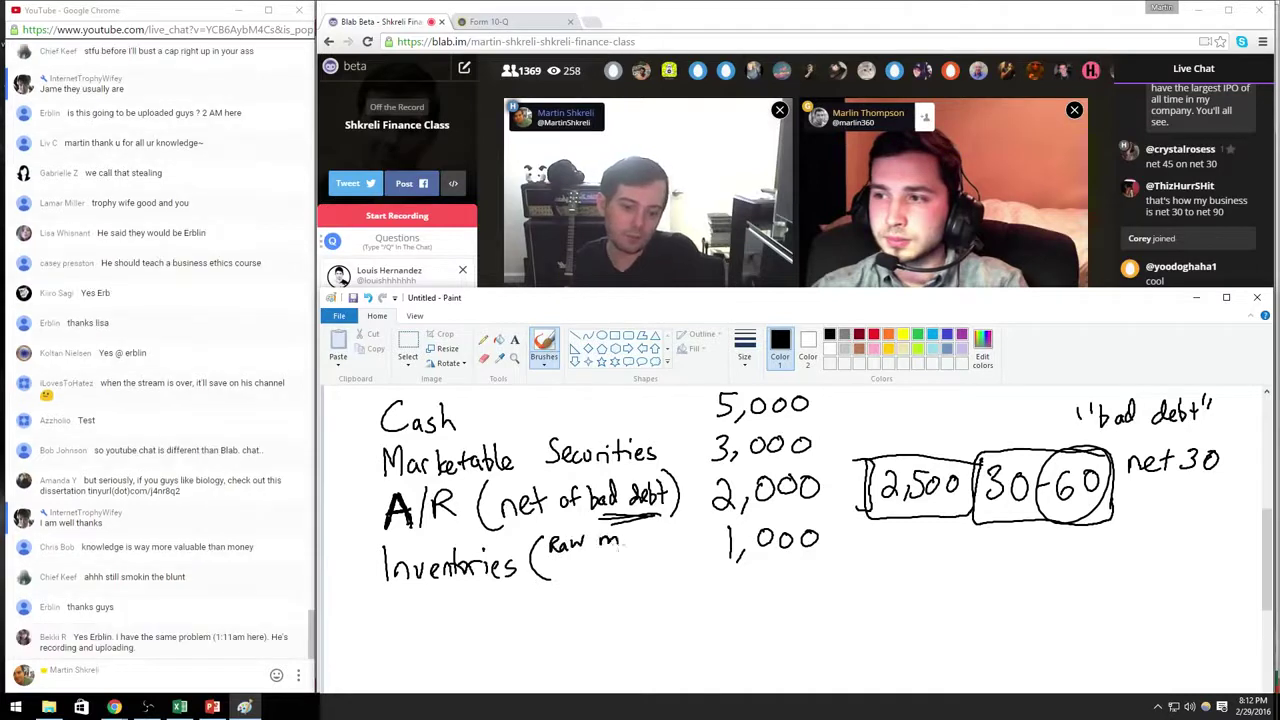
pyautogui.moveTo(663, 530); pyautogui.dragTo(663, 540)
pyautogui.moveTo(671, 532); pyautogui.dragTo(694, 576)
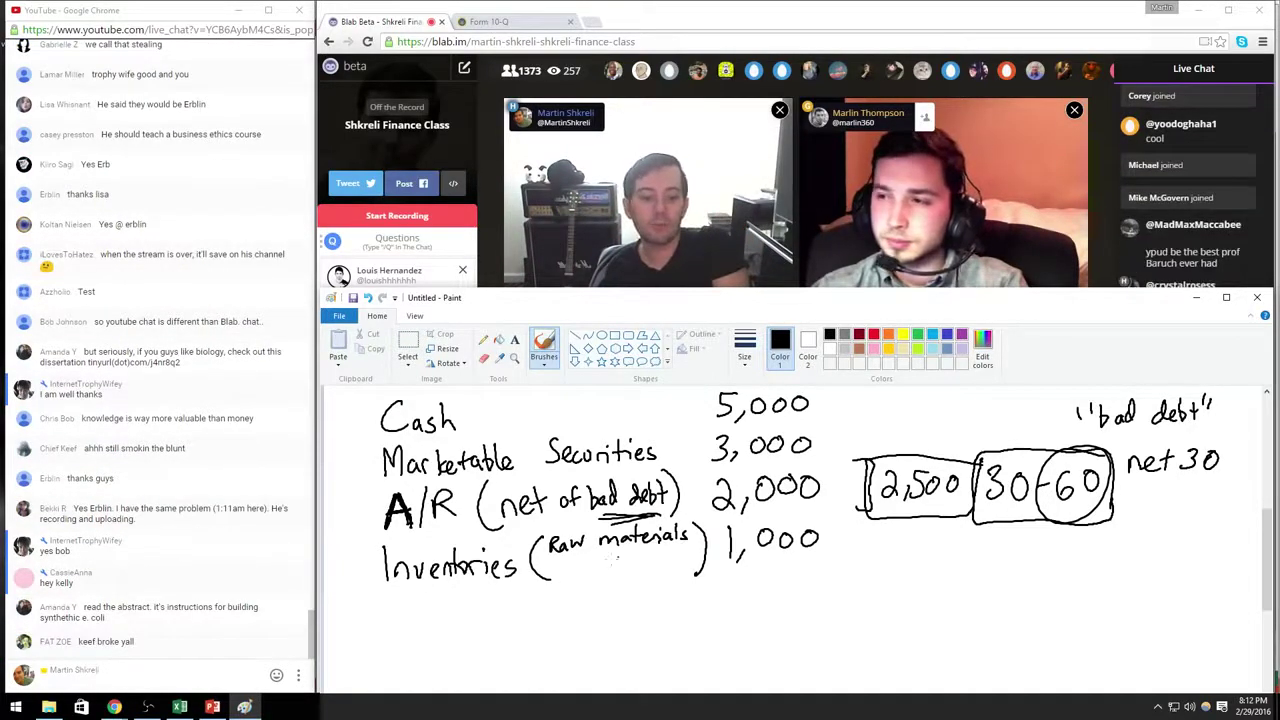
pyautogui.moveTo(562, 566)
pyautogui.mouseDown()
pyautogui.moveTo(565, 590)
pyautogui.moveTo(612, 582)
pyautogui.mouseUp()
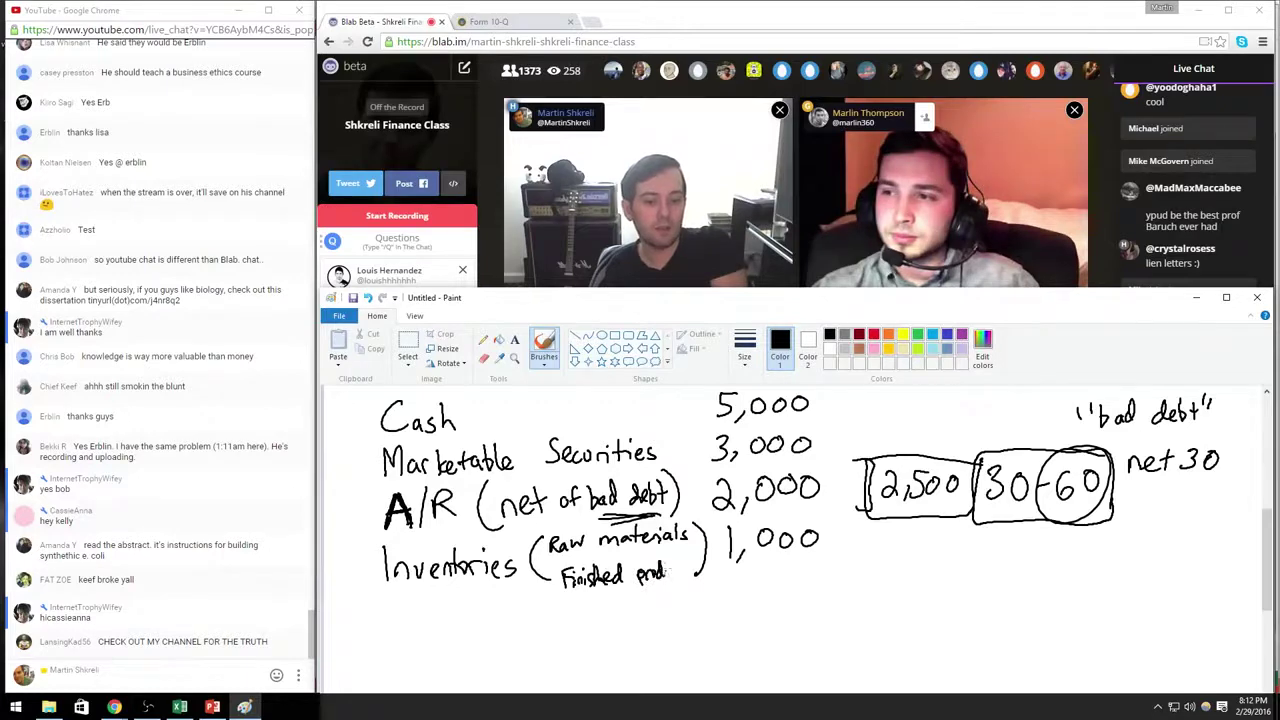
pyautogui.moveTo(666, 572); pyautogui.dragTo(692, 566)
pyautogui.moveTo(588, 552); pyautogui.dragTo(620, 564)
pyautogui.moveTo(624, 552); pyautogui.dragTo(632, 558)
pyautogui.click(656, 556)
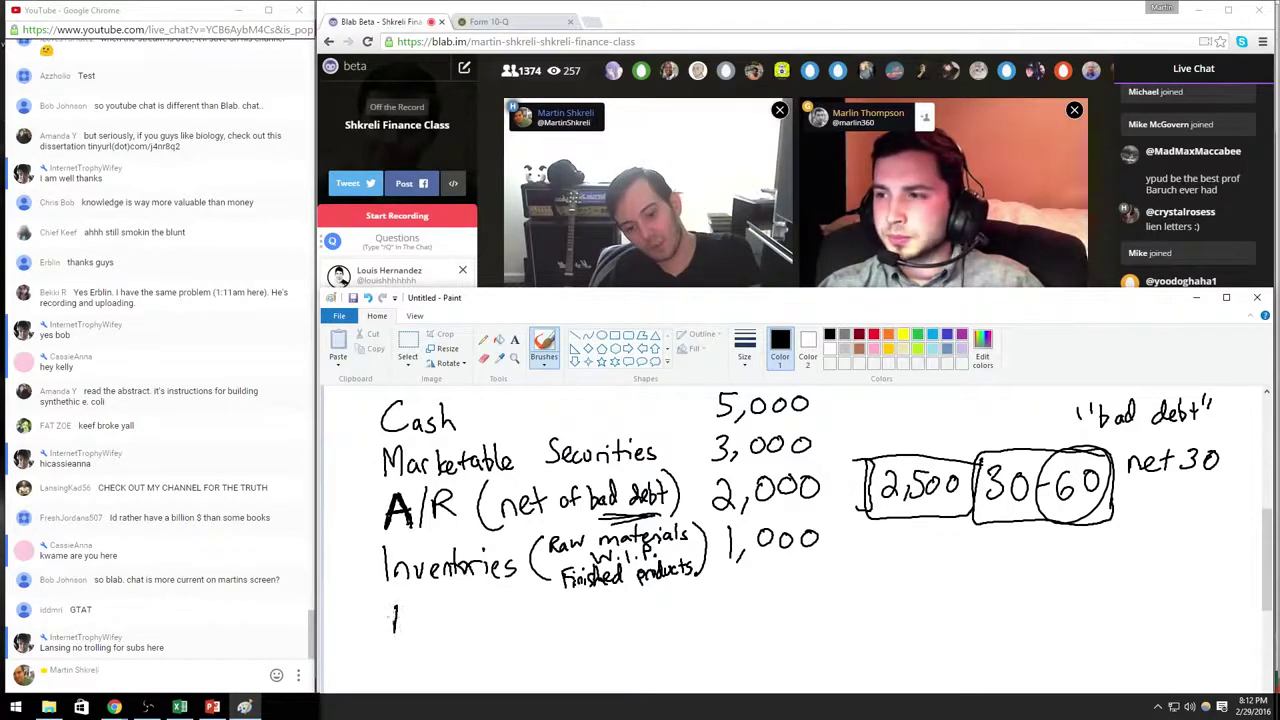
# Step: Handwrite "PP&E" as the next balance sheet line below Inventories
pyautogui.moveTo(419, 601)
pyautogui.mouseDown()
pyautogui.moveTo(419, 630)
pyautogui.moveTo(421, 618)
pyautogui.moveTo(486, 622)
pyautogui.moveTo(430, 629)
pyautogui.moveTo(454, 606)
pyautogui.moveTo(438, 614)
pyautogui.mouseUp()
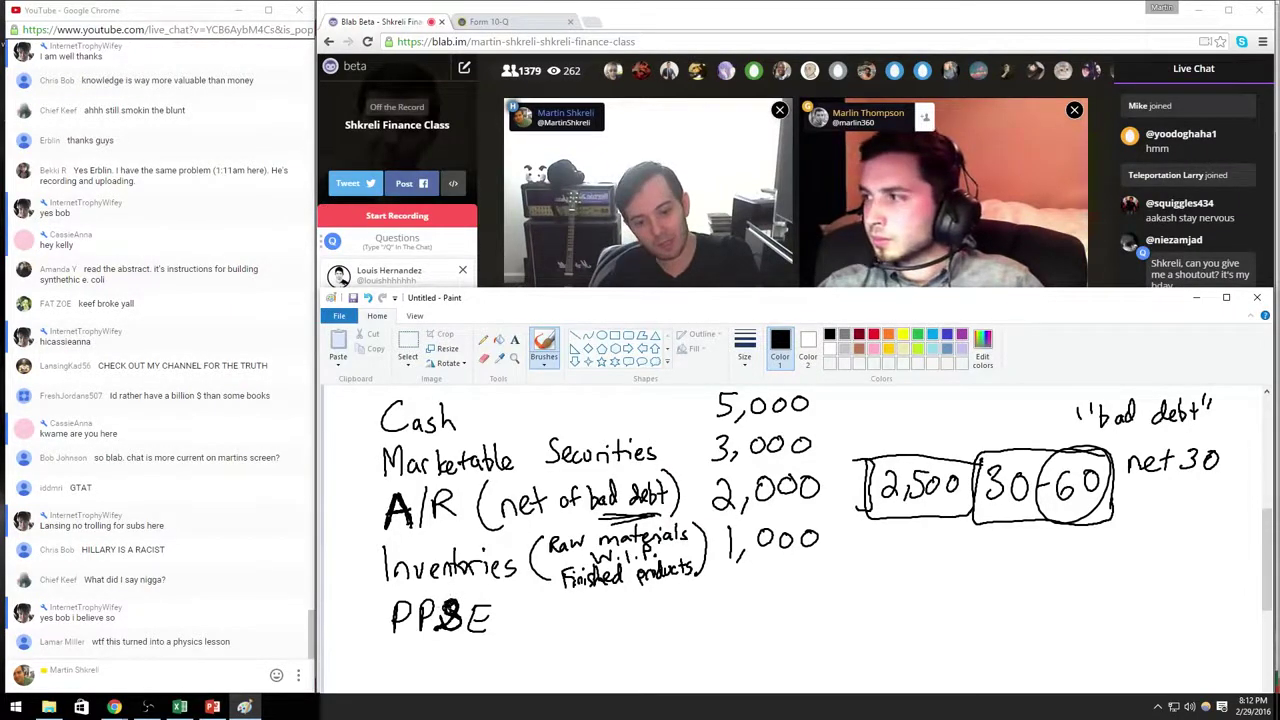
# Step: Handwrite "hard asset which has a useful life of > 12 months" in parentheses after the PP&E label
pyautogui.moveTo(548, 590)
pyautogui.mouseDown()
pyautogui.moveTo(540, 642)
pyautogui.moveTo(578, 625)
pyautogui.mouseUp()
pyautogui.moveTo(581, 625)
pyautogui.mouseDown()
pyautogui.moveTo(590, 612)
pyautogui.moveTo(667, 618)
pyautogui.mouseUp()
pyautogui.moveTo(657, 607); pyautogui.dragTo(674, 605)
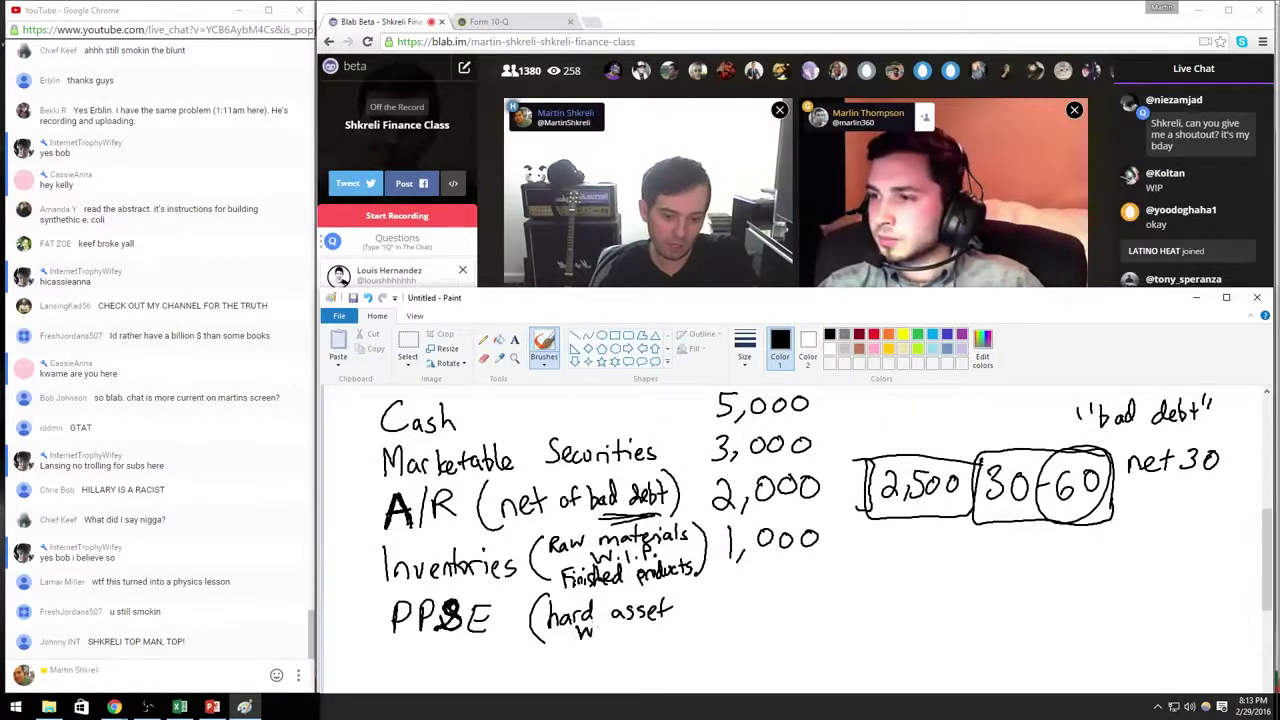
pyautogui.moveTo(596, 617)
pyautogui.mouseDown()
pyautogui.moveTo(607, 636)
pyautogui.moveTo(679, 636)
pyautogui.mouseUp()
pyautogui.moveTo(686, 627)
pyautogui.mouseDown()
pyautogui.moveTo(680, 636)
pyautogui.moveTo(712, 634)
pyautogui.mouseUp()
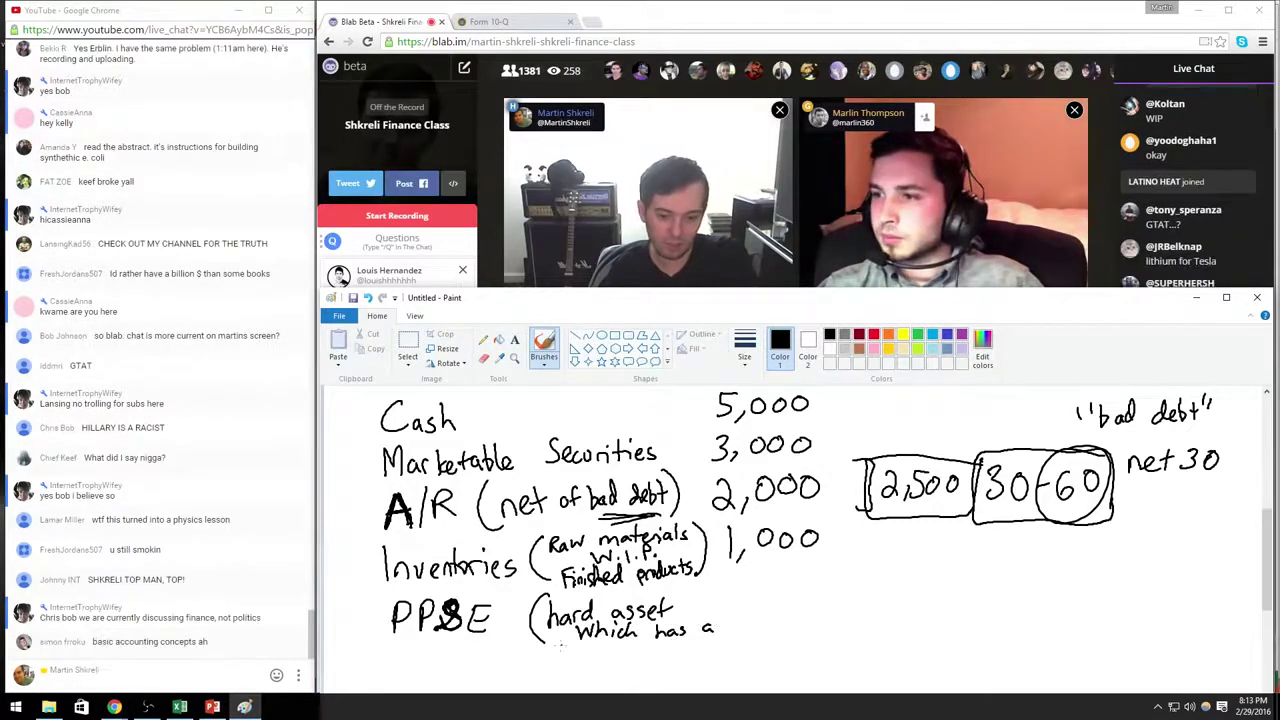
pyautogui.moveTo(567, 647); pyautogui.dragTo(683, 652)
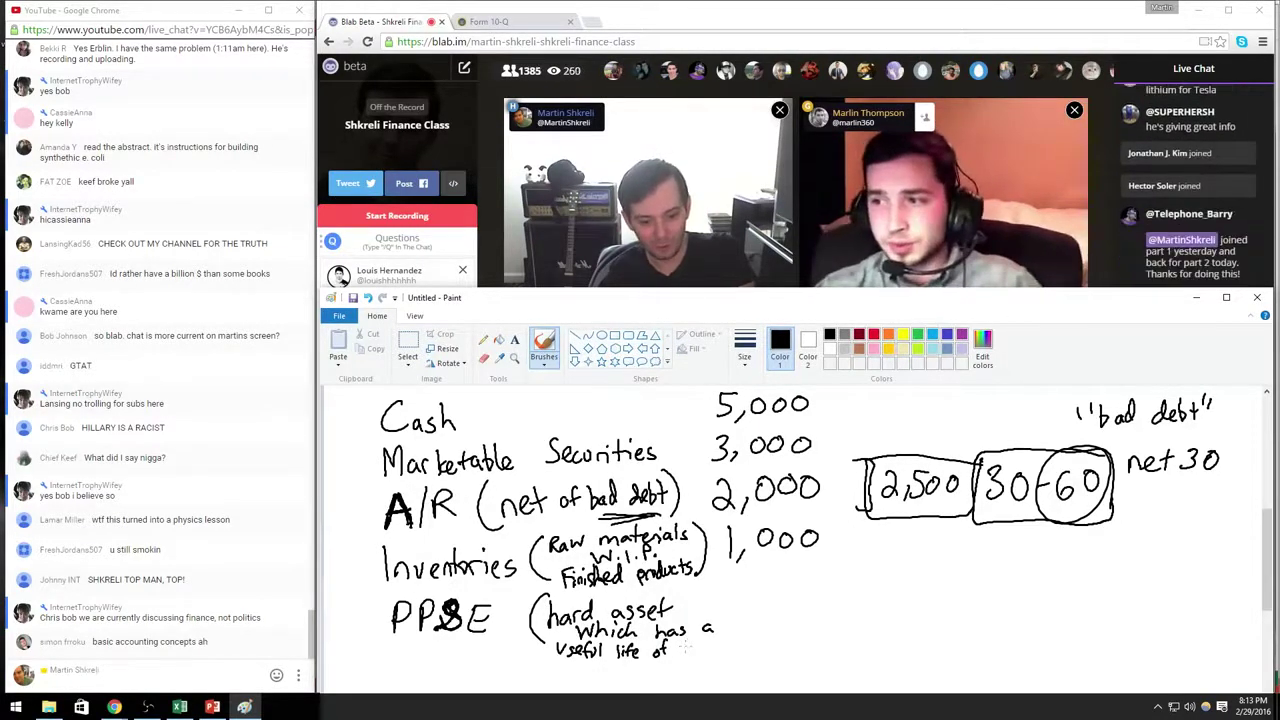
pyautogui.moveTo(557, 661)
pyautogui.mouseDown()
pyautogui.moveTo(558, 679)
pyautogui.moveTo(662, 676)
pyautogui.mouseUp()
pyautogui.moveTo(700, 681); pyautogui.dragTo(690, 686)
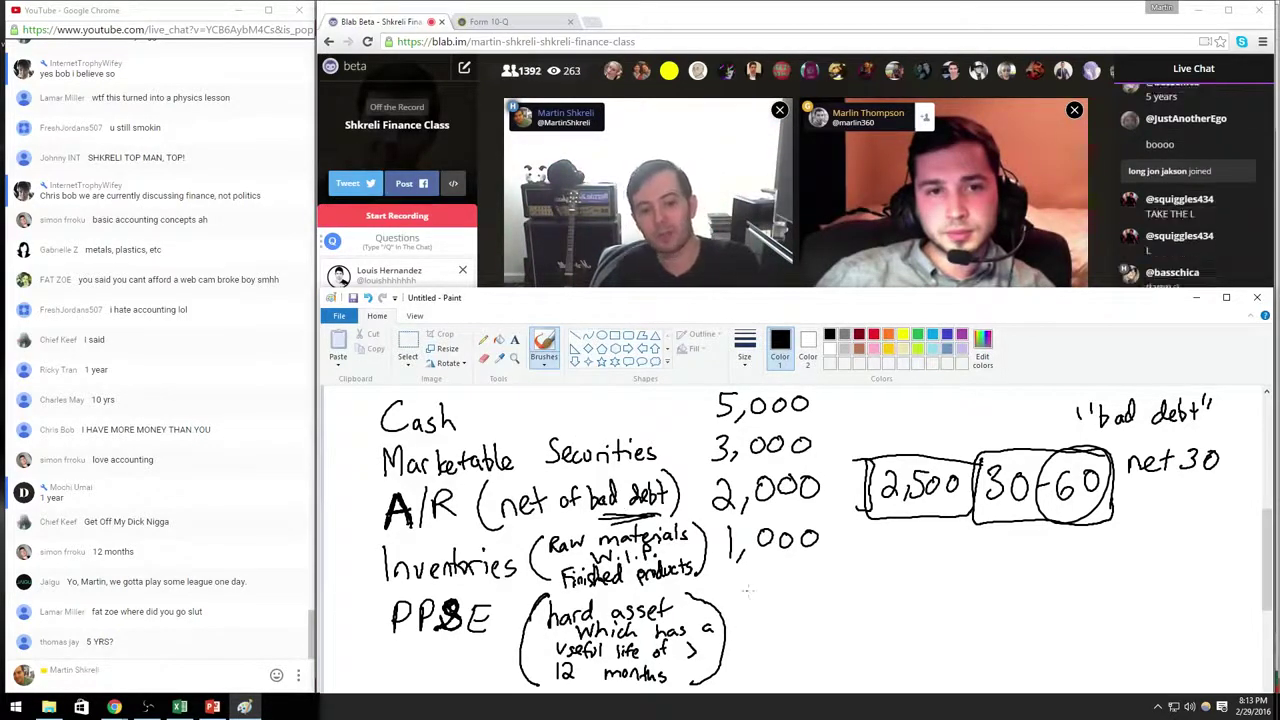
# Step: Write the amount 5,000 on the PP&E line and enclose the PP&E label in square brackets
pyautogui.moveTo(750, 589)
pyautogui.mouseDown()
pyautogui.moveTo(731, 606)
pyautogui.moveTo(742, 627)
pyautogui.moveTo(771, 600)
pyautogui.mouseUp()
pyautogui.moveTo(796, 601); pyautogui.dragTo(786, 604)
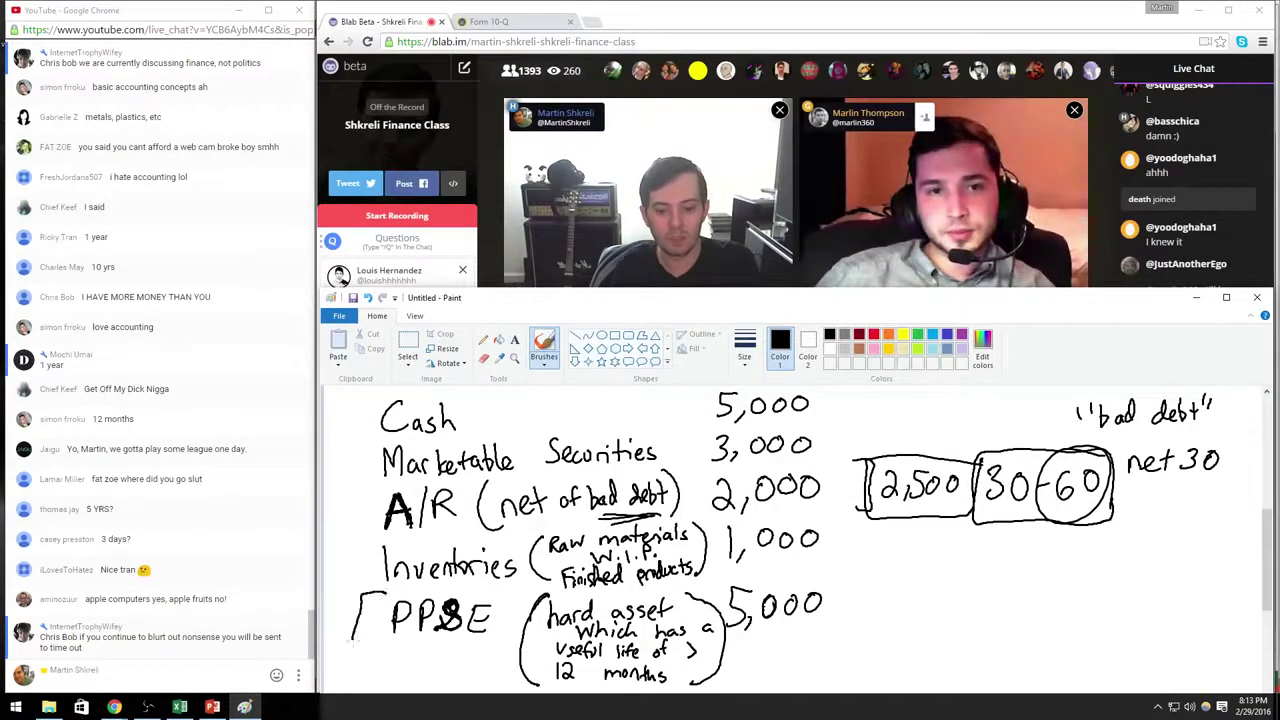
pyautogui.moveTo(495, 601)
pyautogui.mouseDown()
pyautogui.moveTo(508, 625)
pyautogui.moveTo(488, 655)
pyautogui.mouseUp()
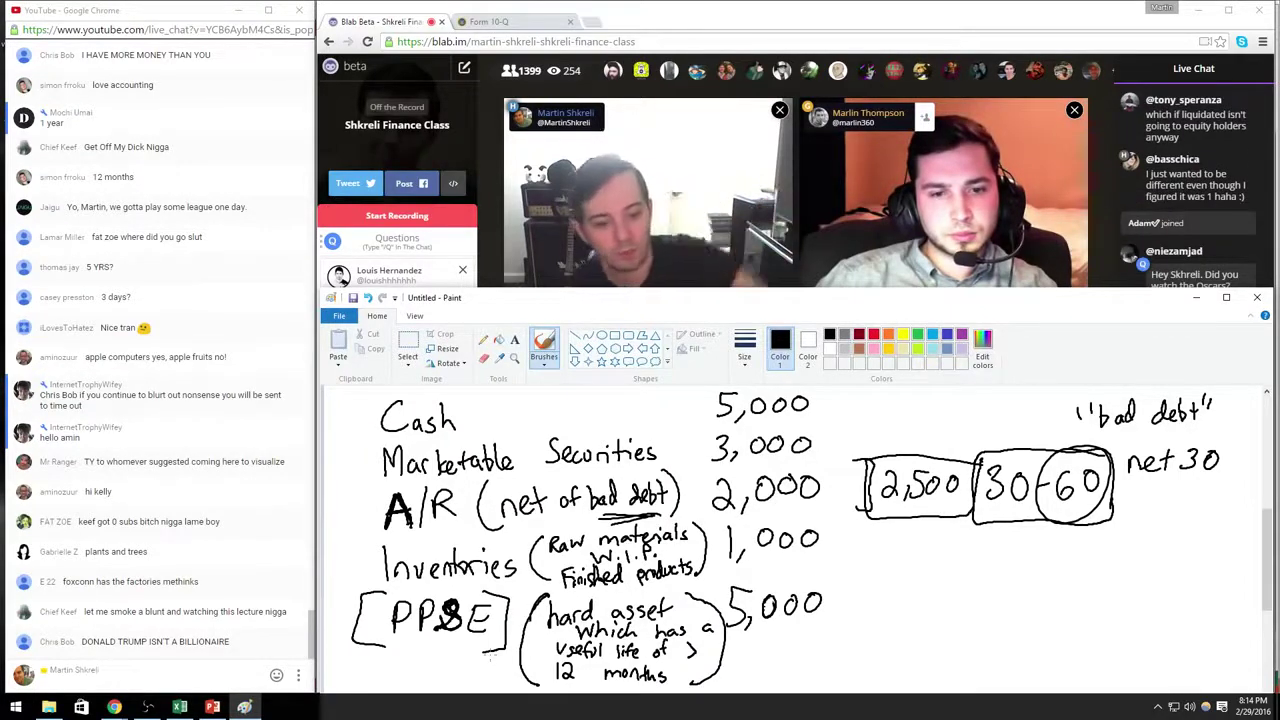
# Step: Handwrite an "Other Assets" line below PP&E, leaving a gap between the two lines
pyautogui.scroll(-3, 370, 592)
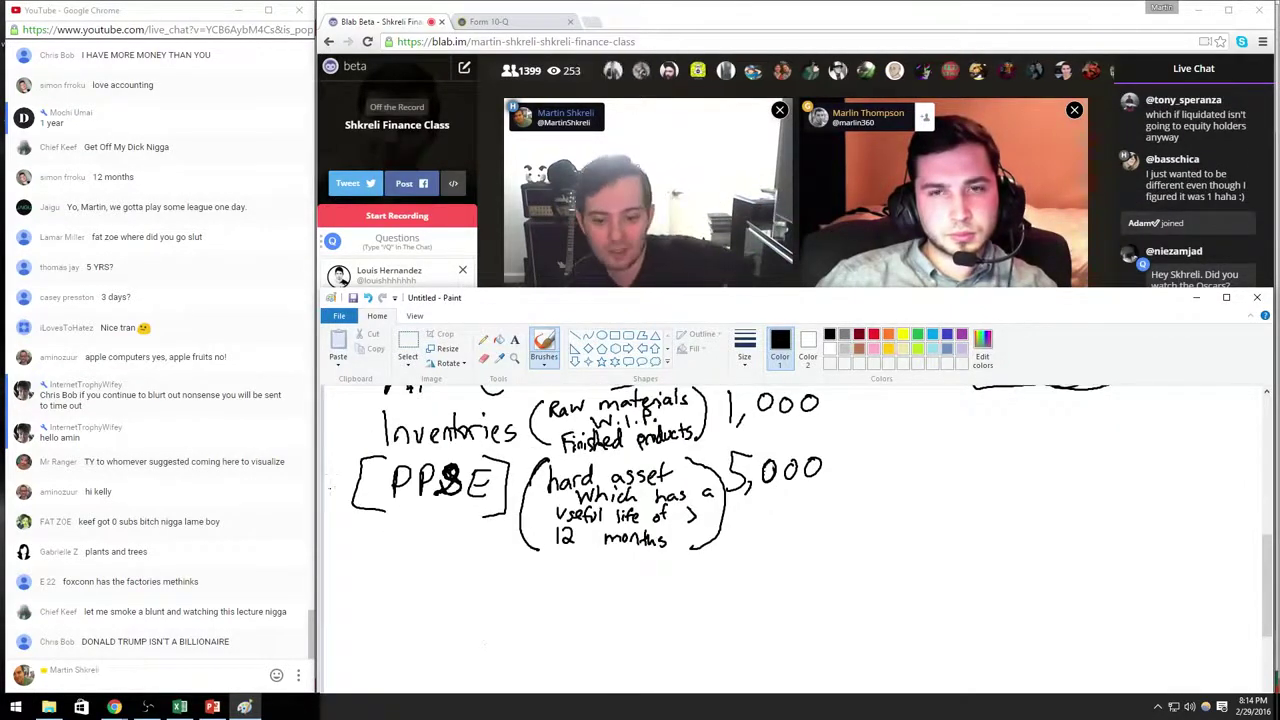
pyautogui.moveTo(370, 592)
pyautogui.mouseDown()
pyautogui.moveTo(374, 578)
pyautogui.moveTo(402, 600)
pyautogui.mouseUp()
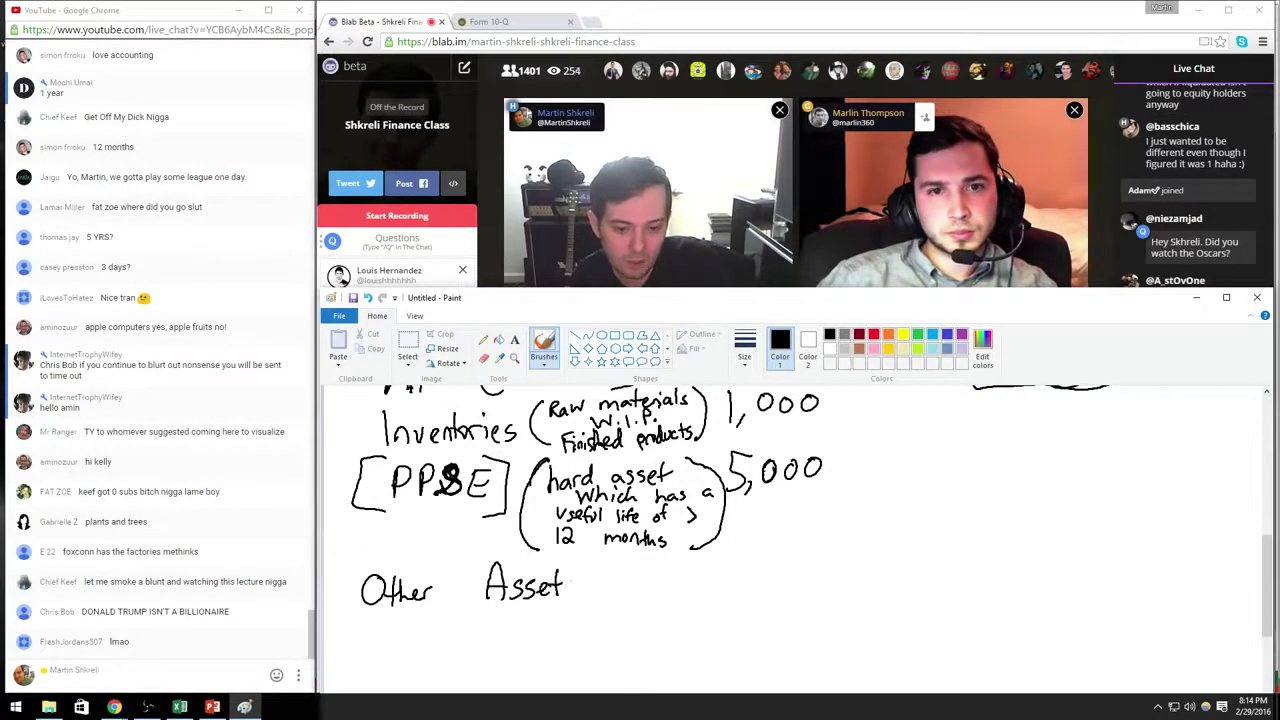
pyautogui.moveTo(570, 581); pyautogui.dragTo(554, 601)
# Step: Handwrite "Total Assets" below Other Assets and draw an empty box for its amount in the number column
pyautogui.moveTo(378, 621); pyautogui.dragTo(379, 652)
pyautogui.moveTo(353, 623)
pyautogui.mouseDown()
pyautogui.moveTo(408, 615)
pyautogui.moveTo(451, 650)
pyautogui.mouseUp()
pyautogui.moveTo(511, 616)
pyautogui.mouseDown()
pyautogui.moveTo(495, 652)
pyautogui.moveTo(524, 652)
pyautogui.mouseUp()
pyautogui.moveTo(536, 637)
pyautogui.mouseDown()
pyautogui.moveTo(527, 651)
pyautogui.moveTo(567, 648)
pyautogui.mouseUp()
pyautogui.moveTo(574, 626); pyautogui.dragTo(575, 650)
pyautogui.moveTo(567, 632)
pyautogui.mouseDown()
pyautogui.moveTo(582, 632)
pyautogui.moveTo(576, 652)
pyautogui.mouseUp()
pyautogui.moveTo(720, 611)
pyautogui.mouseDown()
pyautogui.moveTo(808, 612)
pyautogui.moveTo(862, 674)
pyautogui.moveTo(840, 614)
pyautogui.mouseUp()
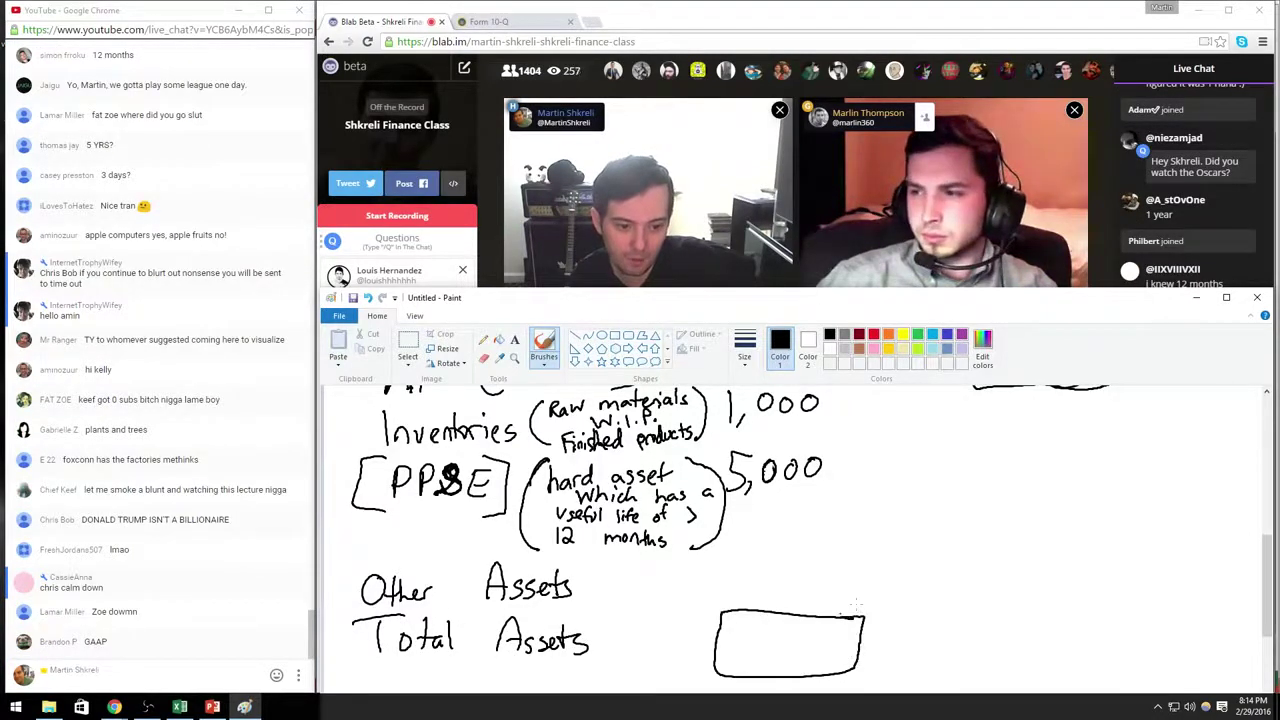
# Step: Draw check marks beside Cash, Marketable Securities, A/R, Inventories and PP&E, making the Marketable Securities mark extra thick
pyautogui.scroll(3, 855, 605)
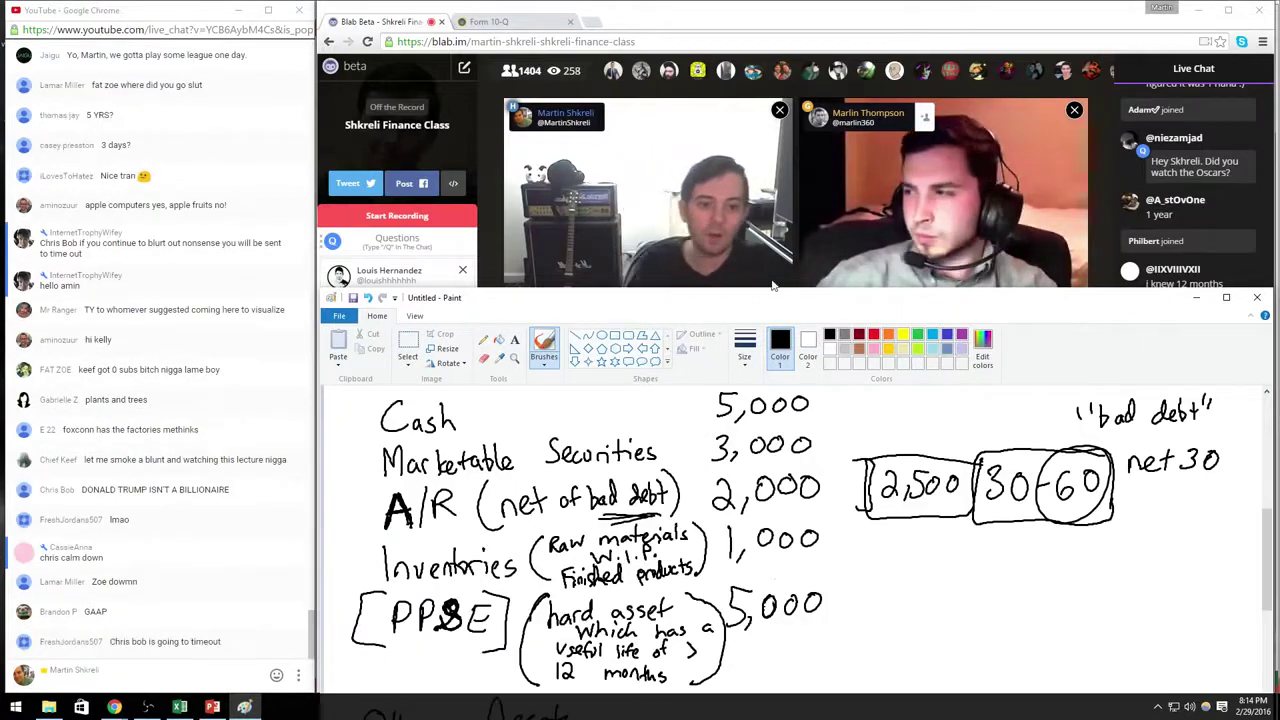
pyautogui.moveTo(772, 298); pyautogui.dragTo(772, 243)
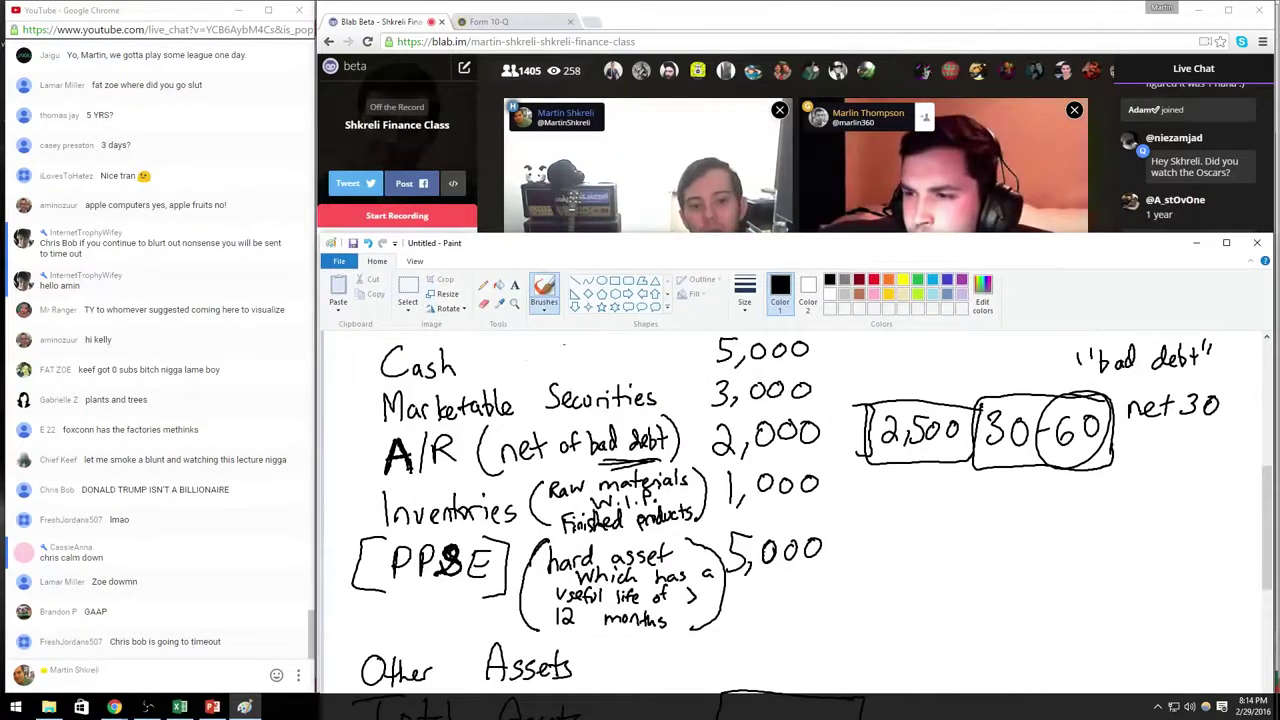
pyautogui.moveTo(338, 357); pyautogui.dragTo(344, 372)
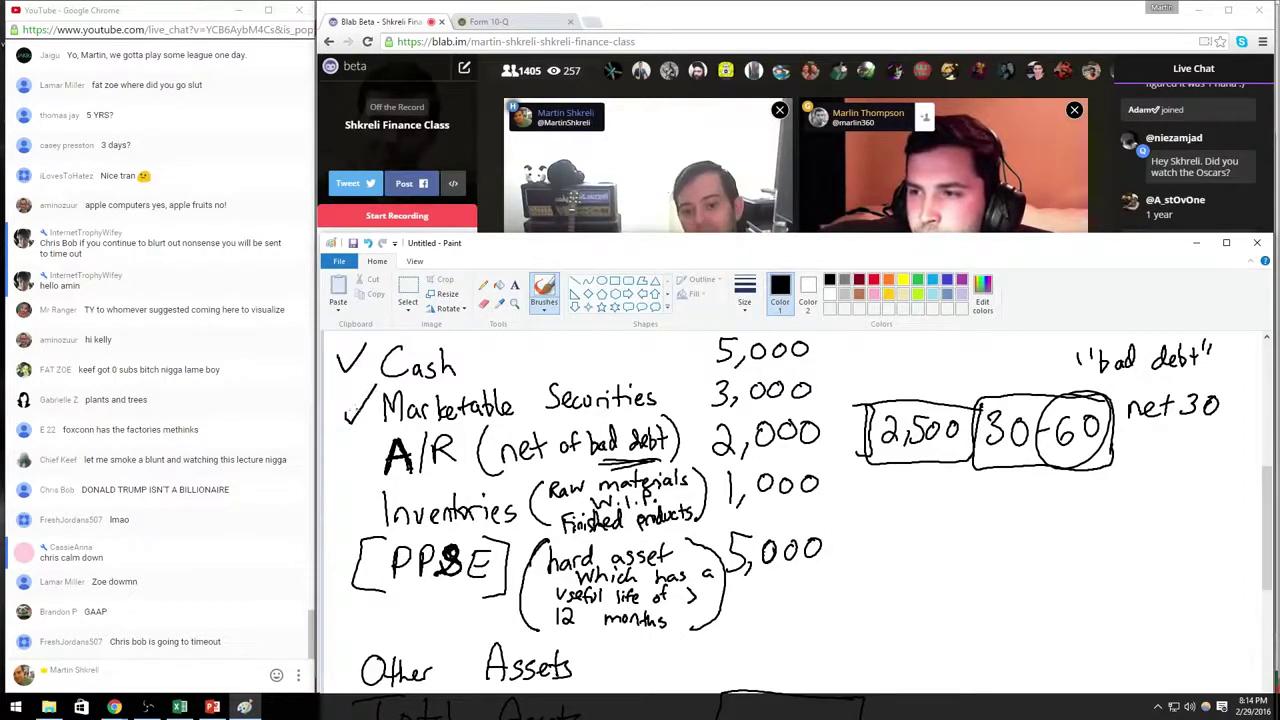
pyautogui.moveTo(354, 412)
pyautogui.mouseDown()
pyautogui.moveTo(348, 425)
pyautogui.moveTo(340, 414)
pyautogui.mouseUp()
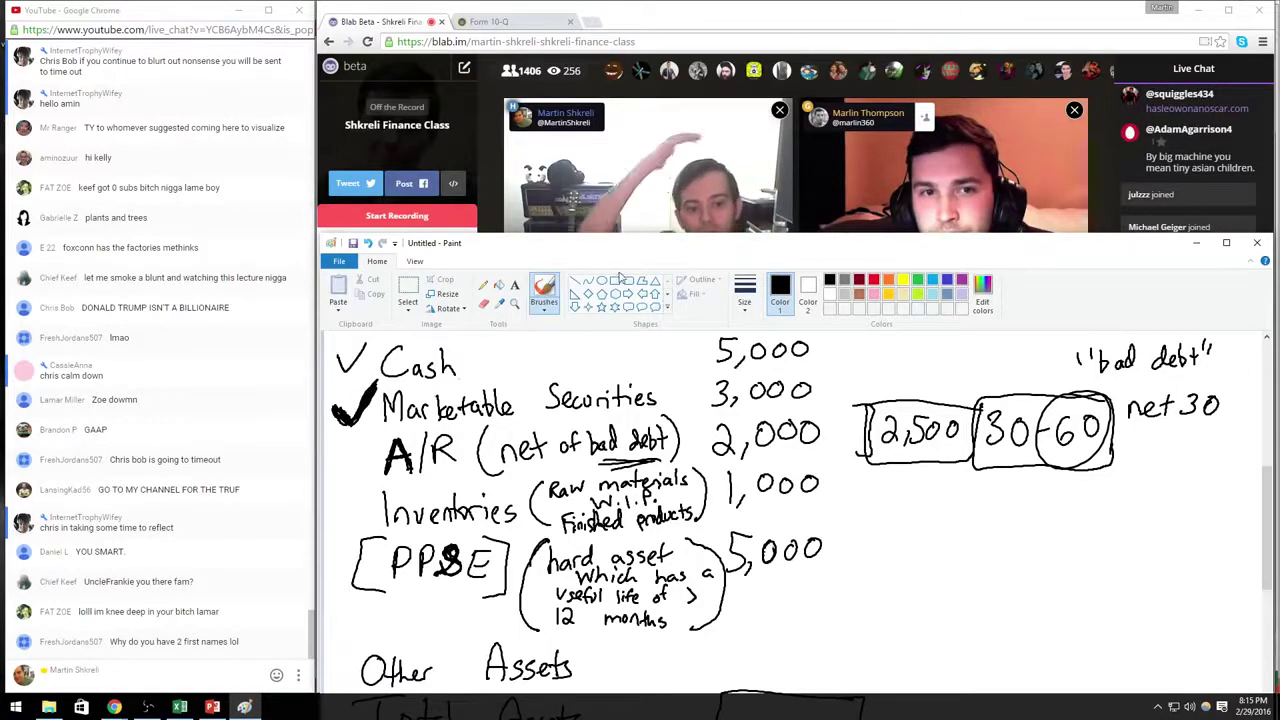
pyautogui.moveTo(634, 236); pyautogui.dragTo(634, 268)
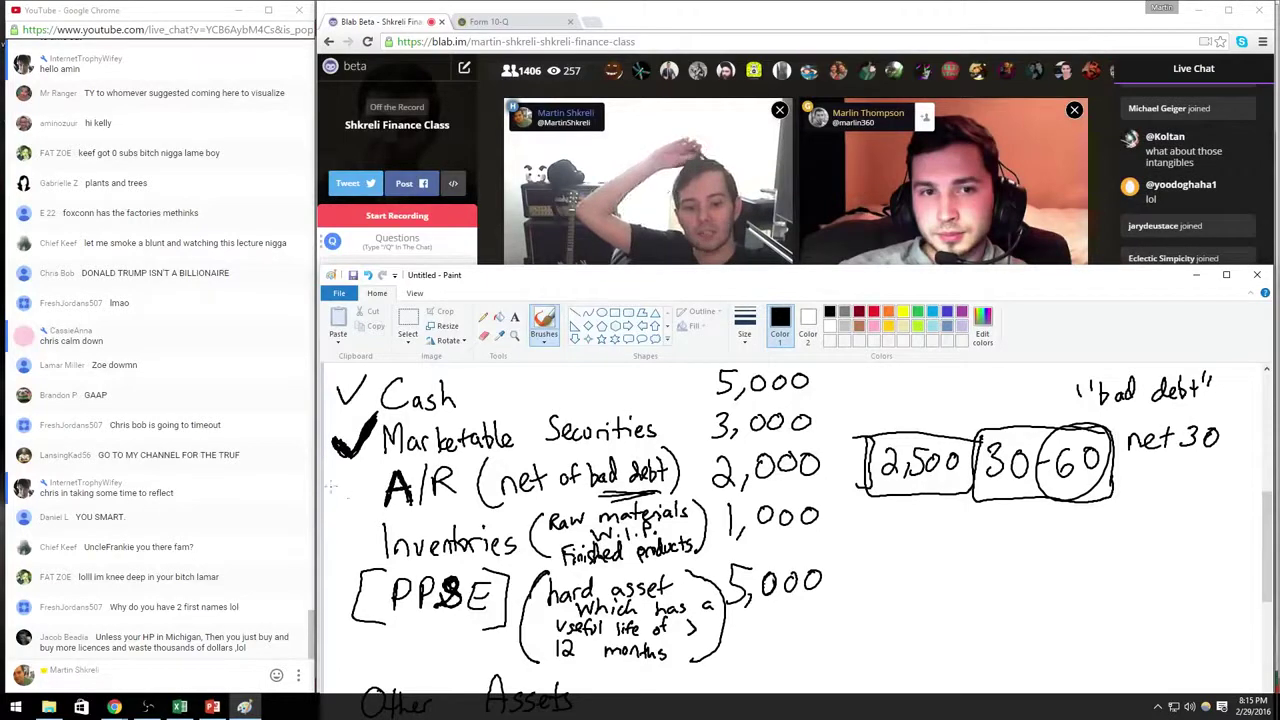
pyautogui.moveTo(352, 488); pyautogui.dragTo(364, 466)
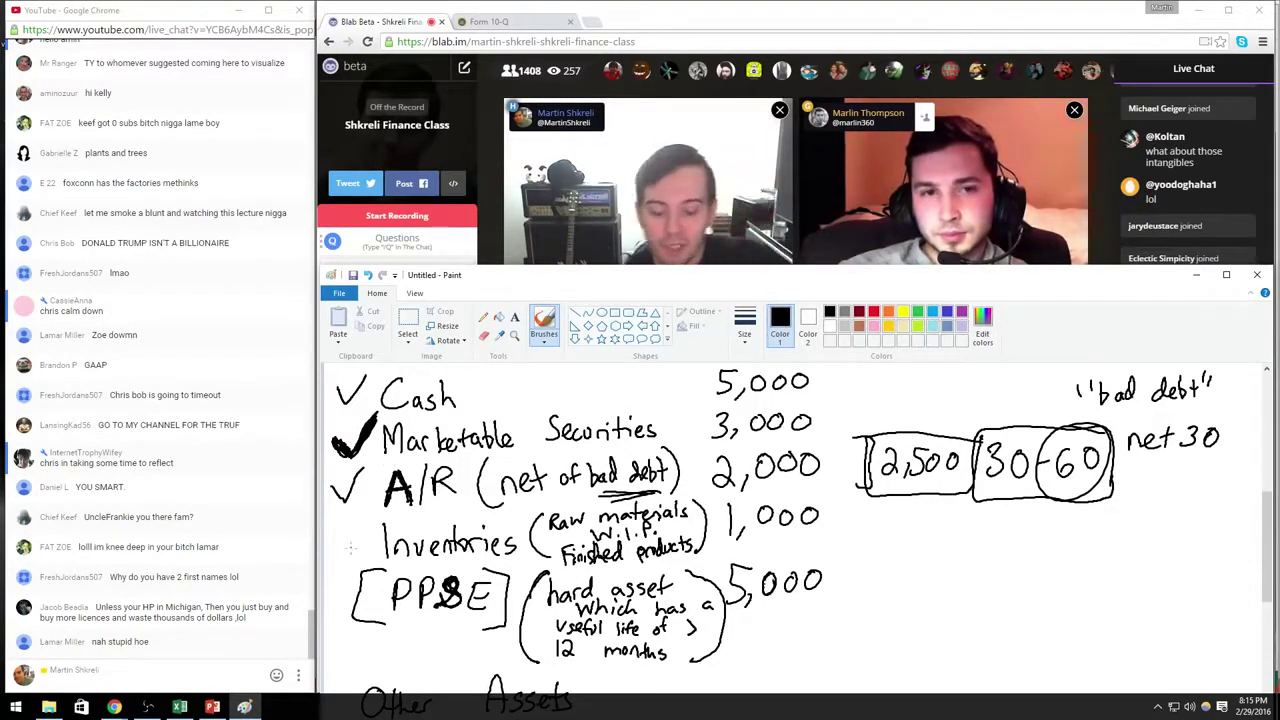
pyautogui.moveTo(334, 531)
pyautogui.mouseDown()
pyautogui.moveTo(346, 554)
pyautogui.moveTo(369, 519)
pyautogui.mouseUp()
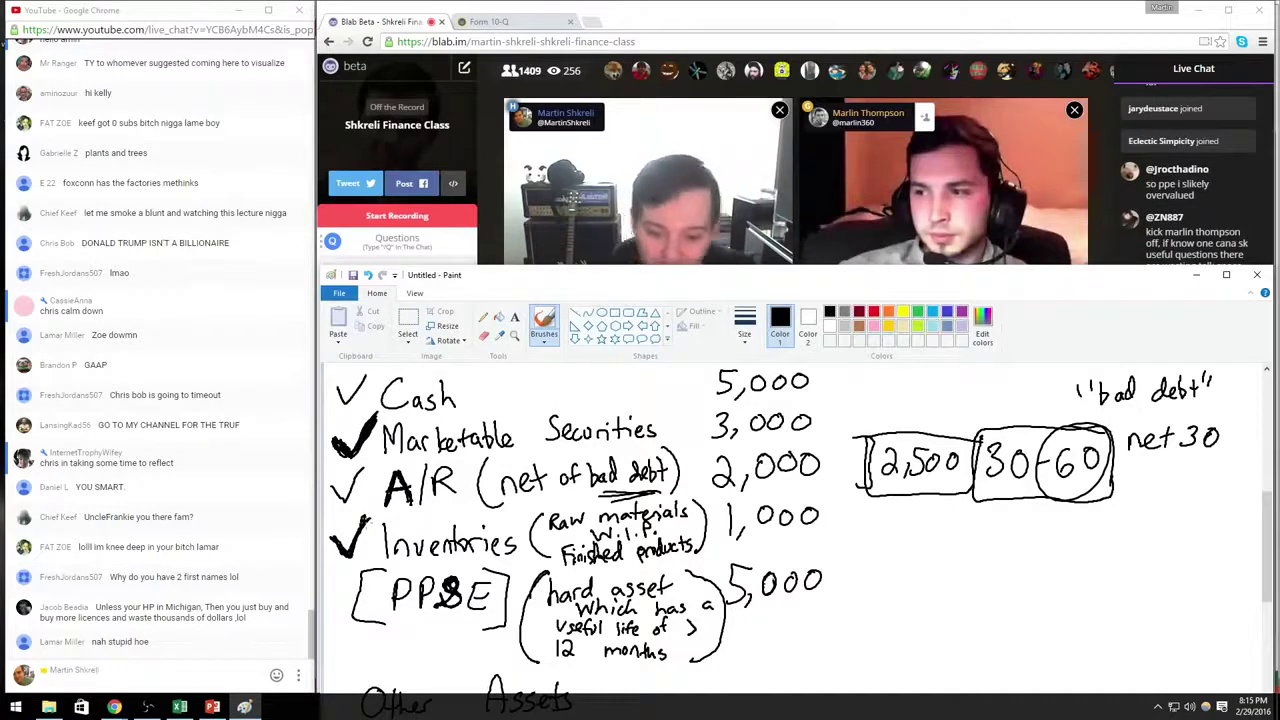
pyautogui.scroll(-3, 503, 504)
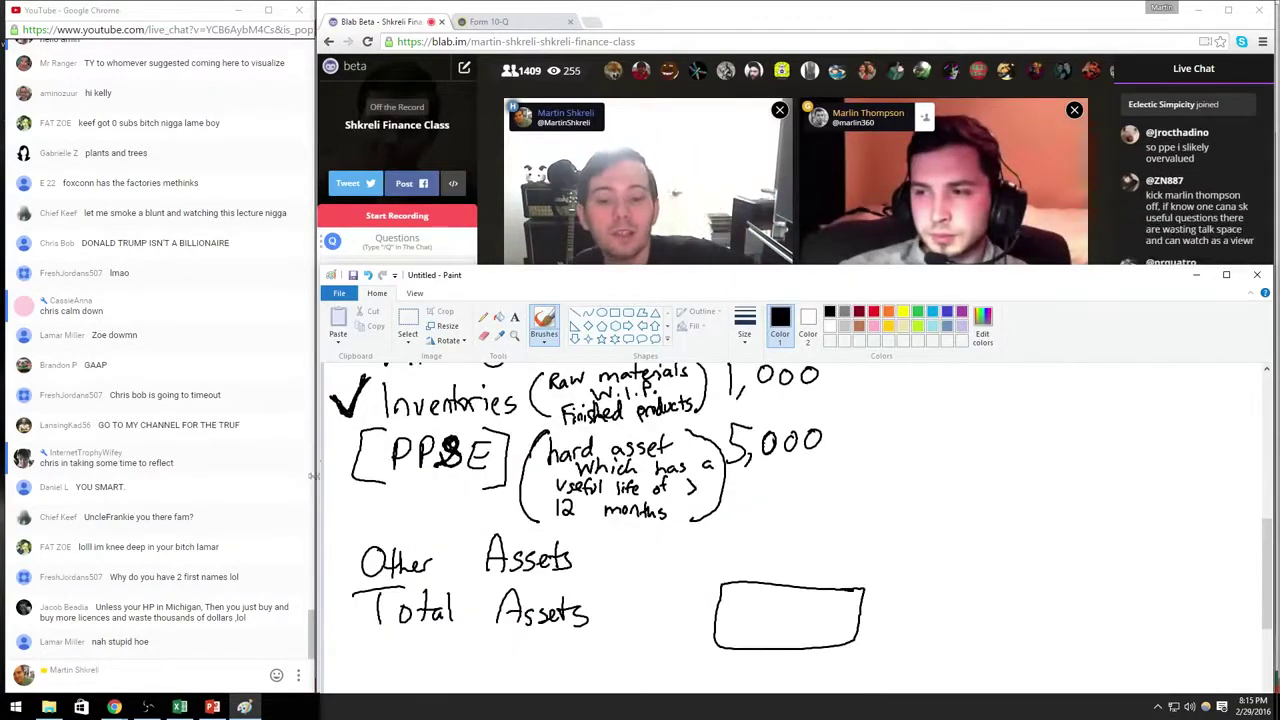
pyautogui.moveTo(330, 455)
pyautogui.mouseDown()
pyautogui.moveTo(340, 474)
pyautogui.moveTo(355, 442)
pyautogui.mouseUp()
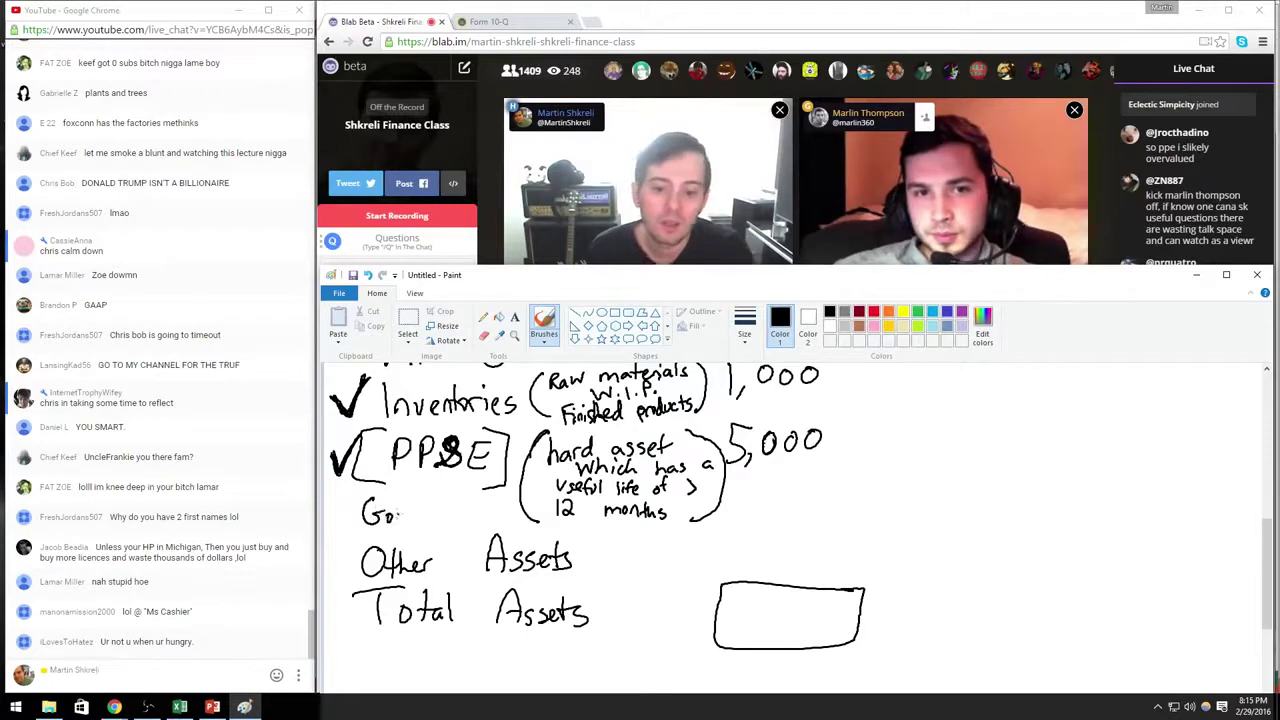
# Step: Handwrite "Goodwill/Intangible" between PP&E and Other Assets and draw a box around it
pyautogui.moveTo(404, 506); pyautogui.dragTo(420, 512)
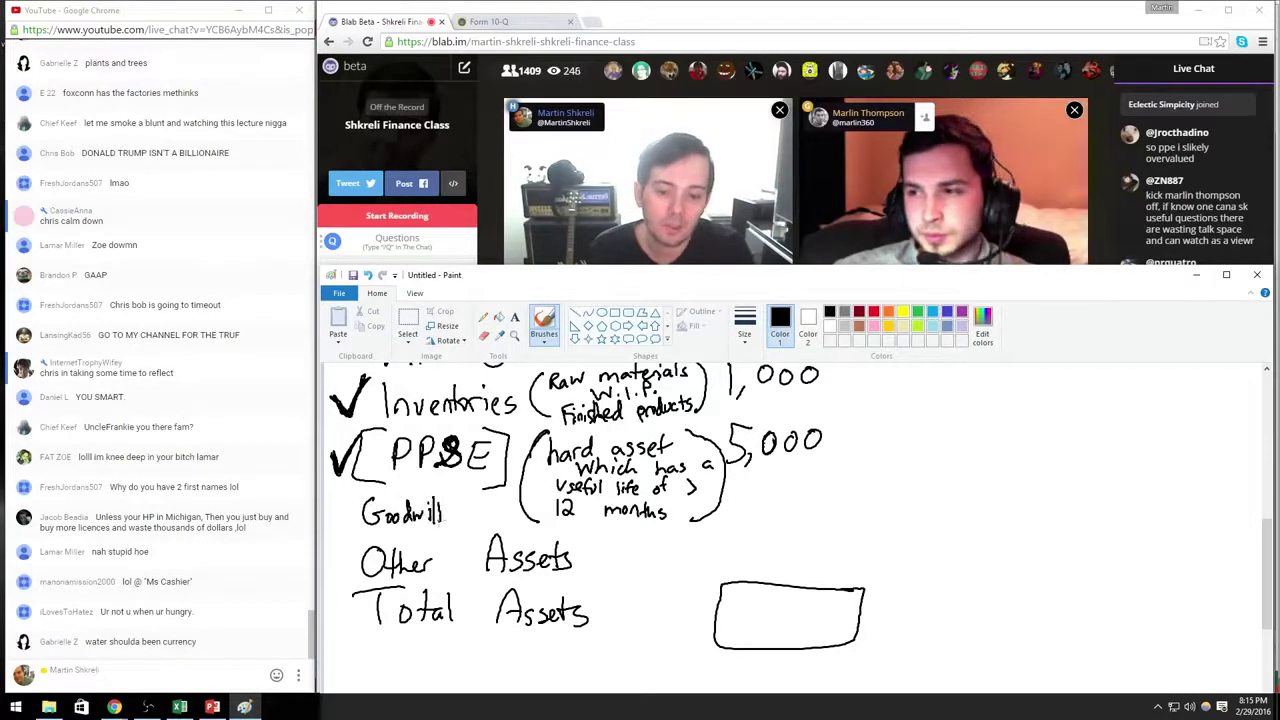
pyautogui.moveTo(480, 505); pyautogui.dragTo(487, 512)
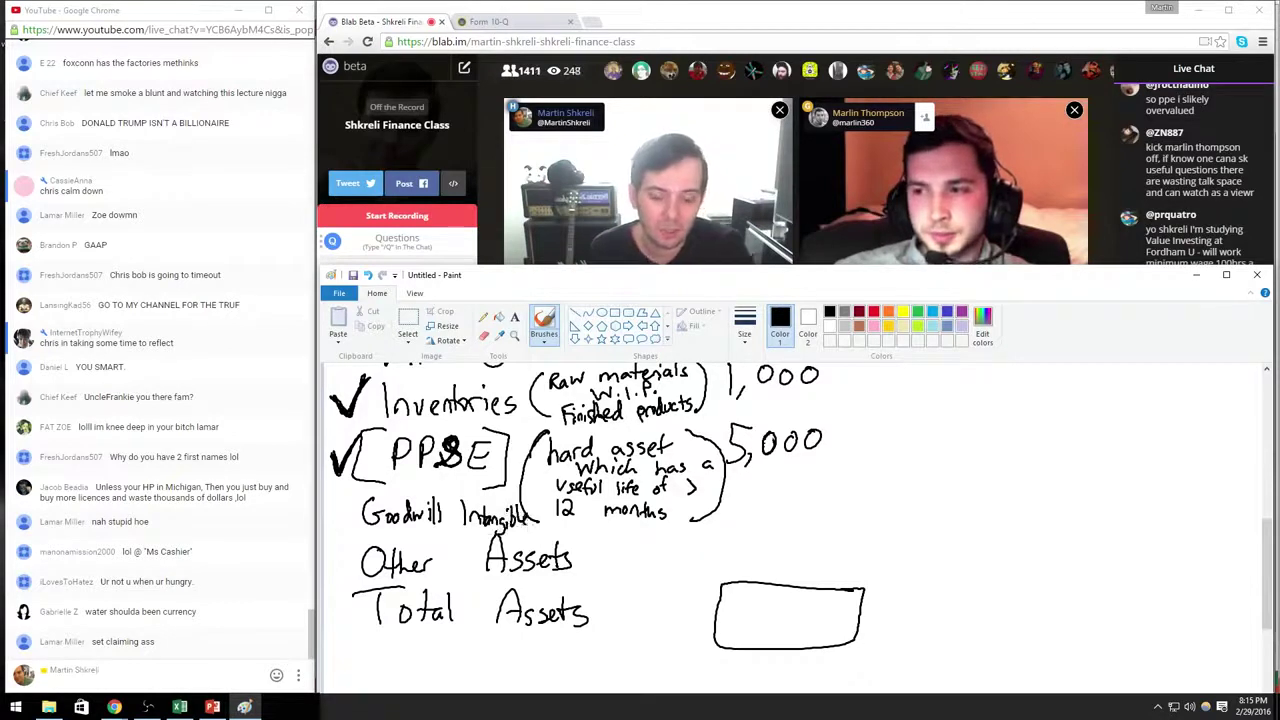
pyautogui.moveTo(480, 484)
pyautogui.mouseDown()
pyautogui.moveTo(352, 500)
pyautogui.moveTo(520, 546)
pyautogui.mouseUp()
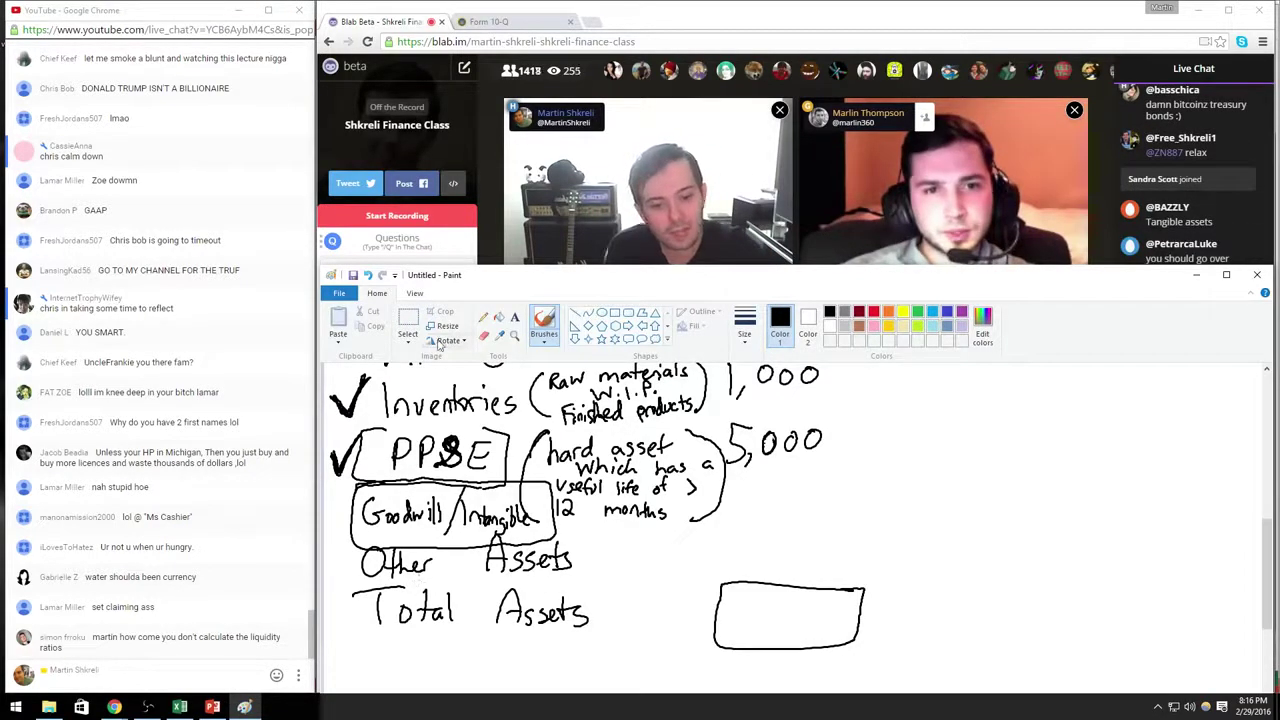
# Step: Write "Assets" in large letters in the blank area beside the amounts and draw a large box around it
pyautogui.moveTo(880, 550); pyautogui.dragTo(942, 568)
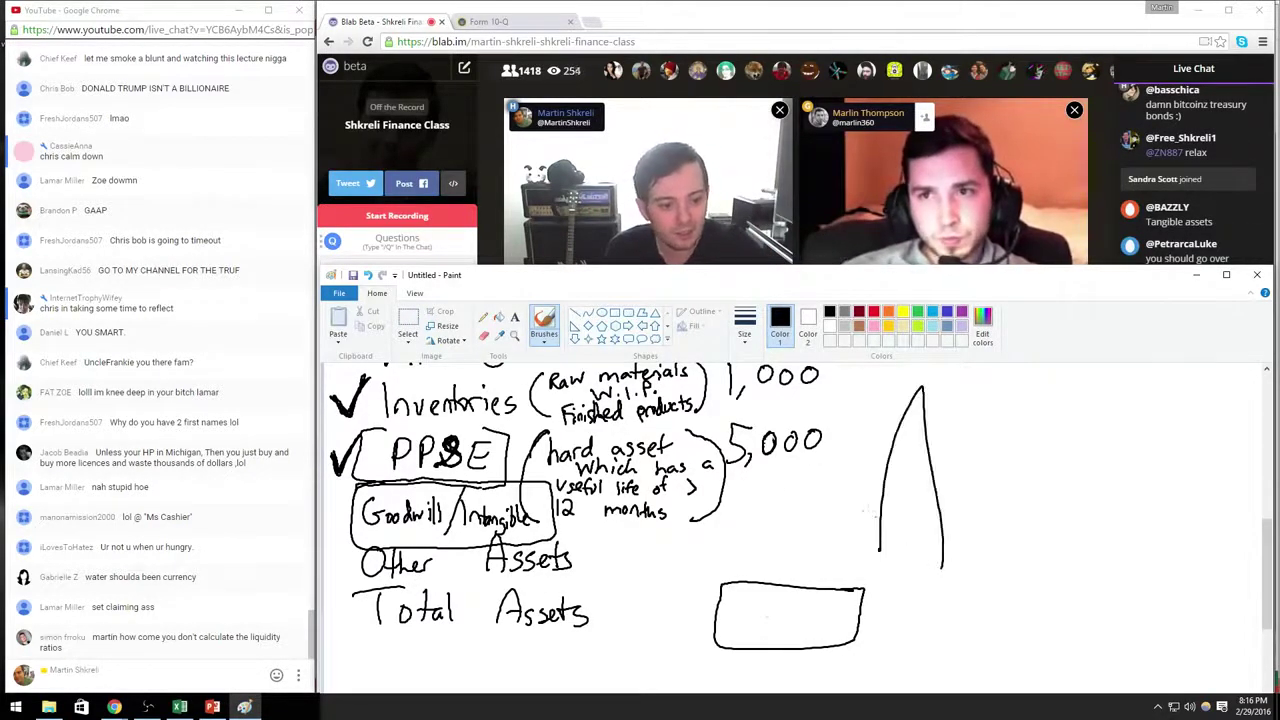
pyautogui.moveTo(862, 505); pyautogui.dragTo(935, 478)
pyautogui.moveTo(1000, 462)
pyautogui.mouseDown()
pyautogui.moveTo(982, 460)
pyautogui.moveTo(968, 548)
pyautogui.moveTo(995, 548)
pyautogui.mouseUp()
pyautogui.moveTo(1048, 502)
pyautogui.mouseDown()
pyautogui.moveTo(1050, 520)
pyautogui.moveTo(1098, 542)
pyautogui.mouseUp()
pyautogui.moveTo(1114, 405); pyautogui.dragTo(1132, 548)
pyautogui.moveTo(1064, 470)
pyautogui.mouseDown()
pyautogui.moveTo(1160, 460)
pyautogui.moveTo(1168, 535)
pyautogui.mouseUp()
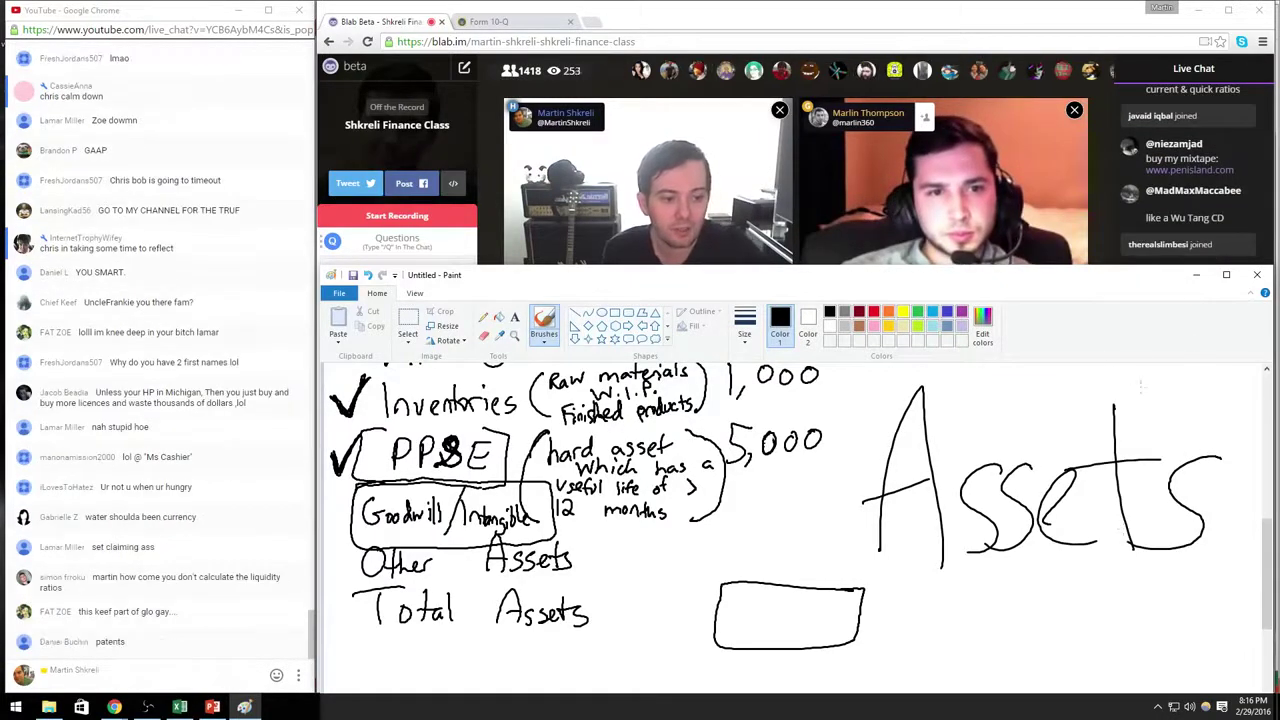
pyautogui.moveTo(1142, 381)
pyautogui.mouseDown()
pyautogui.moveTo(860, 405)
pyautogui.moveTo(1084, 614)
pyautogui.moveTo(1258, 500)
pyautogui.moveTo(1160, 372)
pyautogui.moveTo(1078, 396)
pyautogui.mouseUp()
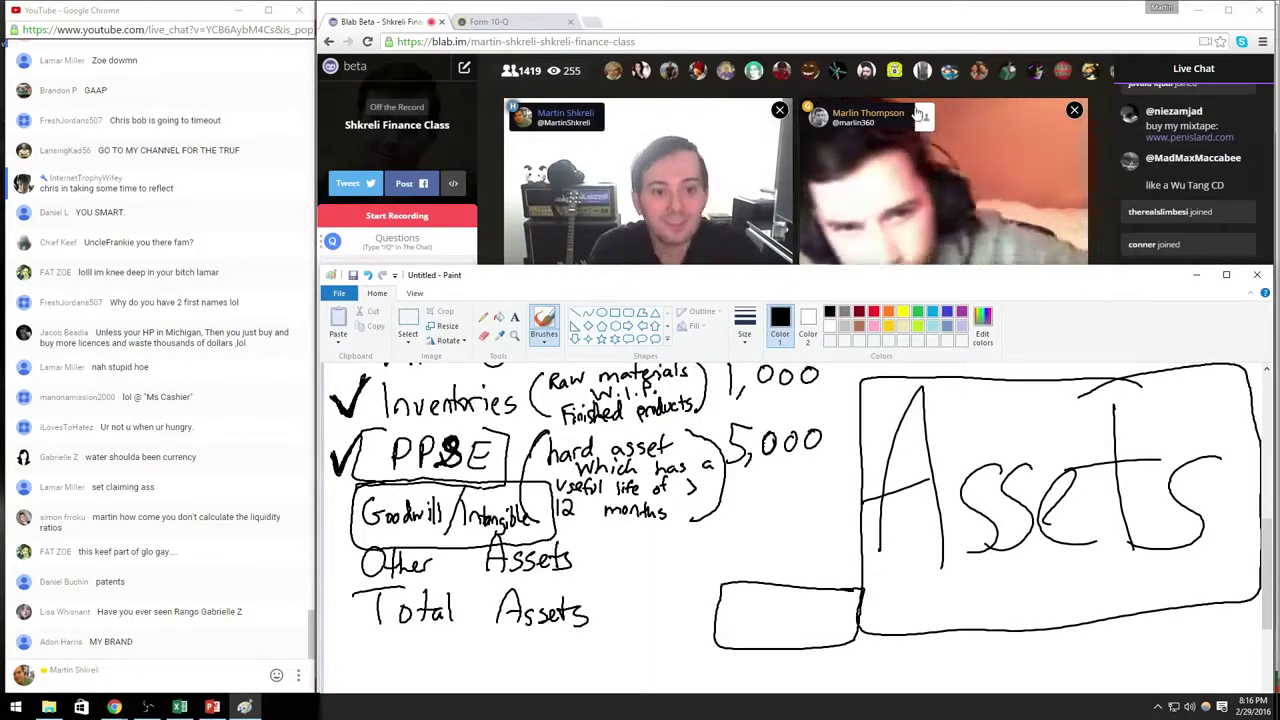
# Step: Copy the web address of Apple's Form 10-Q from the browser and post it in the Blab live chat
pyautogui.click(527, 22)
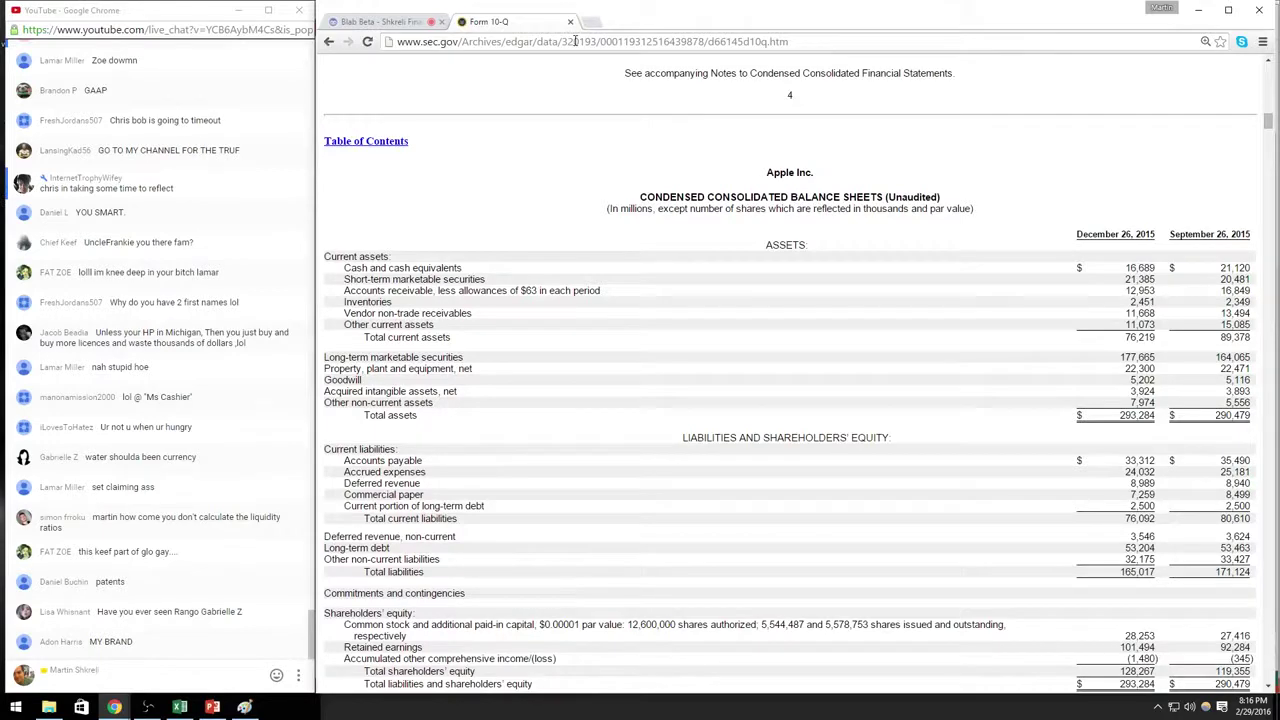
pyautogui.click(575, 41)
pyautogui.hotkey('ctrl', 'c')
pyautogui.click(380, 21)
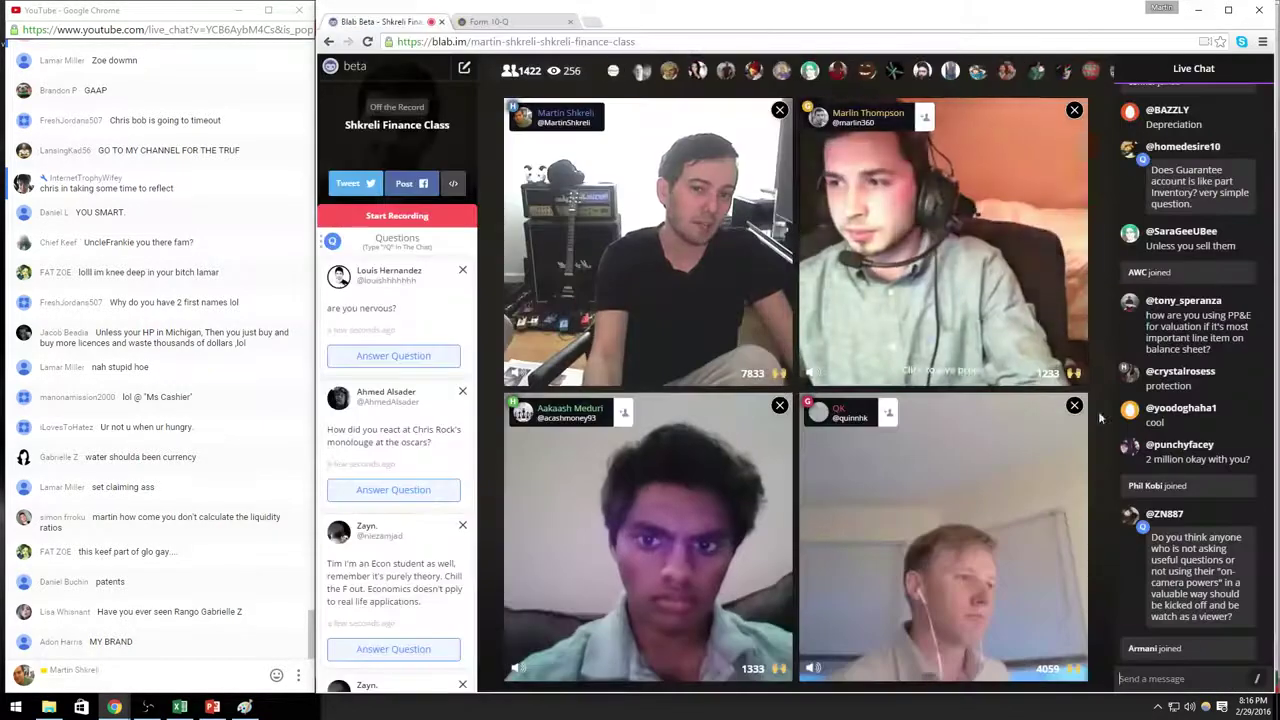
pyautogui.hotkey('ctrl', 'v')
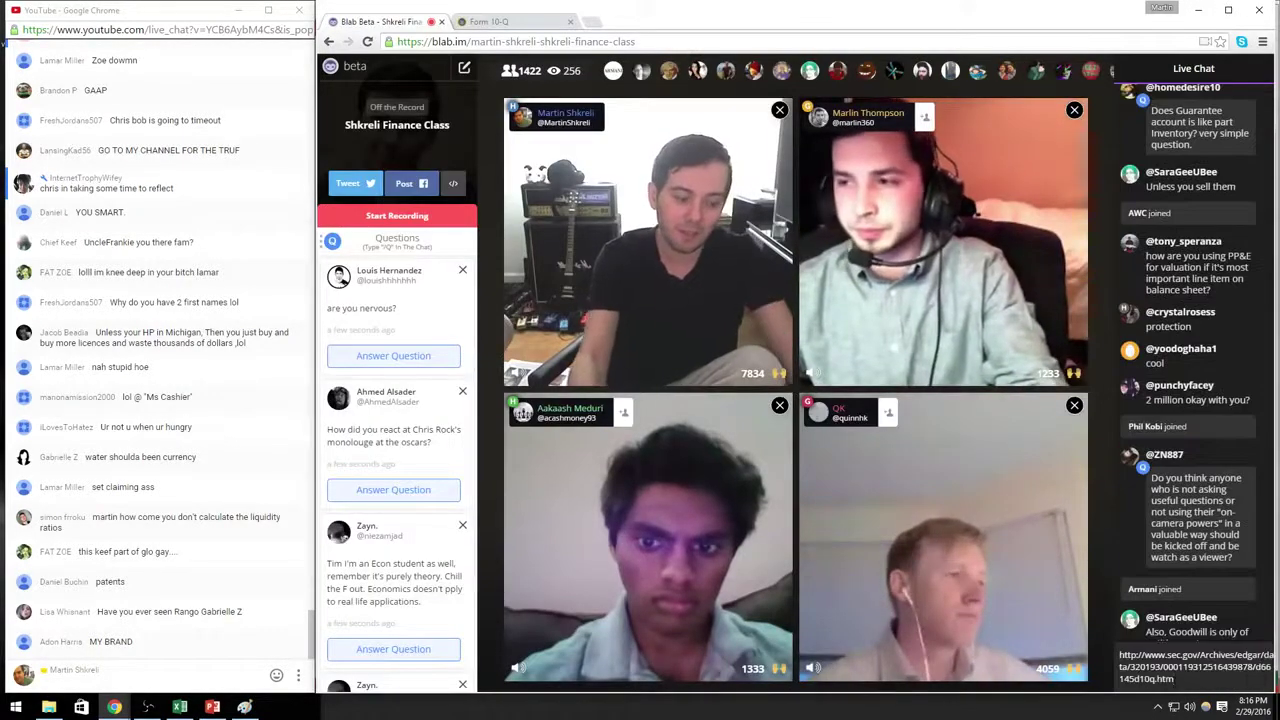
pyautogui.press('Return')
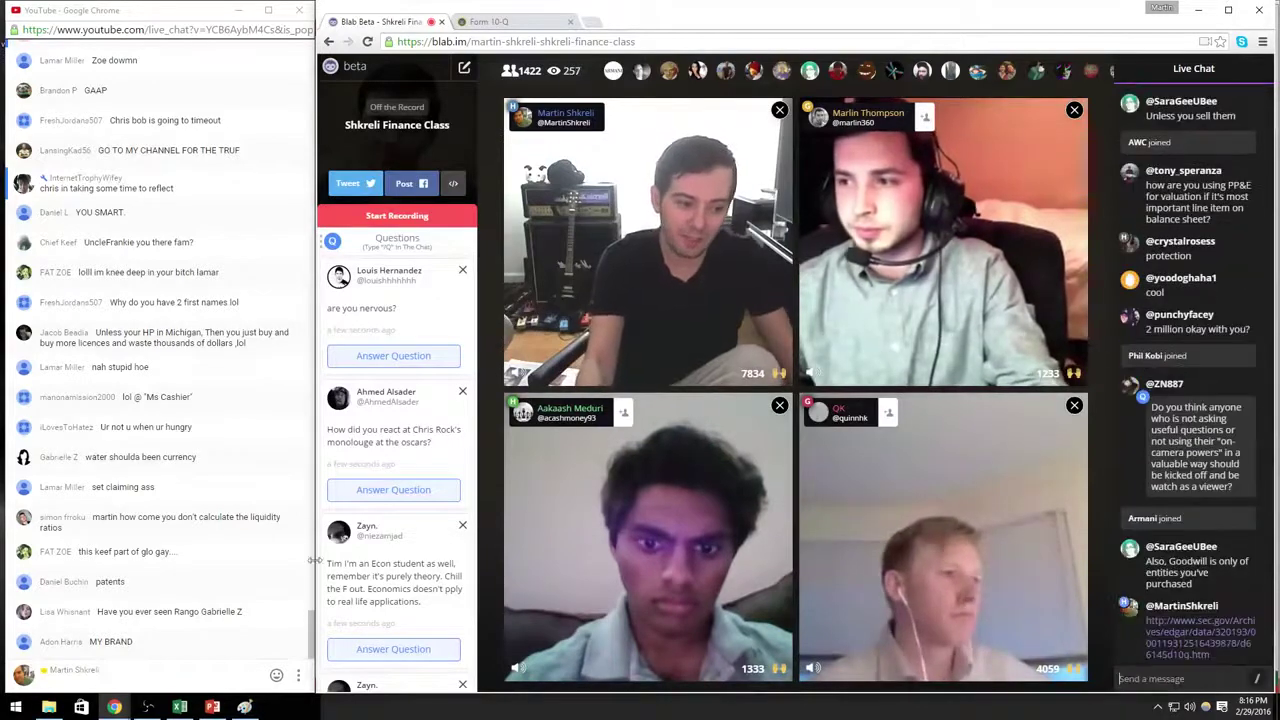
# Step: Post the copied Form 10-Q link in the YouTube live chat
pyautogui.click(89, 682)
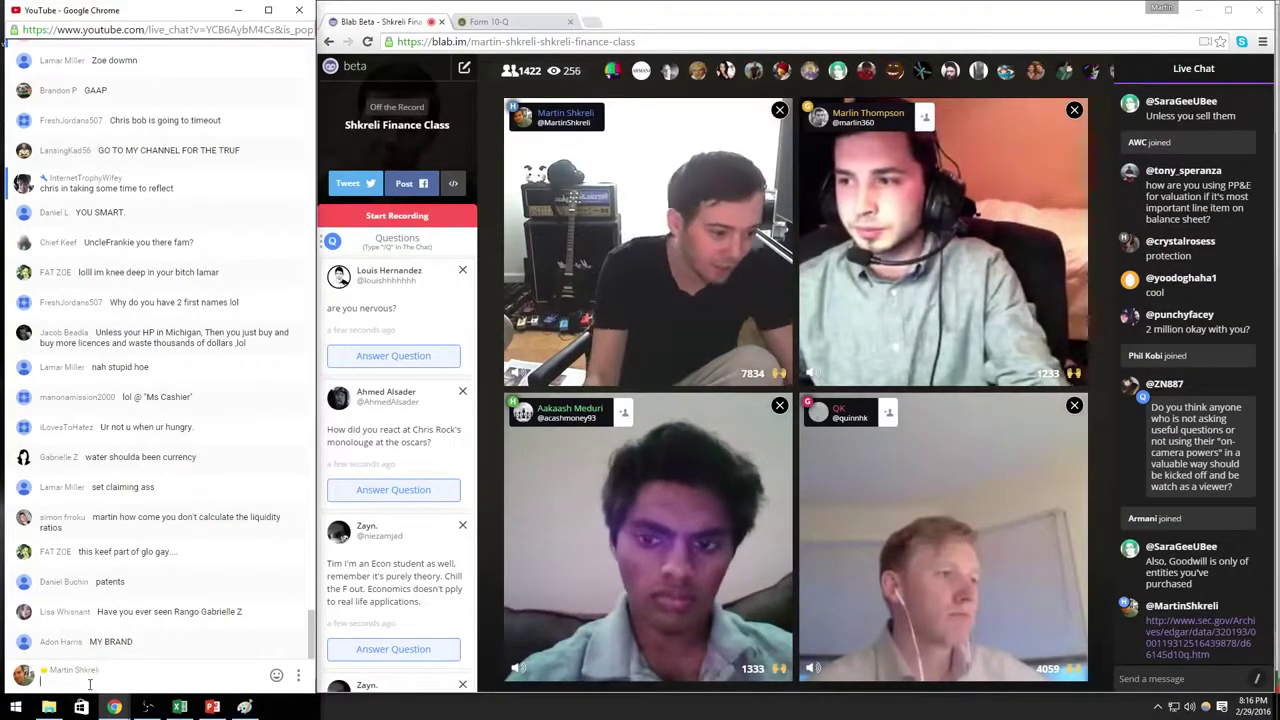
pyautogui.hotkey('ctrl', 'v')
pyautogui.press('Return')
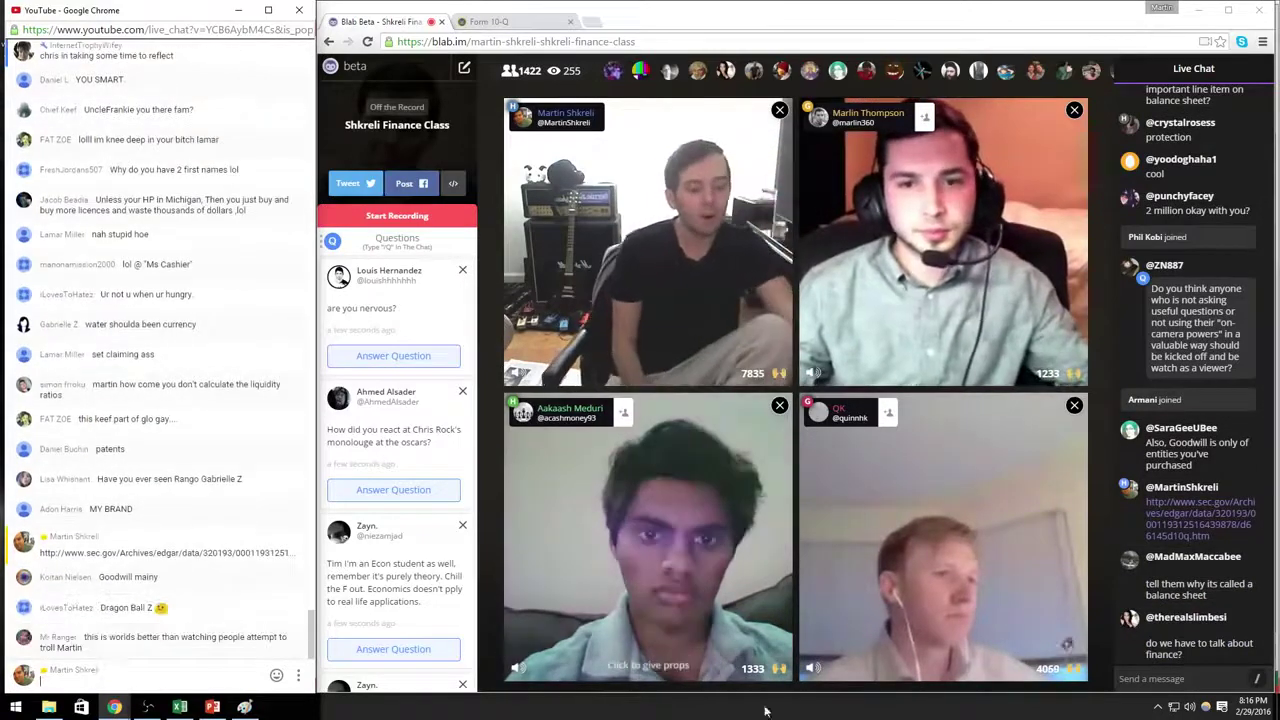
# Step: Make the Blab chat member who replied "Yes" a cohost and remove the chat message asking for better video titles
pyautogui.moveTo(1197, 476); pyautogui.dragTo(1146, 440)
pyautogui.click(1205, 656)
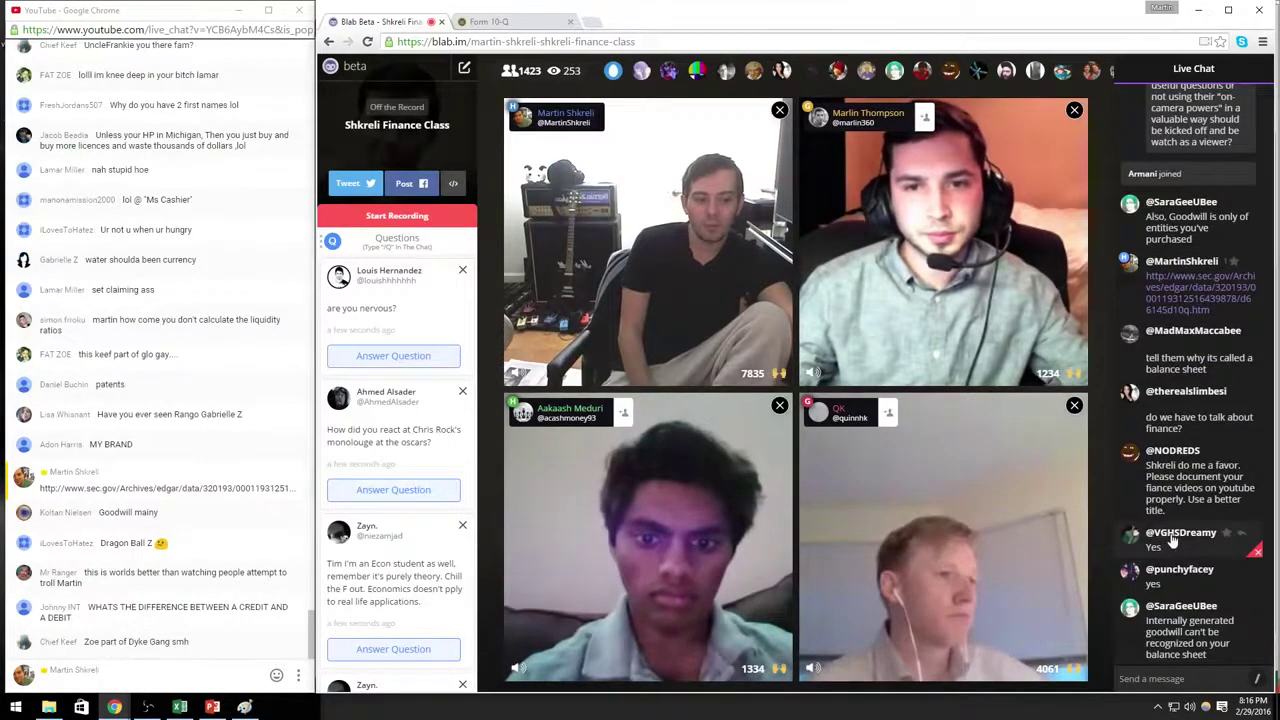
pyautogui.click(1180, 535)
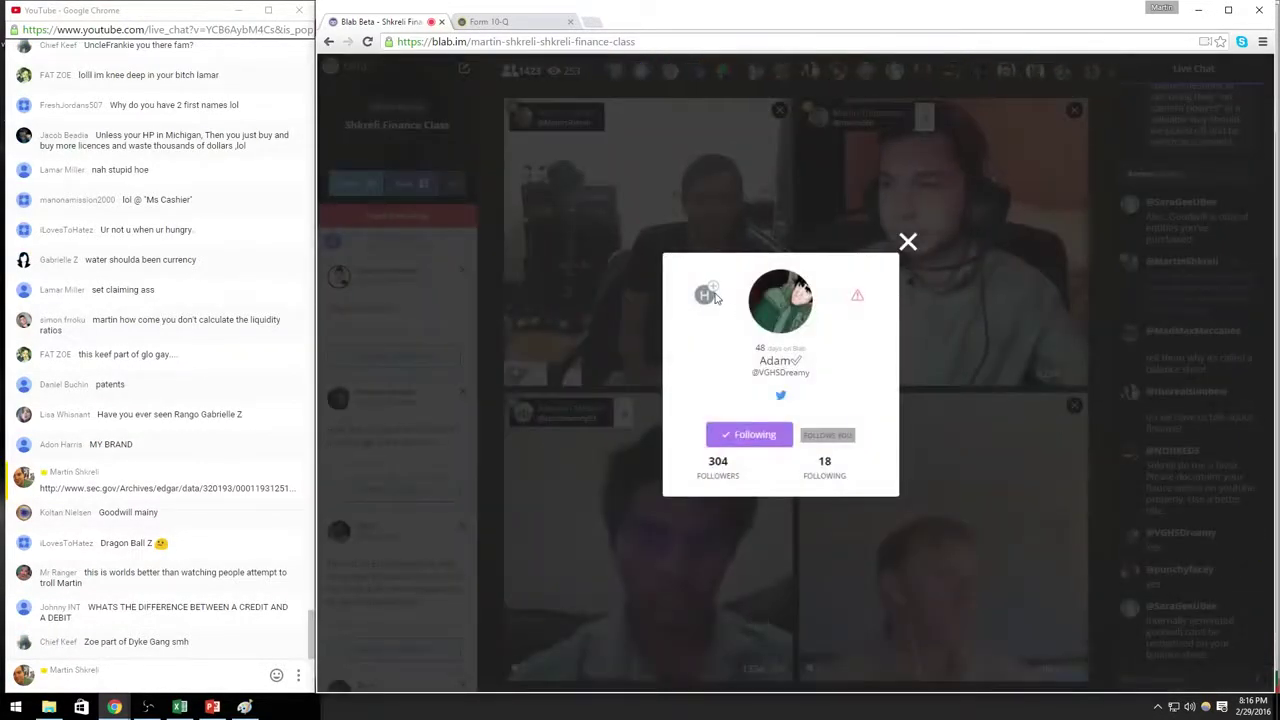
pyautogui.click(907, 244)
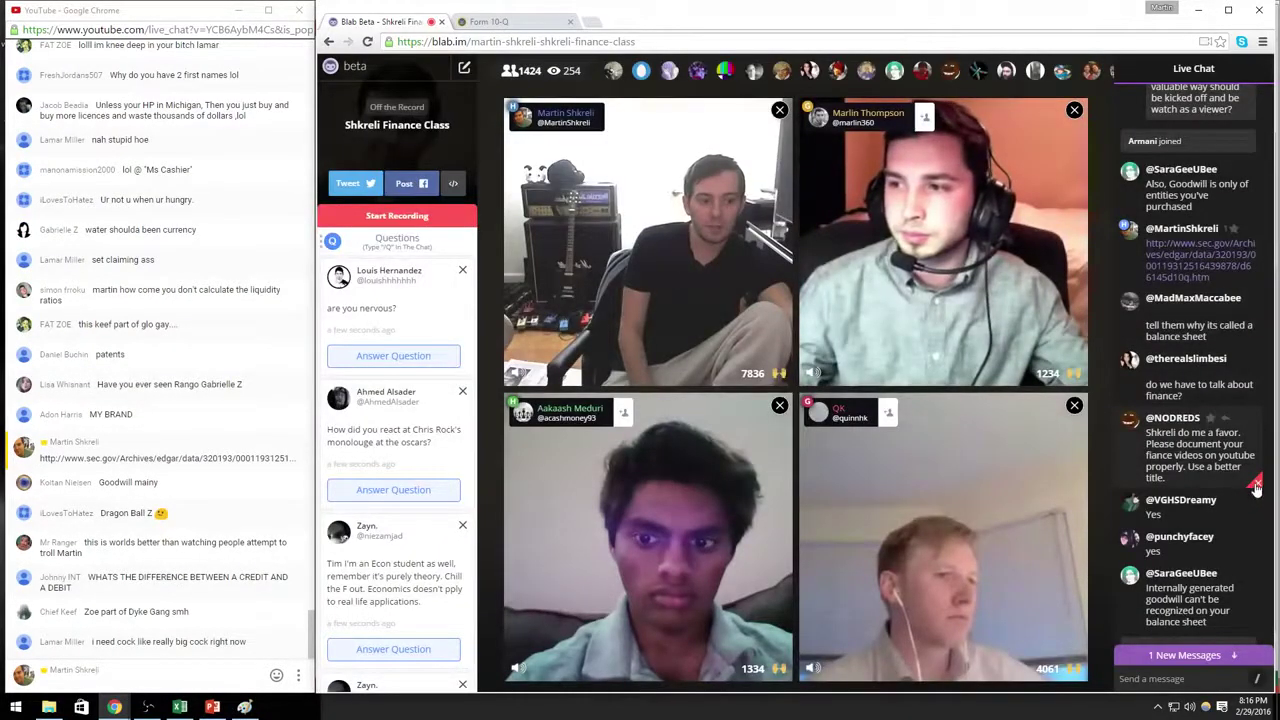
pyautogui.click(1257, 488)
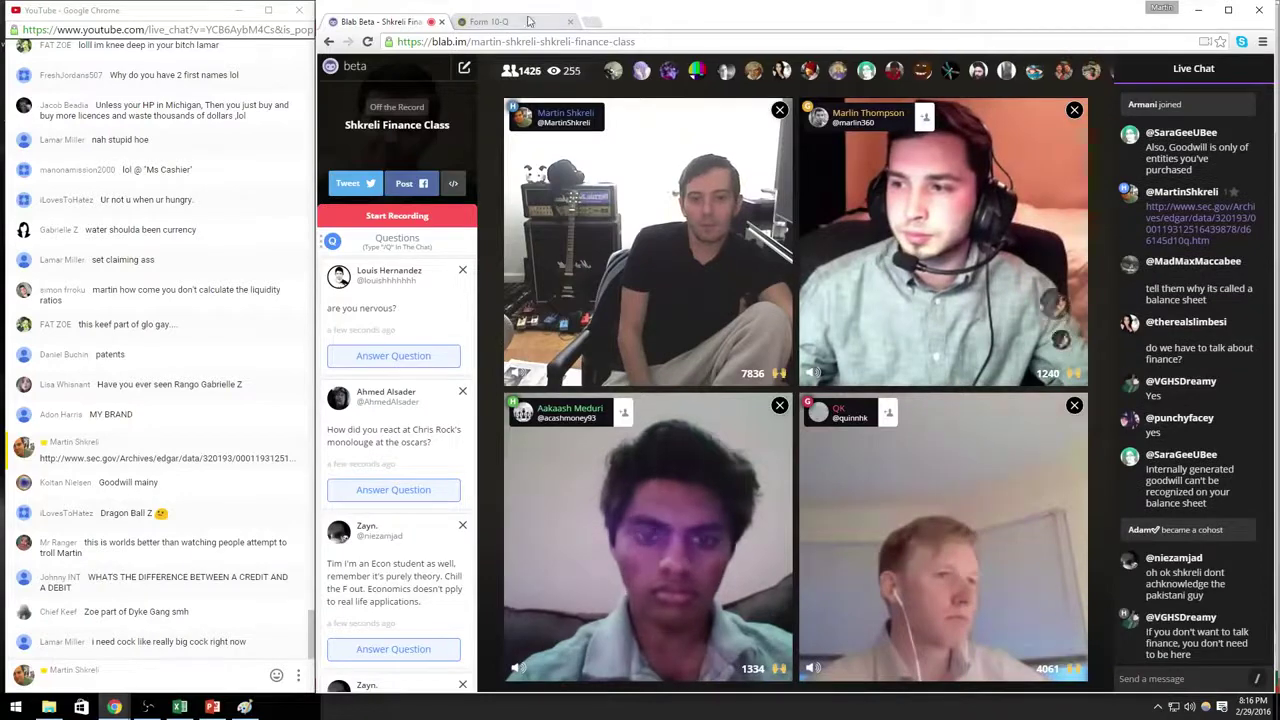
# Step: Switch back to the Form 10-Q page showing Apple's condensed consolidated balance sheets
pyautogui.click(489, 21)
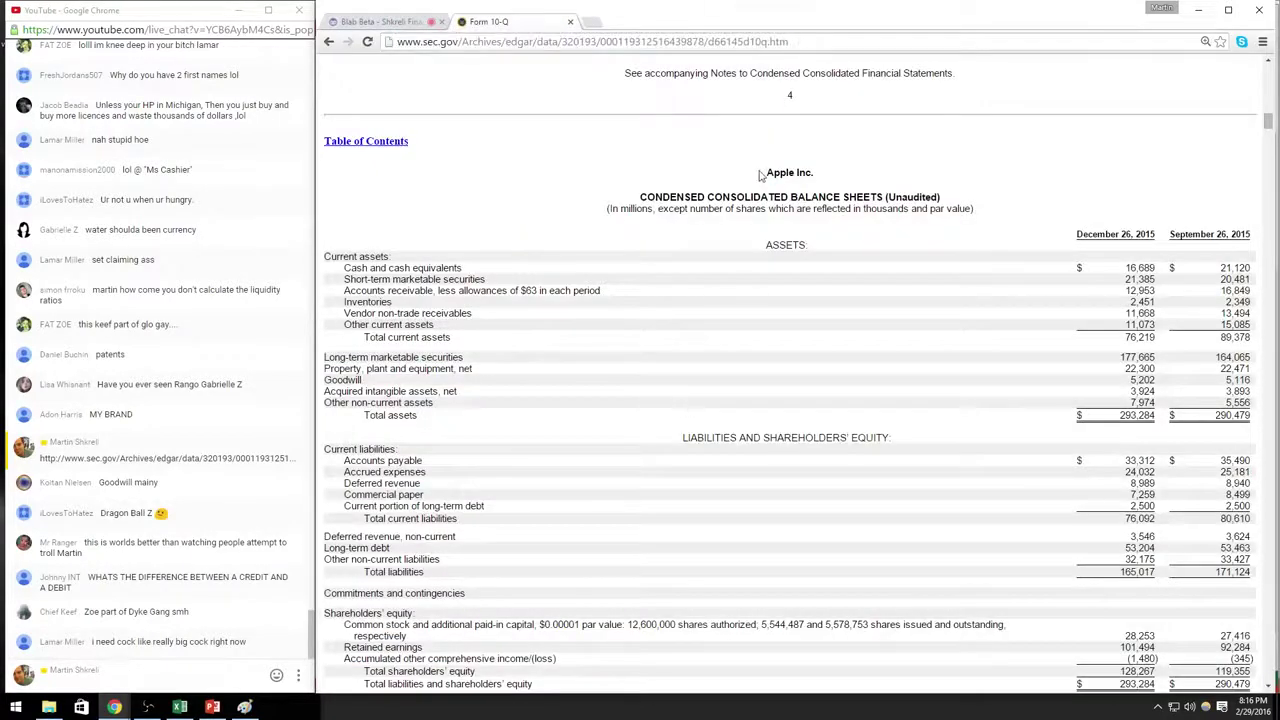
# Step: Highlight the assets section of Apple's balance sheet, first the current assets lines and finally the long-term assets through total assets
pyautogui.moveTo(1239, 416); pyautogui.dragTo(634, 155)
pyautogui.click(618, 167)
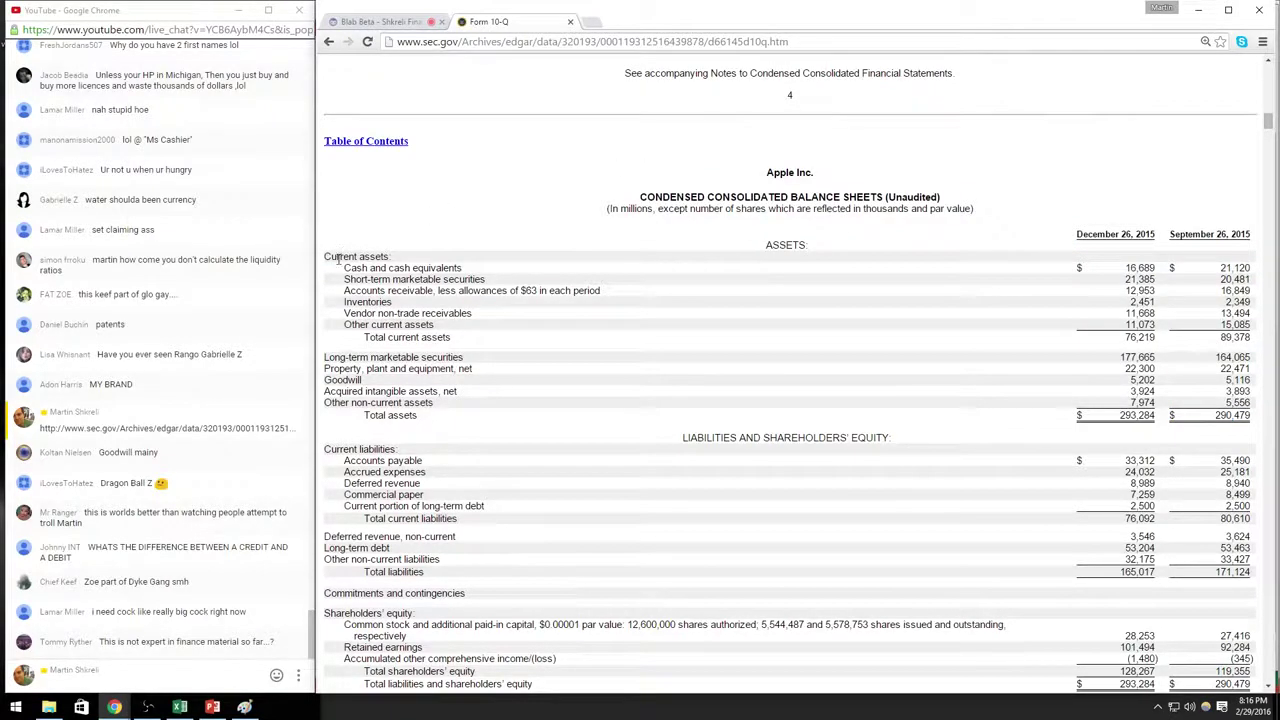
pyautogui.moveTo(338, 258); pyautogui.dragTo(465, 330)
pyautogui.click(469, 307)
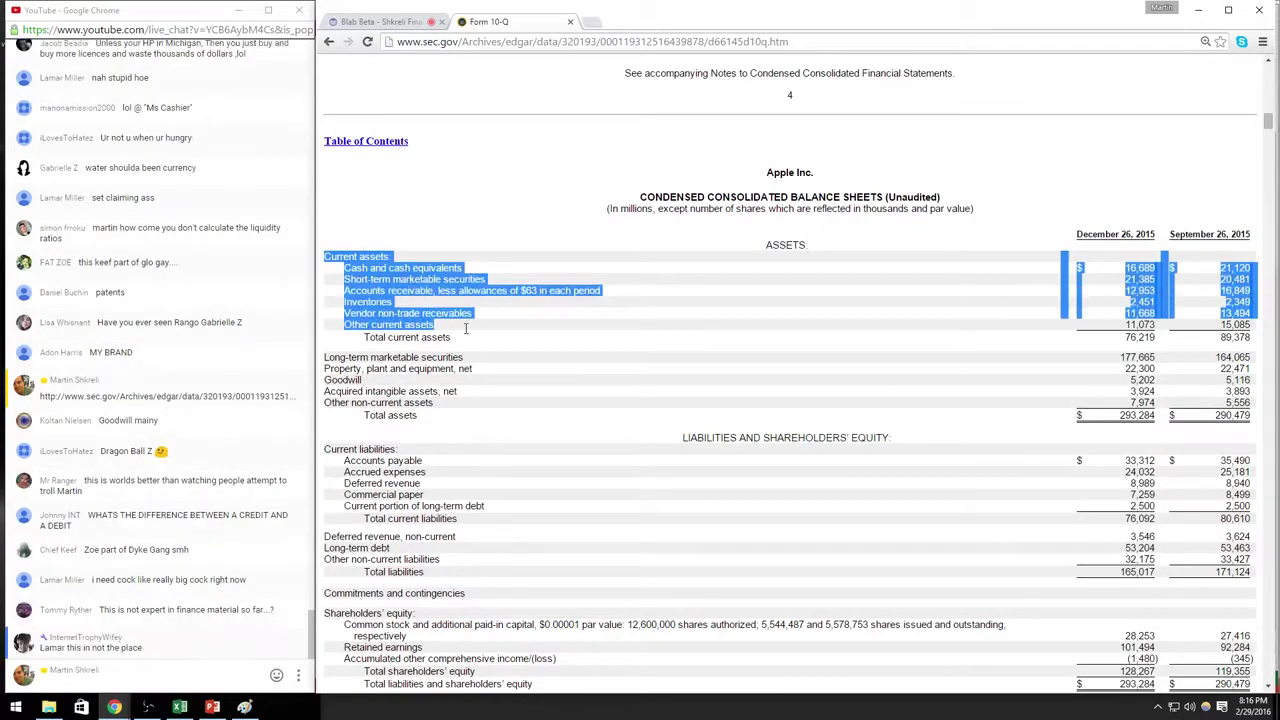
pyautogui.click(465, 334)
pyautogui.moveTo(420, 416); pyautogui.dragTo(325, 357)
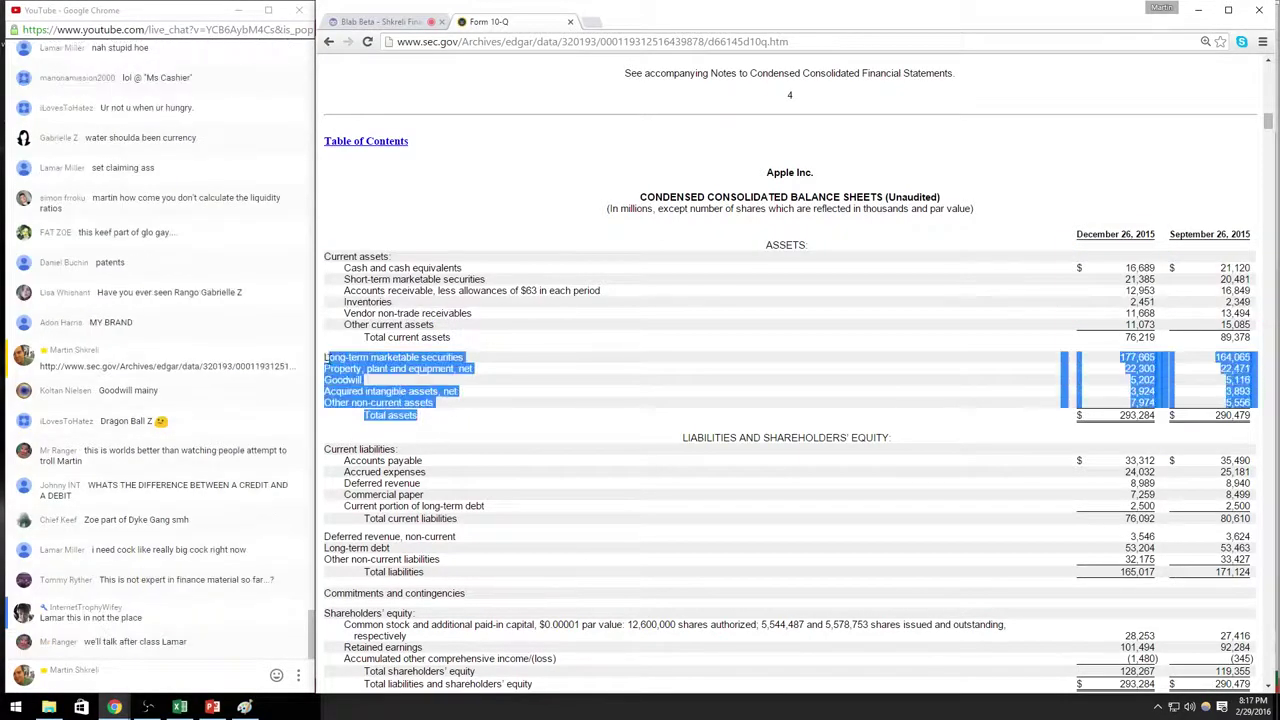
pyautogui.click(335, 367)
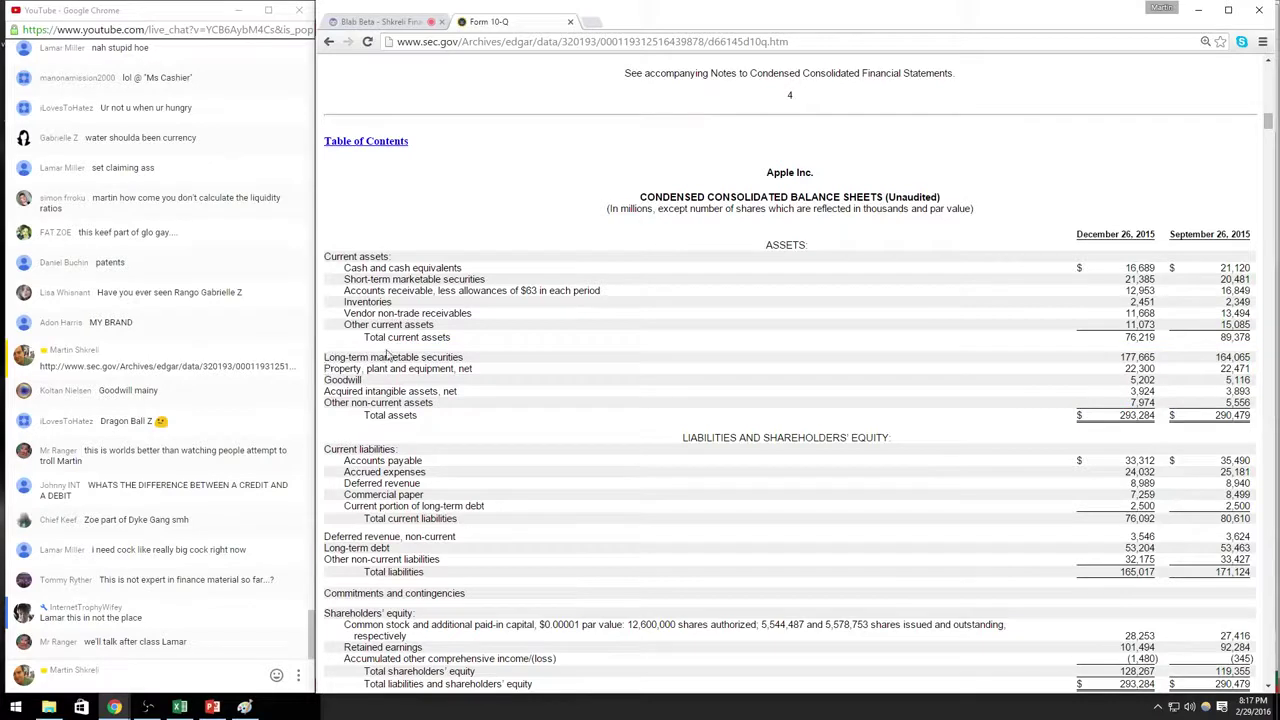
# Step: Highlight the cash and cash equivalents row and the short-term marketable securities row with their December 26, 2015 amounts
pyautogui.moveTo(351, 256); pyautogui.dragTo(620, 261)
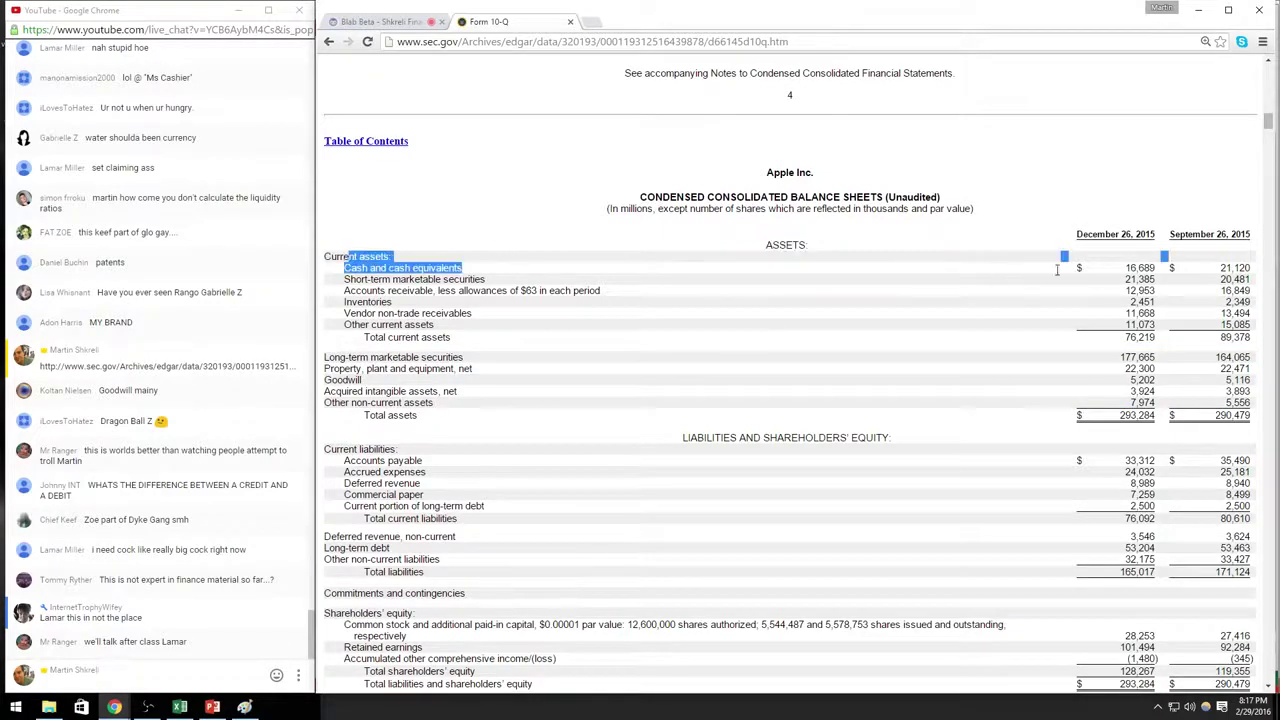
pyautogui.moveTo(1057, 269); pyautogui.dragTo(1166, 267)
pyautogui.moveTo(371, 280); pyautogui.dragTo(1160, 283)
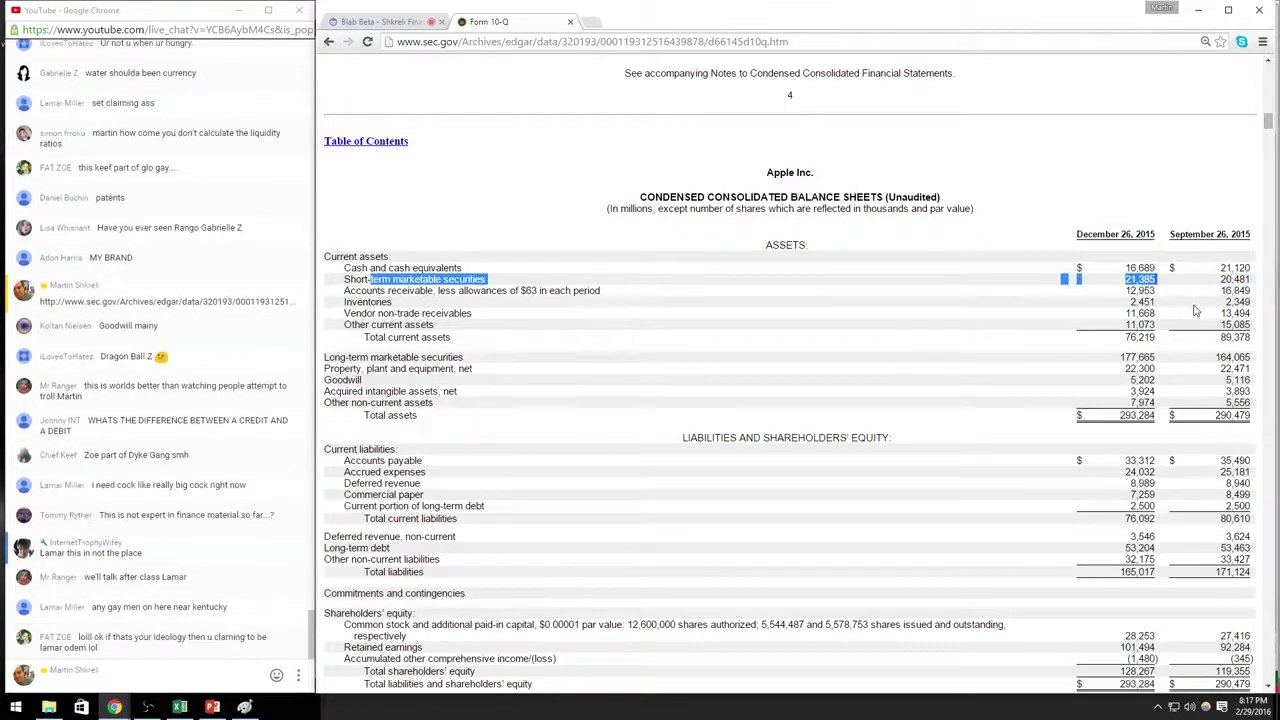
# Step: Switch to the AAPL workbook in Excel and enter the Cash value as the sum 16689+21385 from the 10-Q
pyautogui.hotkey('alt', 'Tab')
pyautogui.hotkey('alt', 'Tab')
pyautogui.hotkey('alt', 'Tab')
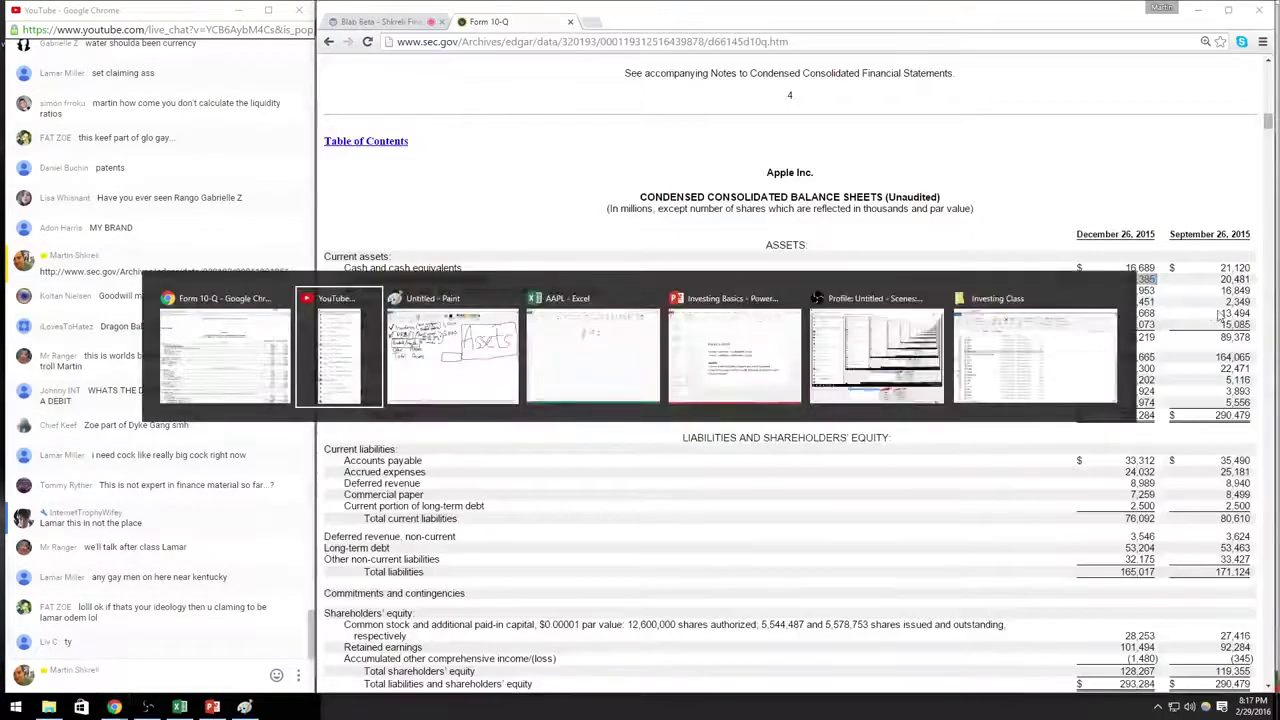
pyautogui.hotkey('alt', 'Tab')
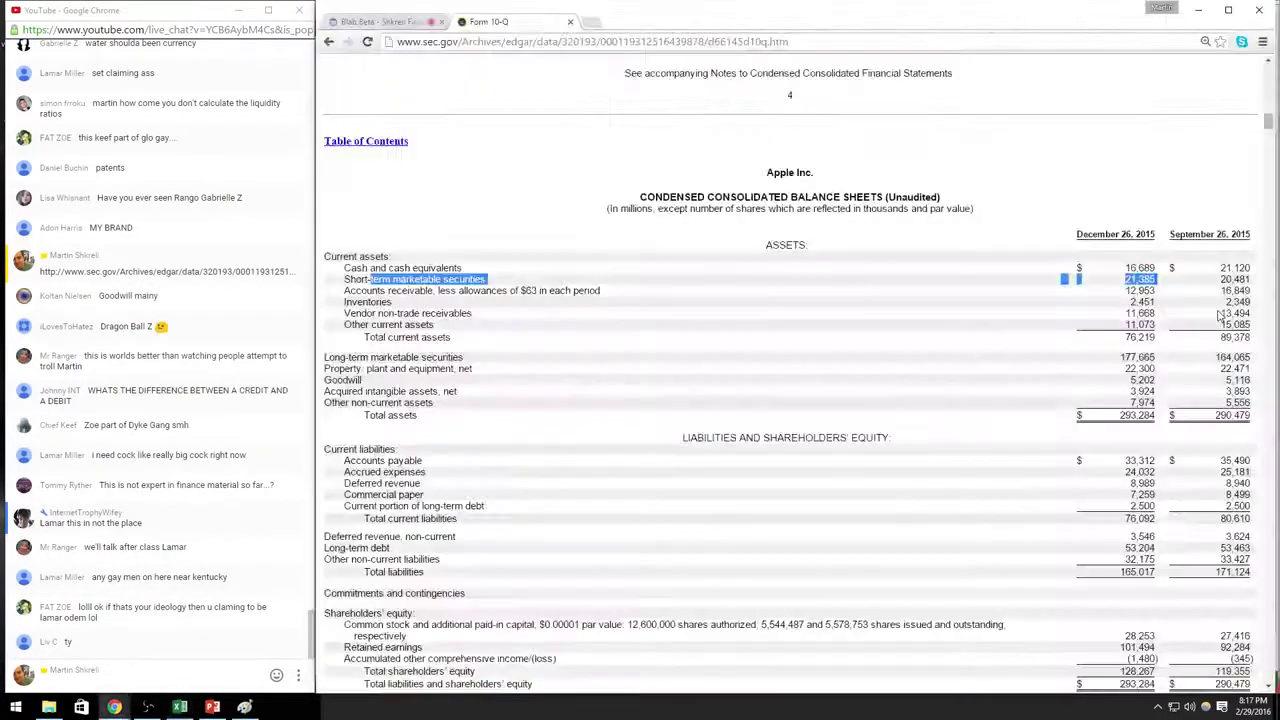
pyautogui.hotkey('alt', 'Tab')
pyautogui.write('+16.3')
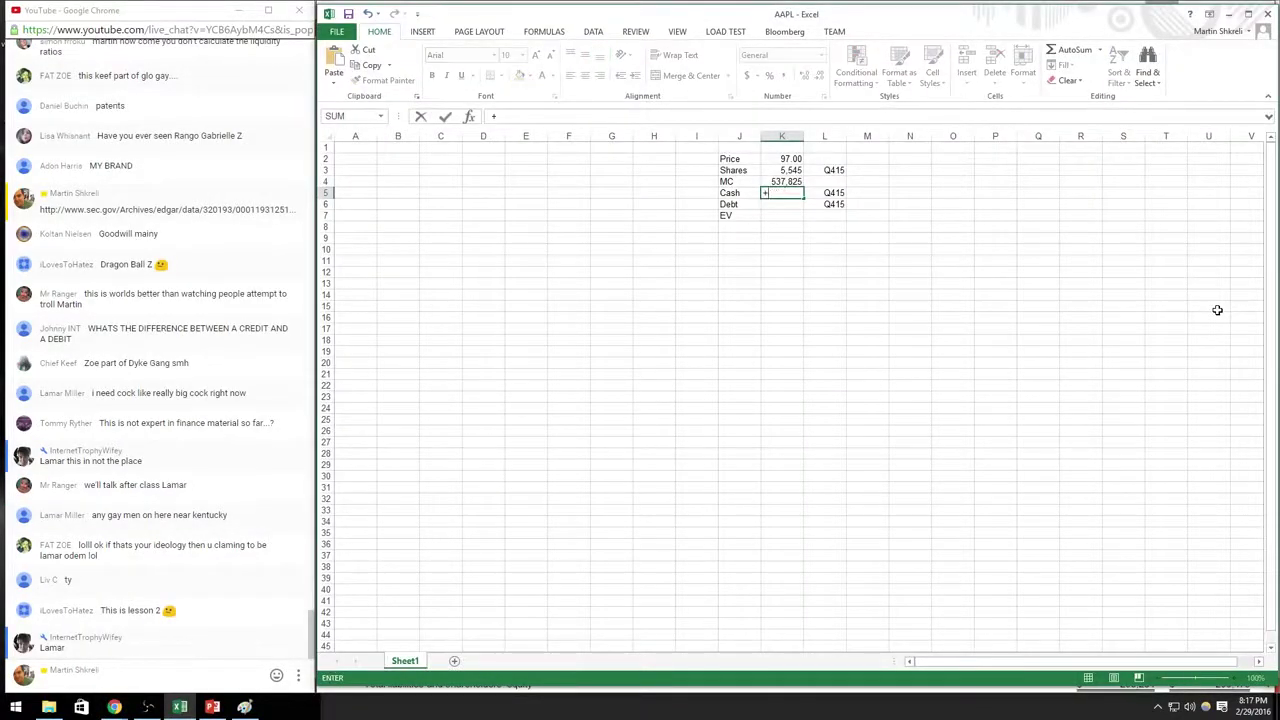
pyautogui.press('BackSpace')
pyautogui.press('BackSpace')
pyautogui.hotkey('alt', 'Tab')
pyautogui.hotkey('alt', 'Tab')
pyautogui.write('689+')
pyautogui.hotkey('alt', 'Tab')
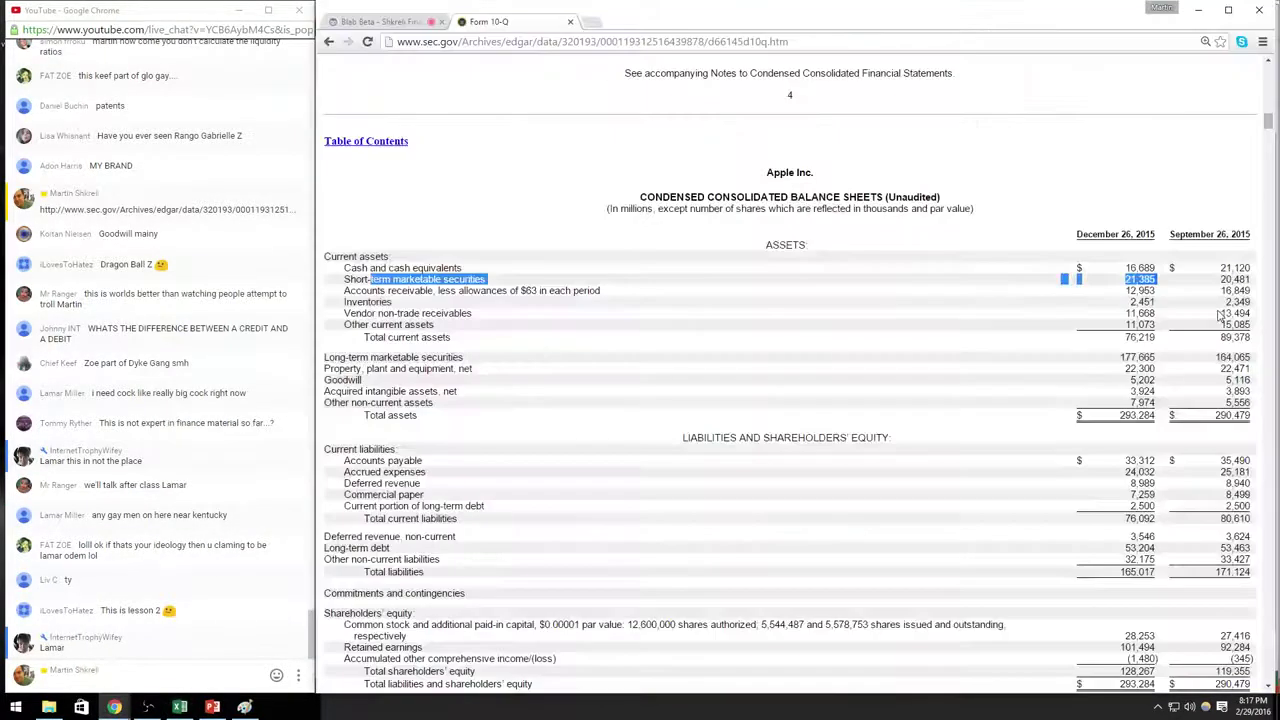
pyautogui.hotkey('alt', 'Tab')
pyautogui.write('21')
pyautogui.press('Return')
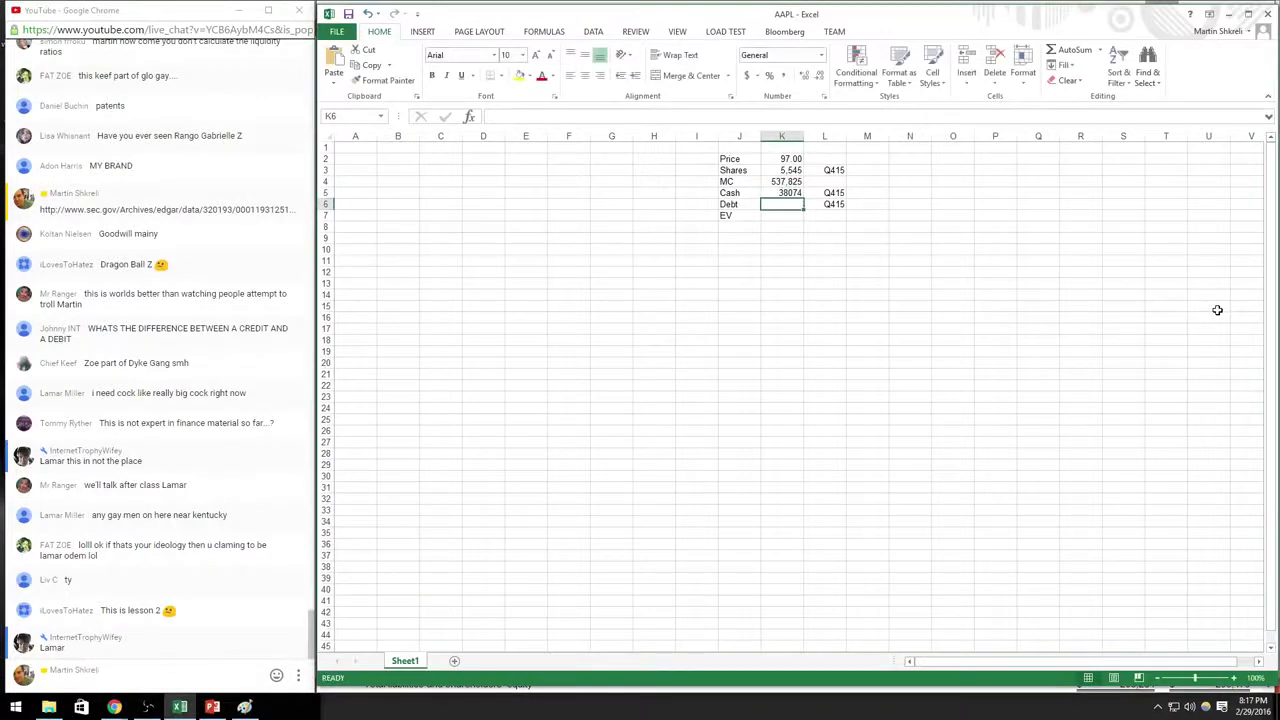
# Step: Format the value cells from Cash down to EV as numbers with 0 decimals and a thousands separator
pyautogui.press('Up')
pyautogui.hotkey('shift', 'Down')
pyautogui.hotkey('ctrl', '1')
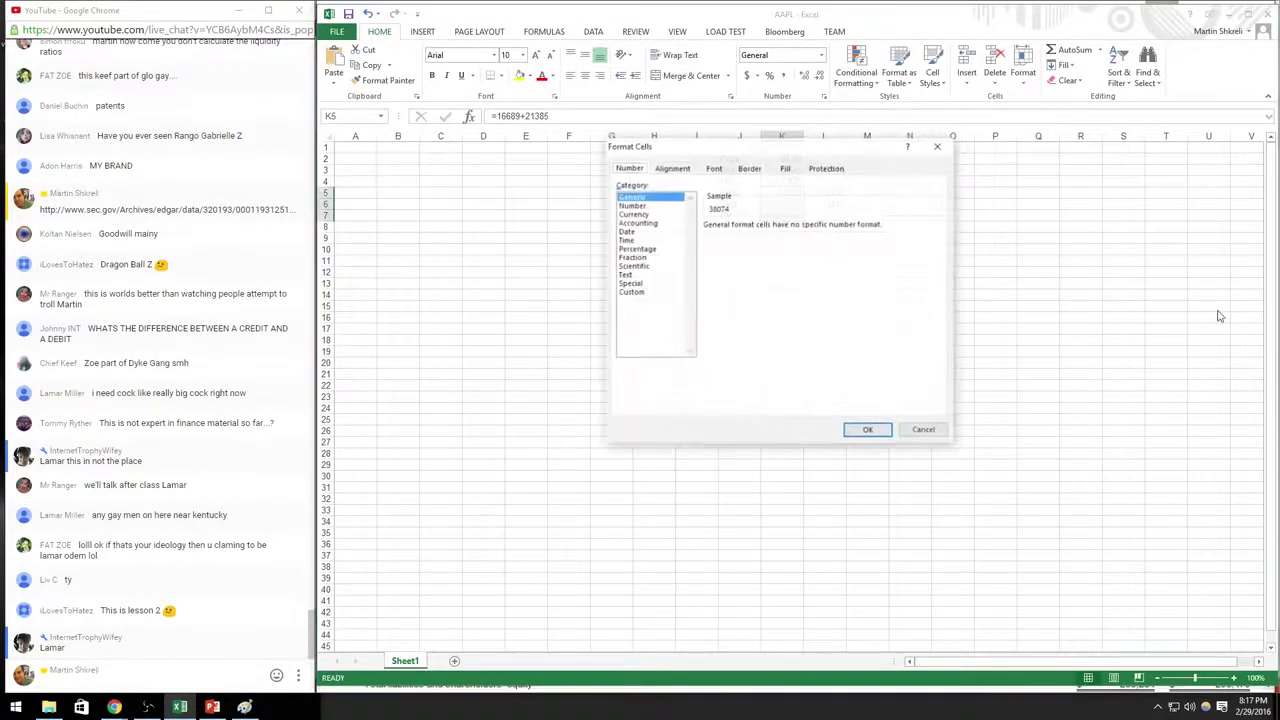
pyautogui.press('Down')
pyautogui.write('0')
pyautogui.hotkey('alt', 'u')
pyautogui.press('Return')
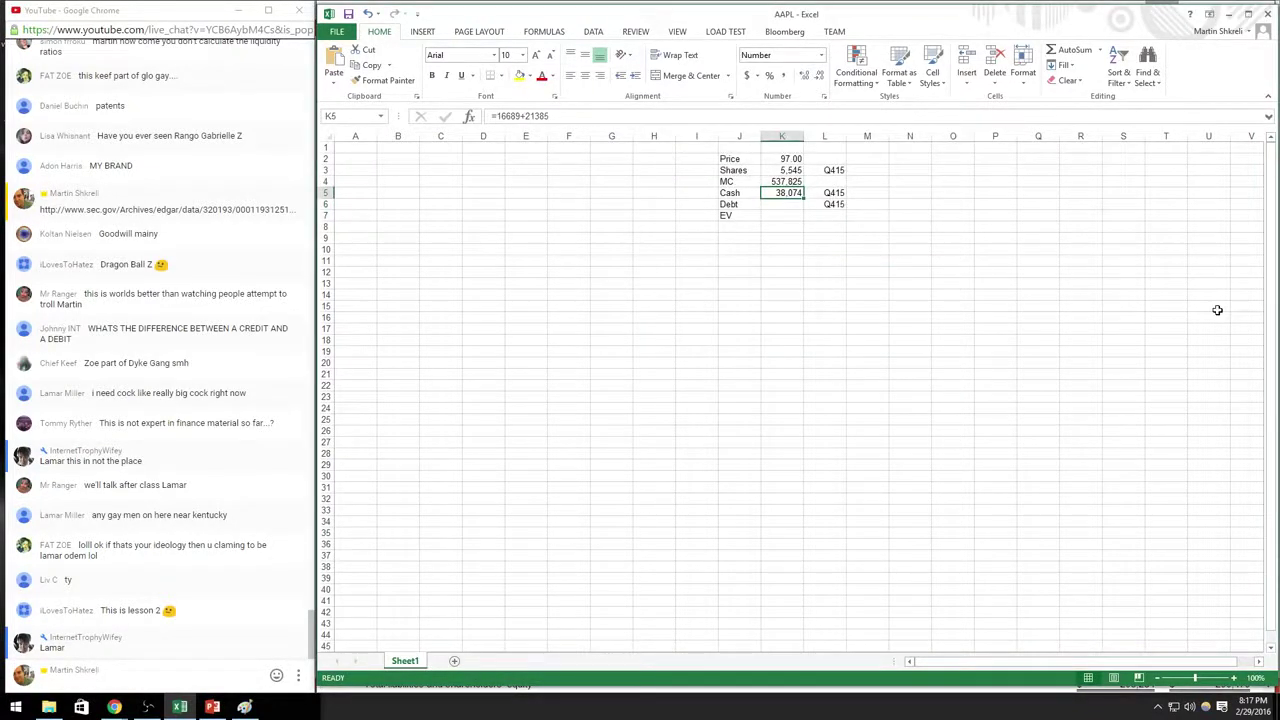
pyautogui.press('Down')
pyautogui.doubleClick(405, 661)
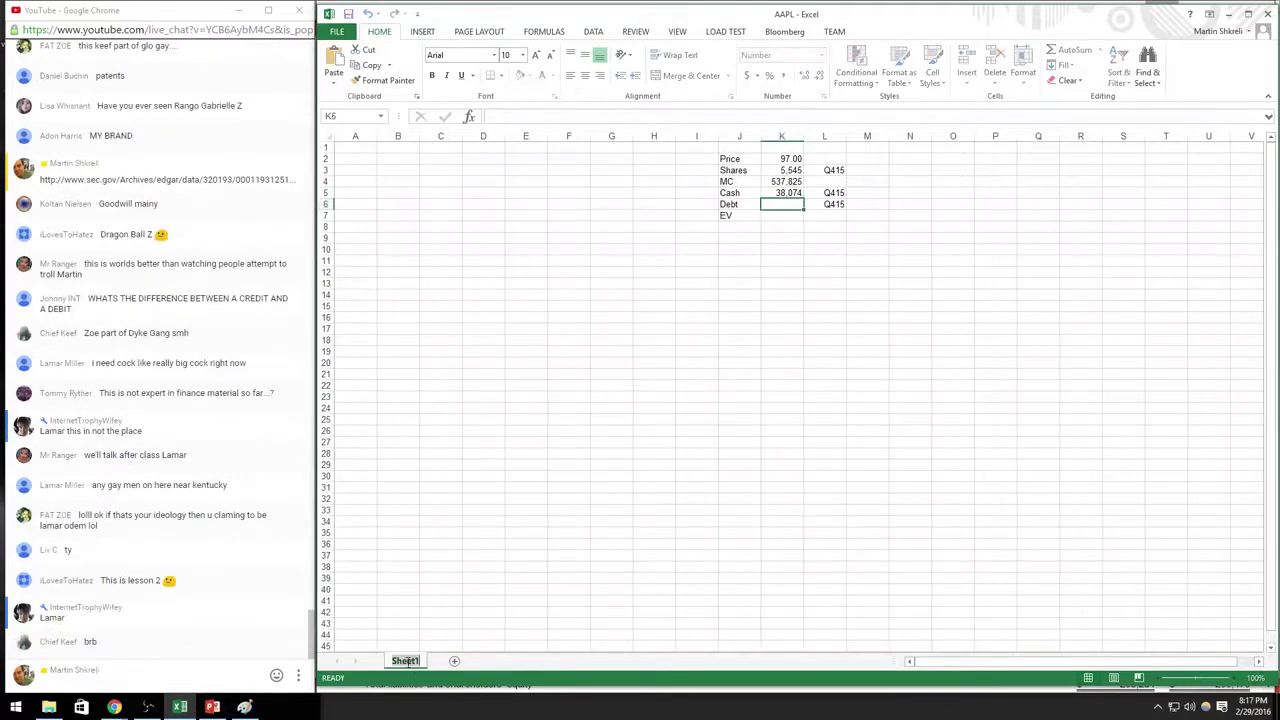
pyautogui.press('Escape')
# Step: Switch back to Apple's Form 10-Q in the browser and highlight the accounts receivable row and its December 26, 2015 amount
pyautogui.hotkey('alt', 'Tab')
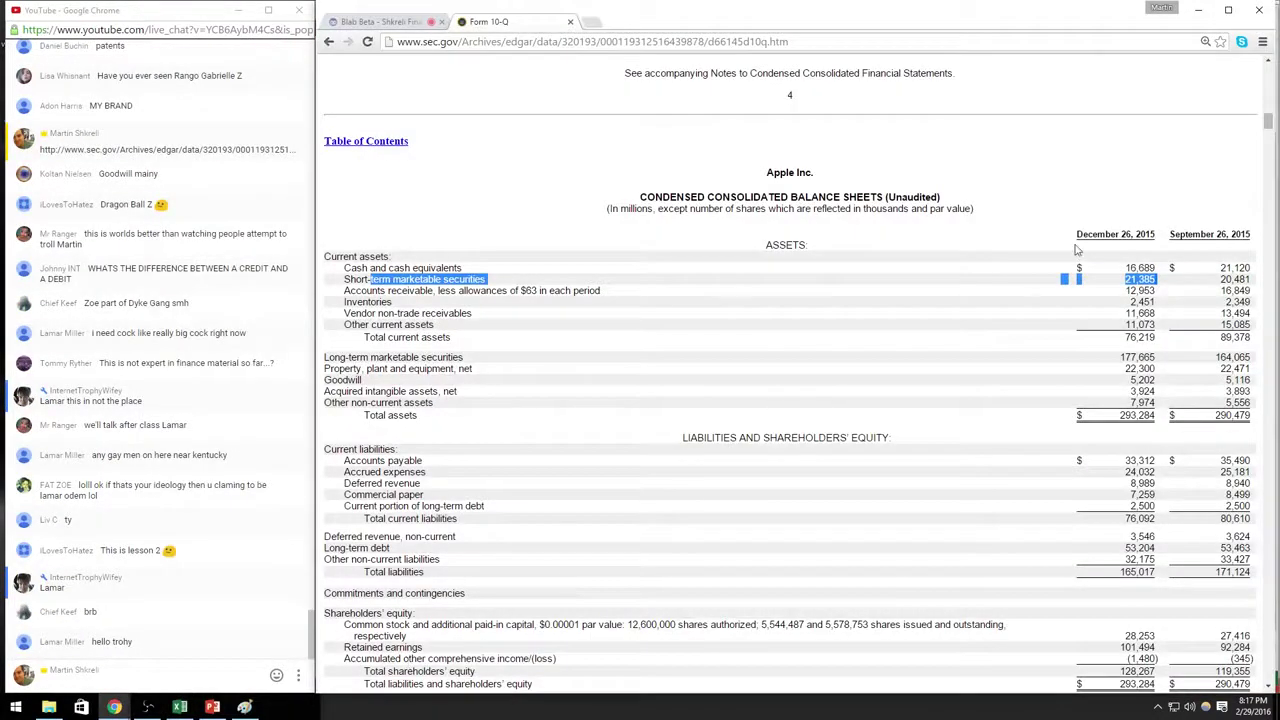
pyautogui.moveTo(1161, 290); pyautogui.dragTo(1117, 292)
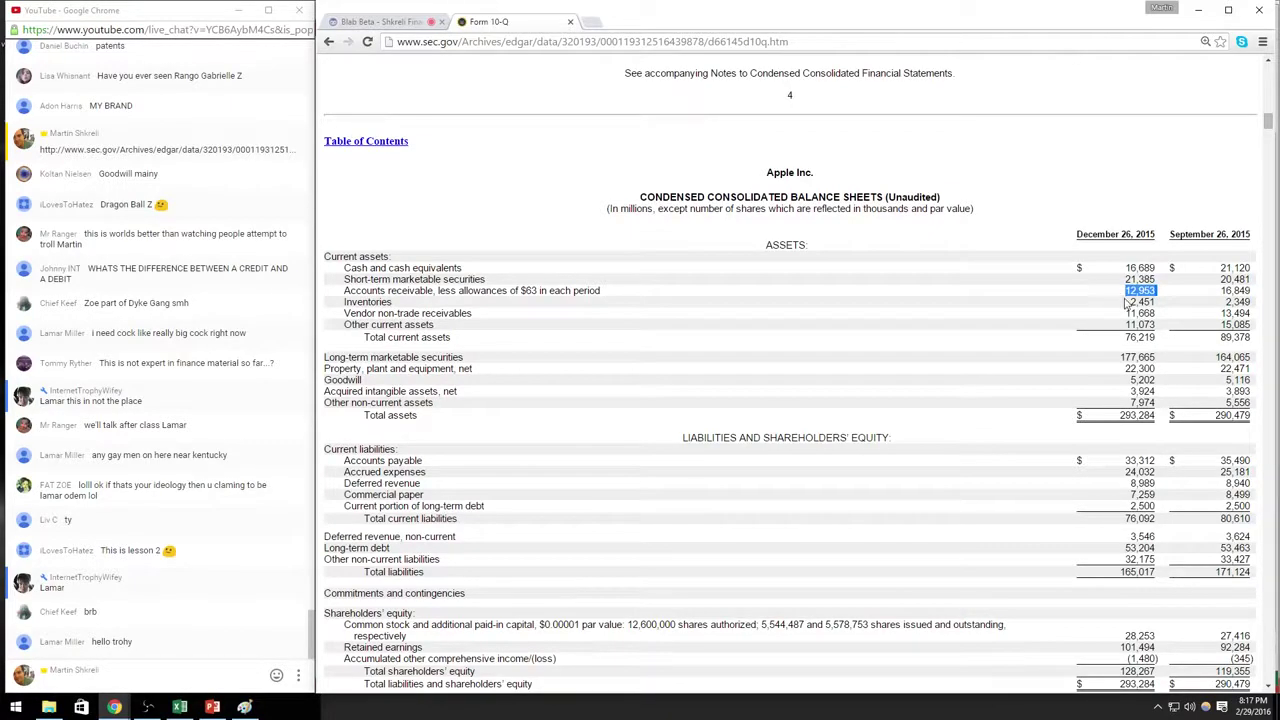
pyautogui.hotkey('alt', 'Tab')
pyautogui.hotkey('alt', 'Tab')
pyautogui.moveTo(549, 293); pyautogui.dragTo(1116, 292)
pyautogui.click(1160, 287)
pyautogui.click(1116, 292)
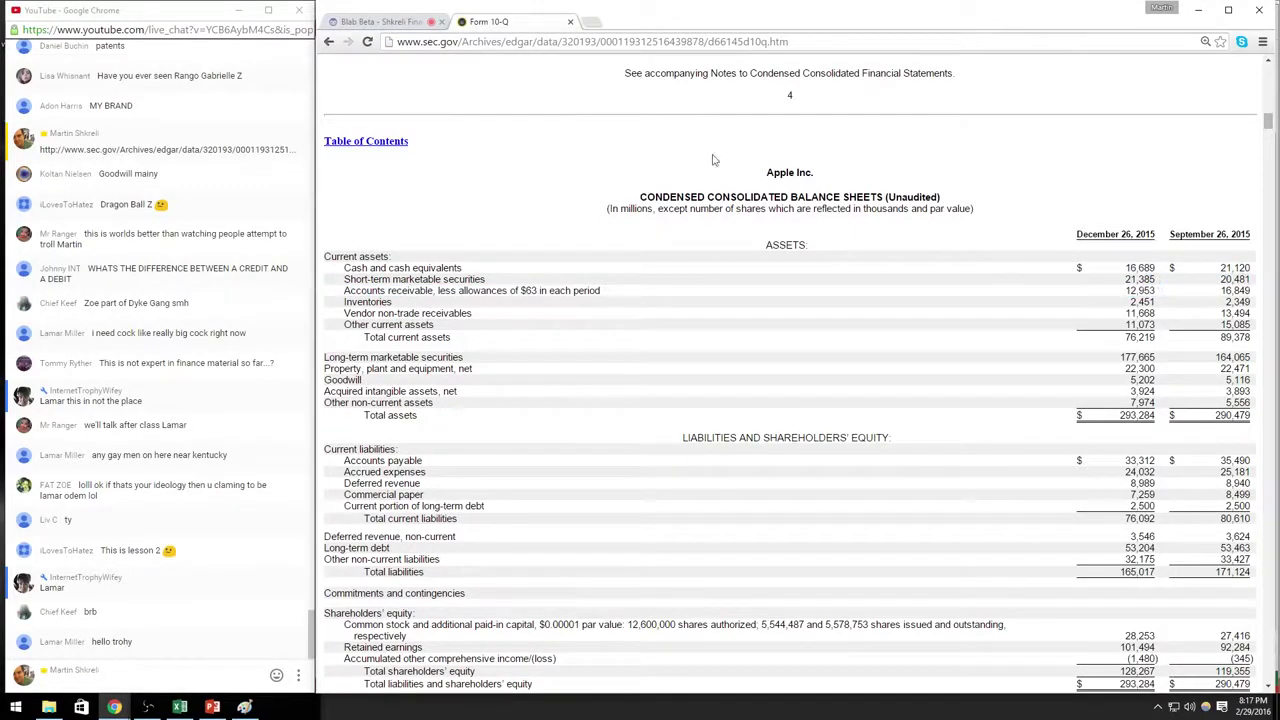
# Step: Make the Blab chat member who commented on negative interest rates a cohost and show the newest chat messages
pyautogui.click(371, 22)
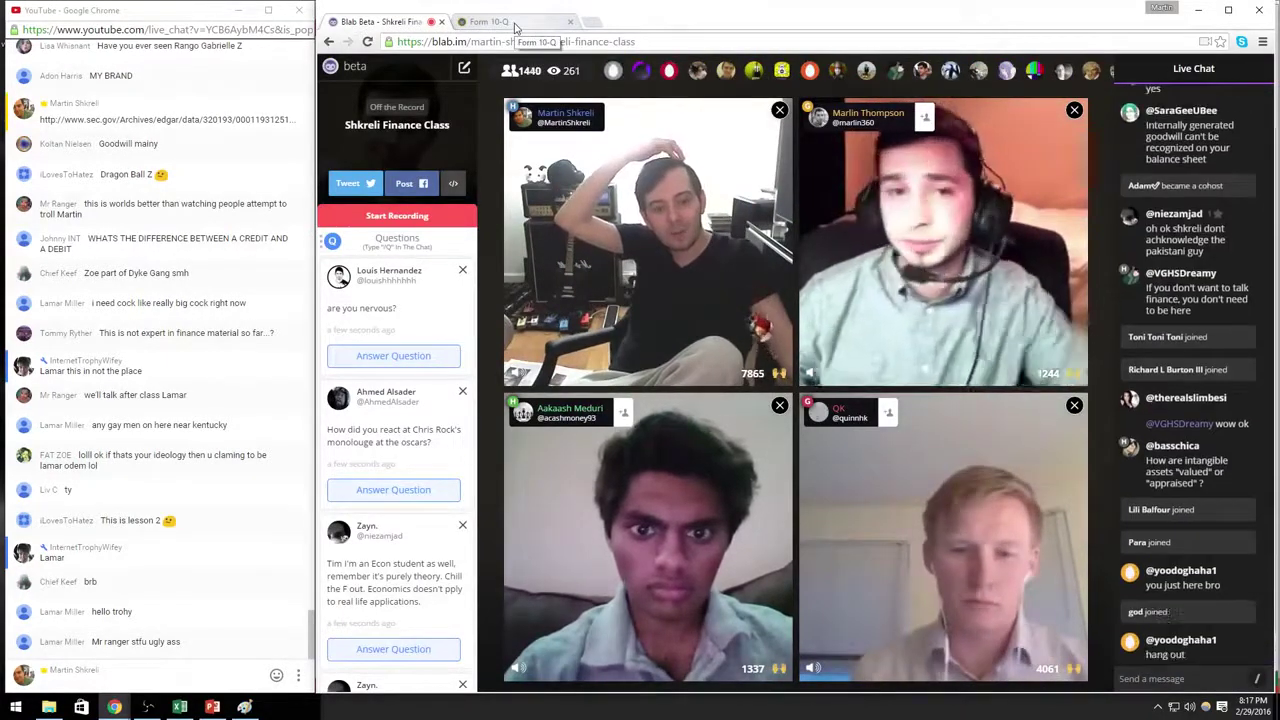
pyautogui.click(516, 27)
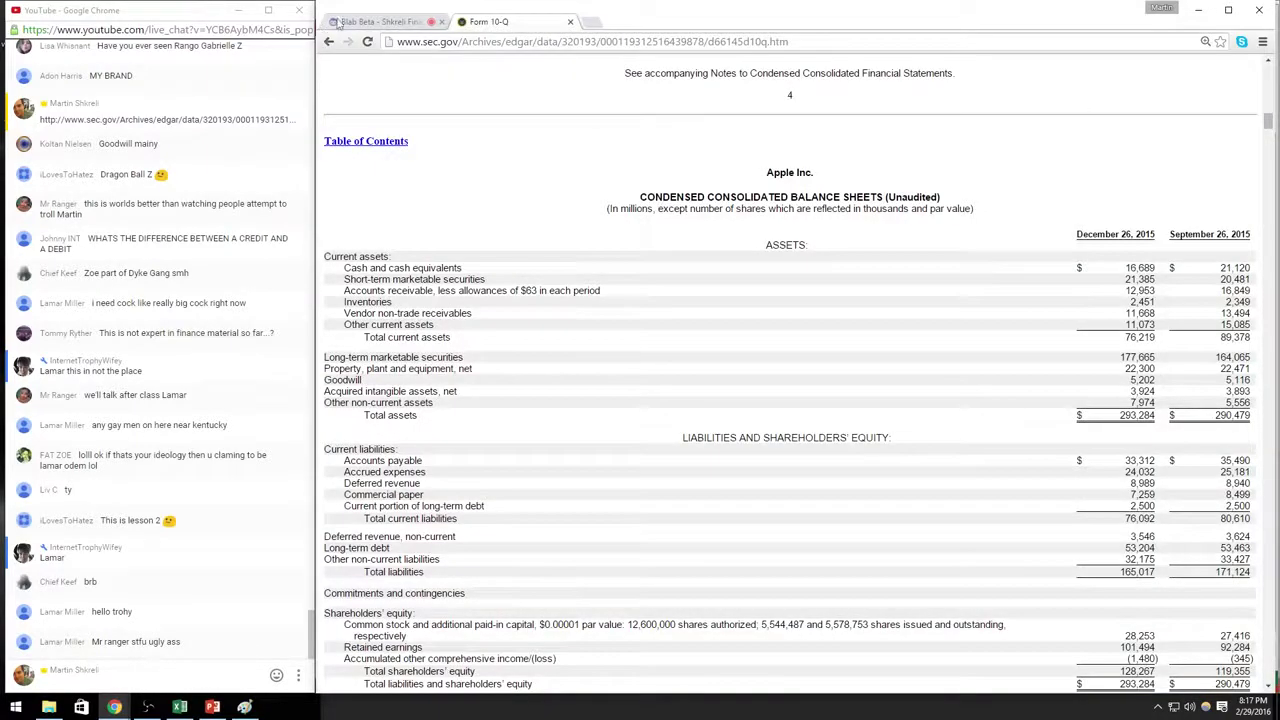
pyautogui.click(376, 22)
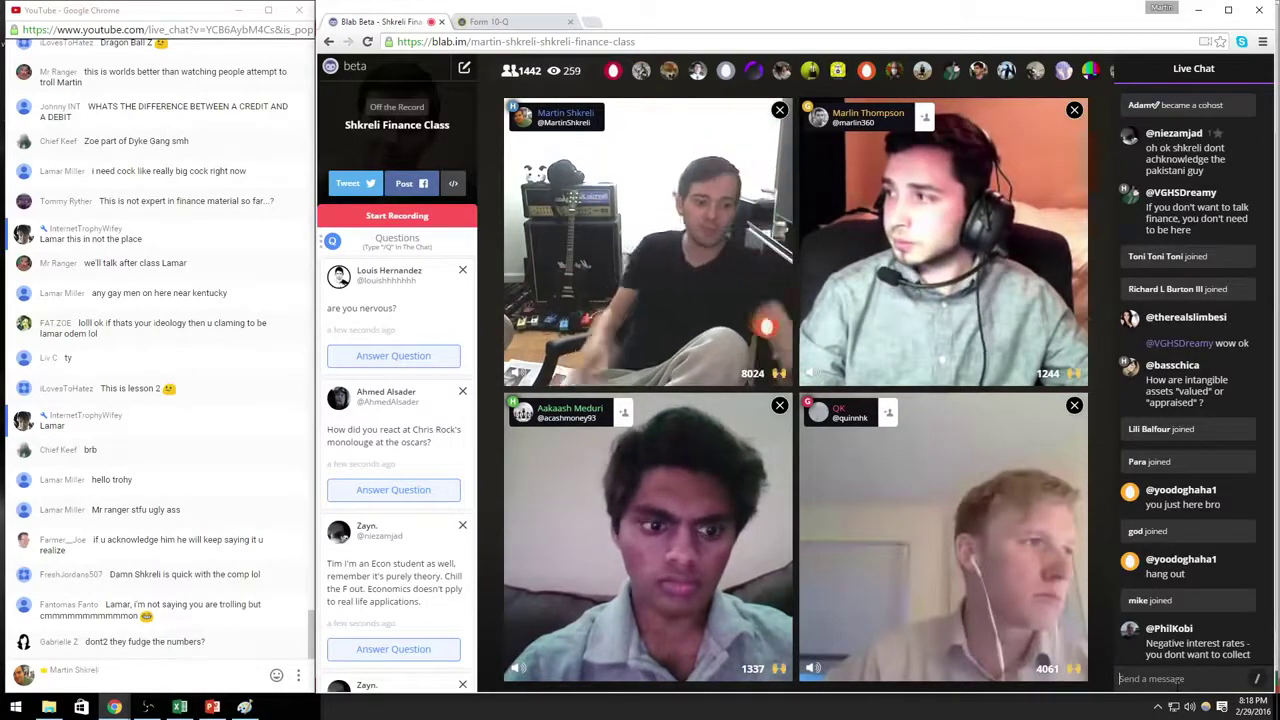
pyautogui.click(899, 410)
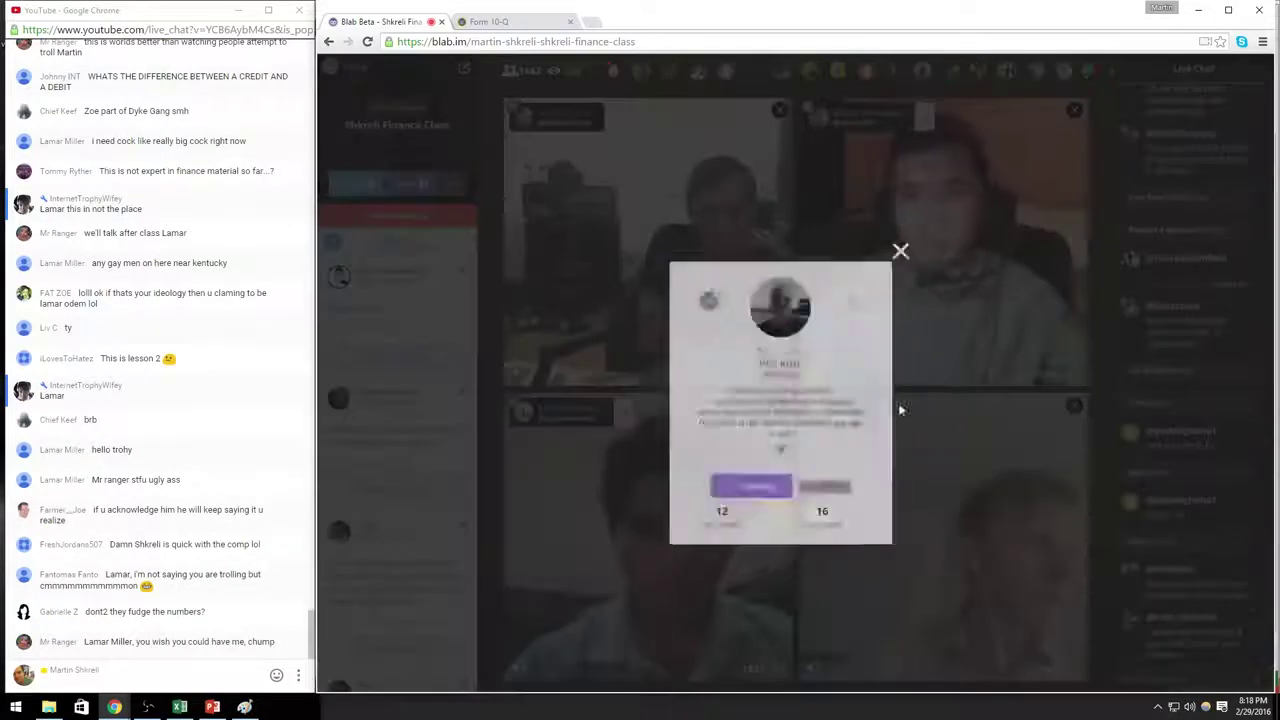
pyautogui.click(906, 243)
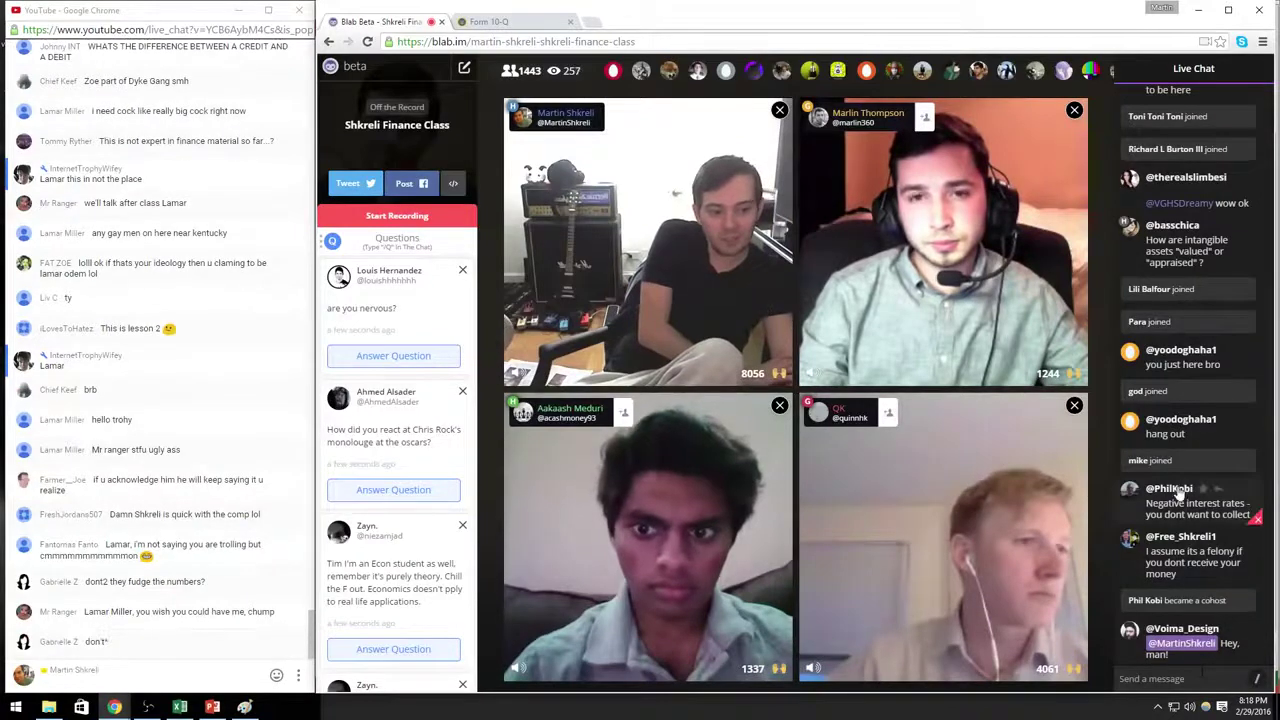
pyautogui.click(958, 280)
pyautogui.click(906, 243)
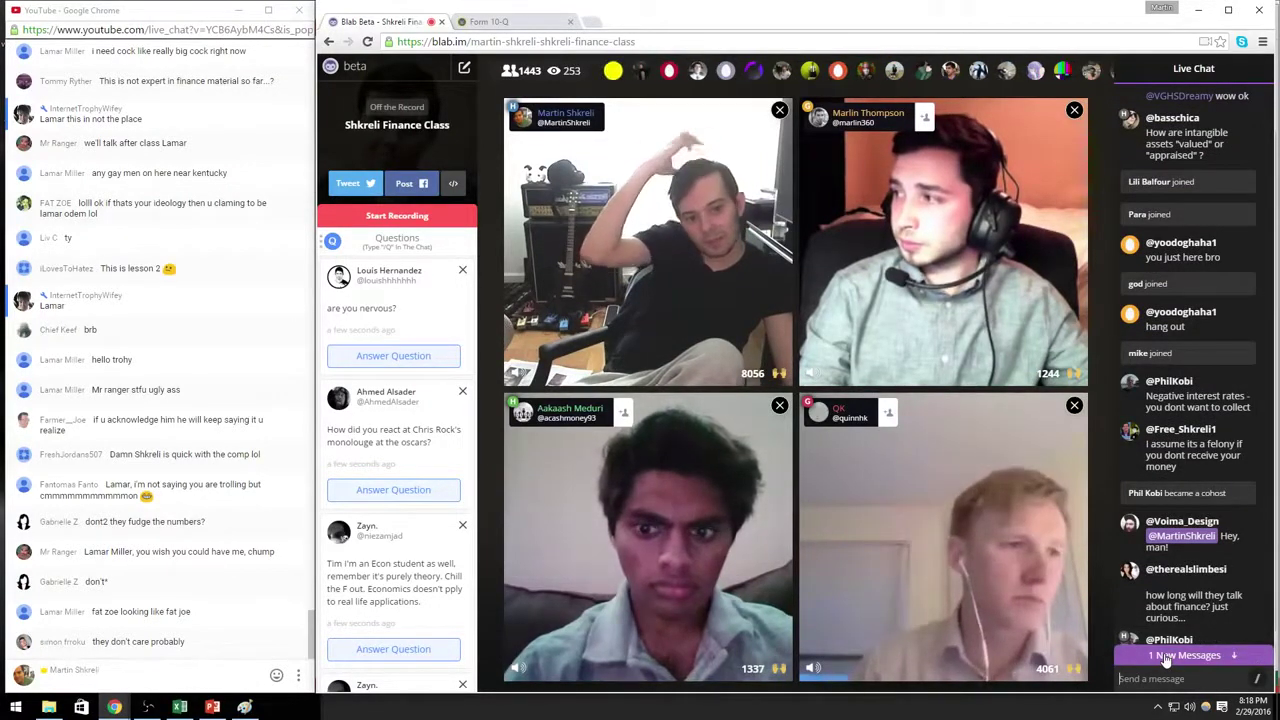
pyautogui.click(1165, 656)
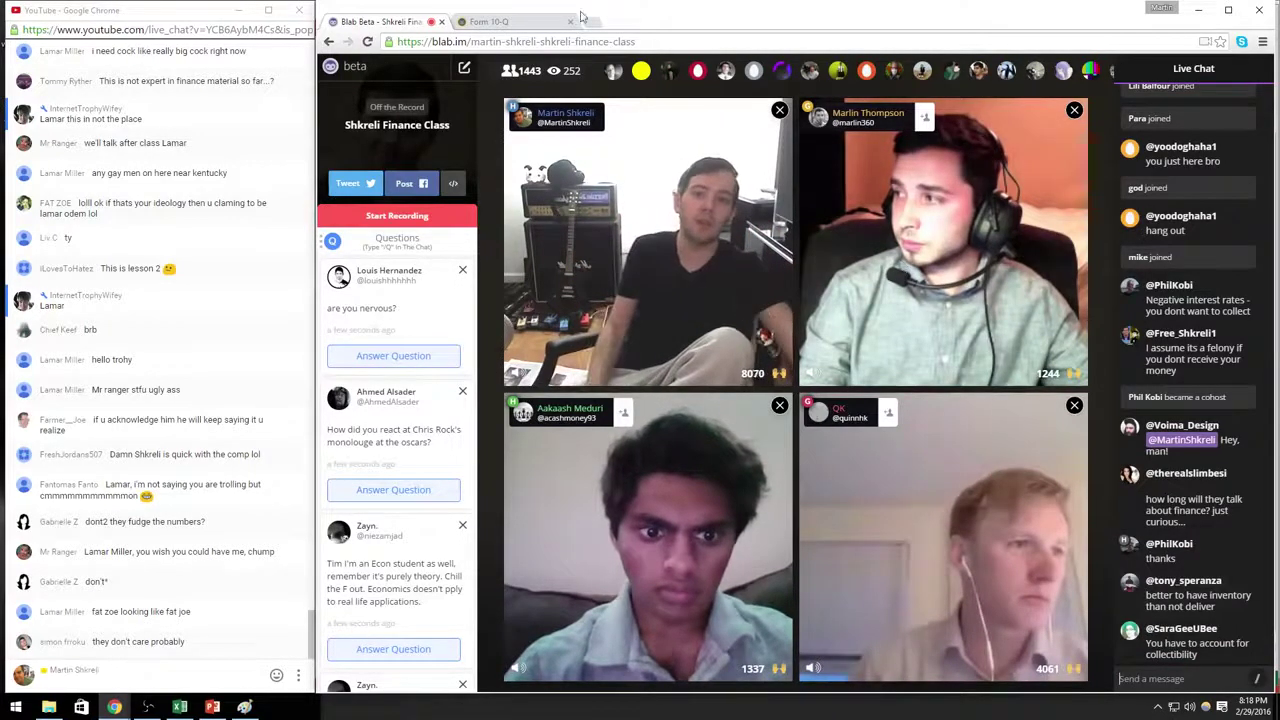
# Step: Return to the Form 10-Q and highlight the accounts receivable amount and the inventories line for December 26, 2015
pyautogui.click(505, 22)
pyautogui.moveTo(1160, 288); pyautogui.dragTo(340, 300)
pyautogui.click(1156, 290)
pyautogui.click(1157, 291)
pyautogui.click(341, 304)
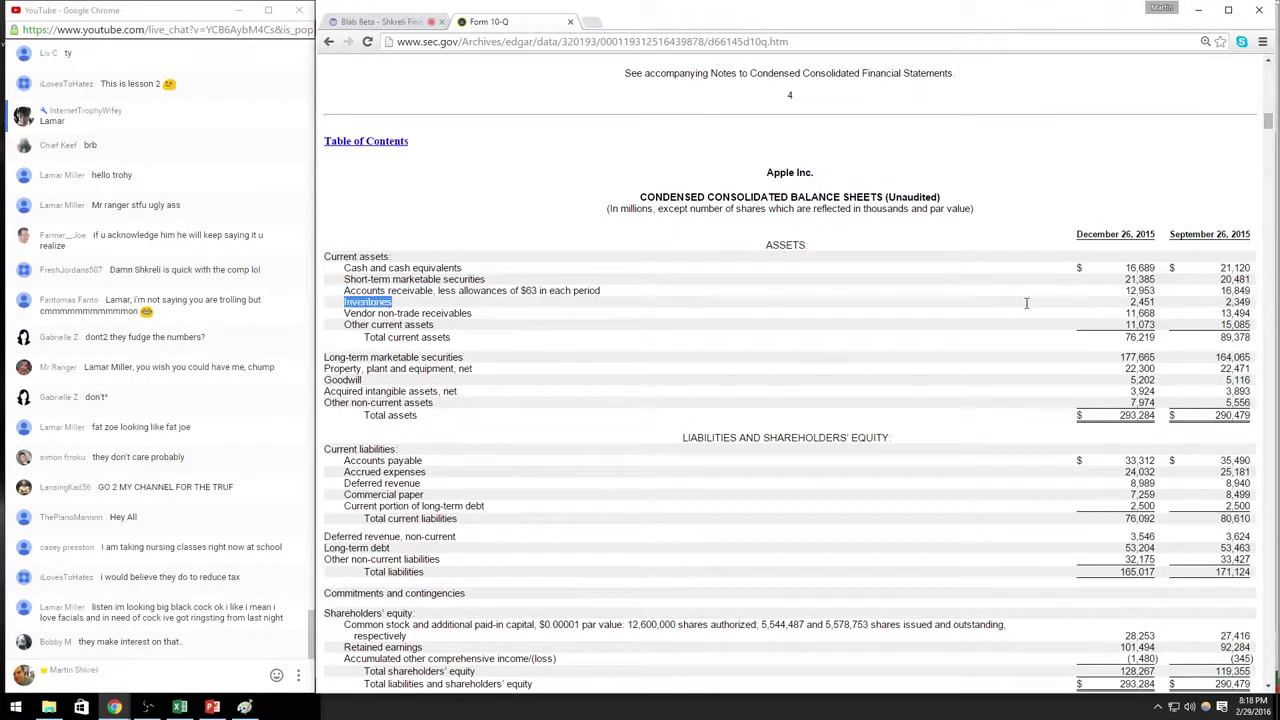
pyautogui.moveTo(1026, 303); pyautogui.dragTo(1160, 301)
pyautogui.click(1156, 301)
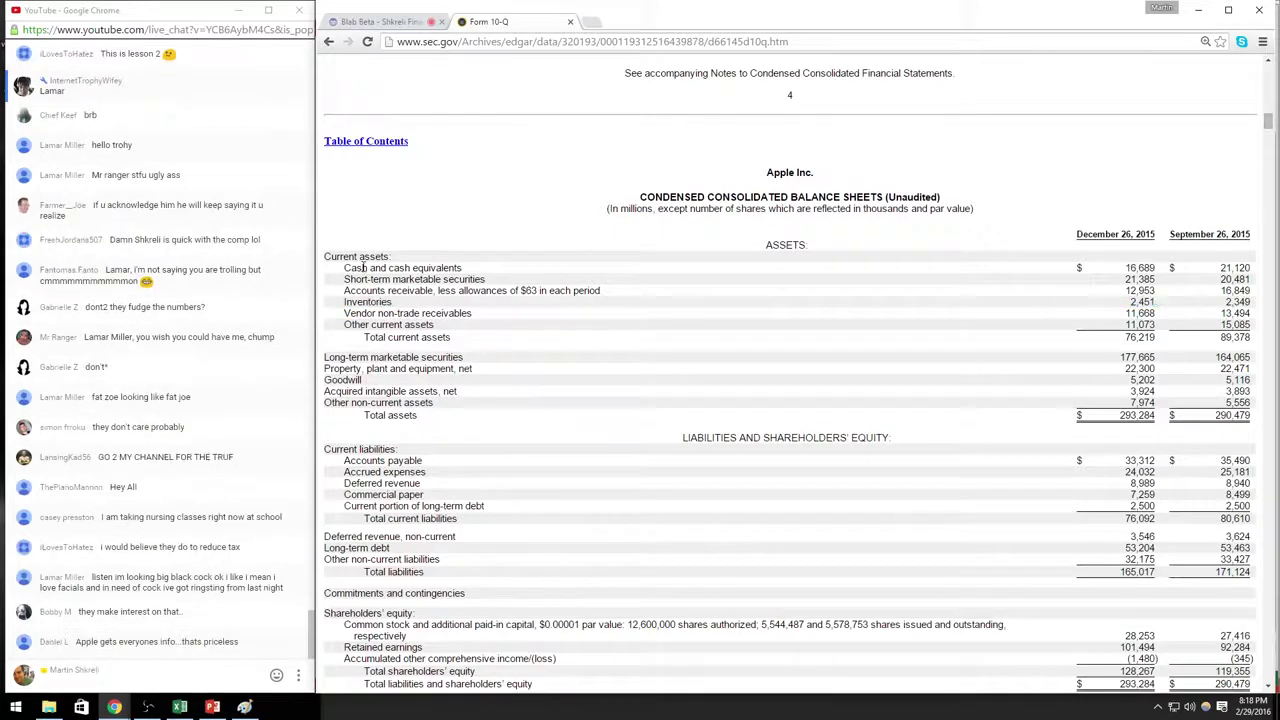
# Step: Highlight accounts receivable together with inventories, followed by the vendor non-trade receivables and other current assets rows
pyautogui.moveTo(346, 290); pyautogui.dragTo(1152, 301)
pyautogui.click(408, 290)
pyautogui.moveTo(343, 290); pyautogui.dragTo(1166, 306)
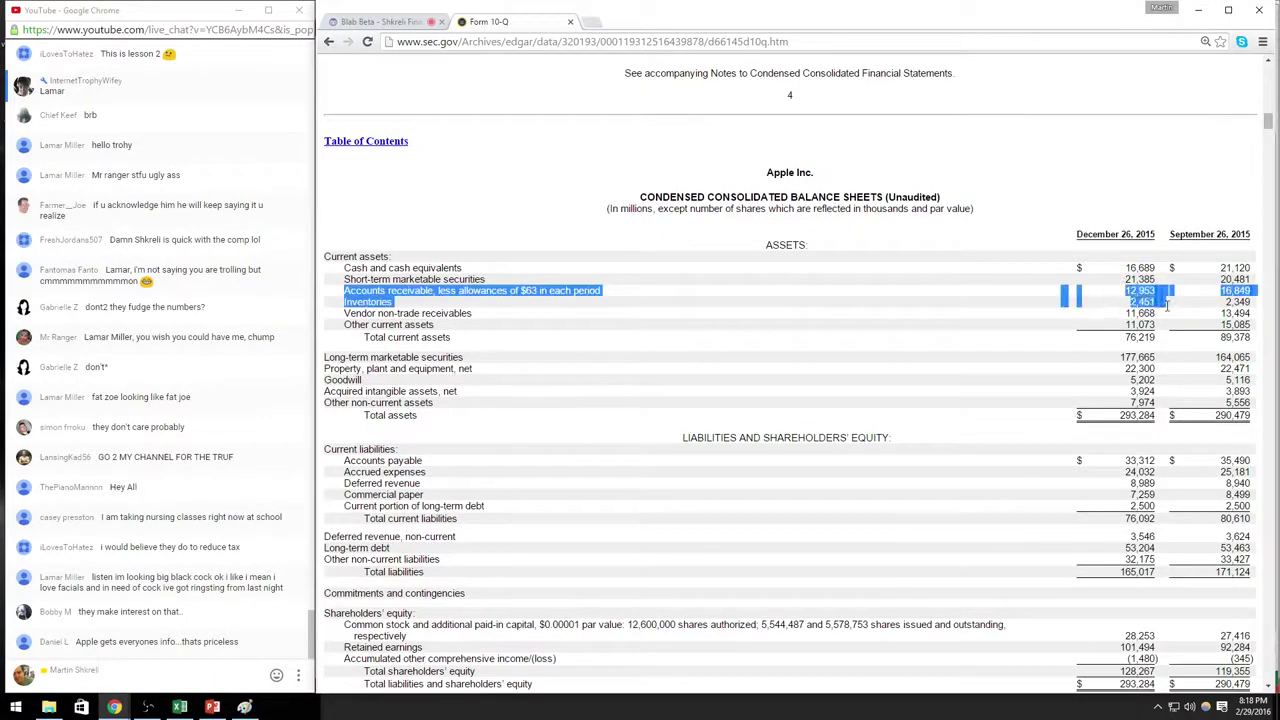
pyautogui.moveTo(346, 313); pyautogui.dragTo(1165, 314)
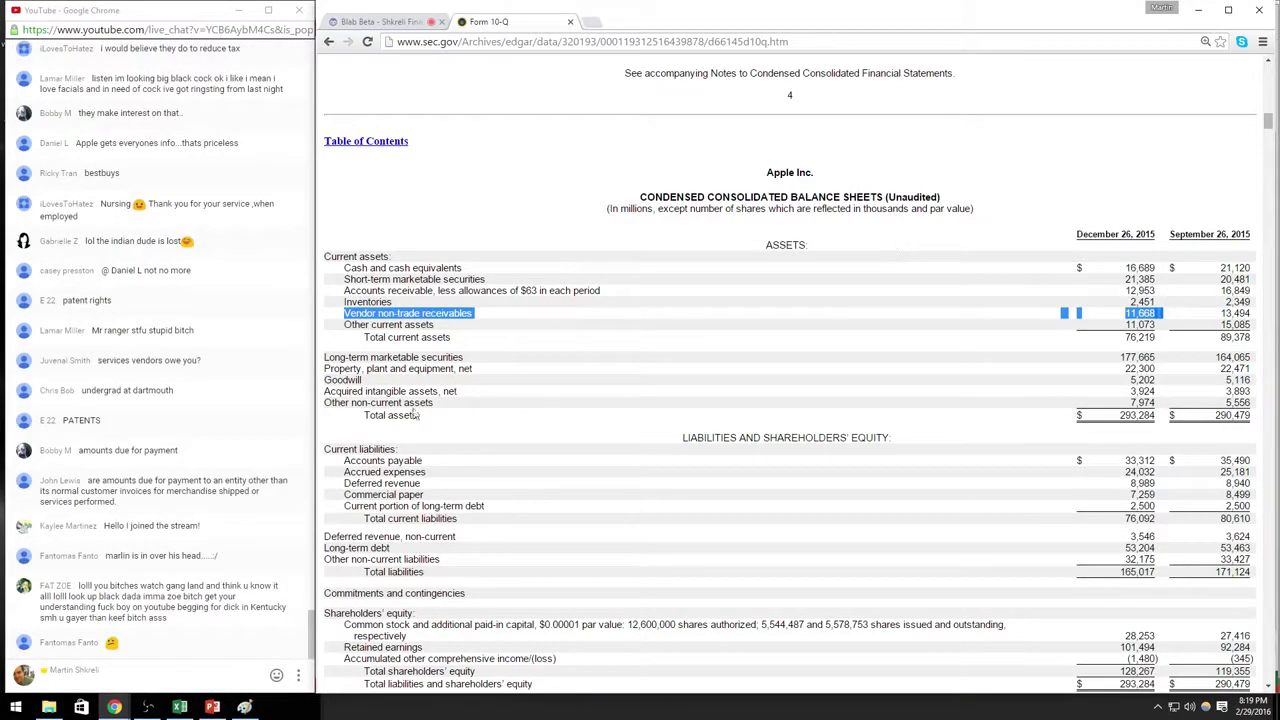
pyautogui.moveTo(345, 322); pyautogui.dragTo(1155, 327)
# Step: Check the replies in the Blab chat, return to the Form 10-Q and highlight the total current assets row
pyautogui.click(390, 22)
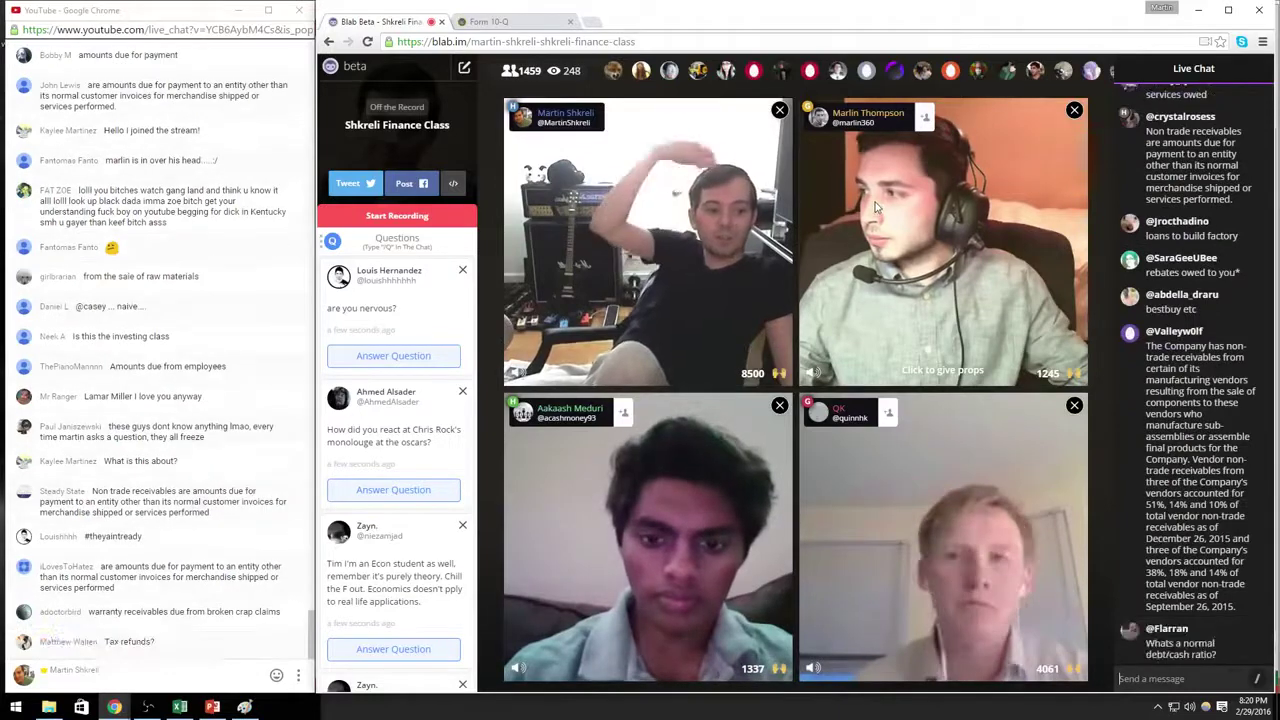
pyautogui.click(505, 22)
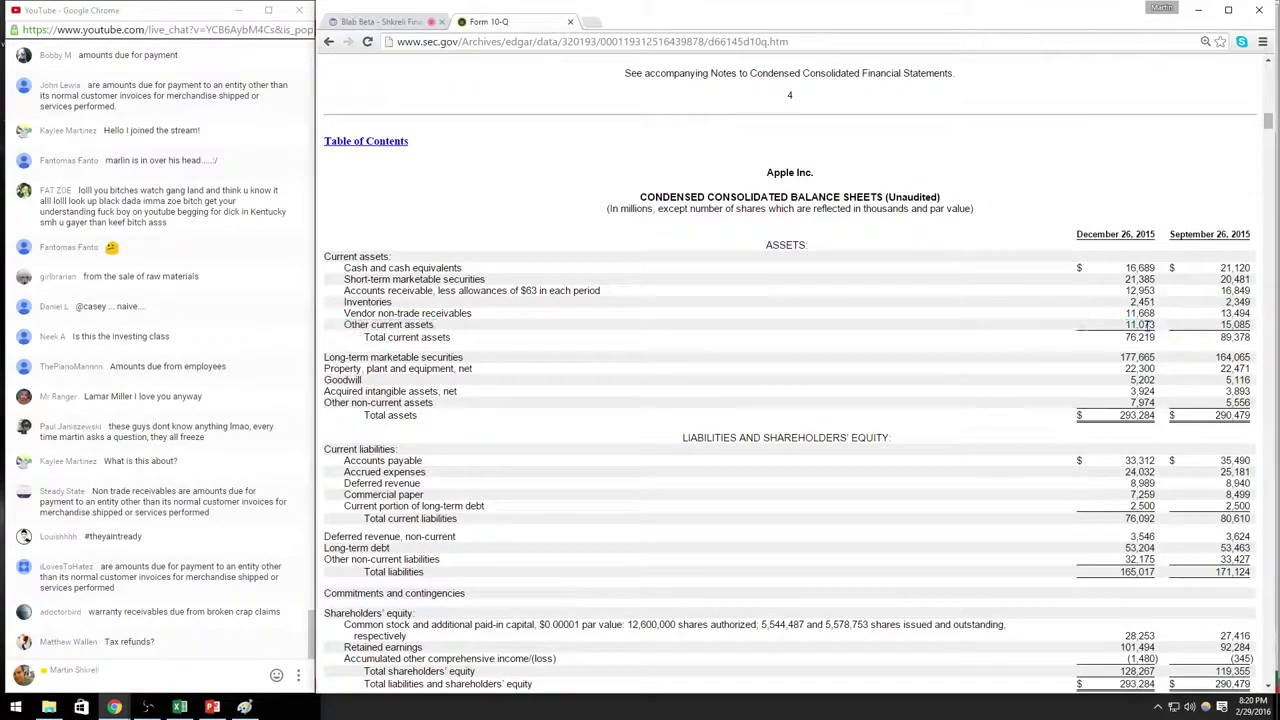
pyautogui.moveTo(1150, 325); pyautogui.dragTo(930, 317)
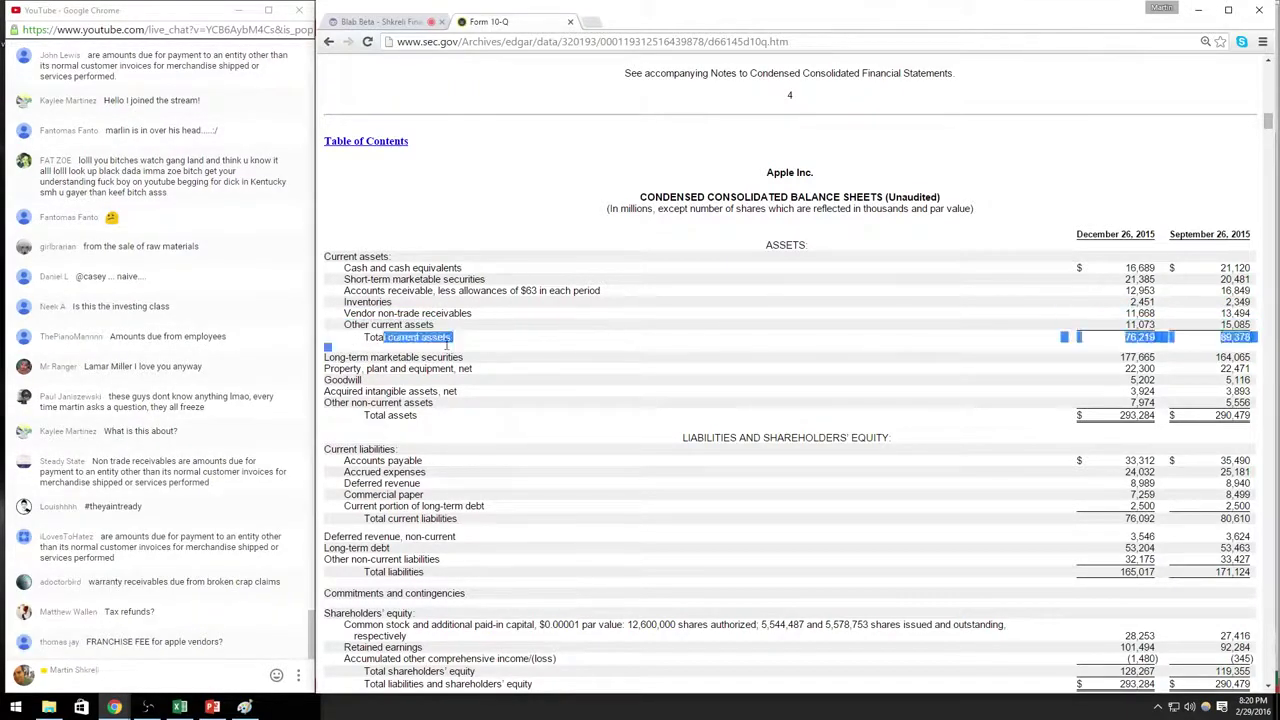
pyautogui.moveTo(446, 343); pyautogui.dragTo(795, 186)
pyautogui.click(795, 188)
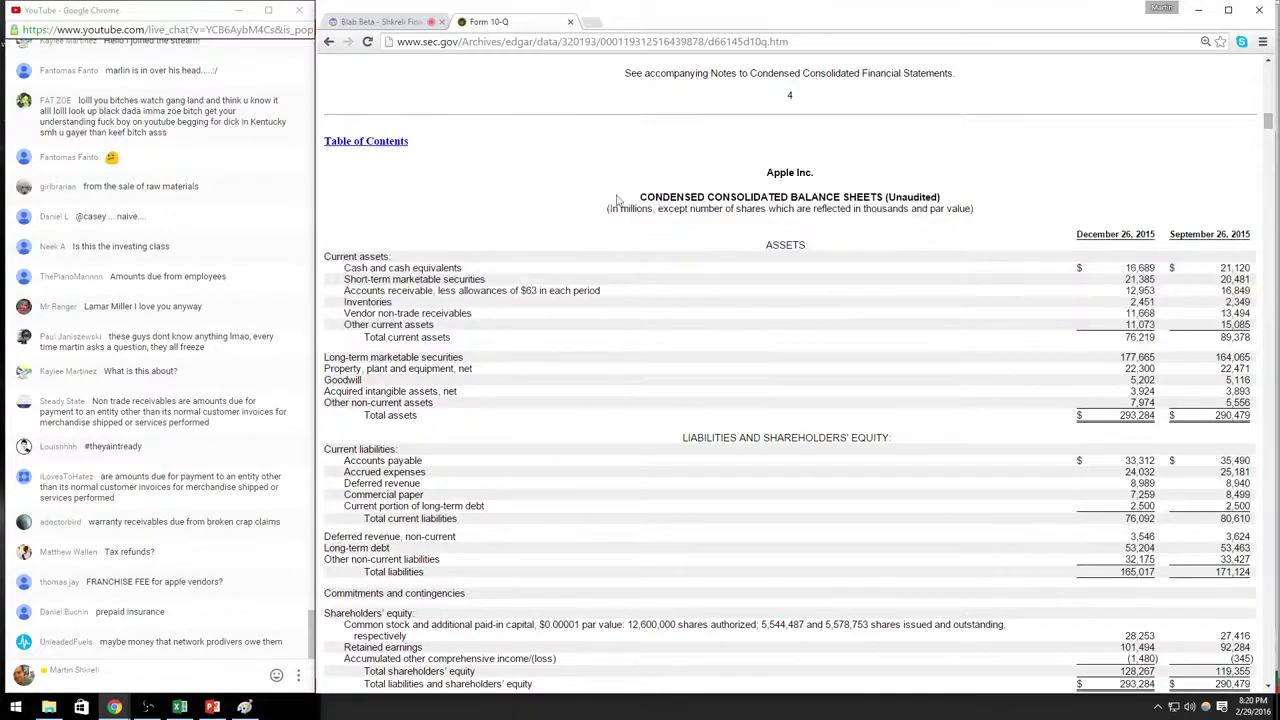
# Step: Highlight the long-term marketable securities row with its December 26, 2015 amount on the balance sheet
pyautogui.moveTo(443, 152); pyautogui.dragTo(1176, 343)
pyautogui.click(1176, 343)
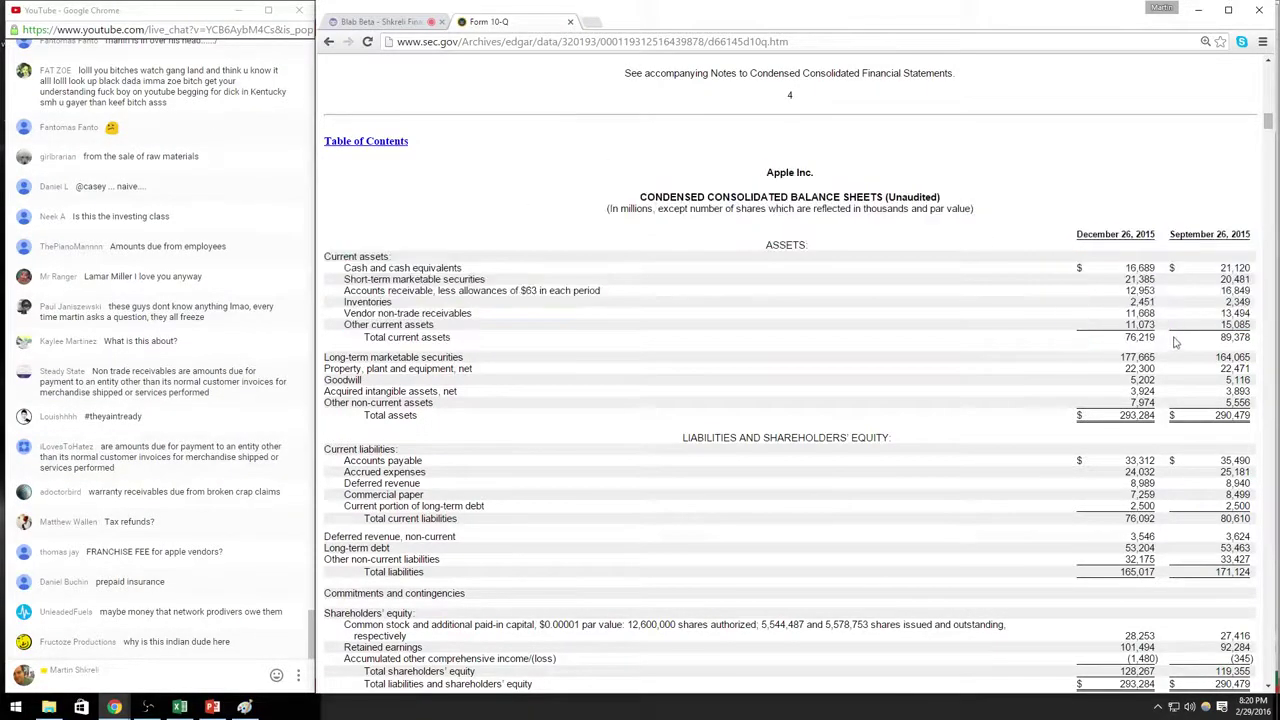
pyautogui.moveTo(594, 352); pyautogui.dragTo(1170, 352)
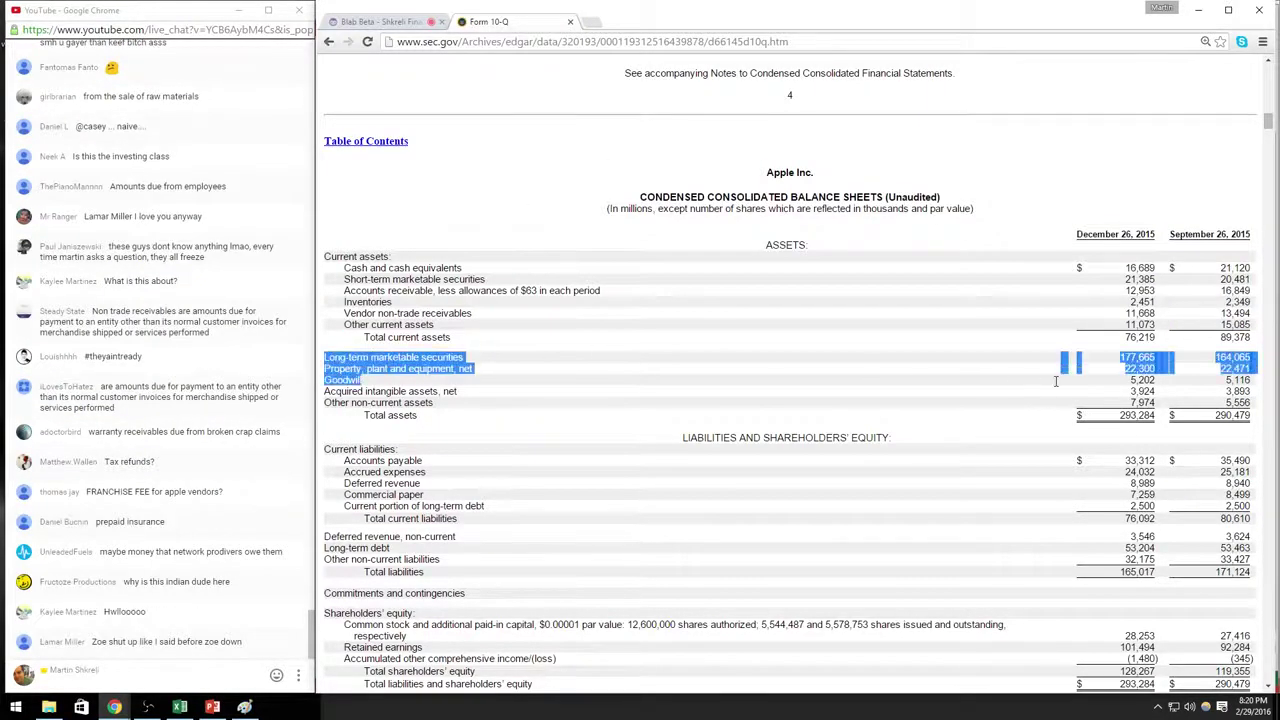
pyautogui.click(1172, 350)
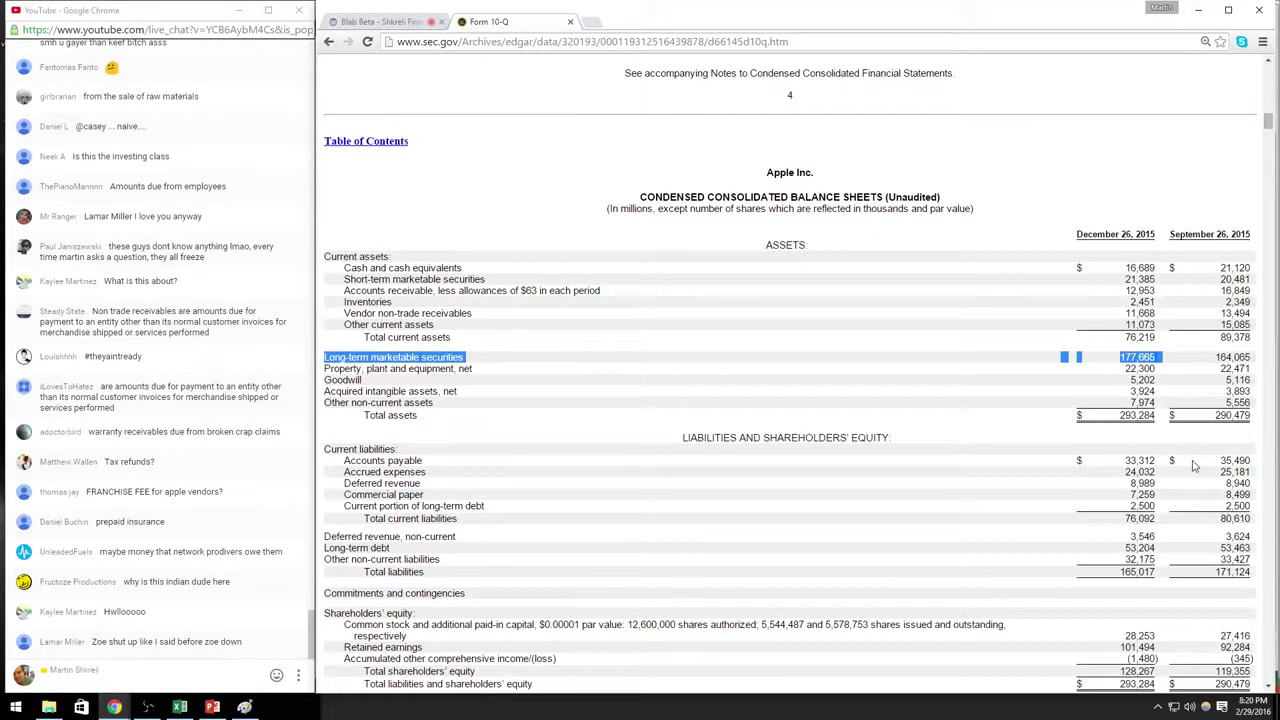
# Step: Switch to the AAPL workbook and extend the Cash formula with long-term marketable securities to read =16689+21385+177665
pyautogui.hotkey('alt', 'Tab')
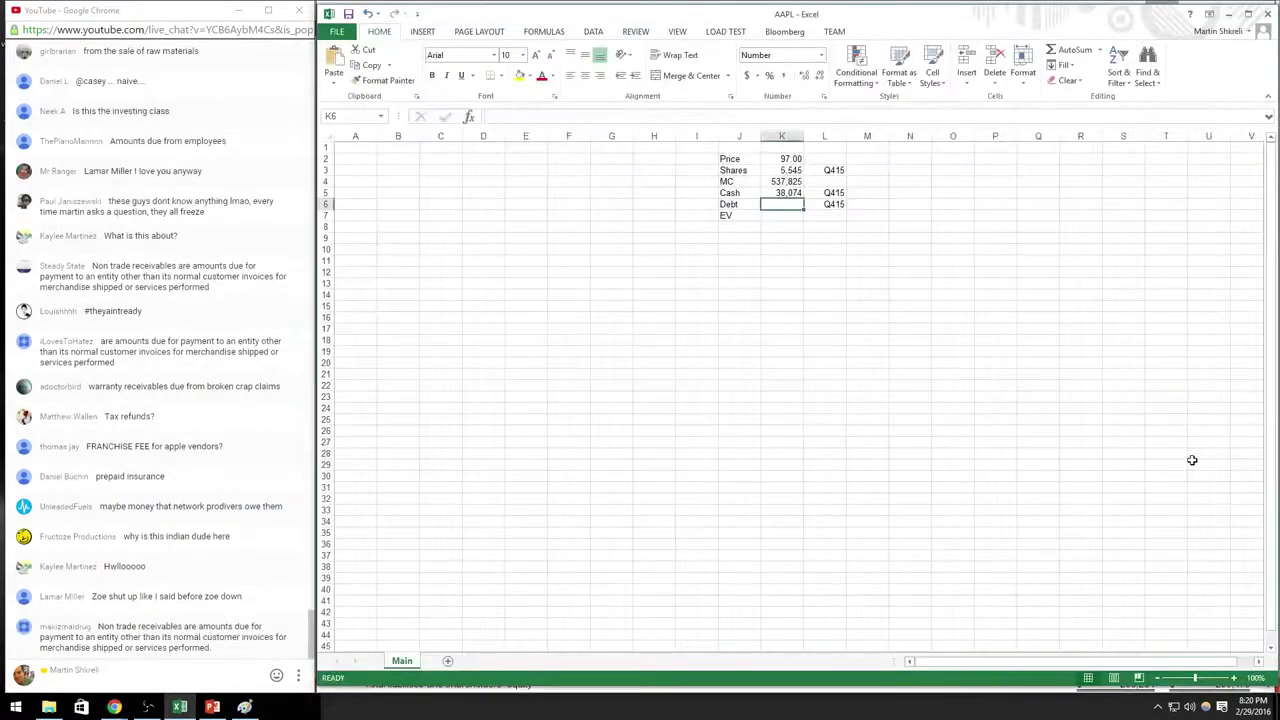
pyautogui.write('+21385+')
pyautogui.hotkey('alt', 'Tab')
pyautogui.hotkey('alt', 'Tab')
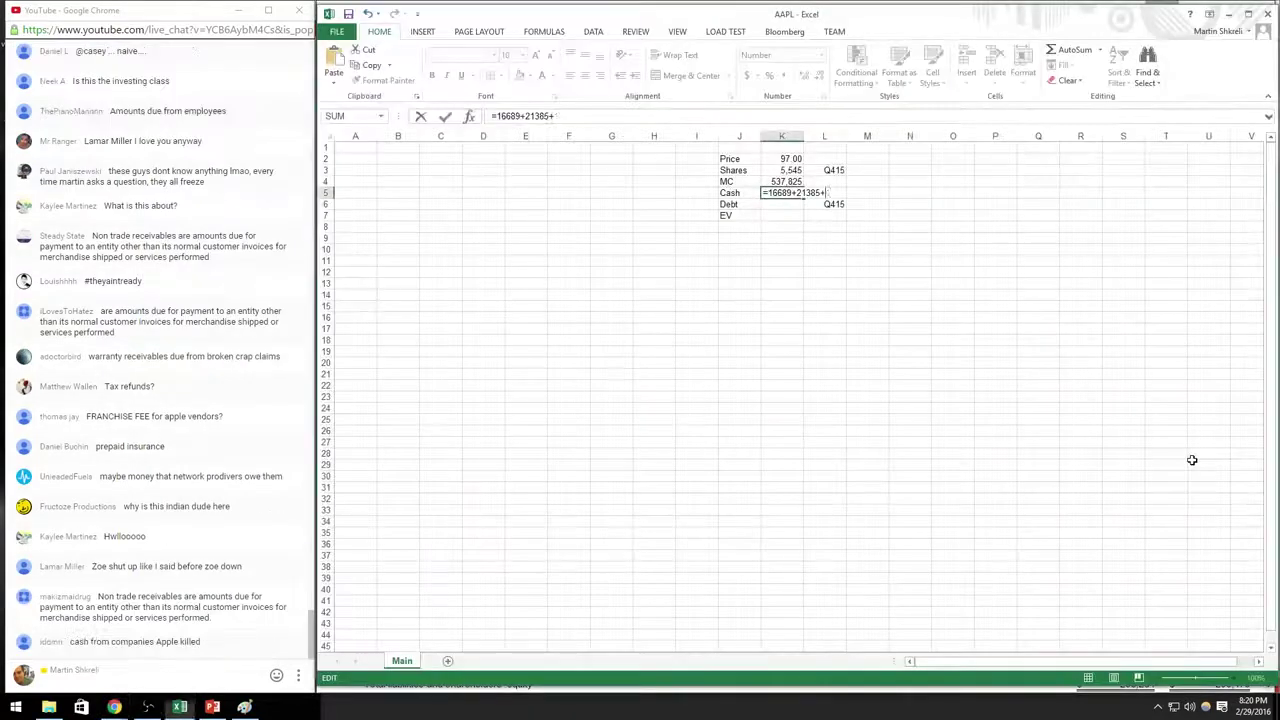
pyautogui.hotkey('alt', 'Tab')
pyautogui.hotkey('alt', 'Tab')
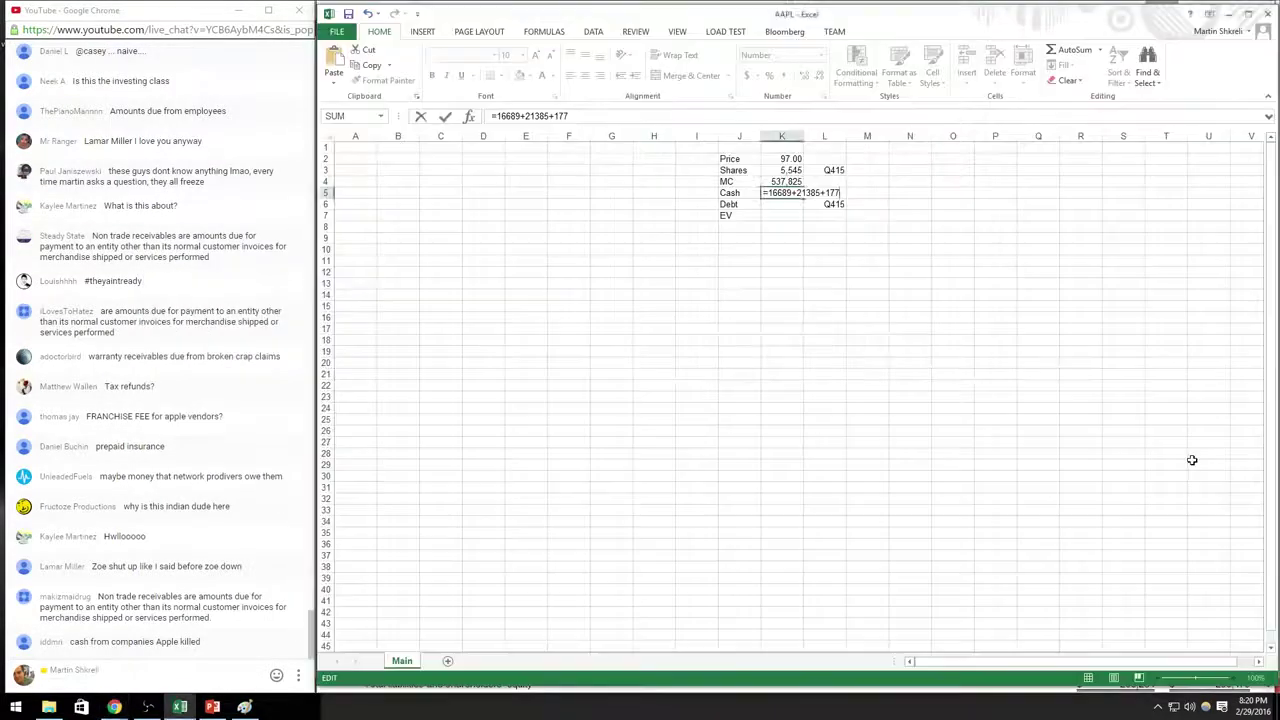
pyautogui.press('Return')
pyautogui.hotkey('ctrl', 'Down')
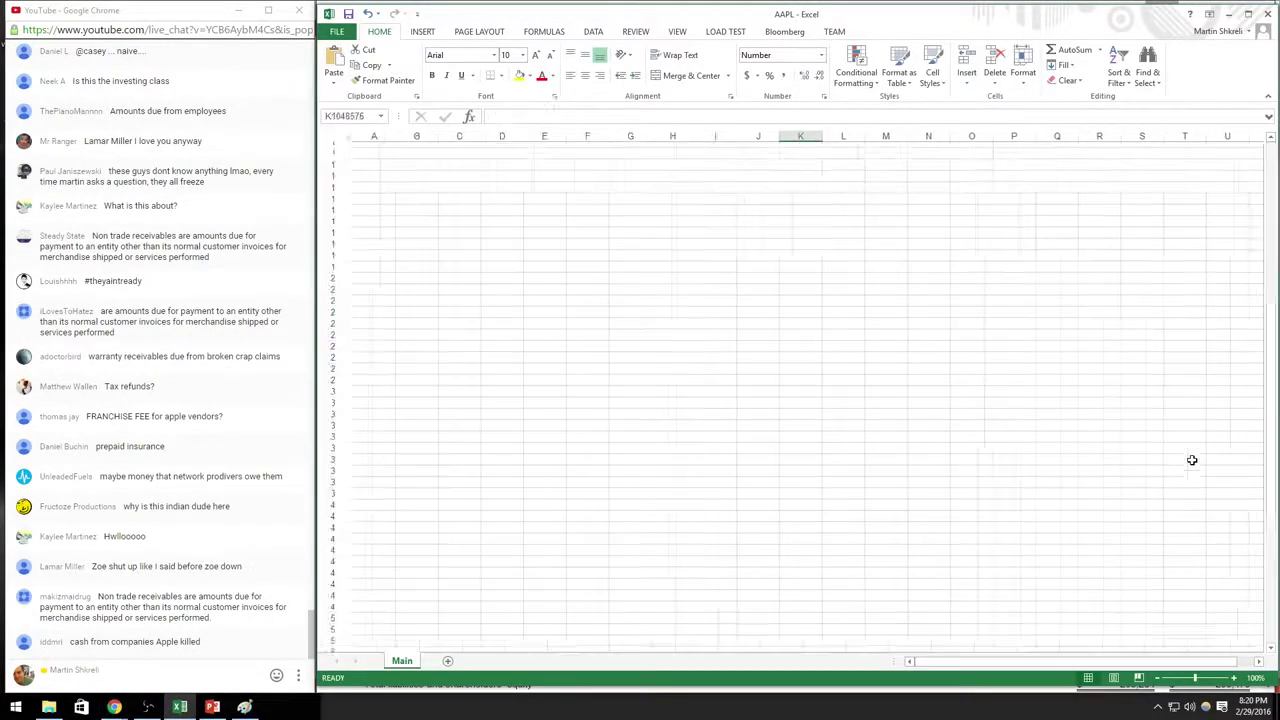
pyautogui.hotkey('ctrl', 'Up')
pyautogui.hotkey('ctrl', 'Up')
pyautogui.hotkey('ctrl', 'Up')
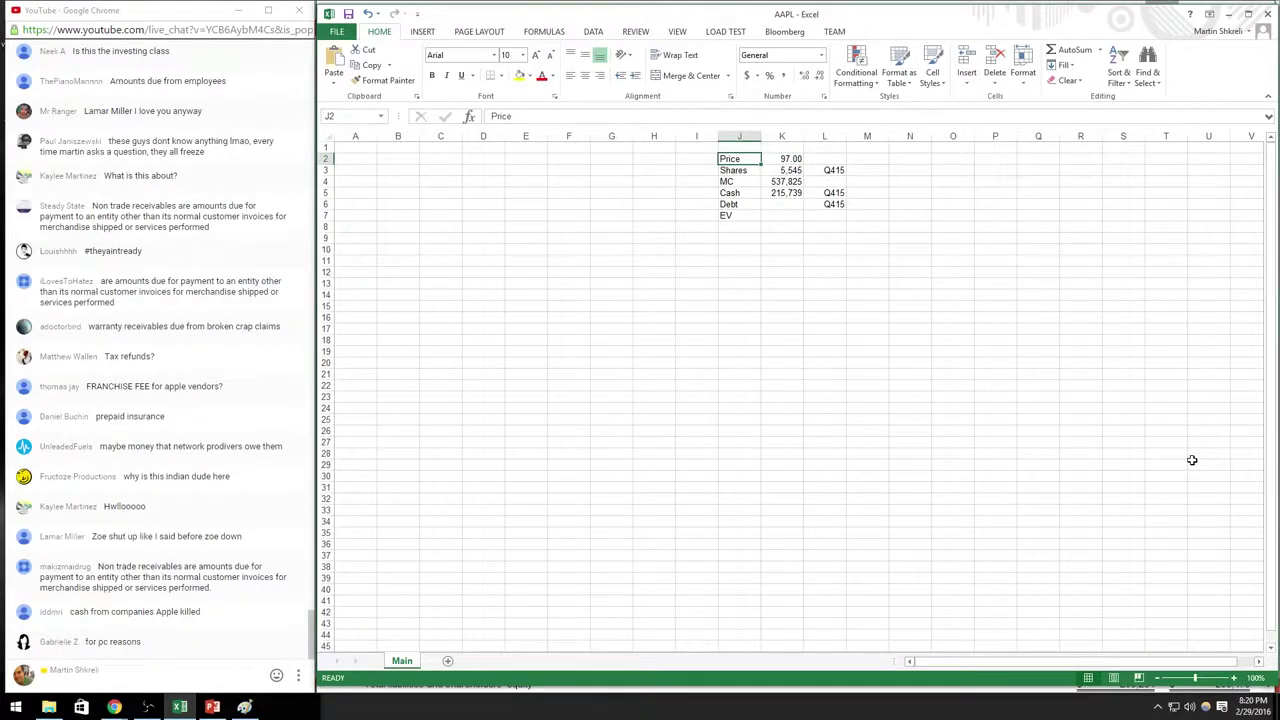
# Step: Switch to the Form 10-Q in the browser, check the answers in the Blab chat and come back to the balance sheet
pyautogui.hotkey('alt', 'Tab')
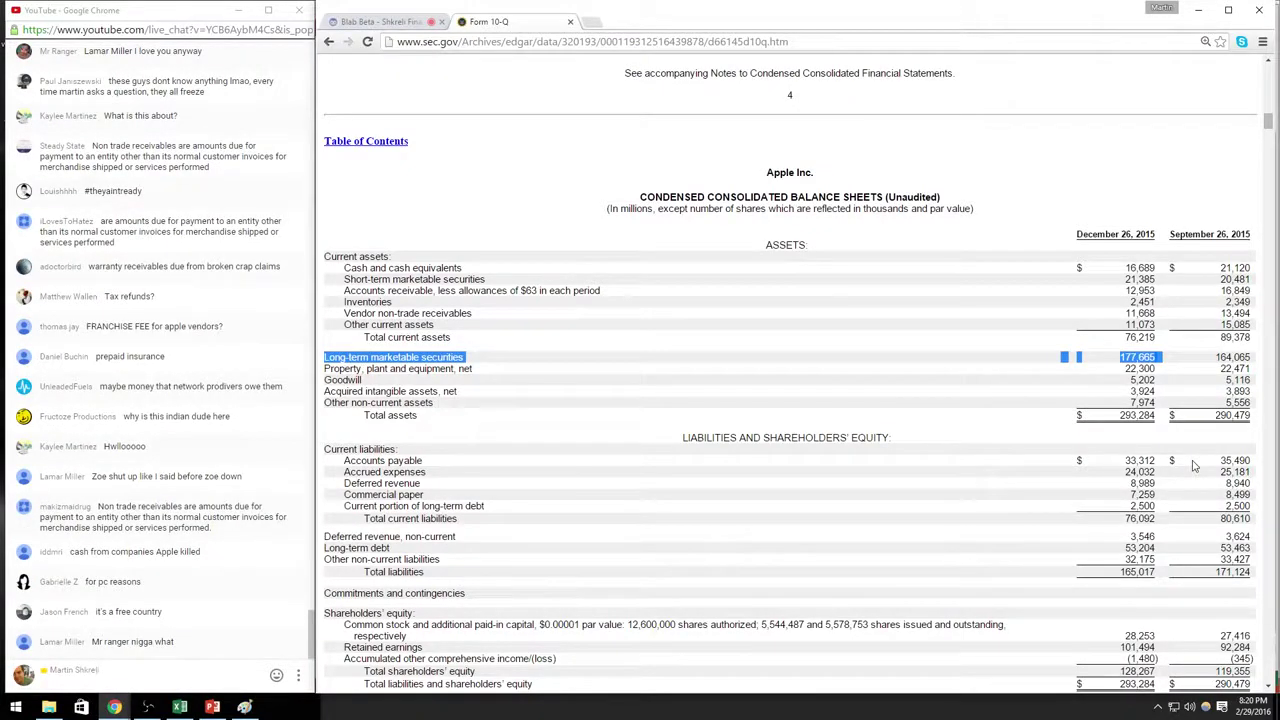
pyautogui.hotkey('ctrl', 'Tab')
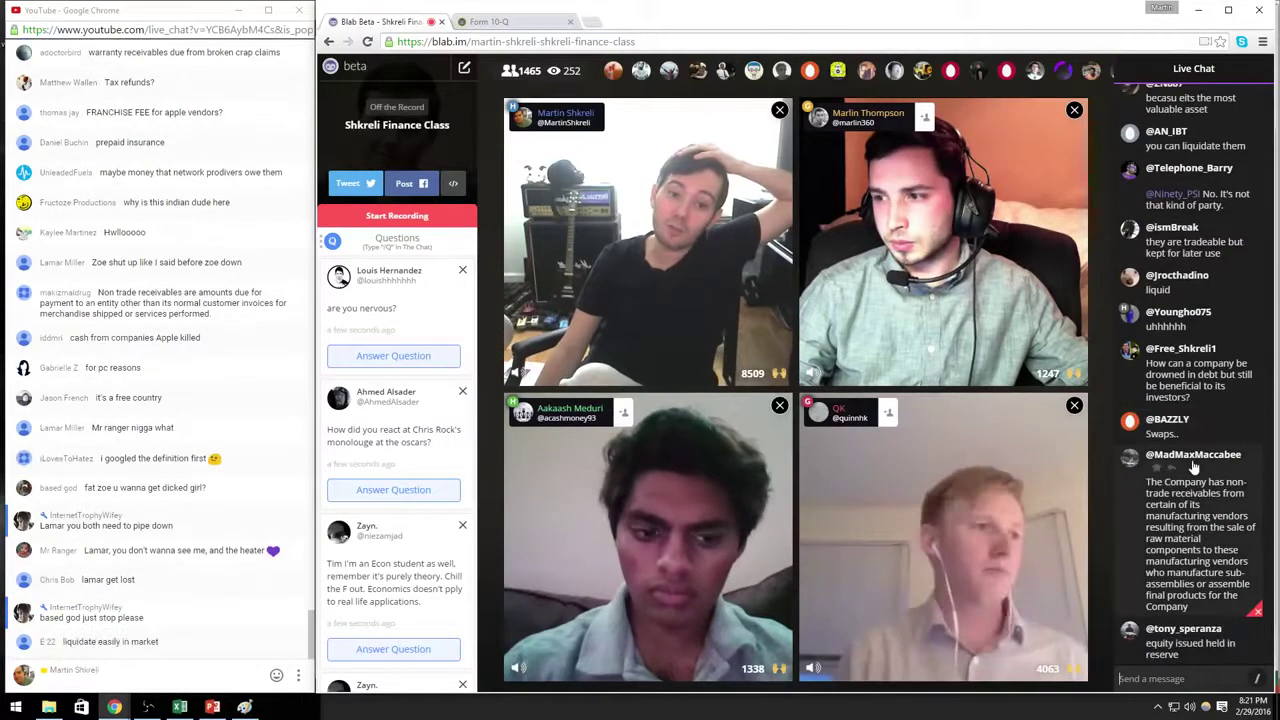
pyautogui.hotkey('ctrl', 'Tab')
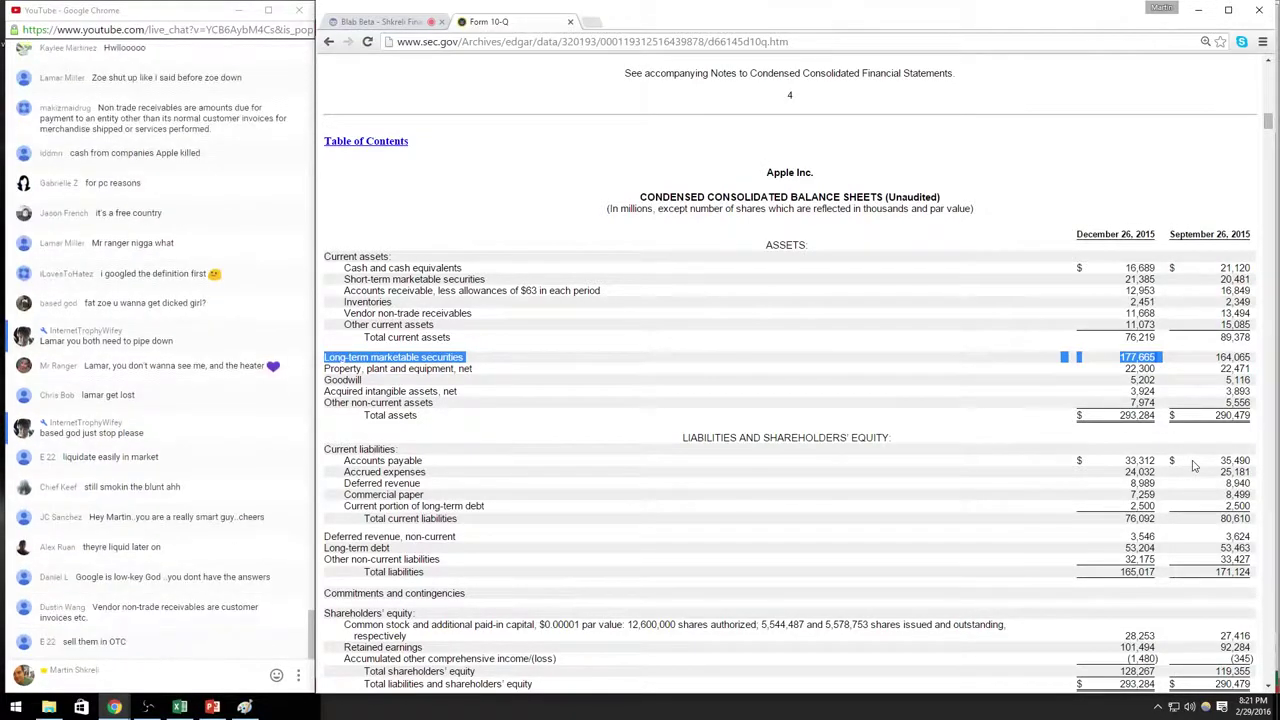
pyautogui.hotkey('ctrl', 'Tab')
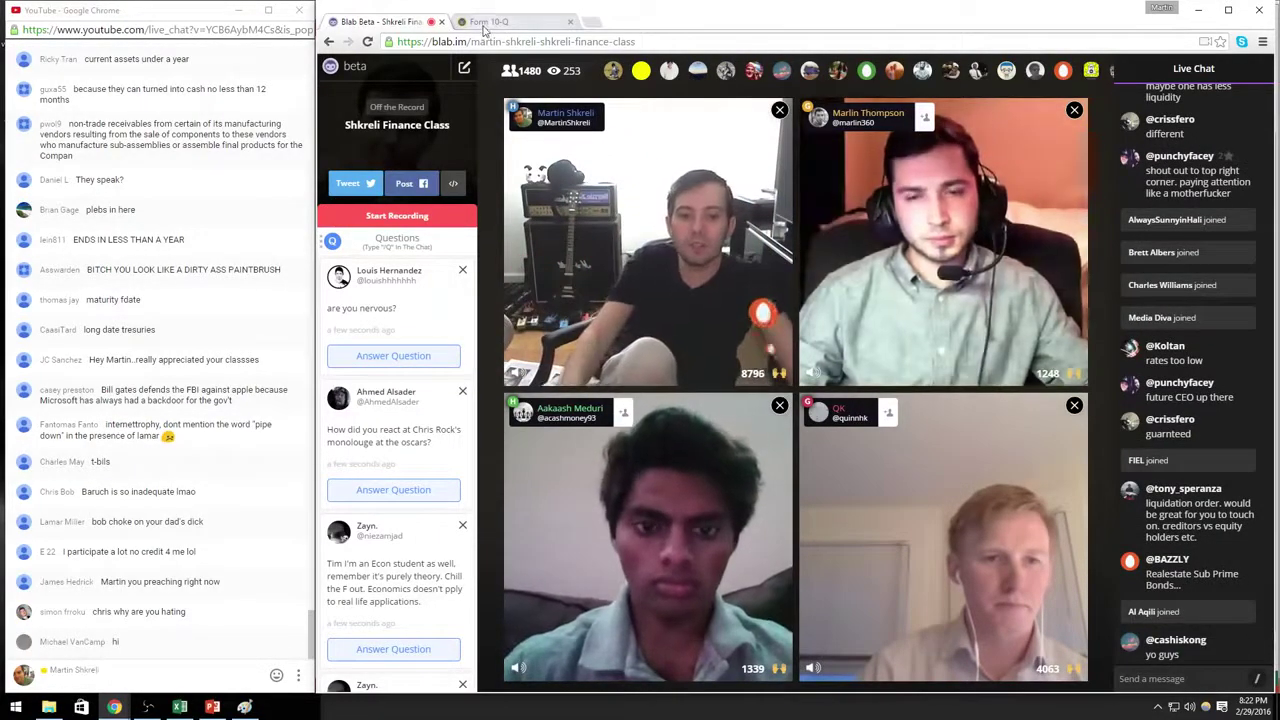
pyautogui.click(484, 24)
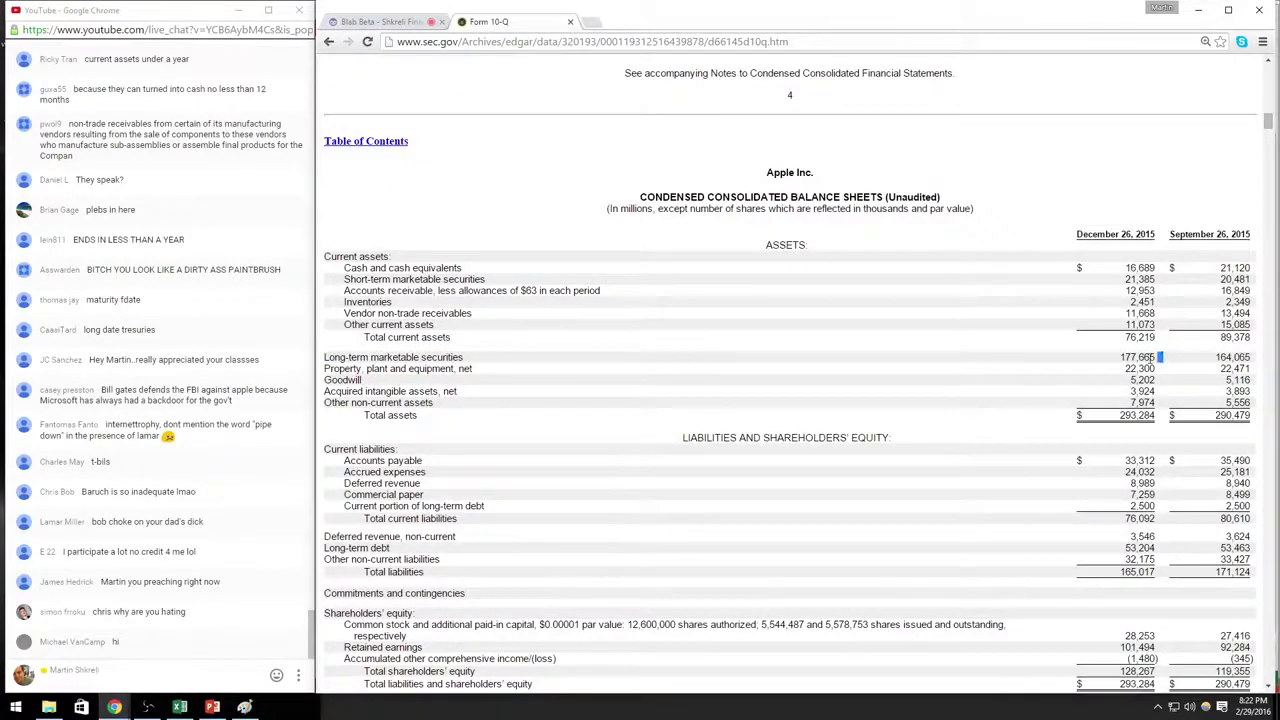
# Step: Highlight the cash, short-term and long-term marketable securities rows one after another and check them against the Cash entry in the AAPL workbook
pyautogui.moveTo(384, 279); pyautogui.dragTo(1112, 258)
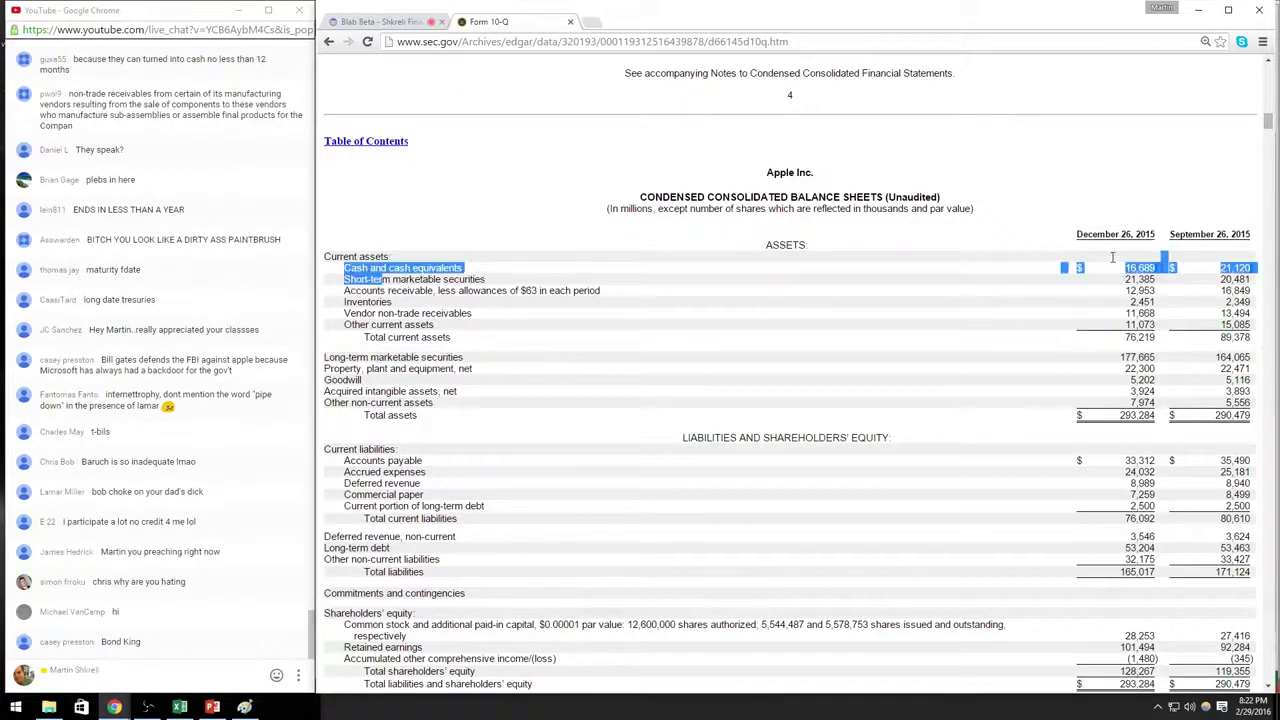
pyautogui.moveTo(355, 279); pyautogui.dragTo(1165, 279)
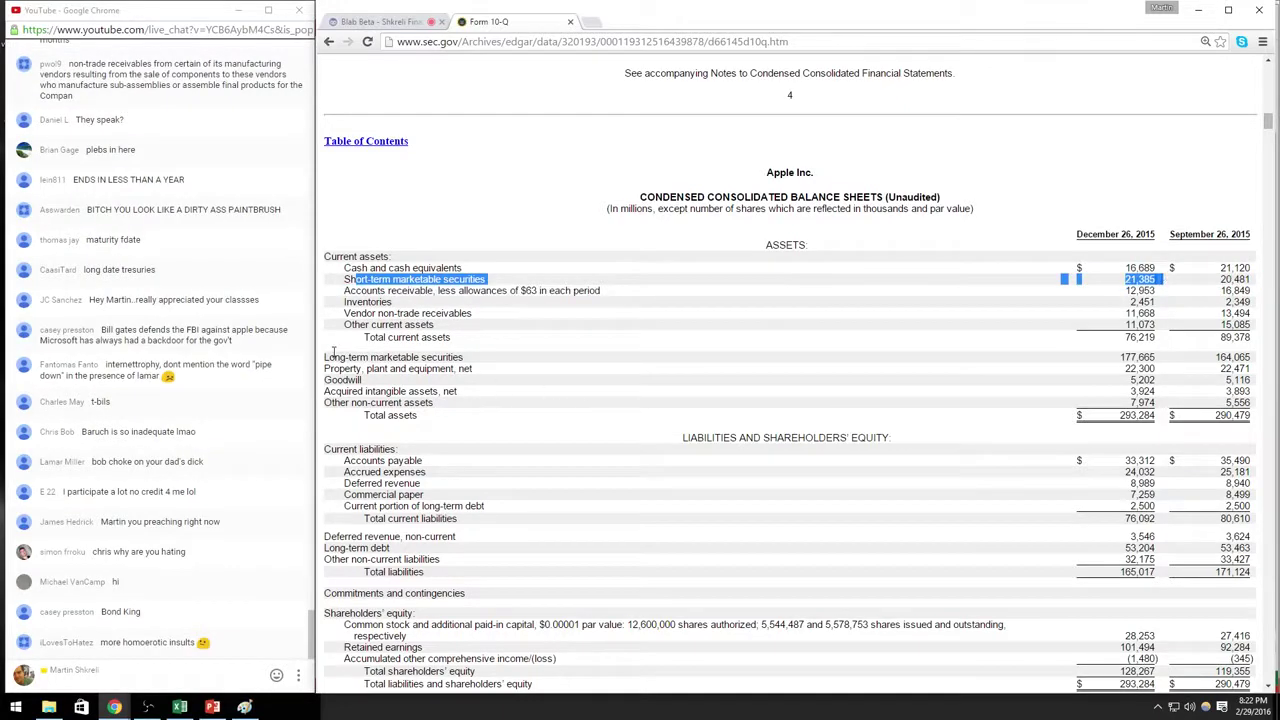
pyautogui.moveTo(1165, 342); pyautogui.dragTo(1157, 358)
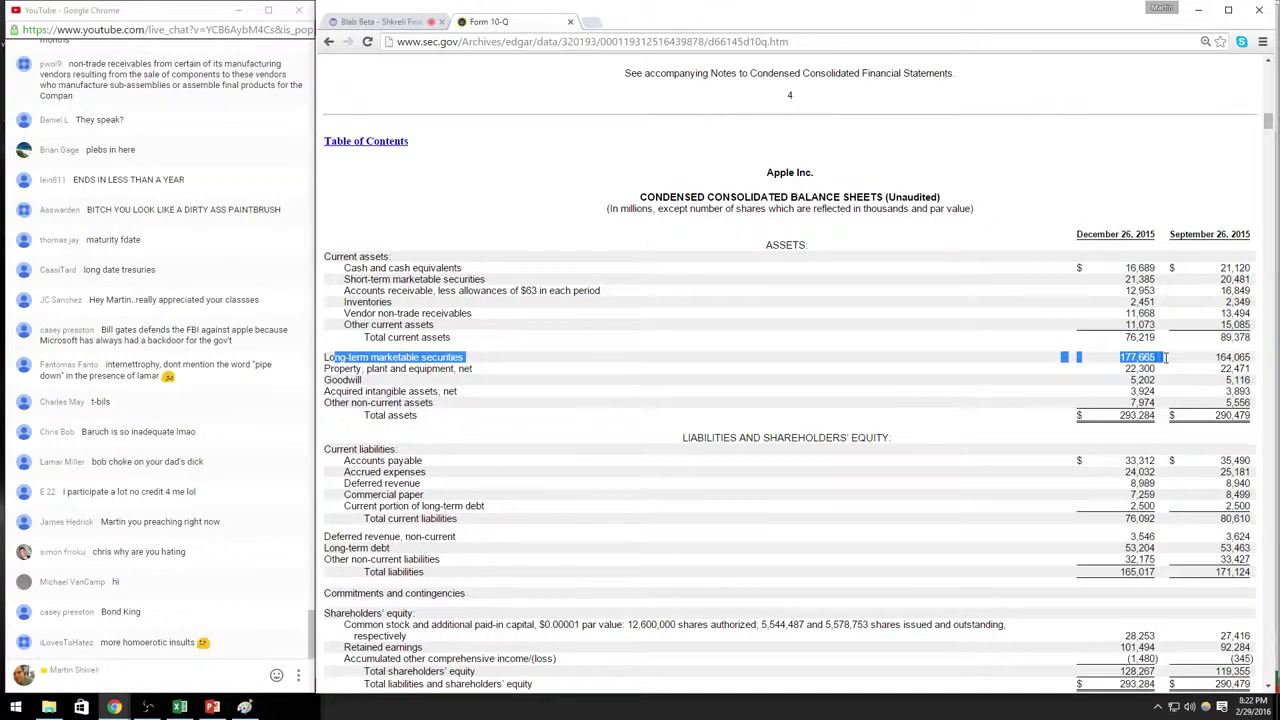
pyautogui.hotkey('alt', 'Tab')
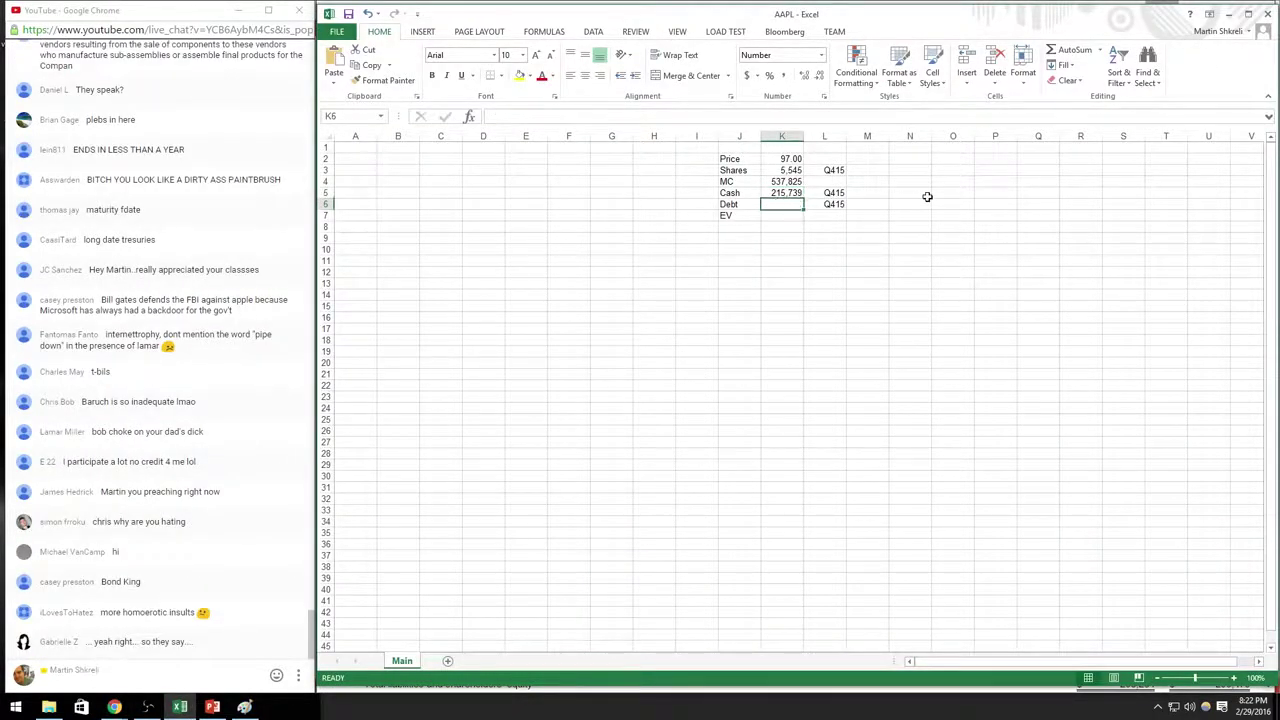
pyautogui.hotkey('alt', 'Tab')
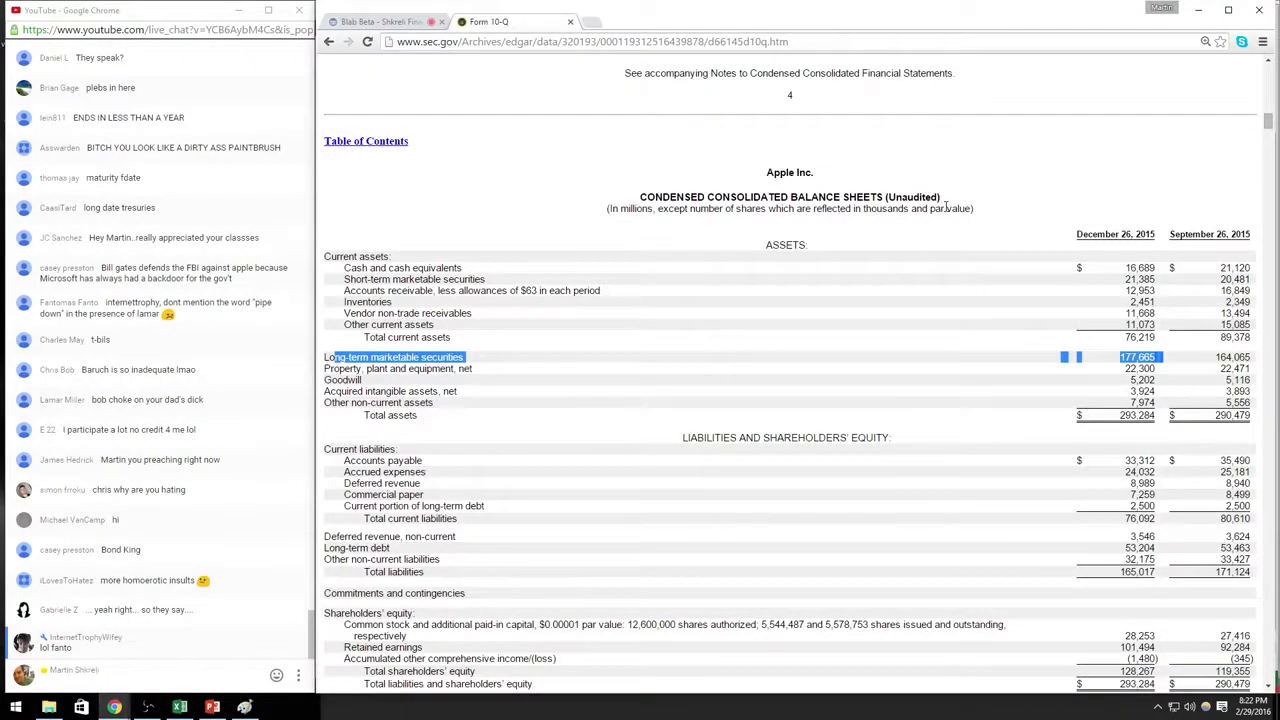
# Step: Highlight the property, plant and equipment row through its December 26, 2015 amount, checking the Blab chat for answers
pyautogui.hotkey('ctrl', 'Tab')
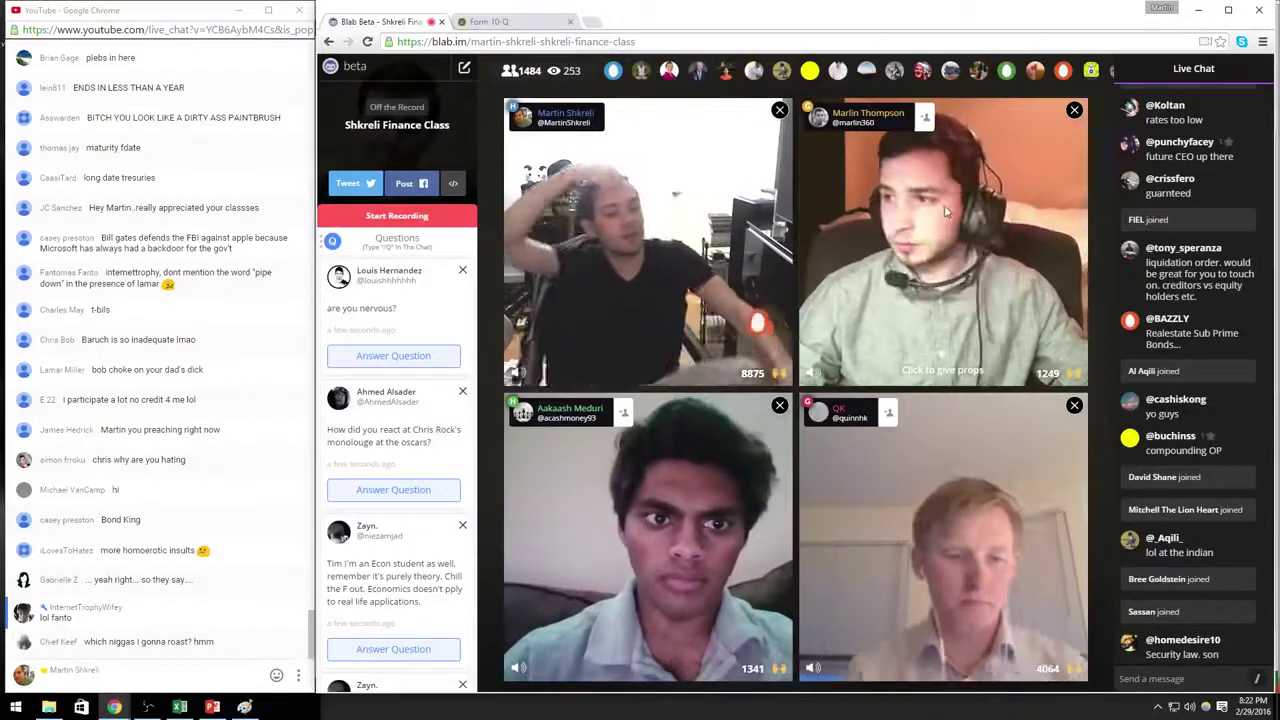
pyautogui.hotkey('ctrl', 'Tab')
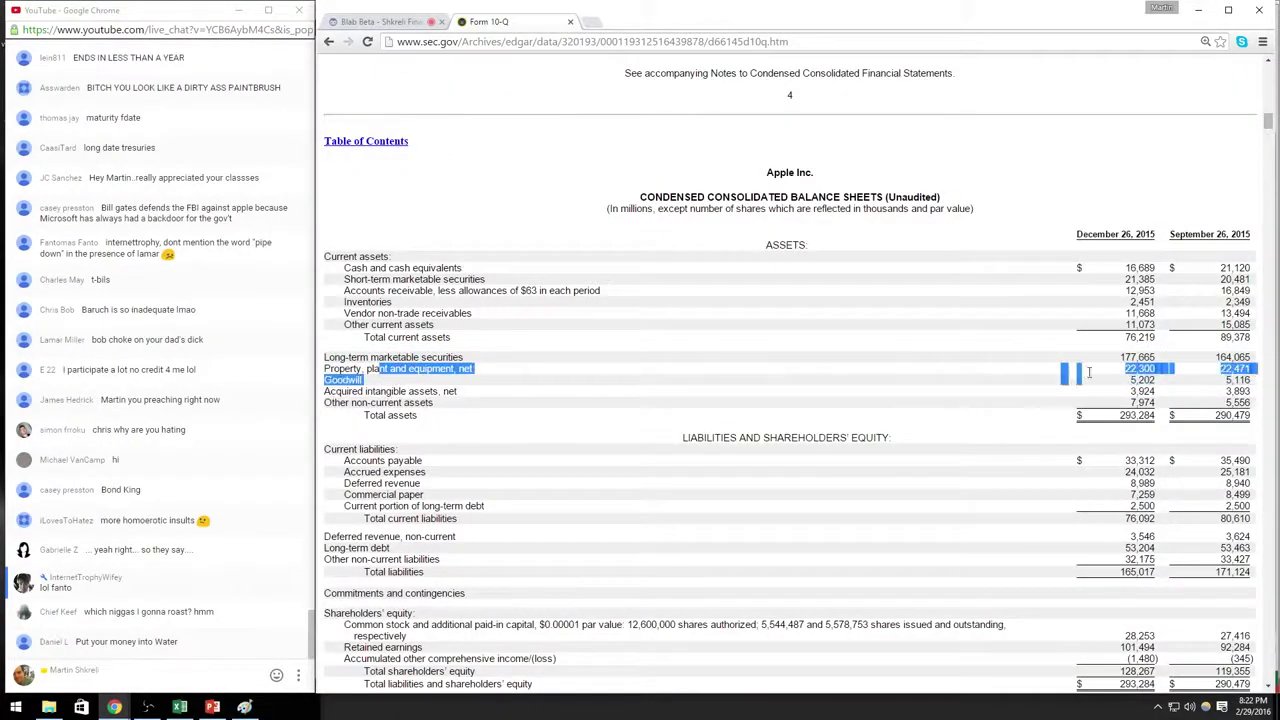
pyautogui.moveTo(1089, 373); pyautogui.dragTo(326, 370)
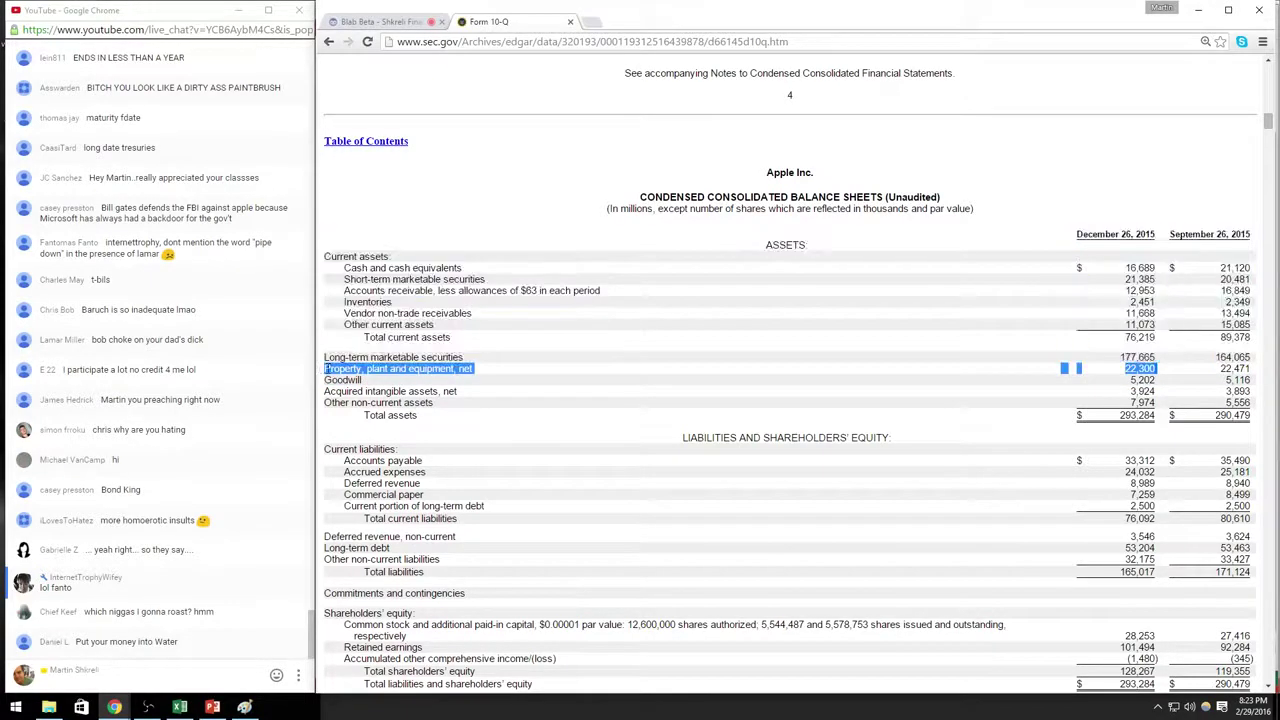
pyautogui.hotkey('ctrl', 'shift', 'Tab')
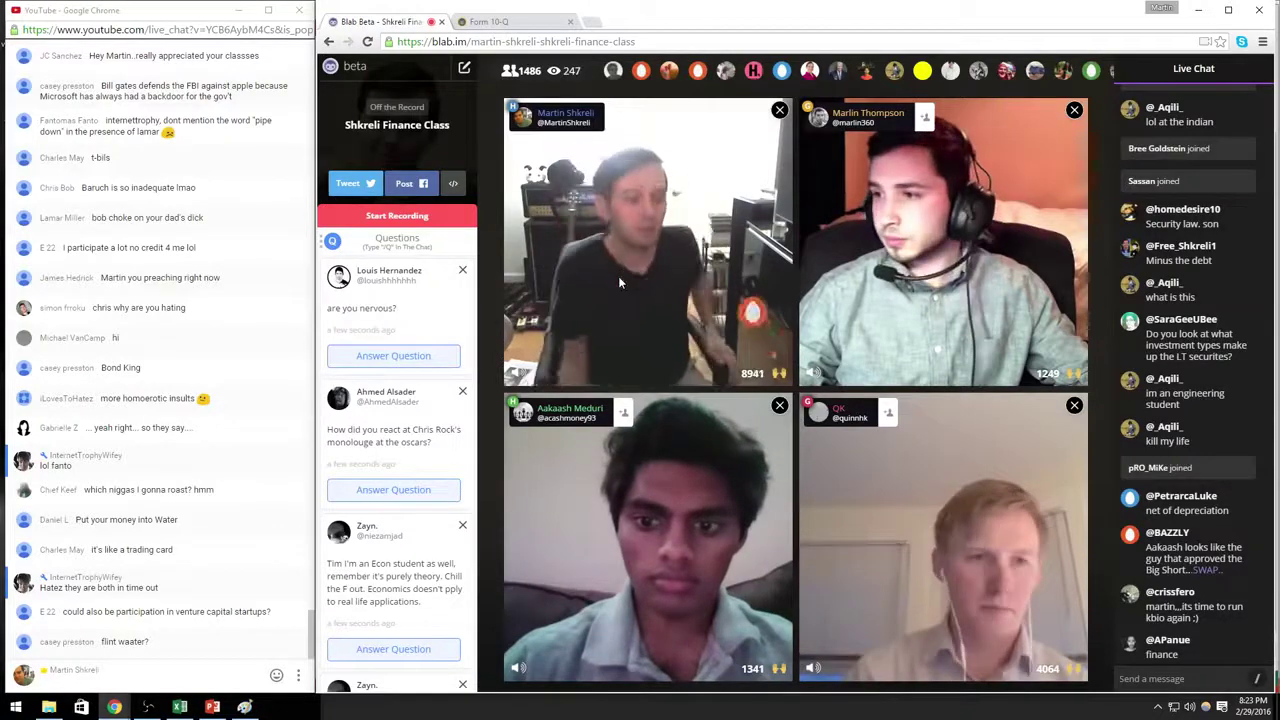
pyautogui.hotkey('ctrl', 'Tab')
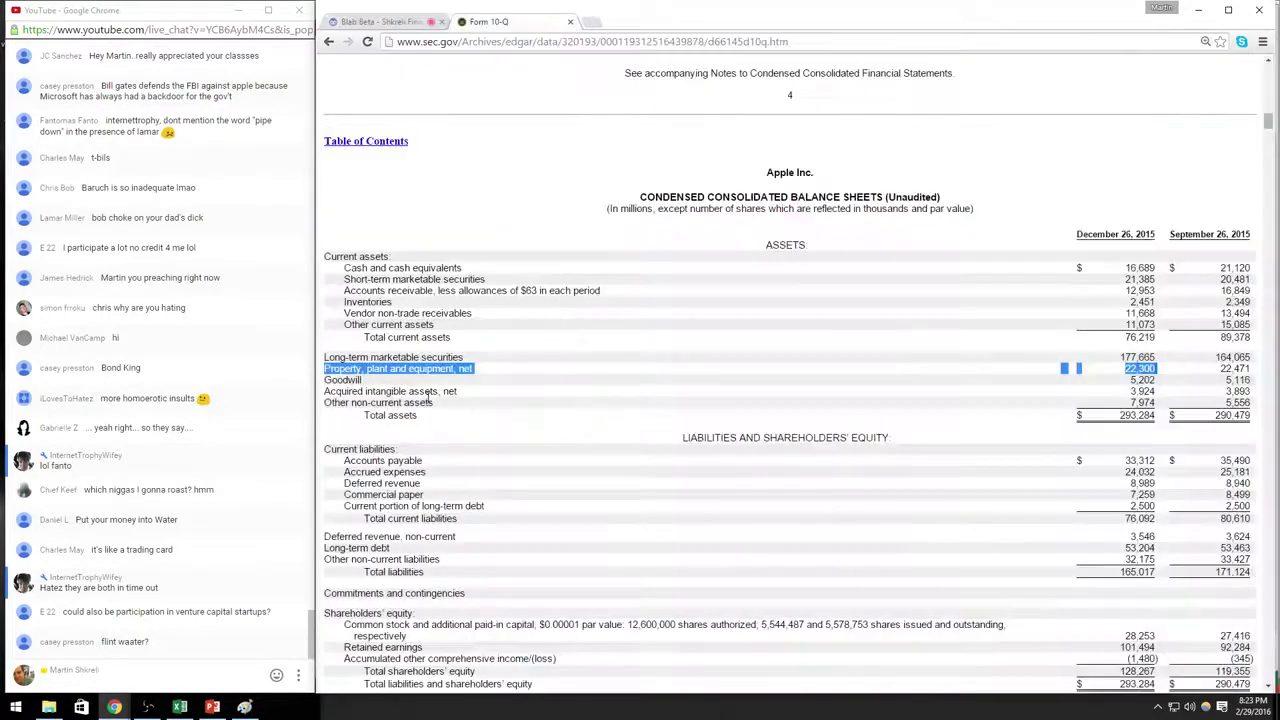
# Step: Highlight the goodwill and acquired intangible assets rows with their December 26, 2015 amounts
pyautogui.moveTo(326, 380); pyautogui.dragTo(436, 391)
pyautogui.moveTo(620, 383); pyautogui.dragTo(324, 380)
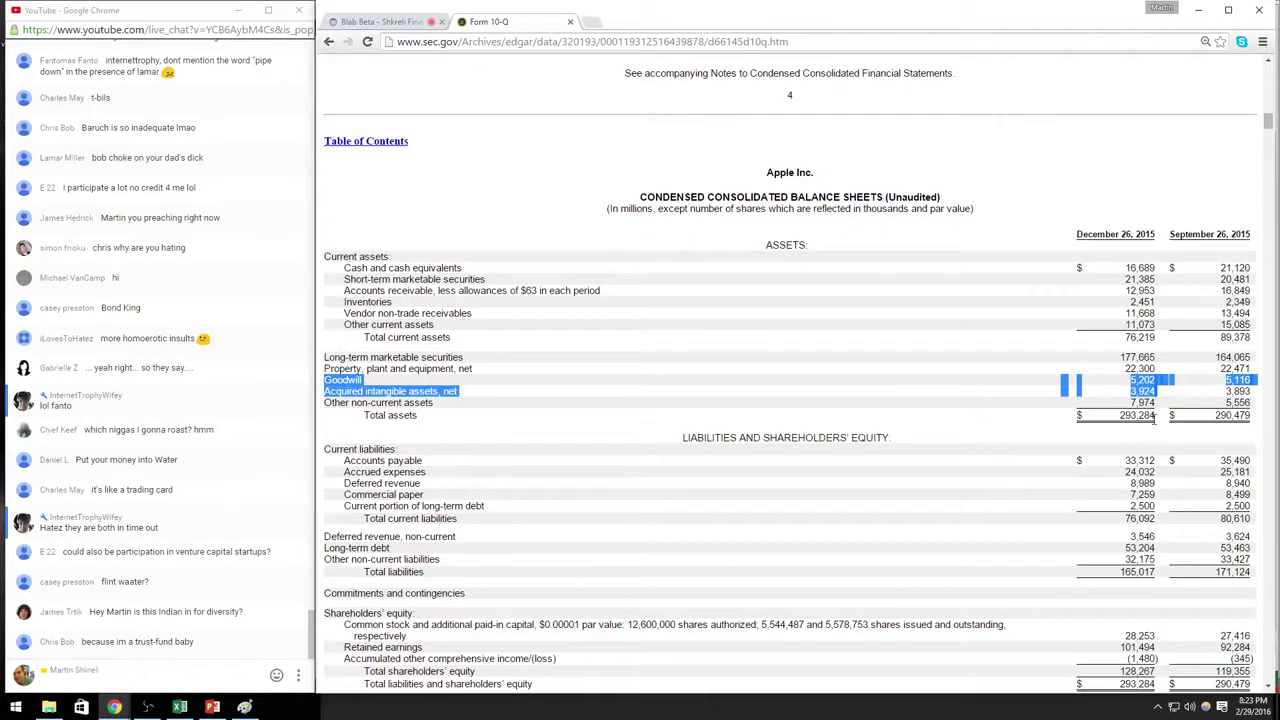
pyautogui.click(1158, 393)
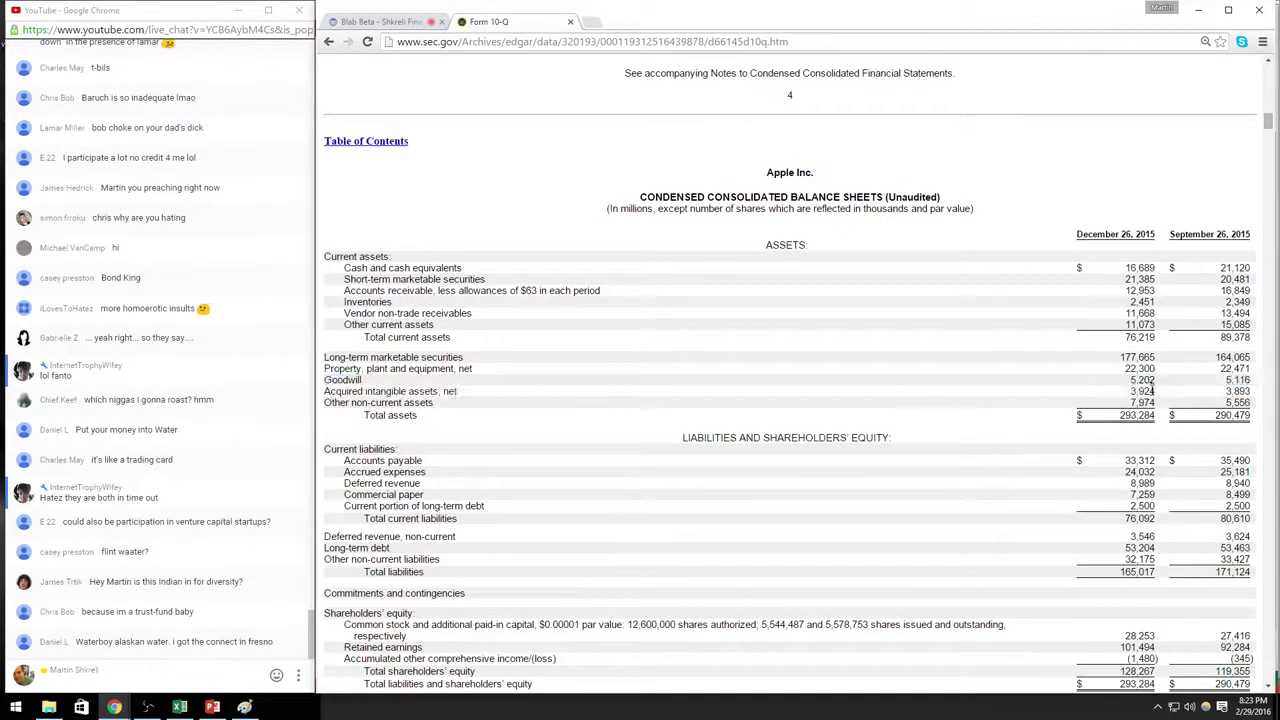
pyautogui.moveTo(1153, 390); pyautogui.dragTo(1123, 383)
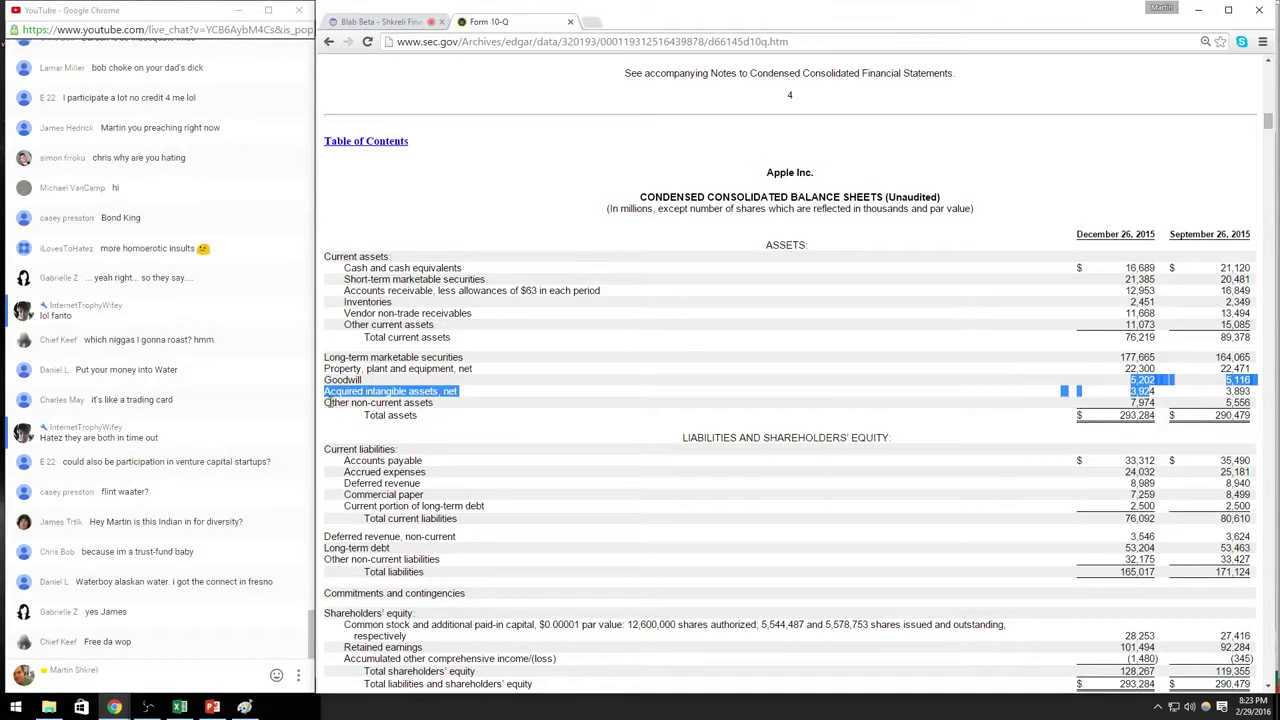
# Step: Highlight the other non-current assets row, compare it with other current assets, and mark up from the total assets amount
pyautogui.moveTo(331, 402); pyautogui.dragTo(1161, 402)
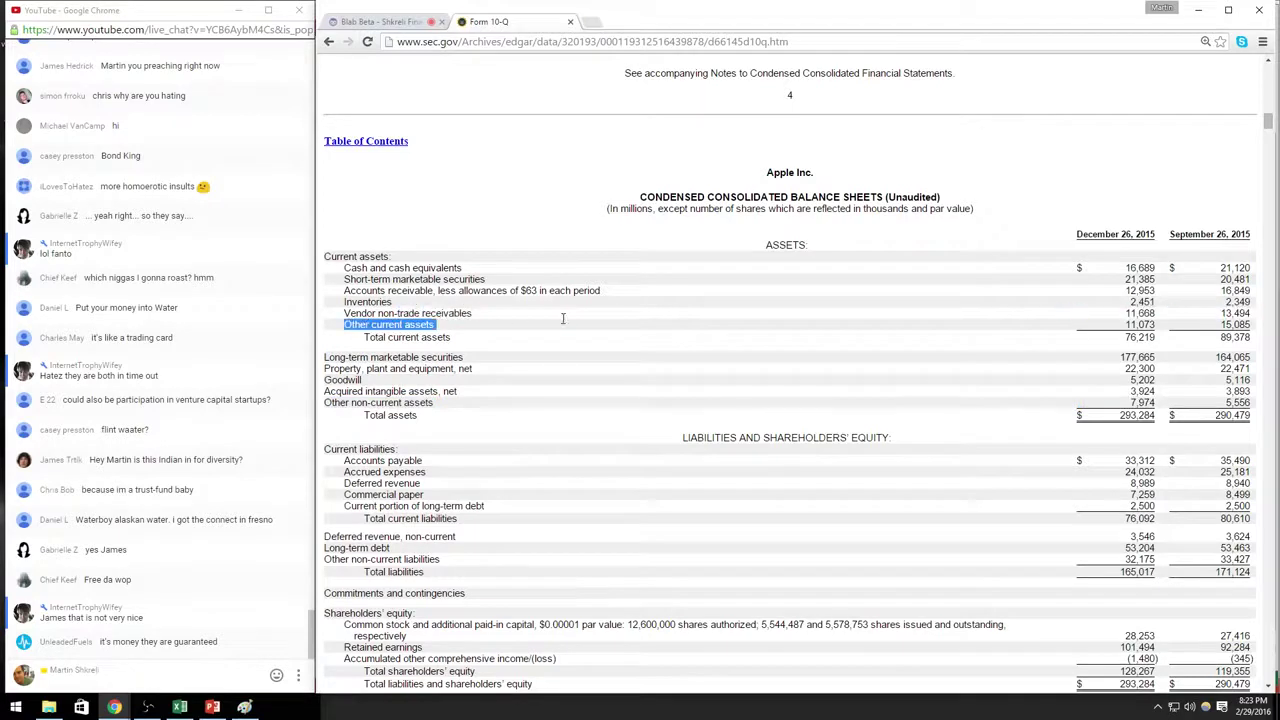
pyautogui.moveTo(326, 402); pyautogui.dragTo(471, 403)
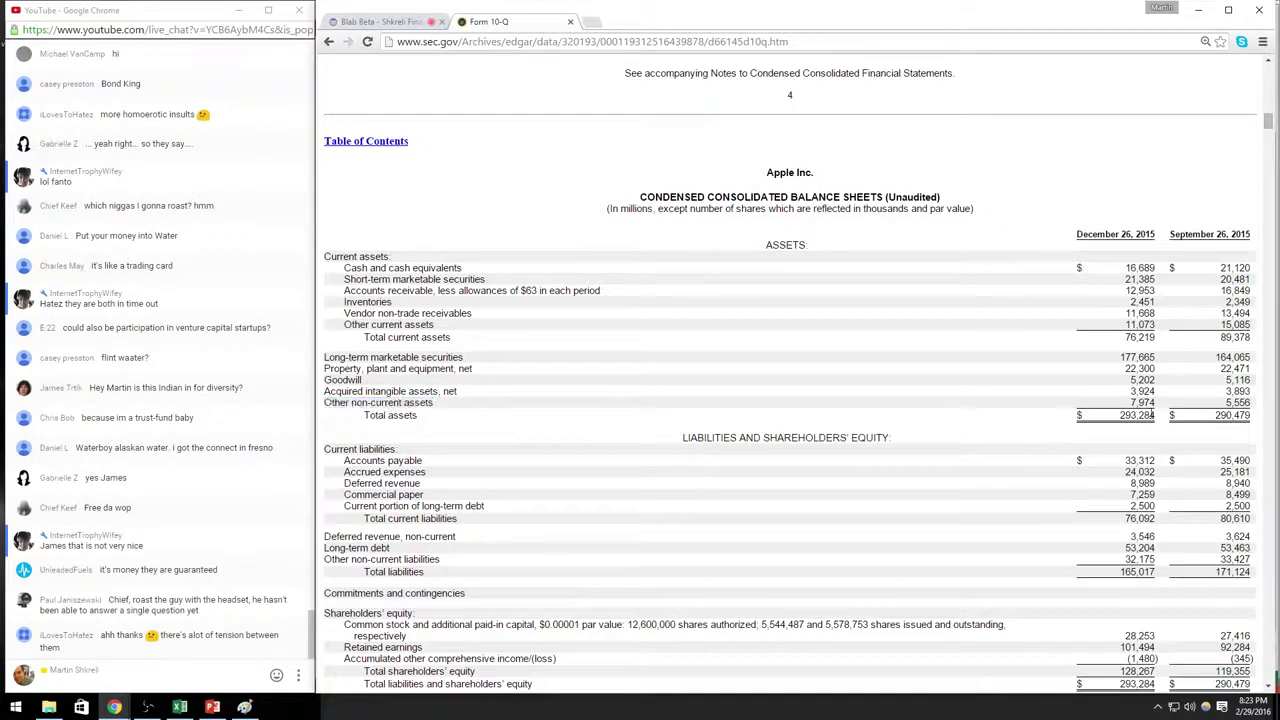
pyautogui.moveTo(1152, 413); pyautogui.dragTo(770, 190)
# Step: Switch to the Paint drawing and review the handwritten Balance Sheet notes on order of liquidity
pyautogui.click(357, 577)
pyautogui.click(244, 707)
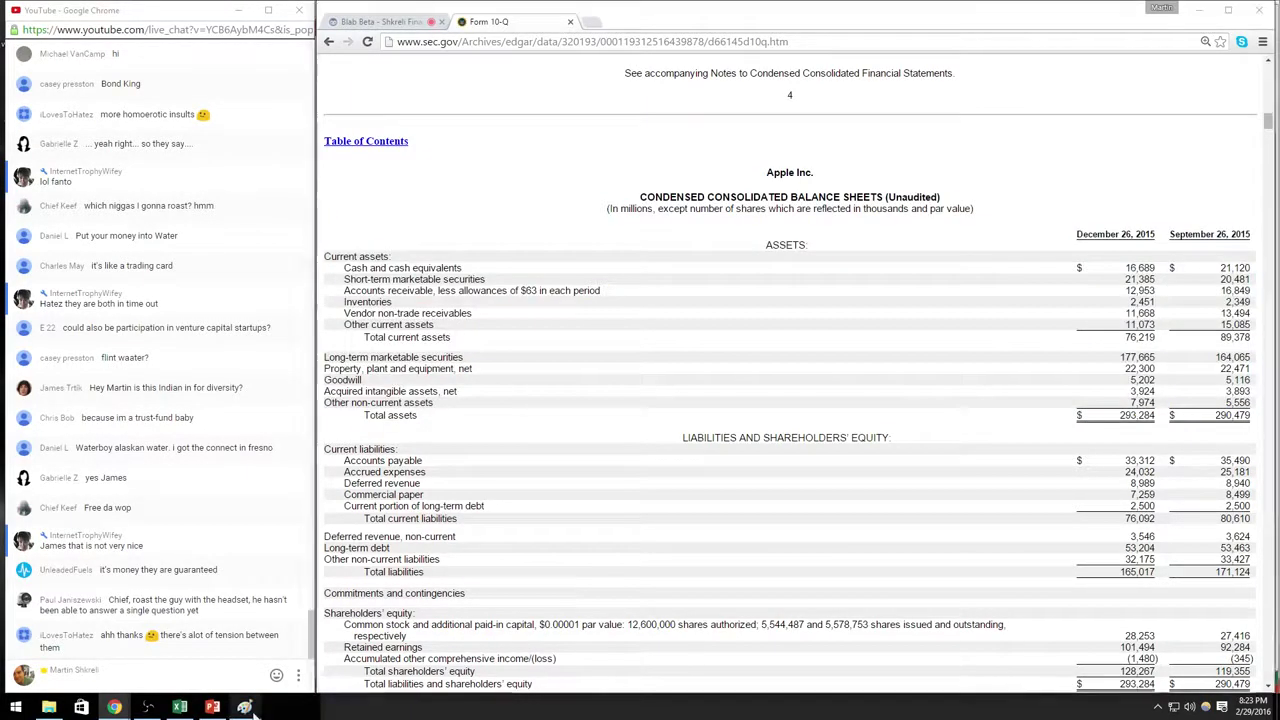
pyautogui.scroll(5, 614, 479)
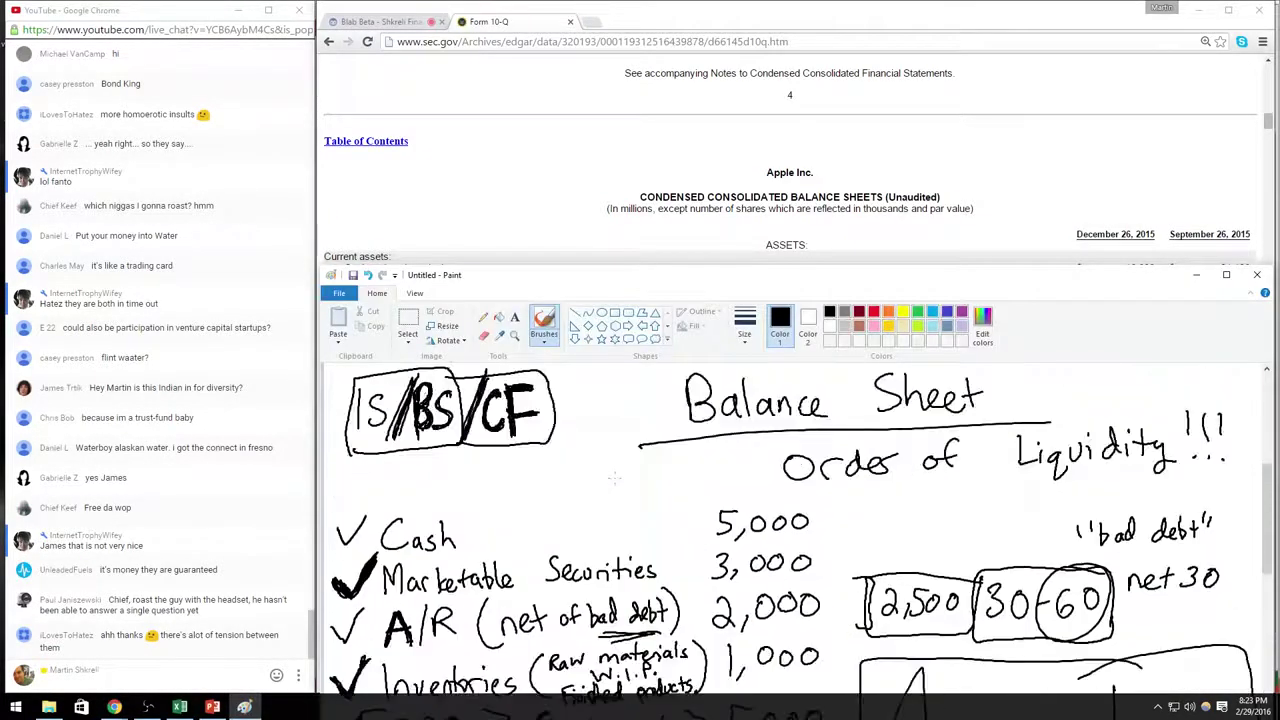
pyautogui.scroll(-5, 614, 479)
pyautogui.scroll(5, 619, 478)
# Step: Check the Blab chat in the browser, return to the Form 10-Q and highlight the December 26, 2015 total assets amount
pyautogui.click(381, 22)
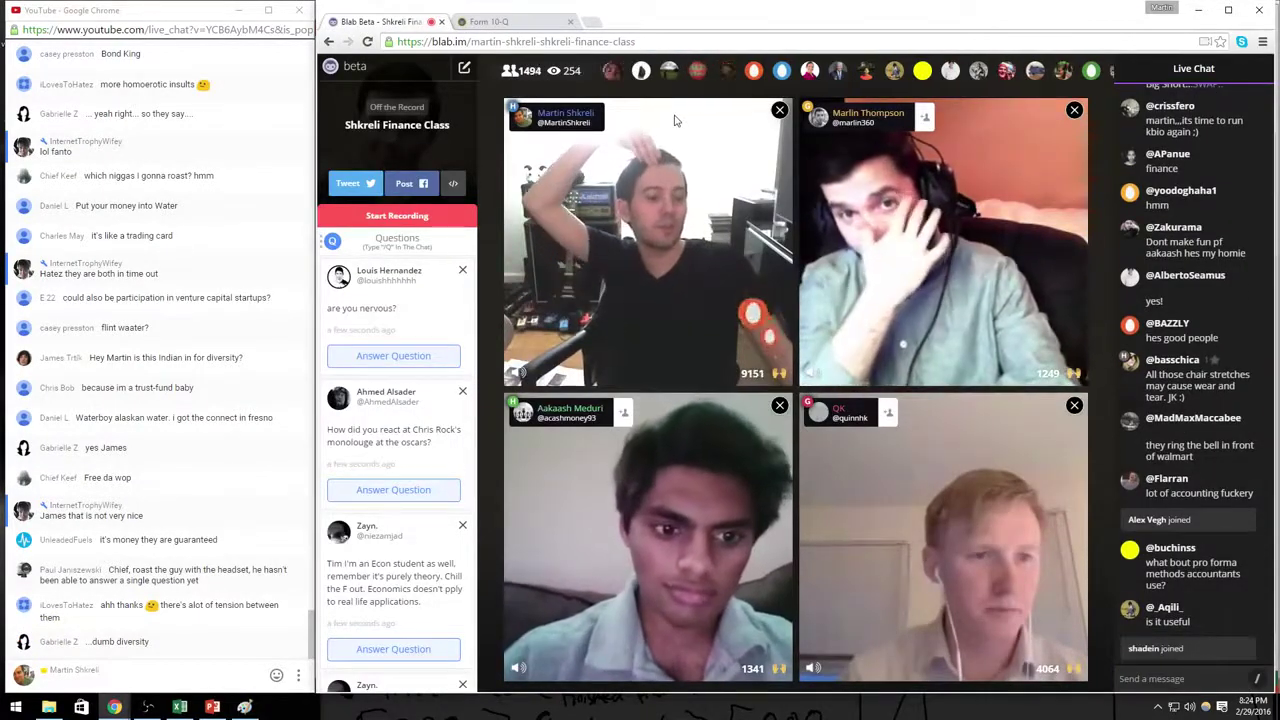
pyautogui.click(1150, 678)
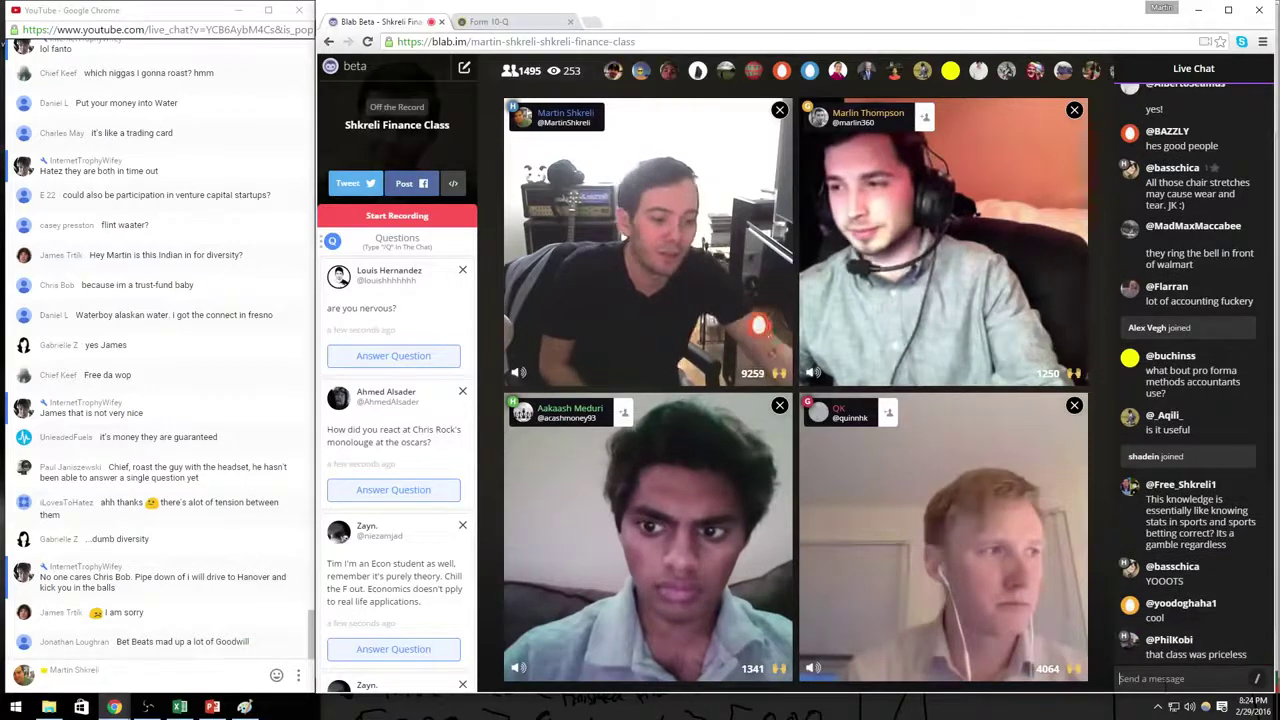
pyautogui.click(498, 23)
pyautogui.scroll(-3, 537, 380)
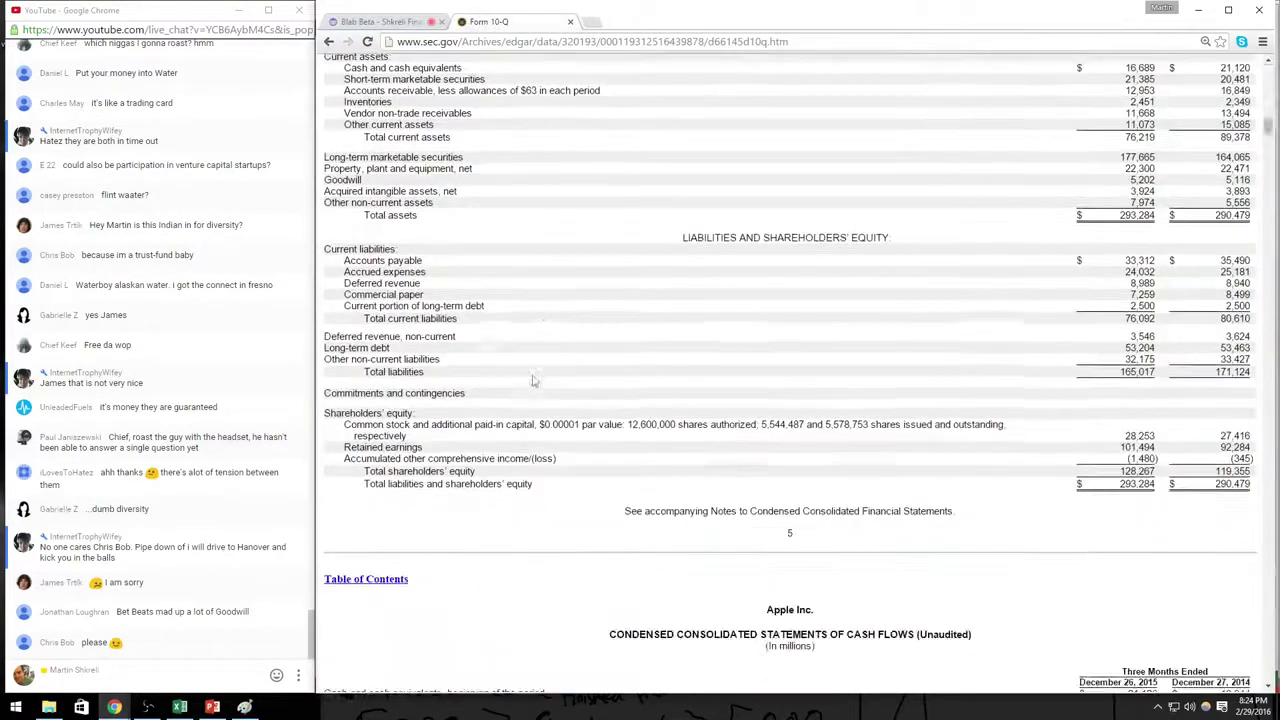
pyautogui.scroll(3, 537, 380)
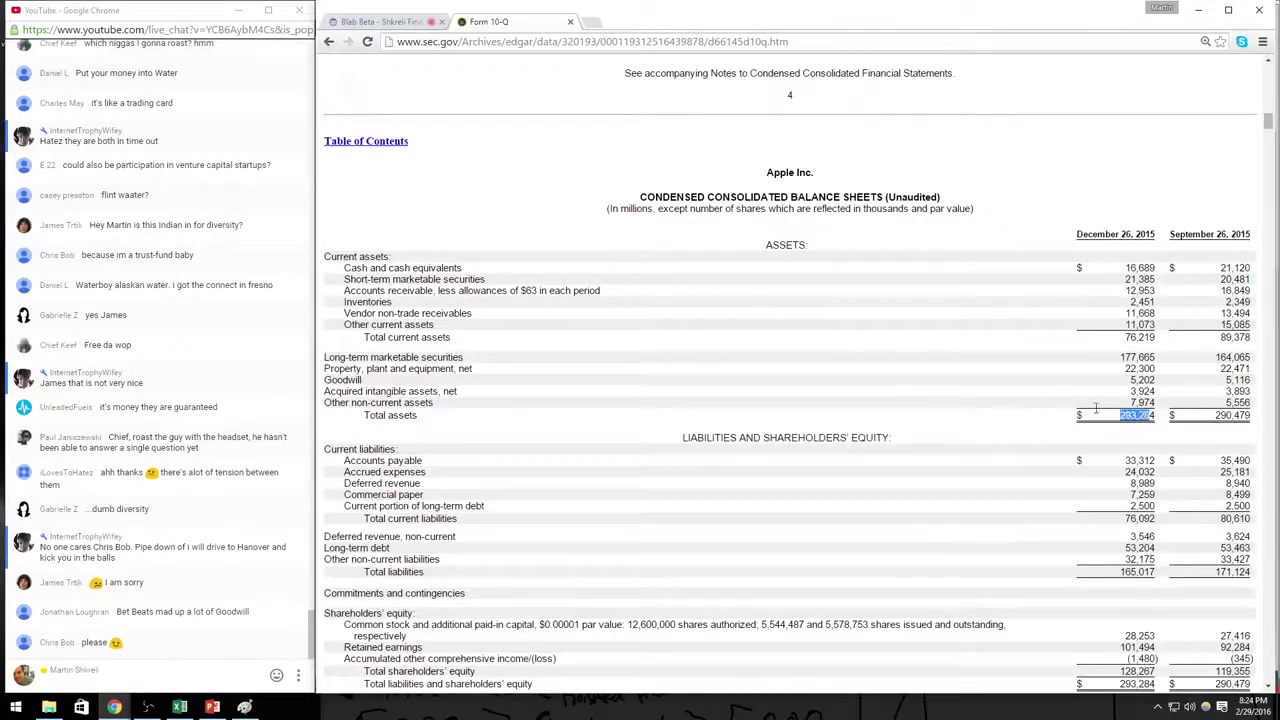
pyautogui.moveTo(1096, 407); pyautogui.dragTo(1158, 414)
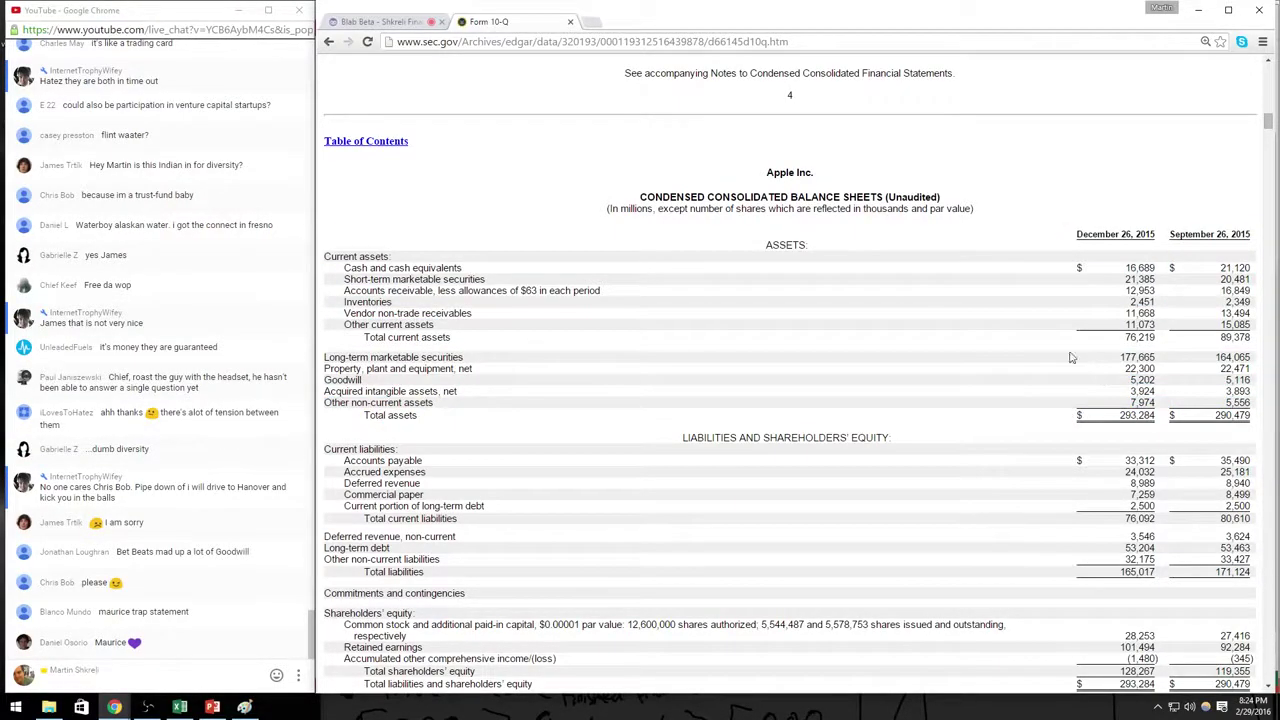
# Step: Review the market cap cell in the AAPL workbook, return to the Form 10-Q and highlight the total assets row
pyautogui.hotkey('alt', 'Tab')
pyautogui.hotkey('alt', 'Tab')
pyautogui.hotkey('alt', 'Tab')
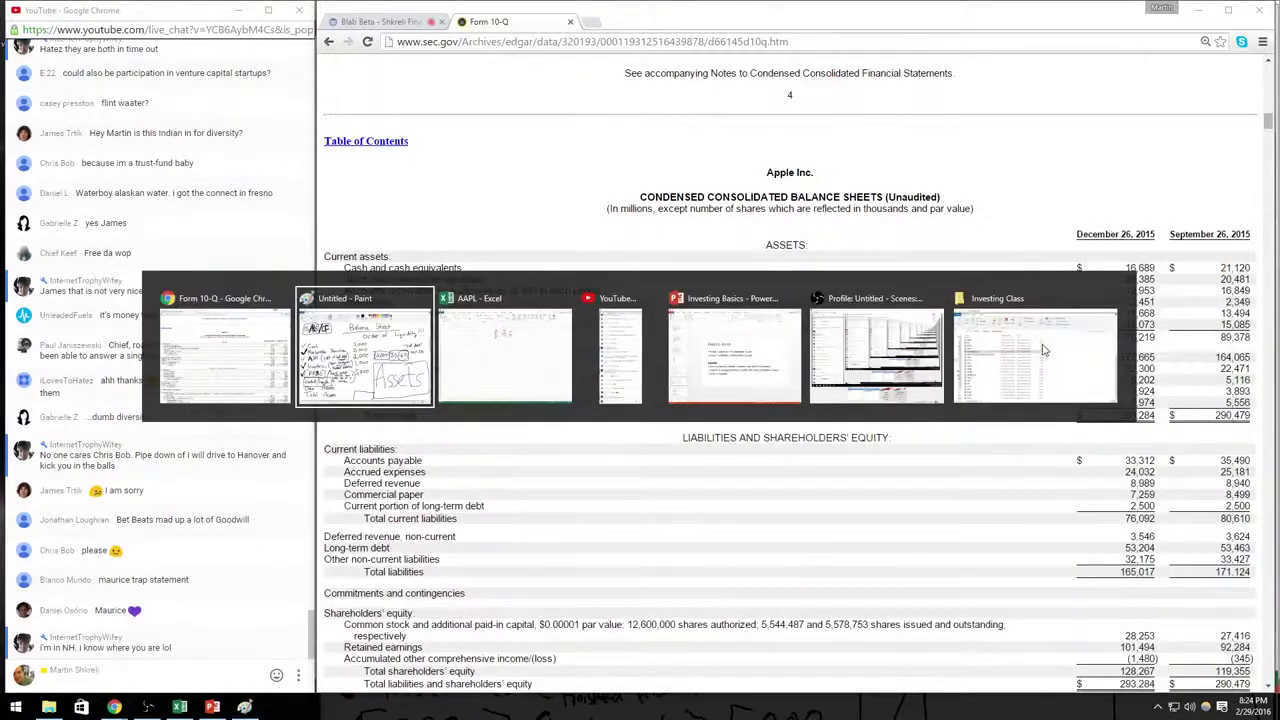
pyautogui.hotkey('alt', 'Tab')
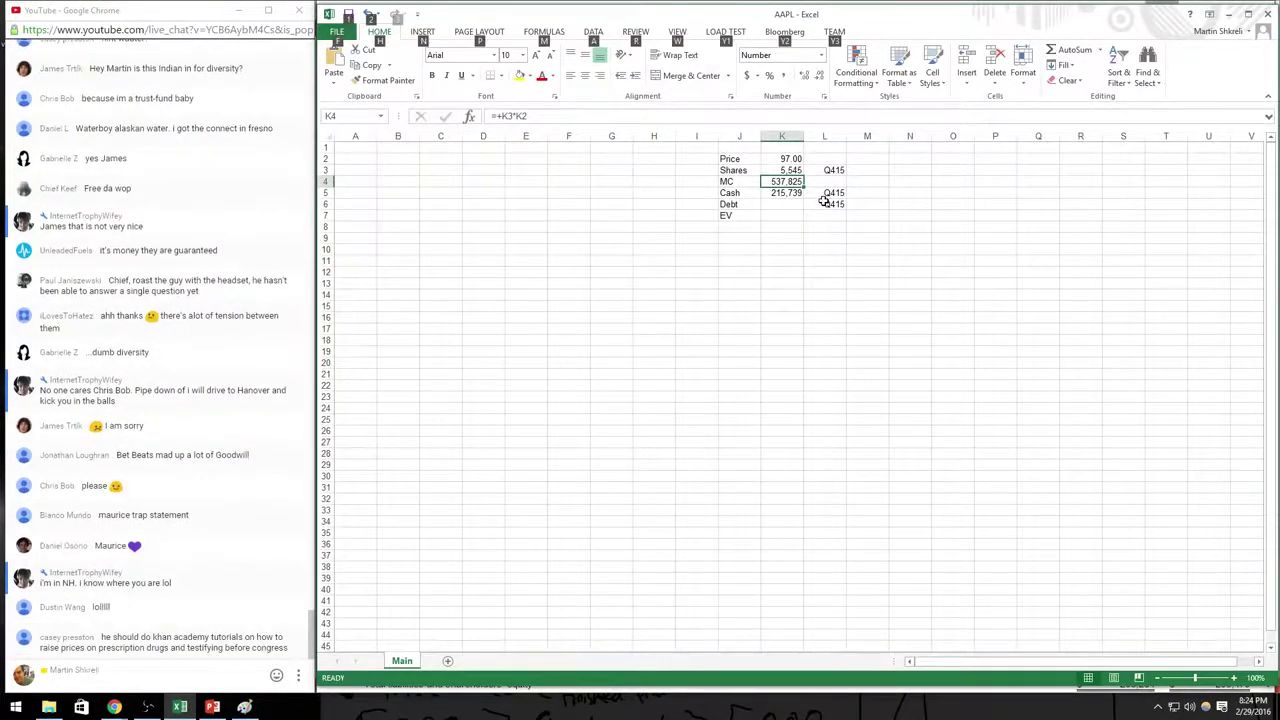
pyautogui.hotkey('alt', 'Tab')
pyautogui.tripleClick(1140, 414)
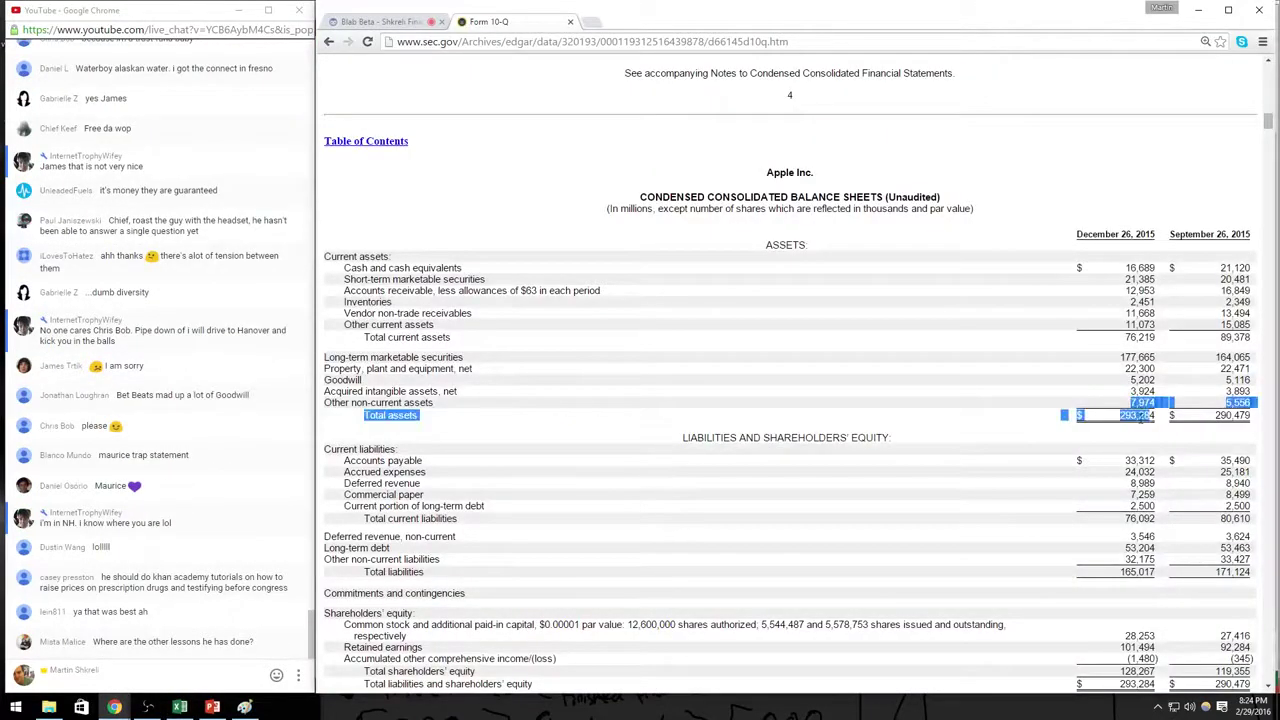
# Step: Clear the total assets highlight, check the Blab page, and return to the Form 10-Q to view the liabilities section
pyautogui.click(1140, 414)
pyautogui.hotkey('ctrl', 'Tab')
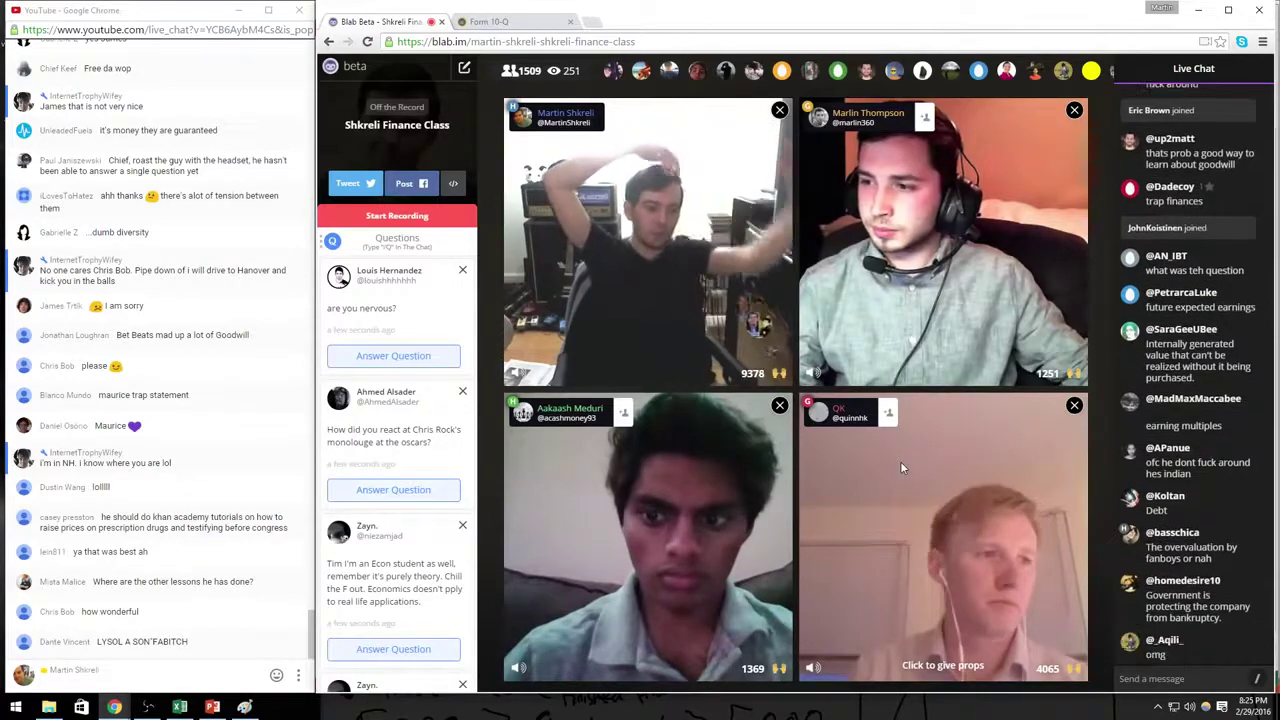
pyautogui.click(524, 20)
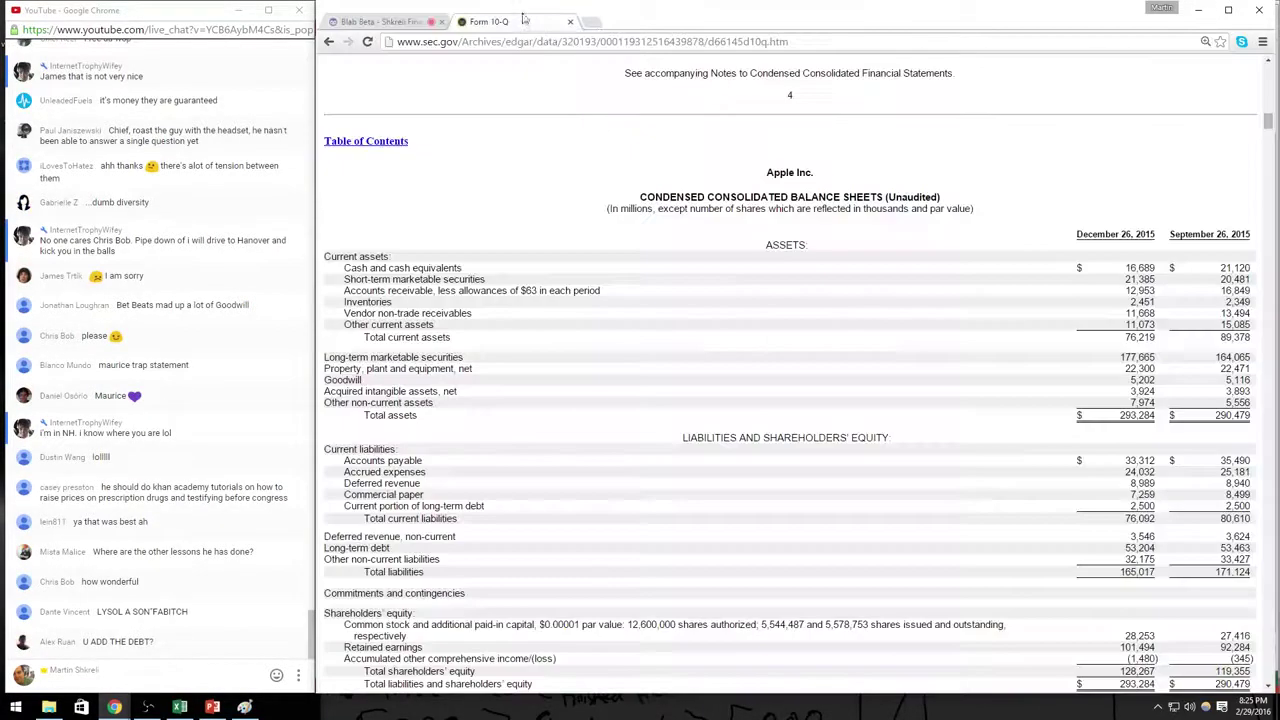
pyautogui.scroll(-2, 710, 326)
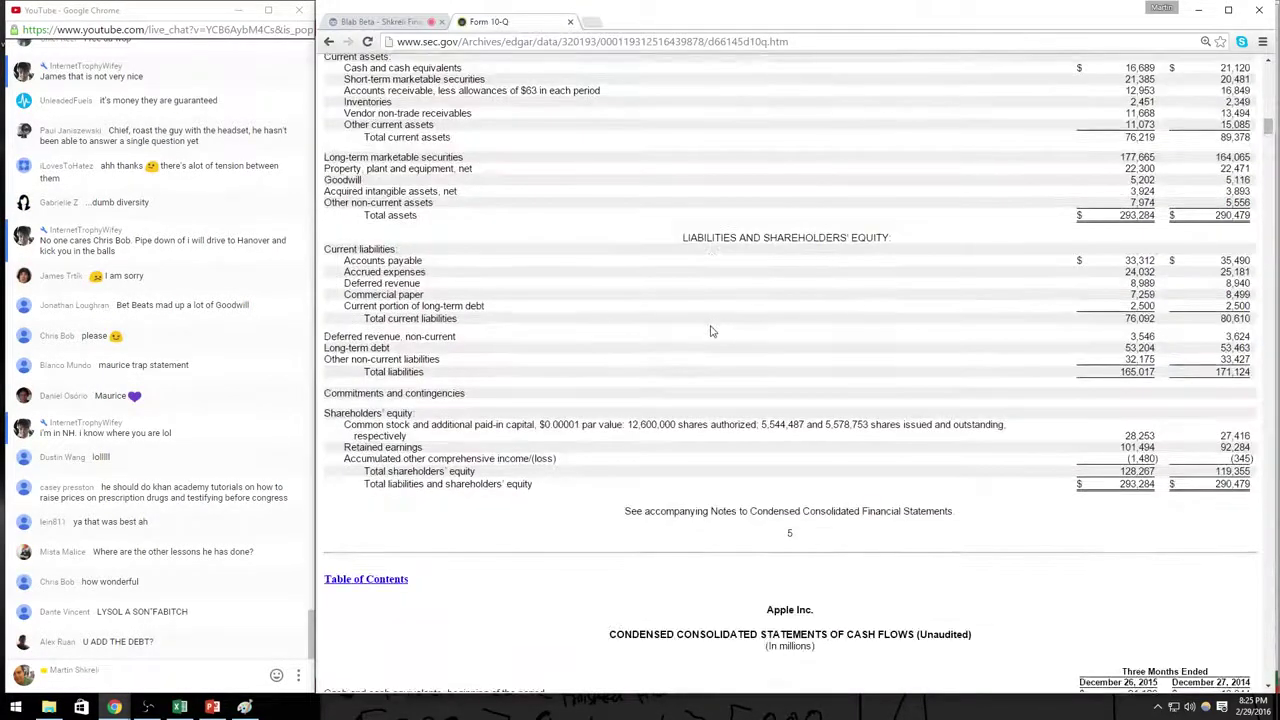
pyautogui.scroll(-1, 710, 331)
# Step: Switch to the Paint drawing and handwrite "Accounts Payable:" in the blank area below the existing notes
pyautogui.hotkey('alt', 'Tab')
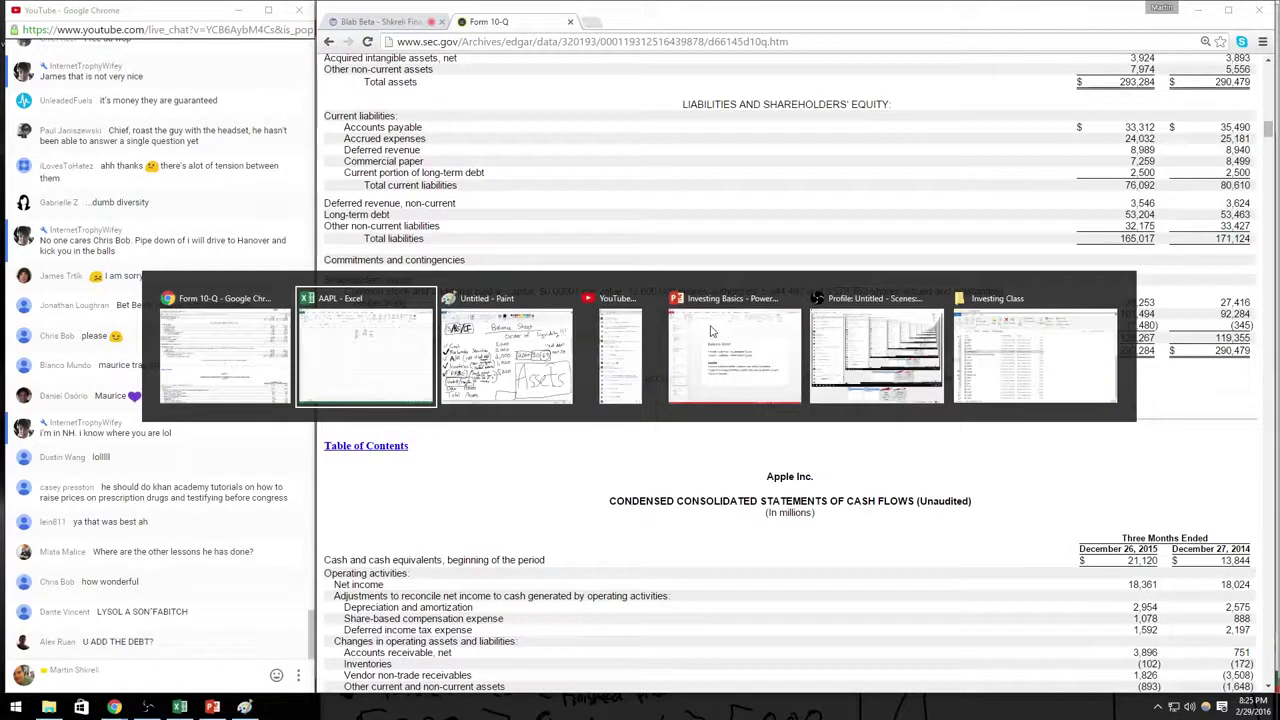
pyautogui.hotkey('alt', 'Tab')
pyautogui.scroll(-10, 735, 455)
pyautogui.scroll(-5, 735, 455)
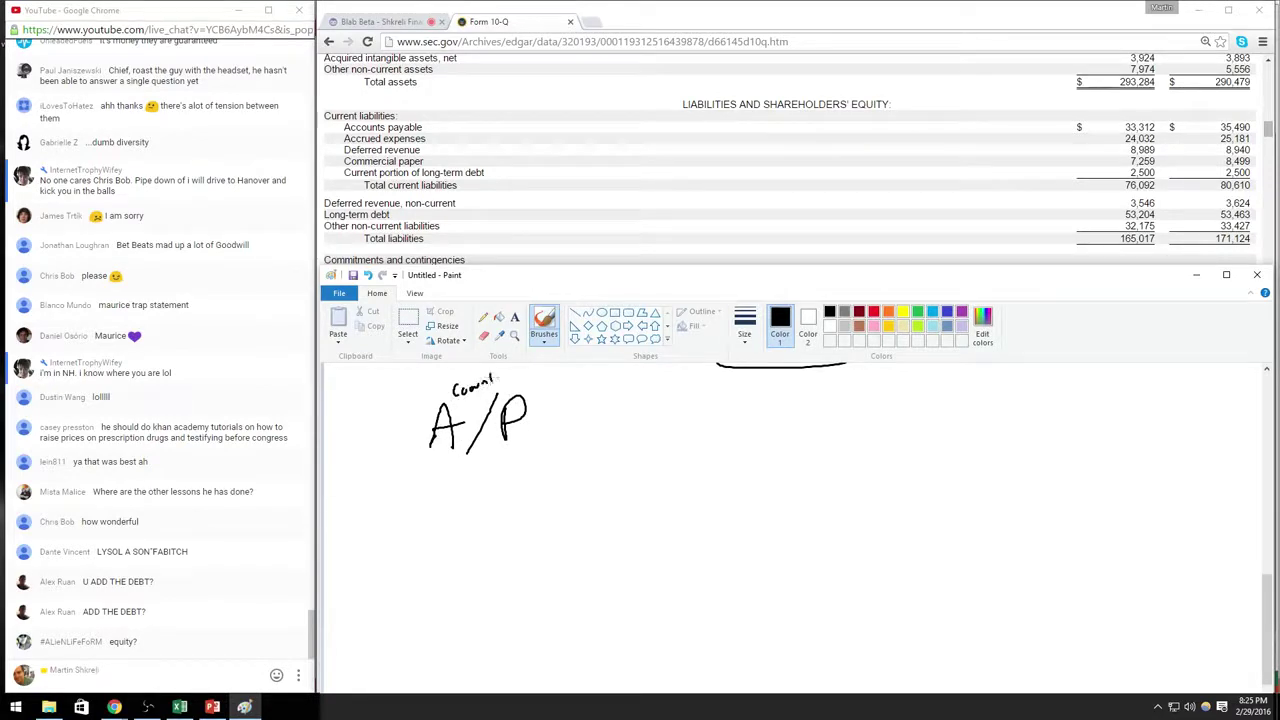
pyautogui.moveTo(533, 410)
pyautogui.mouseDown()
pyautogui.moveTo(518, 432)
pyautogui.moveTo(556, 428)
pyautogui.mouseUp()
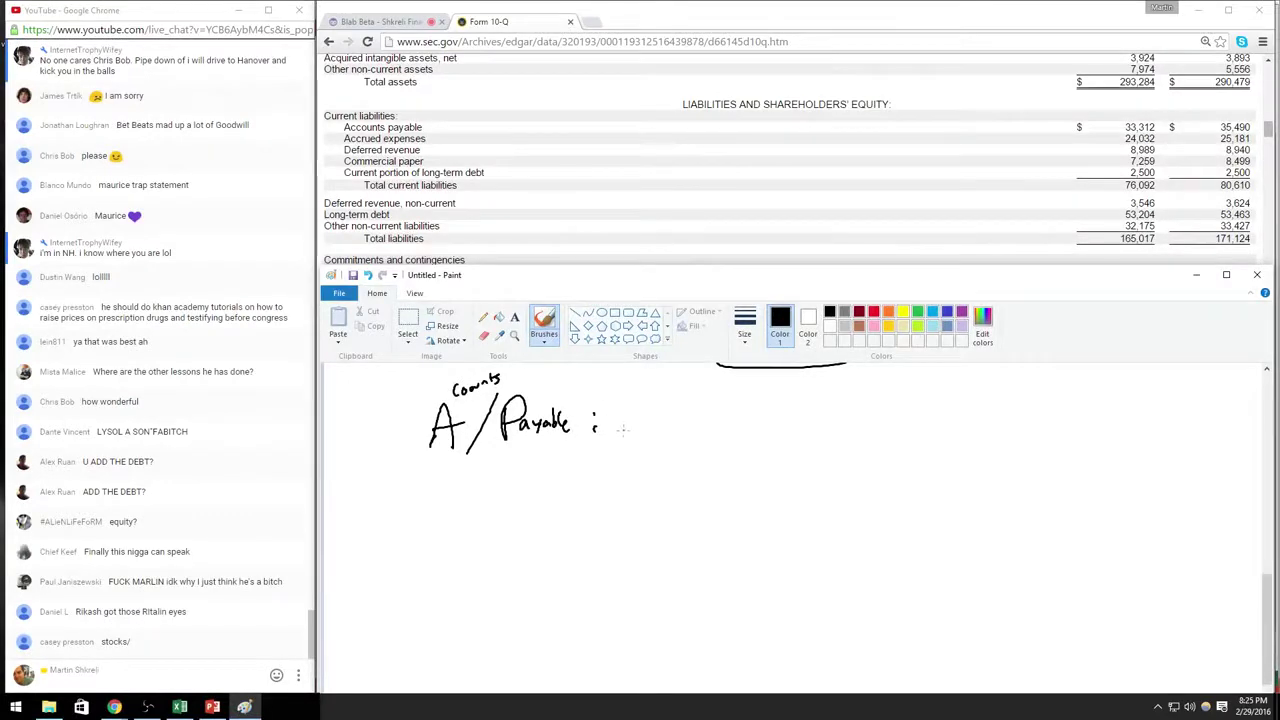
# Step: Switch to the Blab chat in the browser, view the profile of the latest commenter, and close it
pyautogui.hotkey('alt', 'Tab')
pyautogui.hotkey('ctrl', 'Tab')
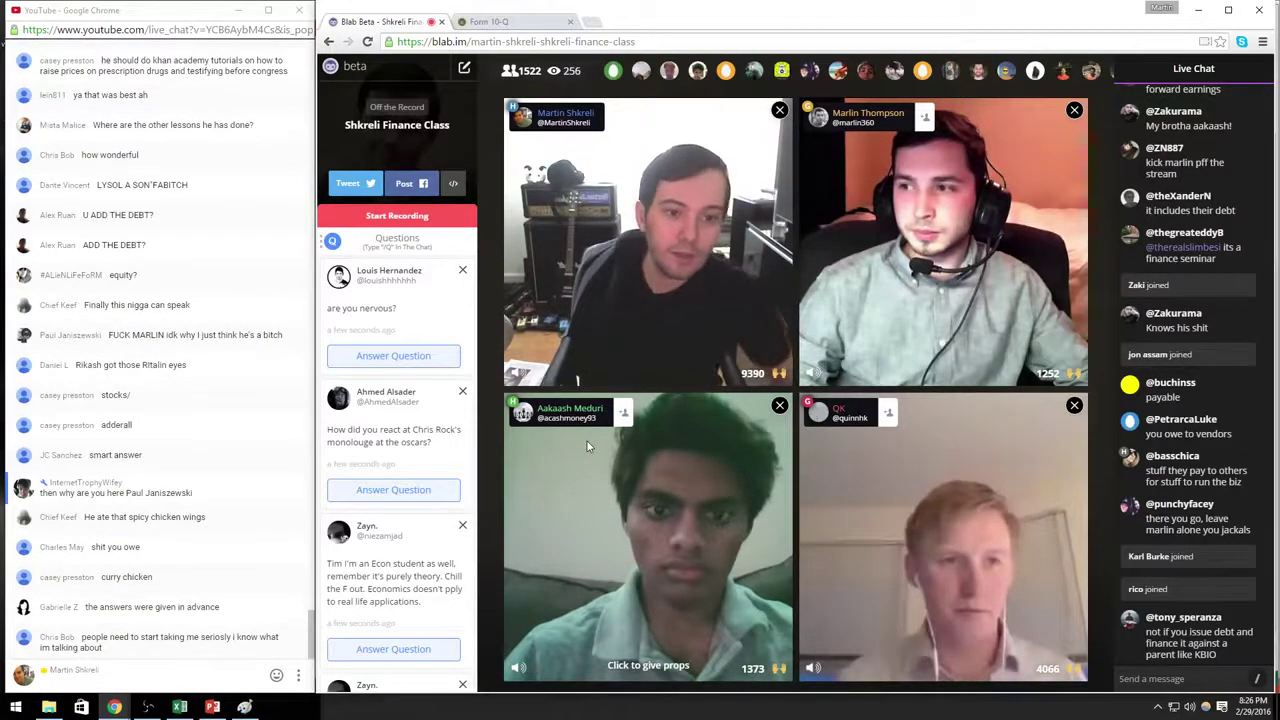
pyautogui.click(1186, 618)
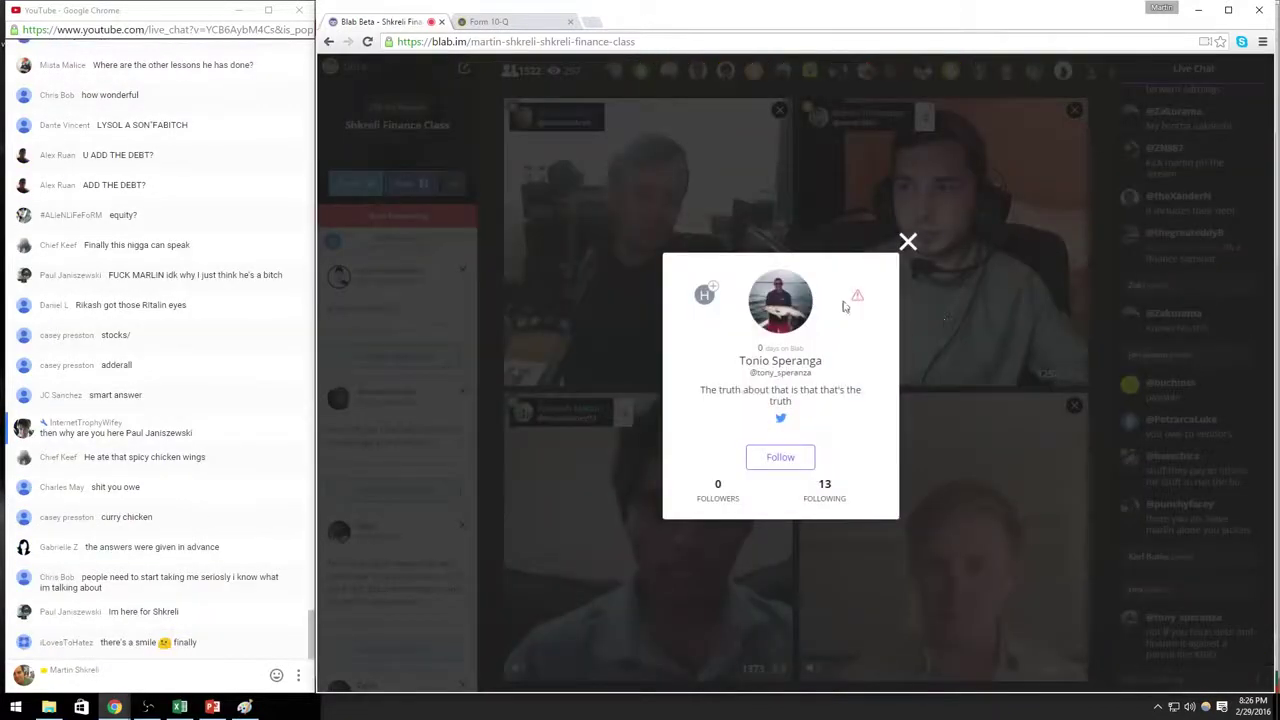
pyautogui.click(908, 242)
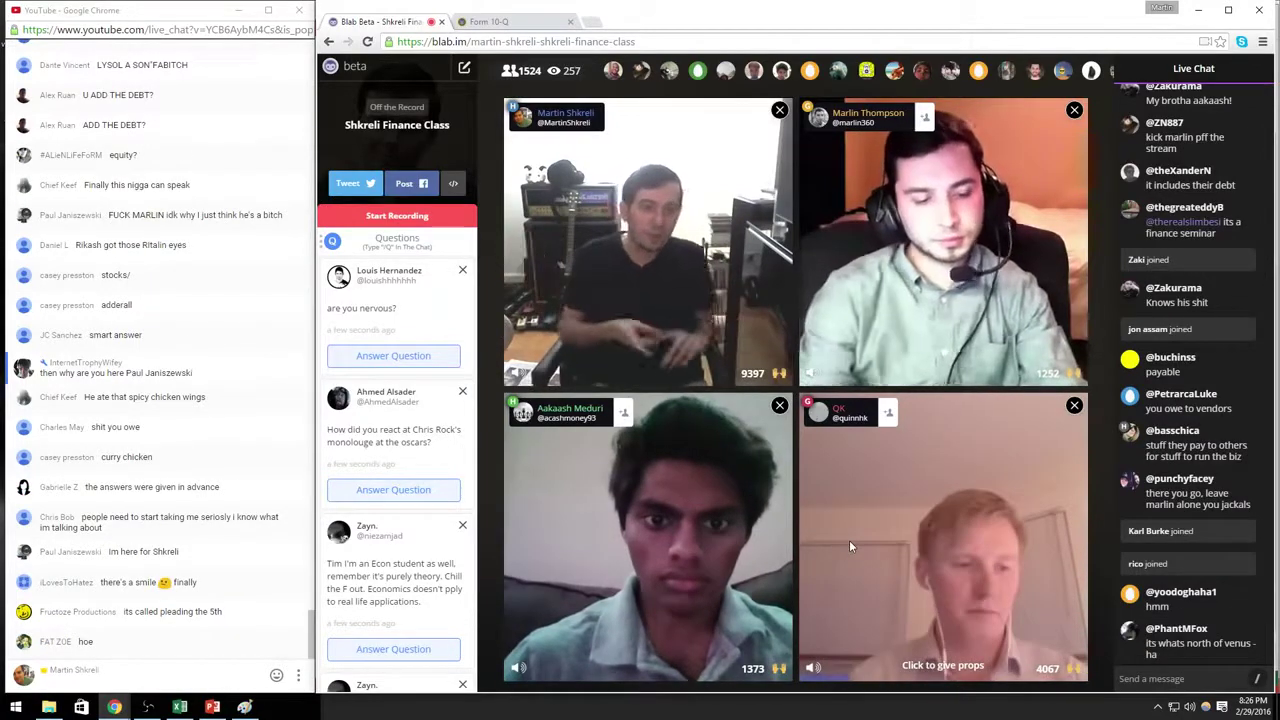
# Step: Return to Paint, handwrite a boxed 25,000 beside the Accounts Payable note, and draw a box around "Payable"
pyautogui.hotkey('alt', 'Tab')
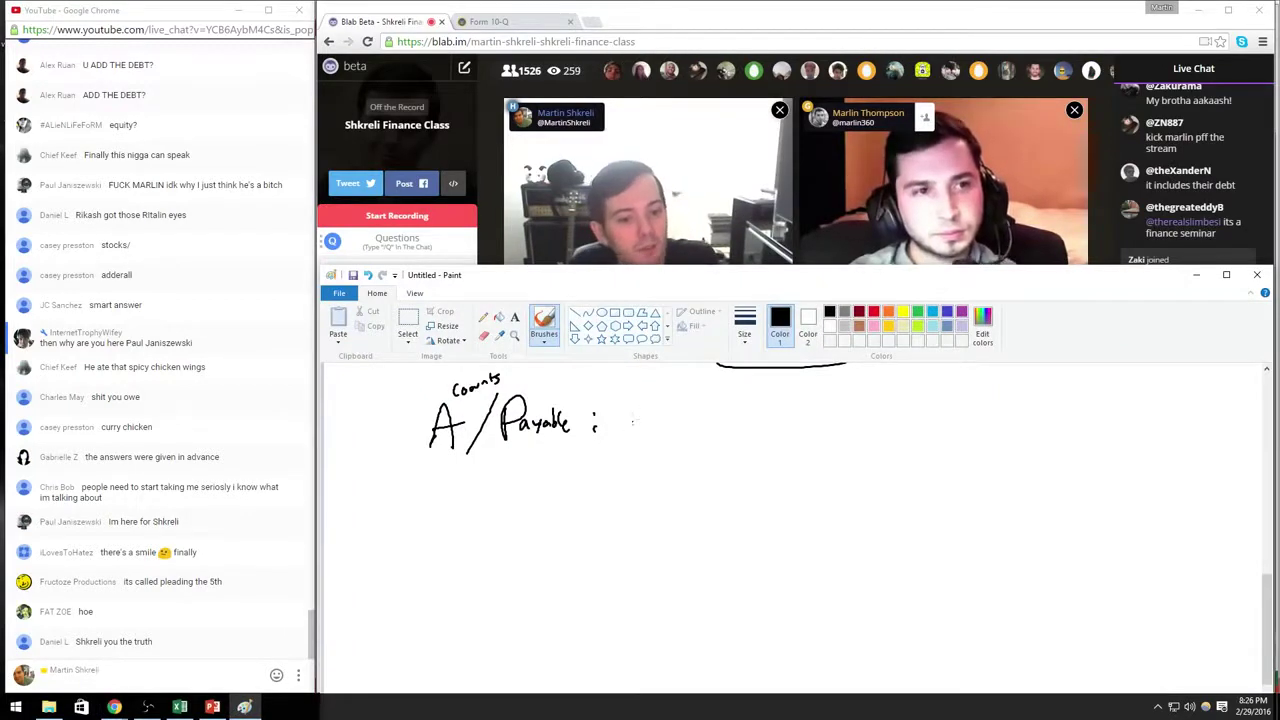
pyautogui.moveTo(704, 404)
pyautogui.mouseDown()
pyautogui.moveTo(688, 430)
pyautogui.moveTo(727, 407)
pyautogui.mouseUp()
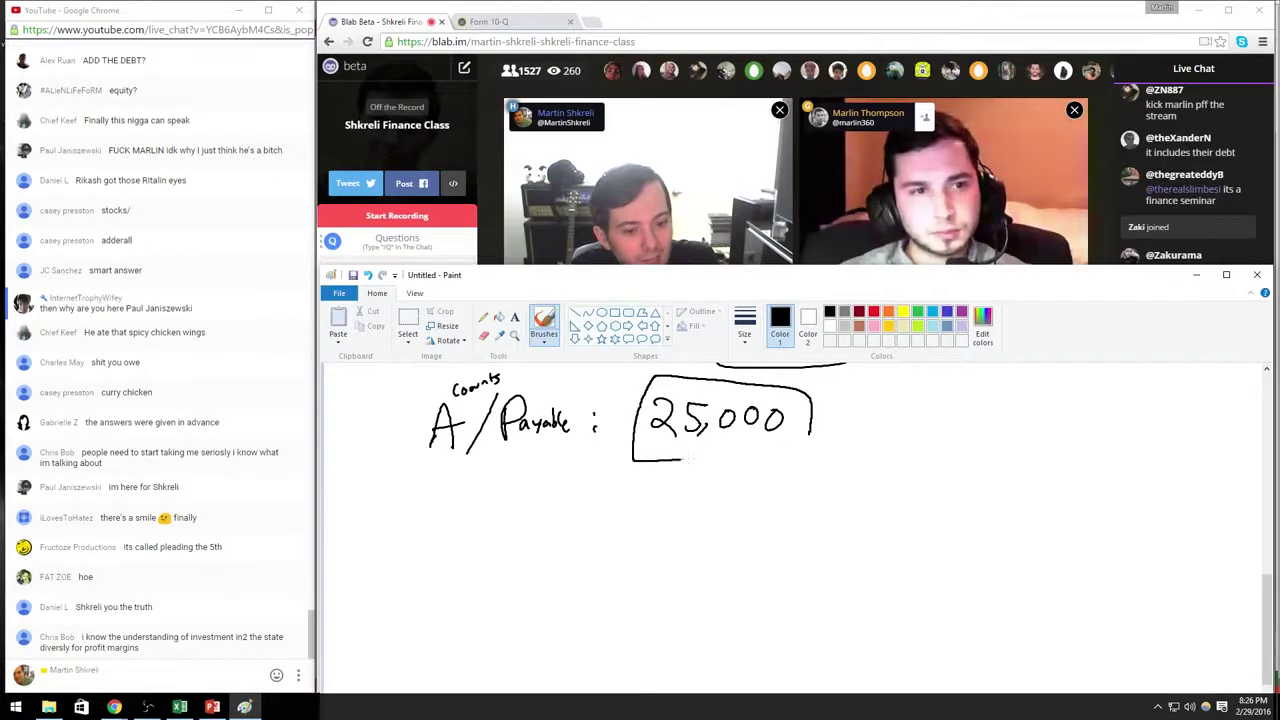
pyautogui.moveTo(812, 432); pyautogui.dragTo(806, 452)
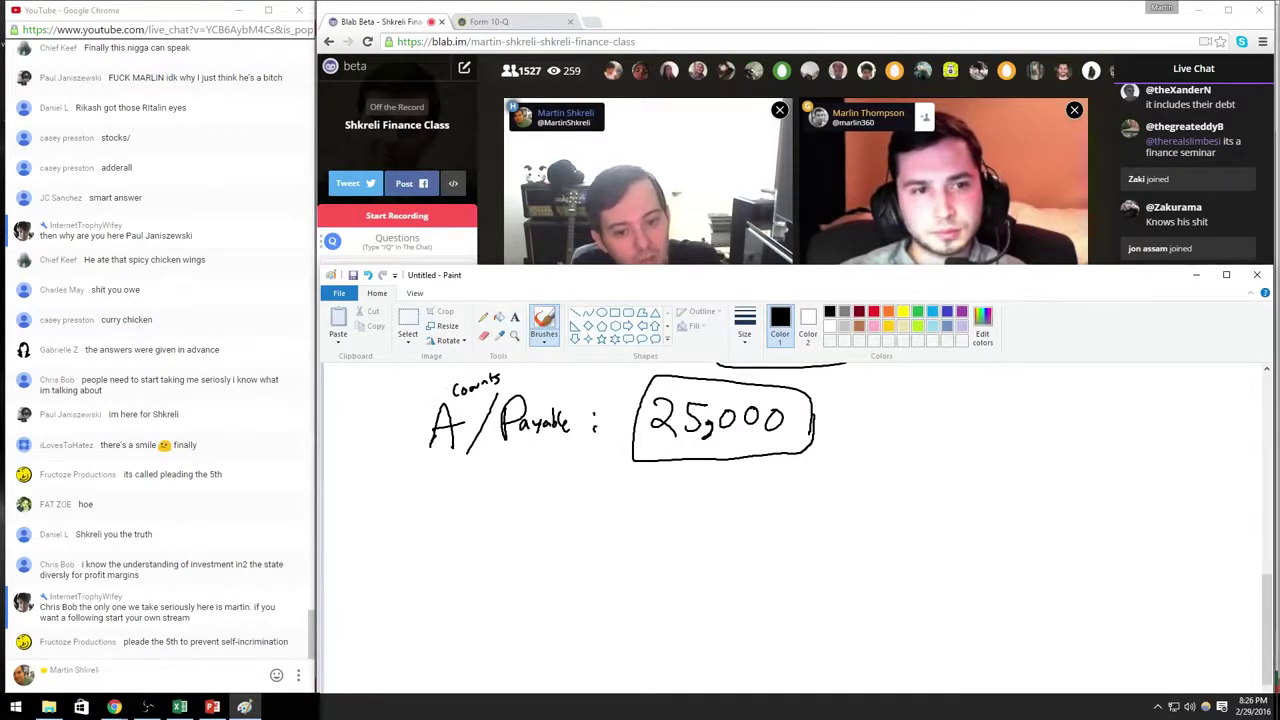
pyautogui.moveTo(490, 450); pyautogui.dragTo(580, 404)
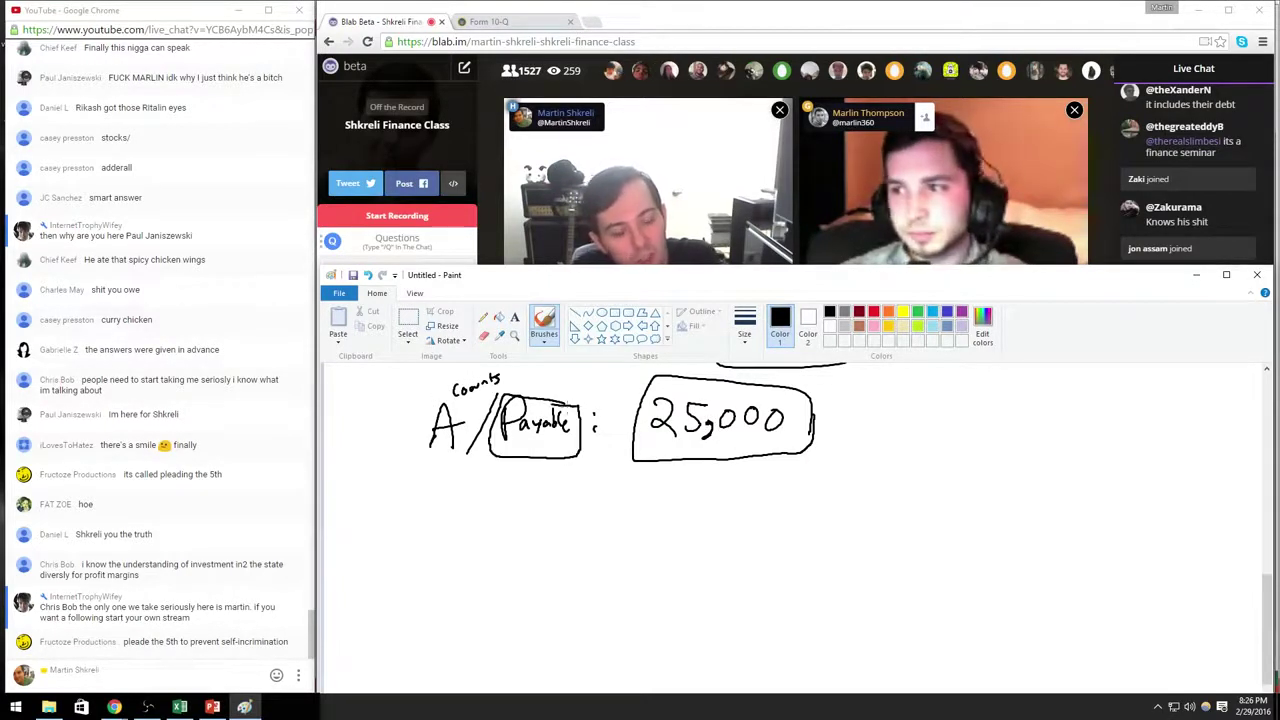
# Step: Check the Blab chat in the browser and bring up the Form 10-Q's current liabilities
pyautogui.hotkey('alt', 'Tab')
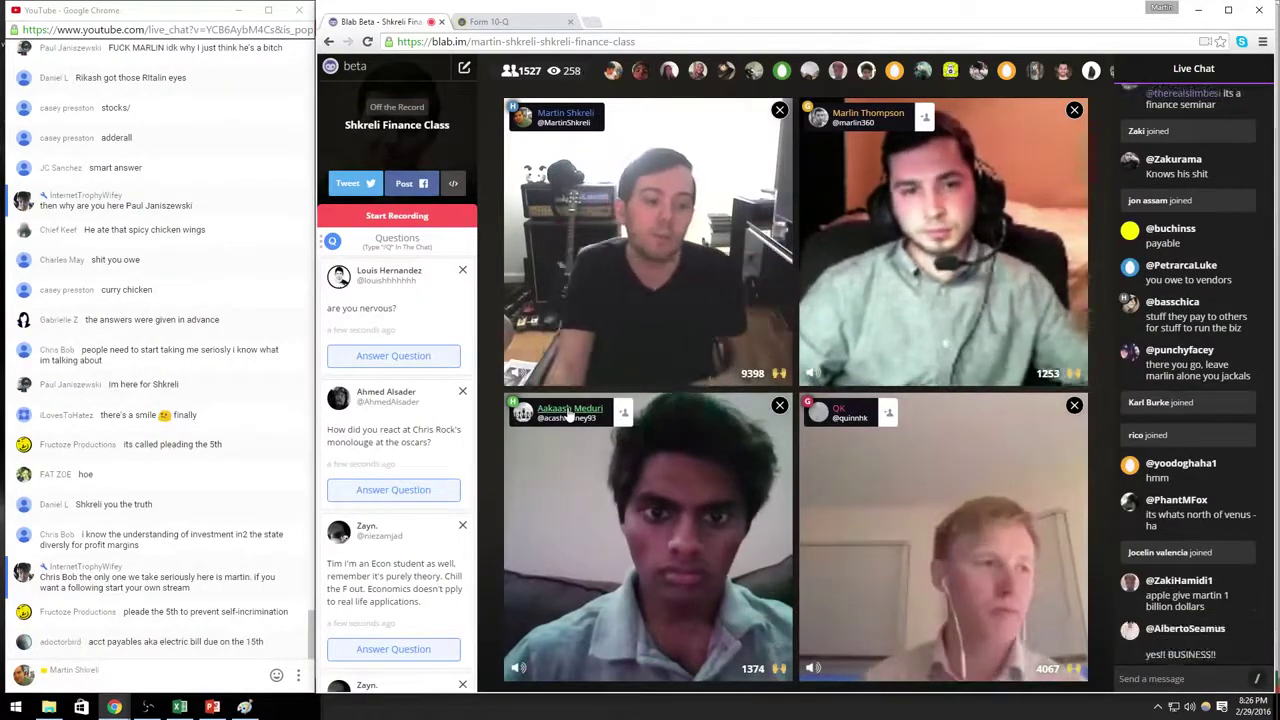
pyautogui.hotkey('alt', 'Tab')
pyautogui.hotkey('alt', 'Tab')
pyautogui.press('Tab')
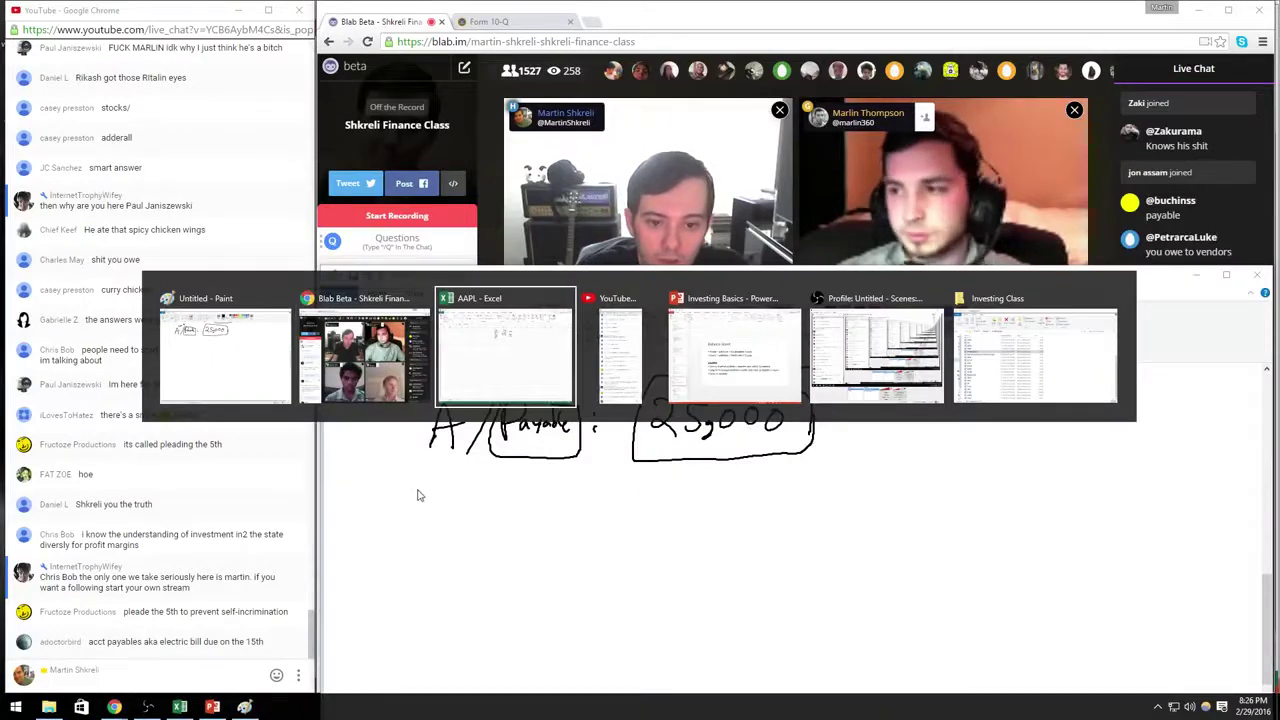
pyautogui.hotkey('shift', 'Tab')
pyautogui.hotkey('ctrl', 'Tab')
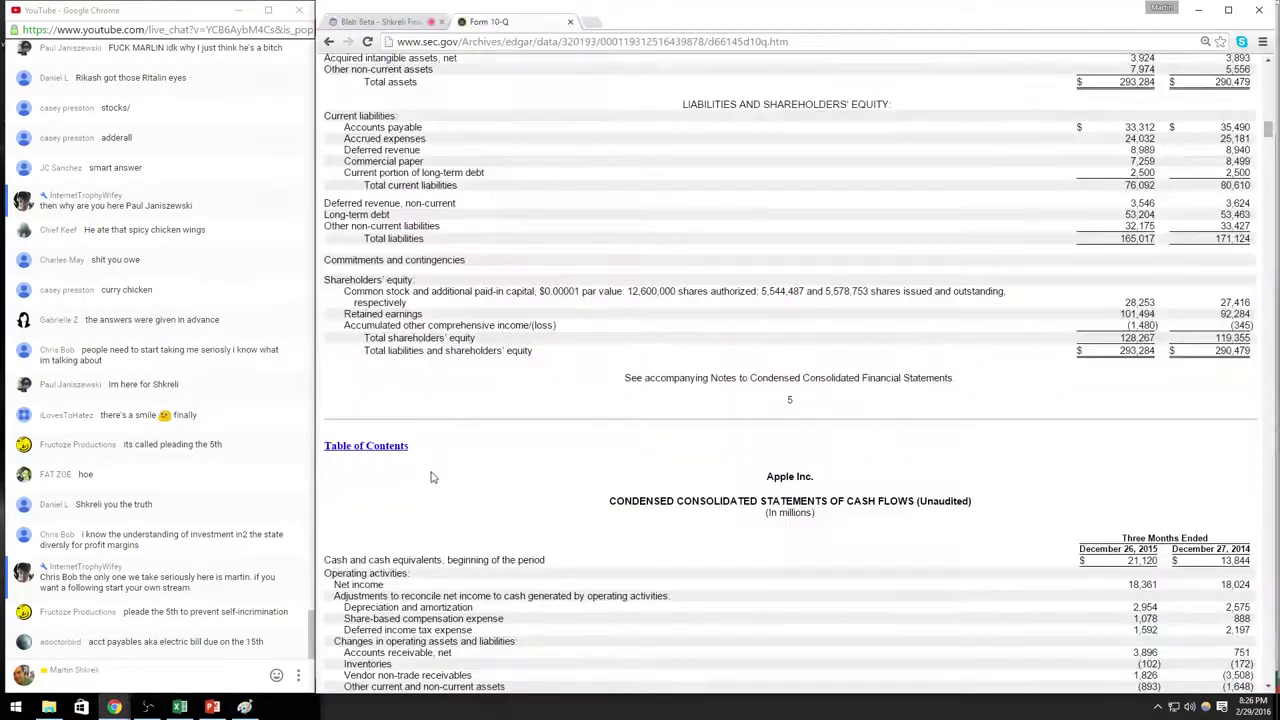
# Step: Handwrite "Accrued Expense: 24,032" under the Accounts Payable note in Paint and draw boxes around both words of the label
pyautogui.hotkey('alt', 'Tab')
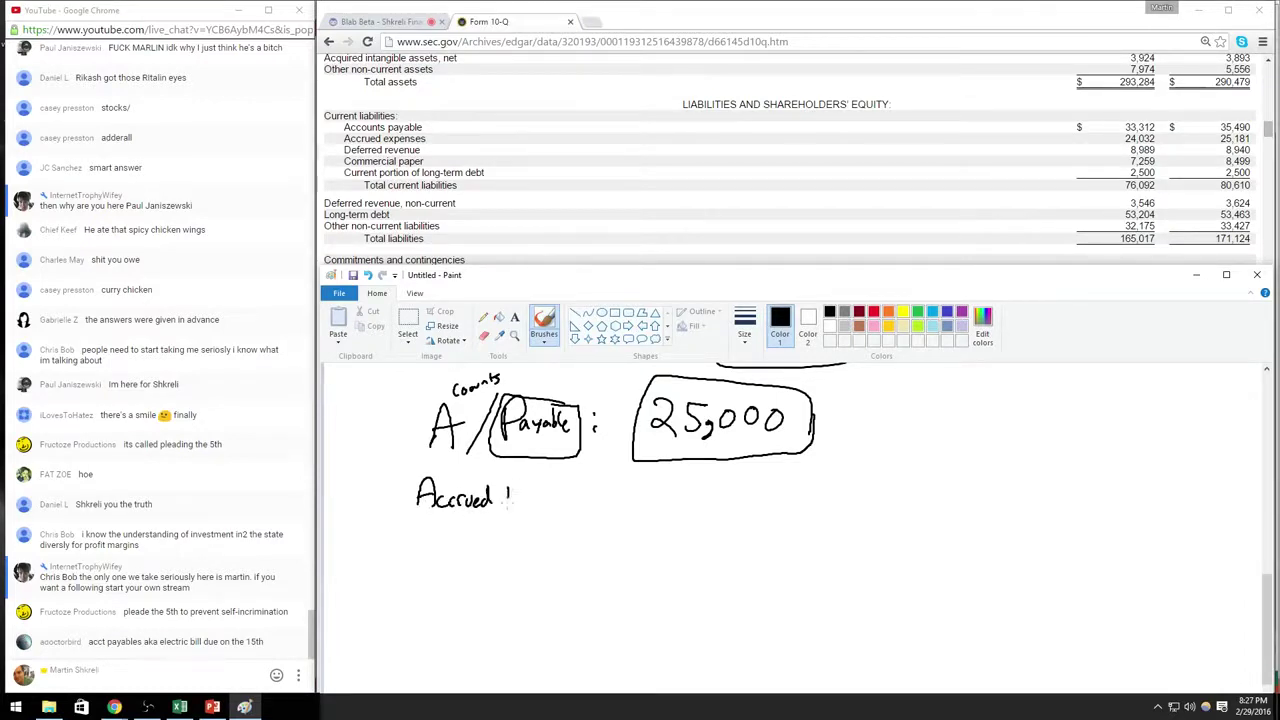
pyautogui.moveTo(546, 494); pyautogui.dragTo(563, 504)
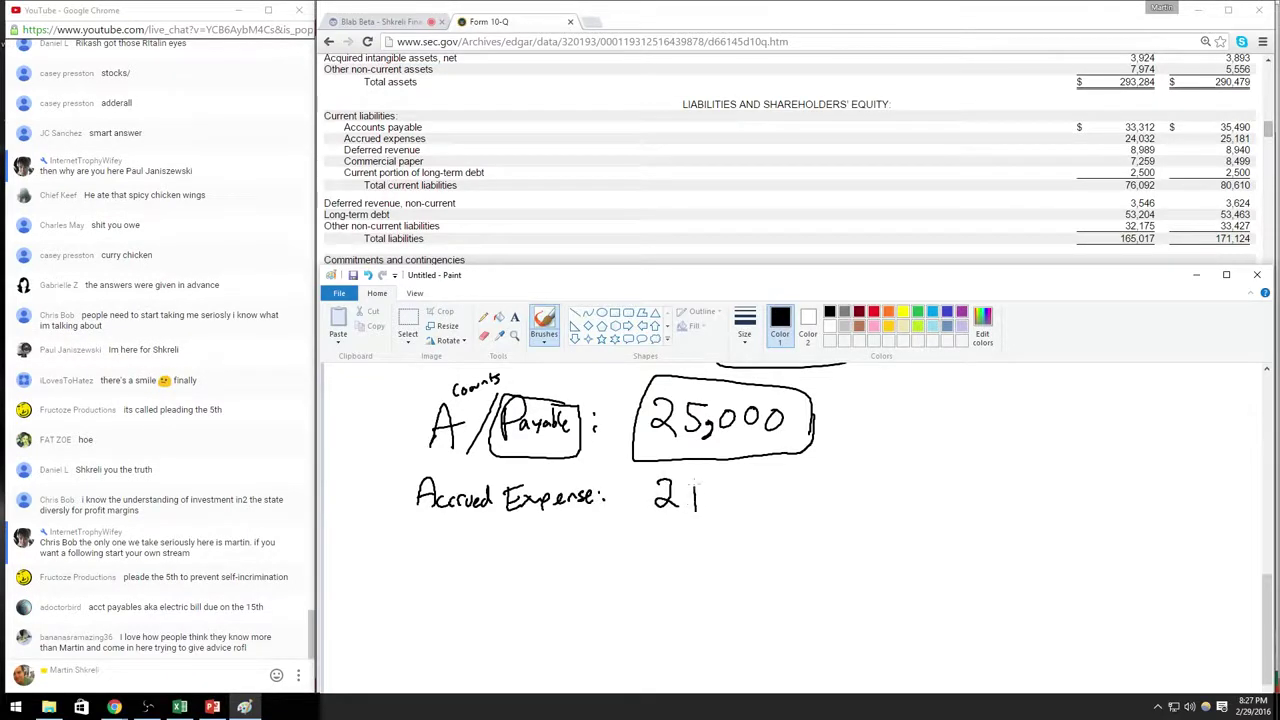
pyautogui.moveTo(735, 478); pyautogui.dragTo(733, 480)
pyautogui.moveTo(746, 483)
pyautogui.mouseDown()
pyautogui.moveTo(746, 508)
pyautogui.moveTo(731, 488)
pyautogui.mouseUp()
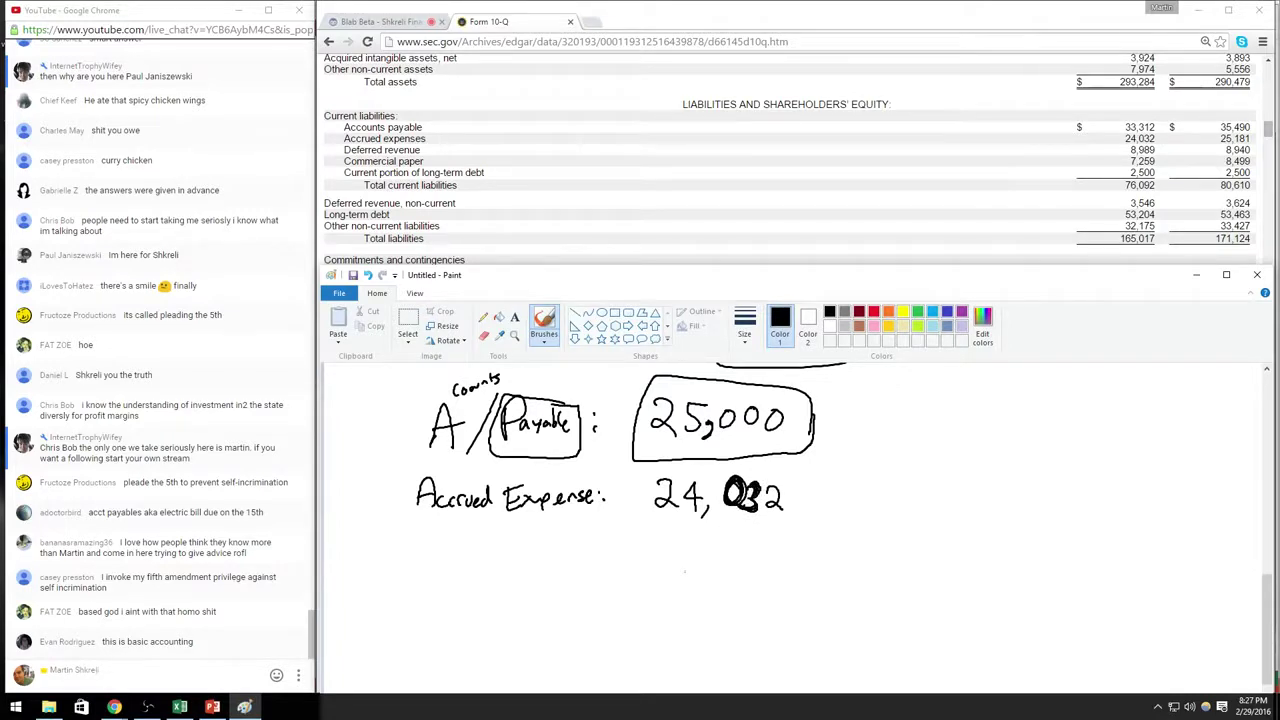
pyautogui.moveTo(480, 471); pyautogui.dragTo(404, 524)
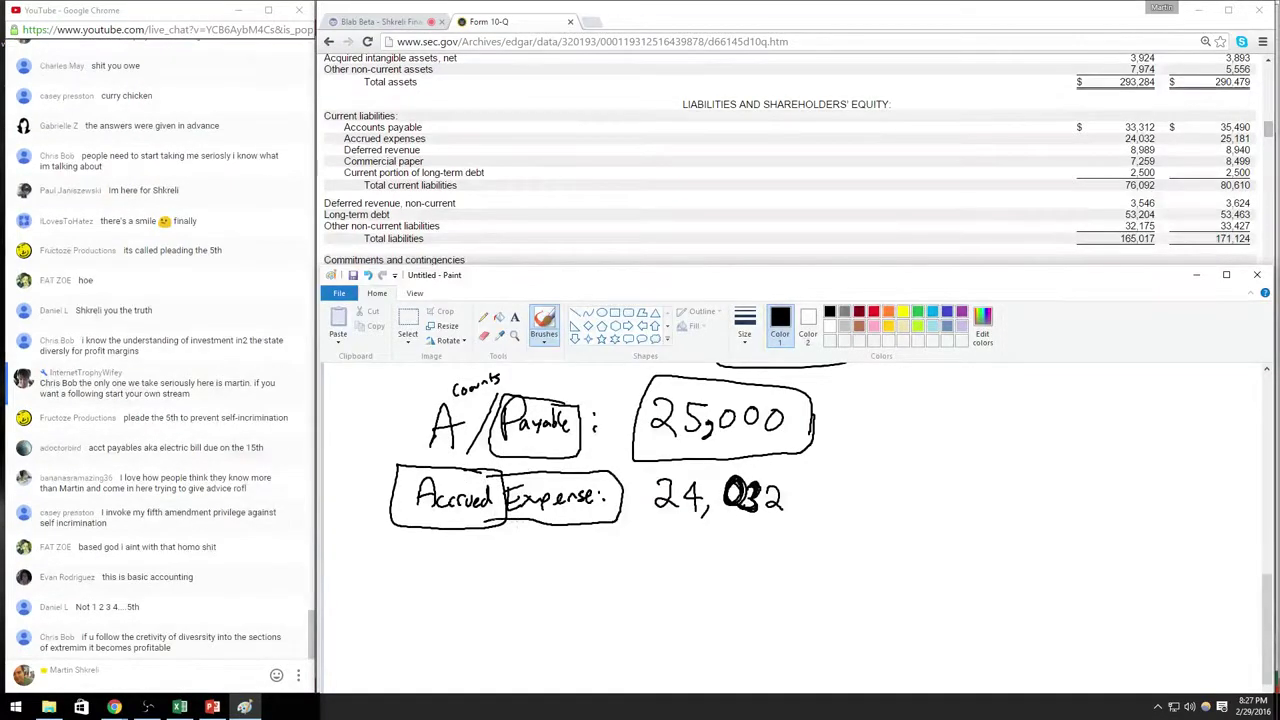
# Step: Read the answers in the Blab chat and compare them with the current liabilities listed in the Form 10-Q
pyautogui.hotkey('alt', 'Tab')
pyautogui.hotkey('alt', 'Tab')
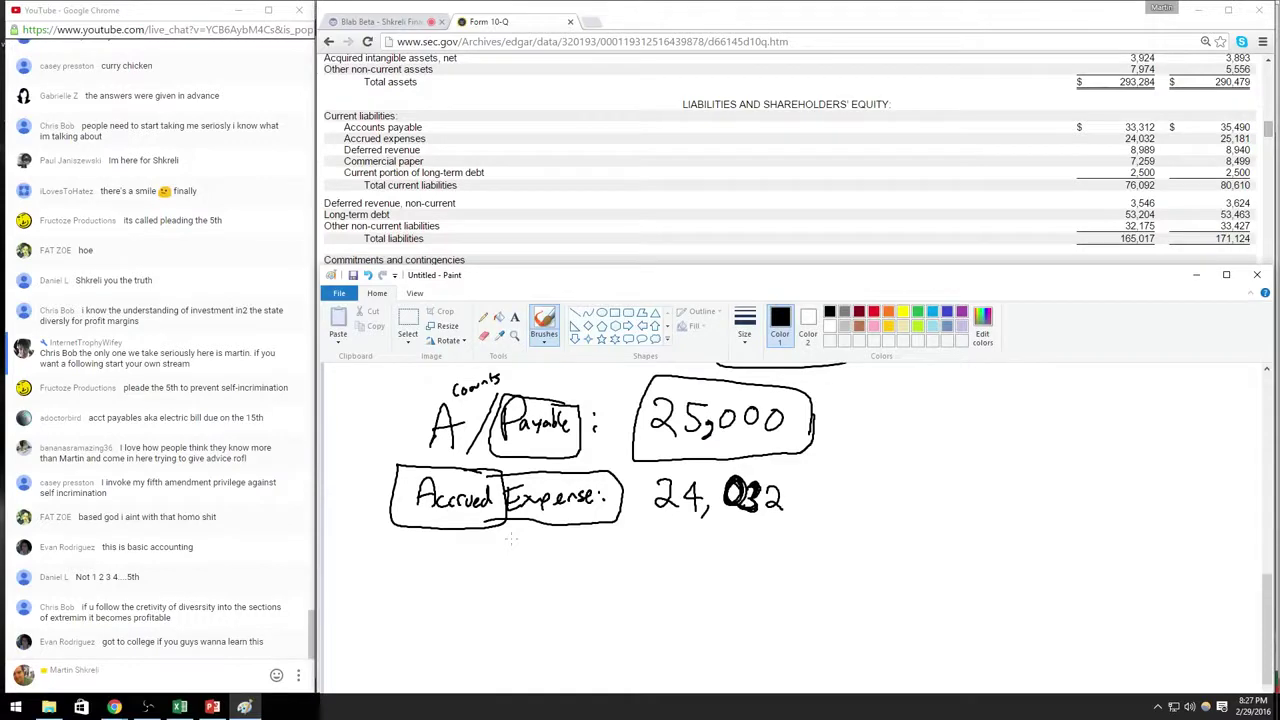
pyautogui.hotkey('alt', 'Tab')
pyautogui.hotkey('ctrl', 'shift', 'Tab')
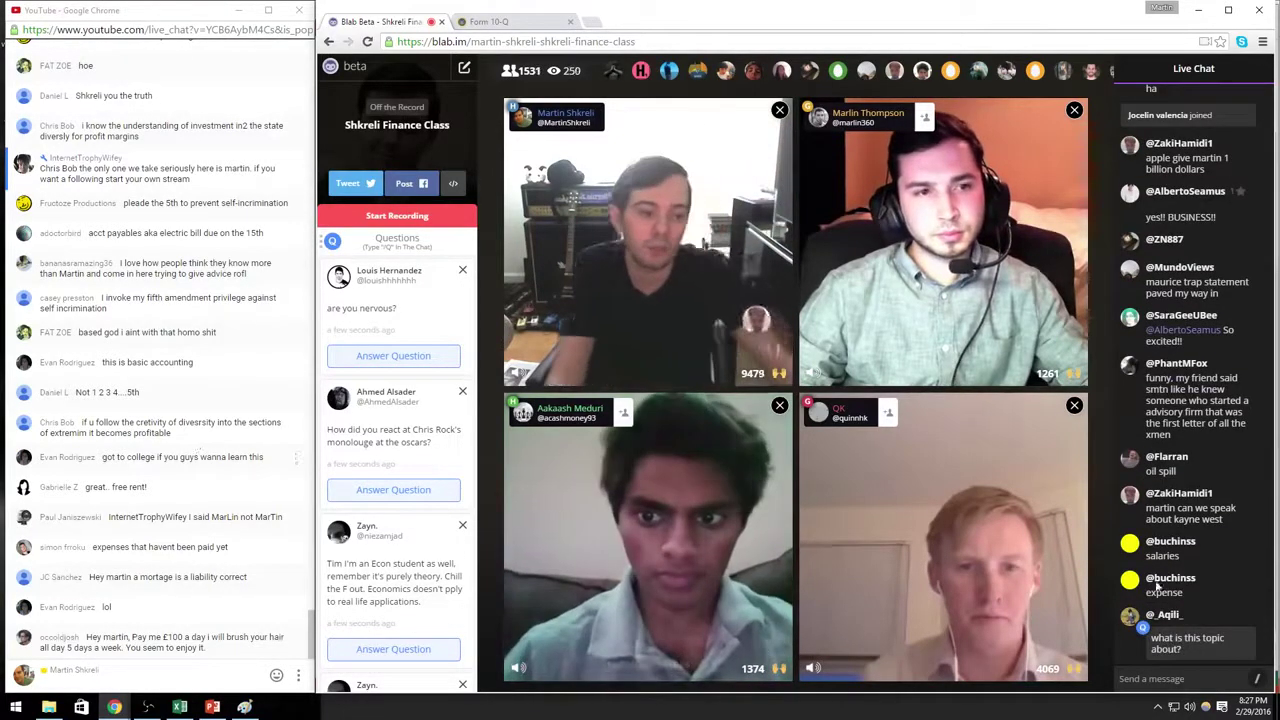
pyautogui.hotkey('ctrl', 'Tab')
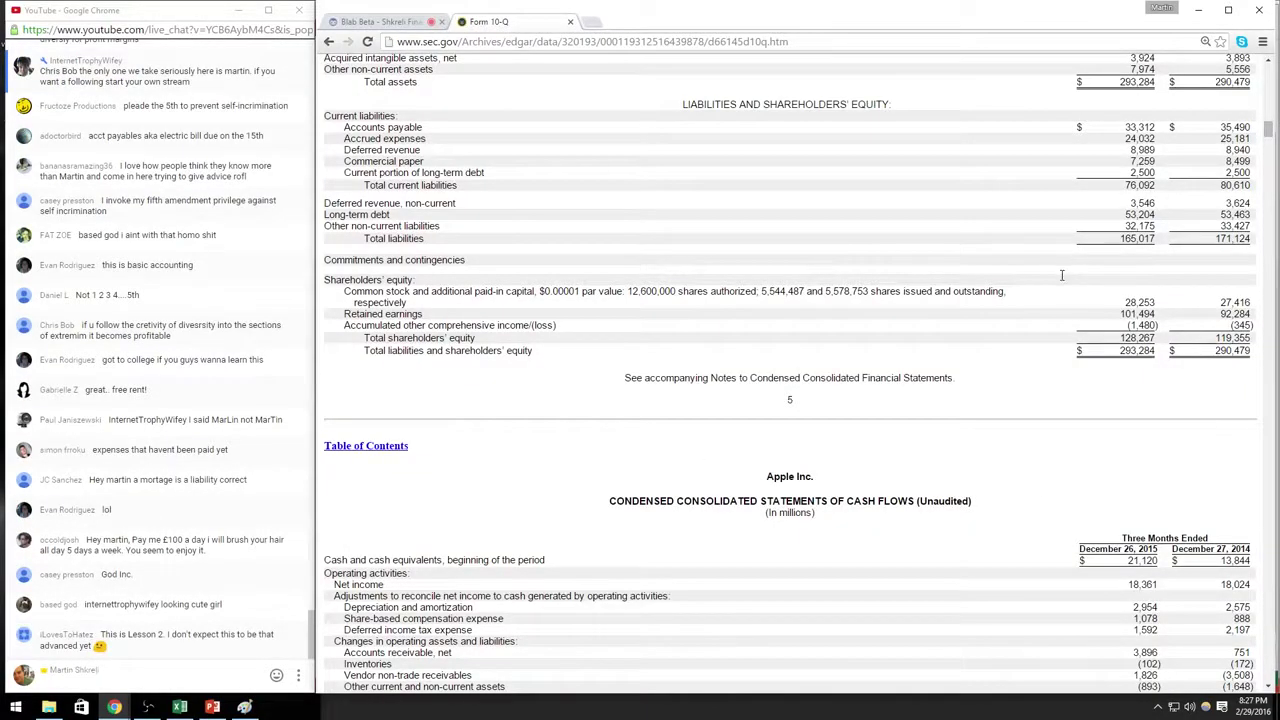
pyautogui.hotkey('ctrl', 'Tab')
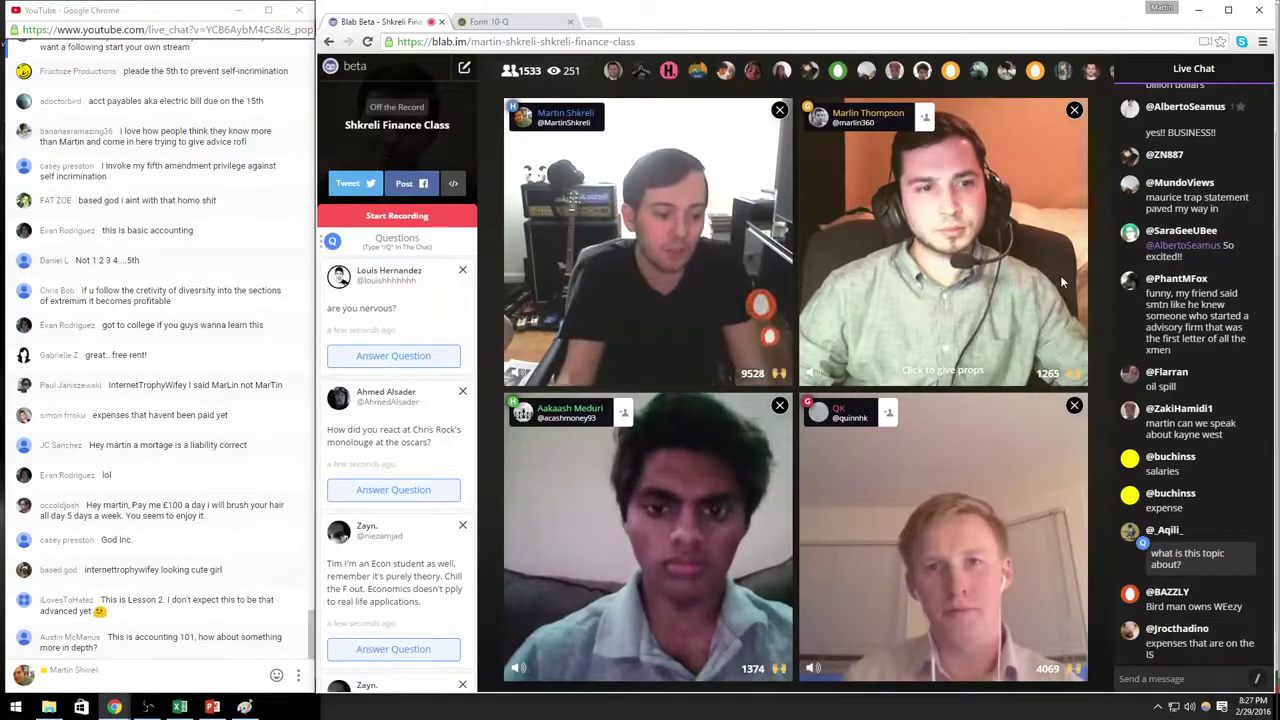
pyautogui.hotkey('ctrl', 'Tab')
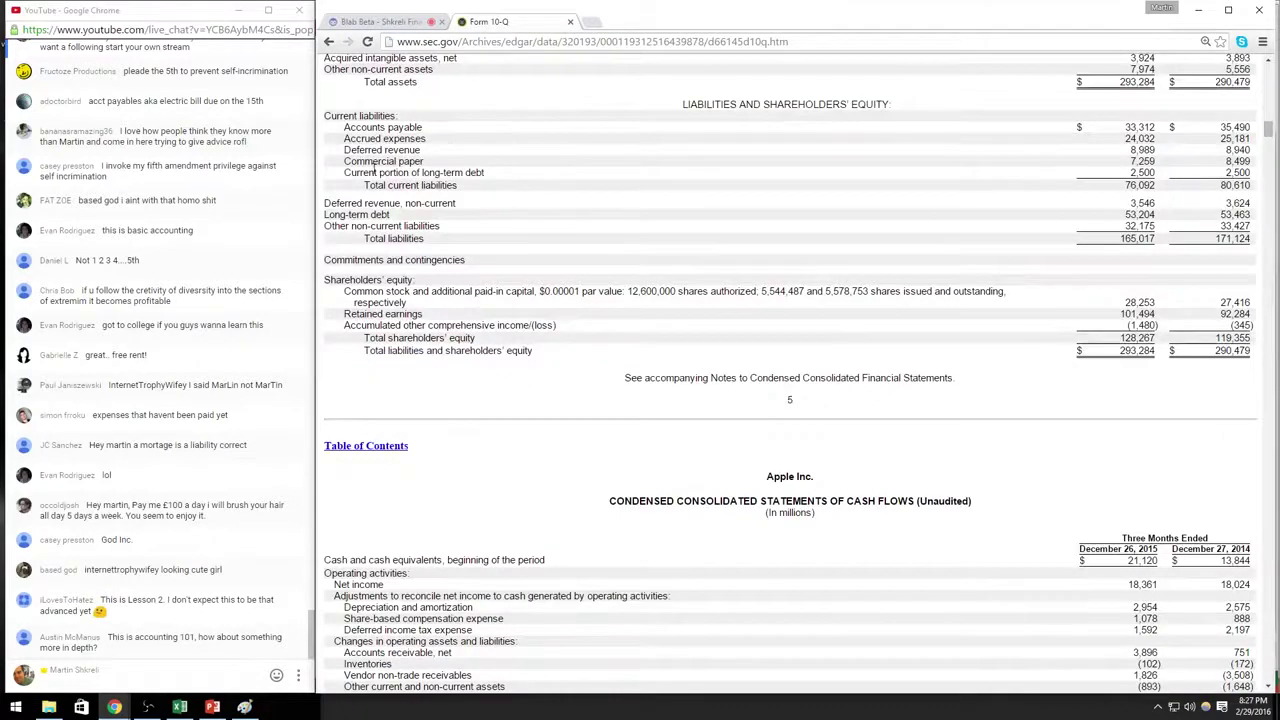
# Step: Highlight deferred revenue in the Form 10-Q and handwrite "D/R :" under the Accrued Expense note in Paint
pyautogui.moveTo(351, 150); pyautogui.dragTo(432, 153)
pyautogui.hotkey('alt', 'Tab')
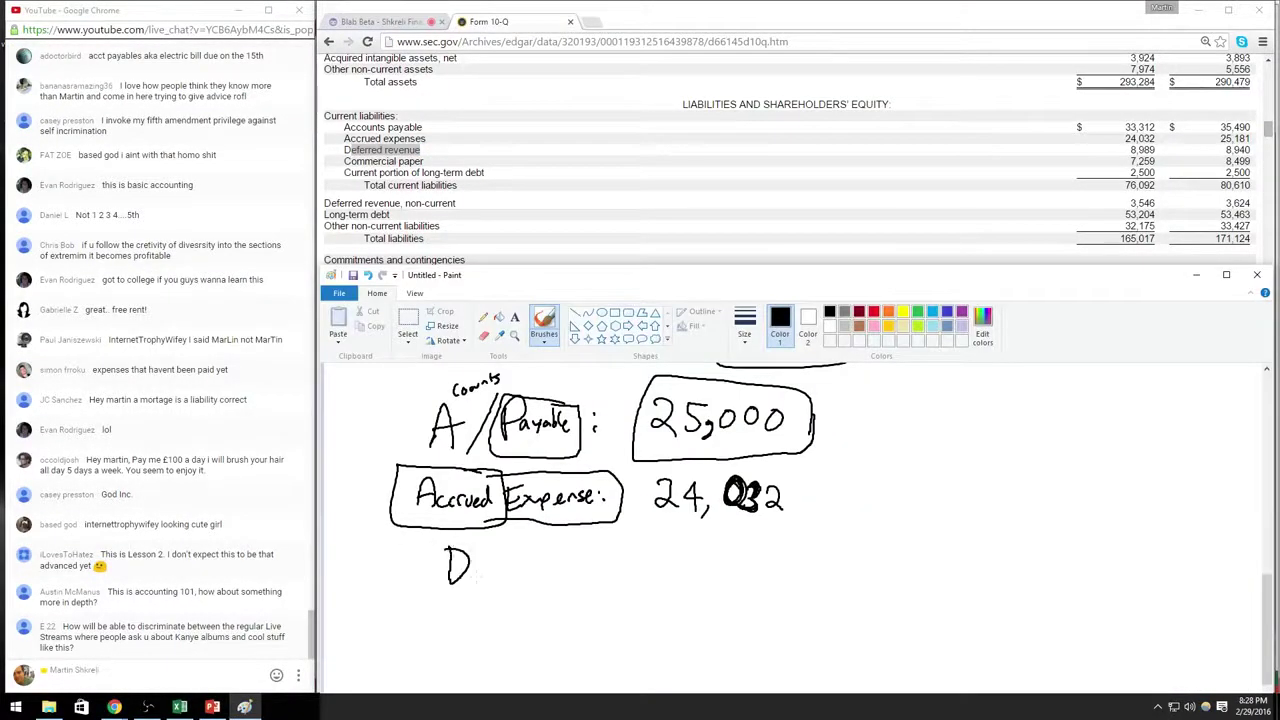
pyautogui.click(567, 561)
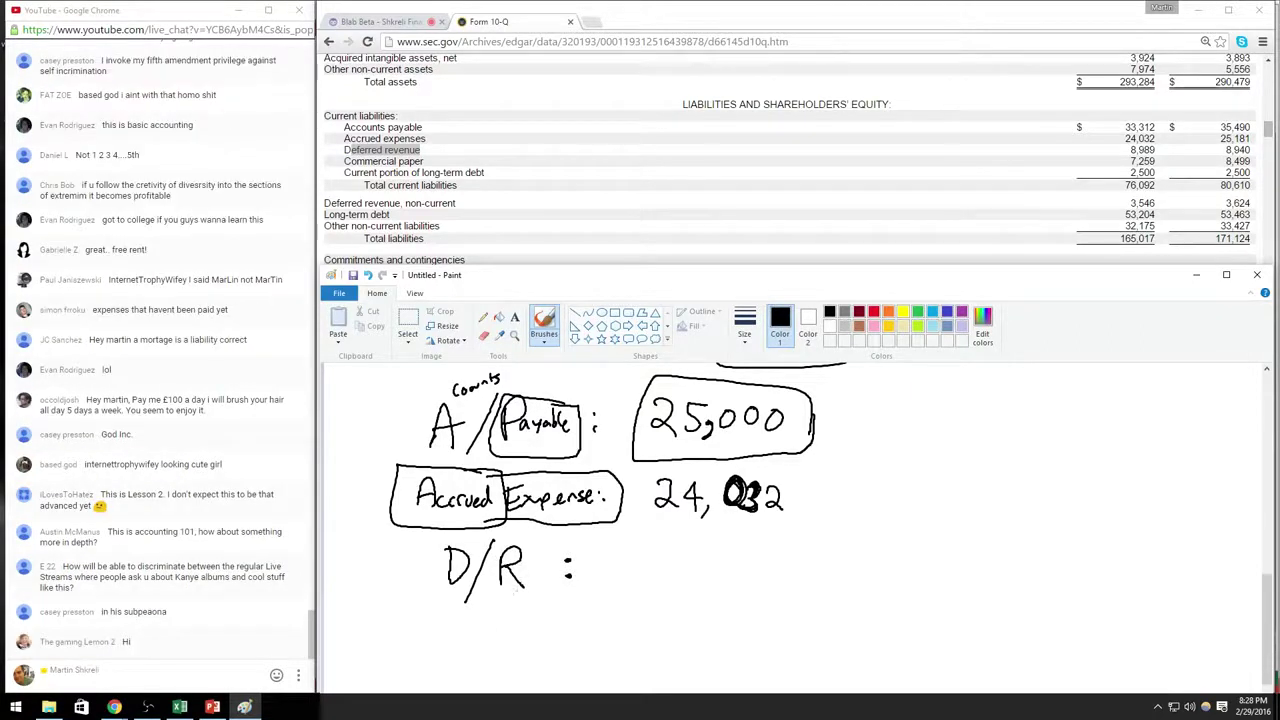
# Step: Show the Blab page in the browser behind the Paint notes
pyautogui.hotkey('alt', 'Tab')
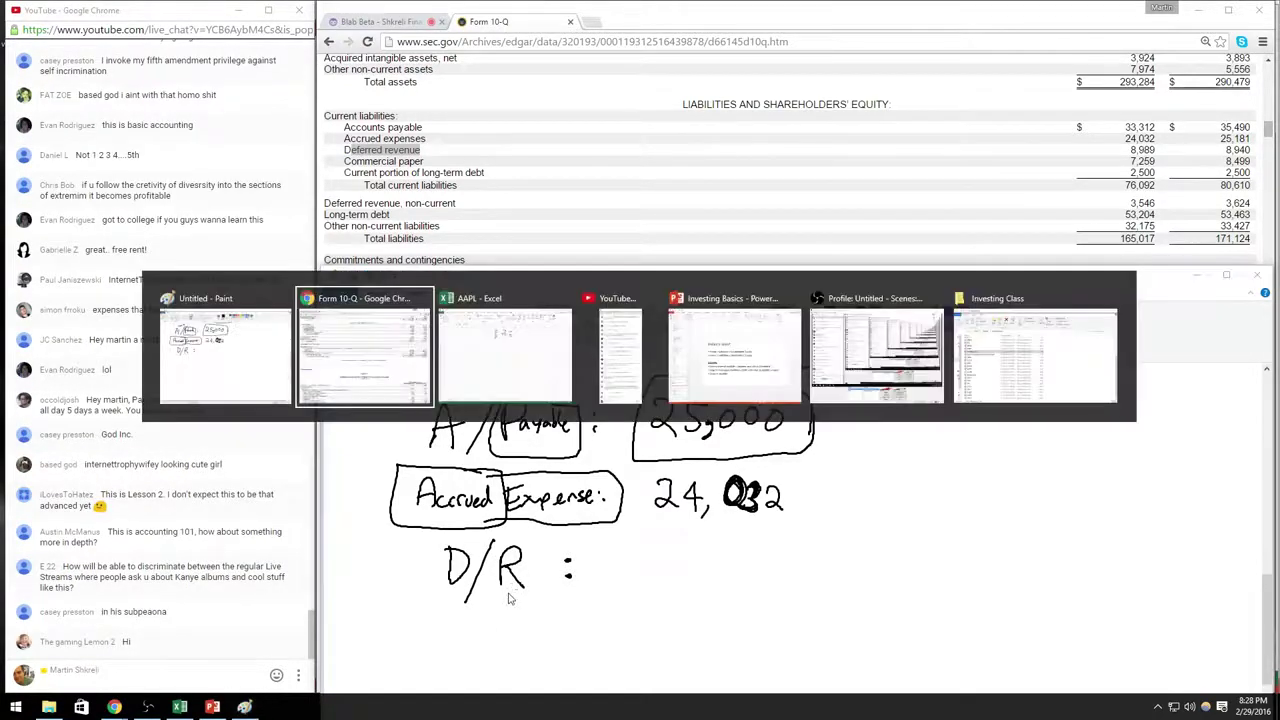
pyautogui.hotkey('ctrl', 'Tab')
pyautogui.hotkey('alt', 'Tab')
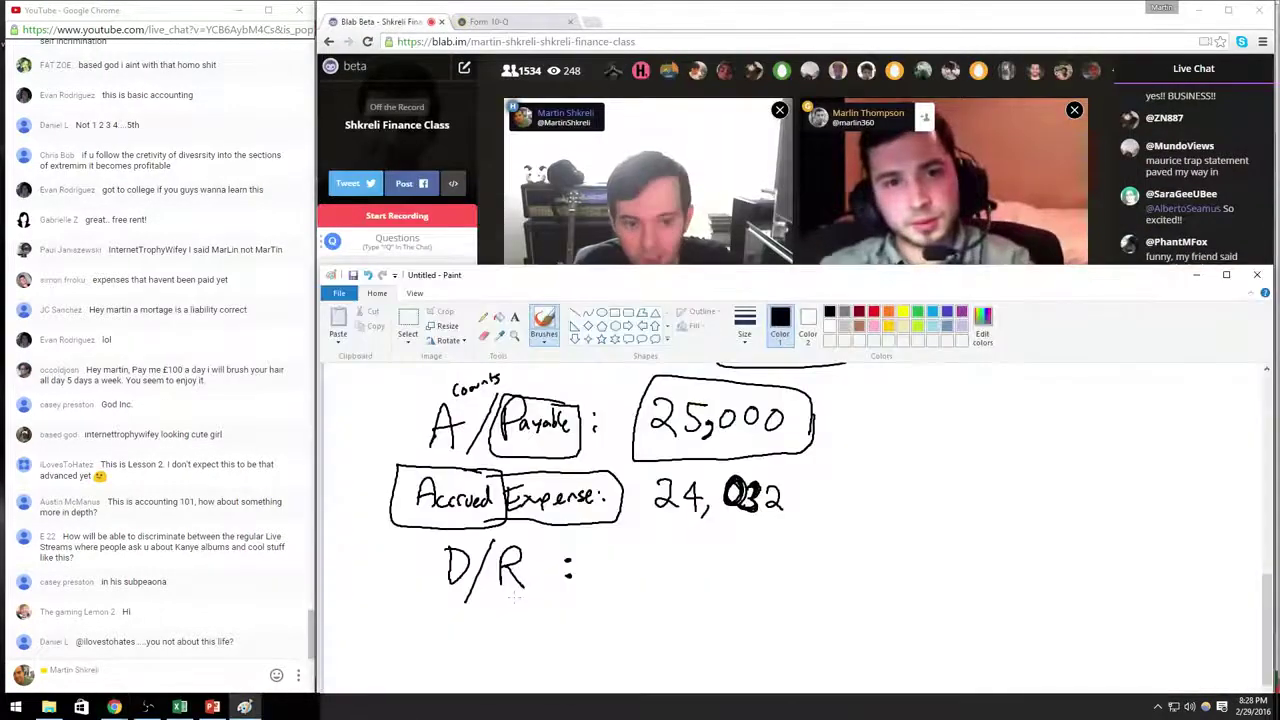
# Step: Make the chat participant who commented on fronting work a cohost from their Blab profile, and activate the chat message field
pyautogui.hotkey('alt', 'Tab')
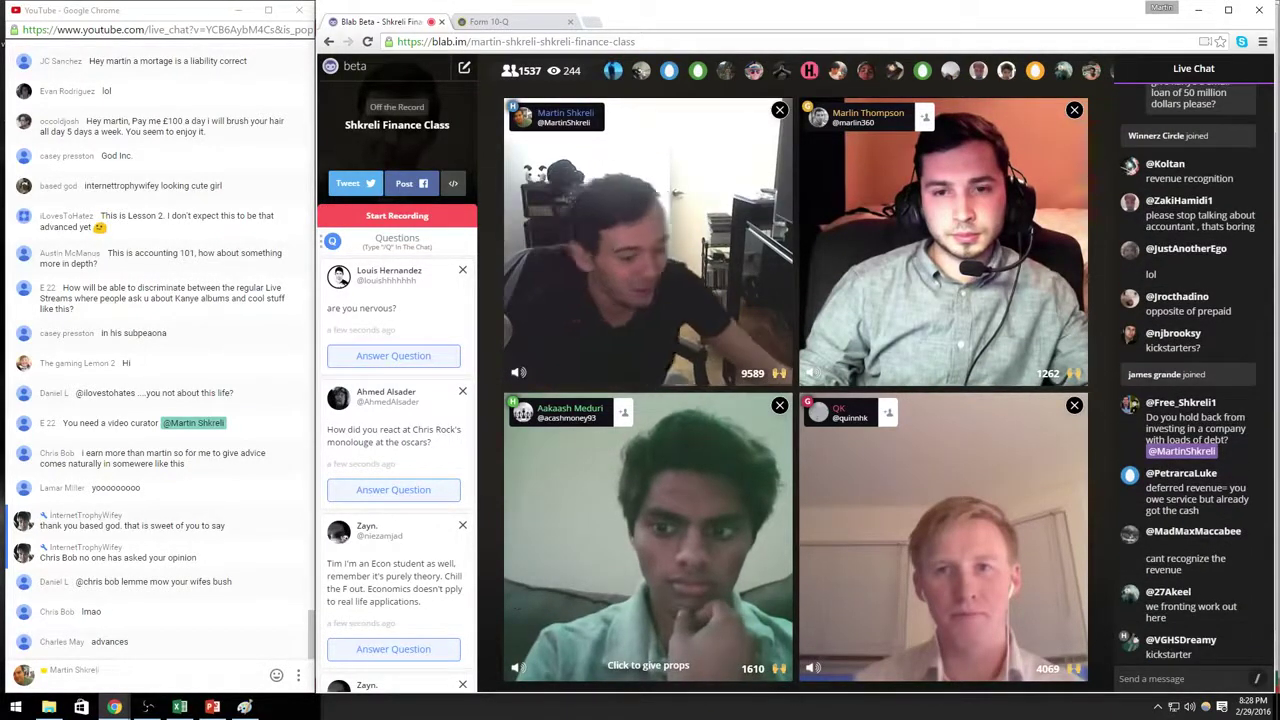
pyautogui.click(1176, 600)
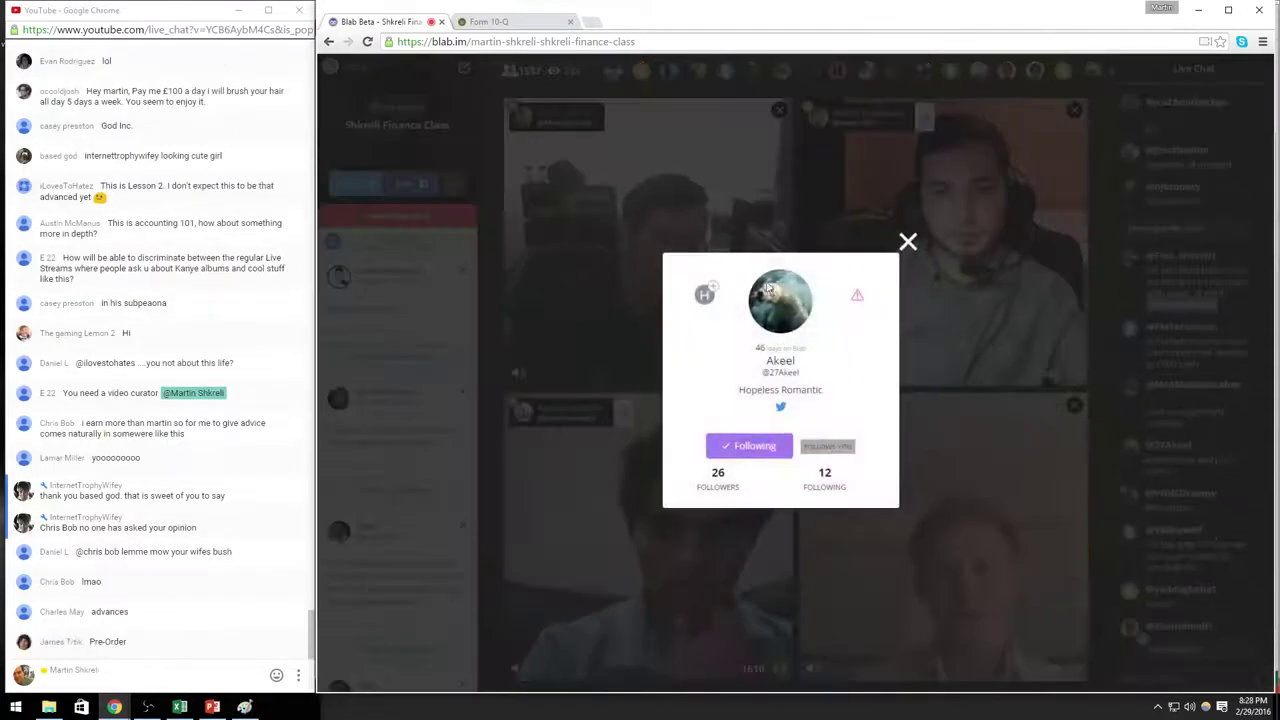
pyautogui.click(908, 241)
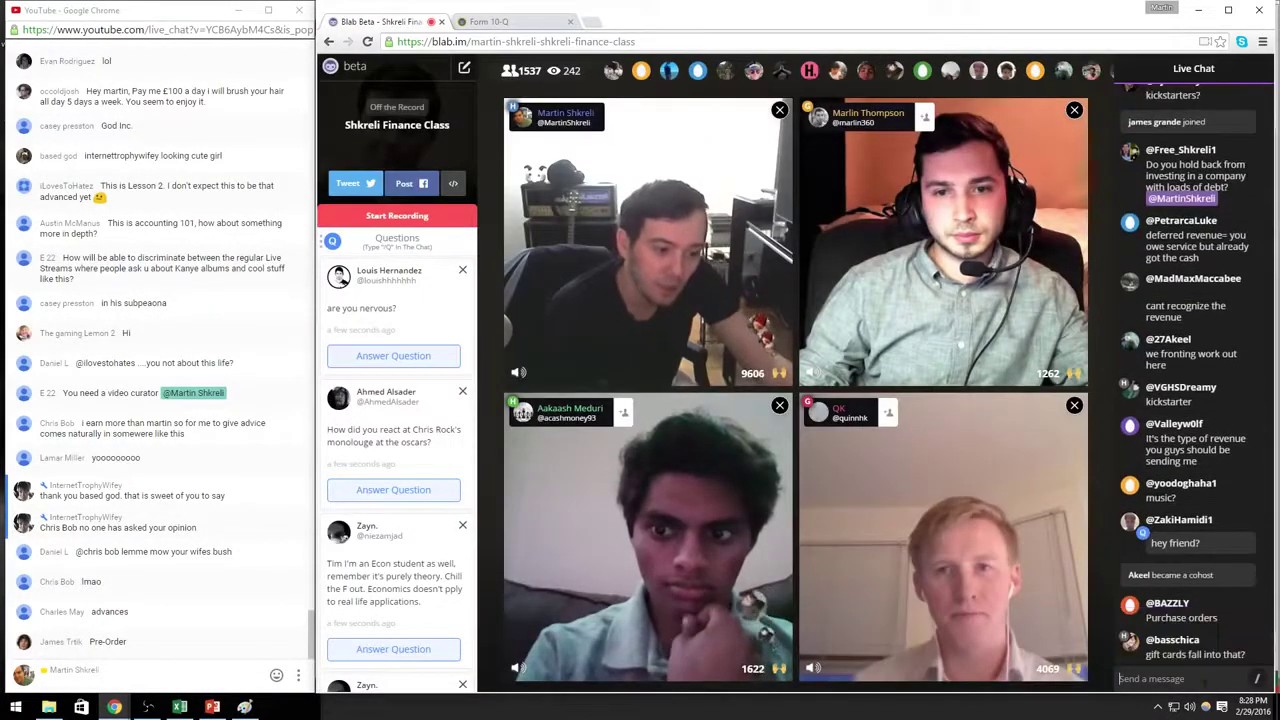
pyautogui.click(1205, 680)
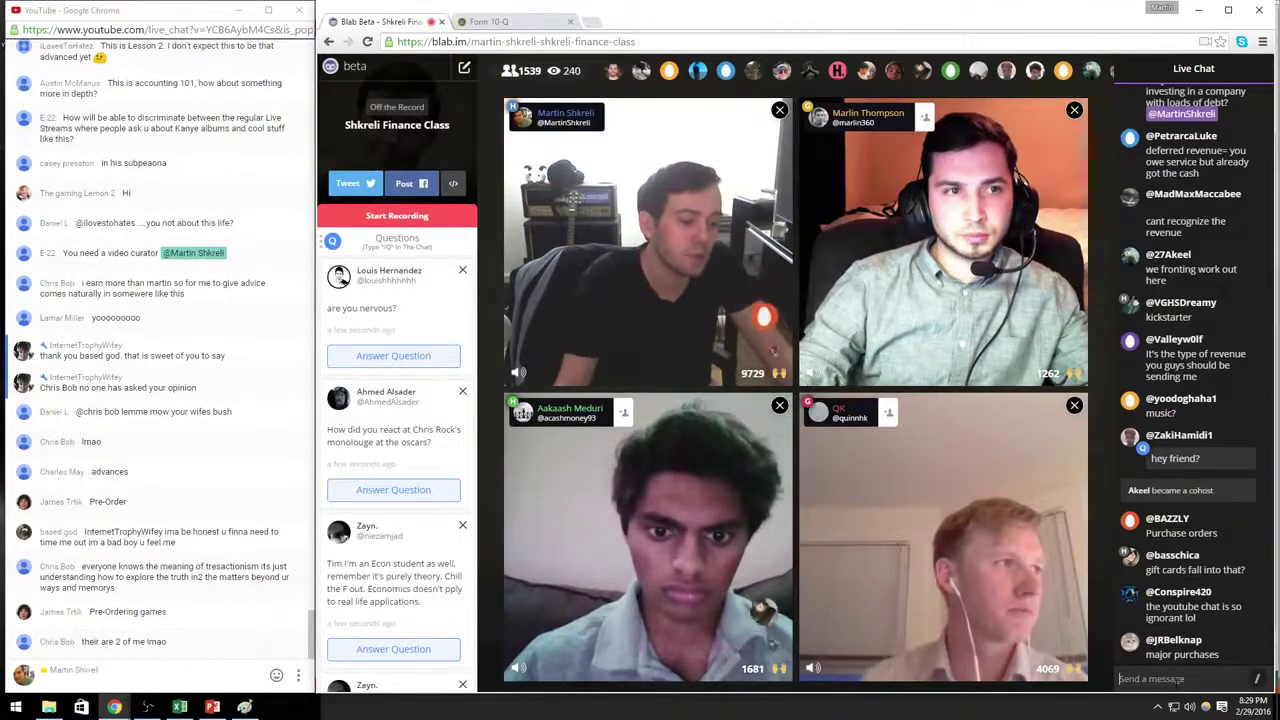
# Step: Bring the Form 10-Q liabilities back up in the browser and return to the handwritten liability notes in Paint
pyautogui.hotkey('alt', 'Tab')
pyautogui.hotkey('alt', 'Tab')
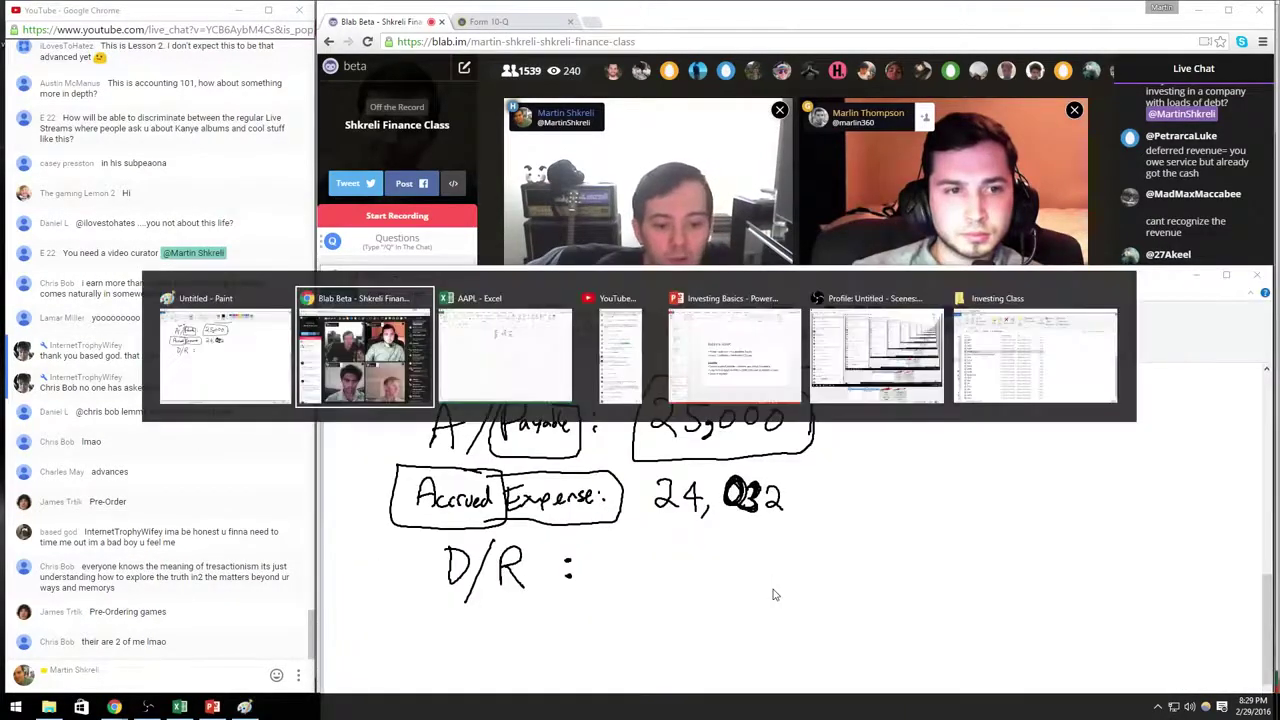
pyautogui.hotkey('ctrl', 'Tab')
pyautogui.hotkey('alt', 'Tab')
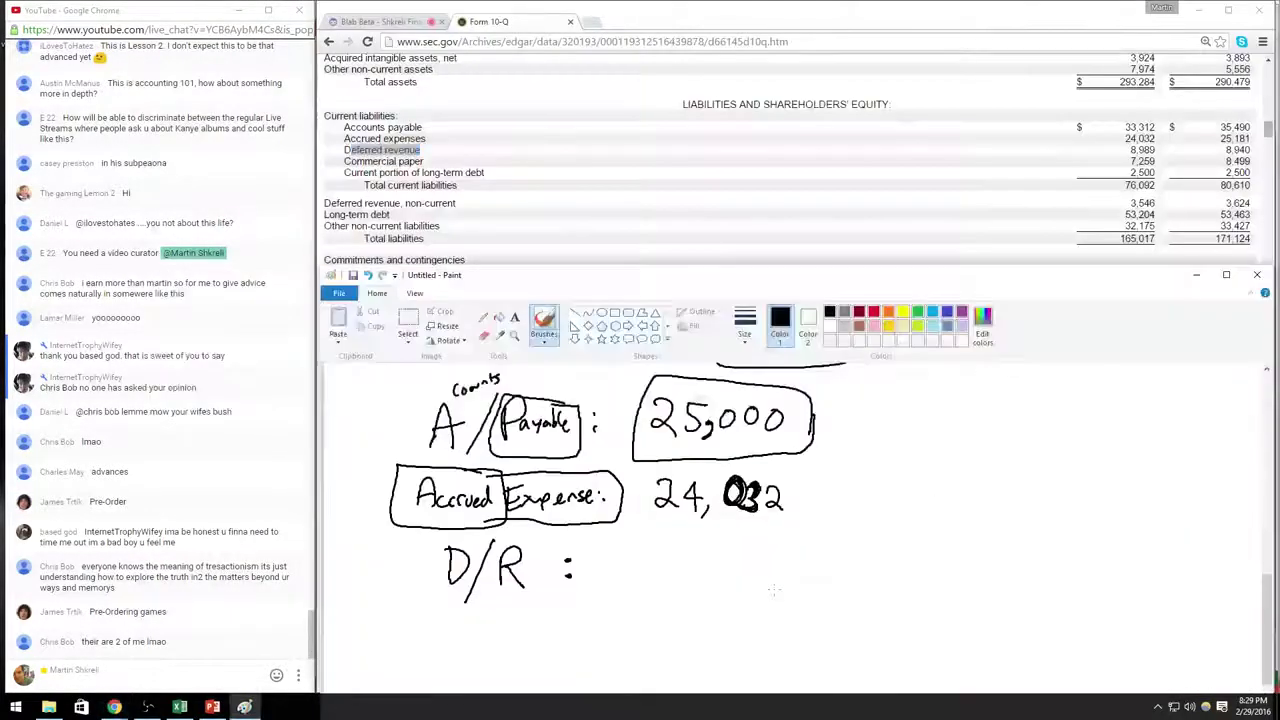
# Step: Point out the commercial paper and long-term debt lines in the Form 10-Q and handwrite "Debt :" under the D/R note in Paint
pyautogui.hotkey('alt', 'Tab')
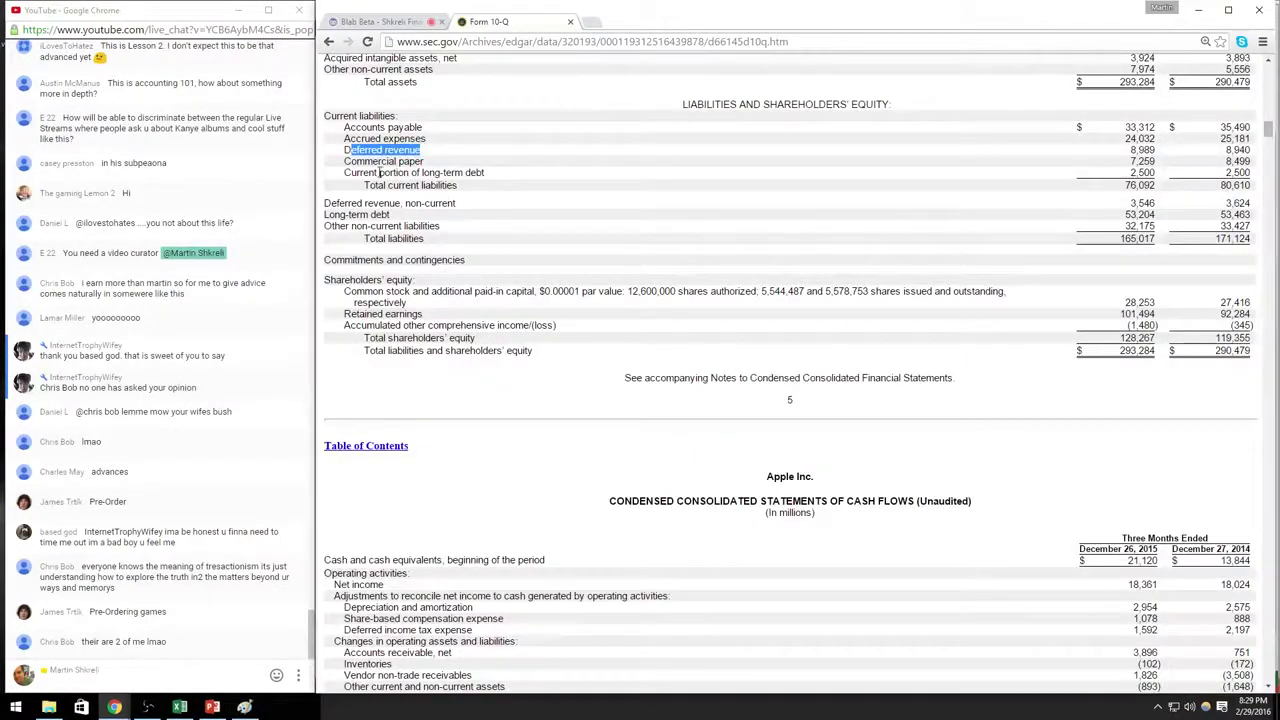
pyautogui.moveTo(350, 161); pyautogui.dragTo(1157, 186)
pyautogui.click(1158, 186)
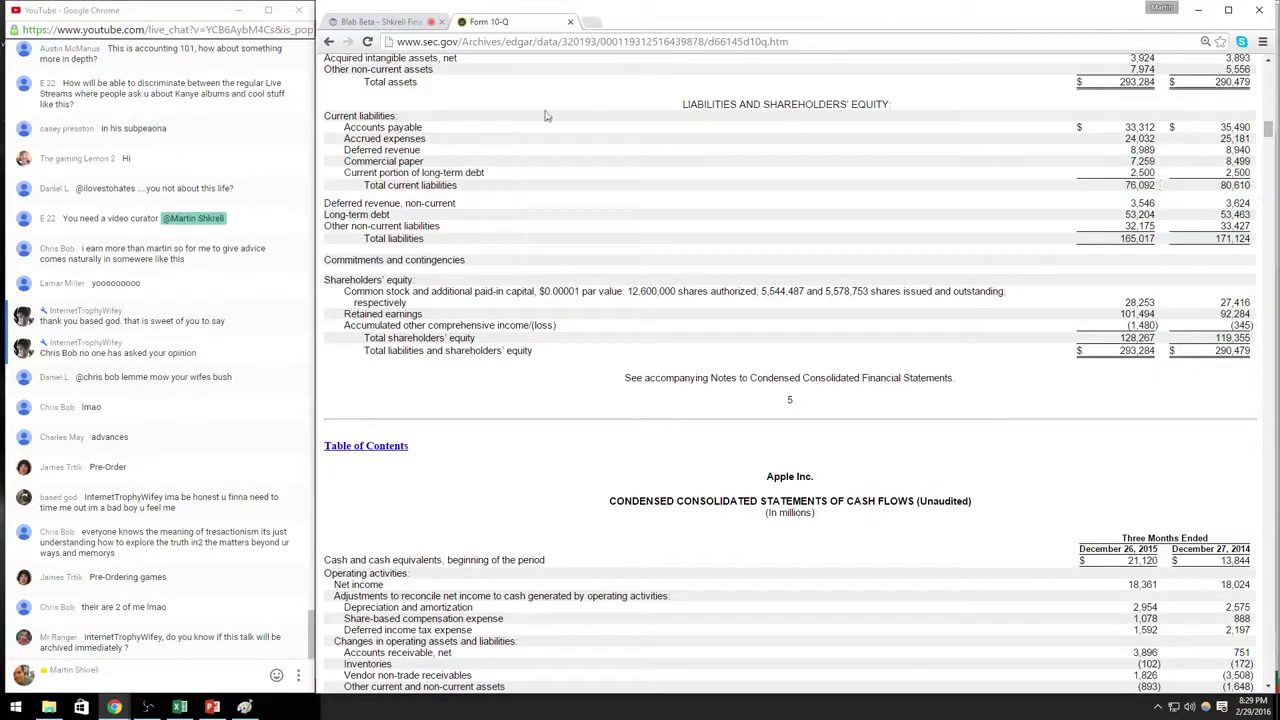
pyautogui.moveTo(354, 161); pyautogui.dragTo(530, 204)
pyautogui.click(530, 204)
pyautogui.hotkey('alt', 'Tab')
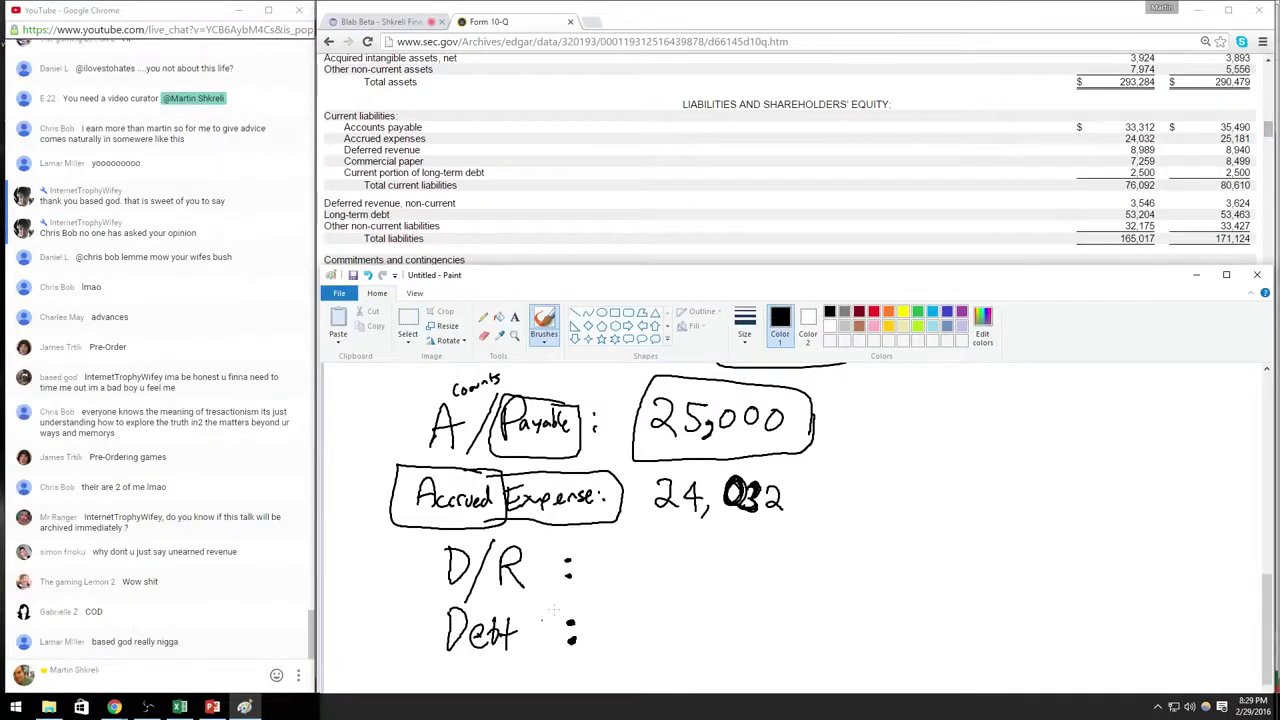
pyautogui.scroll(-2, 663, 519)
pyautogui.scroll(2, 668, 517)
pyautogui.scroll(-3, 606, 489)
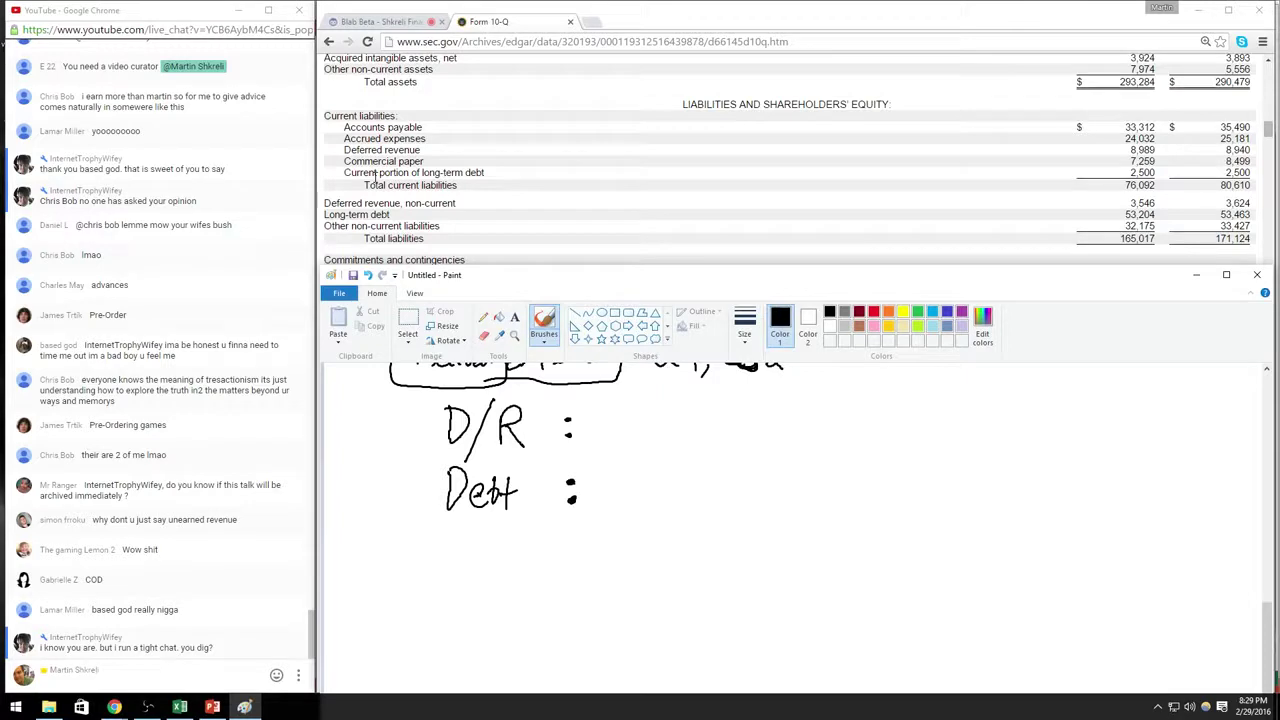
# Step: Add up commercial paper, the current portion and long-term debt from the Form 10-Q in Excel's Debt cell K6 as +7259+2500+53204
pyautogui.click(457, 170)
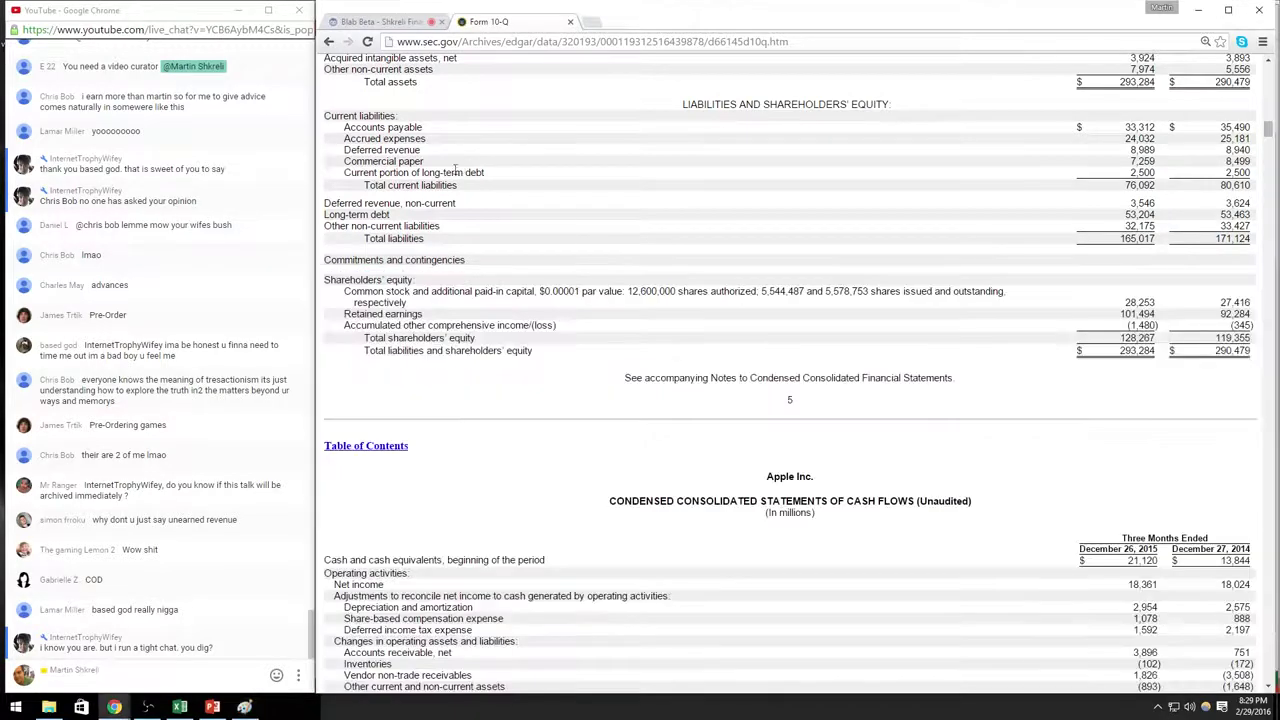
pyautogui.moveTo(347, 161); pyautogui.dragTo(375, 161)
pyautogui.hotkey('alt', 'Tab')
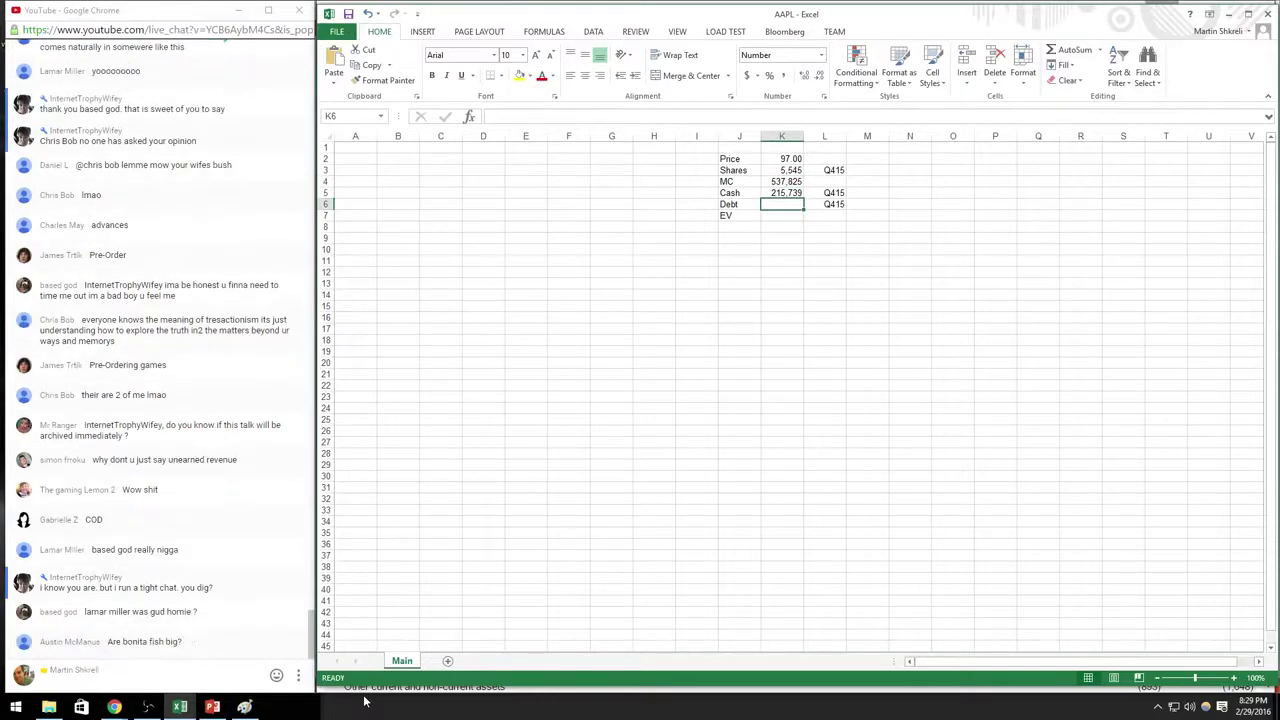
pyautogui.hotkey('alt', 'Tab')
pyautogui.hotkey('alt', 'Tab')
pyautogui.write('+72')
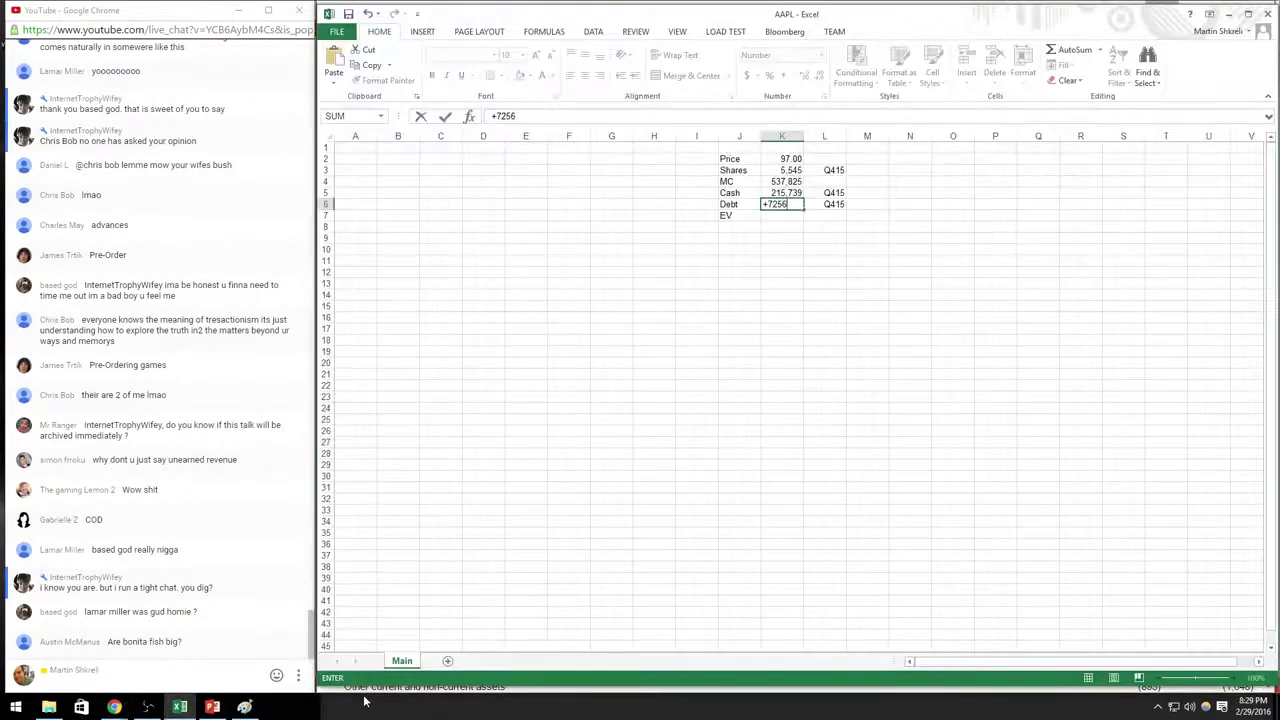
pyautogui.hotkey('alt', 'Tab')
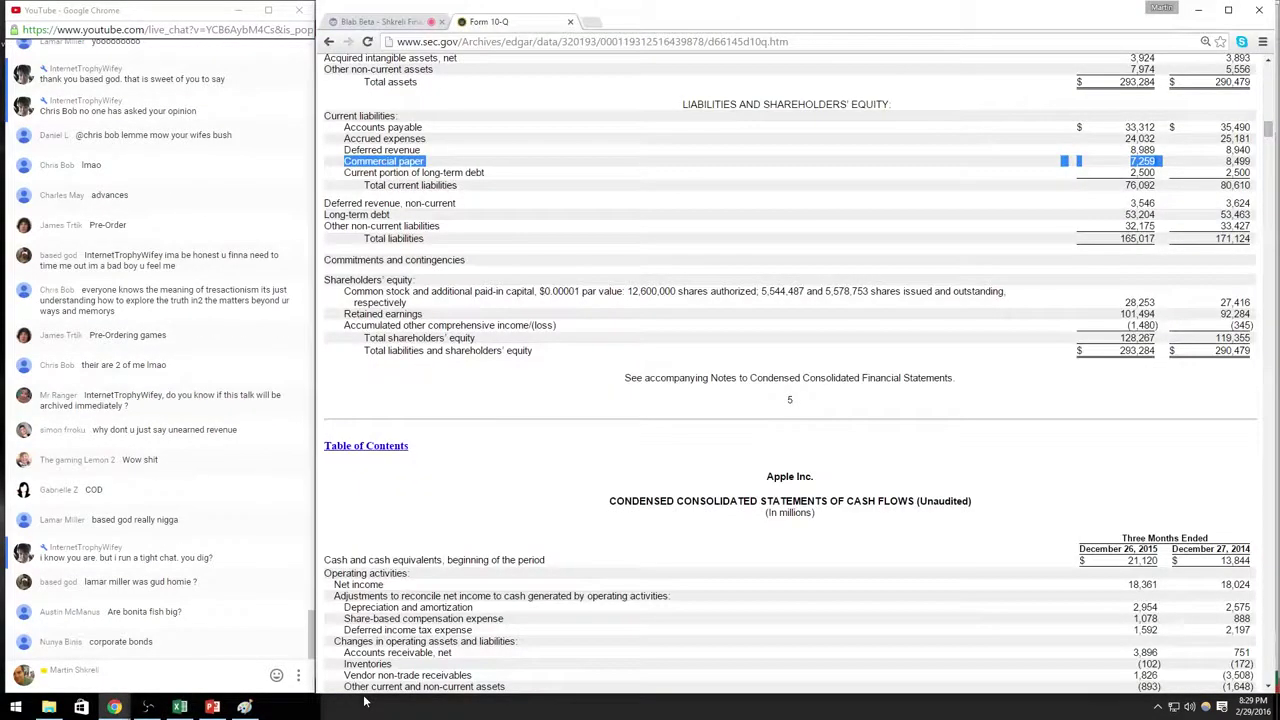
pyautogui.hotkey('alt', 'Tab')
pyautogui.write('250')
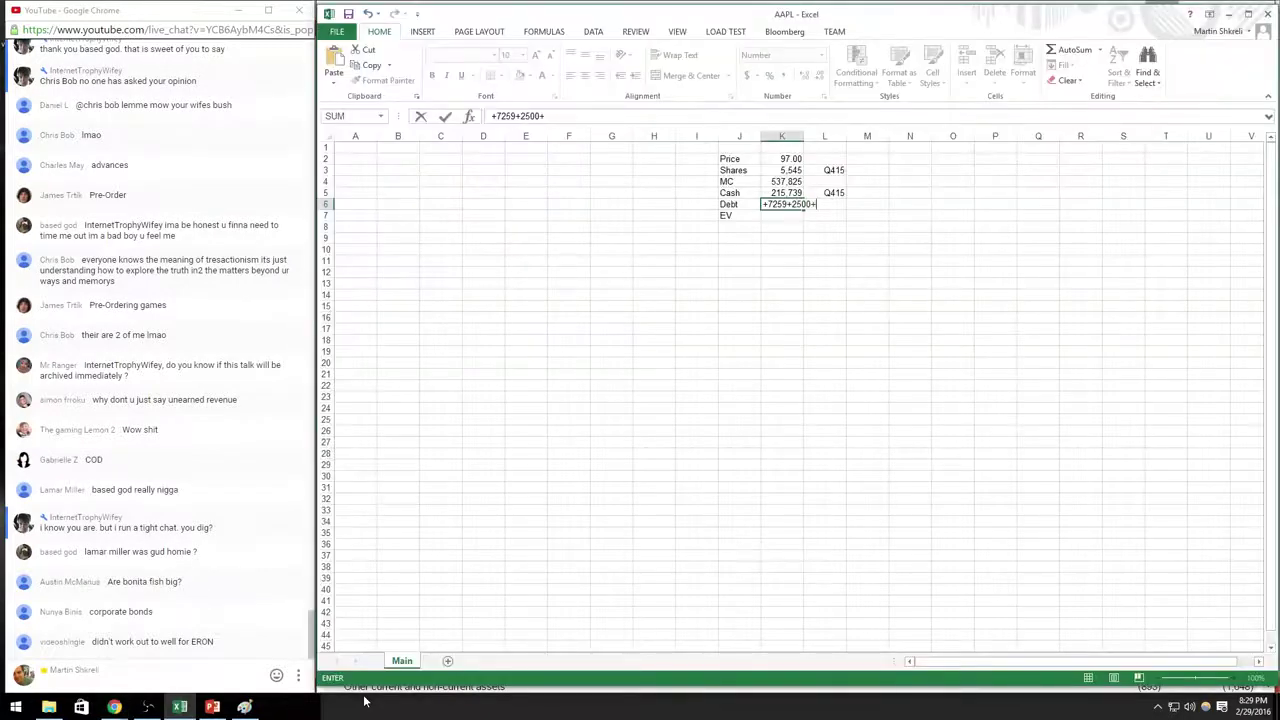
pyautogui.hotkey('alt', 'Tab')
pyautogui.hotkey('alt', 'Tab')
pyautogui.hotkey('alt', 'Tab')
pyautogui.hotkey('alt', 'Tab')
pyautogui.press('Return')
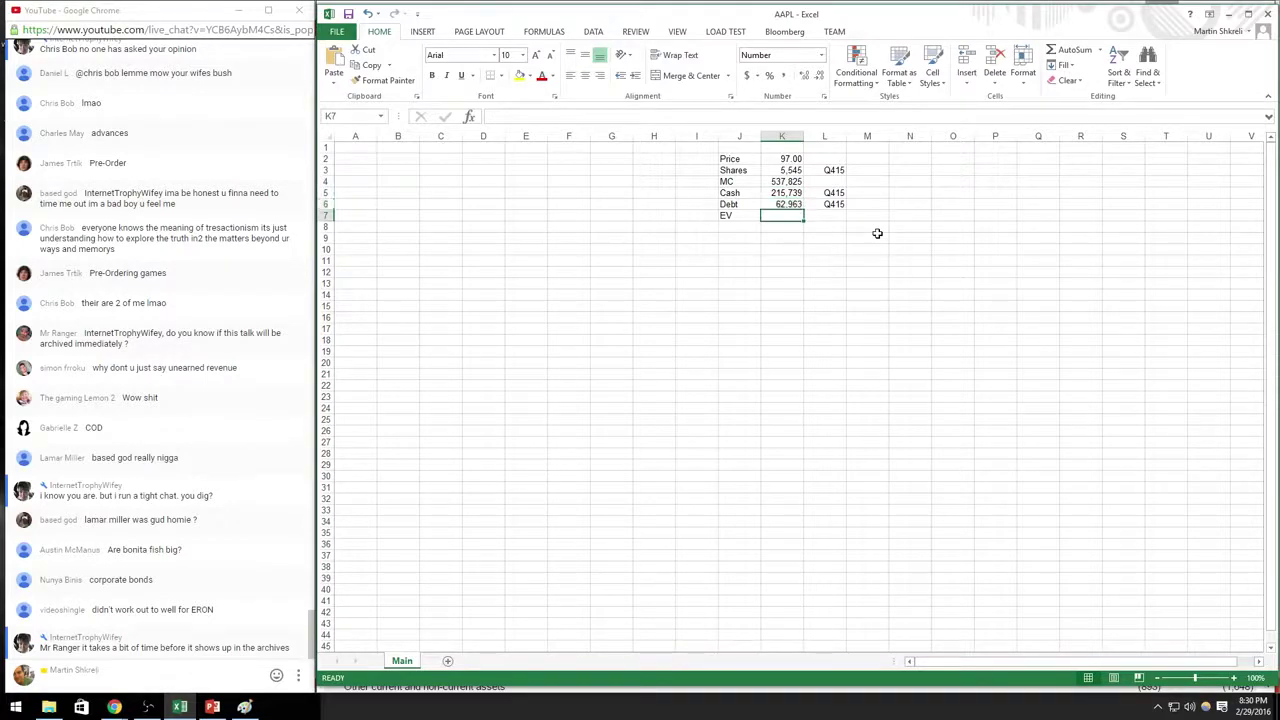
# Step: Calculate EV in K7 with +K4-K5+K6 and point out the price, shares and MC cells
pyautogui.write('+K4-K5+K6')
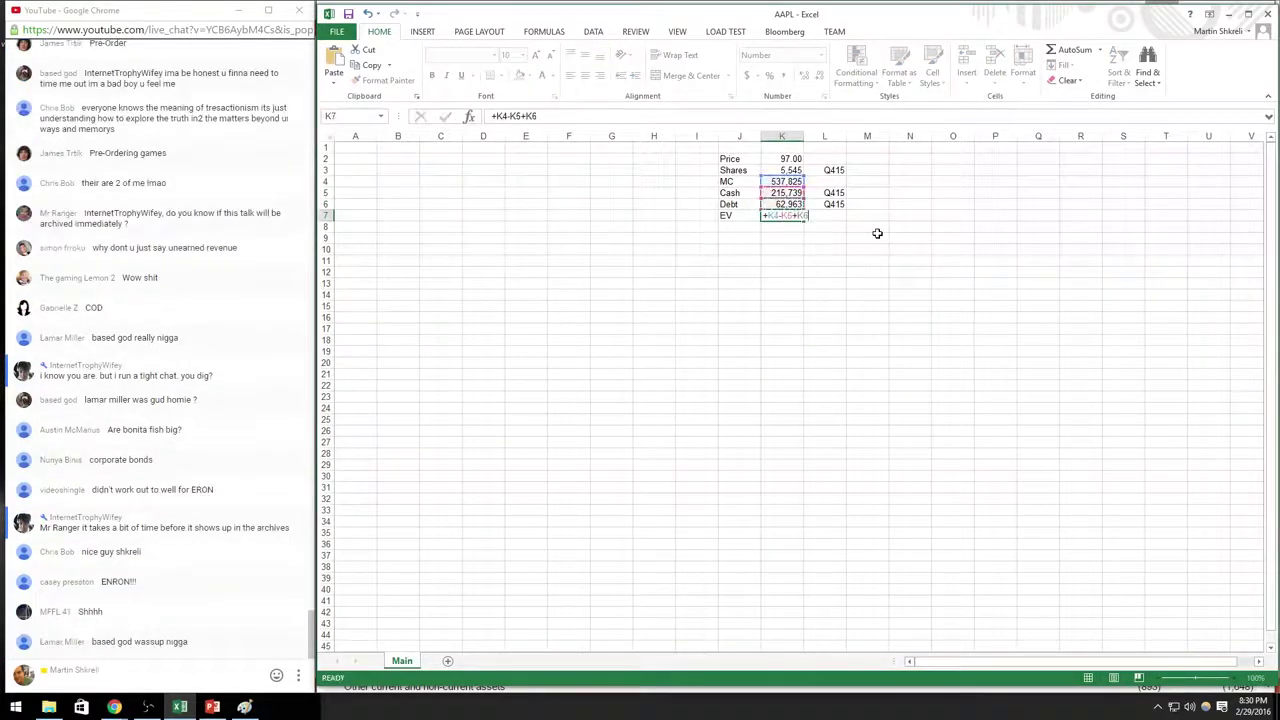
pyautogui.press('Return')
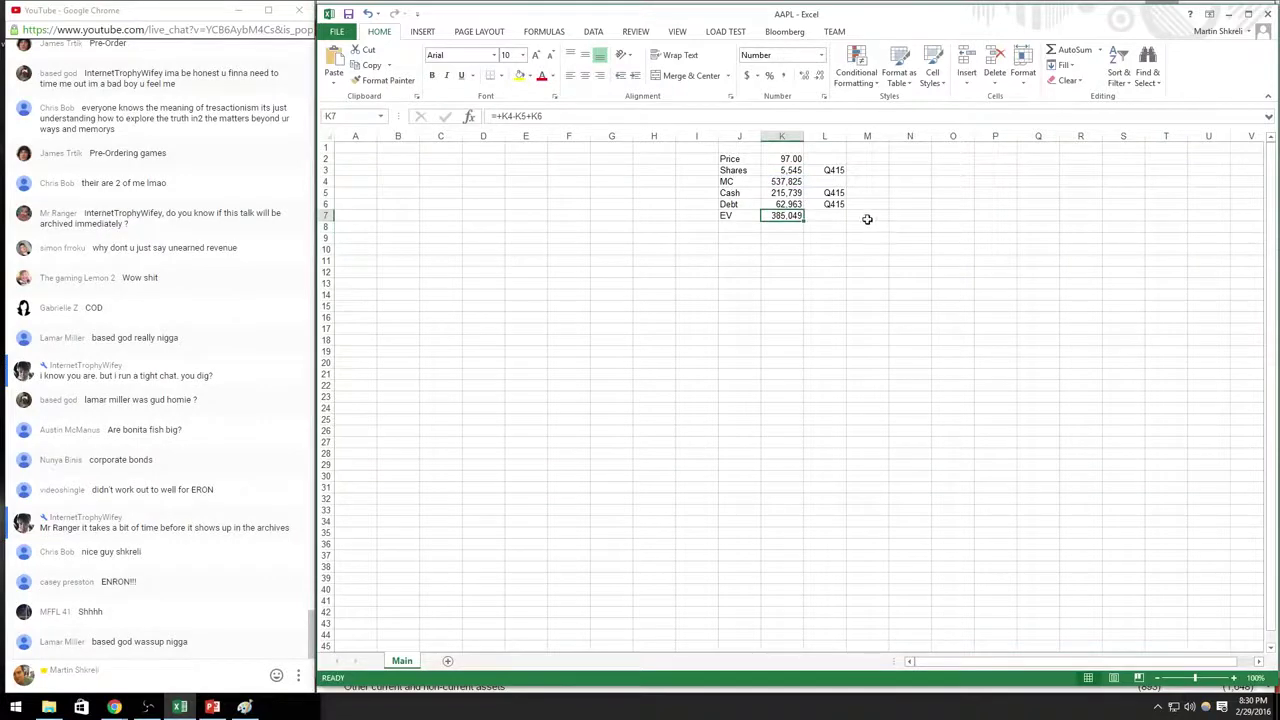
pyautogui.hotkey('ctrl', 'v')
pyautogui.click(786, 181)
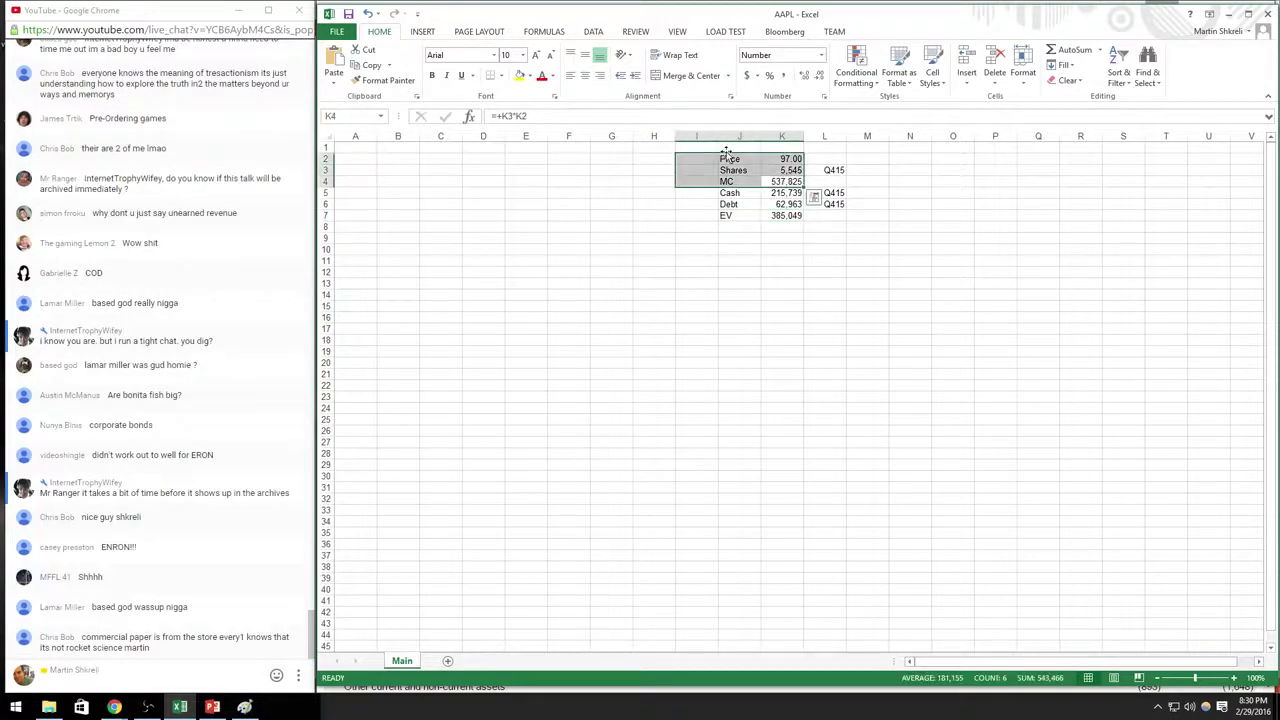
pyautogui.click(792, 214)
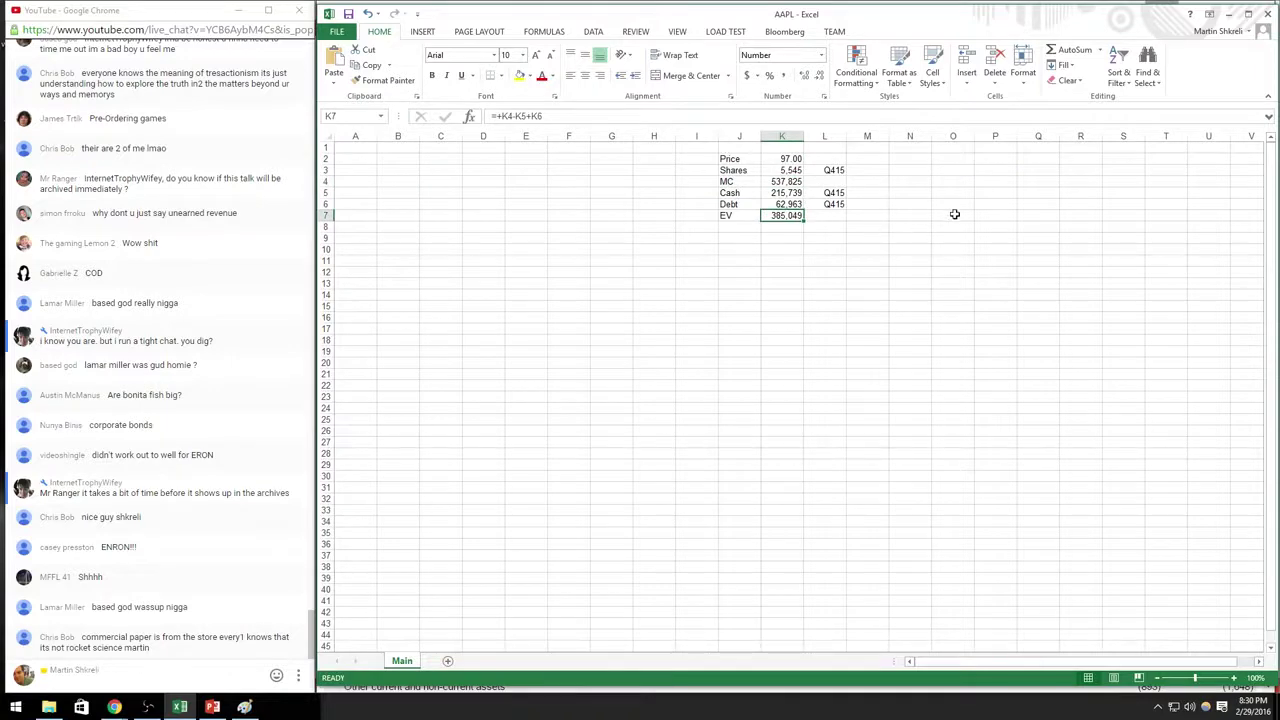
# Step: Alternate between the Blab video chat and the Excel valuation, and select the Debt cell K6 to discuss it with the participants
pyautogui.hotkey('alt', 'Tab')
pyautogui.hotkey('ctrl', 'Tab')
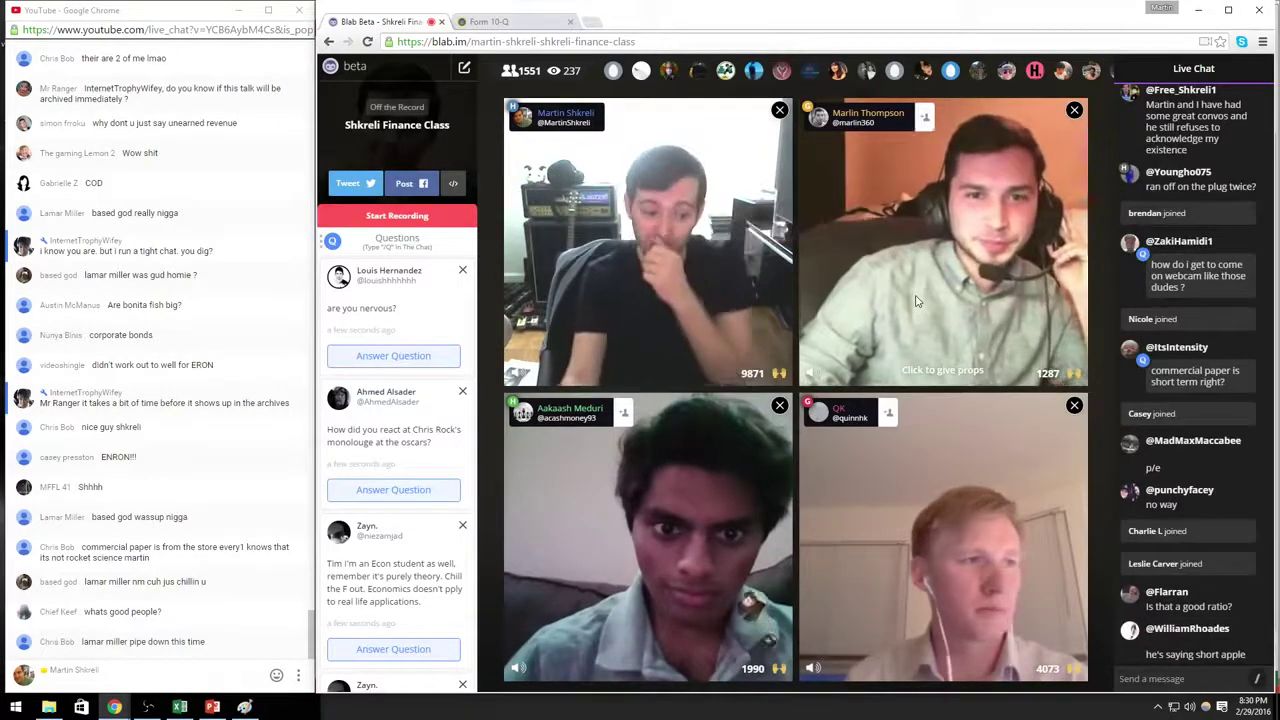
pyautogui.hotkey('ctrl', 'Tab')
pyautogui.hotkey('alt', 'Tab')
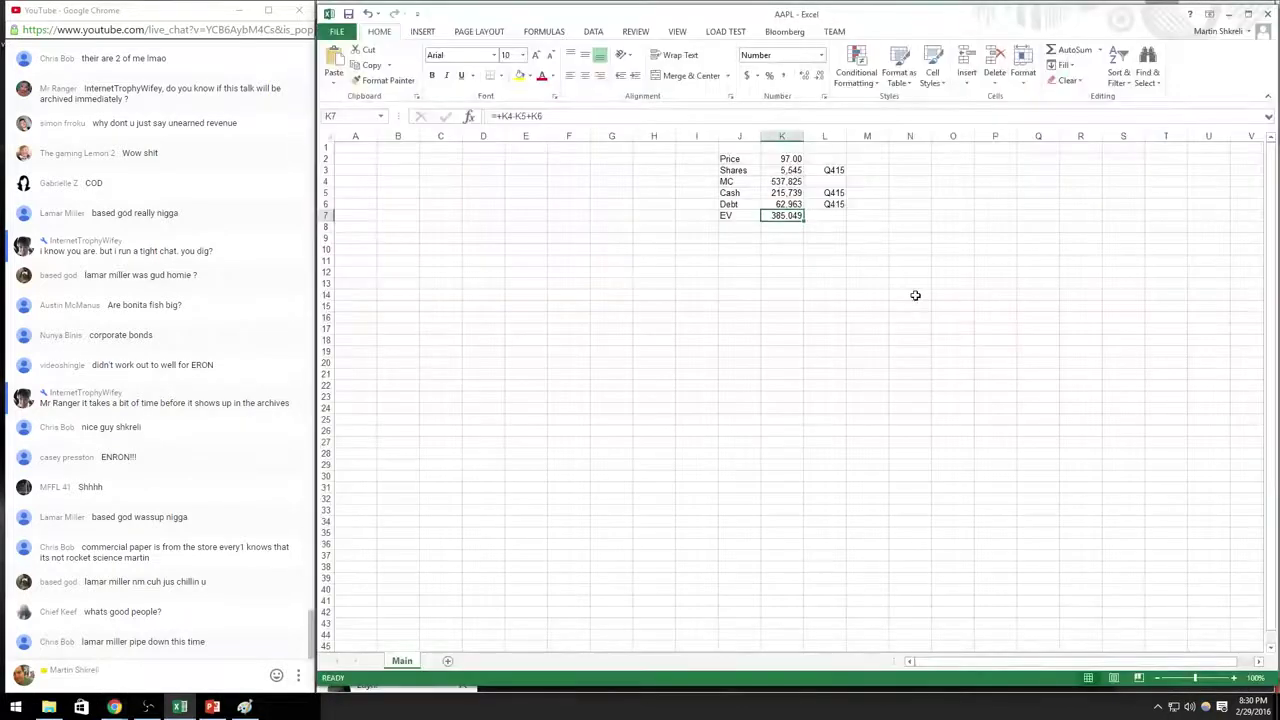
pyautogui.hotkey('alt', 'Tab')
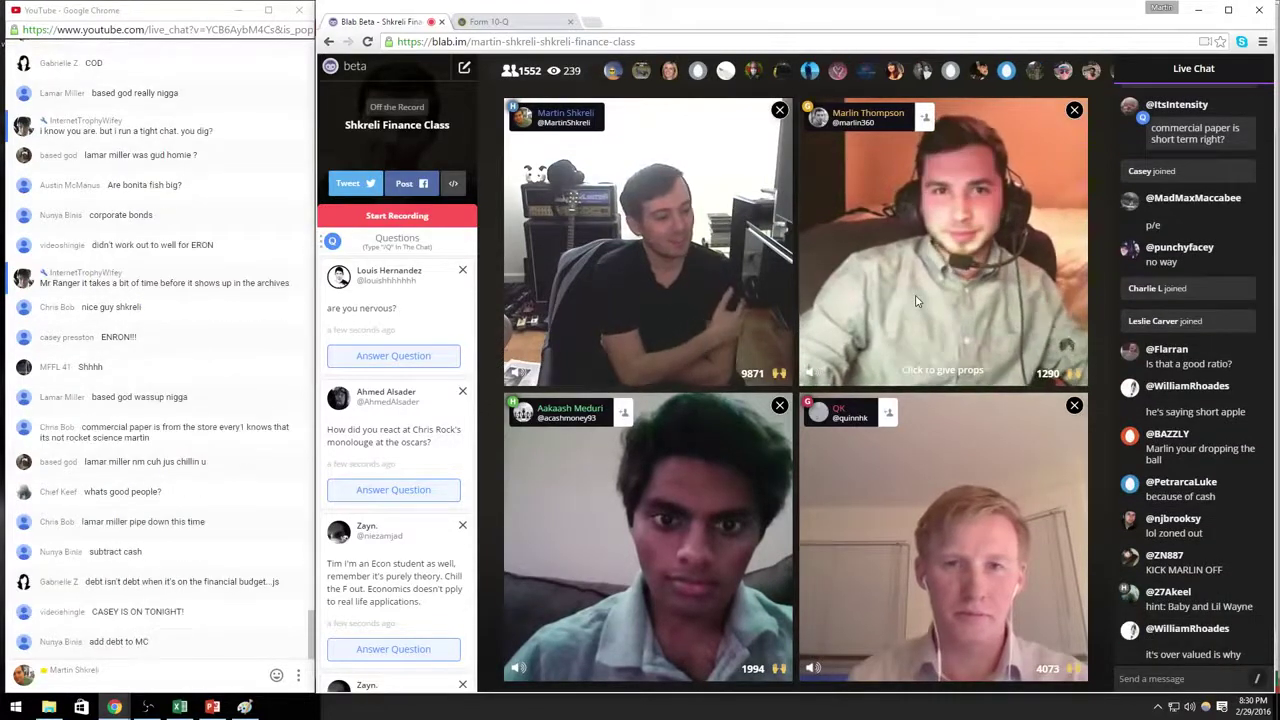
pyautogui.hotkey('alt', 'Tab')
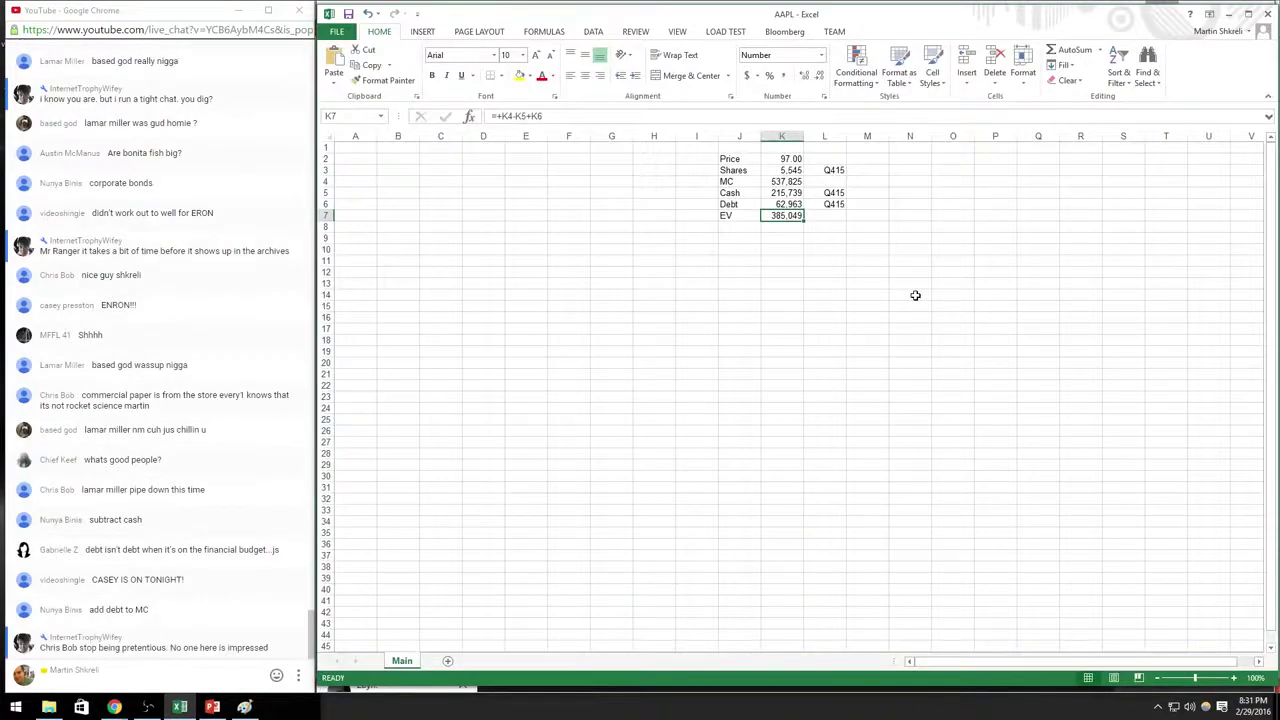
pyautogui.press('Up')
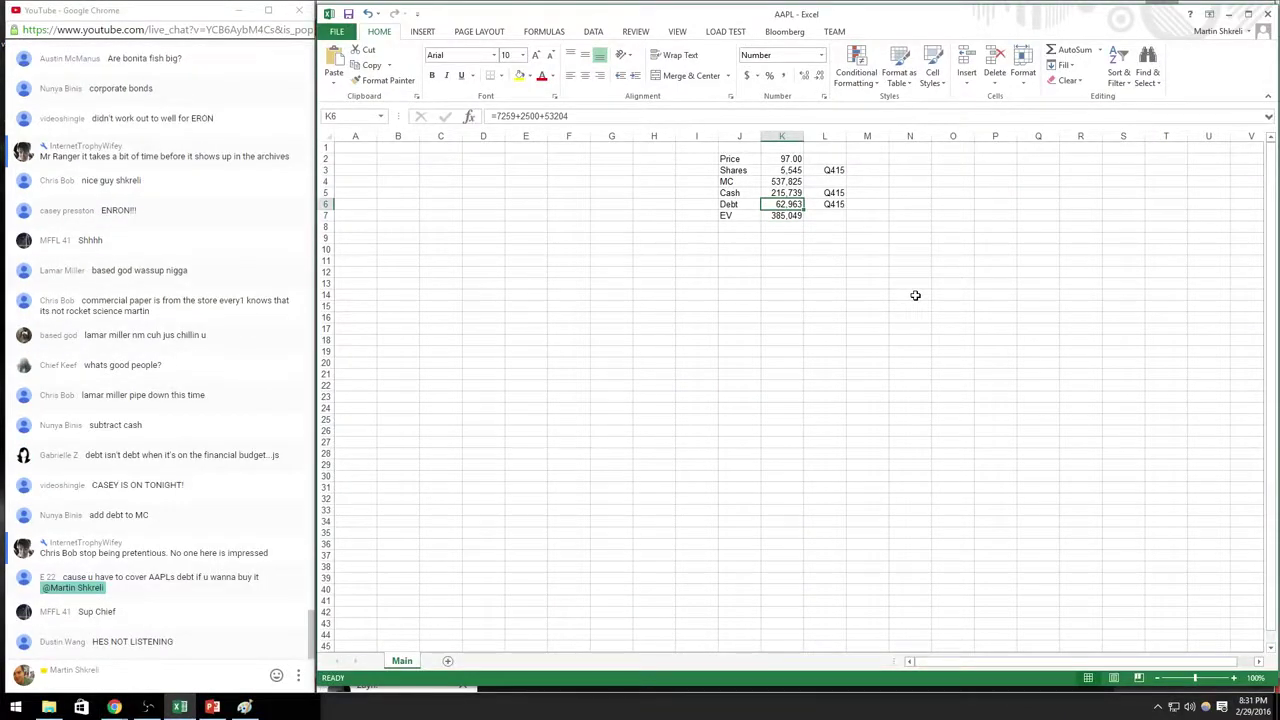
# Step: Clear the repeated all-caps spam from the Blab live chat through its sender's profile
pyautogui.hotkey('alt', 'Tab')
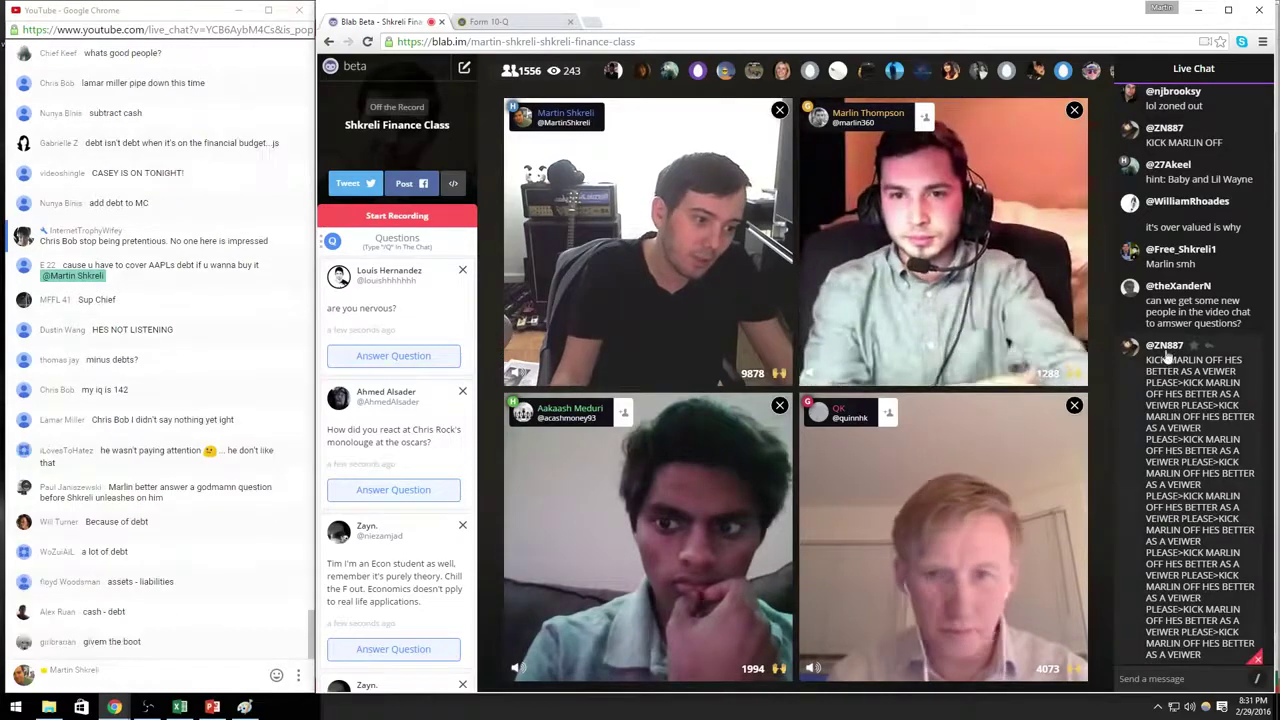
pyautogui.click(1164, 345)
pyautogui.click(906, 244)
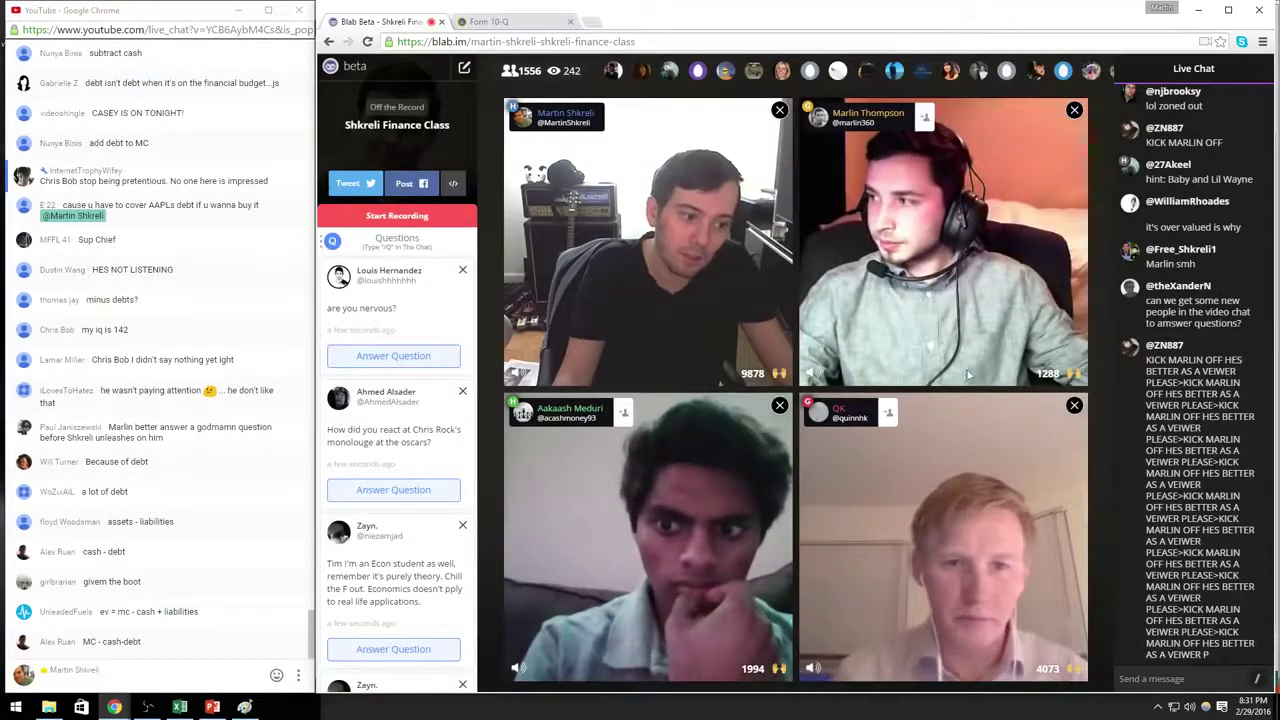
pyautogui.hotkey('ctrl', 'Tab')
pyautogui.hotkey('ctrl', 'shift', 'Tab')
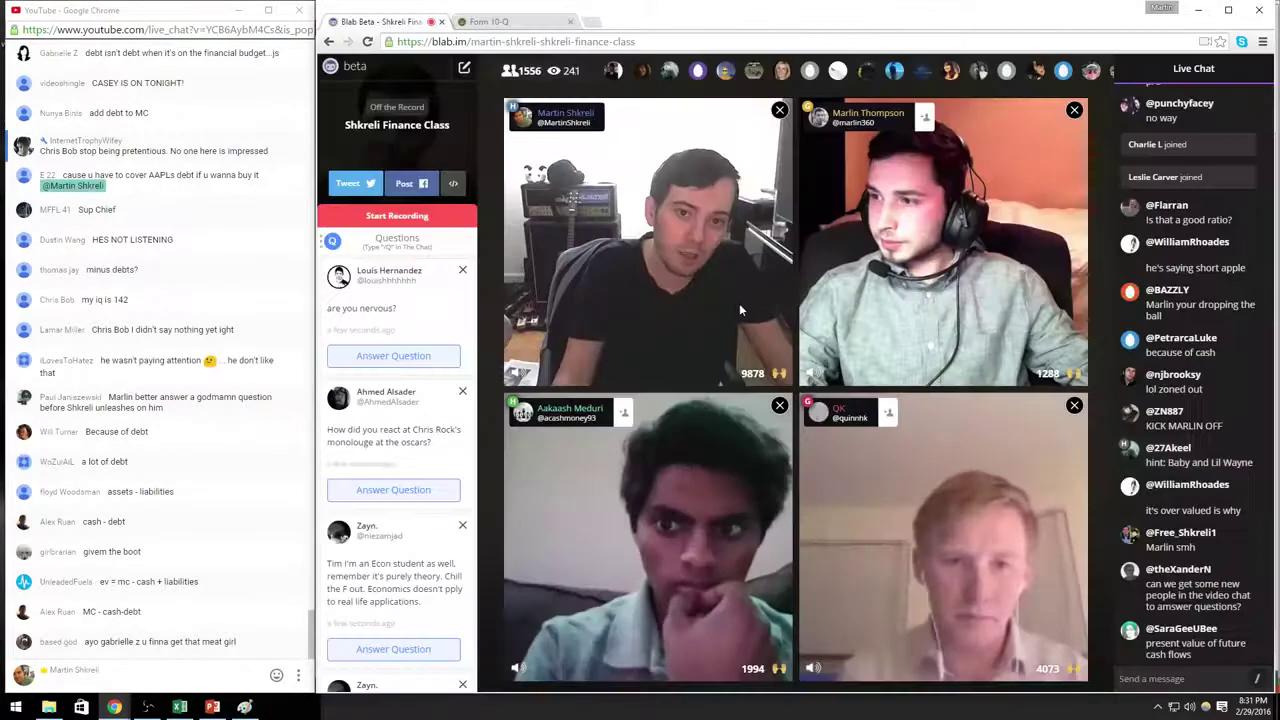
# Step: Calculate cash minus debt in Excel cell I6 with +K5-K6
pyautogui.hotkey('alt', 'Tab')
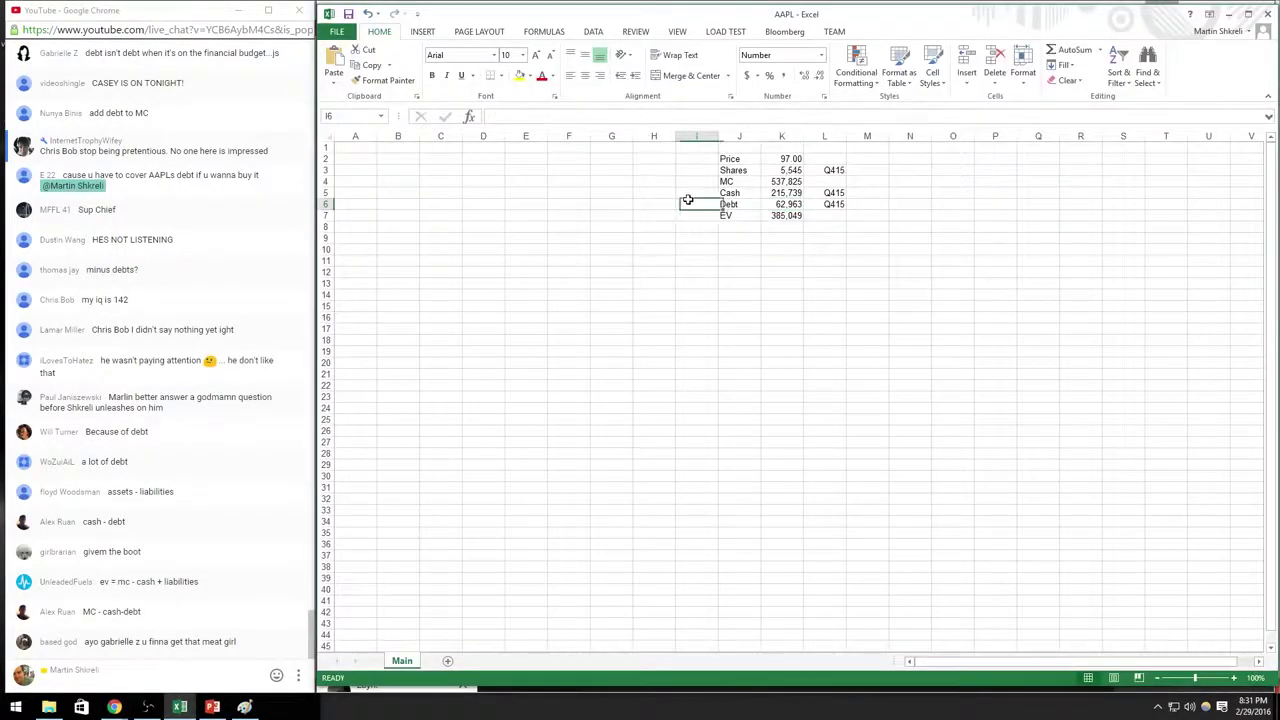
pyautogui.write('+K5-K6')
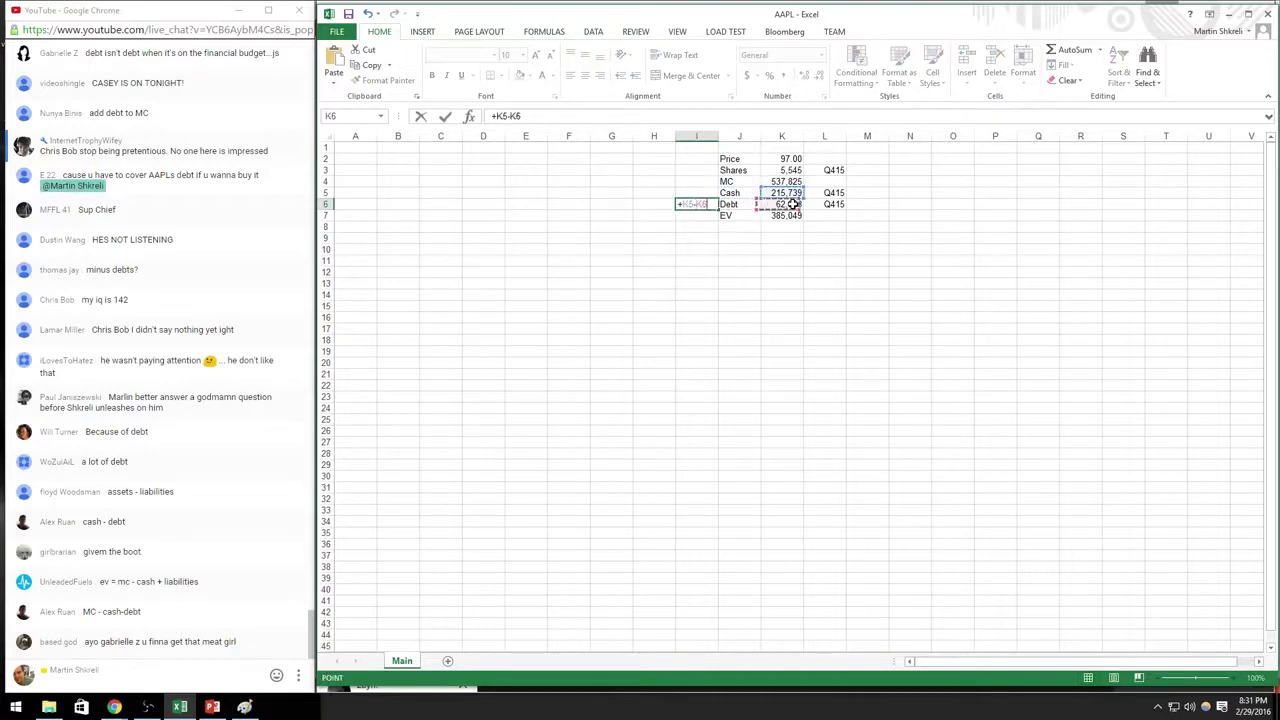
pyautogui.press('Return')
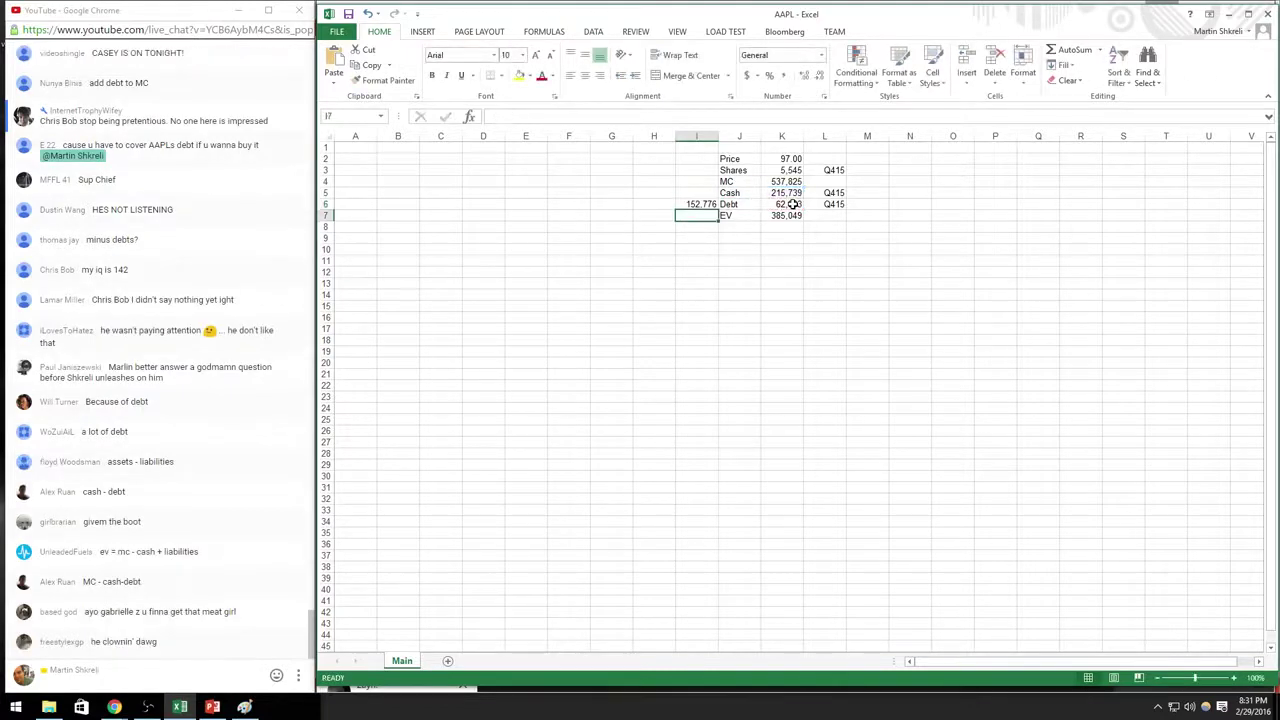
# Step: Calculate the net cash as a share of MC in cell I5 with =I6/K4, shown as a whole percentage
pyautogui.press('Up')
pyautogui.write('=')
pyautogui.press('Right')
pyautogui.press('Right')
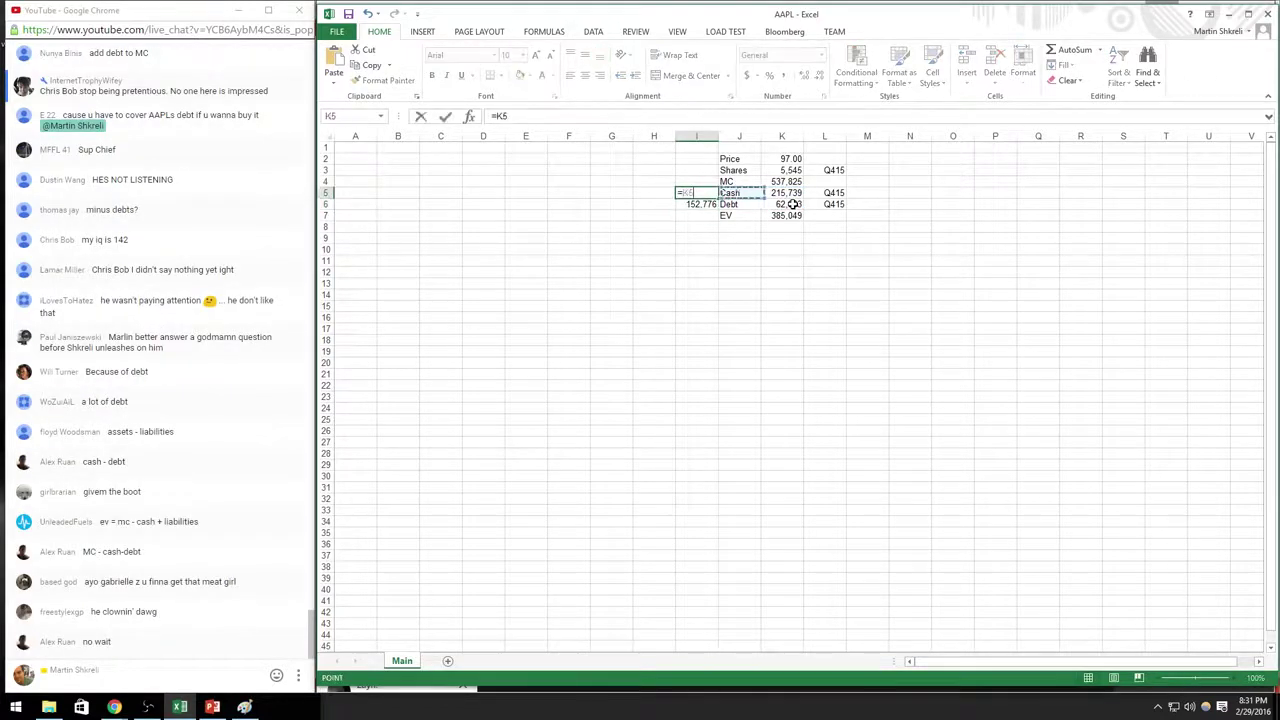
pyautogui.press('BackSpace')
pyautogui.press('BackSpace')
pyautogui.press('Return')
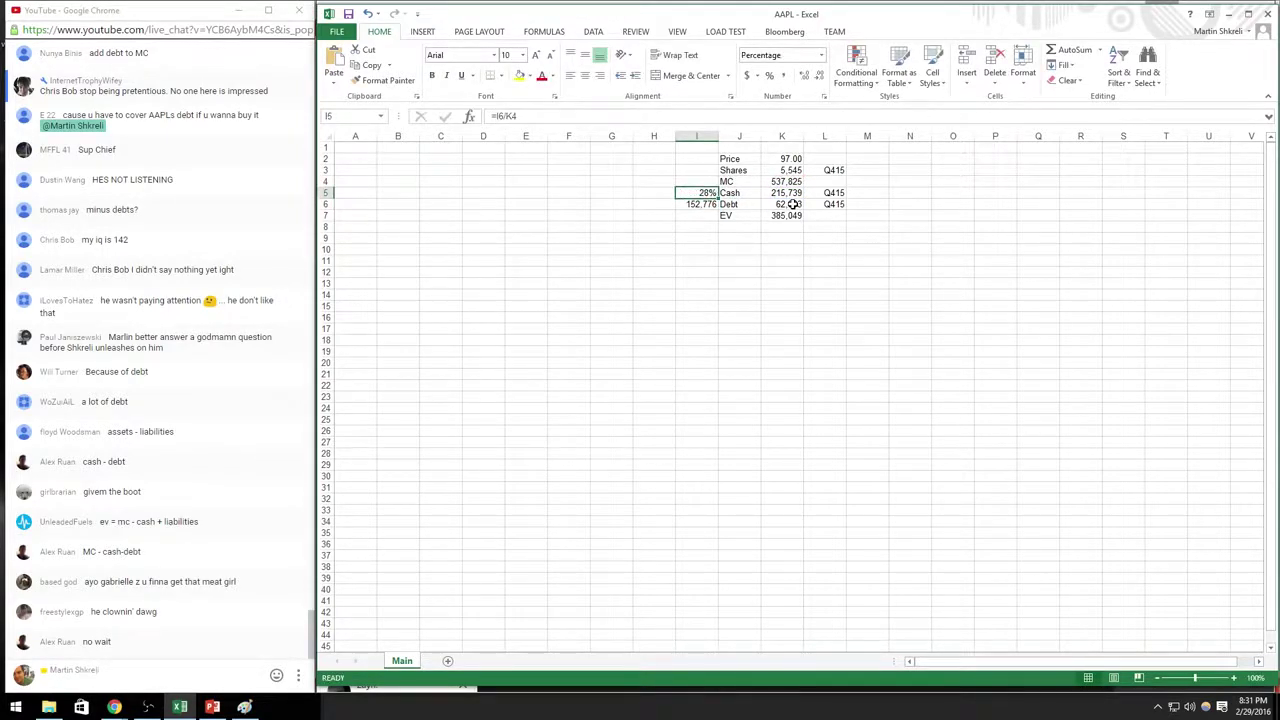
# Step: Move the percentage and net cash formulas from I5:I6 to N5:N6 and return to the Blab page in the browser
pyautogui.hotkey('ctrl', 'c')
pyautogui.press('Right')
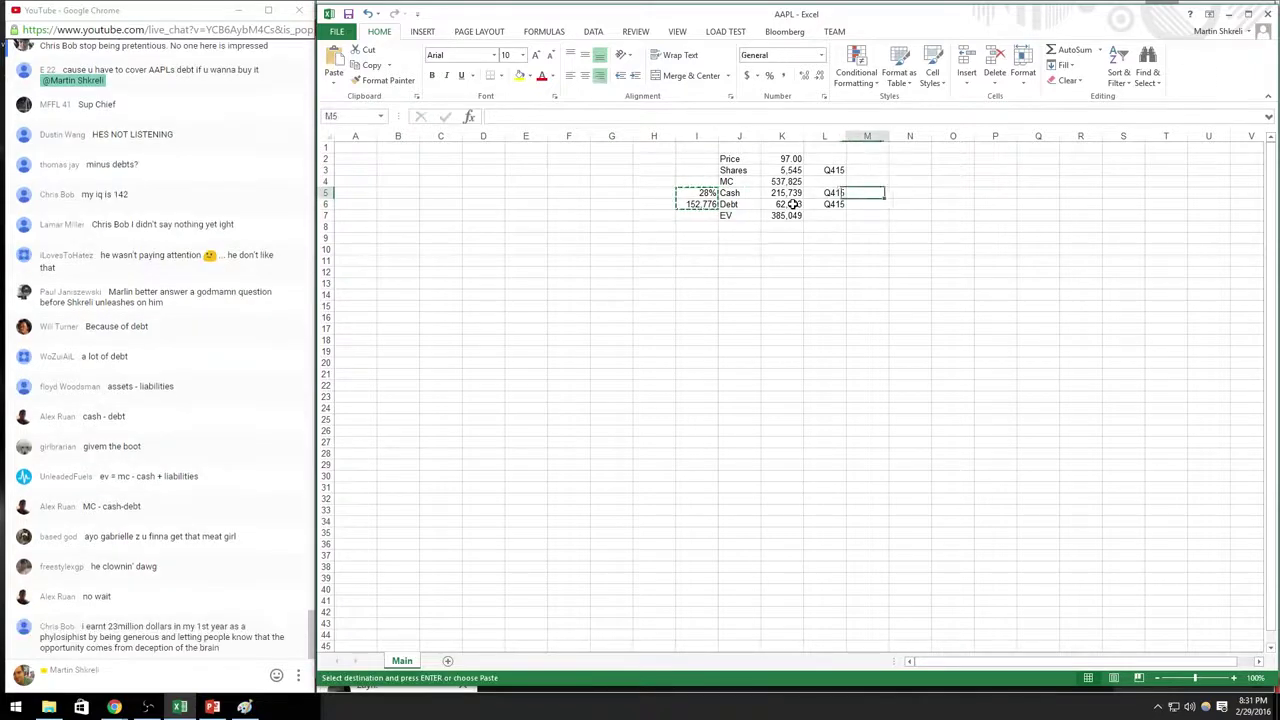
pyautogui.press('Right')
pyautogui.press('Return')
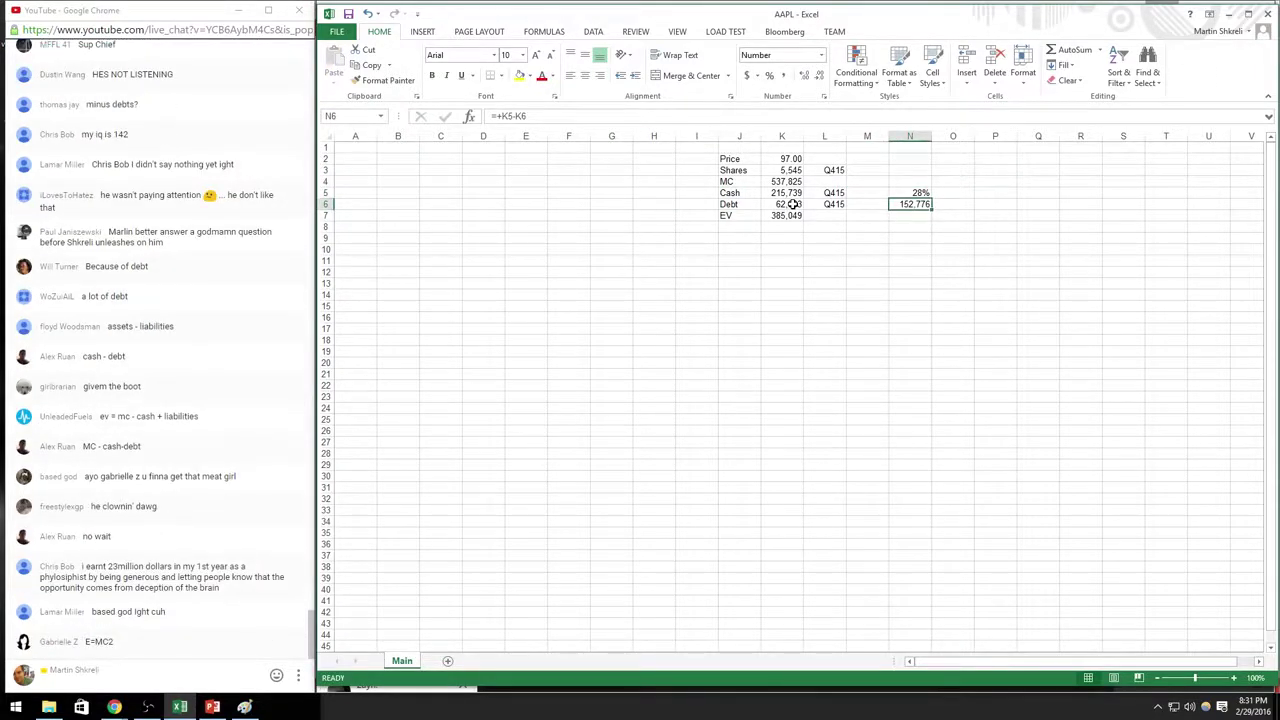
pyautogui.hotkey('alt', 'Tab')
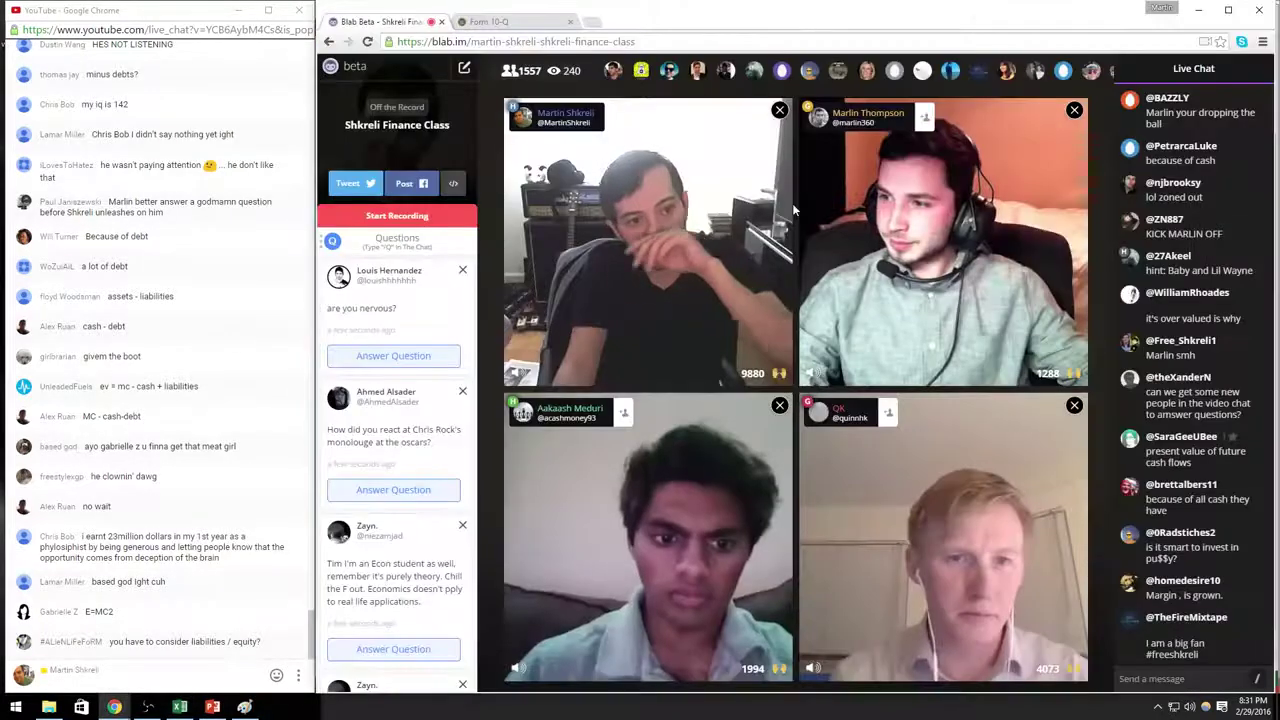
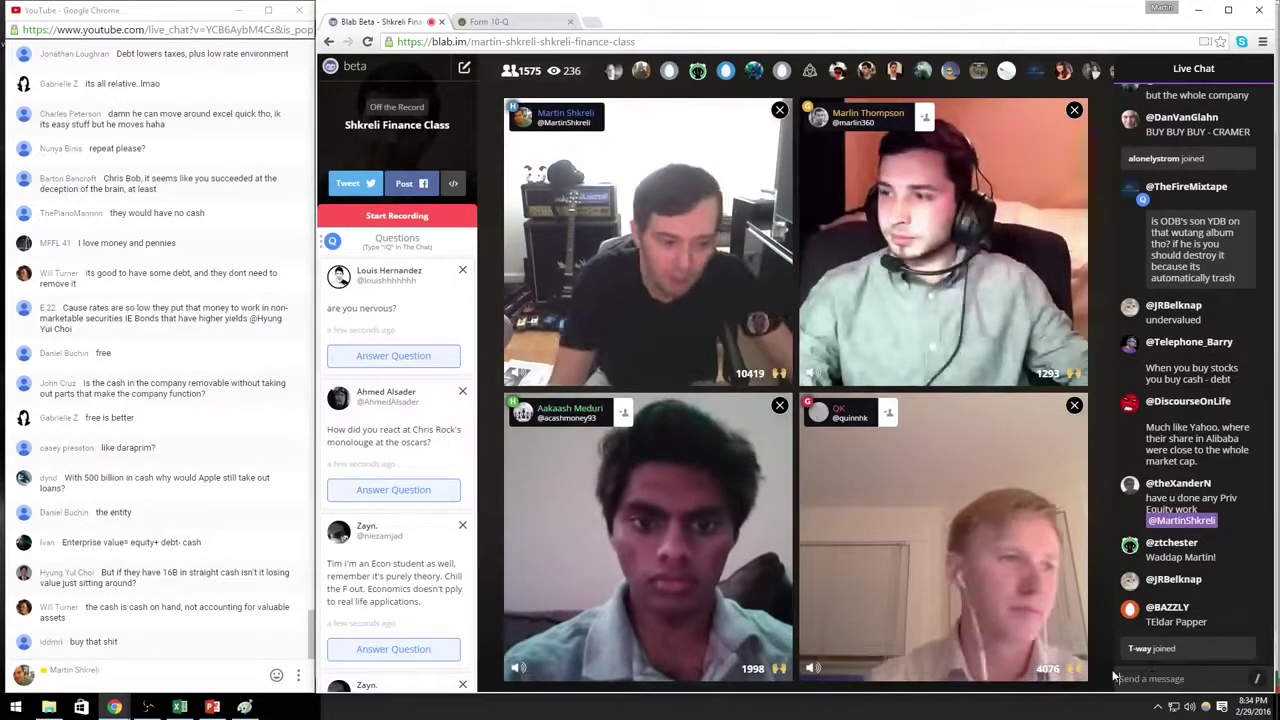
# Step: Bring up the Form 10-Q balance sheet in the browser and highlight the current liabilities heading, accounts payable and accrued expenses
pyautogui.hotkey('alt', 'Tab')
pyautogui.hotkey('alt', 'Tab')
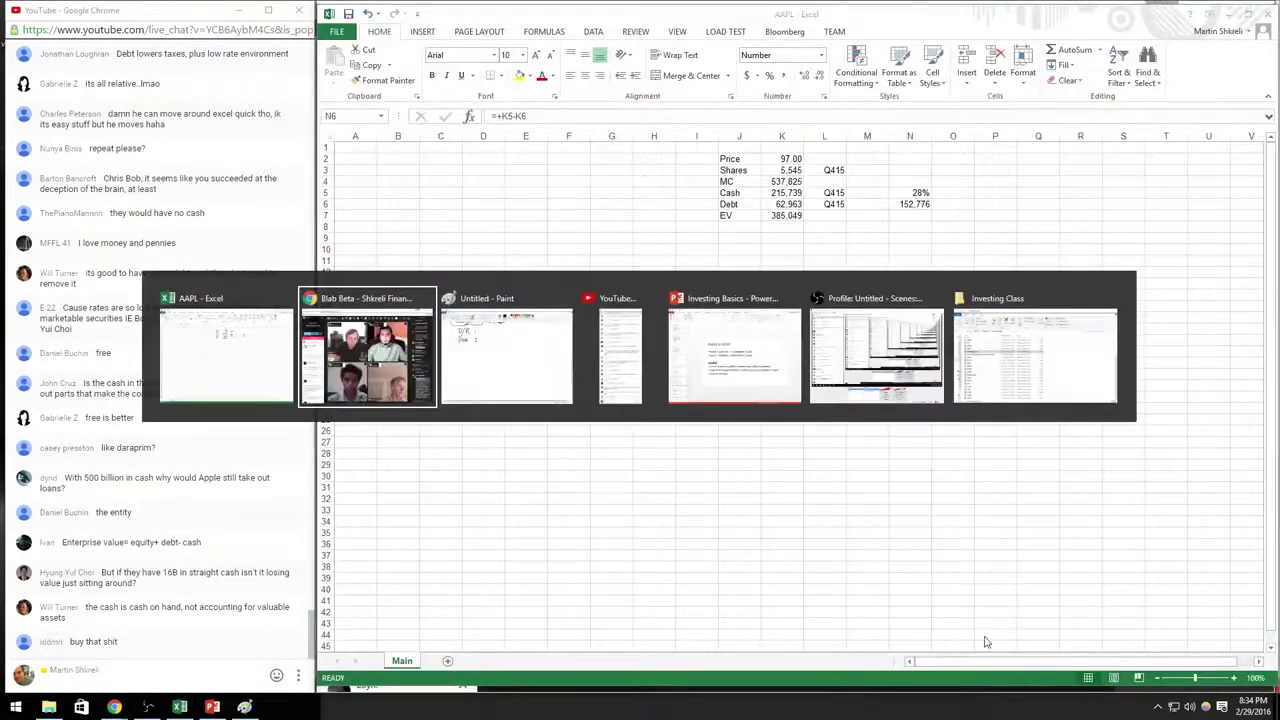
pyautogui.hotkey('alt', 'Tab')
pyautogui.hotkey('alt', 'shift', 'Tab')
pyautogui.hotkey('alt', 'shift', 'Tab')
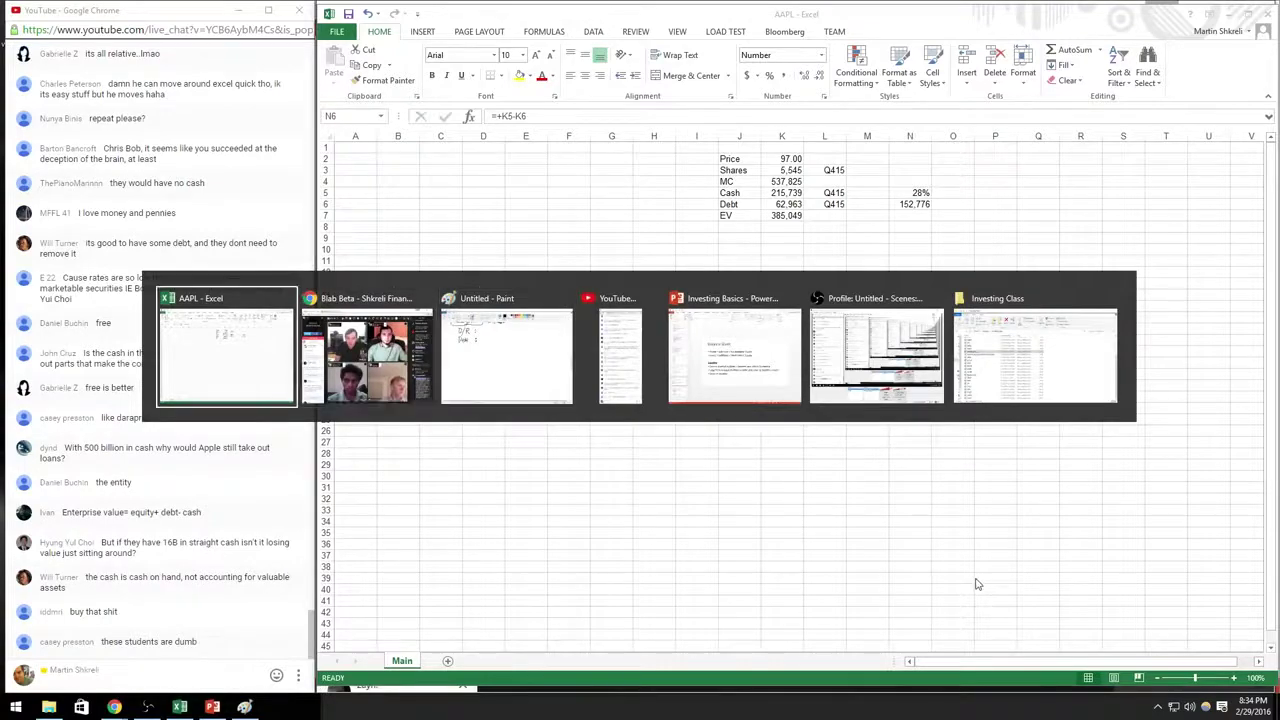
pyautogui.hotkey('alt', 'Tab')
pyautogui.hotkey('ctrl', 'Tab')
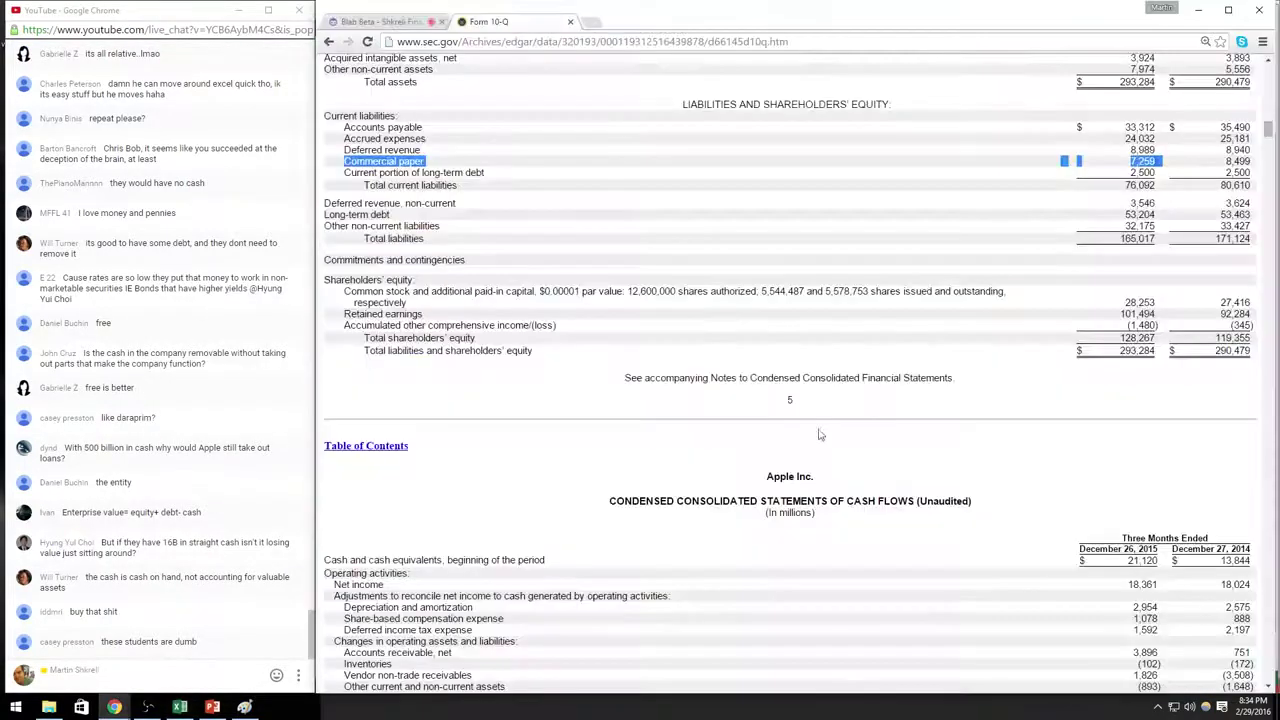
pyautogui.scroll(4, 360, 318)
pyautogui.moveTo(360, 318); pyautogui.dragTo(523, 337)
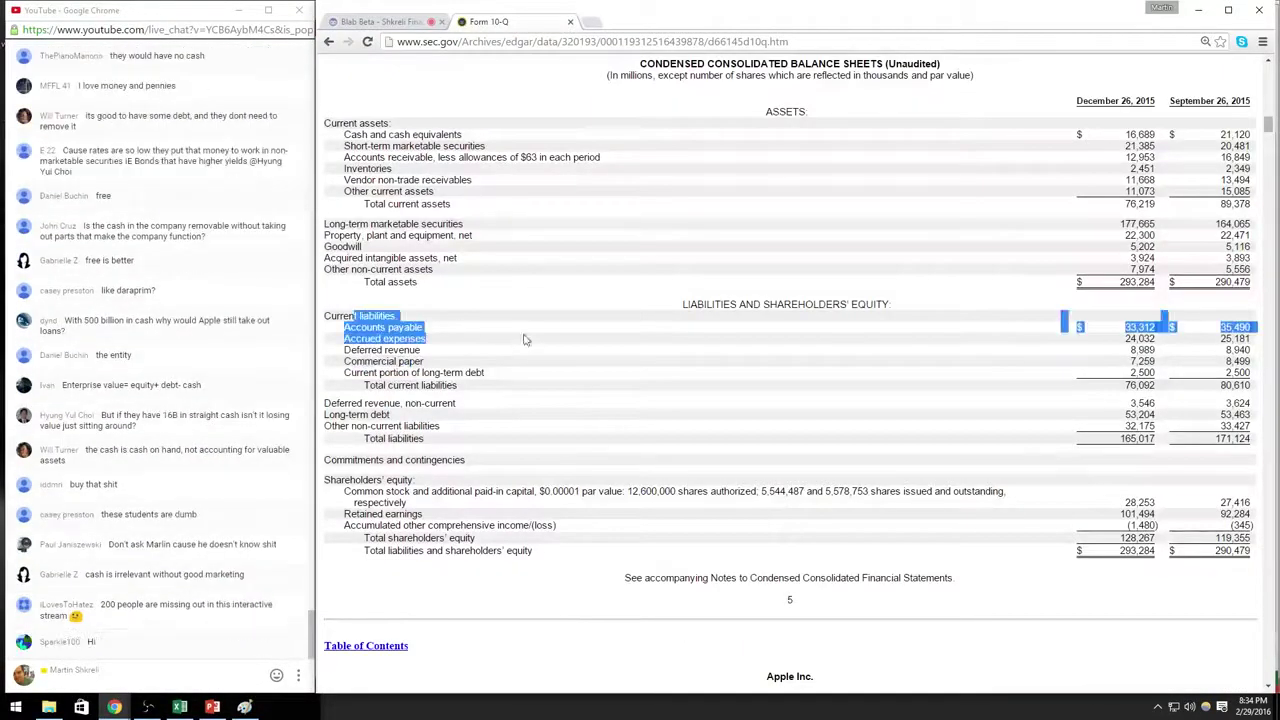
# Step: Highlight the total liabilities, total assets and total shareholders' equity figures for December 26, 2015 on the Form 10-Q balance sheet
pyautogui.click(570, 432)
pyautogui.tripleClick(376, 441)
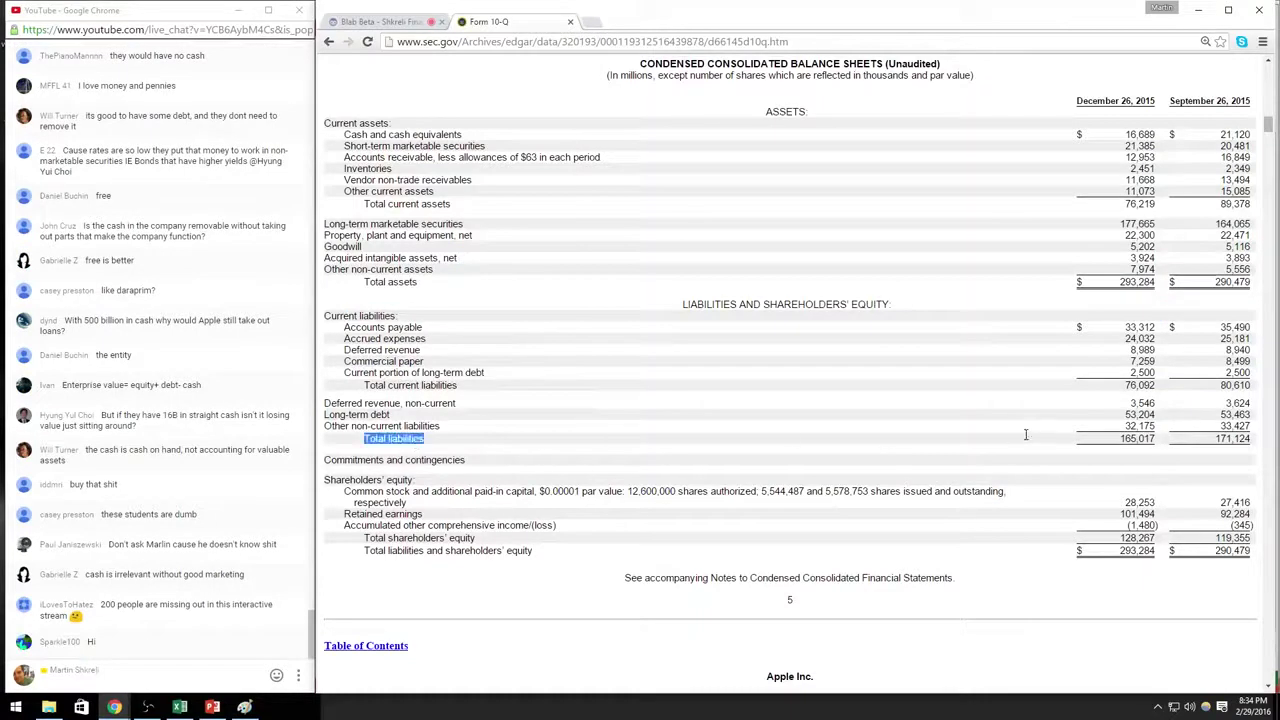
pyautogui.click(1152, 440)
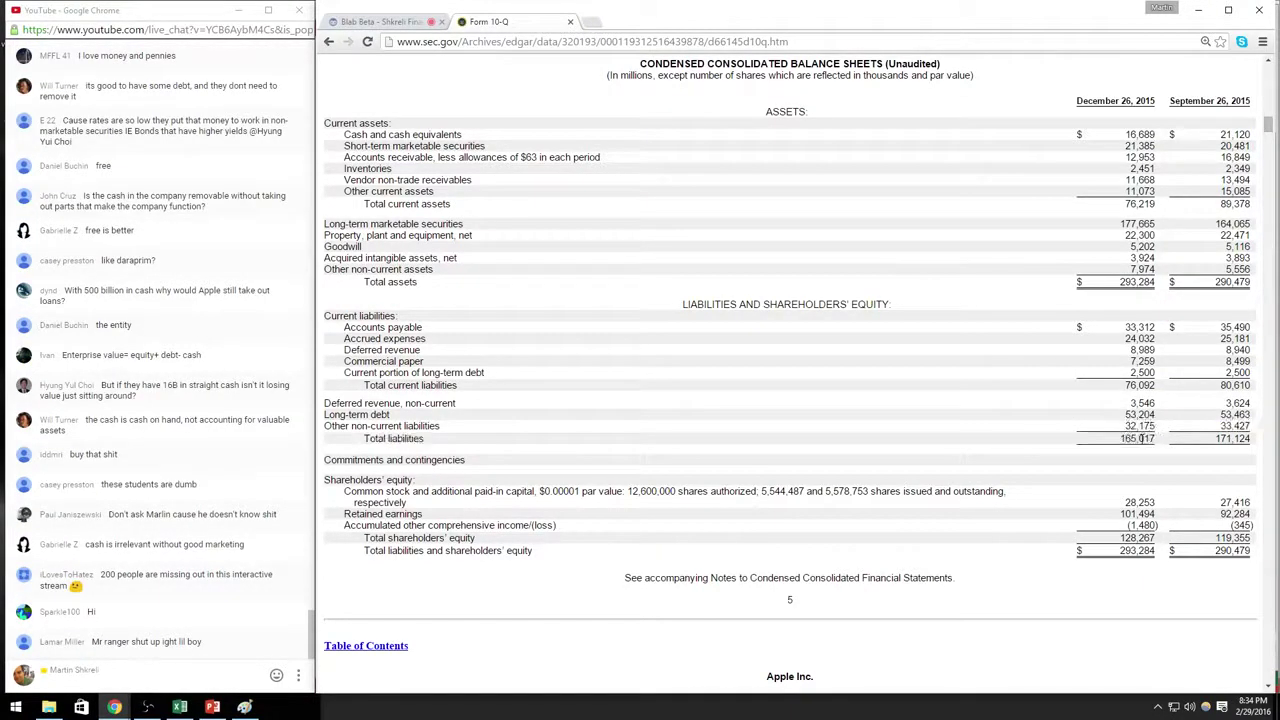
pyautogui.doubleClick(1152, 283)
pyautogui.moveTo(1118, 284); pyautogui.dragTo(1138, 284)
pyautogui.moveTo(1103, 443); pyautogui.dragTo(1160, 441)
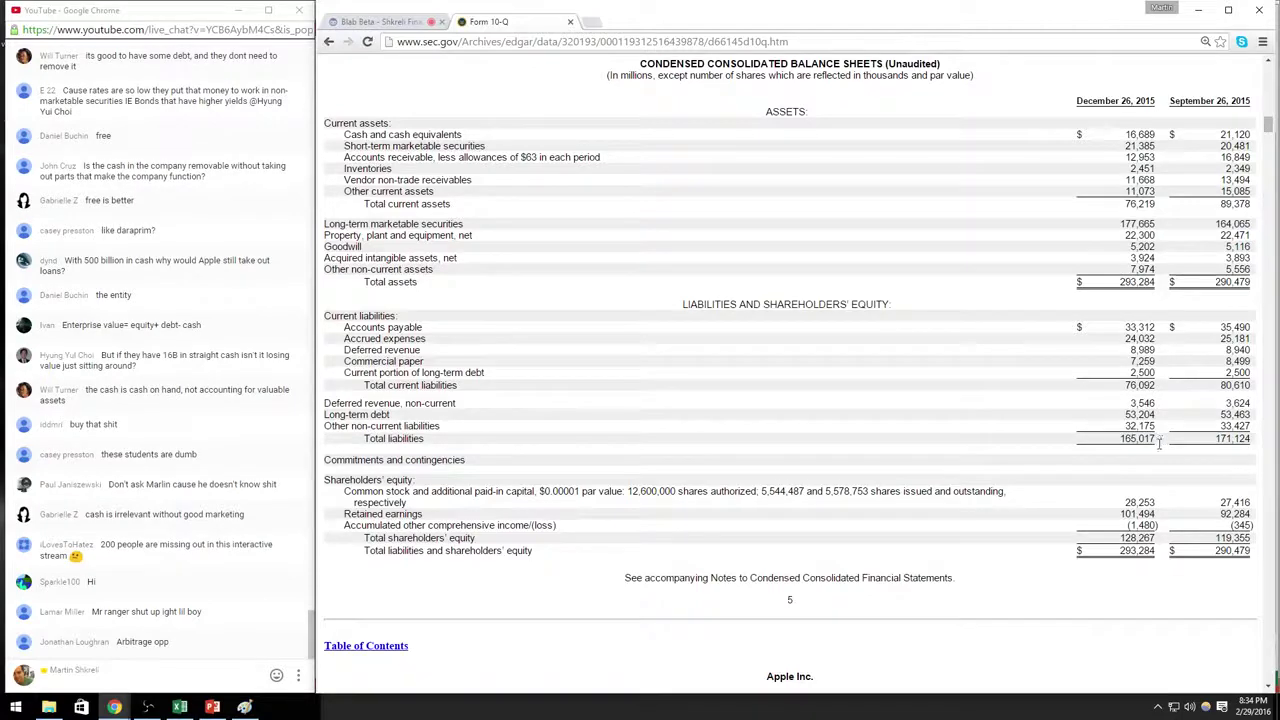
pyautogui.moveTo(1118, 538); pyautogui.dragTo(1158, 537)
# Step: Switch to the AAPL workbook in Excel and add a new worksheet named Model
pyautogui.hotkey('alt', 'Tab')
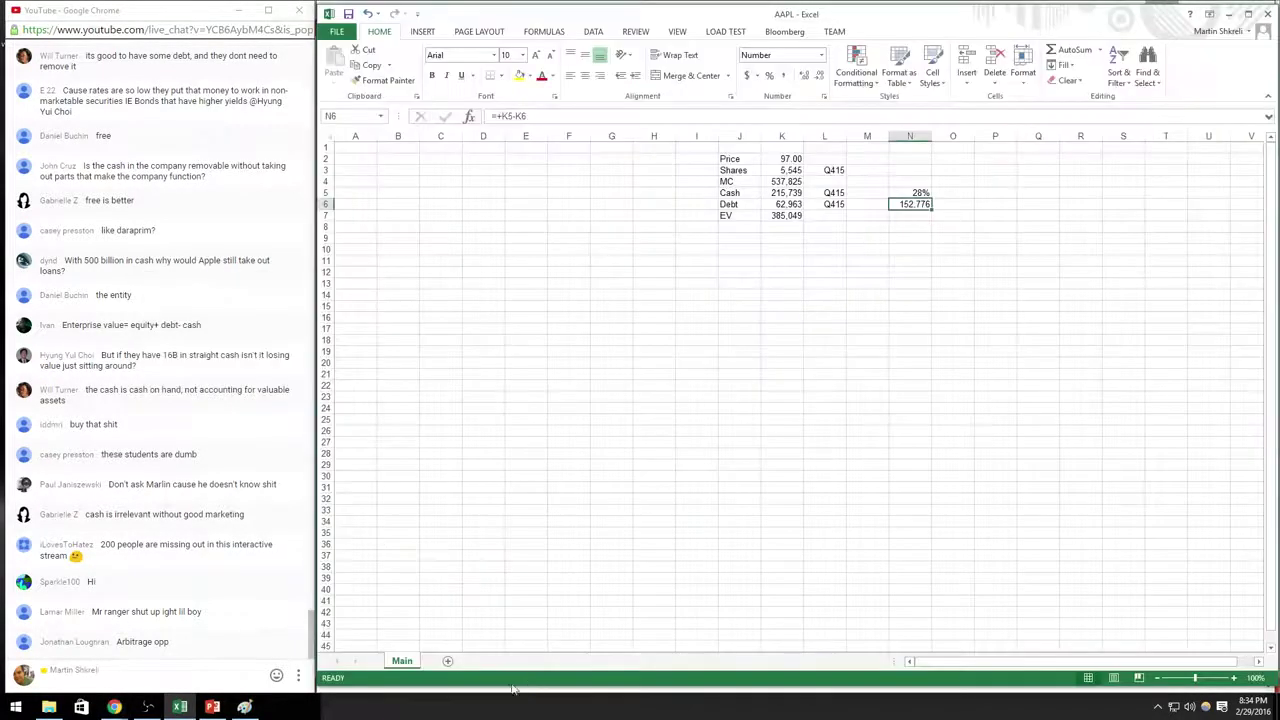
pyautogui.click(447, 661)
pyautogui.doubleClick(440, 661)
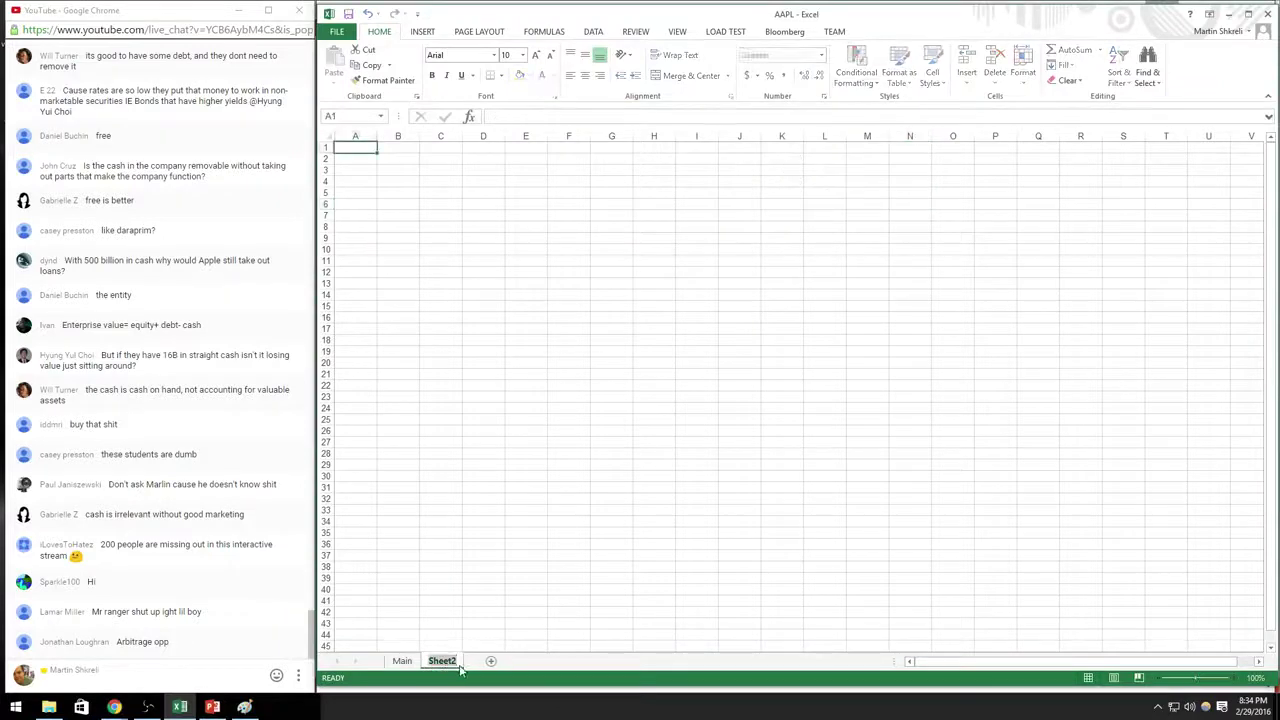
pyautogui.write('Model')
pyautogui.press('Return')
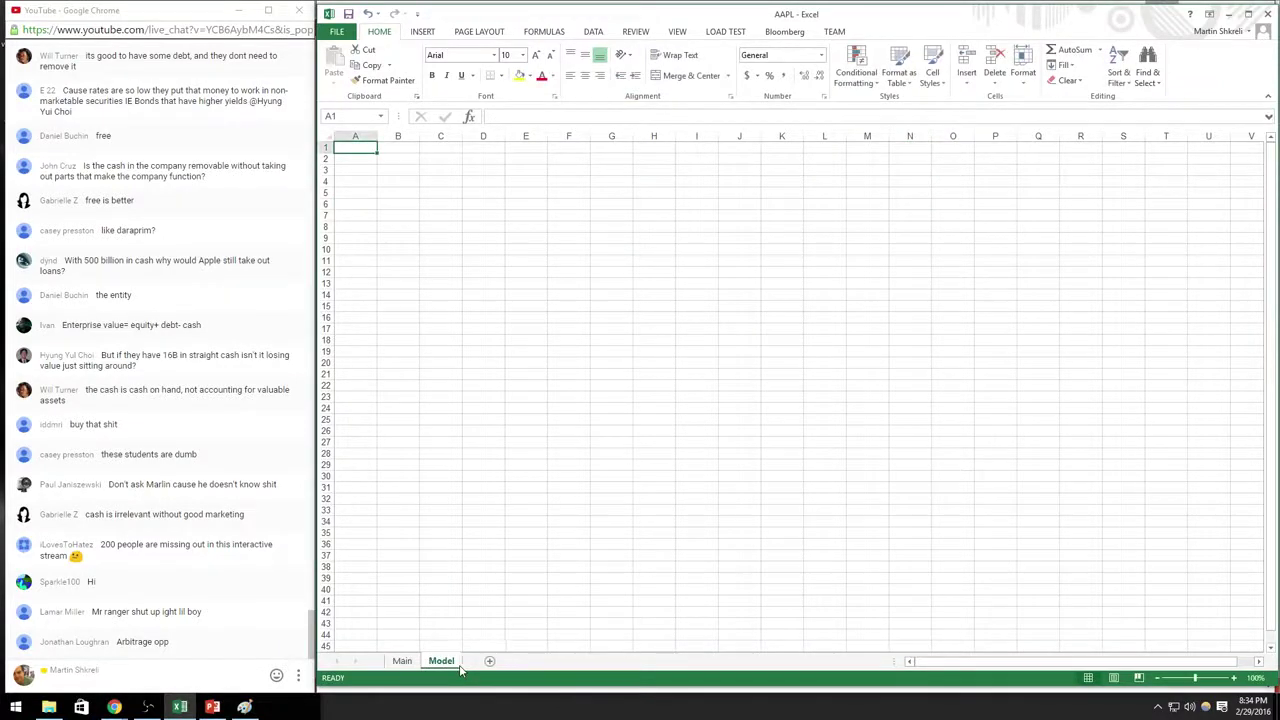
# Step: Enter the row label Revenue in cell B3 of the Model sheet
pyautogui.press('Right')
pyautogui.press('Down')
pyautogui.press('Down')
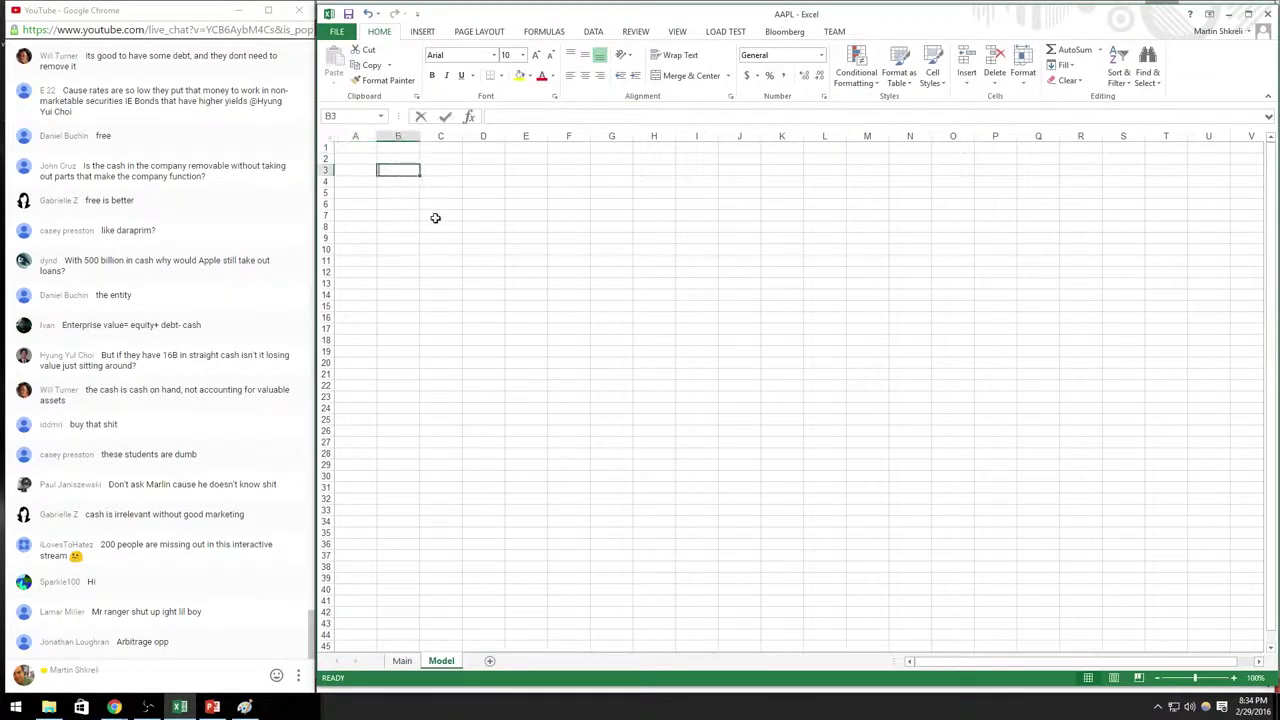
pyautogui.write('Revenue')
# Step: Enter the 2015 quarter headings Q115, Q215, Q315 and Q415 in cells C2:F2
pyautogui.press('Up')
pyautogui.press('Right')
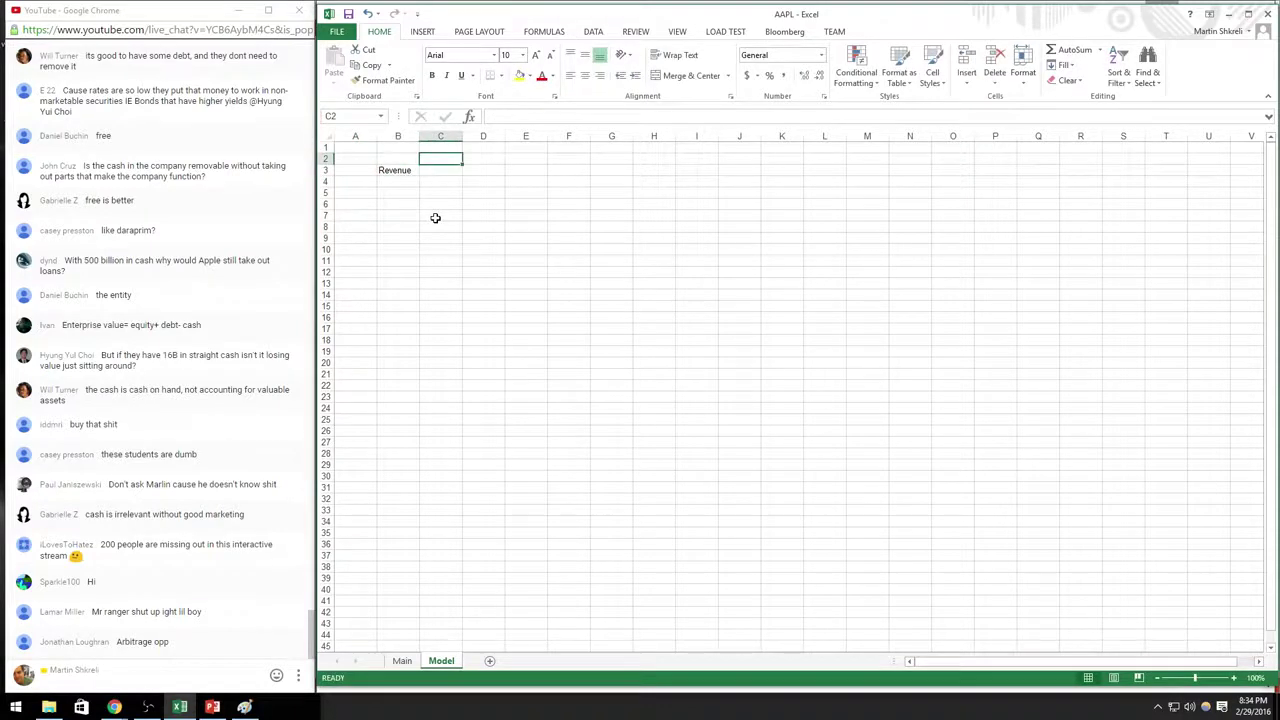
pyautogui.write('Q115')
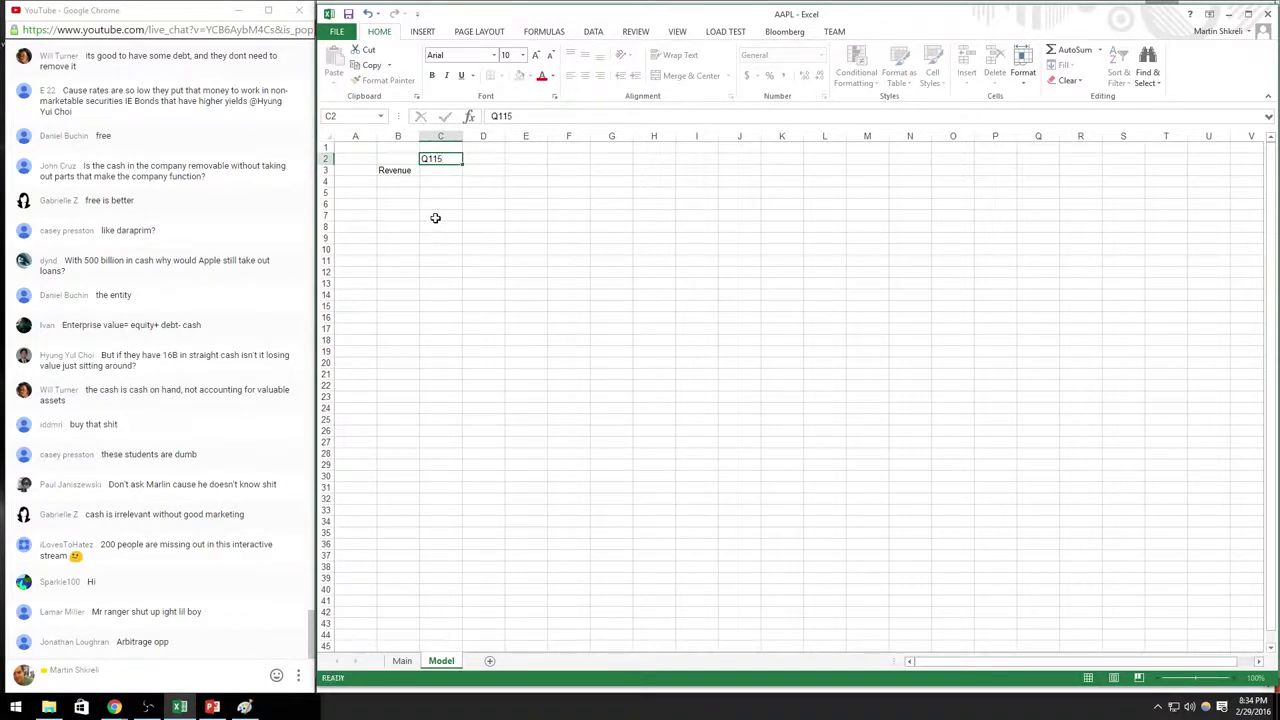
pyautogui.press('Right')
pyautogui.write('Q215')
pyautogui.press('Right')
pyautogui.write('Q315')
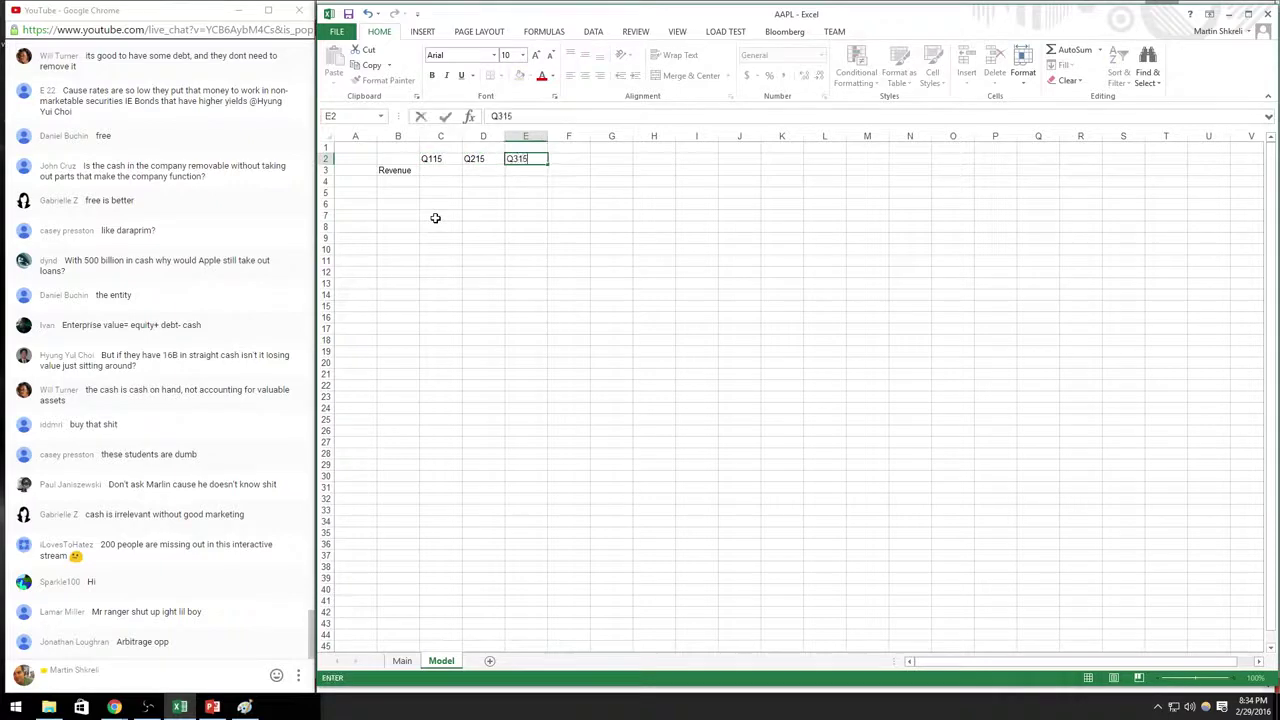
pyautogui.press('Right')
pyautogui.write('Q415')
# Step: Continue the header row with the 2016 quarter headings Q116, Q216, Q316 and Q416 in cells G2:J2
pyautogui.press('Right')
pyautogui.write('Q113')
pyautogui.press('Right')
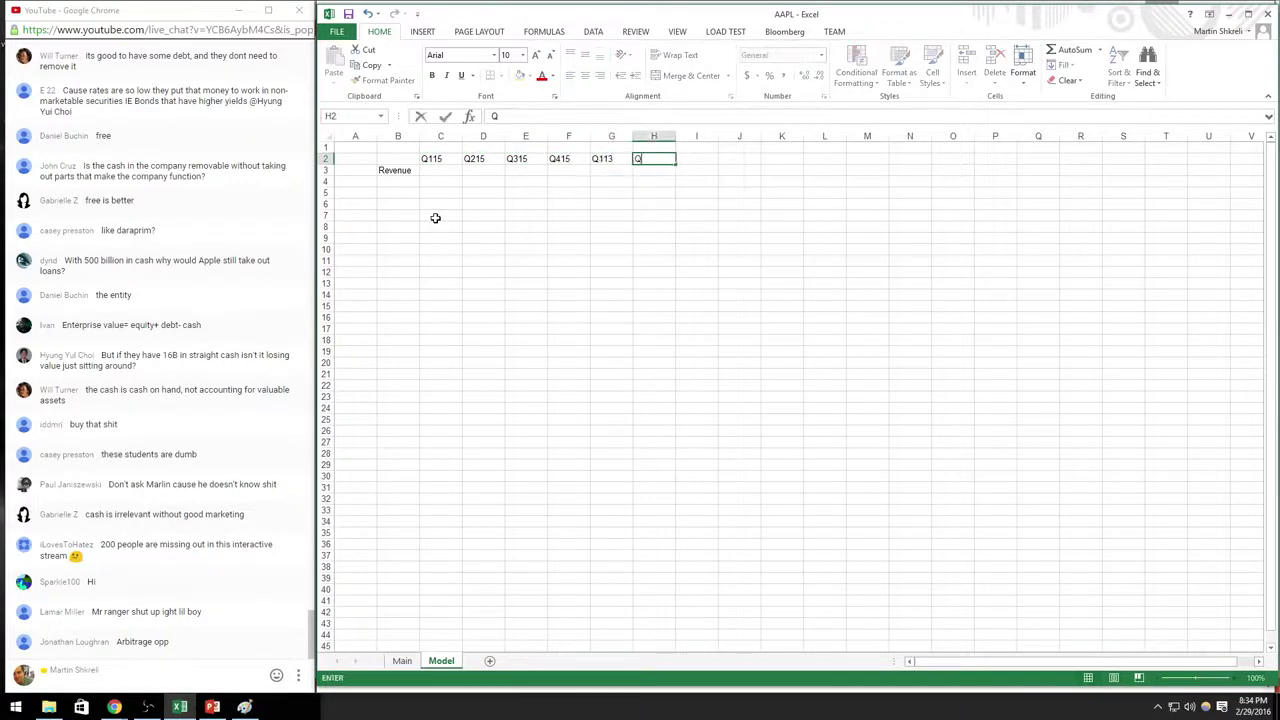
pyautogui.write('Q216')
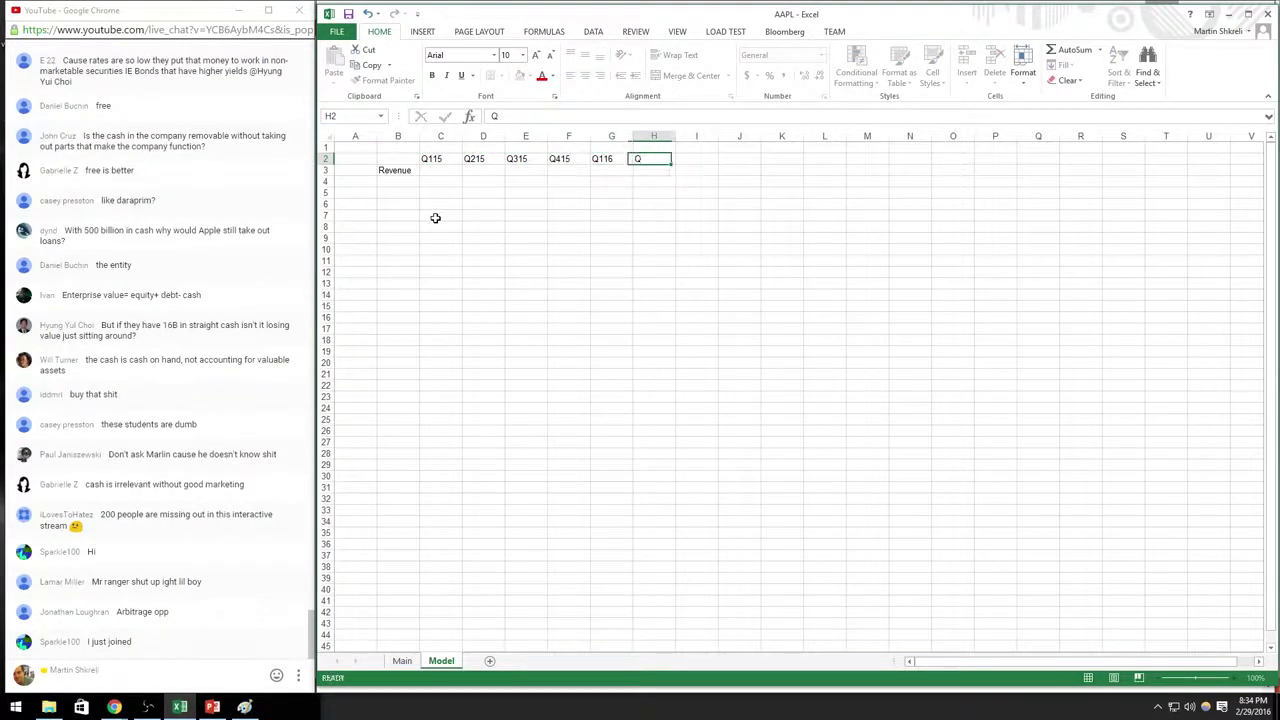
pyautogui.press('Tab')
pyautogui.write('Q316')
pyautogui.press('Tab')
pyautogui.write('Q416')
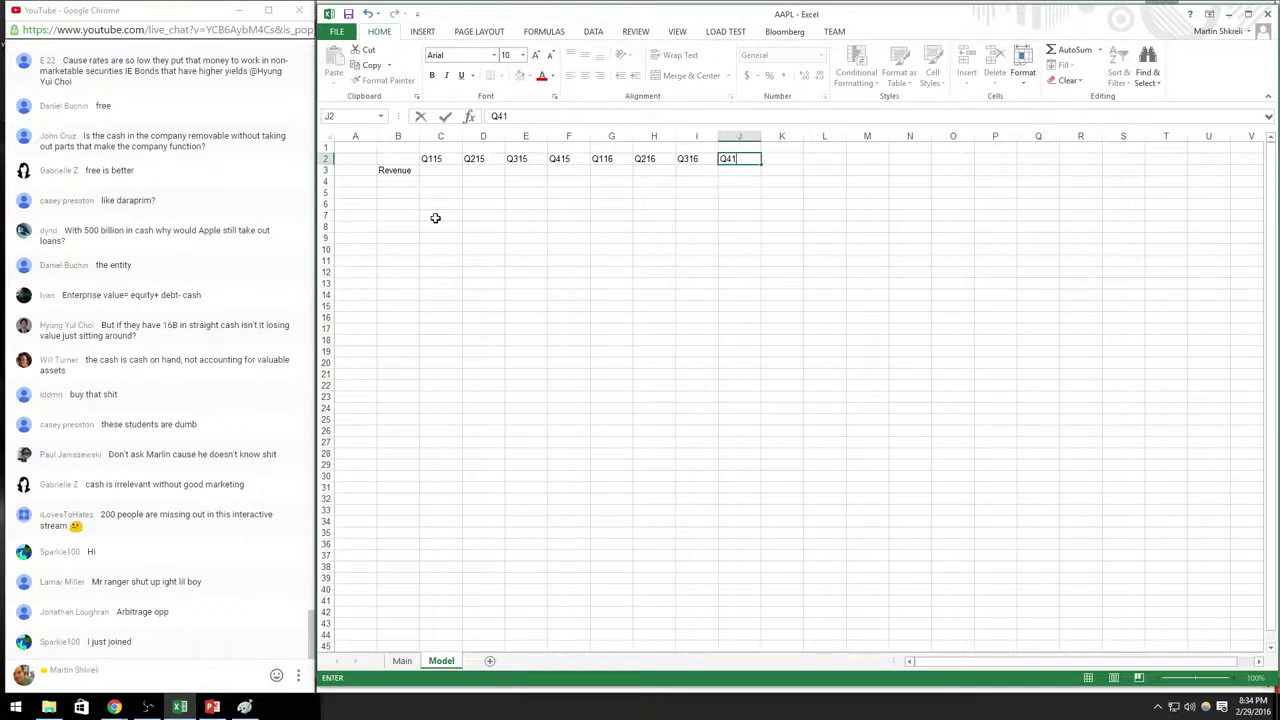
pyautogui.press('Return')
# Step: Right-align the quarter columns C through J on the Model sheet
pyautogui.hotkey('ctrl', 'space')
pyautogui.hotkey('shift', 'Right')
pyautogui.hotkey('shift', 'Right')
pyautogui.hotkey('shift', 'Right')
pyautogui.hotkey('shift', 'Right')
pyautogui.hotkey('shift', 'Right')
pyautogui.hotkey('shift', 'Right')
pyautogui.hotkey('shift', 'Right')
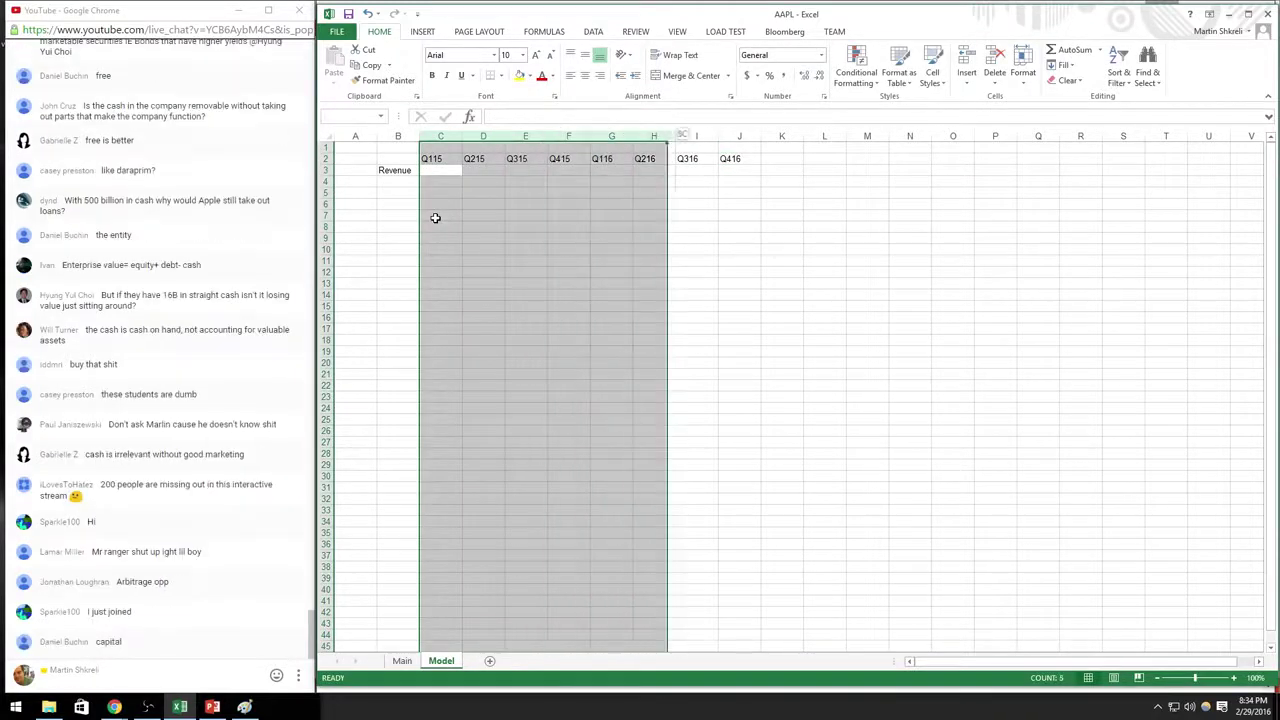
pyautogui.click(600, 78)
pyautogui.click(806, 260)
pyautogui.click(740, 160)
# Step: Return to the browser and bring up the Blab class page
pyautogui.hotkey('alt', 'Tab')
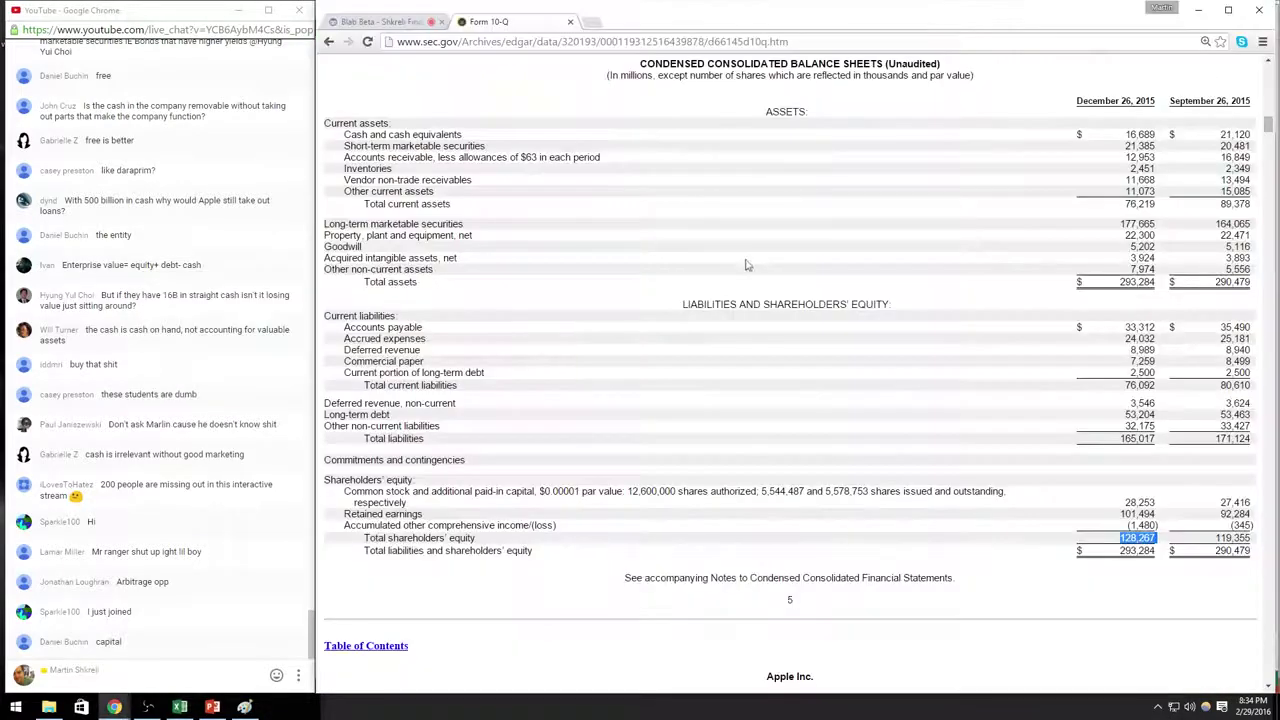
pyautogui.hotkey('alt', 'Tab')
pyautogui.press('Tab')
pyautogui.hotkey('alt', 'Tab')
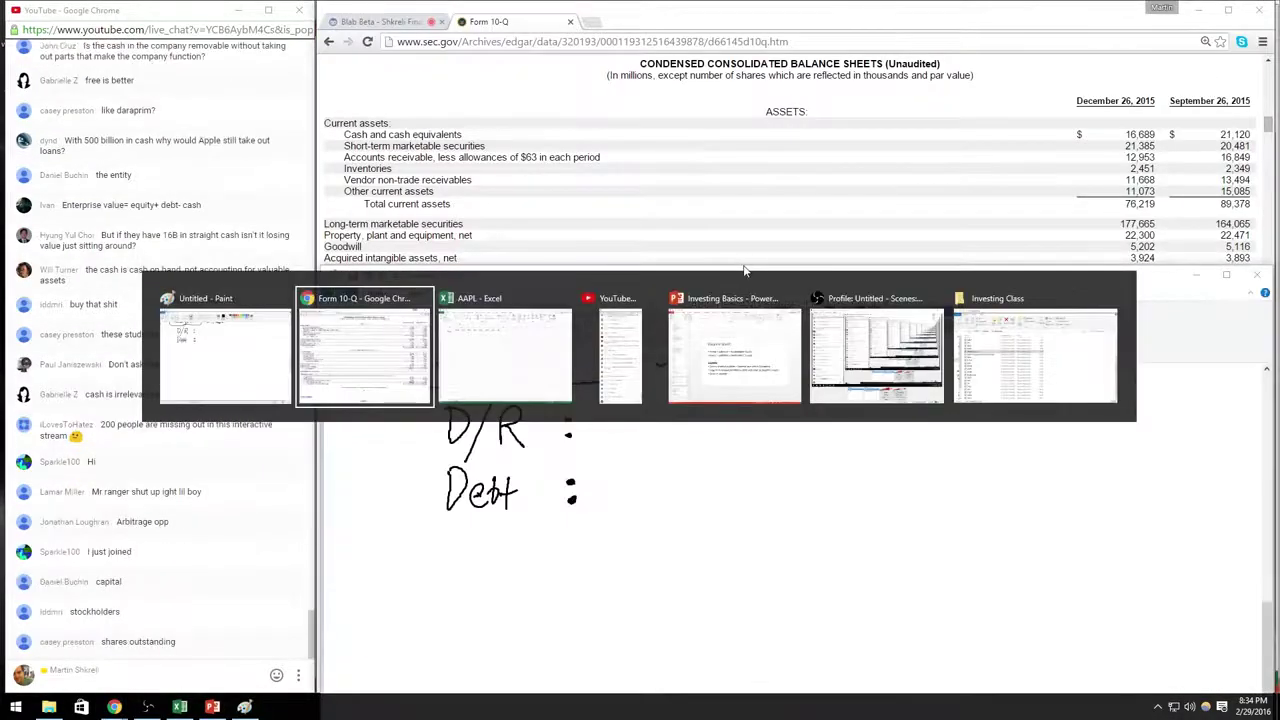
pyautogui.hotkey('alt', 'Tab')
pyautogui.hotkey('alt', 'Tab')
pyautogui.hotkey('ctrl', 'shift', 'Tab')
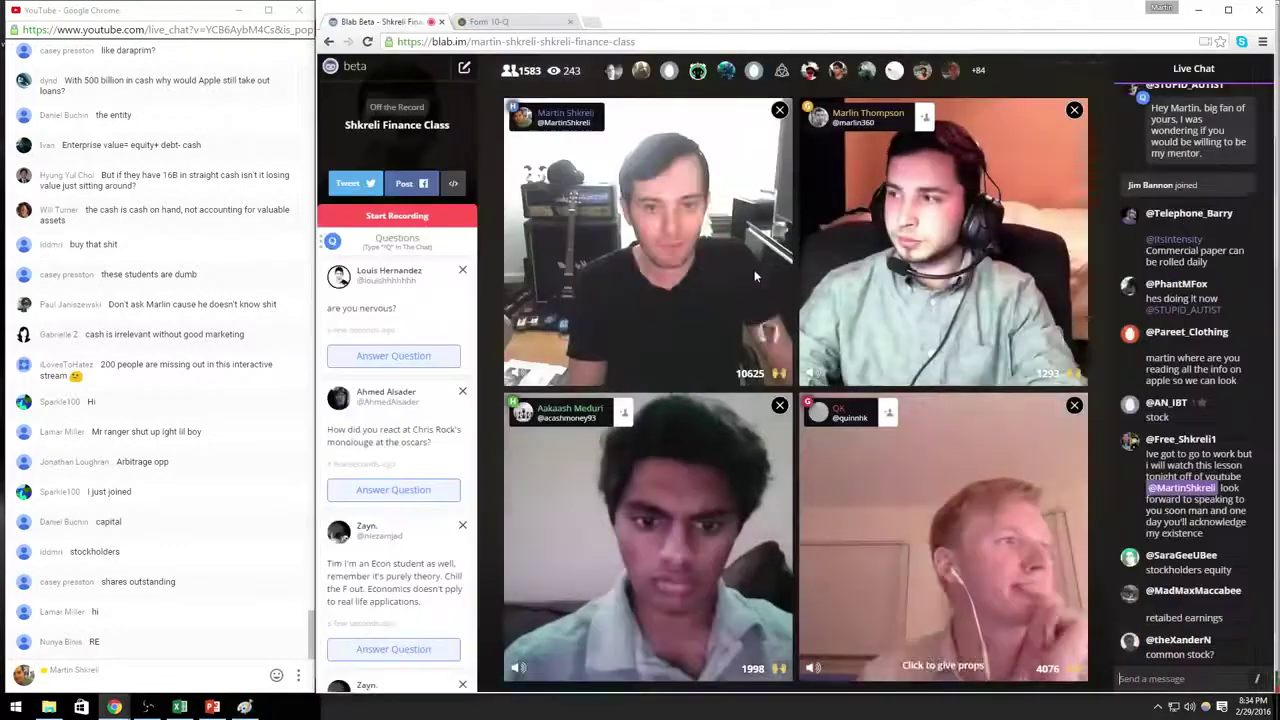
# Step: Switch to Paint and handwrite the equation A − L = S/E with BOOK VALUE beneath the S/E term
pyautogui.hotkey('alt', 'Tab')
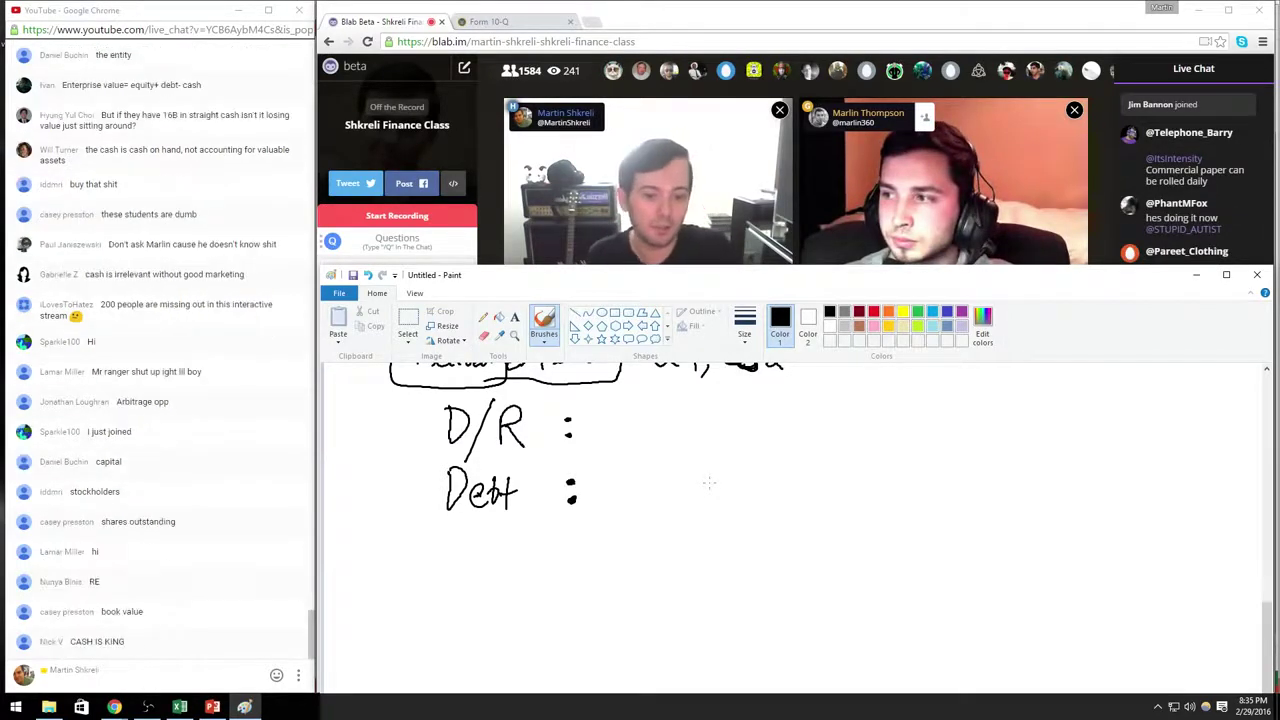
pyautogui.click(653, 443)
pyautogui.moveTo(728, 516)
pyautogui.mouseDown()
pyautogui.moveTo(772, 510)
pyautogui.moveTo(771, 481)
pyautogui.mouseUp()
pyautogui.moveTo(812, 474)
pyautogui.mouseDown()
pyautogui.moveTo(841, 467)
pyautogui.moveTo(926, 510)
pyautogui.mouseUp()
pyautogui.moveTo(984, 455)
pyautogui.mouseDown()
pyautogui.moveTo(1012, 451)
pyautogui.moveTo(1006, 486)
pyautogui.mouseUp()
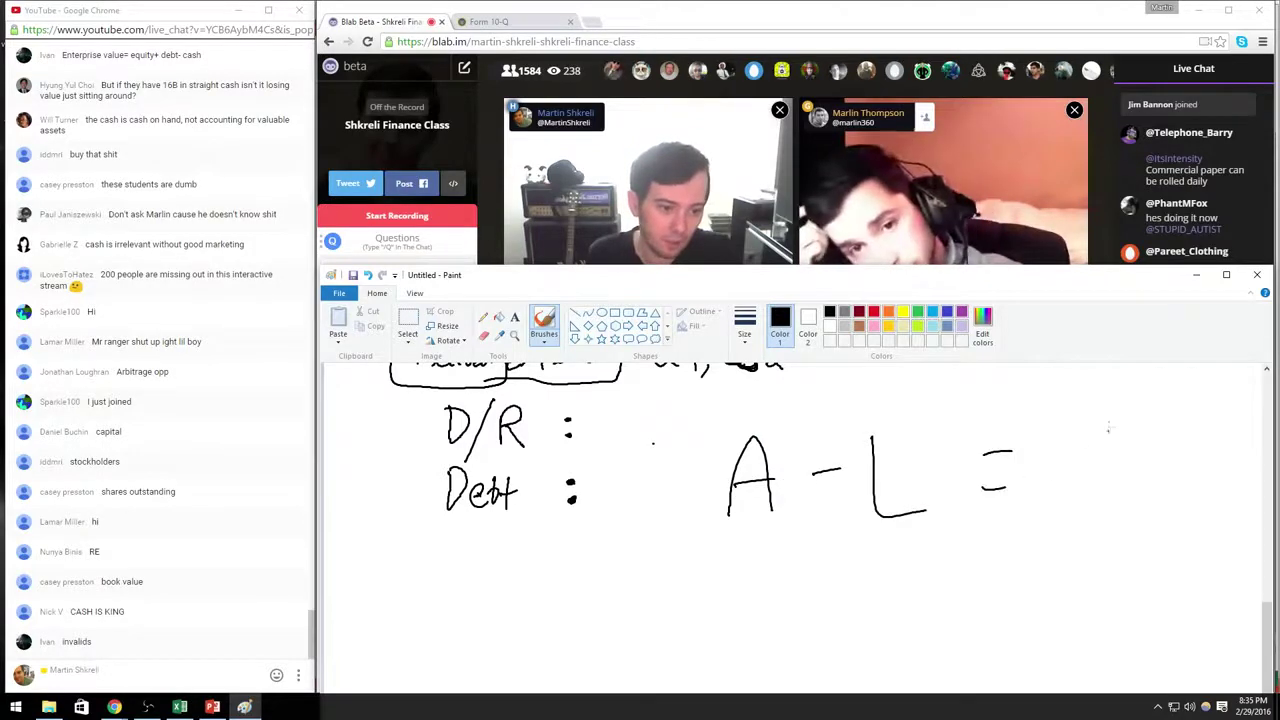
pyautogui.moveTo(1108, 428); pyautogui.dragTo(1066, 496)
pyautogui.moveTo(1166, 403); pyautogui.dragTo(1131, 505)
pyautogui.moveTo(1178, 426)
pyautogui.mouseDown()
pyautogui.moveTo(1220, 490)
pyautogui.moveTo(1230, 420)
pyautogui.mouseUp()
pyautogui.moveTo(1176, 459); pyautogui.dragTo(1211, 454)
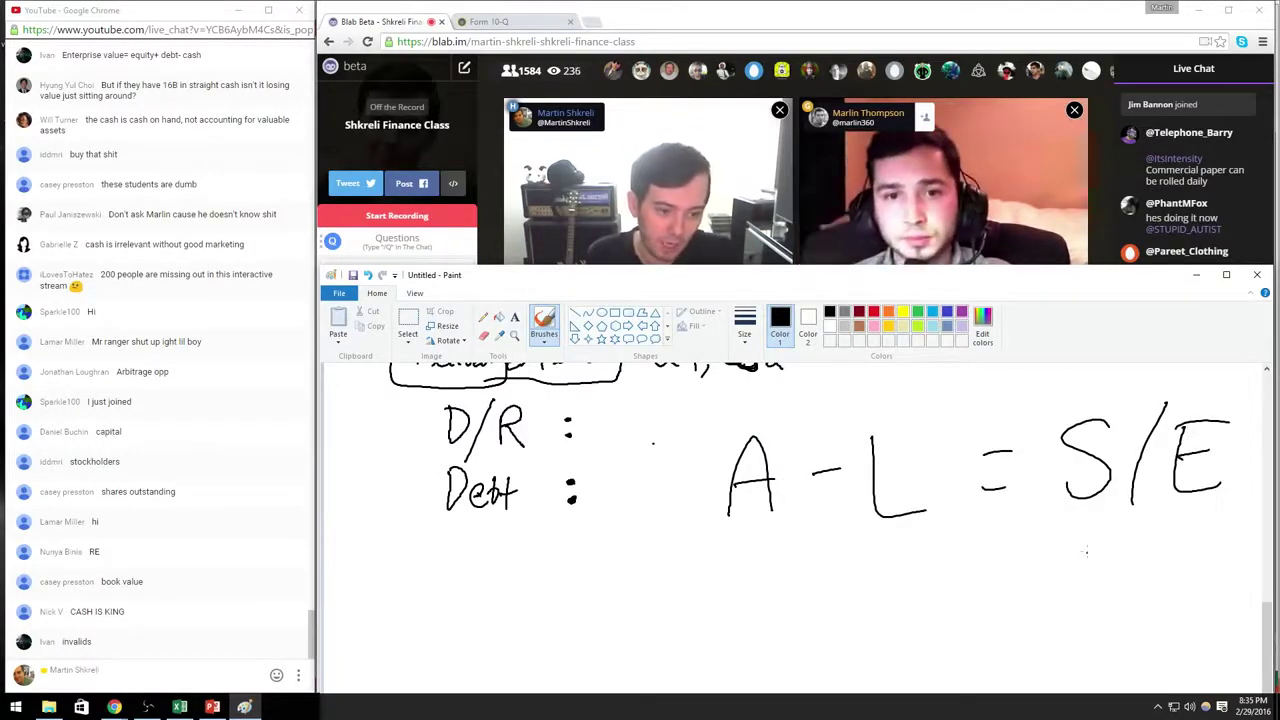
pyautogui.moveTo(1090, 520); pyautogui.dragTo(1124, 540)
pyautogui.moveTo(1140, 518)
pyautogui.mouseDown()
pyautogui.moveTo(1140, 540)
pyautogui.moveTo(1188, 518)
pyautogui.moveTo(1106, 542)
pyautogui.moveTo(1128, 528)
pyautogui.mouseUp()
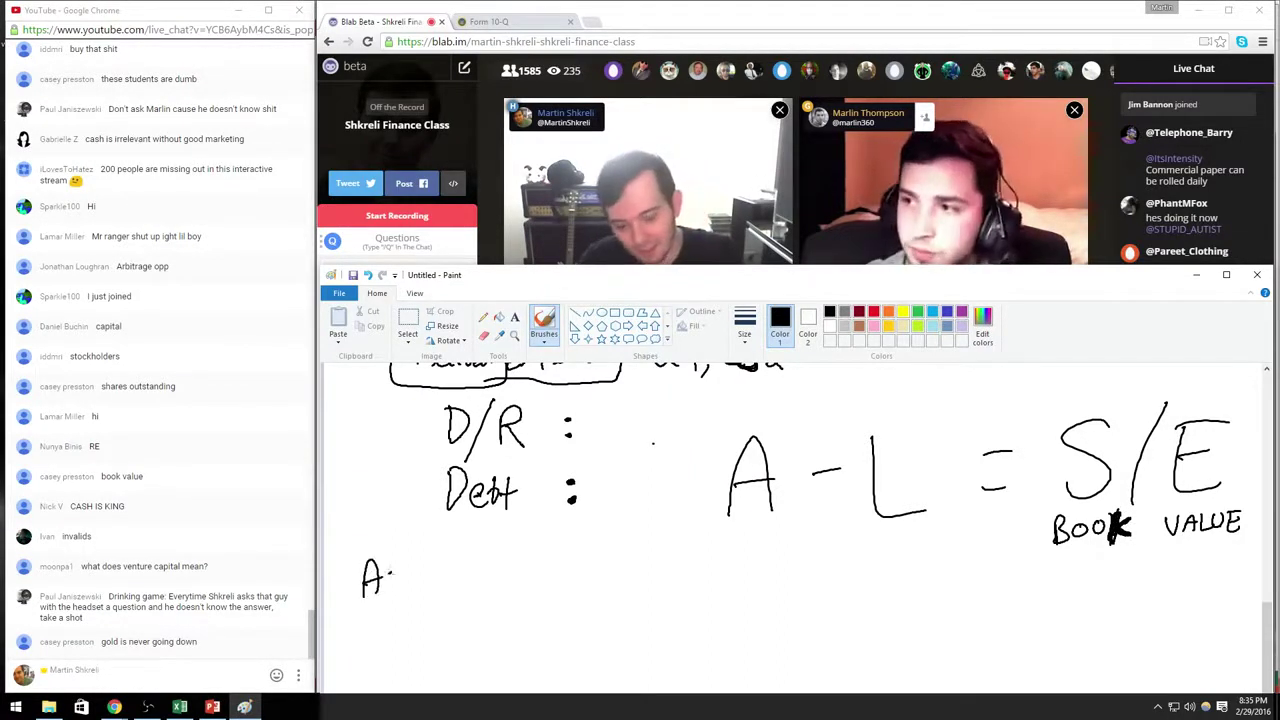
# Step: Handwrite an example below the Debt note with the lines Assets: 500,000 and Liabilities: 100,000
pyautogui.moveTo(404, 584); pyautogui.dragTo(414, 592)
pyautogui.moveTo(419, 566); pyautogui.dragTo(421, 592)
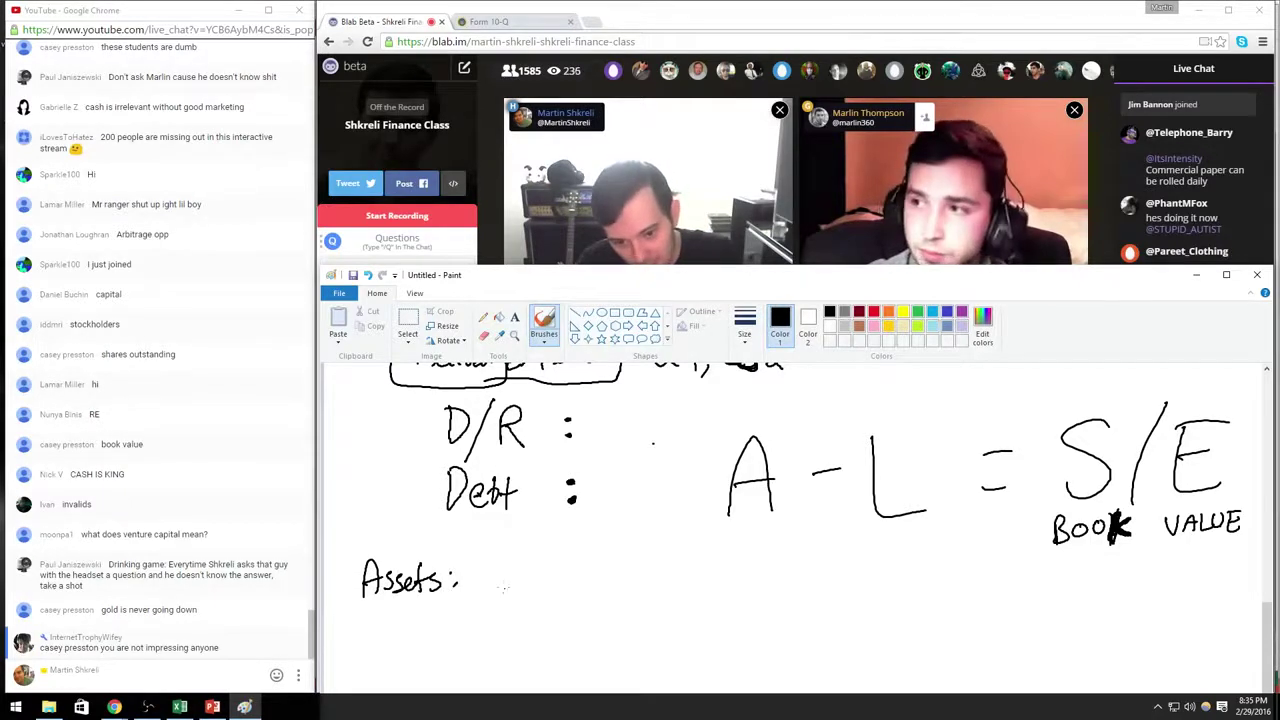
pyautogui.moveTo(487, 553)
pyautogui.mouseDown()
pyautogui.moveTo(481, 576)
pyautogui.moveTo(520, 562)
pyautogui.mouseUp()
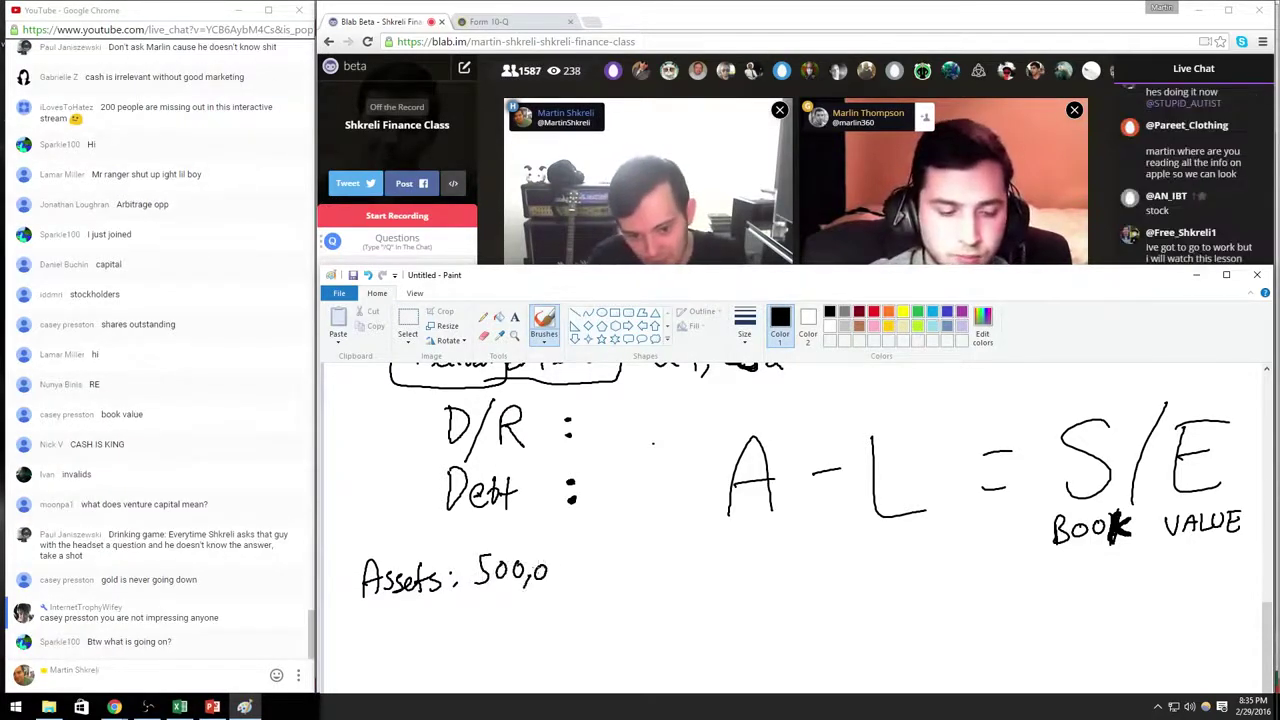
pyautogui.moveTo(360, 605); pyautogui.dragTo(381, 628)
pyautogui.moveTo(388, 616); pyautogui.dragTo(413, 628)
pyautogui.moveTo(419, 614); pyautogui.dragTo(429, 627)
pyautogui.moveTo(440, 615); pyautogui.dragTo(442, 626)
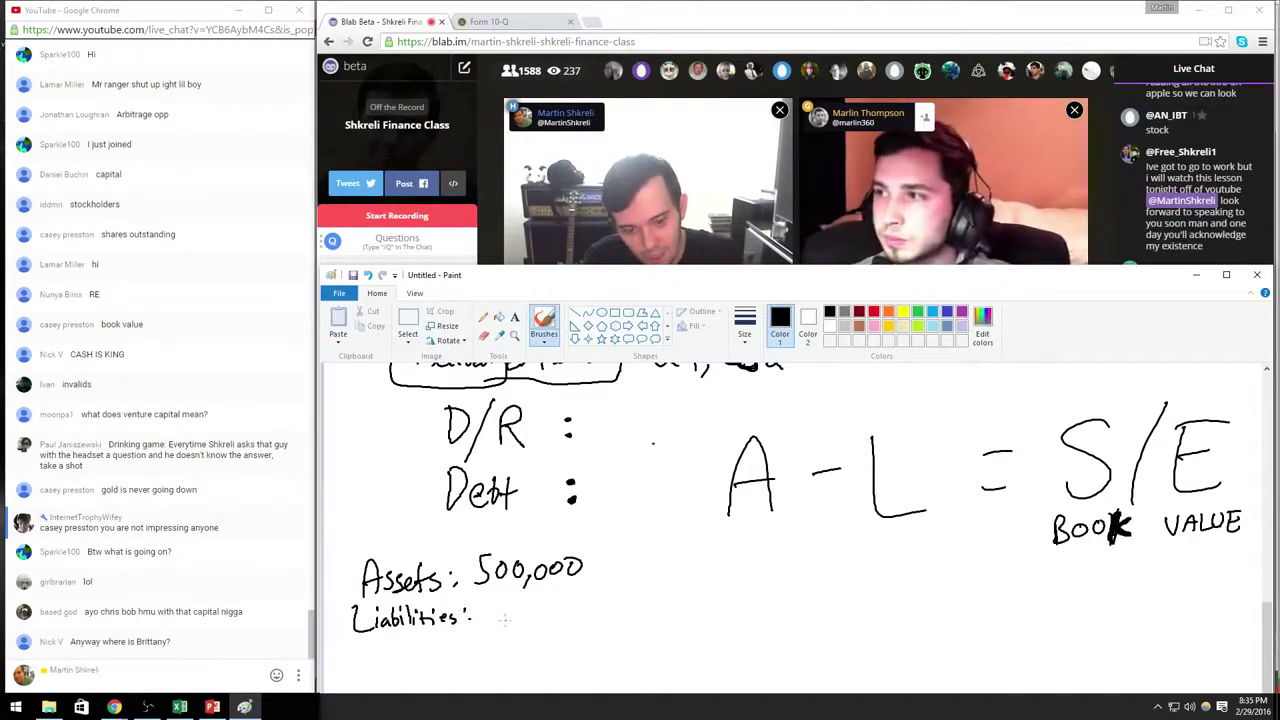
pyautogui.moveTo(535, 608); pyautogui.dragTo(540, 624)
pyautogui.moveTo(547, 612); pyautogui.dragTo(545, 622)
pyautogui.moveTo(556, 603); pyautogui.dragTo(553, 606)
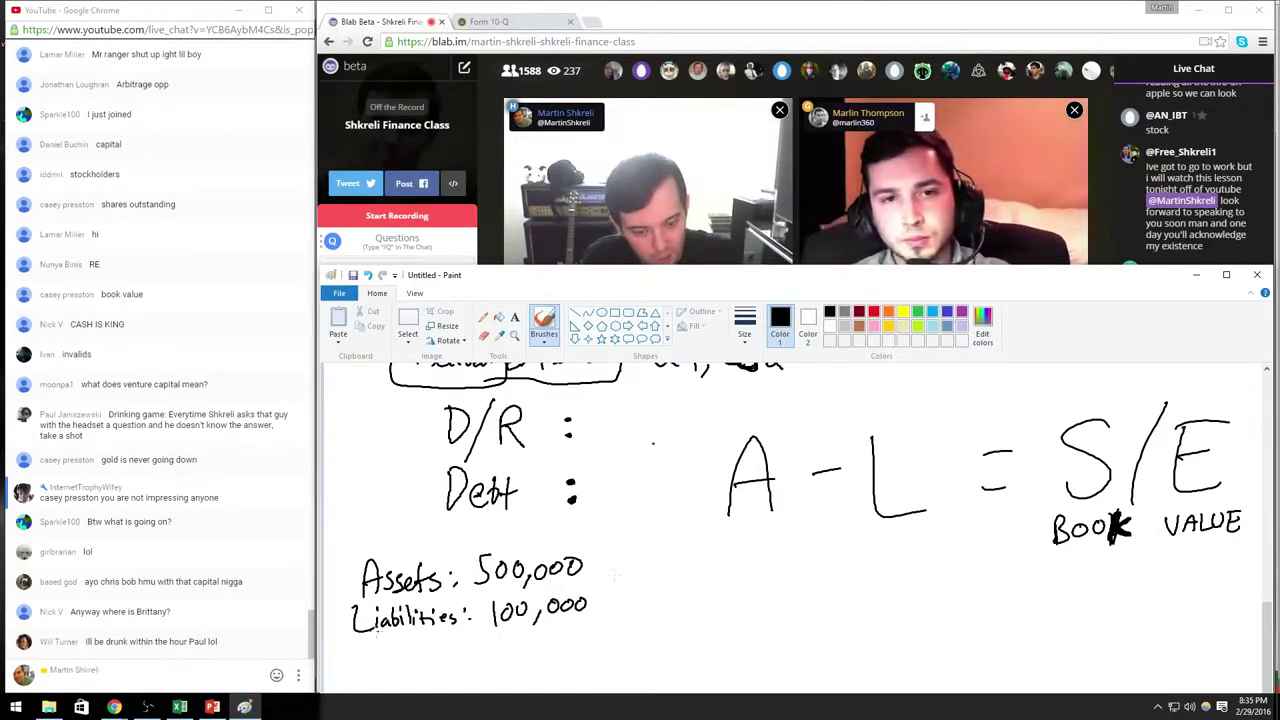
# Step: Draw a line under the liabilities row and write S/E: 400,000 beneath it
pyautogui.moveTo(337, 647); pyautogui.dragTo(542, 636)
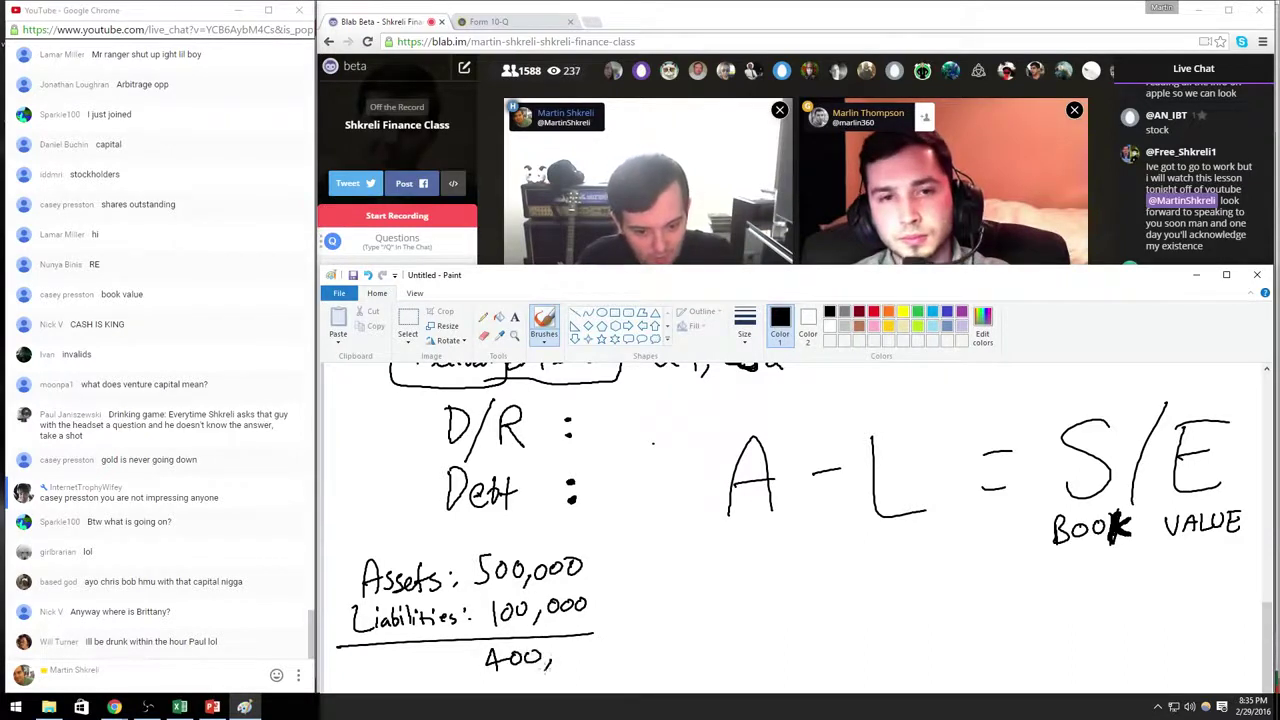
pyautogui.moveTo(596, 648); pyautogui.dragTo(595, 650)
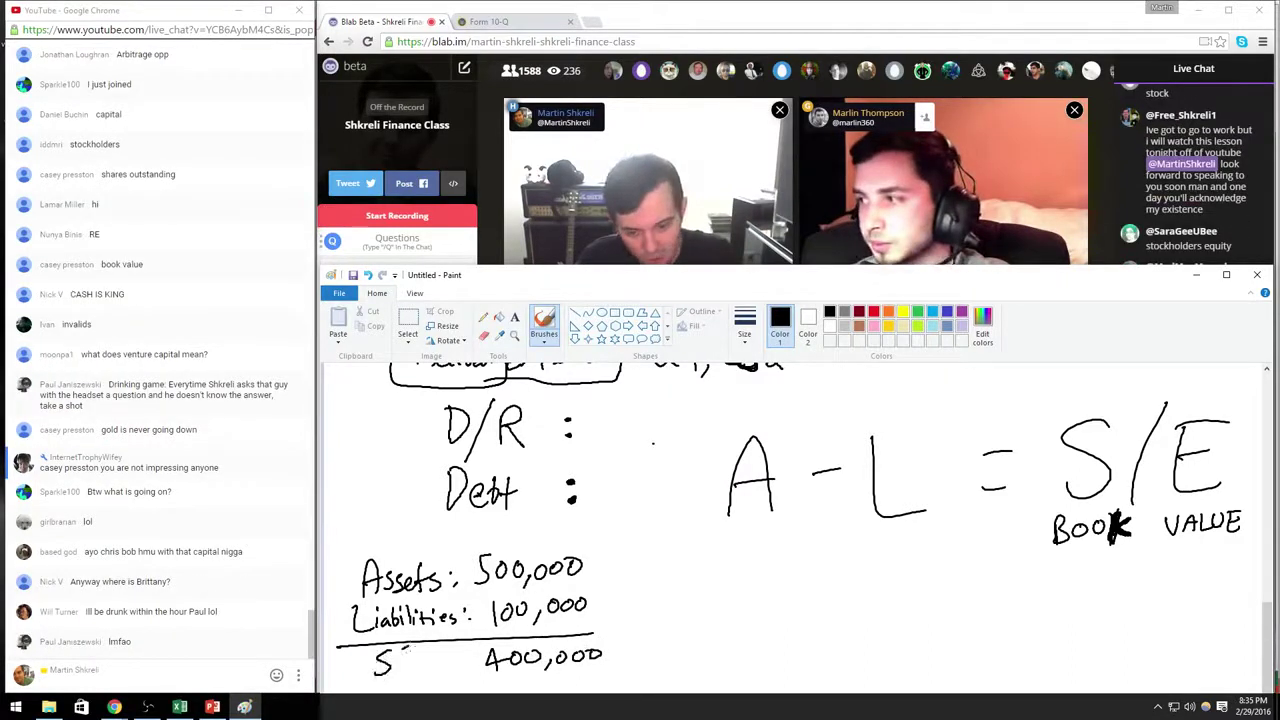
pyautogui.click(447, 655)
pyautogui.click(448, 670)
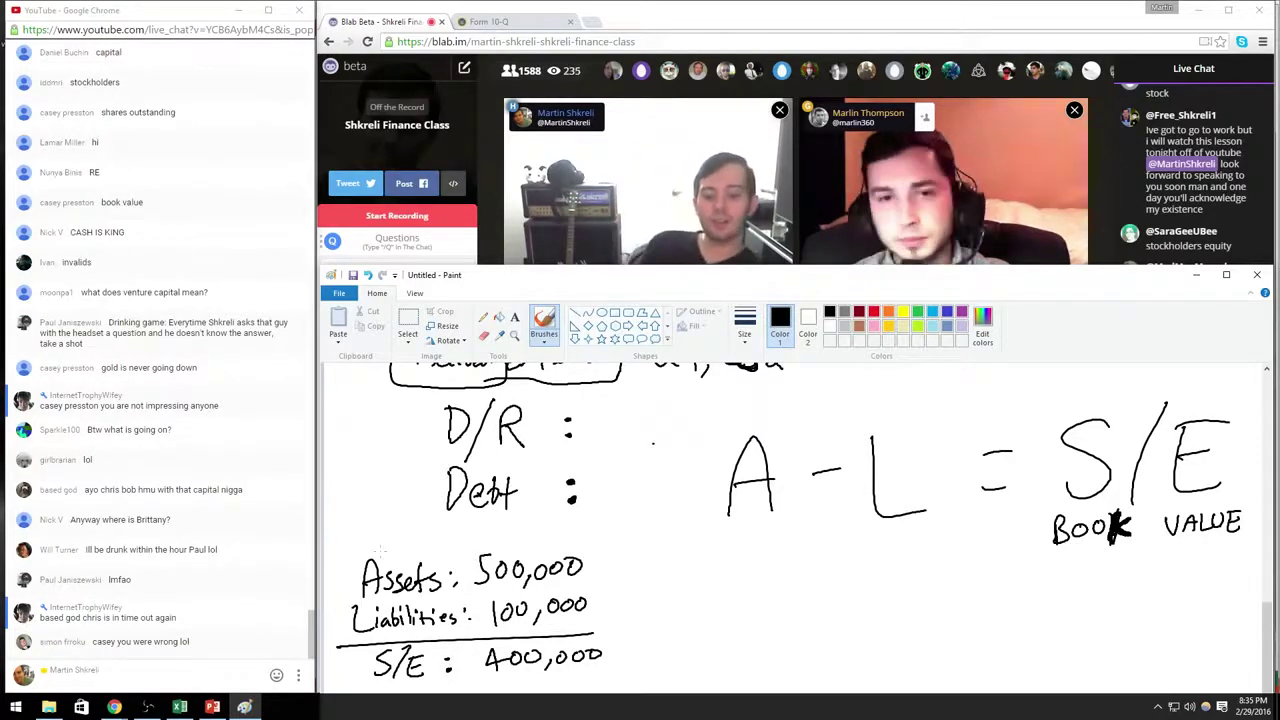
# Step: Draw a box around the Assets: 500,000 line and add an arrow pointing to it, labelled Tangible
pyautogui.moveTo(376, 540)
pyautogui.mouseDown()
pyautogui.moveTo(447, 537)
pyautogui.moveTo(348, 600)
pyautogui.mouseUp()
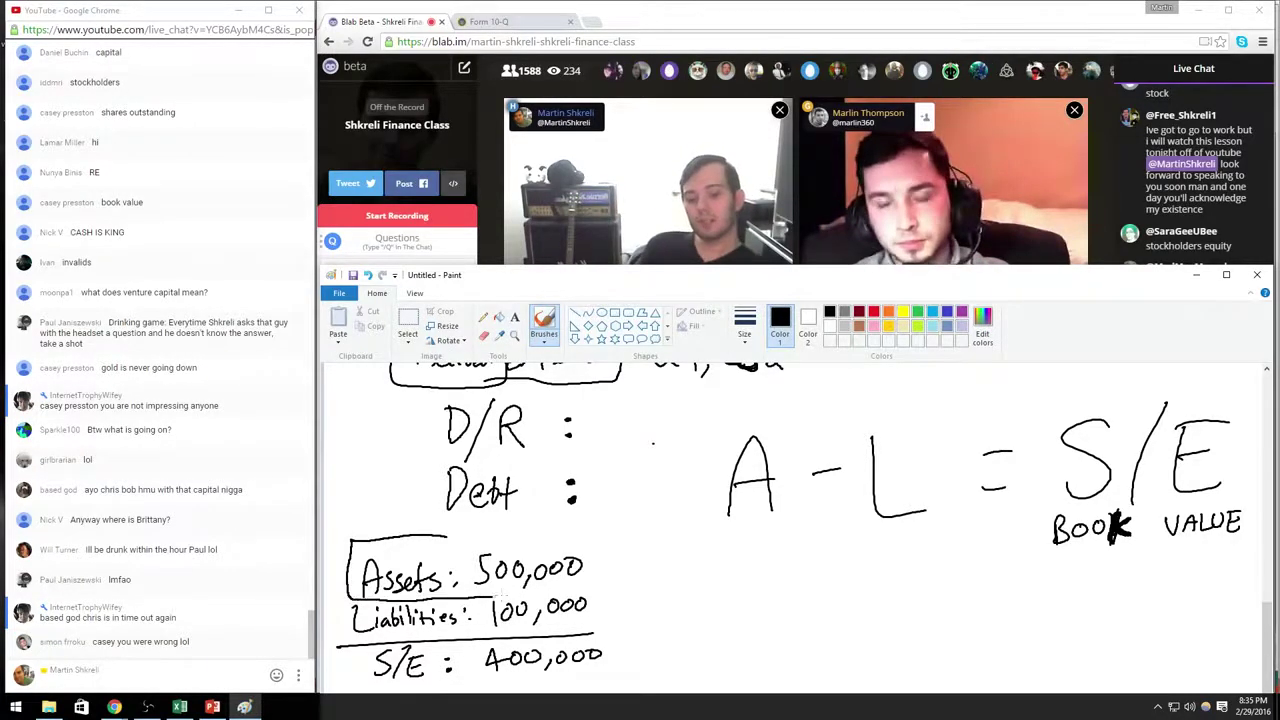
pyautogui.moveTo(604, 571); pyautogui.dragTo(462, 539)
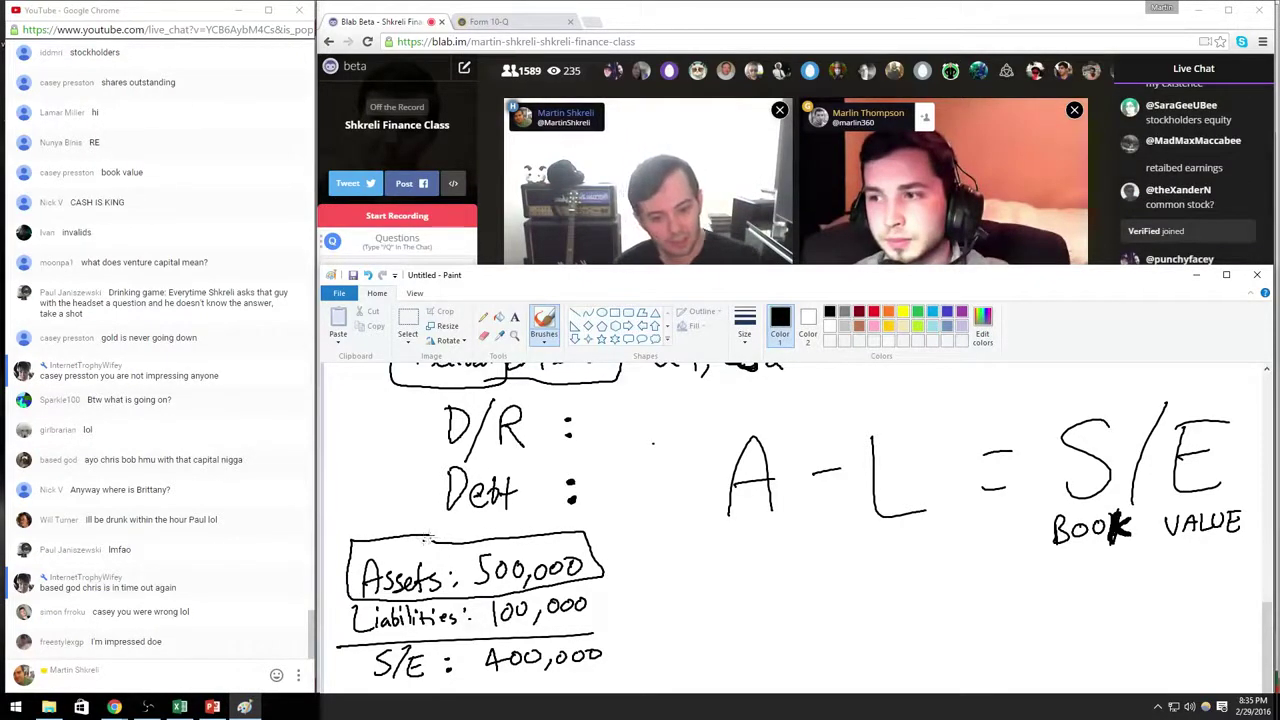
pyautogui.moveTo(382, 490)
pyautogui.mouseDown()
pyautogui.moveTo(383, 546)
pyautogui.moveTo(404, 522)
pyautogui.mouseUp()
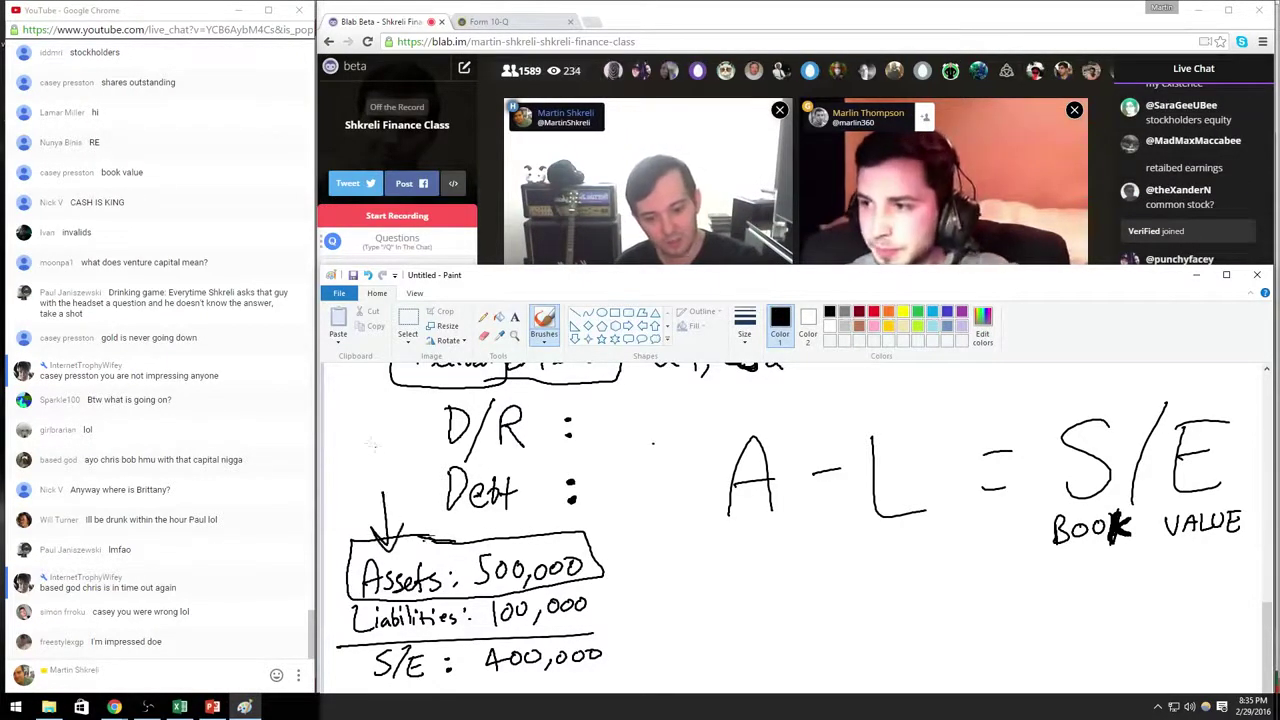
pyautogui.moveTo(325, 470); pyautogui.dragTo(350, 462)
pyautogui.moveTo(358, 463); pyautogui.dragTo(357, 464)
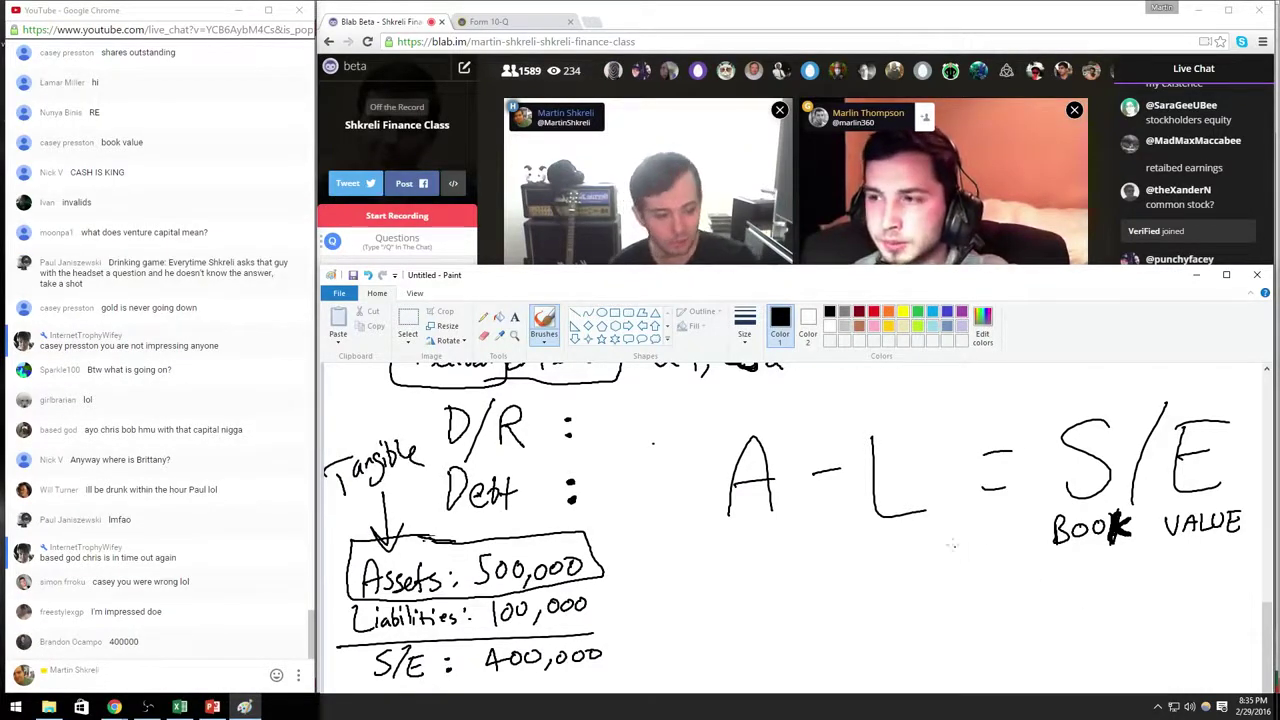
# Step: Write TANGIBLE in front of BOOK VALUE and bring up blank canvas below the S/E line
pyautogui.moveTo(983, 547); pyautogui.dragTo(1027, 541)
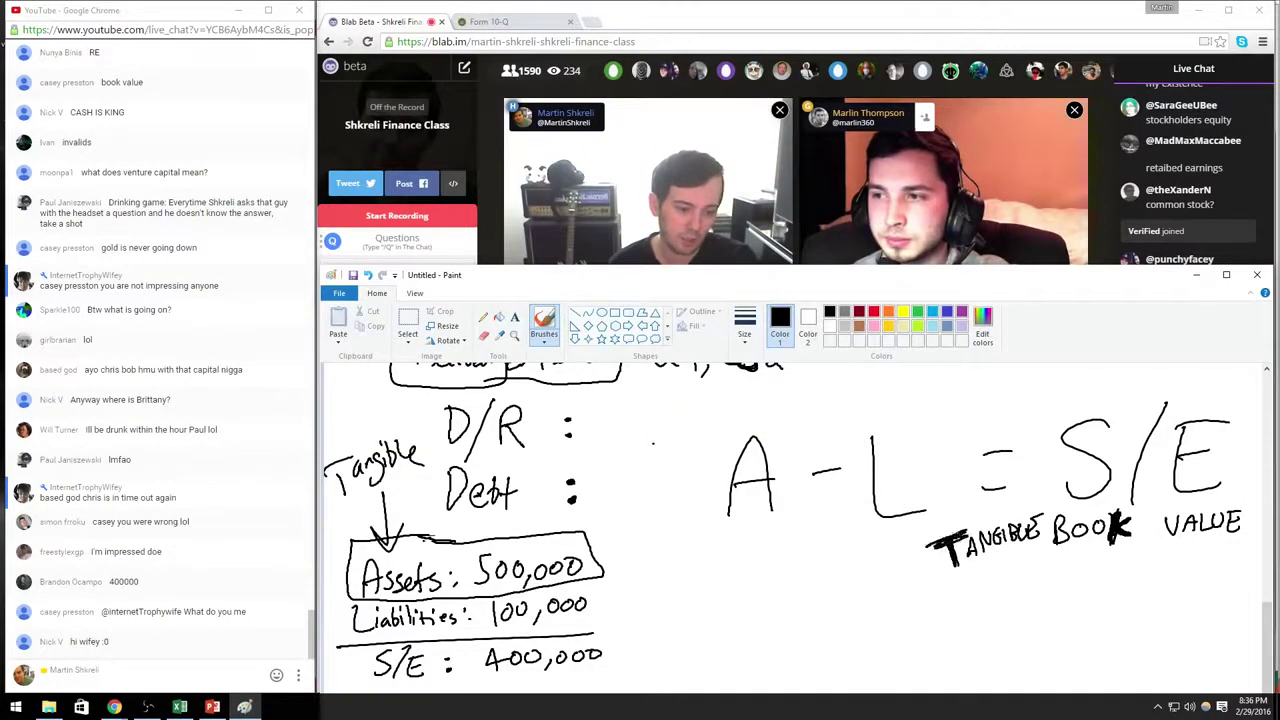
pyautogui.scroll(-3, 985, 420)
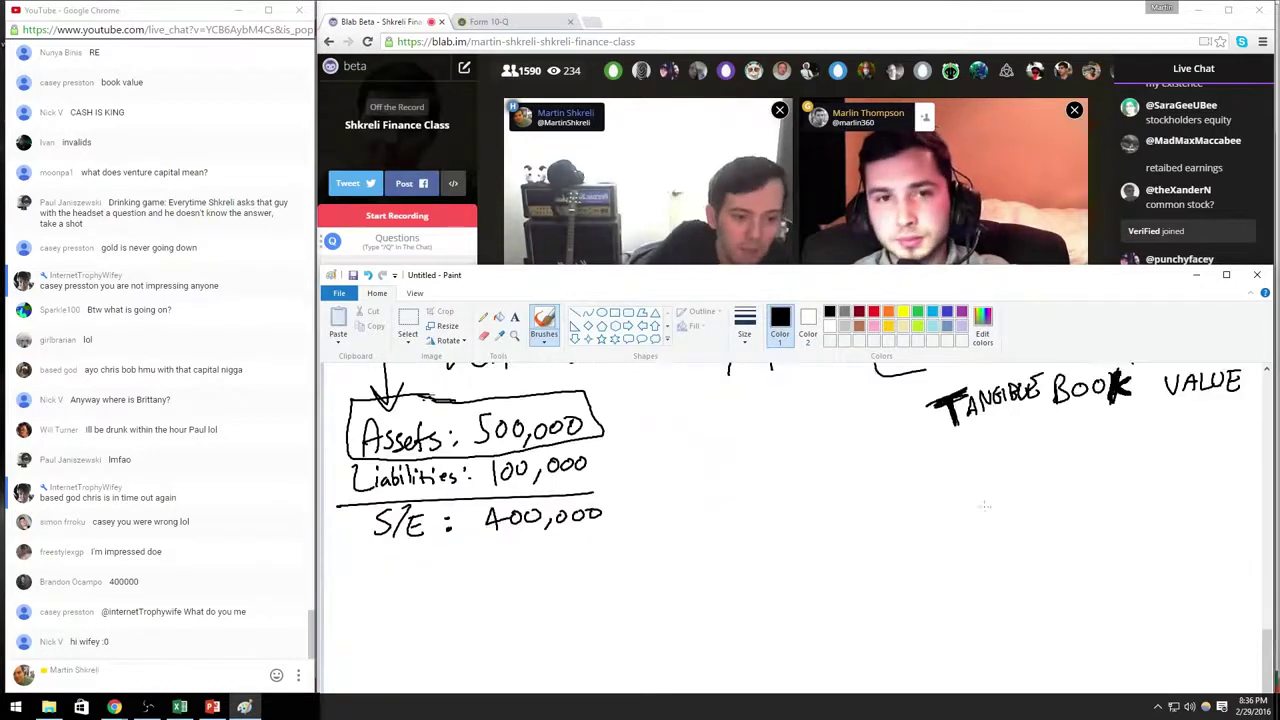
pyautogui.scroll(6, 990, 460)
pyautogui.scroll(-6, 995, 518)
pyautogui.scroll(-3, 995, 518)
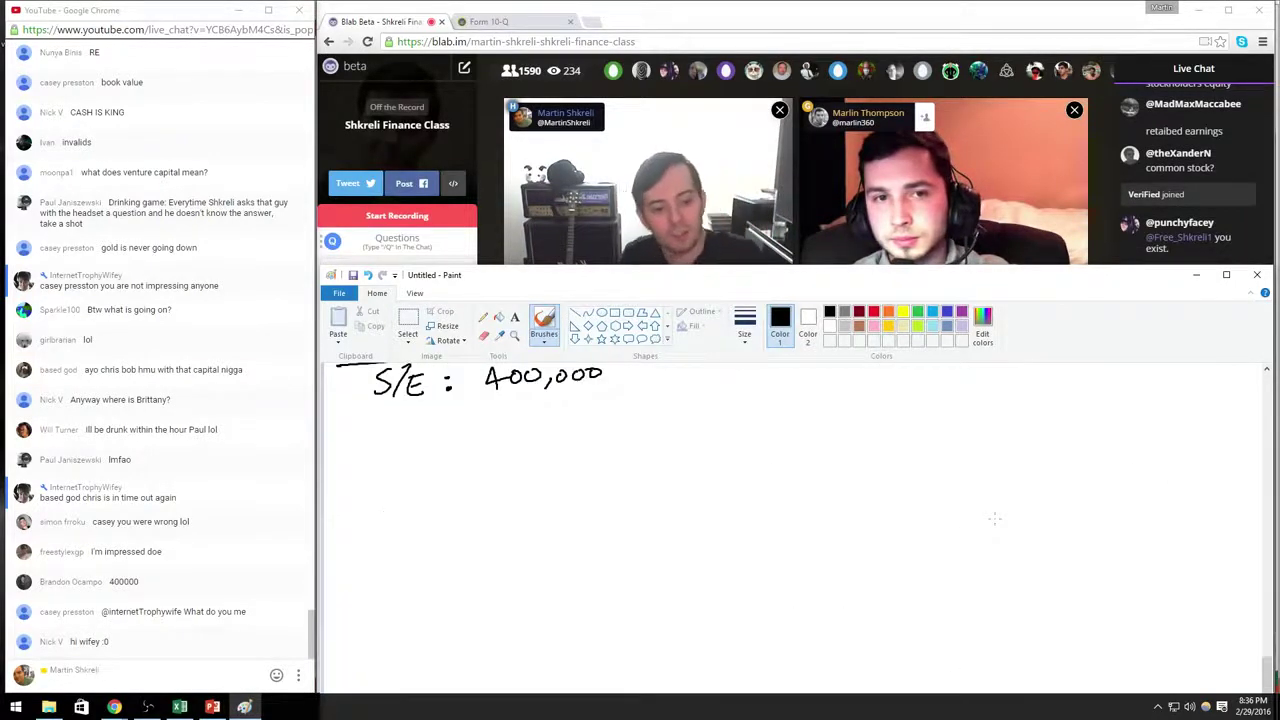
# Step: Handwrite the equation A - L = S/E in large letters below the S/E: 400,000 line
pyautogui.moveTo(438, 527)
pyautogui.mouseDown()
pyautogui.moveTo(406, 510)
pyautogui.moveTo(405, 530)
pyautogui.mouseUp()
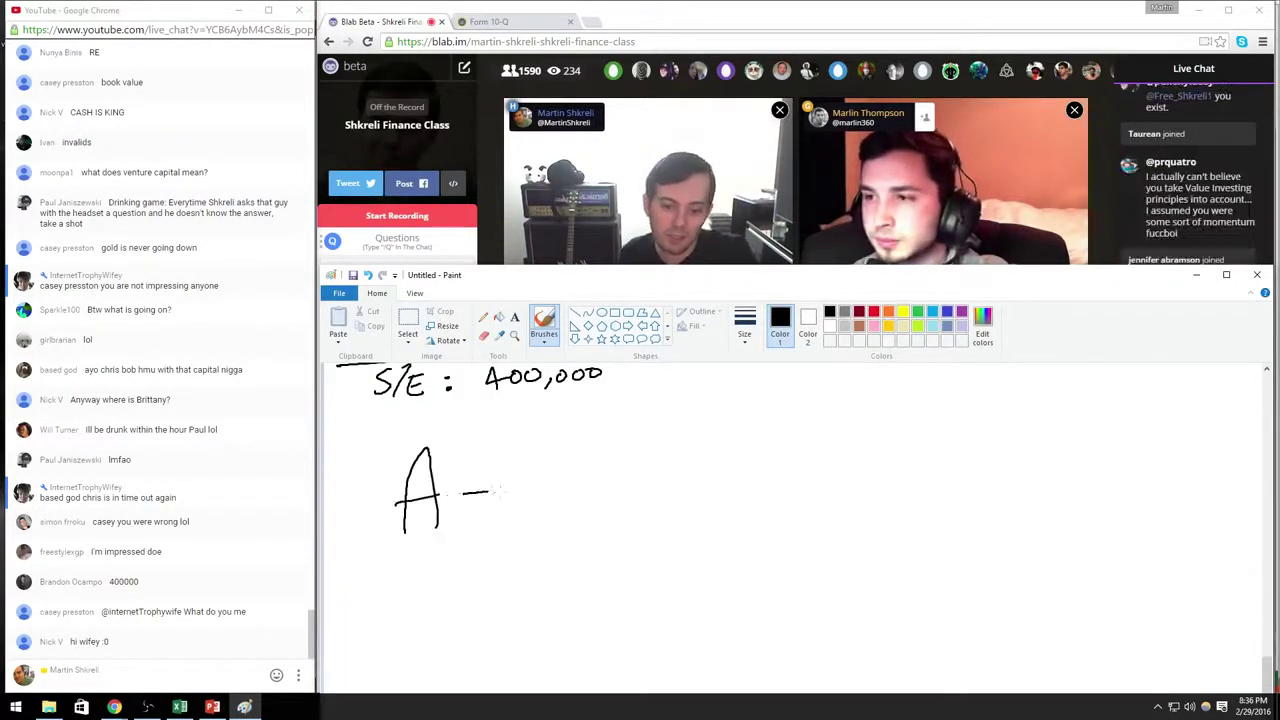
pyautogui.moveTo(524, 458); pyautogui.dragTo(570, 535)
pyautogui.moveTo(578, 491); pyautogui.dragTo(597, 489)
pyautogui.moveTo(678, 449); pyautogui.dragTo(645, 515)
pyautogui.moveTo(735, 436); pyautogui.dragTo(690, 522)
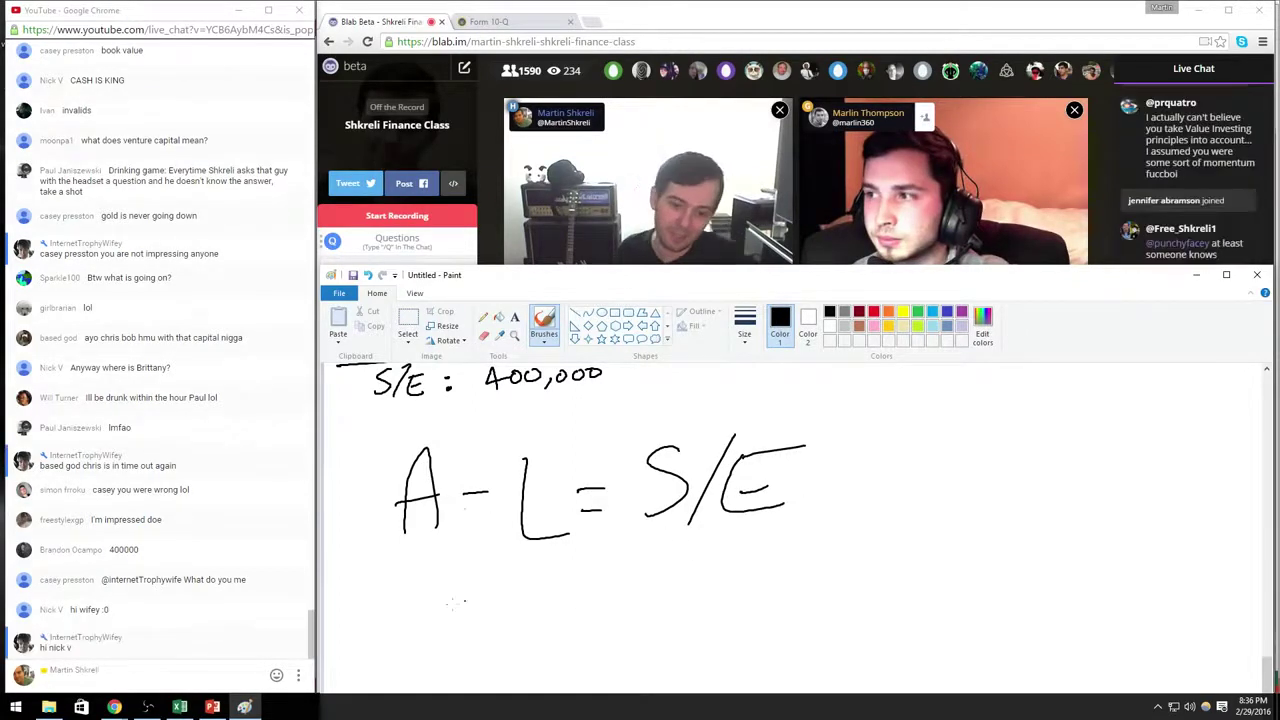
# Step: Handwrite the rearranged equation A = L + S/E beneath A - L = S/E
pyautogui.moveTo(445, 576); pyautogui.dragTo(462, 640)
pyautogui.moveTo(428, 613); pyautogui.dragTo(448, 612)
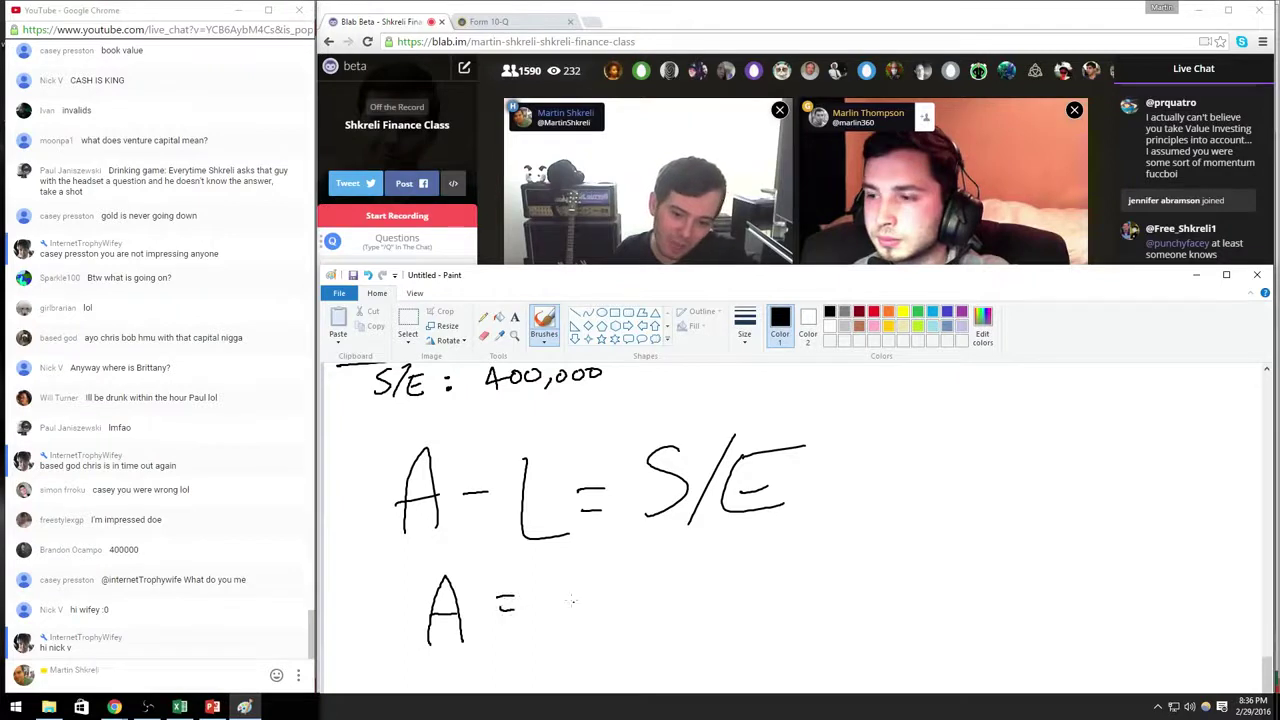
pyautogui.moveTo(572, 568); pyautogui.dragTo(614, 630)
pyautogui.moveTo(661, 590); pyautogui.dragTo(662, 610)
pyautogui.moveTo(645, 596); pyautogui.dragTo(680, 596)
pyautogui.moveTo(745, 563); pyautogui.dragTo(722, 610)
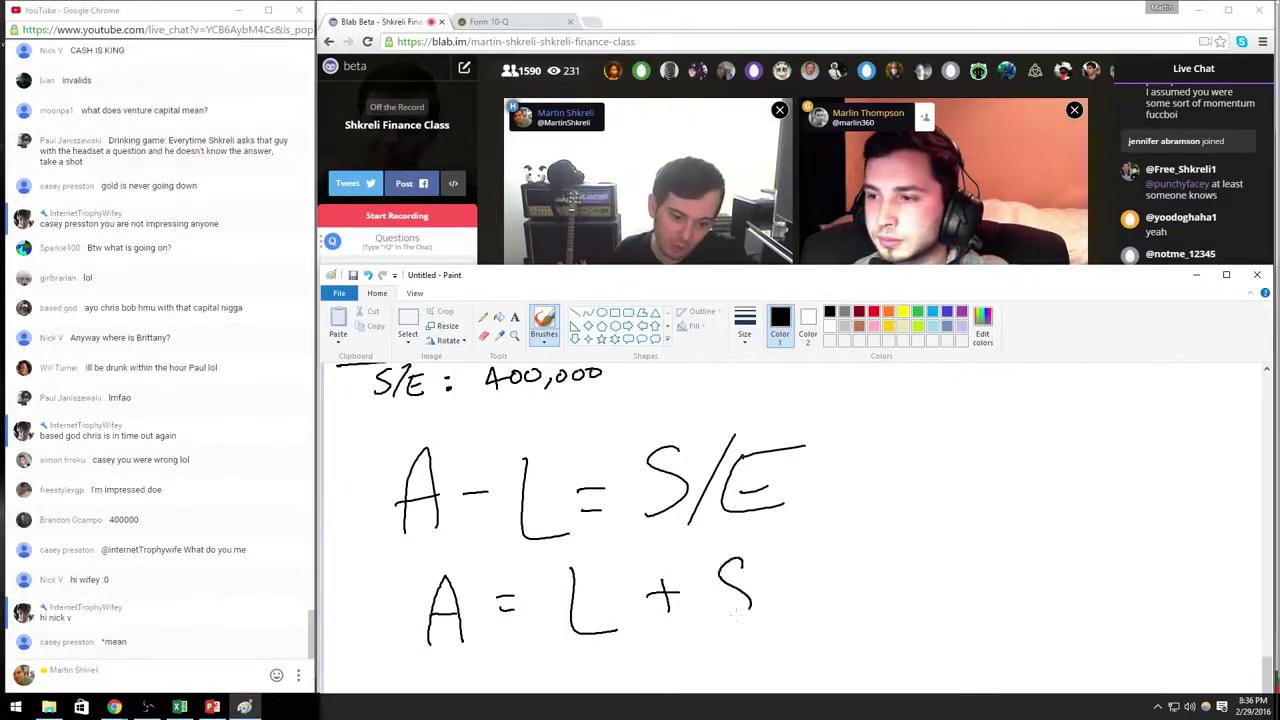
pyautogui.moveTo(816, 569); pyautogui.dragTo(853, 567)
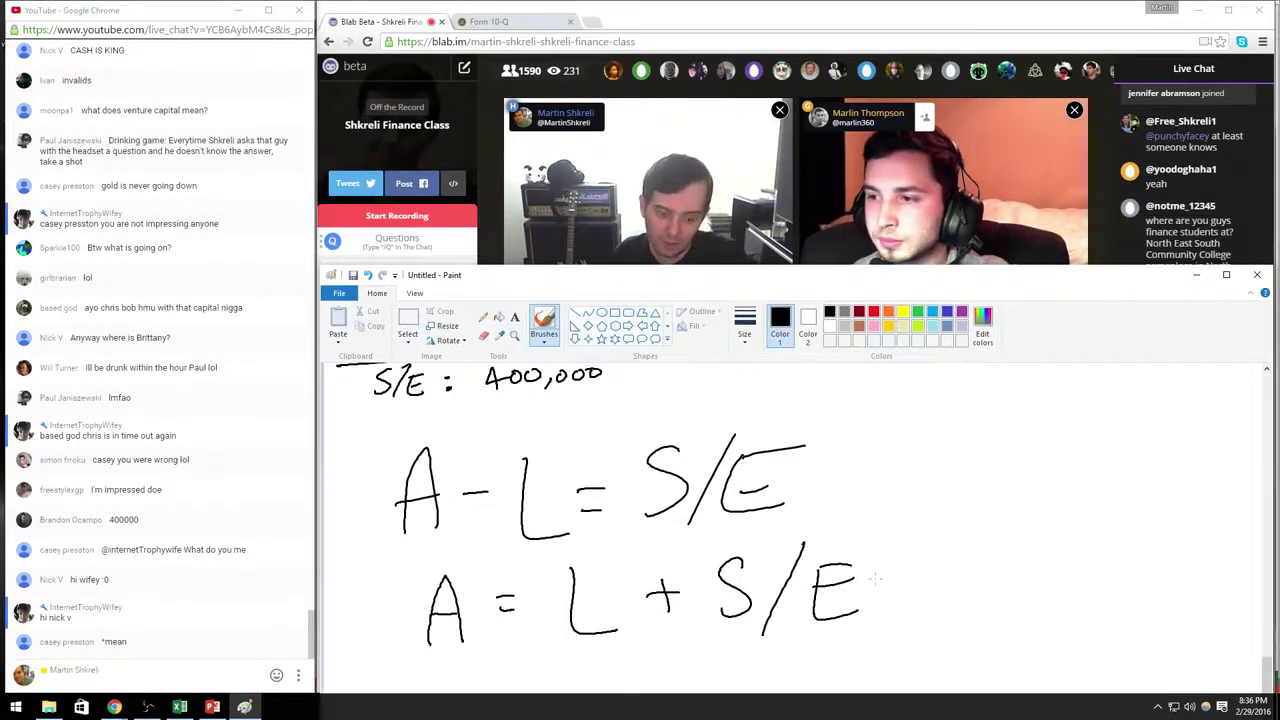
# Step: Write BALANCE in capitals beside the two equations and underline it with four slanted strokes
pyautogui.moveTo(950, 425); pyautogui.dragTo(941, 515)
pyautogui.moveTo(948, 414)
pyautogui.mouseDown()
pyautogui.moveTo(986, 424)
pyautogui.moveTo(945, 508)
pyautogui.mouseUp()
pyautogui.moveTo(990, 490)
pyautogui.mouseDown()
pyautogui.moveTo(1020, 418)
pyautogui.moveTo(1045, 486)
pyautogui.mouseUp()
pyautogui.moveTo(1052, 420)
pyautogui.mouseDown()
pyautogui.moveTo(1062, 486)
pyautogui.moveTo(1078, 478)
pyautogui.mouseUp()
pyautogui.moveTo(1077, 470)
pyautogui.mouseDown()
pyautogui.moveTo(1096, 420)
pyautogui.moveTo(1106, 478)
pyautogui.moveTo(1140, 420)
pyautogui.mouseUp()
pyautogui.moveTo(1170, 420)
pyautogui.mouseDown()
pyautogui.moveTo(1152, 462)
pyautogui.moveTo(1182, 456)
pyautogui.mouseUp()
pyautogui.moveTo(950, 518); pyautogui.dragTo(1208, 458)
pyautogui.moveTo(1030, 535); pyautogui.dragTo(1165, 492)
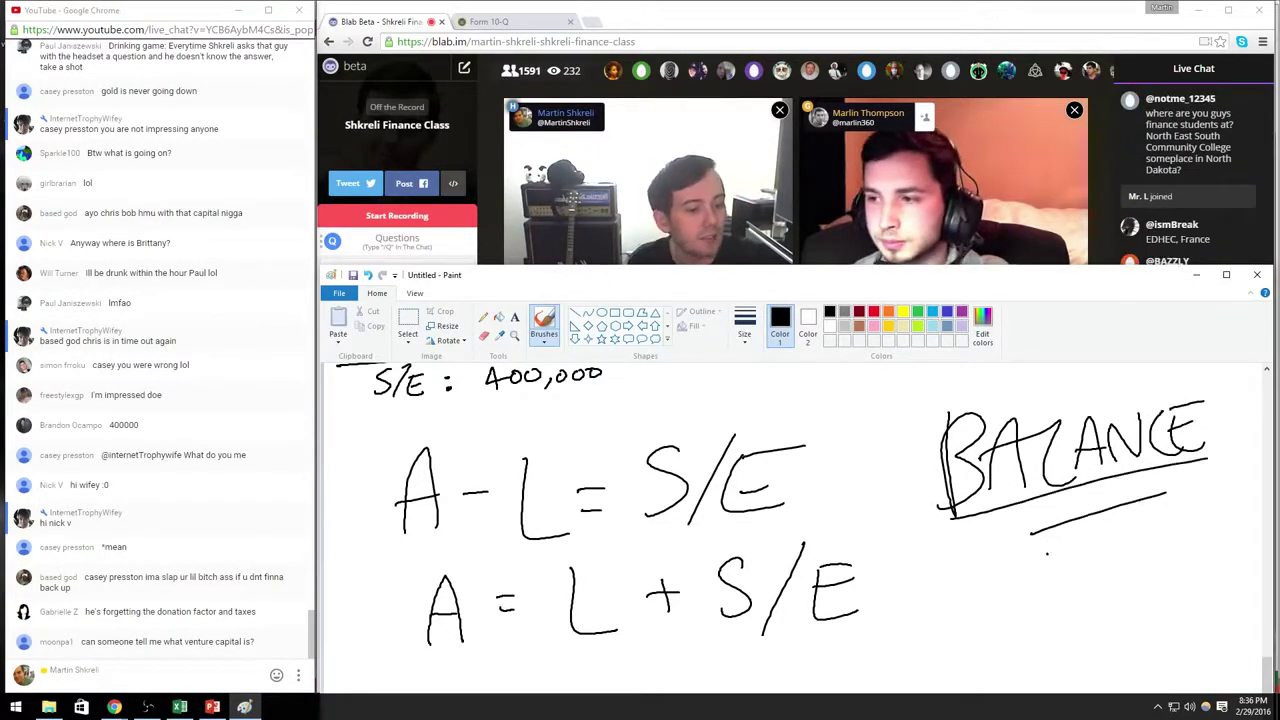
pyautogui.moveTo(1046, 555); pyautogui.dragTo(1160, 524)
pyautogui.moveTo(1095, 578); pyautogui.dragTo(1183, 542)
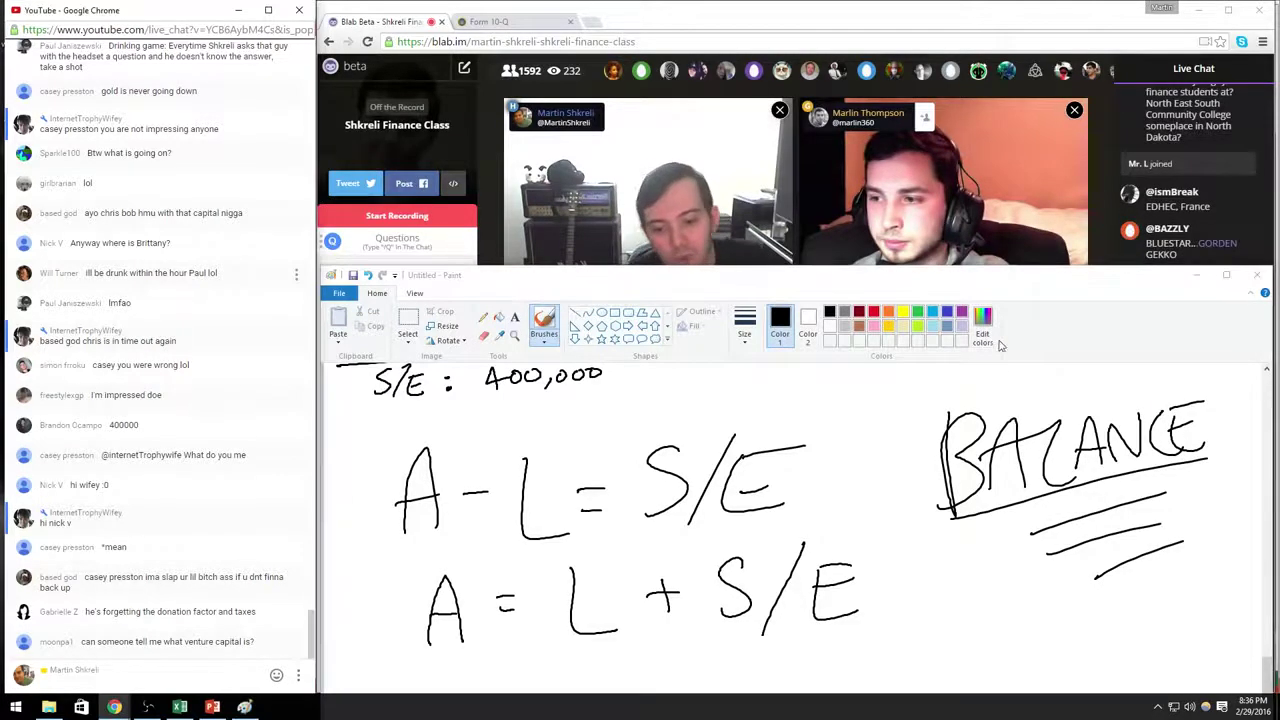
# Step: Switch to Apple's Form 10-Q, review its balance sheet, and go back up to the Condensed Consolidated Statements of Operations
pyautogui.click(540, 22)
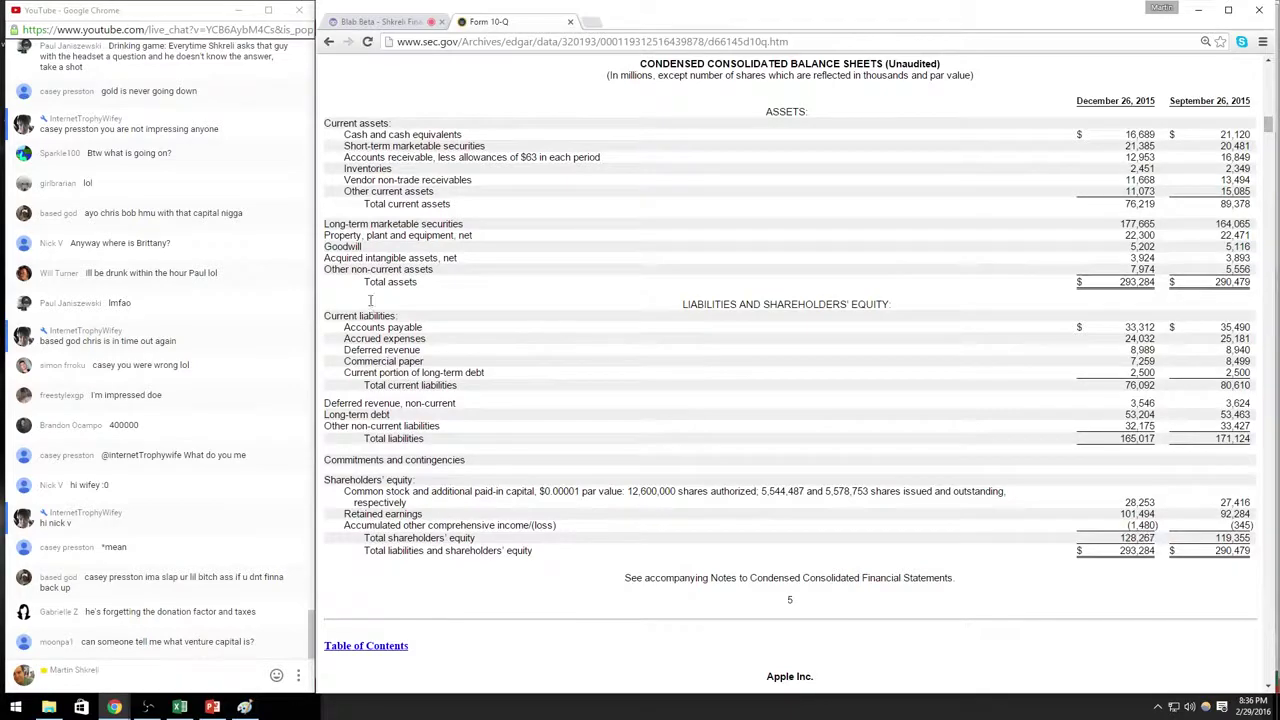
pyautogui.moveTo(370, 310); pyautogui.dragTo(960, 590)
pyautogui.moveTo(325, 588); pyautogui.dragTo(819, 78)
pyautogui.click(818, 68)
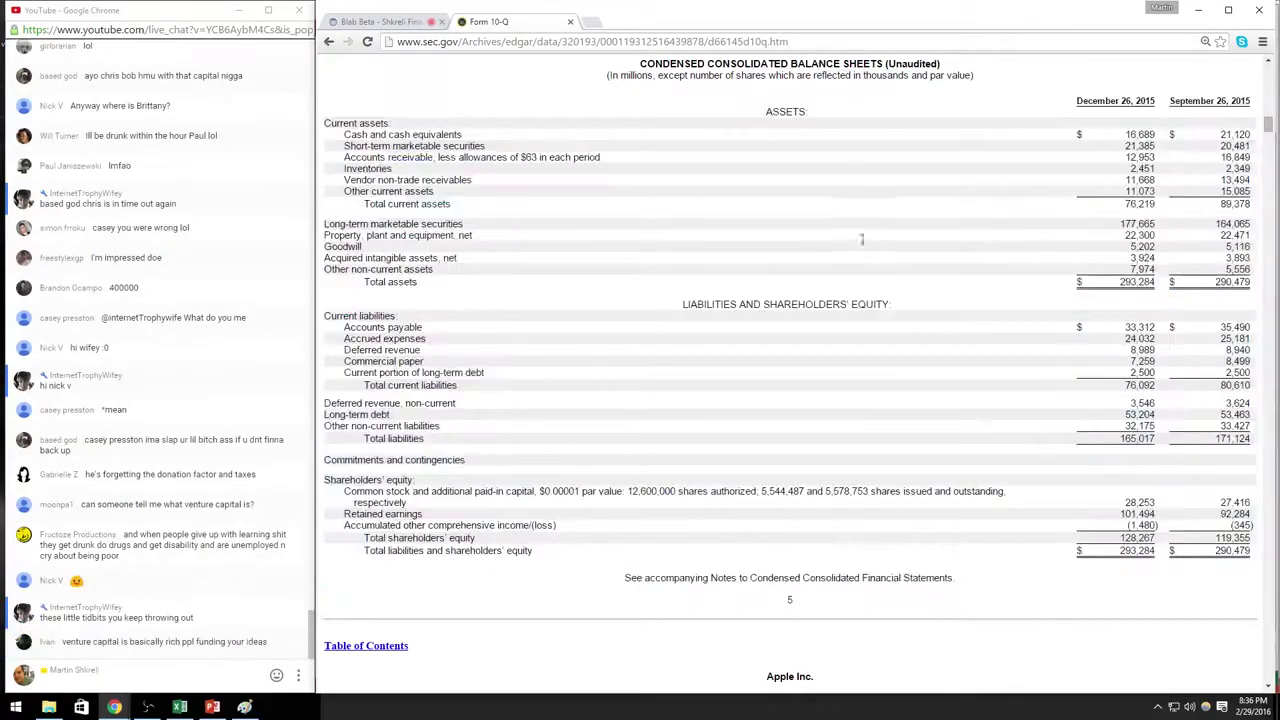
pyautogui.scroll(-5, 860, 238)
pyautogui.scroll(12, 855, 270)
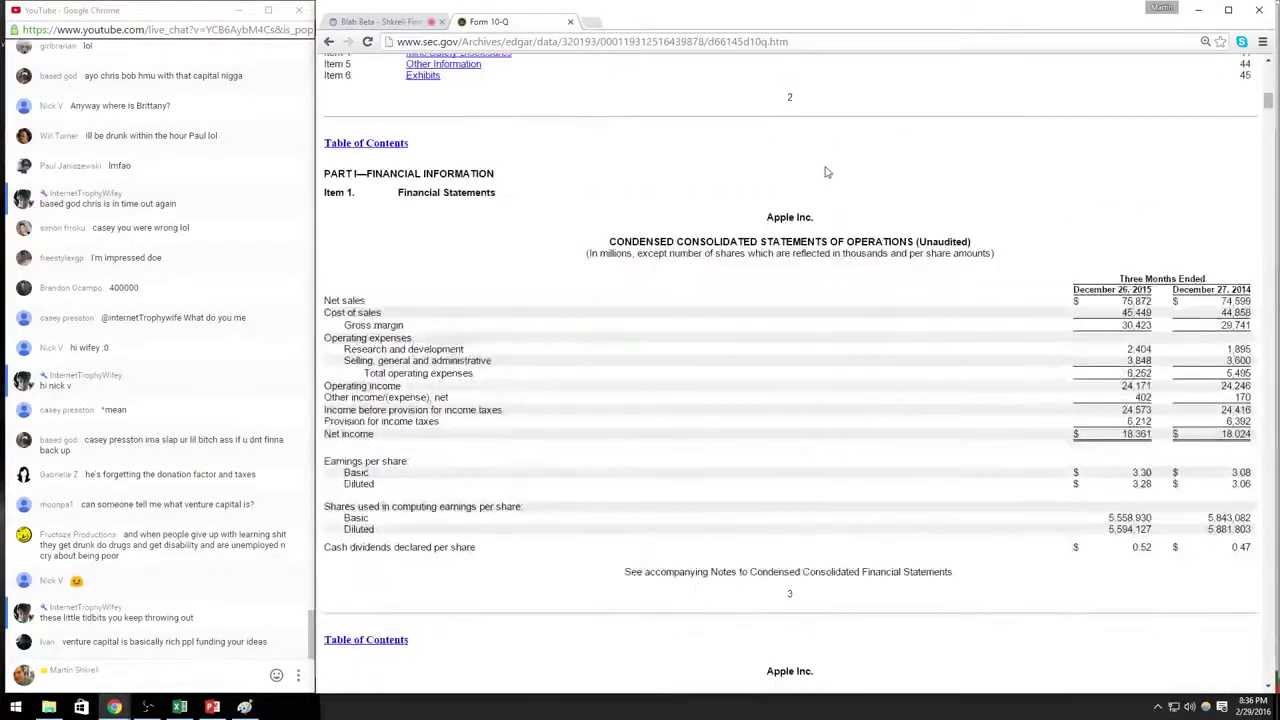
# Step: Switch to the AAPL workbook in Excel and draw a vertical line about 8.35 inches tall between the Q415 and Q116 columns
pyautogui.hotkey('alt', 'Tab')
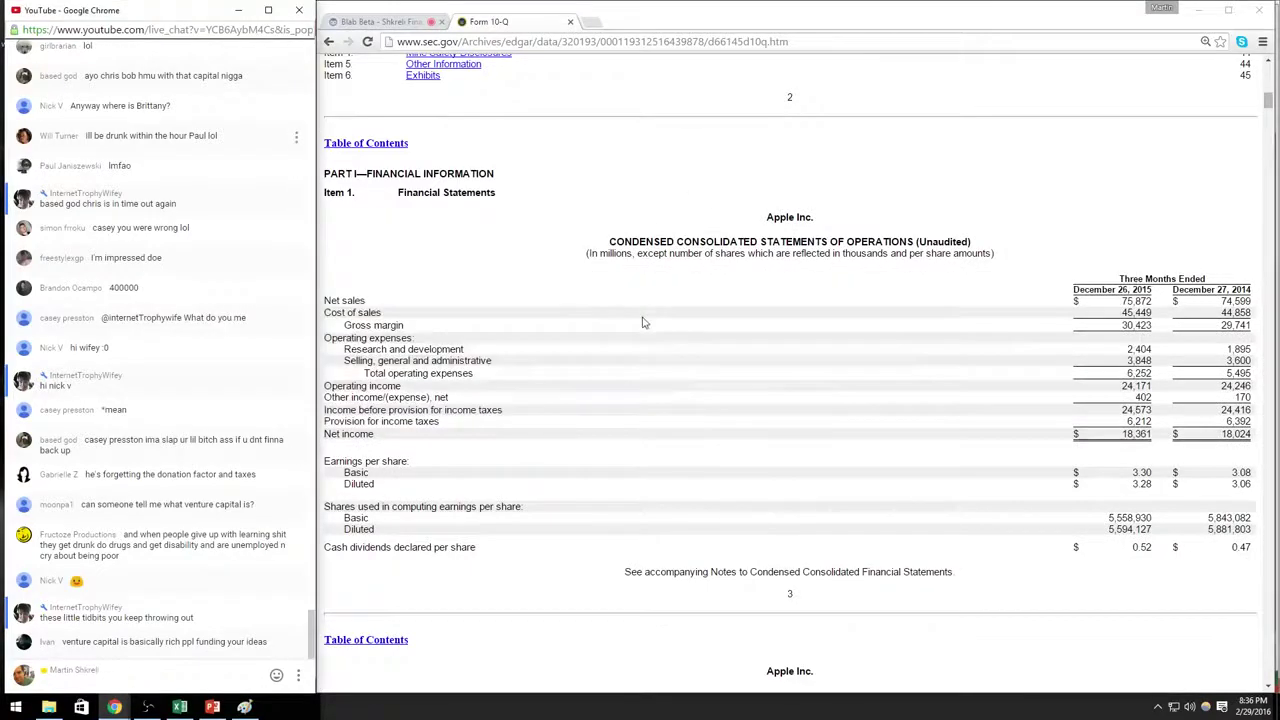
pyautogui.hotkey('alt', 'Tab')
pyautogui.press('Tab')
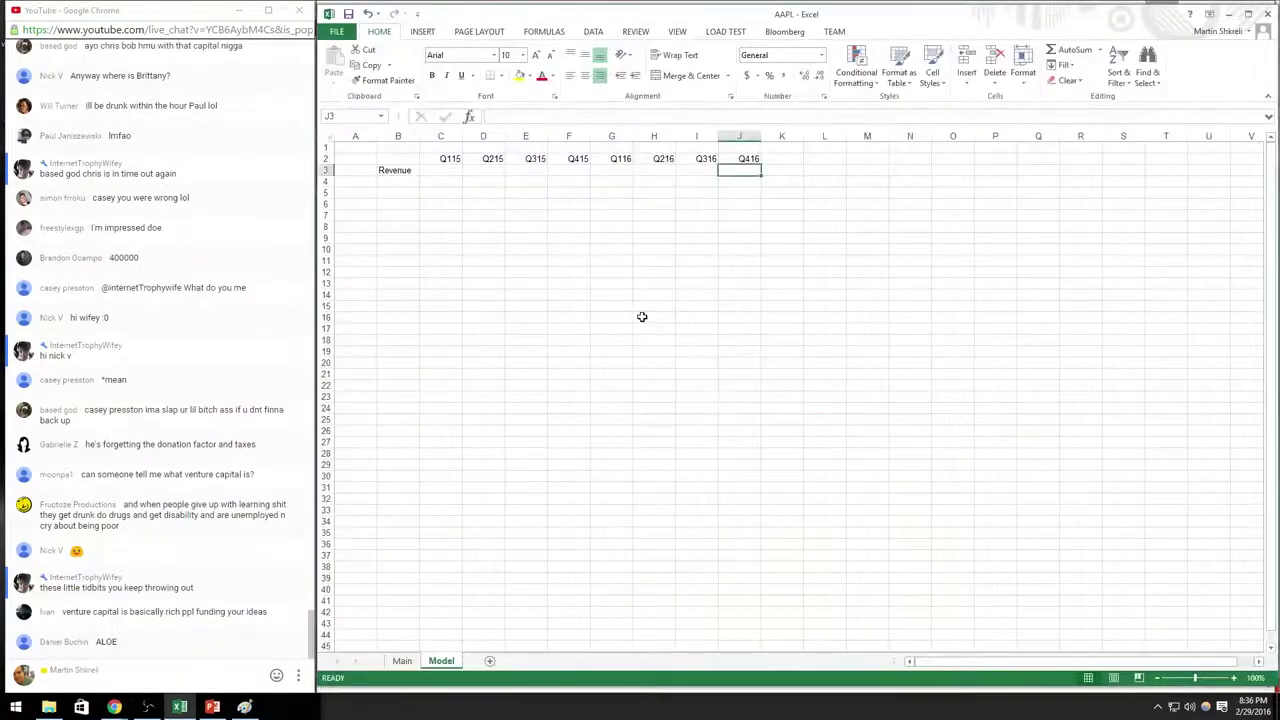
pyautogui.click(417, 33)
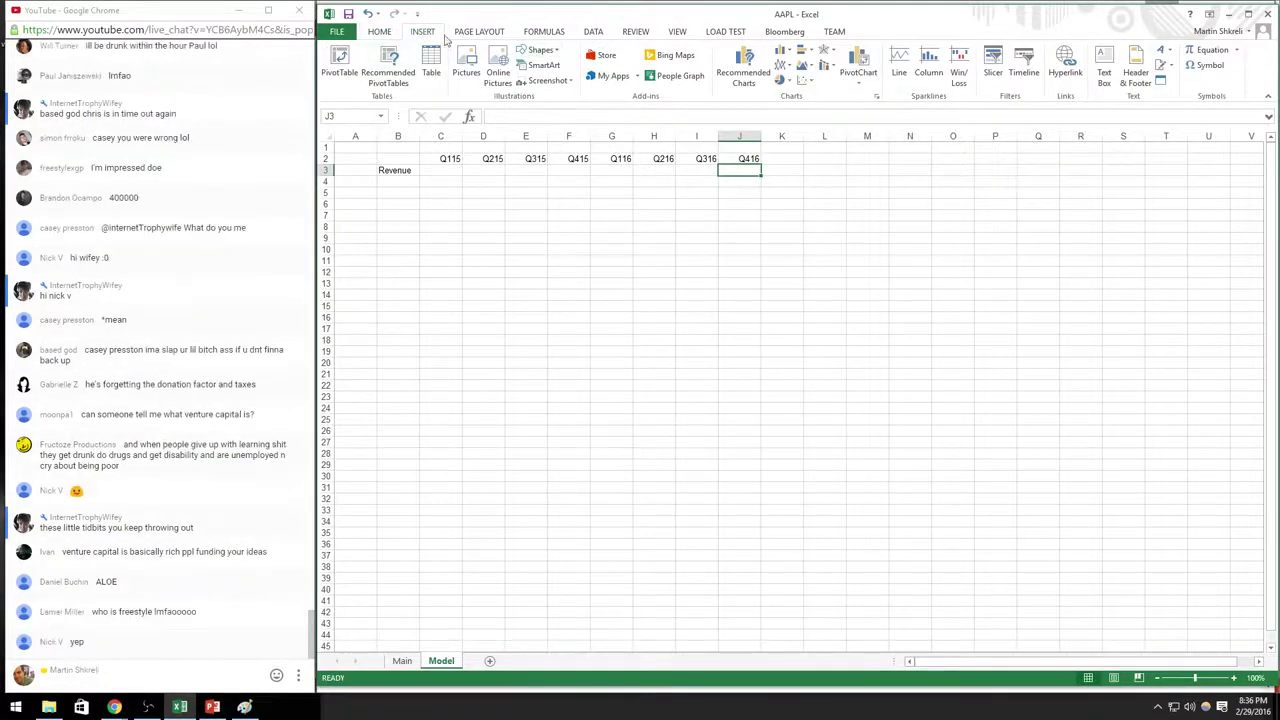
pyautogui.click(538, 50)
pyautogui.click(538, 88)
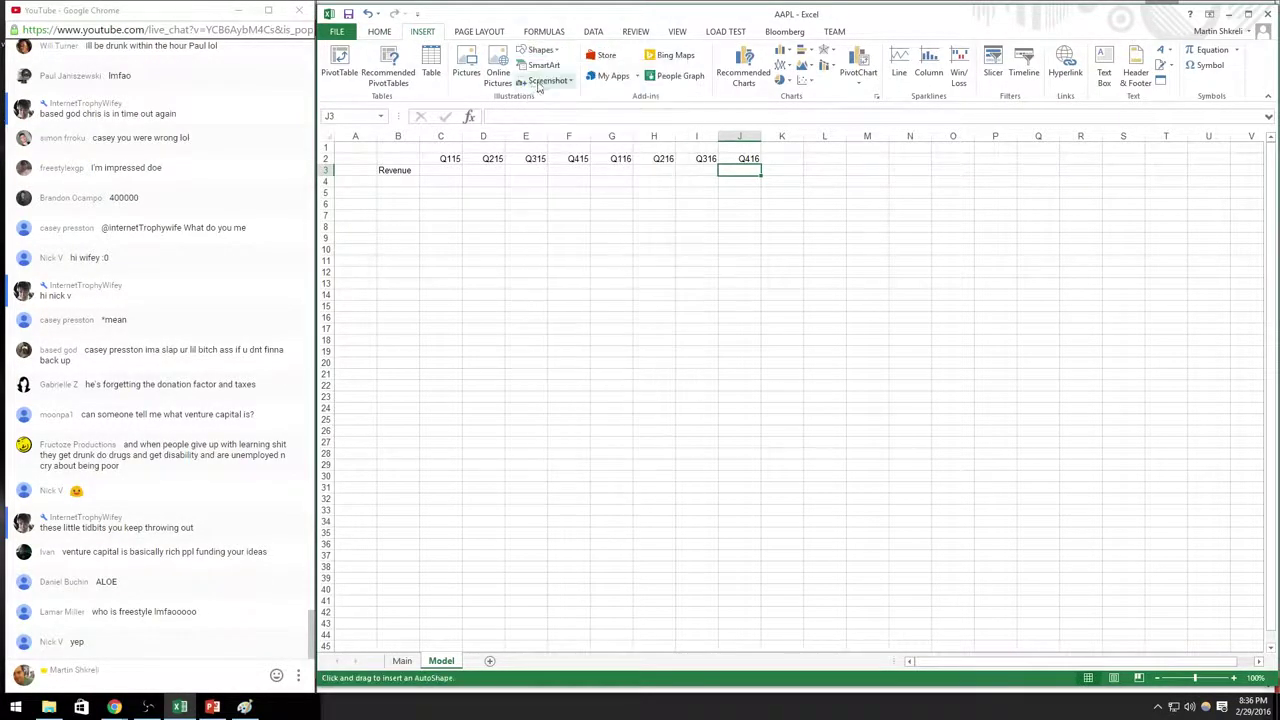
pyautogui.hotkey('alt', 'Tab')
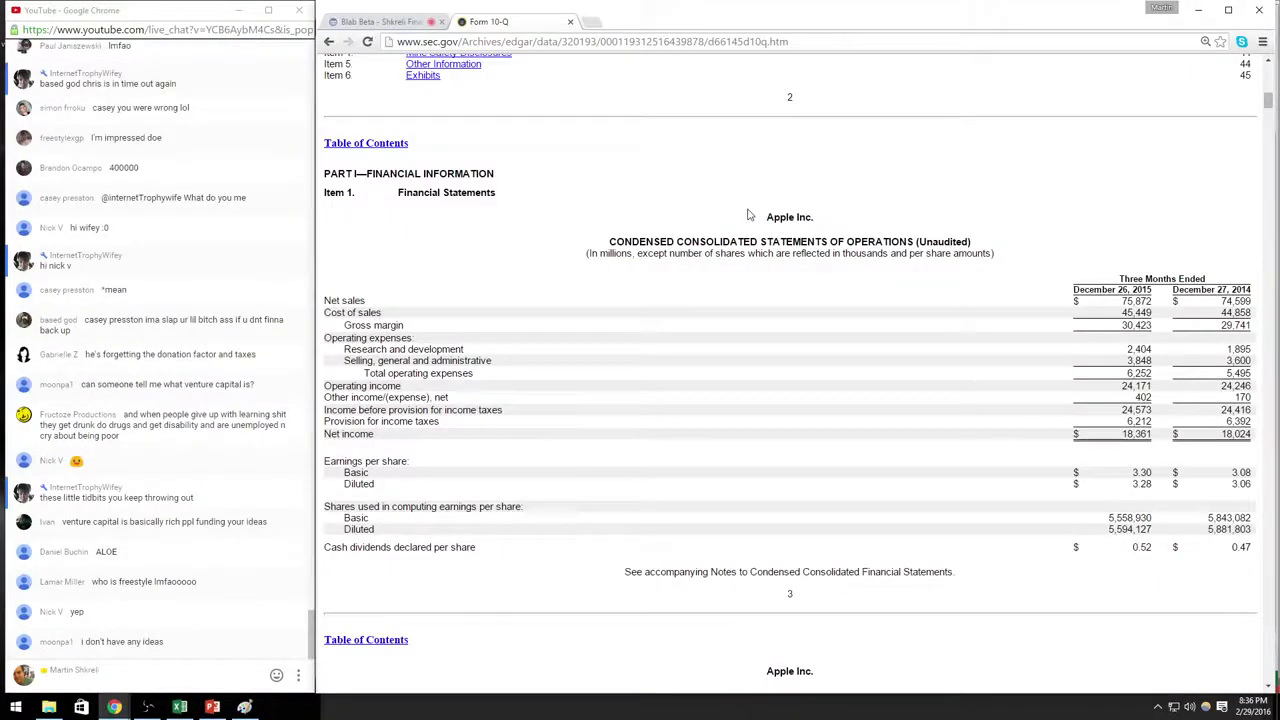
pyautogui.hotkey('alt', 'Tab')
pyautogui.hotkey('alt', 'Tab')
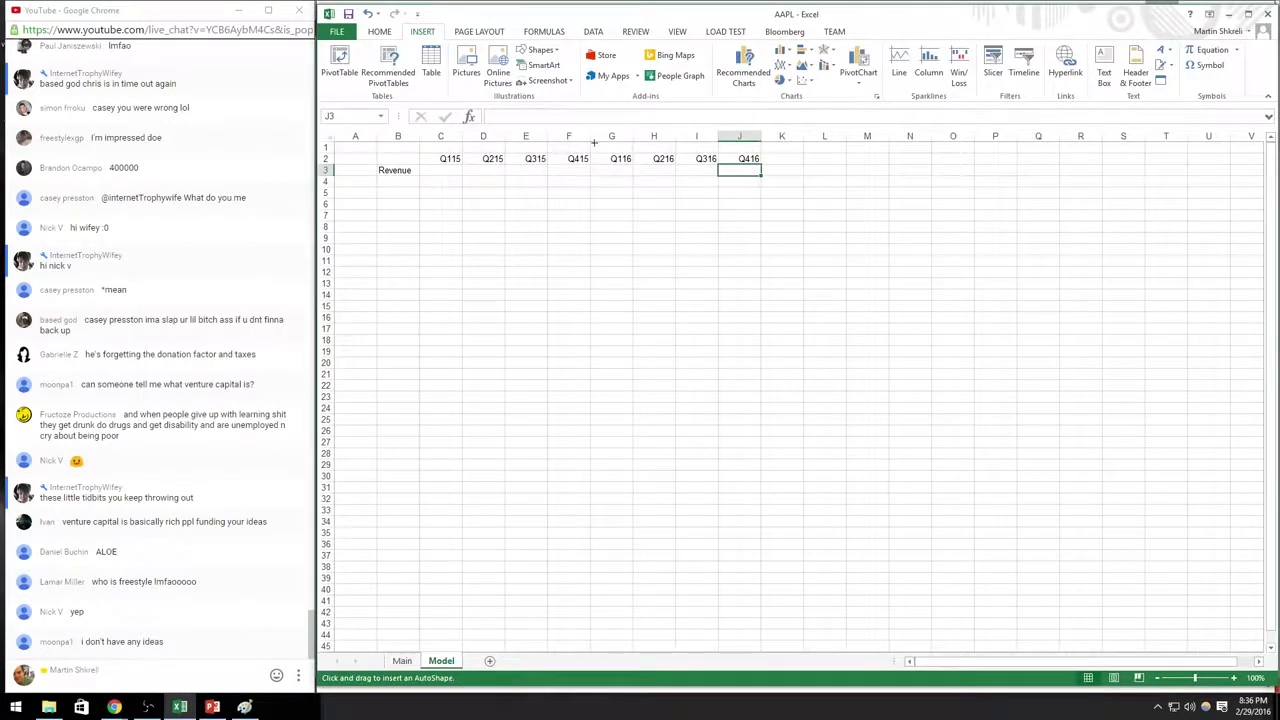
pyautogui.moveTo(593, 143); pyautogui.dragTo(655, 652)
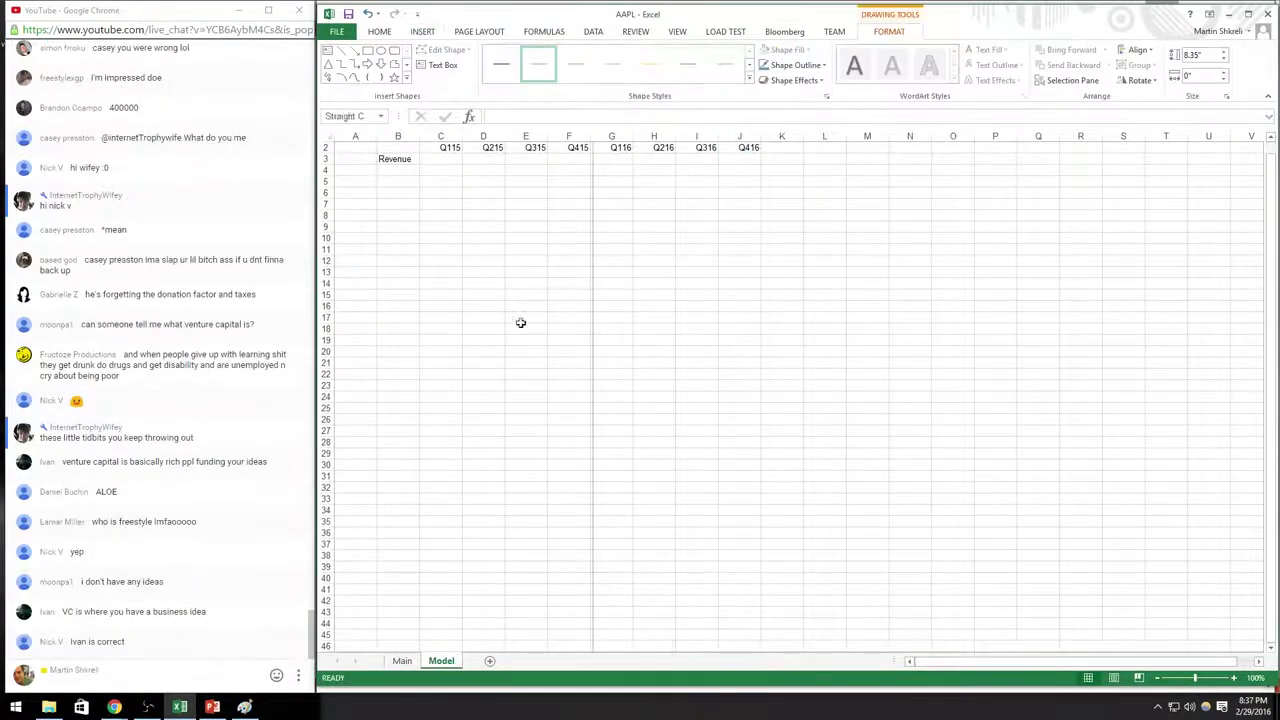
# Step: Freeze the panes at cell C3 on the Model sheet, then select the Q415 header cell
pyautogui.scroll(1, 449, 160)
pyautogui.click(449, 168)
pyautogui.hotkey('alt', 'w')
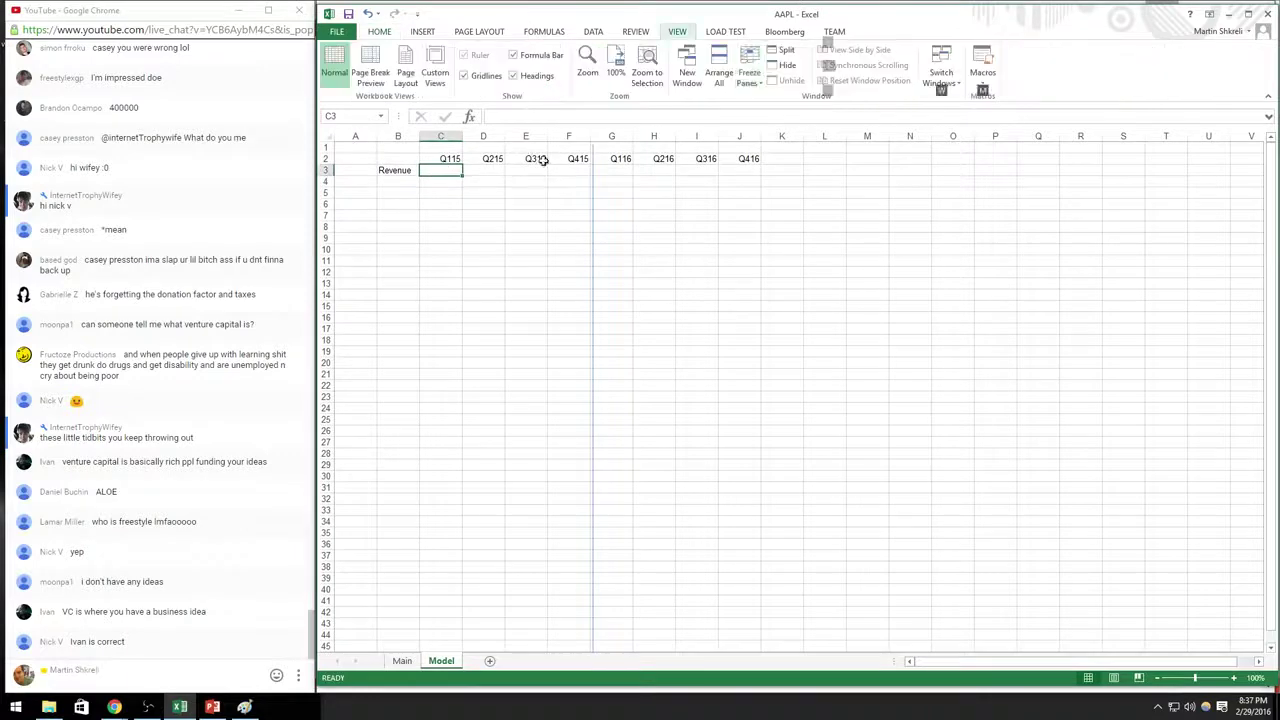
pyautogui.press('Escape')
pyautogui.click(780, 260)
pyautogui.click(574, 160)
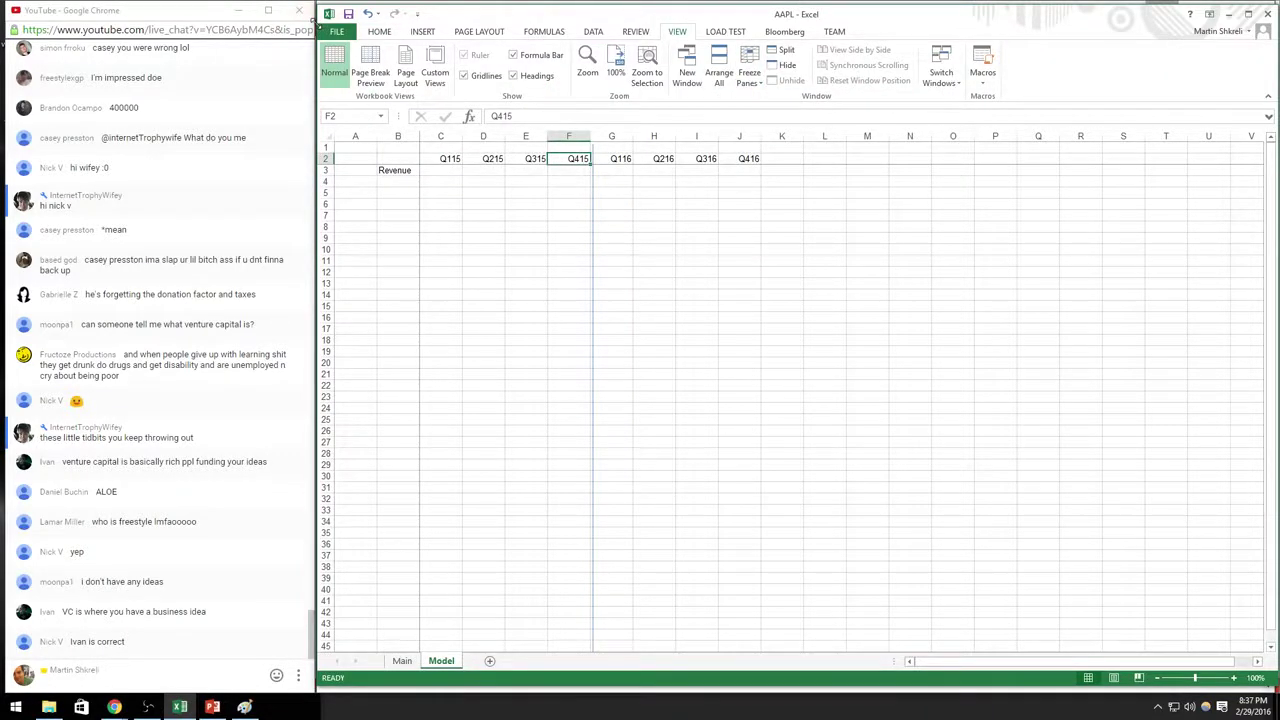
# Step: Arrange the Excel and Form 10-Q windows side by side, narrowing the browser and keeping the Statements of Operations in view
pyautogui.press('super+shift+Right')
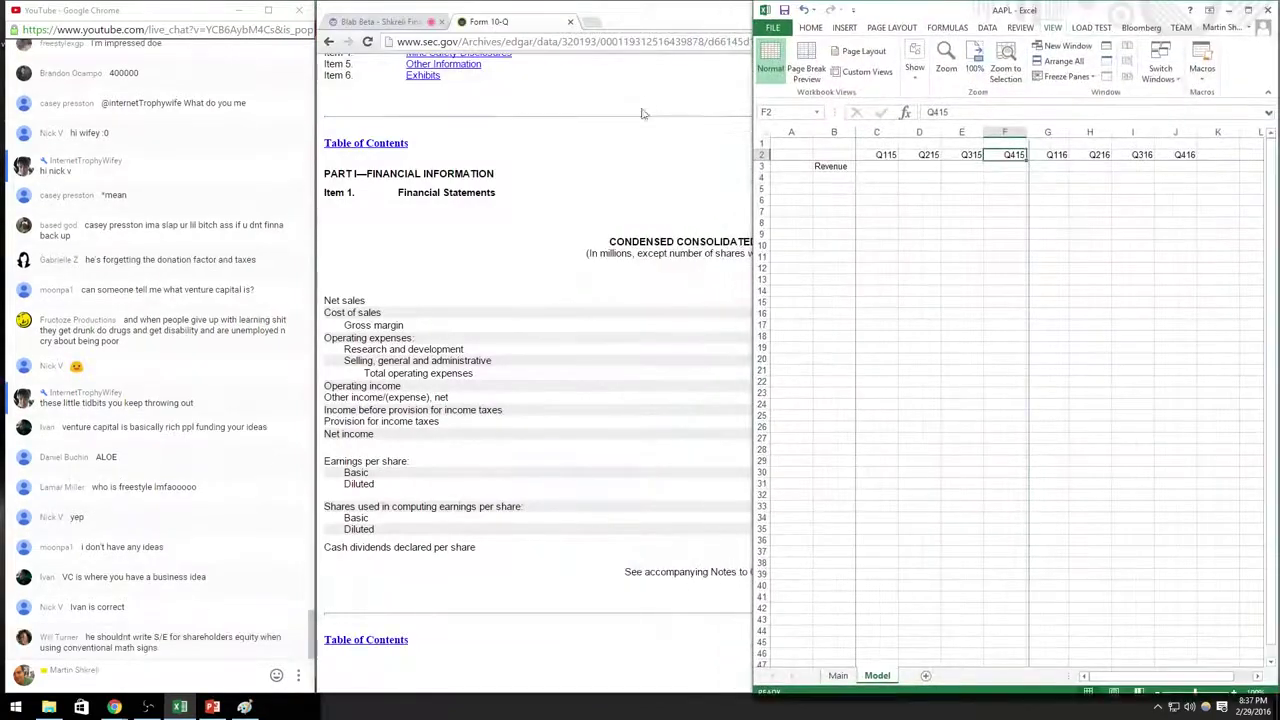
pyautogui.click(660, 116)
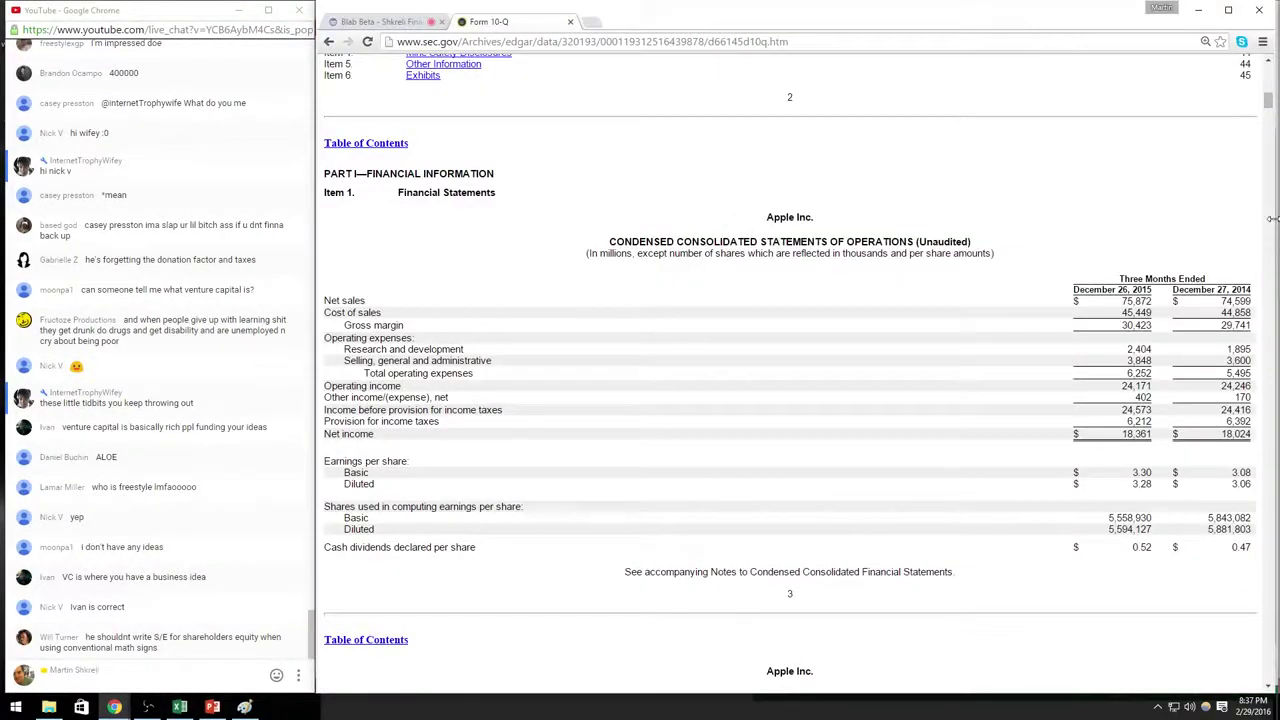
pyautogui.moveTo(1272, 218); pyautogui.dragTo(748, 246)
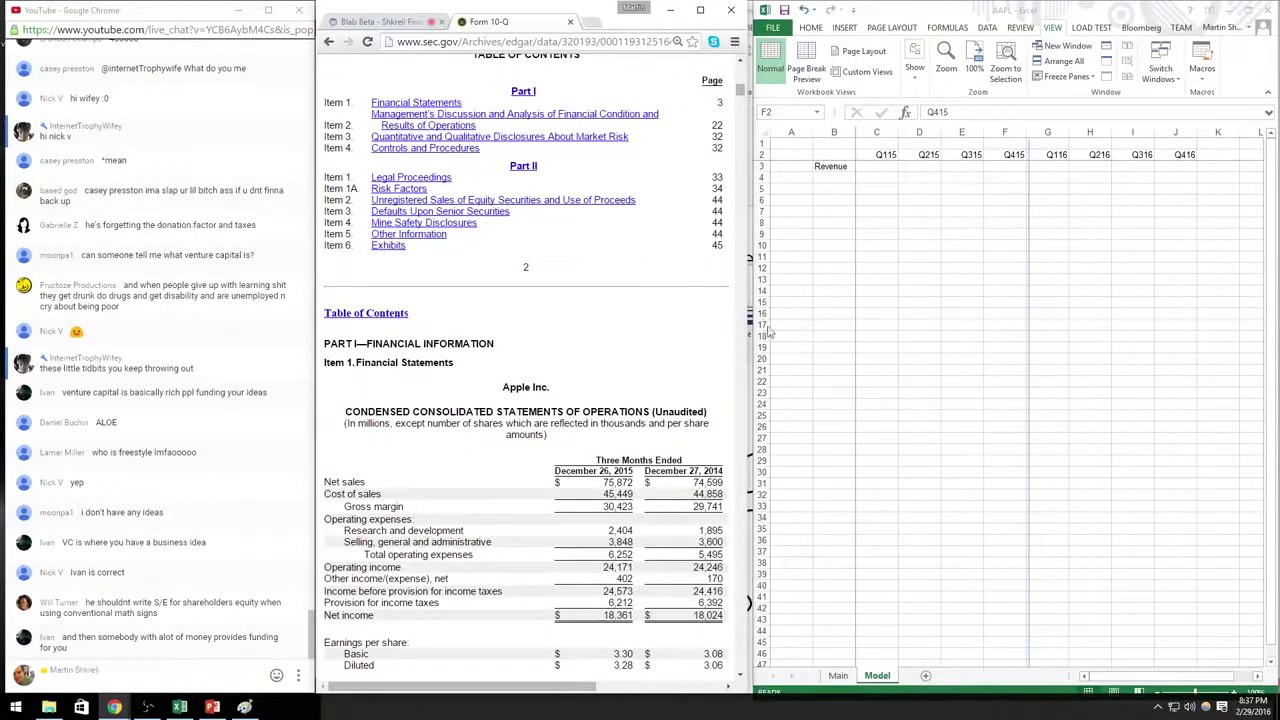
pyautogui.moveTo(746, 322)
pyautogui.mouseDown()
pyautogui.moveTo(767, 320)
pyautogui.moveTo(748, 321)
pyautogui.mouseUp()
pyautogui.scroll(-2, 748, 321)
# Step: Enter 75872 as the Q415 revenue in cell F3
pyautogui.click(1005, 155)
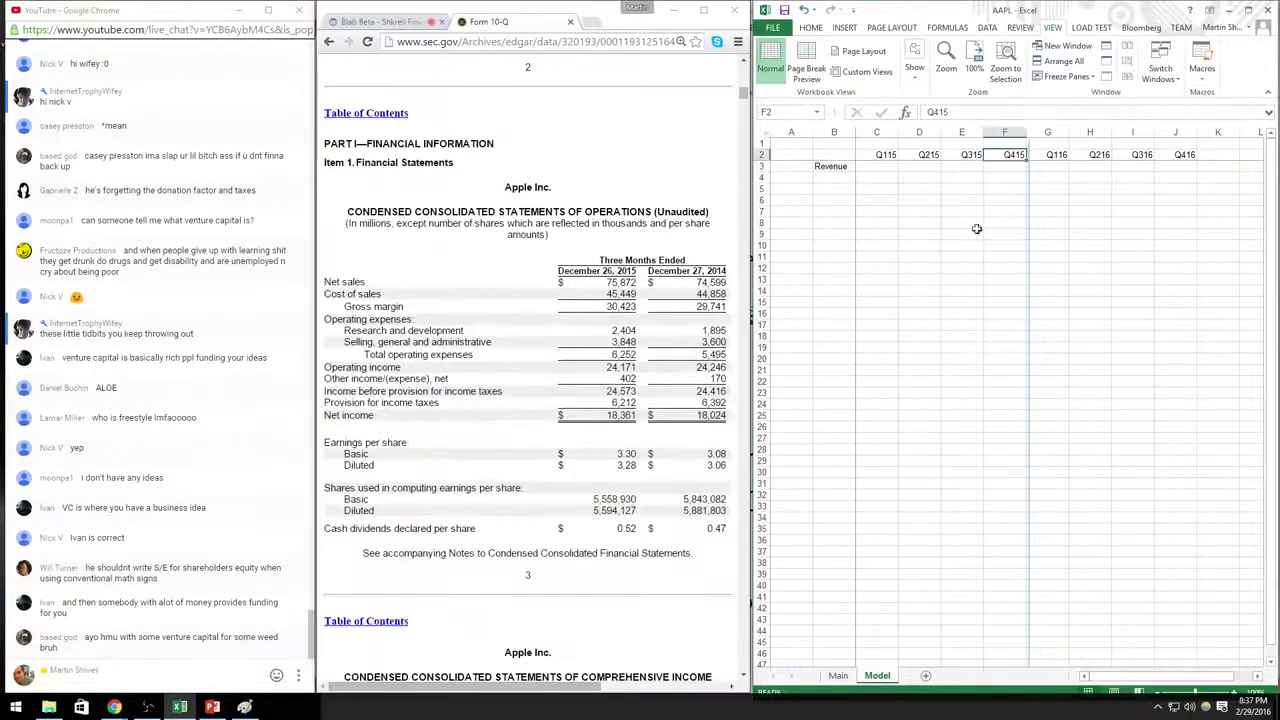
pyautogui.press('Return')
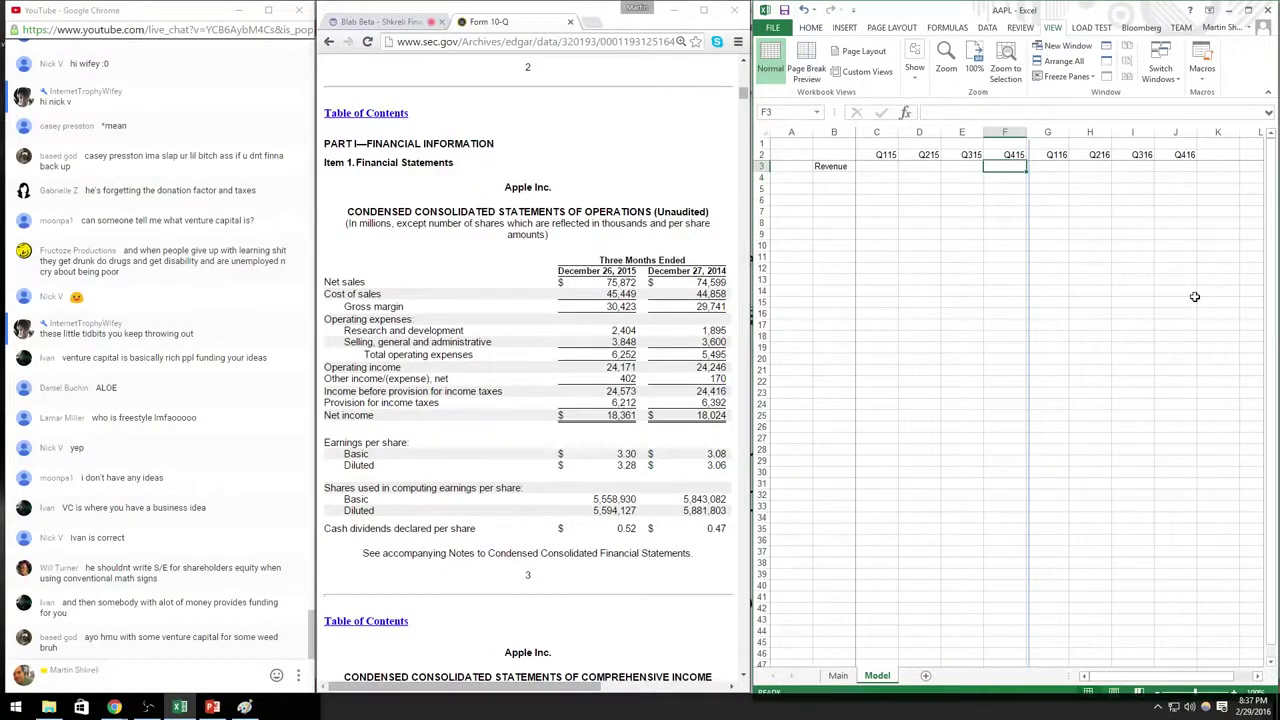
pyautogui.write('75872')
pyautogui.press('Return')
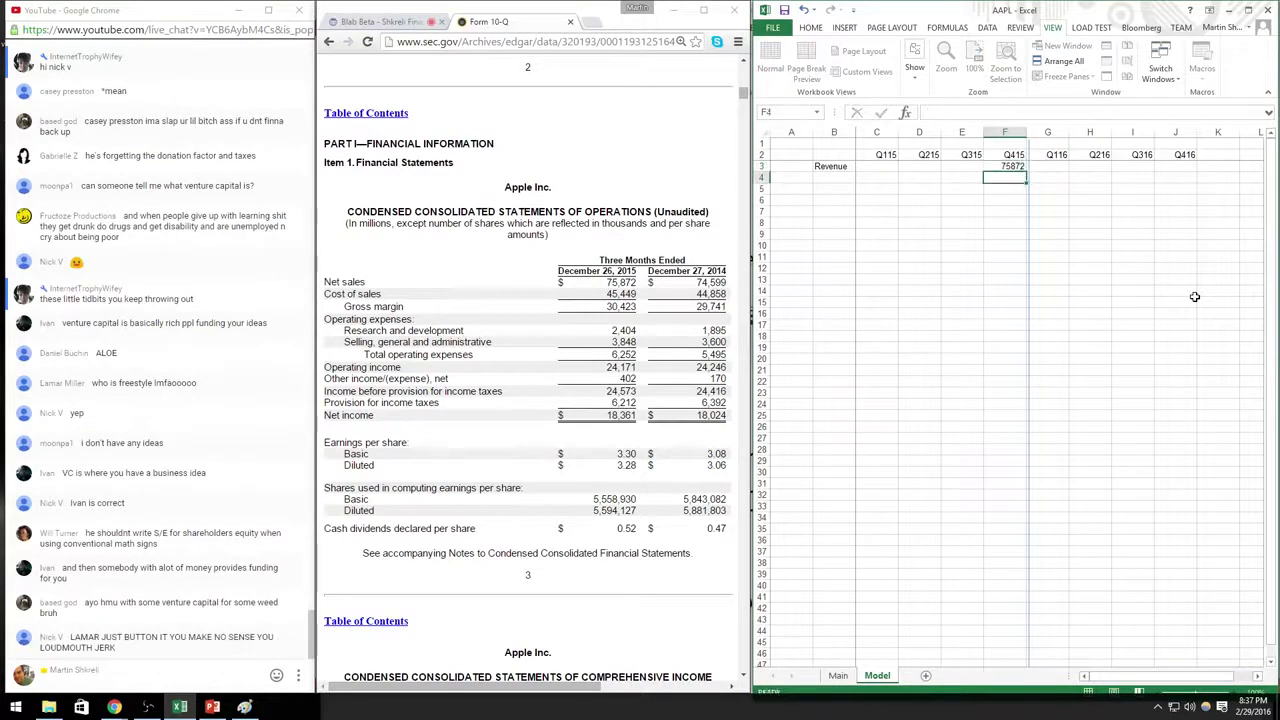
# Step: Format the entire Revenue row as Number with 0 decimal places and the 1000 separator, and end on cell F3
pyautogui.press('Up')
pyautogui.hotkey('shift', 'space')
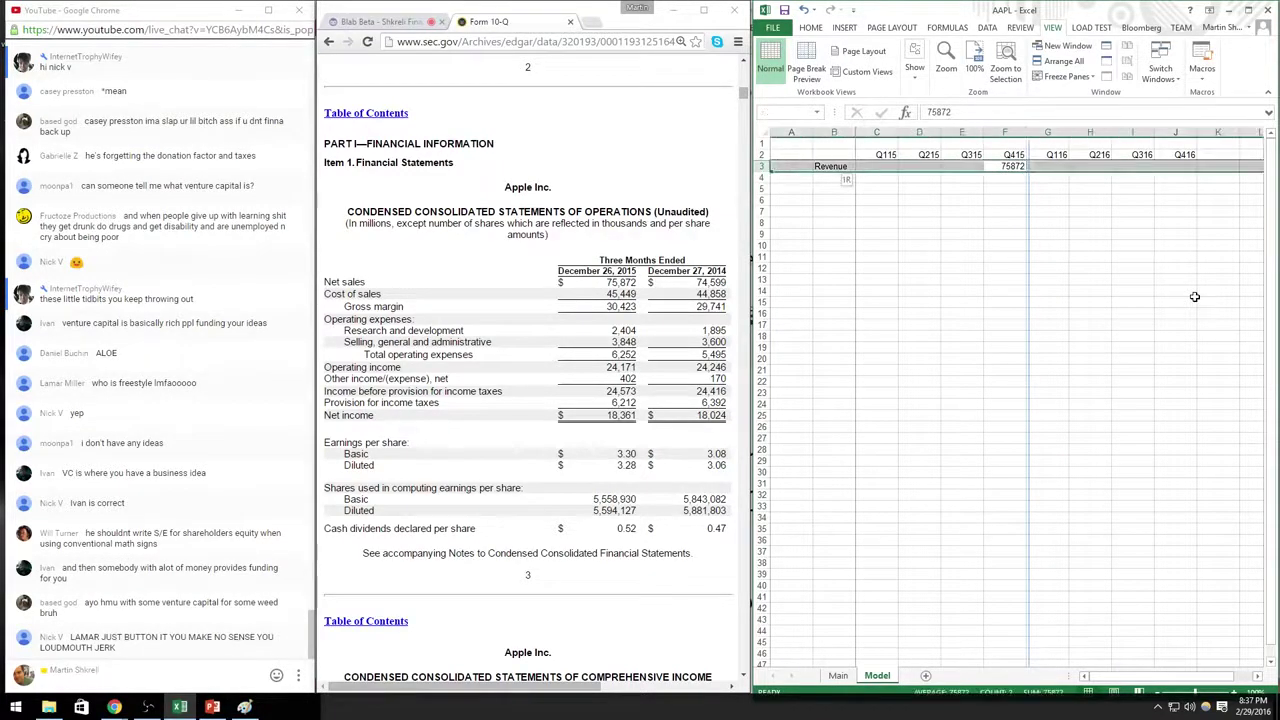
pyautogui.hotkey('ctrl', '1')
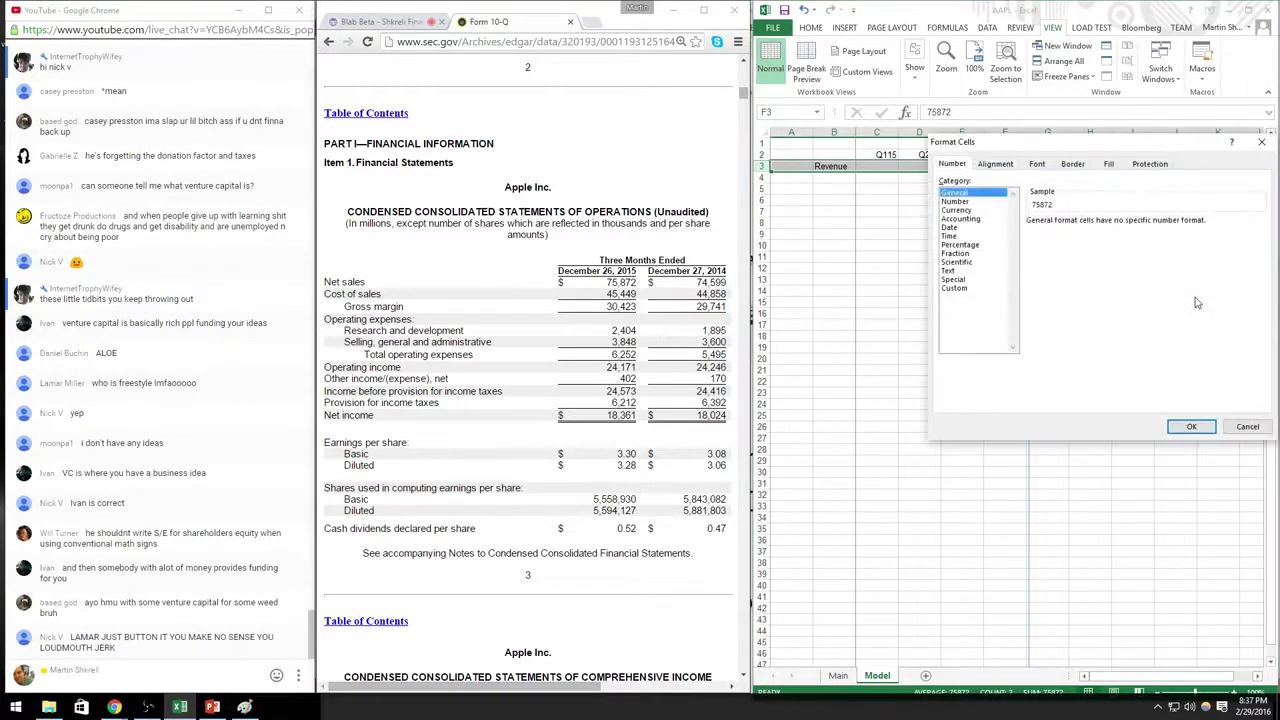
pyautogui.press('Down')
pyautogui.write('0')
pyautogui.hotkey('alt', 'u')
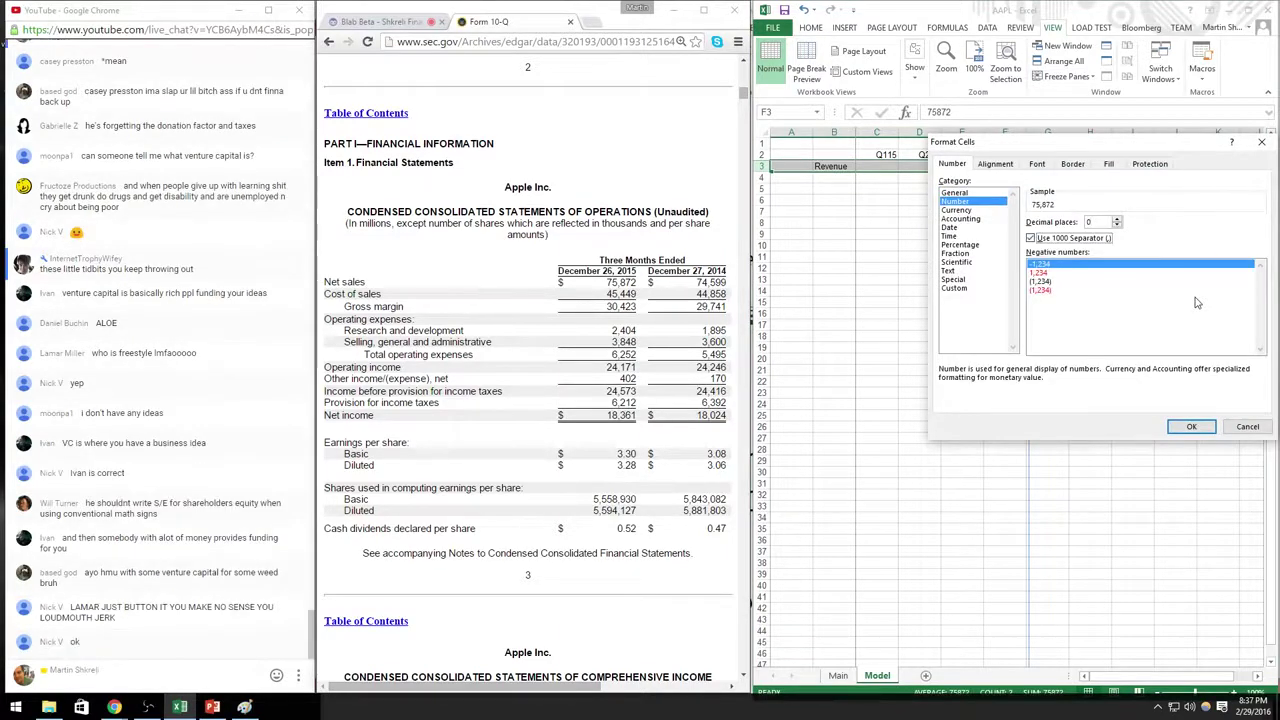
pyautogui.press('Return')
pyautogui.press('Up')
pyautogui.press('Up')
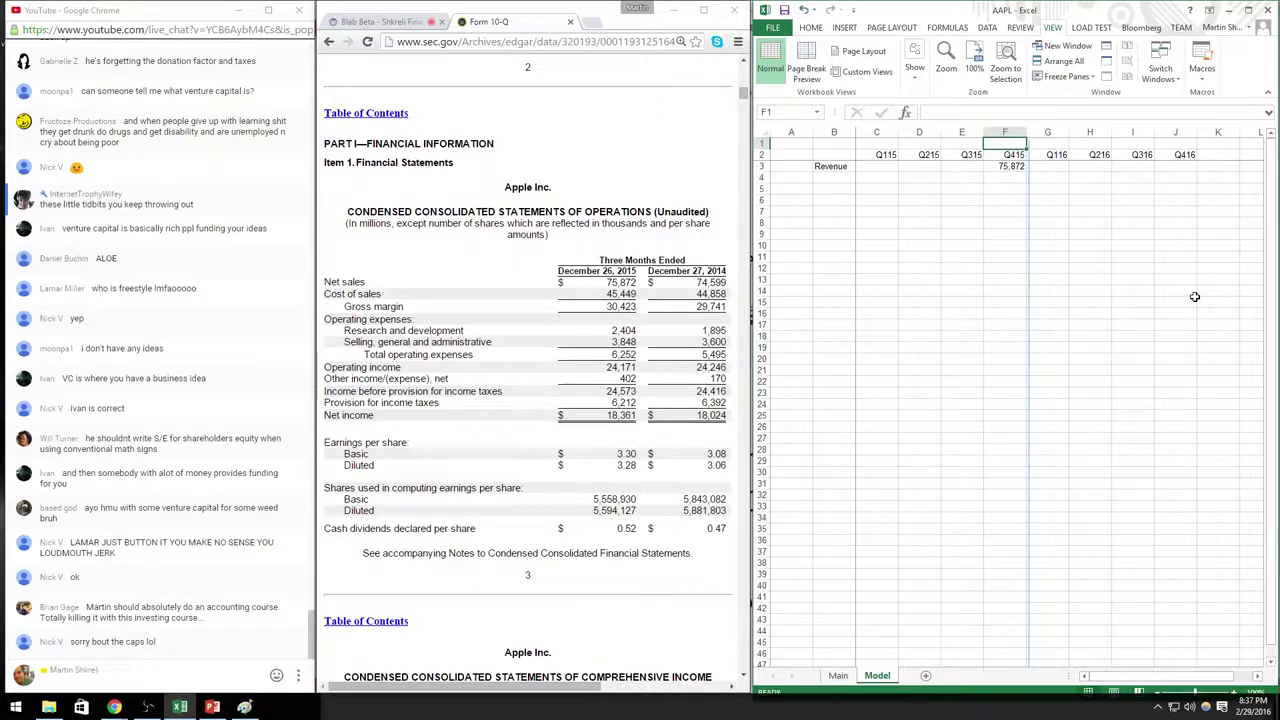
pyautogui.press('Down')
pyautogui.press('Down')
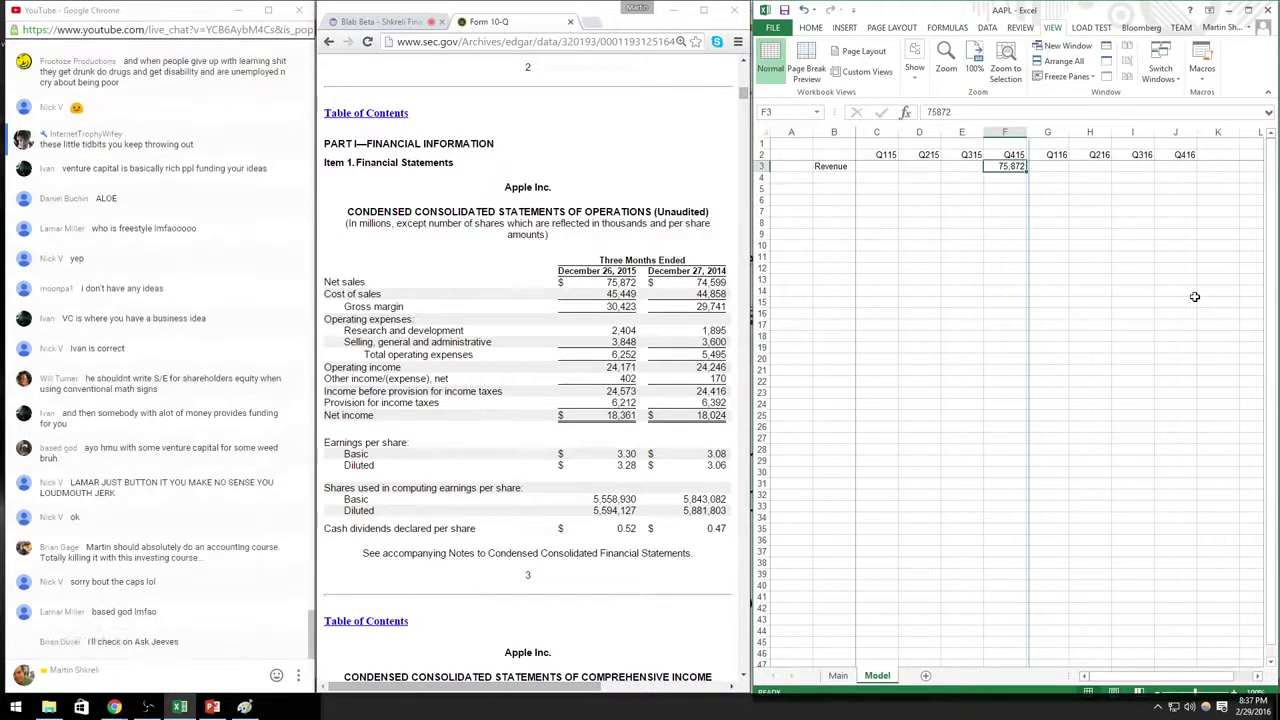
# Step: Switch to Chrome and show the Blab video chat instead of the Form 10-Q
pyautogui.hotkey('alt', 'Tab')
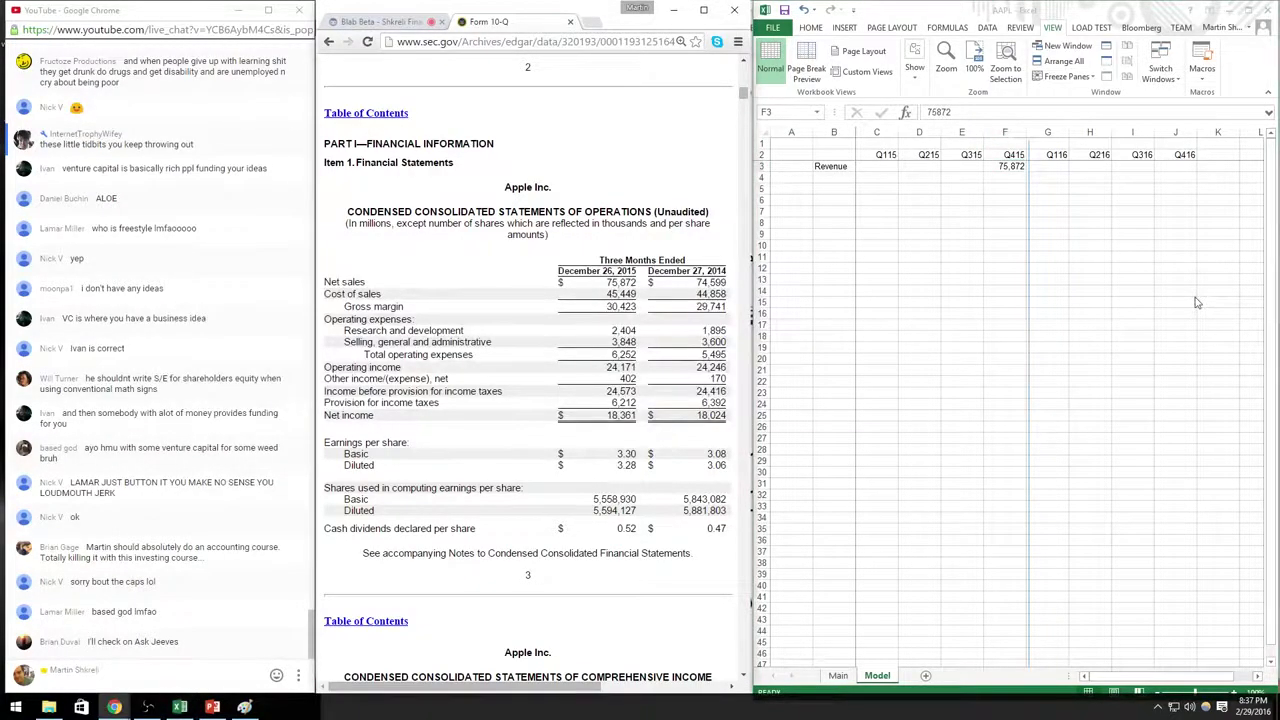
pyautogui.hotkey('ctrl', 'Tab')
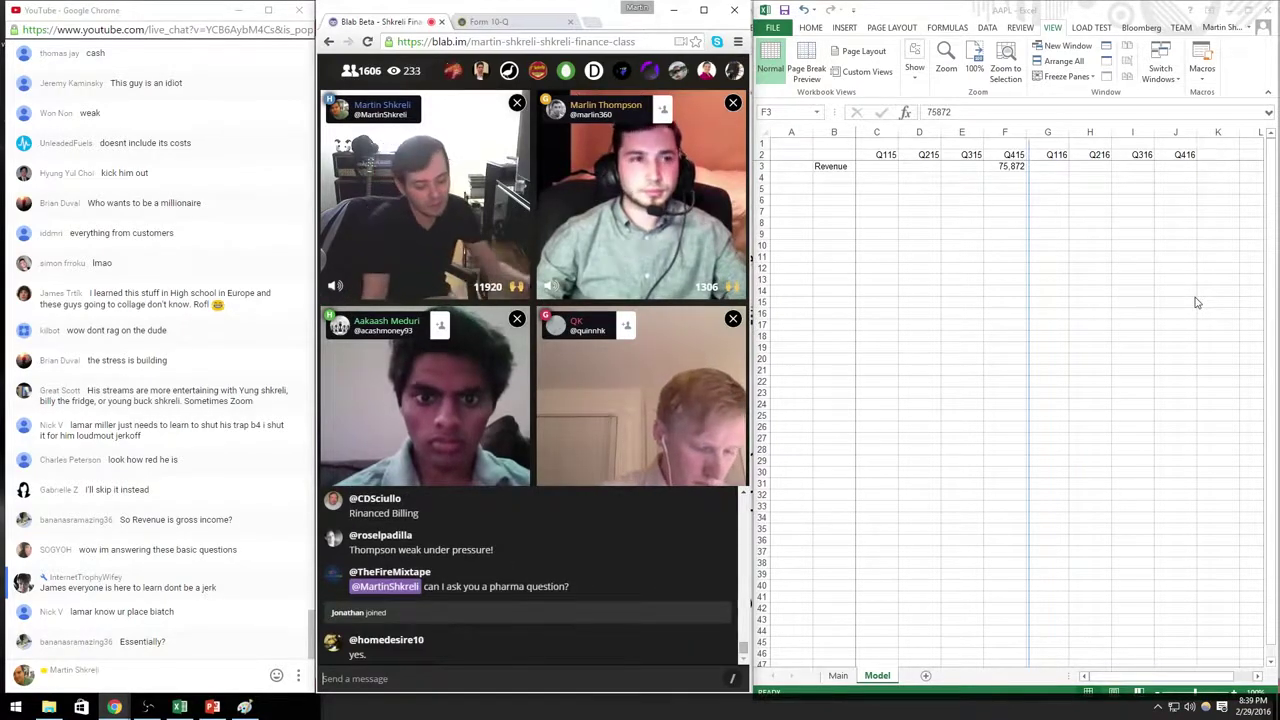
# Step: Switch to Paint and handwrite the heading "Revenue Recognition" in the blank canvas area below the balance equations
pyautogui.hotkey('alt', 'Tab')
pyautogui.hotkey('alt', 'Tab')
pyautogui.hotkey('alt', 'Tab')
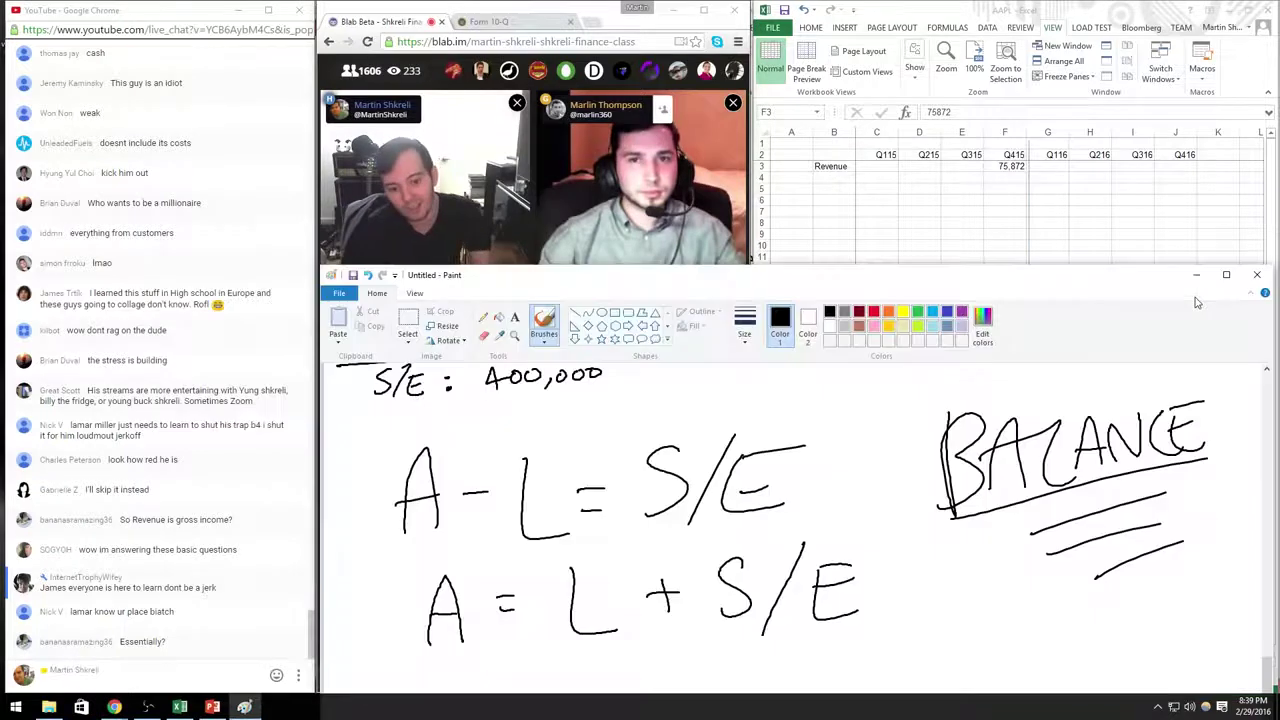
pyautogui.scroll(-10, 628, 484)
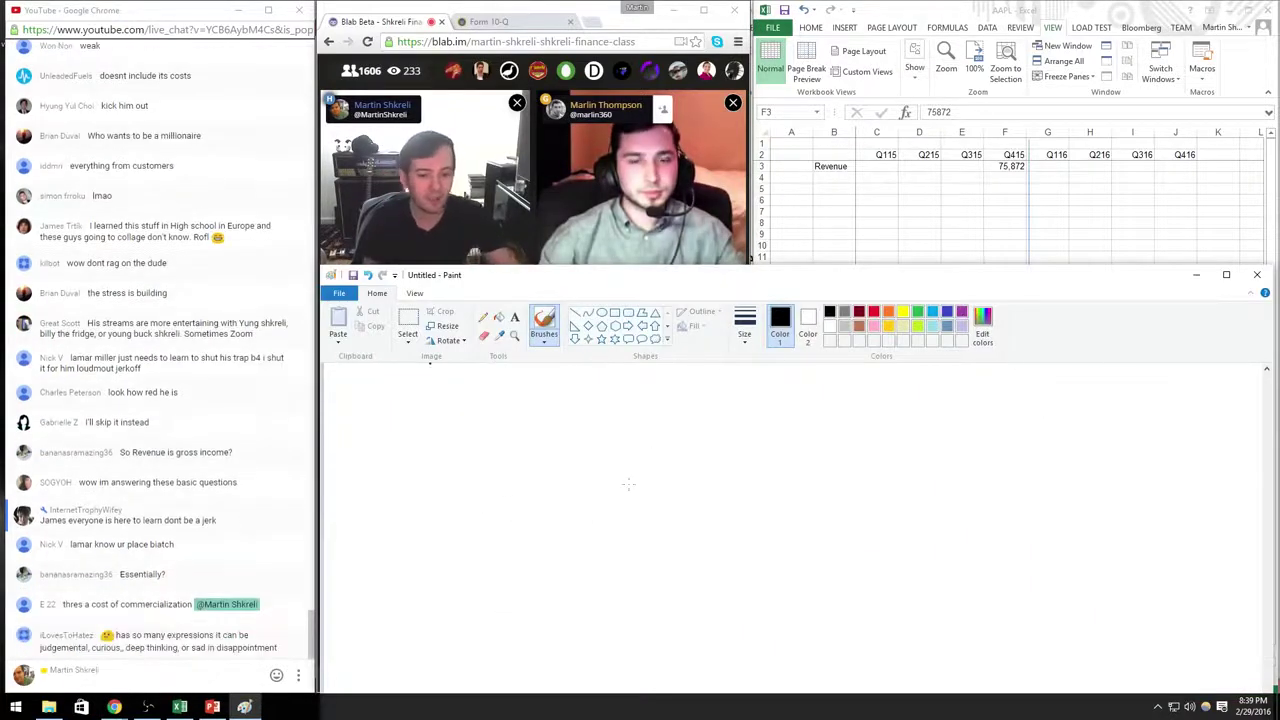
pyautogui.moveTo(378, 402)
pyautogui.mouseDown()
pyautogui.moveTo(408, 404)
pyautogui.moveTo(410, 480)
pyautogui.mouseUp()
pyautogui.moveTo(420, 446)
pyautogui.mouseDown()
pyautogui.moveTo(446, 440)
pyautogui.moveTo(456, 462)
pyautogui.mouseUp()
pyautogui.moveTo(460, 430)
pyautogui.mouseDown()
pyautogui.moveTo(545, 445)
pyautogui.moveTo(593, 432)
pyautogui.mouseUp()
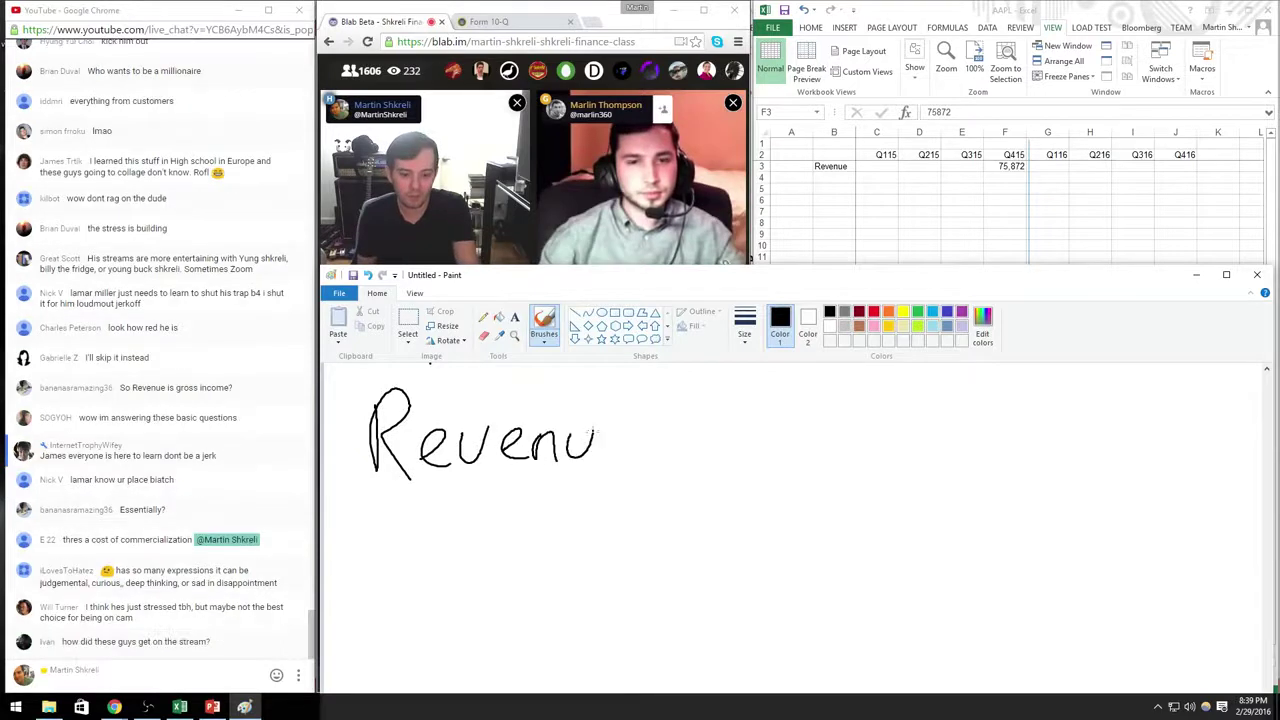
pyautogui.moveTo(736, 394)
pyautogui.mouseDown()
pyautogui.moveTo(736, 450)
pyautogui.moveTo(782, 450)
pyautogui.mouseUp()
pyautogui.moveTo(790, 432)
pyautogui.mouseDown()
pyautogui.moveTo(814, 446)
pyautogui.moveTo(851, 422)
pyautogui.mouseUp()
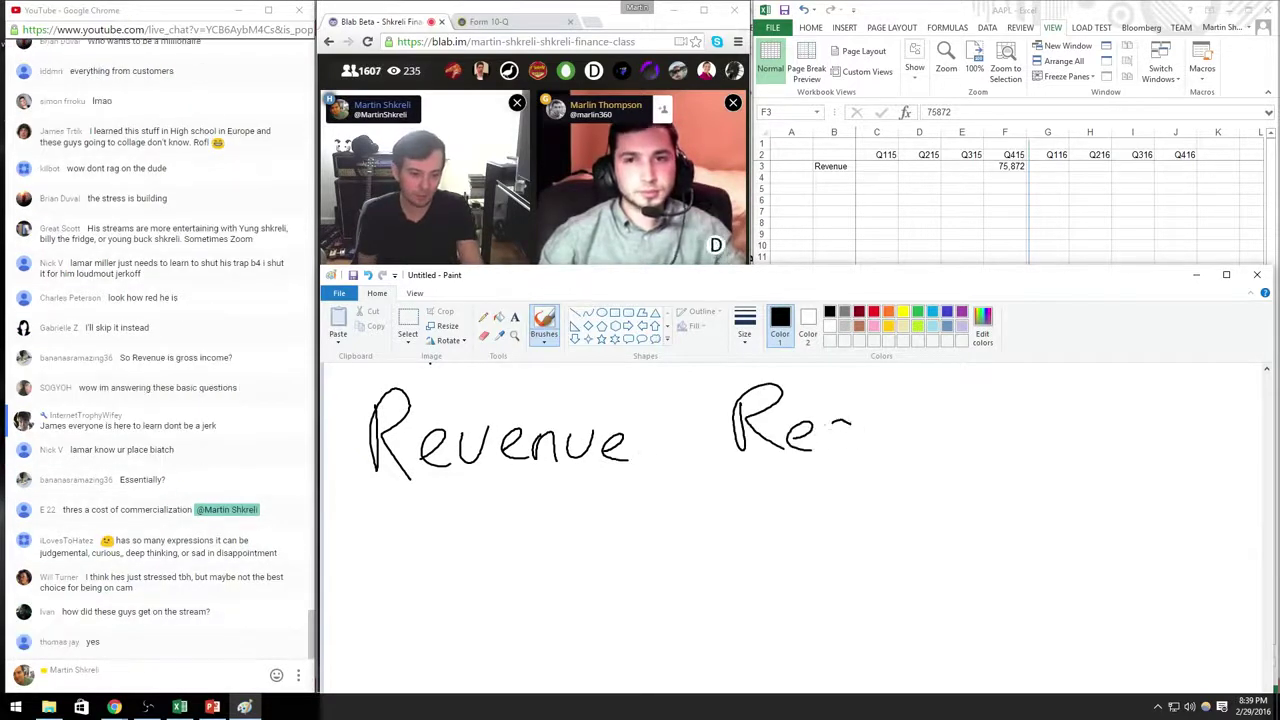
pyautogui.moveTo(934, 432); pyautogui.dragTo(966, 448)
pyautogui.moveTo(996, 398)
pyautogui.mouseDown()
pyautogui.moveTo(1000, 446)
pyautogui.moveTo(1028, 446)
pyautogui.mouseUp()
pyautogui.moveTo(1050, 420)
pyautogui.mouseDown()
pyautogui.moveTo(1052, 438)
pyautogui.moveTo(1104, 444)
pyautogui.mouseUp()
# Step: Handwrite "RevRec" in quotation marks beneath the heading and draw a box around it
pyautogui.moveTo(519, 528); pyautogui.dragTo(523, 540)
pyautogui.moveTo(540, 536)
pyautogui.mouseDown()
pyautogui.moveTo(556, 532)
pyautogui.moveTo(612, 570)
pyautogui.mouseUp()
pyautogui.moveTo(614, 528)
pyautogui.mouseDown()
pyautogui.moveTo(636, 566)
pyautogui.moveTo(656, 563)
pyautogui.mouseUp()
pyautogui.moveTo(672, 548); pyautogui.dragTo(674, 565)
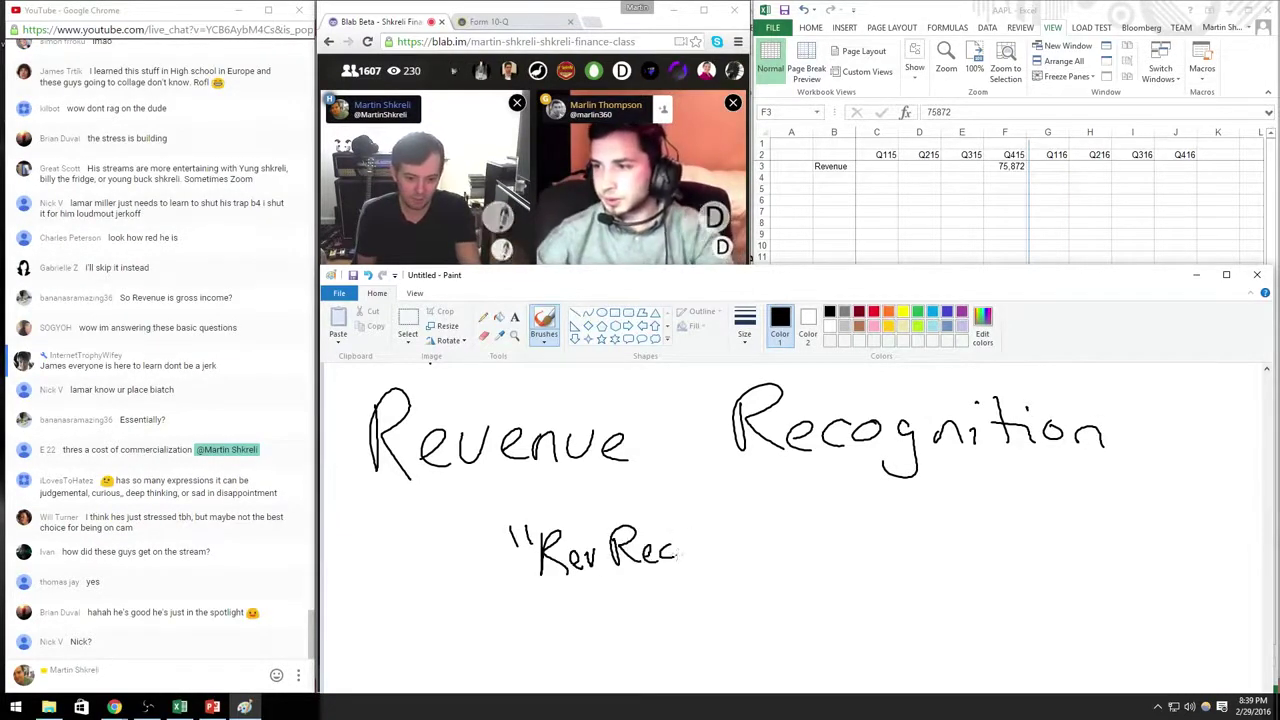
pyautogui.moveTo(688, 522); pyautogui.dragTo(690, 536)
pyautogui.moveTo(698, 522); pyautogui.dragTo(700, 536)
pyautogui.moveTo(490, 497)
pyautogui.mouseDown()
pyautogui.moveTo(705, 494)
pyautogui.moveTo(724, 540)
pyautogui.mouseUp()
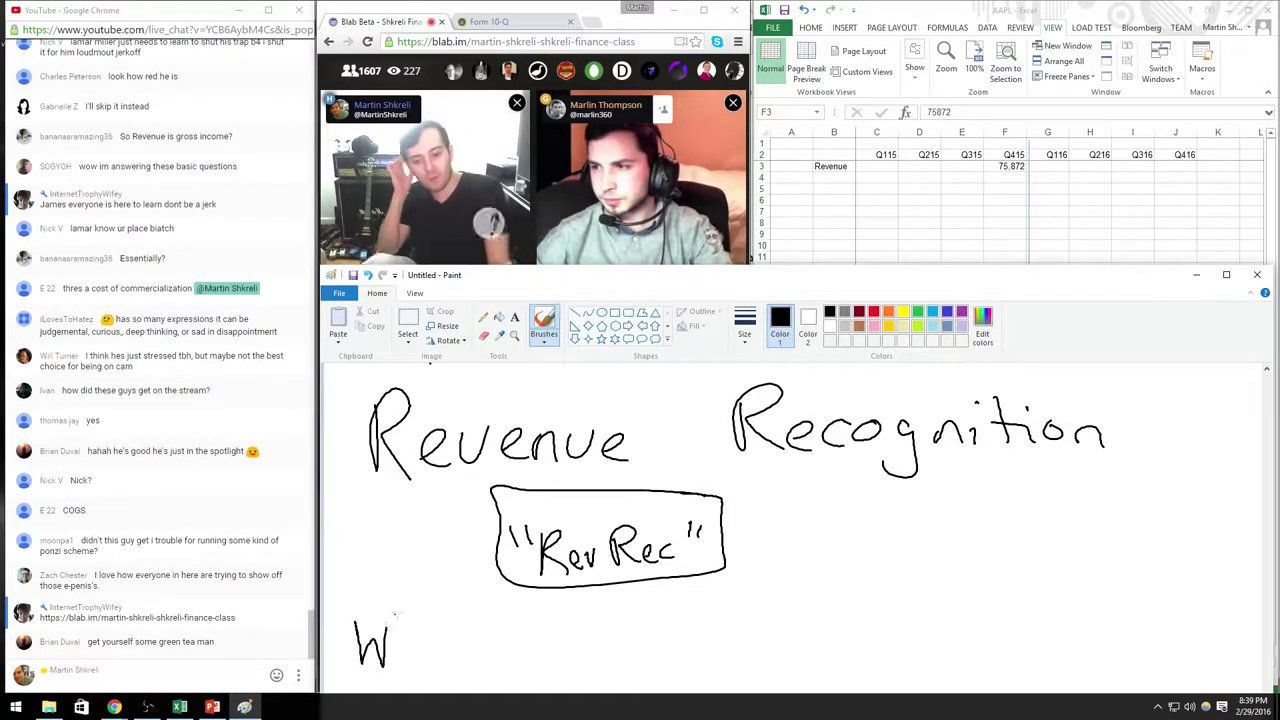
# Step: Handwrite "When???" below the RevRec box and draw a closing bracket after it
pyautogui.moveTo(395, 615)
pyautogui.mouseDown()
pyautogui.moveTo(433, 651)
pyautogui.moveTo(492, 632)
pyautogui.mouseUp()
pyautogui.moveTo(506, 606); pyautogui.dragTo(516, 660)
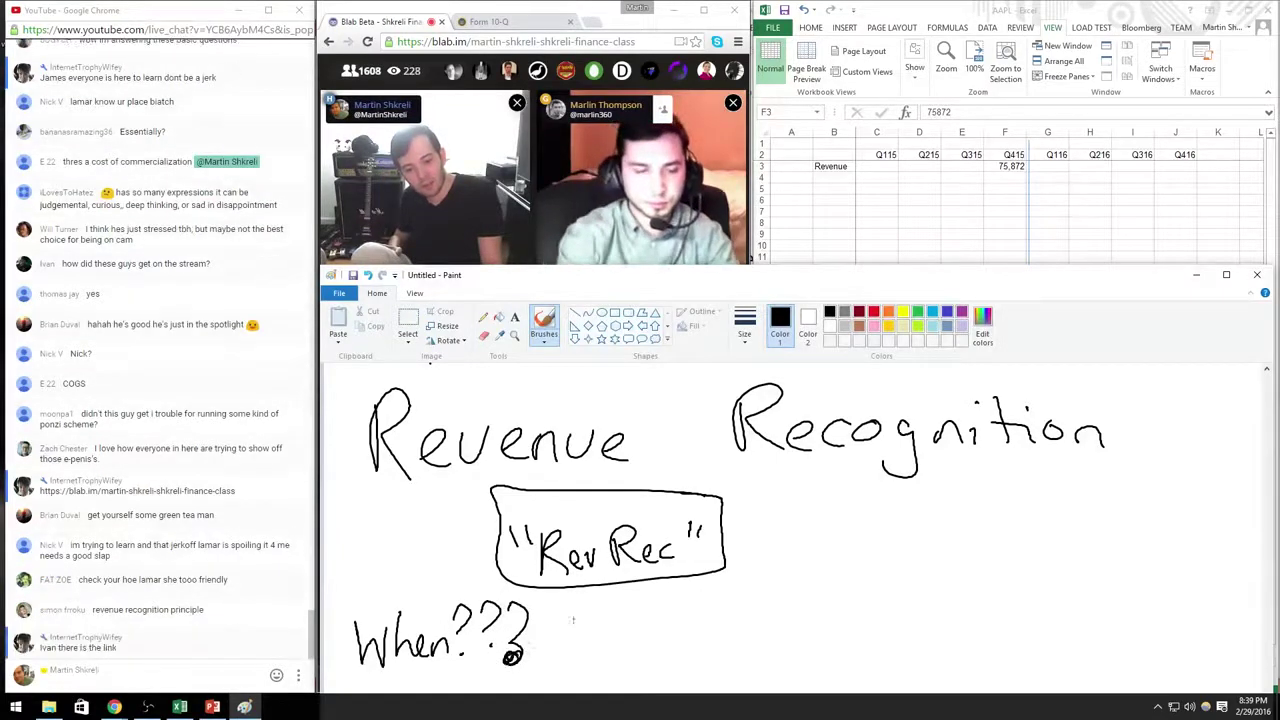
pyautogui.moveTo(548, 598)
pyautogui.mouseDown()
pyautogui.moveTo(630, 685)
pyautogui.moveTo(530, 687)
pyautogui.mouseUp()
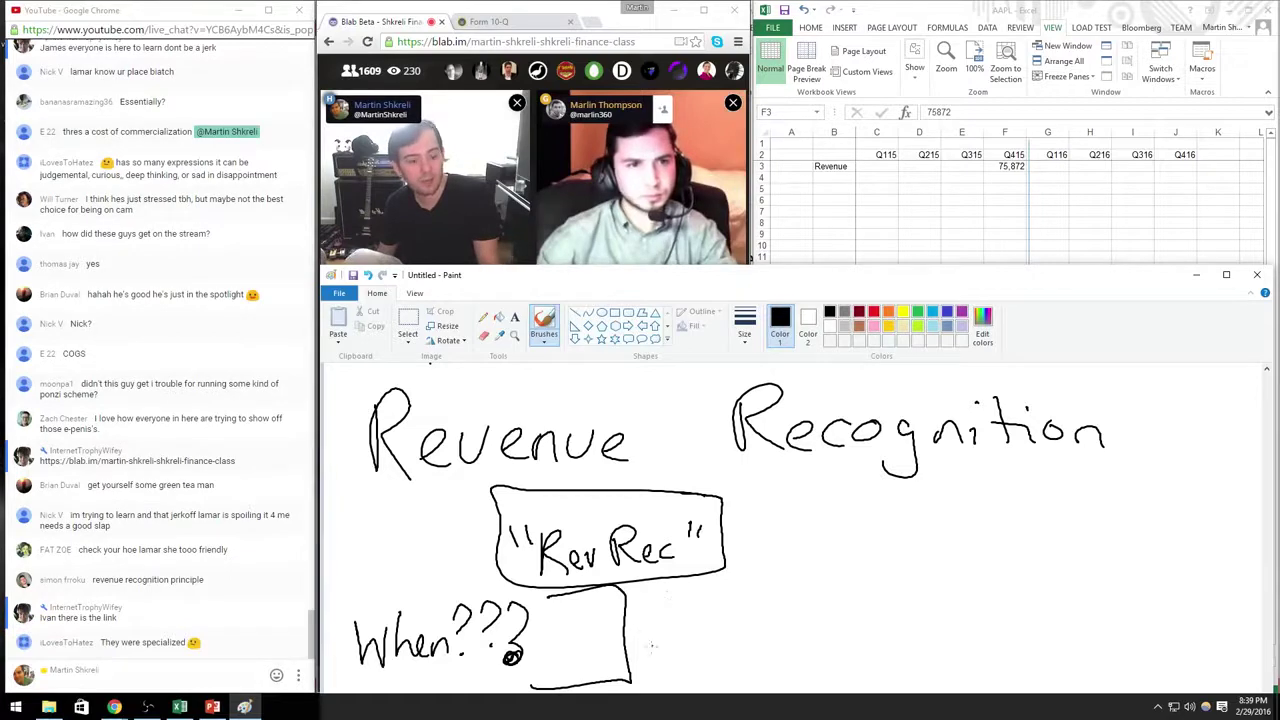
# Step: Draw a long slanted line beside the bracket and handwrite "TITLE has passed" above it
pyautogui.moveTo(662, 655); pyautogui.dragTo(1022, 586)
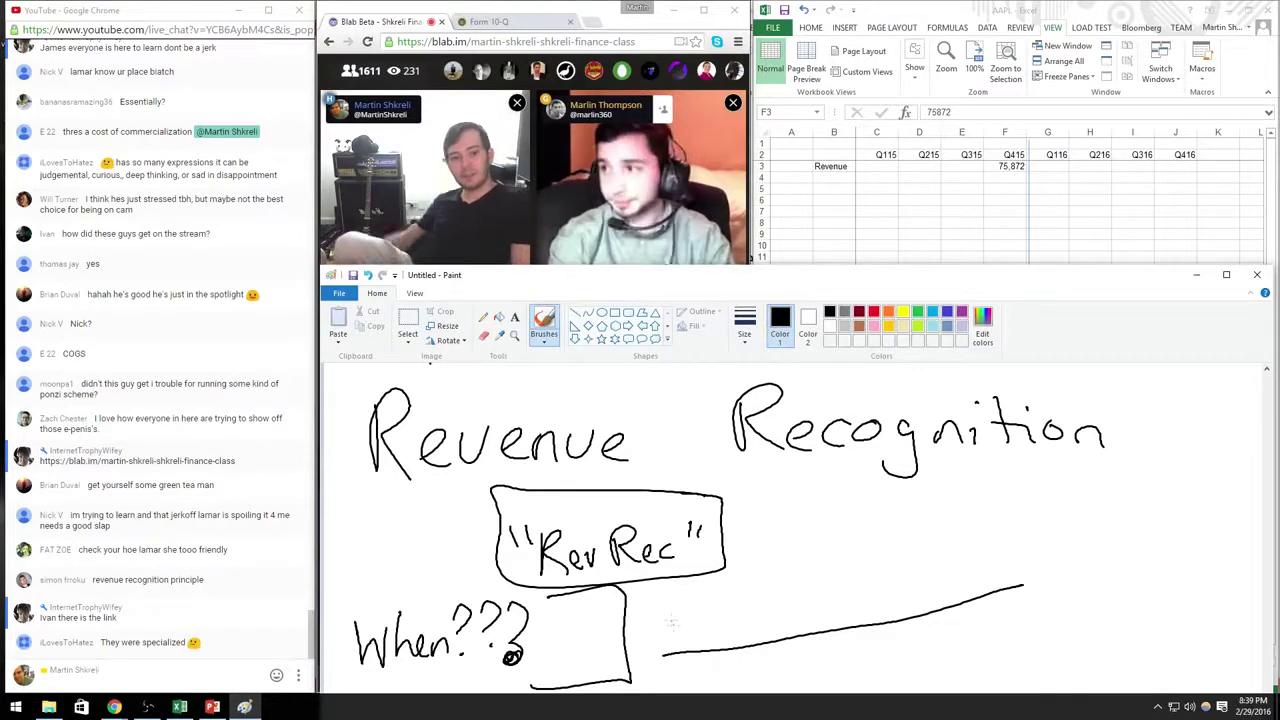
pyautogui.moveTo(672, 599); pyautogui.dragTo(678, 636)
pyautogui.moveTo(727, 600); pyautogui.dragTo(728, 626)
pyautogui.moveTo(706, 590); pyautogui.dragTo(766, 608)
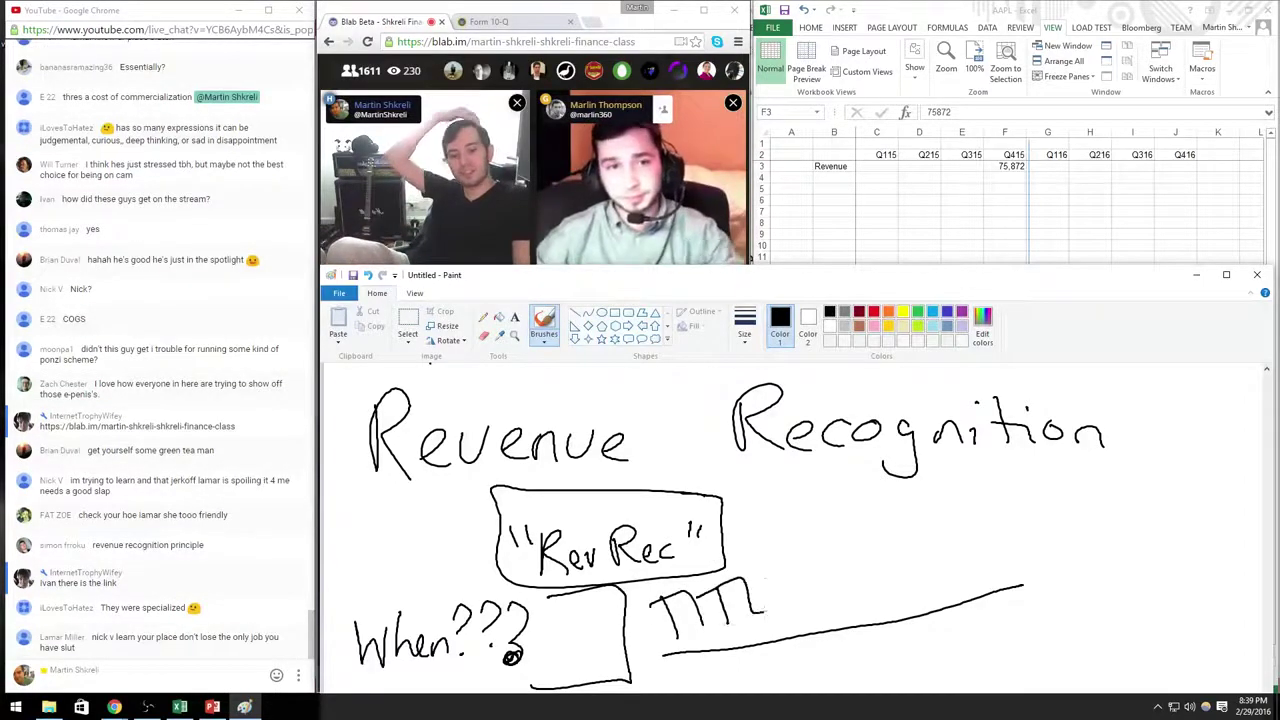
pyautogui.moveTo(800, 566); pyautogui.dragTo(804, 600)
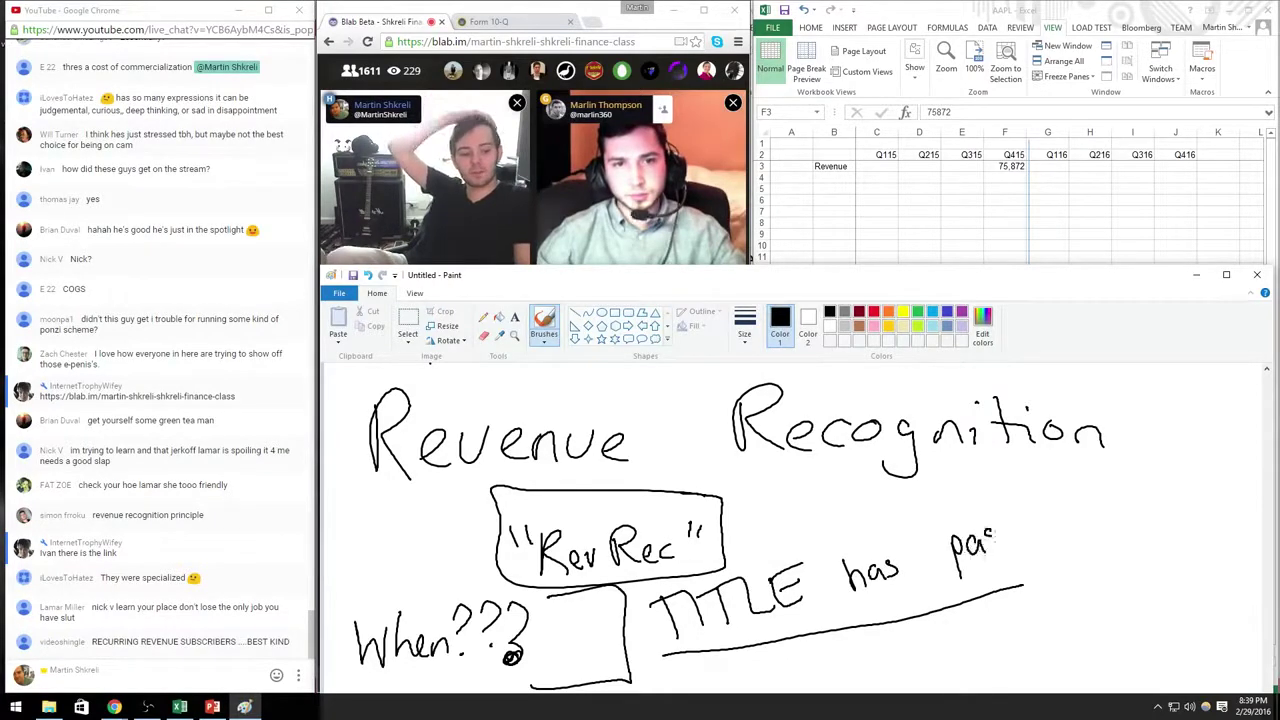
pyautogui.moveTo(1053, 522); pyautogui.dragTo(1055, 498)
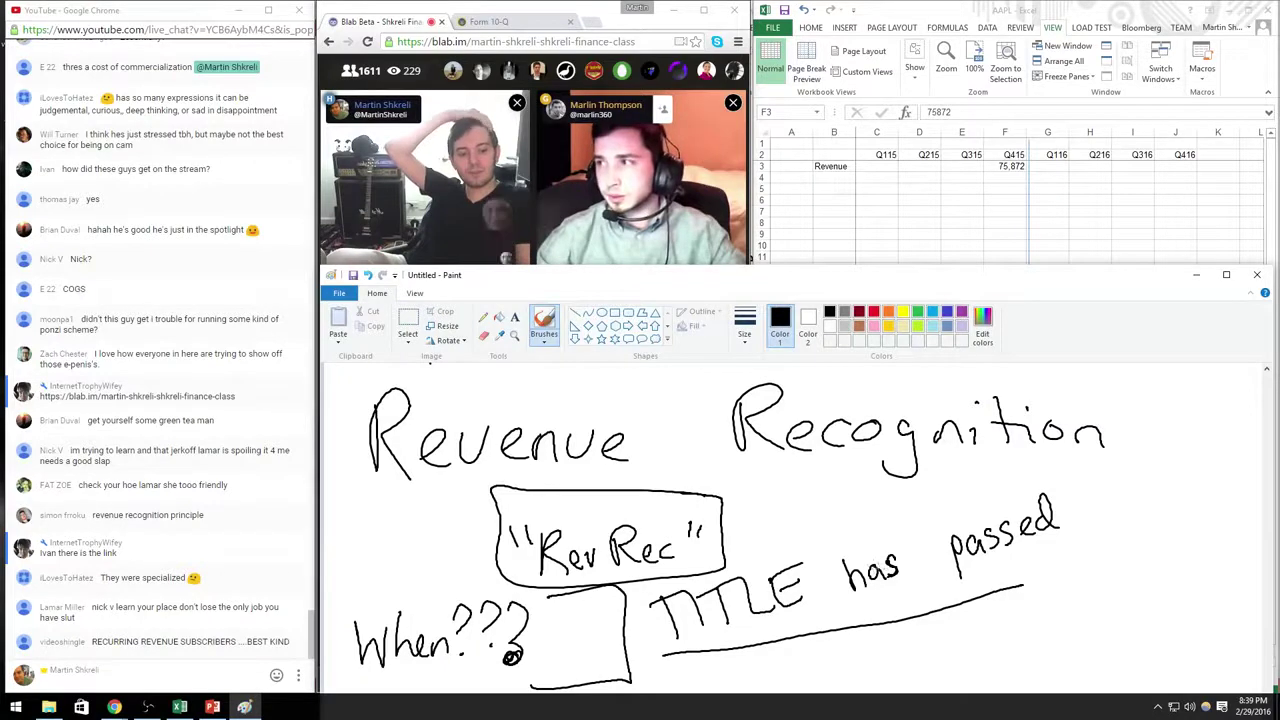
# Step: Minimize Paint and select the empty cell F4 below the Q415 revenue in the Excel model
pyautogui.click(1196, 274)
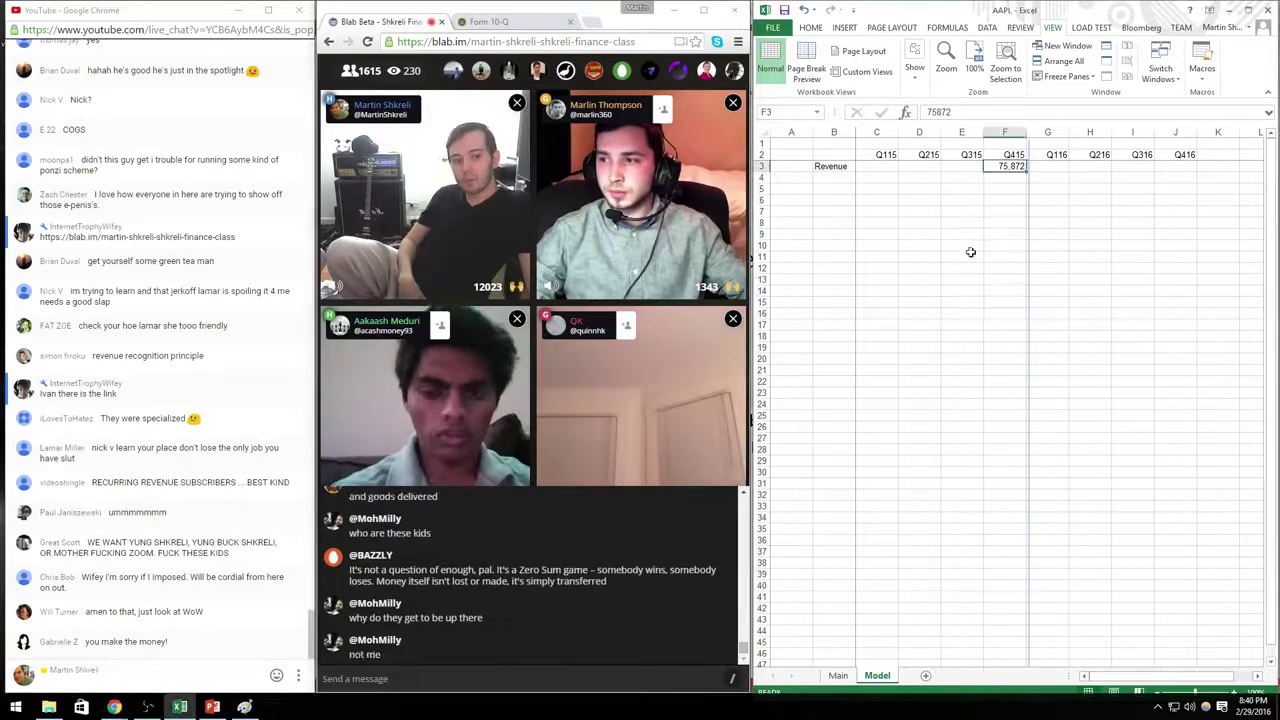
pyautogui.click(993, 178)
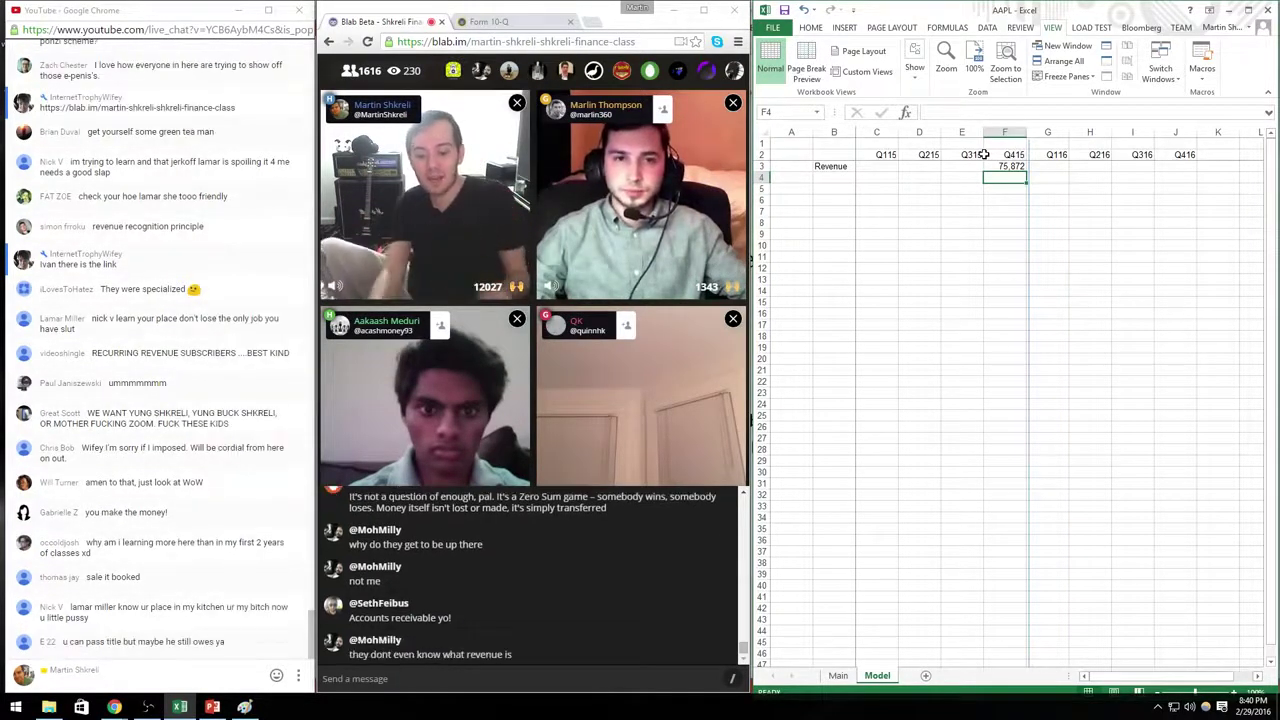
pyautogui.click(693, 548)
# Step: Switch back to Paint and handwrite the note "intercompany revenue gets cancelled" below the slanted line
pyautogui.hotkey('alt', 'Tab')
pyautogui.hotkey('alt', 'Tab')
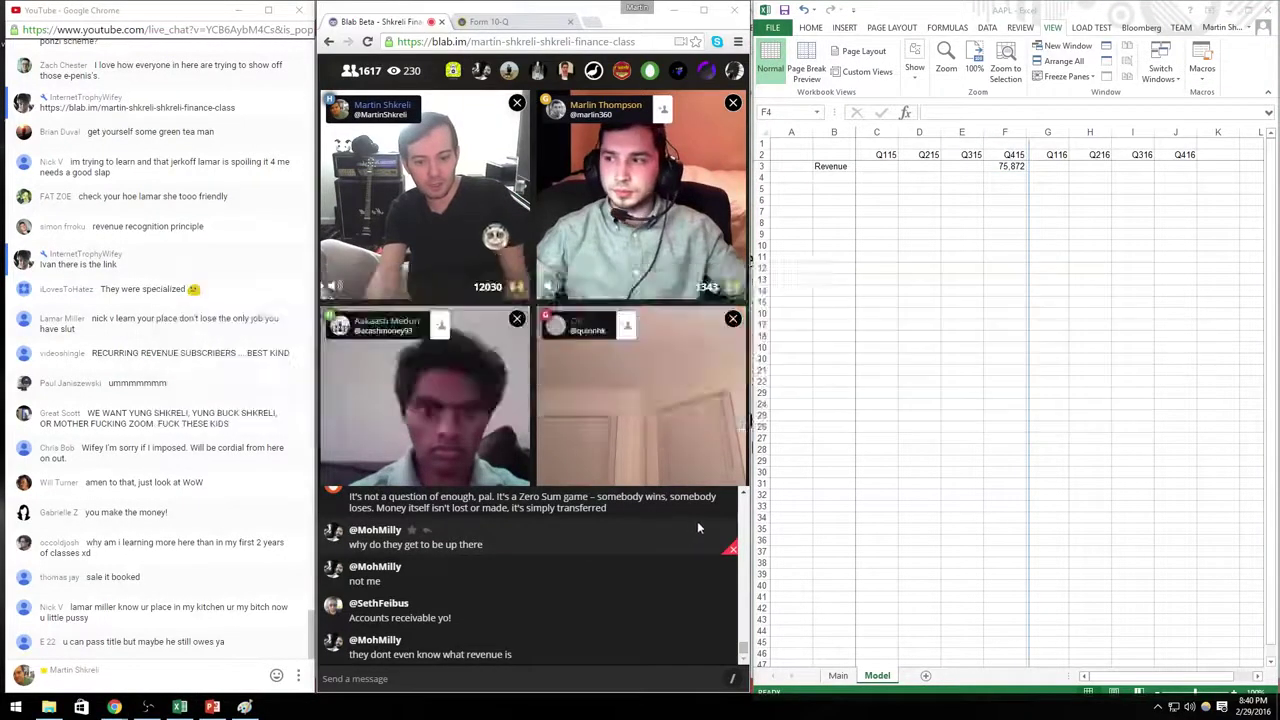
pyautogui.moveTo(955, 640)
pyautogui.mouseDown()
pyautogui.moveTo(980, 658)
pyautogui.moveTo(1046, 632)
pyautogui.moveTo(1126, 625)
pyautogui.moveTo(1090, 665)
pyautogui.moveTo(1134, 649)
pyautogui.mouseUp()
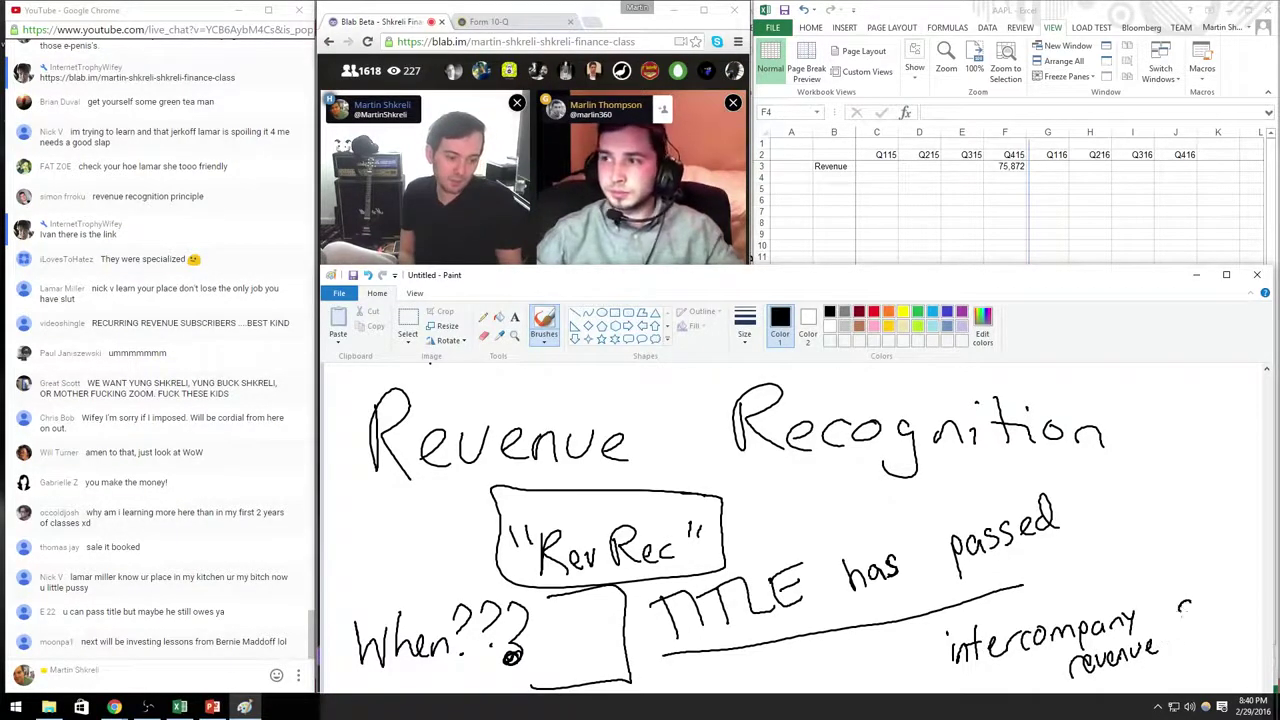
pyautogui.moveTo(1182, 606)
pyautogui.mouseDown()
pyautogui.moveTo(1194, 626)
pyautogui.moveTo(1228, 598)
pyautogui.moveTo(1222, 620)
pyautogui.mouseUp()
pyautogui.moveTo(1188, 638)
pyautogui.mouseDown()
pyautogui.moveTo(1178, 654)
pyautogui.moveTo(1254, 614)
pyautogui.mouseUp()
# Step: Move the Paint window slightly higher and draw an outline around the intercompany revenue note
pyautogui.scroll(-10, 1205, 574)
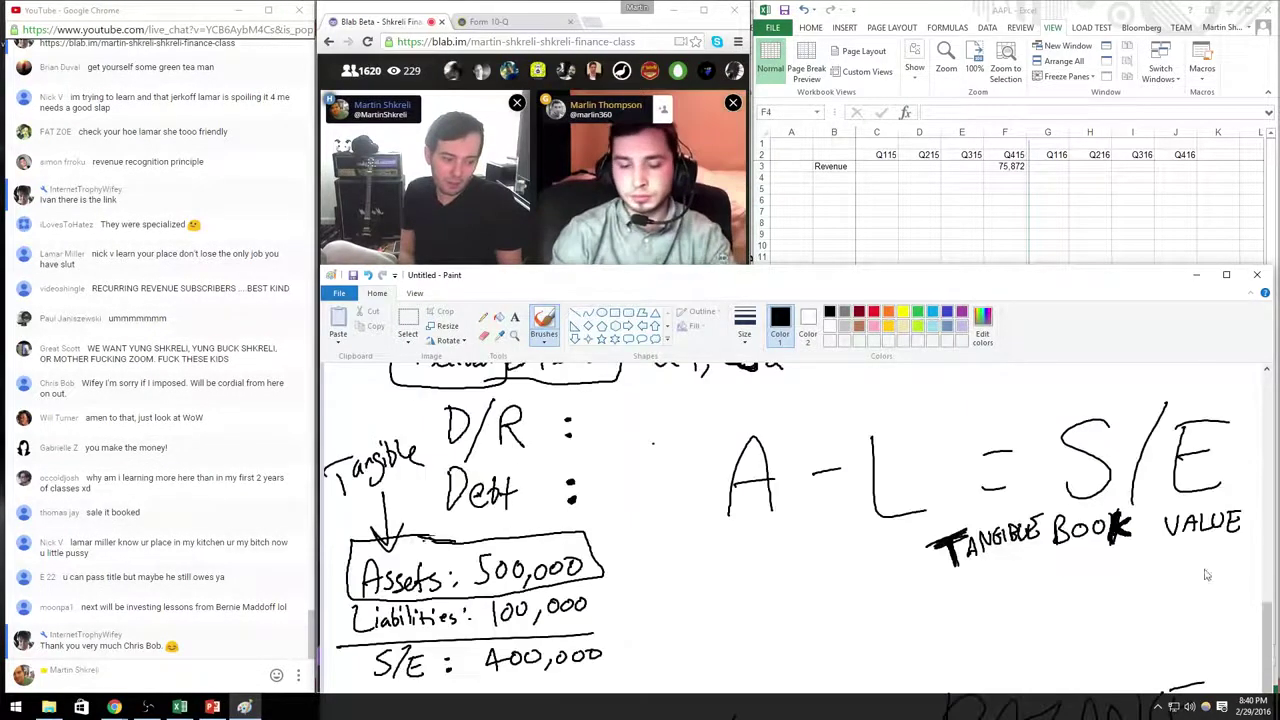
pyautogui.scroll(-10, 1205, 574)
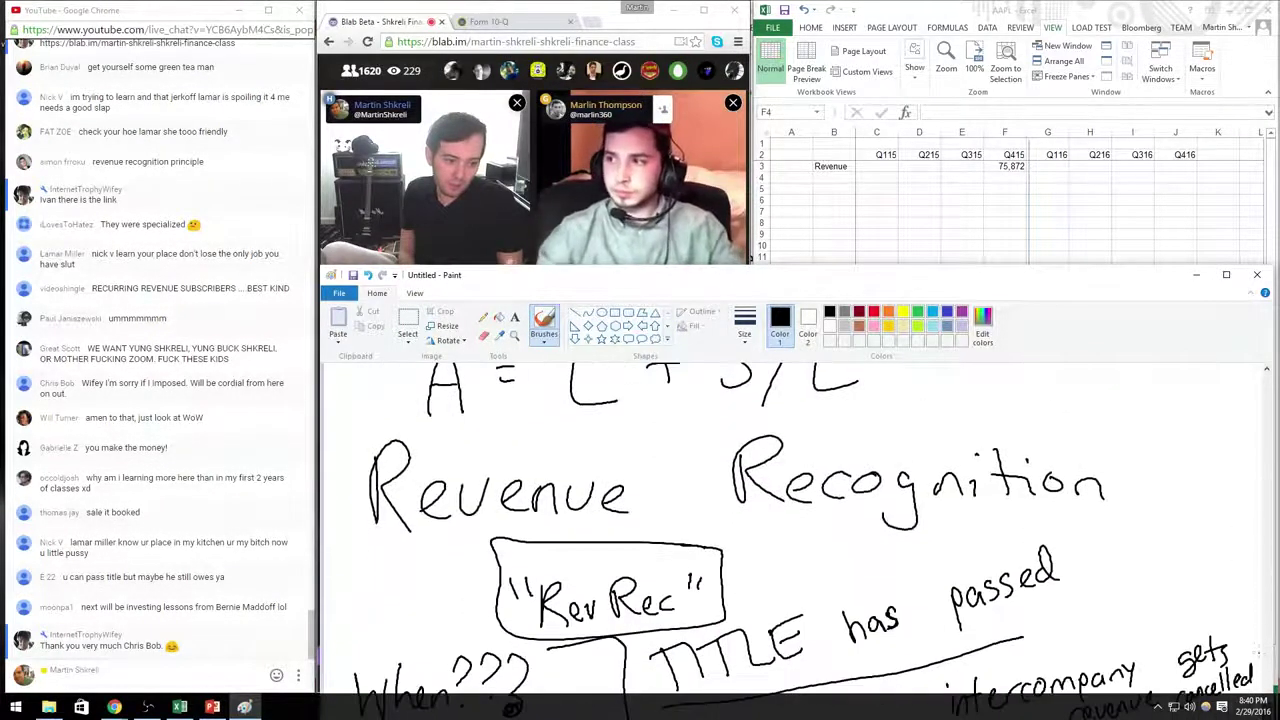
pyautogui.moveTo(1017, 279); pyautogui.dragTo(997, 234)
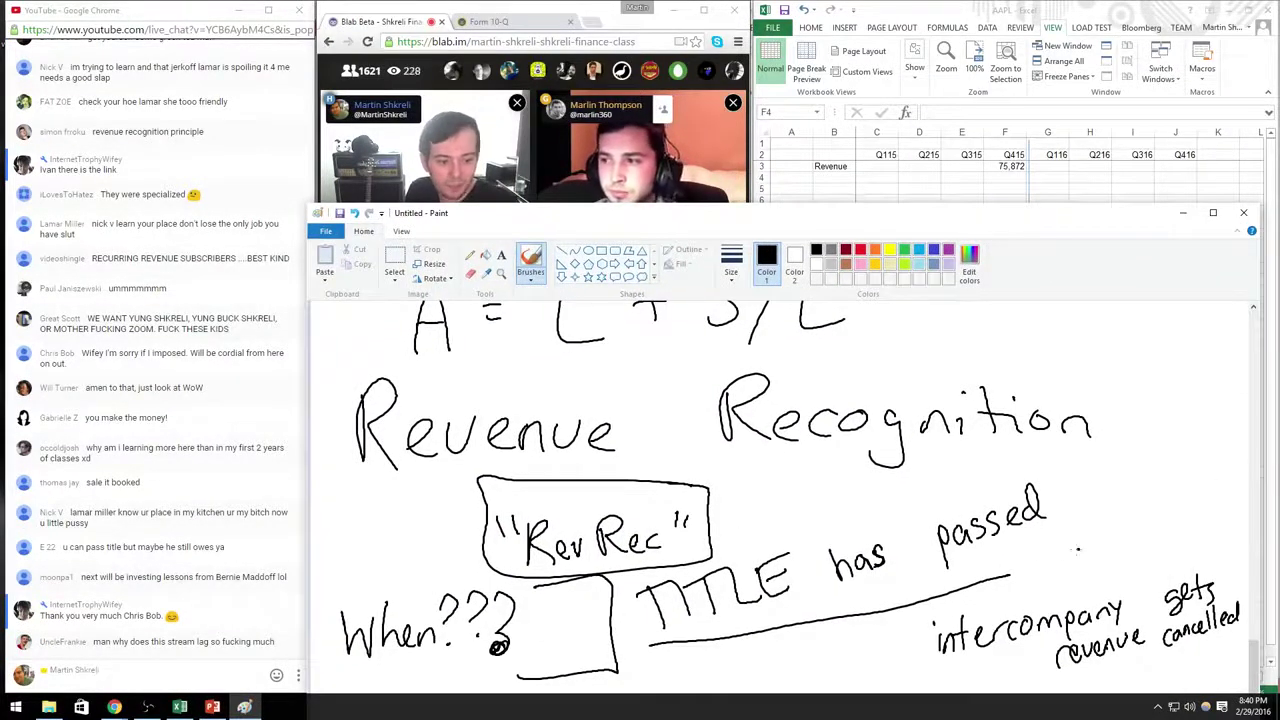
pyautogui.moveTo(1078, 549)
pyautogui.mouseDown()
pyautogui.moveTo(935, 675)
pyautogui.moveTo(1176, 655)
pyautogui.moveTo(1247, 618)
pyautogui.moveTo(995, 582)
pyautogui.moveTo(908, 600)
pyautogui.mouseUp()
pyautogui.scroll(-5, 874, 617)
pyautogui.scroll(3, 916, 526)
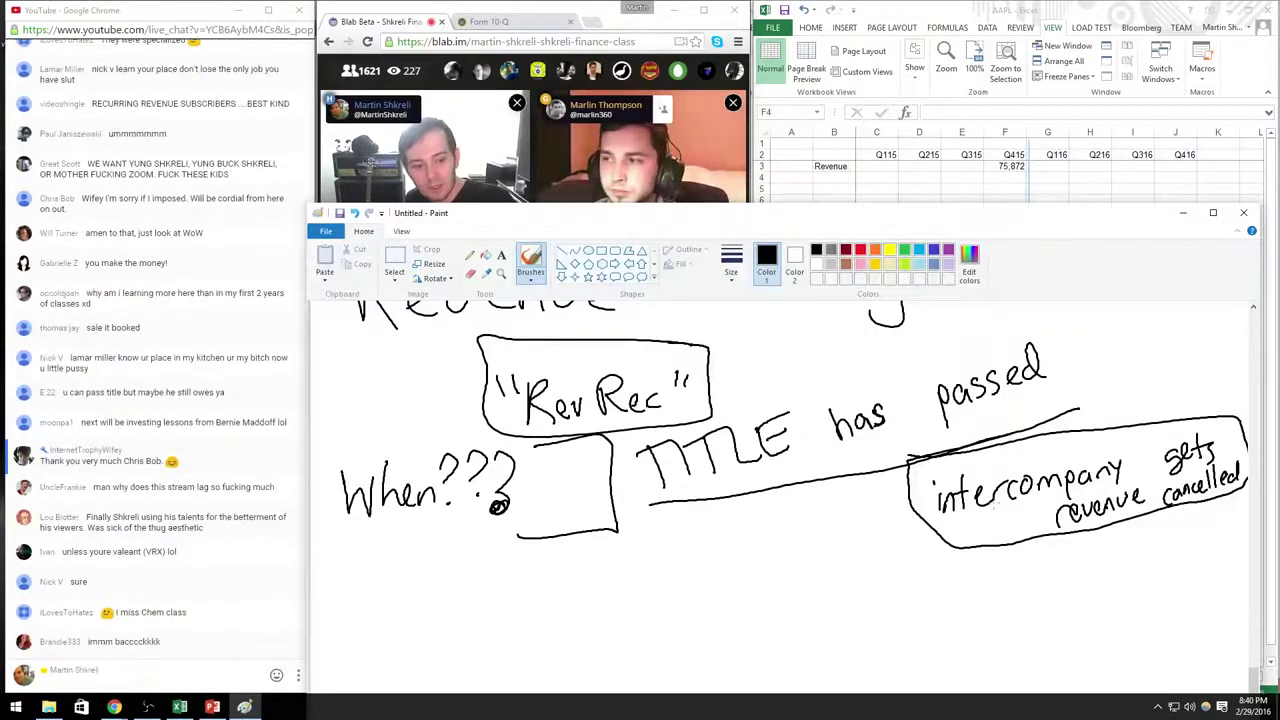
# Step: Check the Blab chat, return to Paint and handwrite "10,000,000 Boost Mobile" below the earlier notes
pyautogui.click(548, 198)
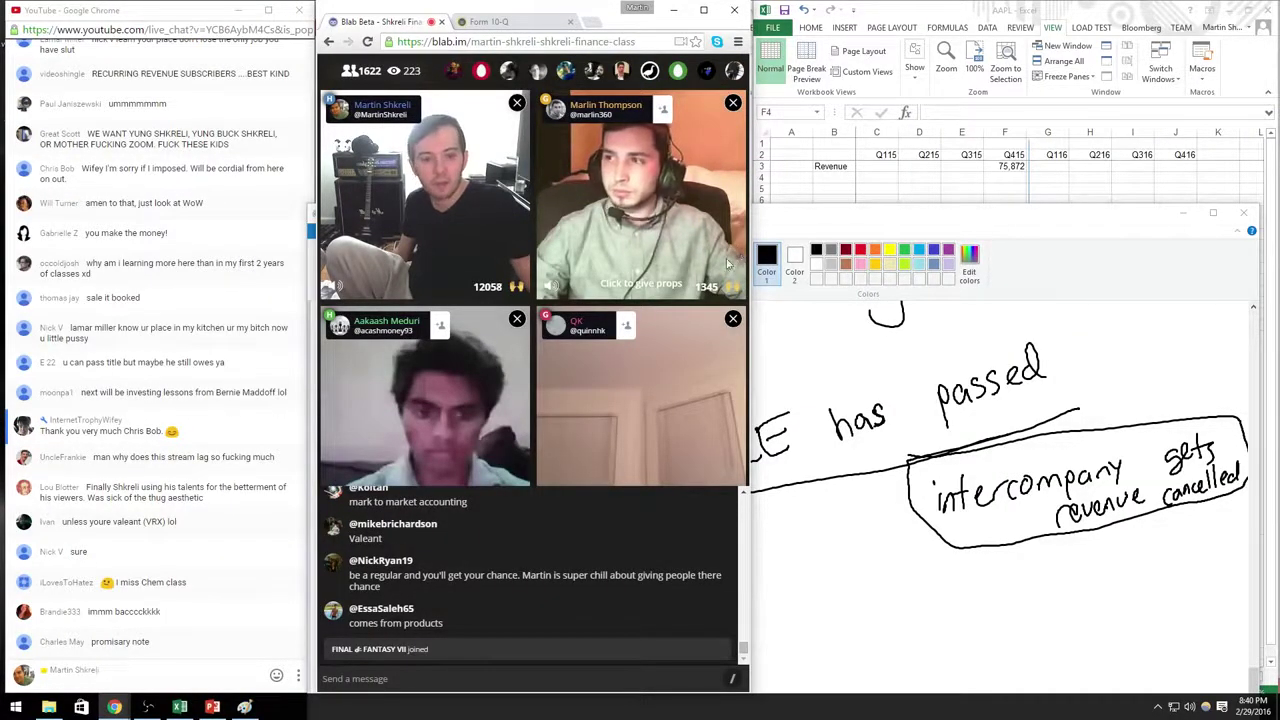
pyautogui.click(860, 292)
pyautogui.scroll(-3, 936, 462)
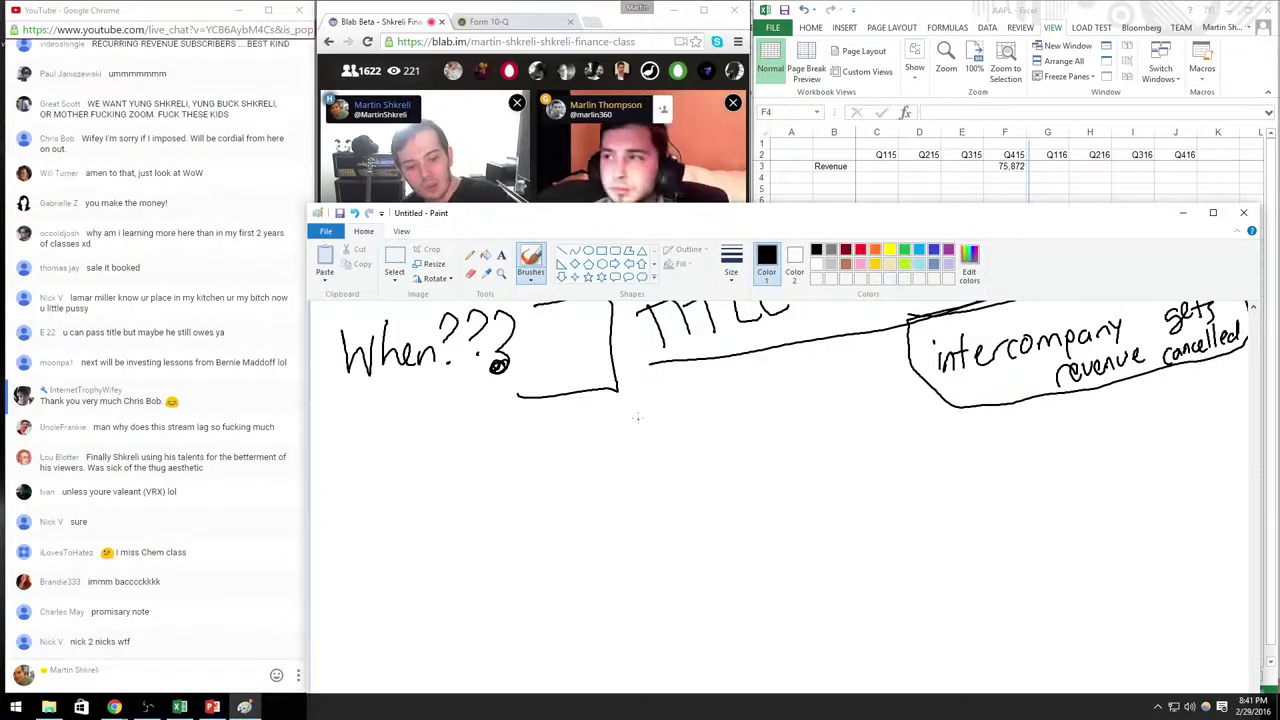
pyautogui.moveTo(642, 403)
pyautogui.mouseDown()
pyautogui.moveTo(644, 433)
pyautogui.moveTo(654, 407)
pyautogui.mouseUp()
pyautogui.moveTo(665, 422); pyautogui.dragTo(662, 433)
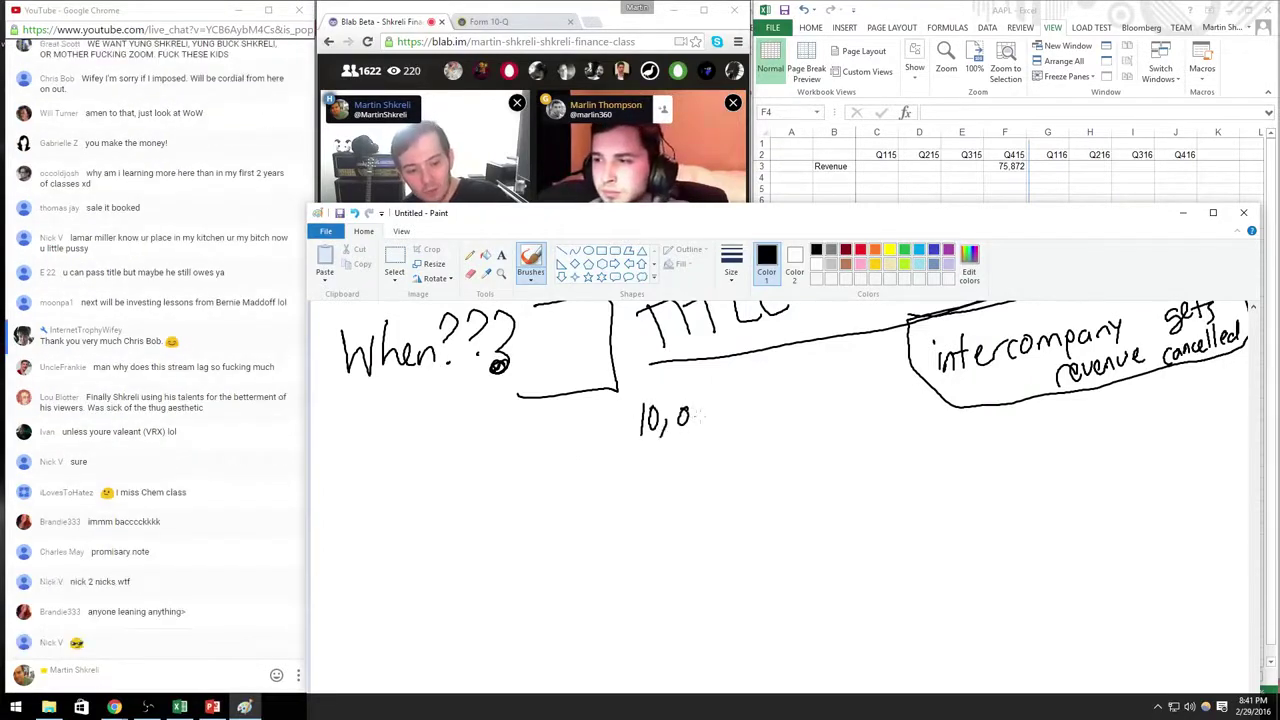
pyautogui.moveTo(779, 408); pyautogui.dragTo(777, 410)
pyautogui.moveTo(794, 409)
pyautogui.mouseDown()
pyautogui.moveTo(788, 423)
pyautogui.moveTo(852, 438)
pyautogui.moveTo(994, 434)
pyautogui.moveTo(1006, 418)
pyautogui.mouseUp()
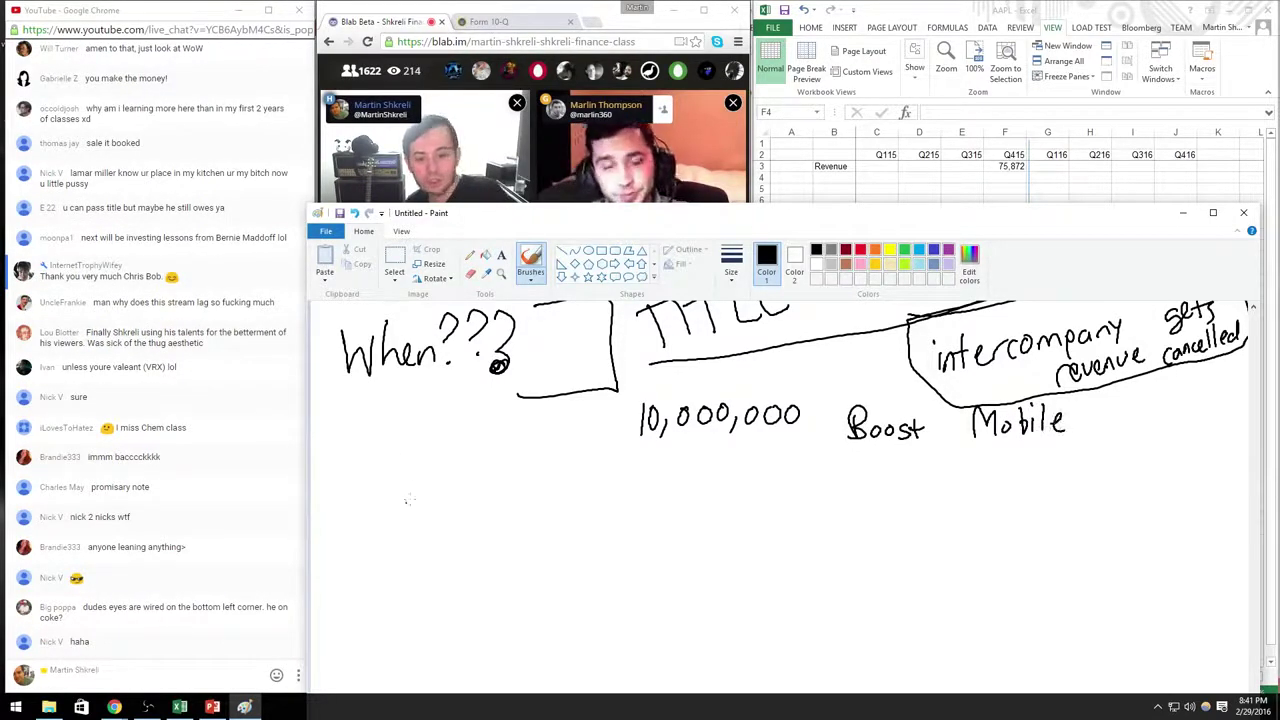
# Step: Handwrite the company name "Young Jeezy Inc." below the 10,000,000 figure
pyautogui.moveTo(412, 487); pyautogui.dragTo(428, 512)
pyautogui.moveTo(440, 482); pyautogui.dragTo(424, 548)
pyautogui.moveTo(446, 506); pyautogui.dragTo(445, 507)
pyautogui.moveTo(455, 505)
pyautogui.mouseDown()
pyautogui.moveTo(500, 548)
pyautogui.moveTo(510, 518)
pyautogui.mouseUp()
pyautogui.moveTo(552, 466); pyautogui.dragTo(522, 510)
pyautogui.moveTo(528, 470)
pyautogui.mouseDown()
pyautogui.moveTo(580, 466)
pyautogui.moveTo(652, 512)
pyautogui.moveTo(642, 536)
pyautogui.mouseUp()
pyautogui.moveTo(706, 462); pyautogui.dragTo(706, 515)
pyautogui.moveTo(710, 514)
pyautogui.mouseDown()
pyautogui.moveTo(728, 492)
pyautogui.moveTo(742, 510)
pyautogui.mouseUp()
pyautogui.moveTo(762, 488); pyautogui.dragTo(766, 510)
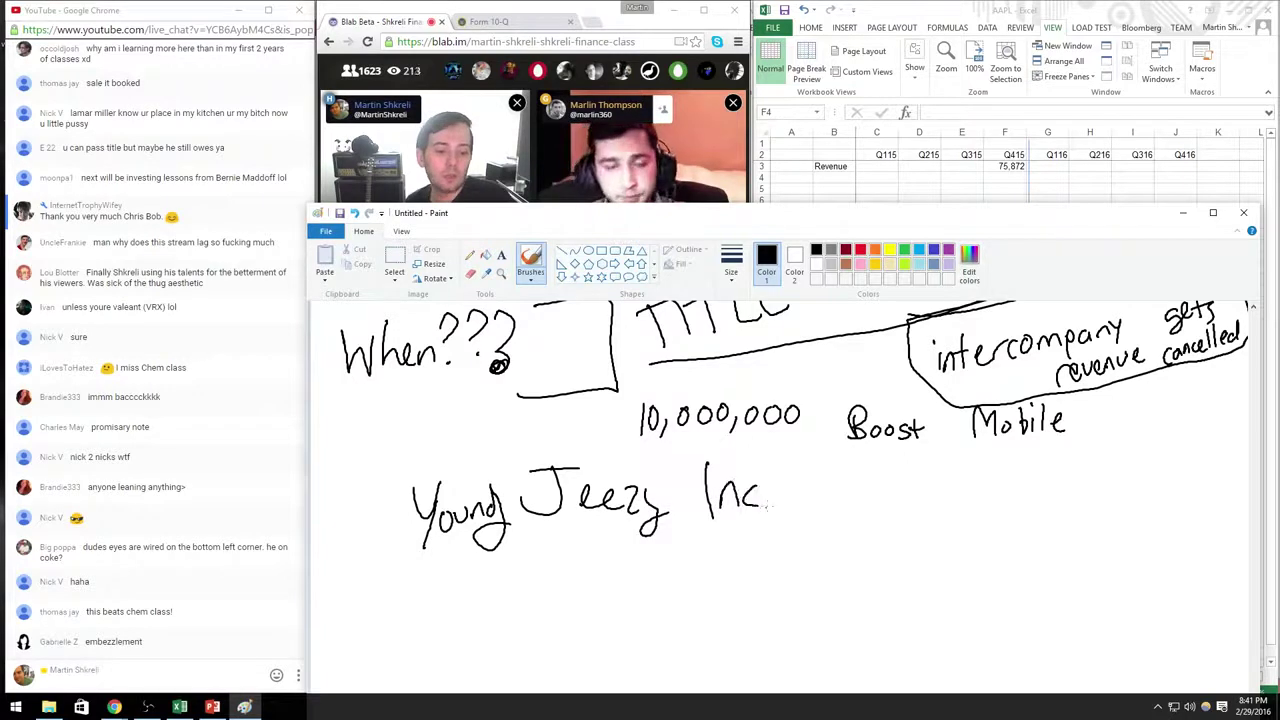
# Step: Draw a box around "Boost Mobile" and handwrite "4 years" beneath it
pyautogui.moveTo(996, 390)
pyautogui.mouseDown()
pyautogui.moveTo(880, 392)
pyautogui.moveTo(960, 458)
pyautogui.moveTo(1126, 398)
pyautogui.moveTo(924, 388)
pyautogui.mouseUp()
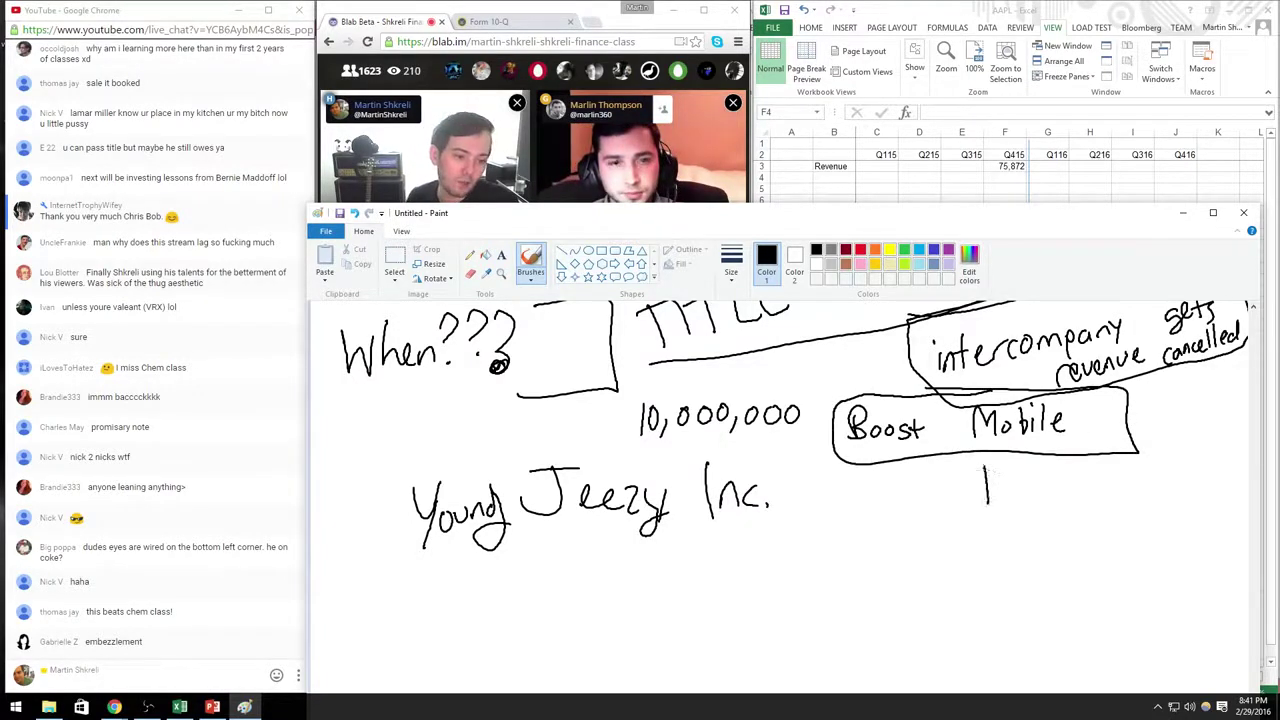
pyautogui.moveTo(985, 468); pyautogui.dragTo(1004, 492)
pyautogui.moveTo(1026, 478)
pyautogui.mouseDown()
pyautogui.moveTo(1040, 478)
pyautogui.moveTo(1032, 516)
pyautogui.mouseUp()
pyautogui.moveTo(1048, 490)
pyautogui.mouseDown()
pyautogui.moveTo(1064, 480)
pyautogui.moveTo(1094, 498)
pyautogui.mouseUp()
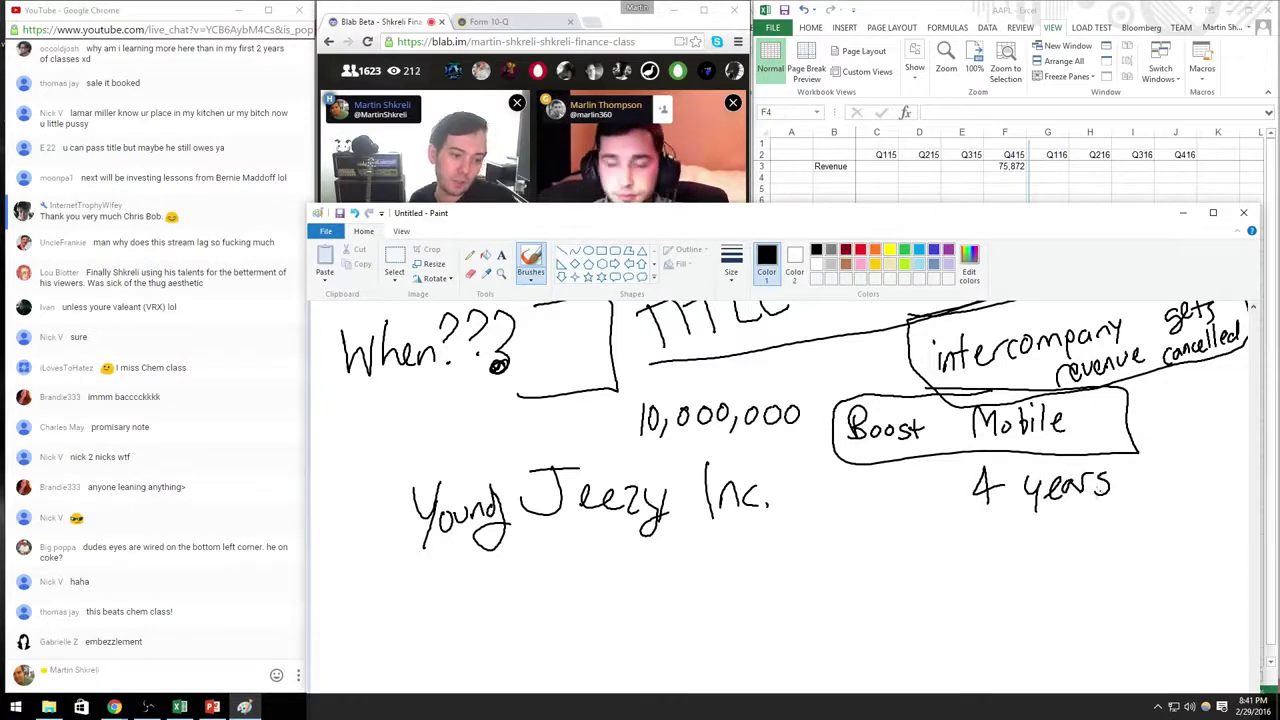
# Step: Handwrite the period "Q1 2016" and the label "Revenue:" beneath the Young Jeezy company name
pyautogui.moveTo(582, 572); pyautogui.dragTo(598, 600)
pyautogui.moveTo(681, 566); pyautogui.dragTo(704, 590)
pyautogui.moveTo(728, 566)
pyautogui.mouseDown()
pyautogui.moveTo(712, 582)
pyautogui.moveTo(728, 568)
pyautogui.mouseUp()
pyautogui.moveTo(744, 560)
pyautogui.mouseDown()
pyautogui.moveTo(742, 592)
pyautogui.moveTo(778, 575)
pyautogui.moveTo(762, 590)
pyautogui.moveTo(788, 592)
pyautogui.moveTo(770, 594)
pyautogui.mouseUp()
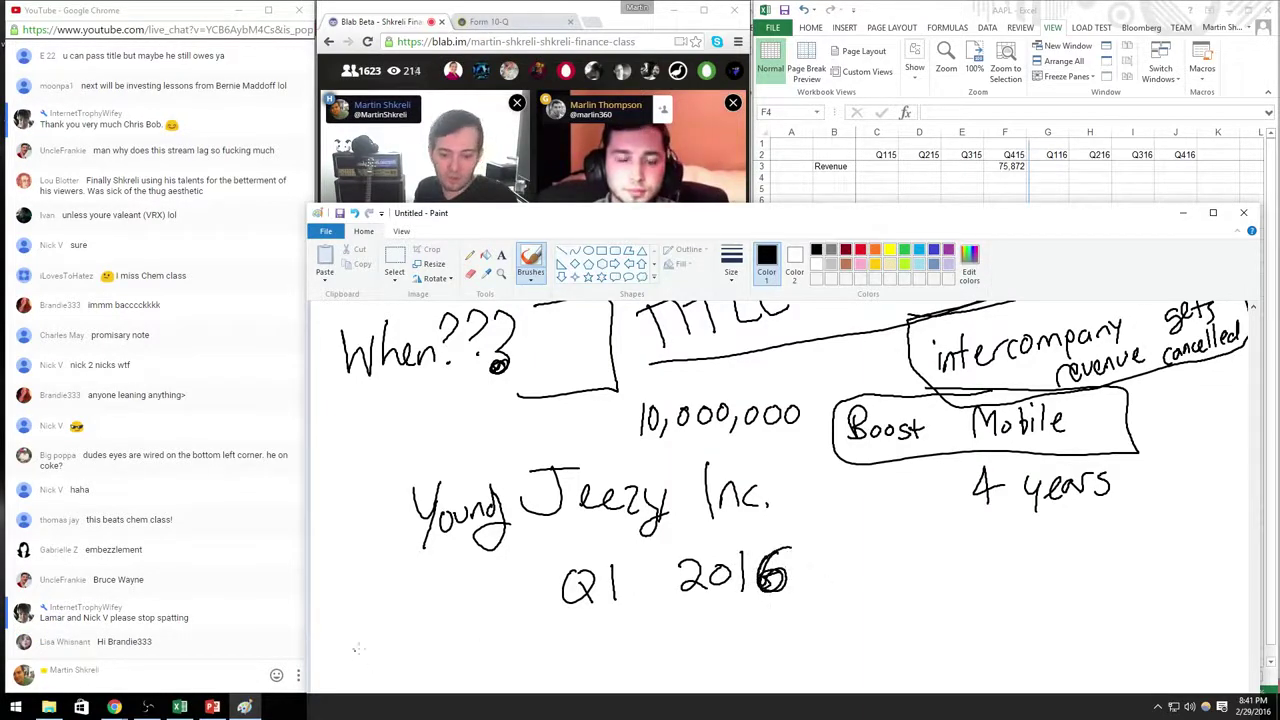
pyautogui.moveTo(364, 630)
pyautogui.mouseDown()
pyautogui.moveTo(392, 672)
pyautogui.moveTo(508, 645)
pyautogui.moveTo(518, 654)
pyautogui.mouseUp()
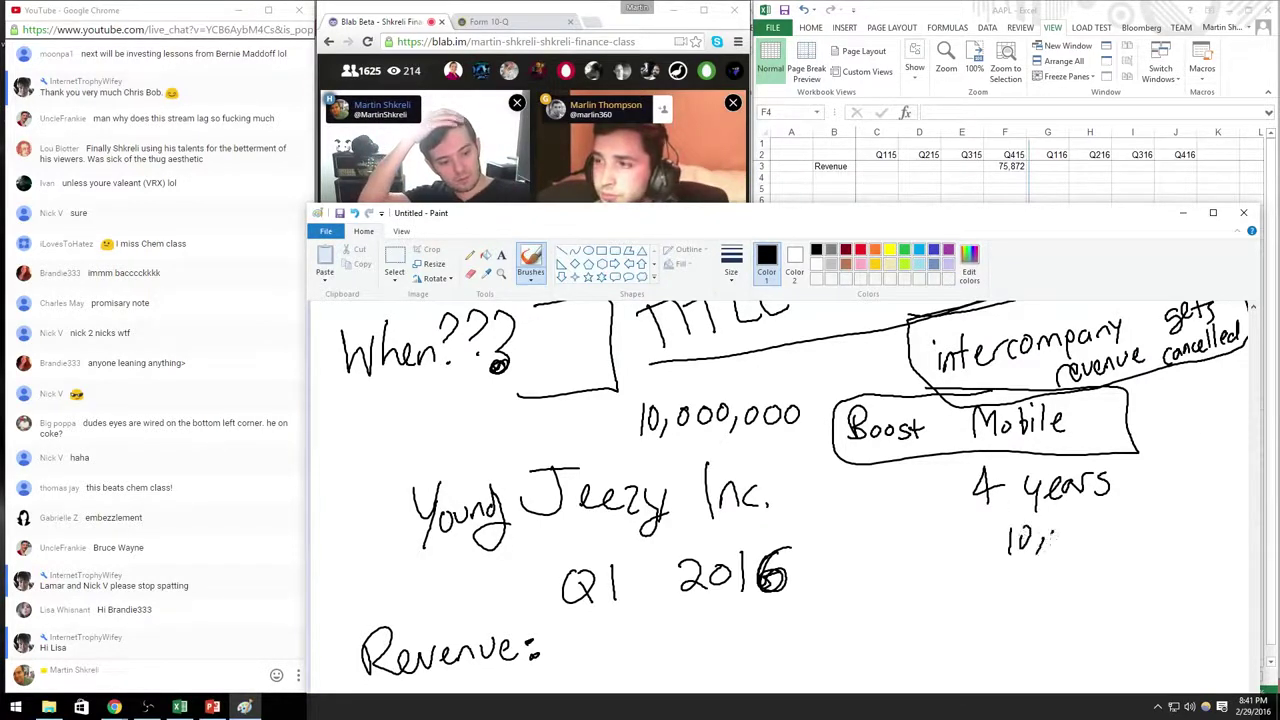
# Step: Handwrite the amounts 10,000,000, 2,500,000 and 750,000 in a column beneath "4 years"
pyautogui.moveTo(1084, 528); pyautogui.dragTo(1083, 530)
pyautogui.moveTo(1094, 544); pyautogui.dragTo(1105, 530)
pyautogui.moveTo(1117, 528); pyautogui.dragTo(1116, 532)
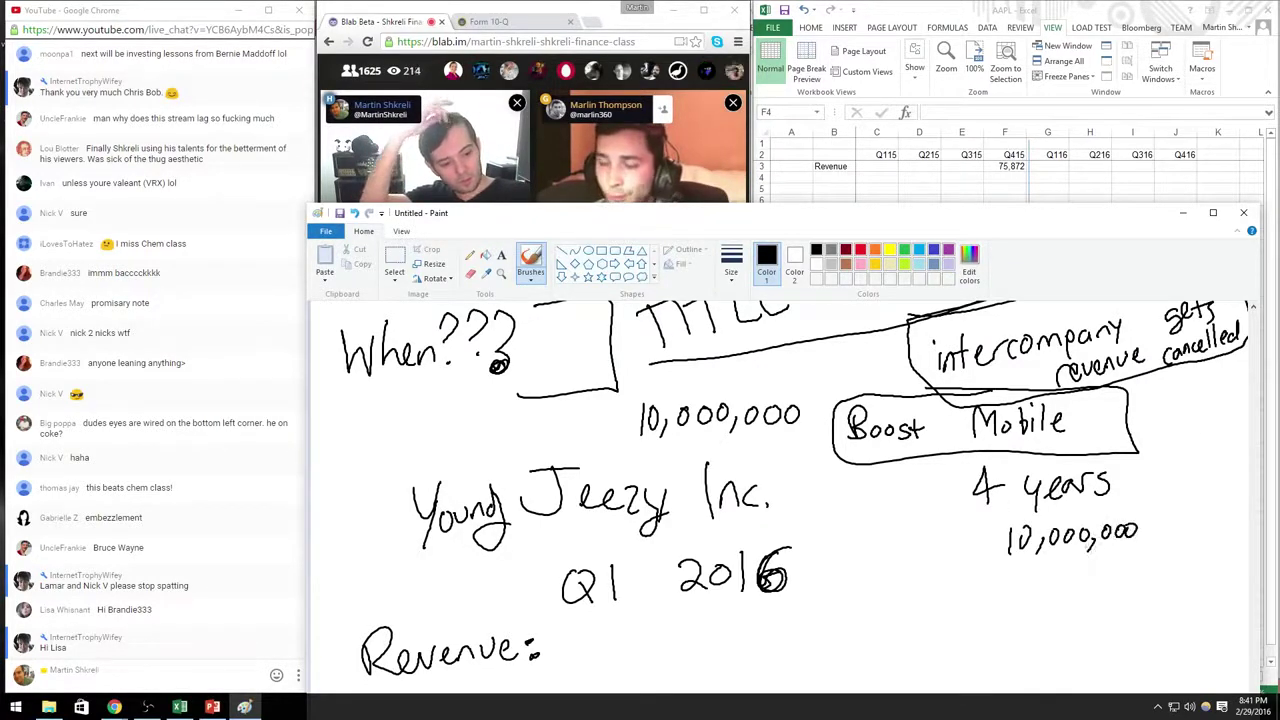
pyautogui.moveTo(1021, 566); pyautogui.dragTo(1050, 578)
pyautogui.moveTo(1054, 566); pyautogui.dragTo(1069, 563)
pyautogui.moveTo(1083, 562); pyautogui.dragTo(1082, 563)
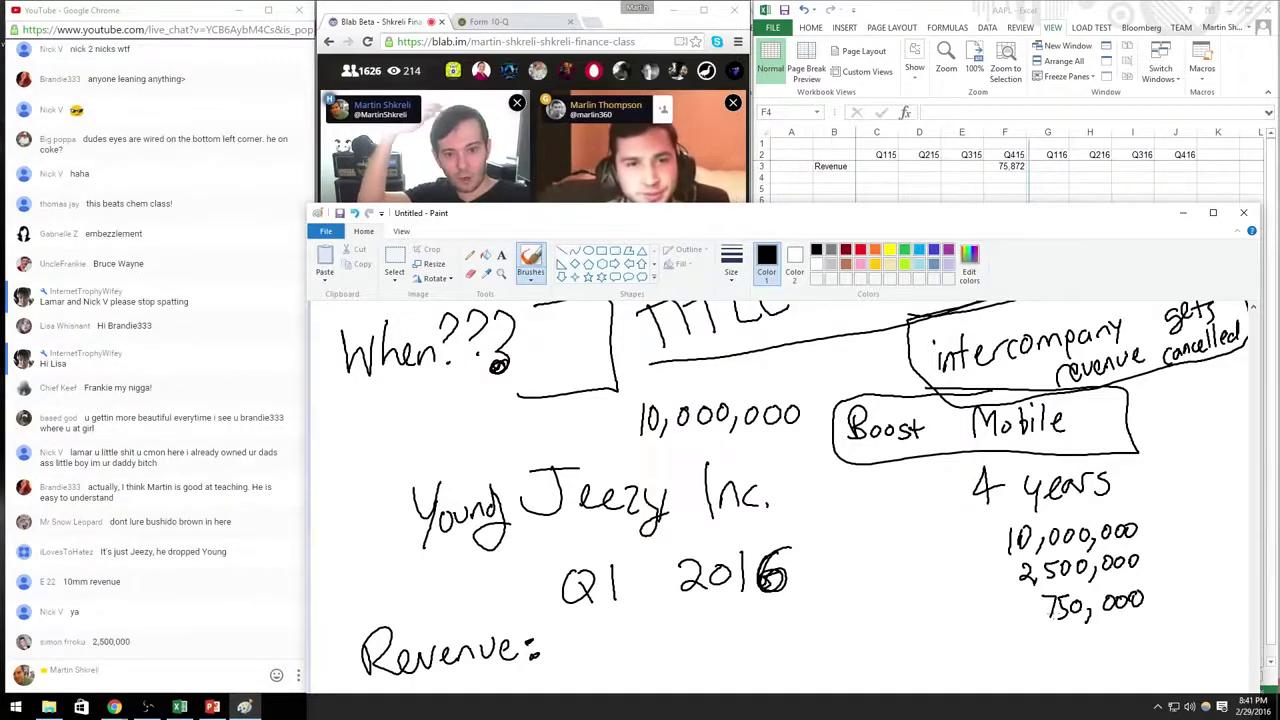
# Step: Check the Blab video chat and return to the Paint drawing
pyautogui.click(640, 163)
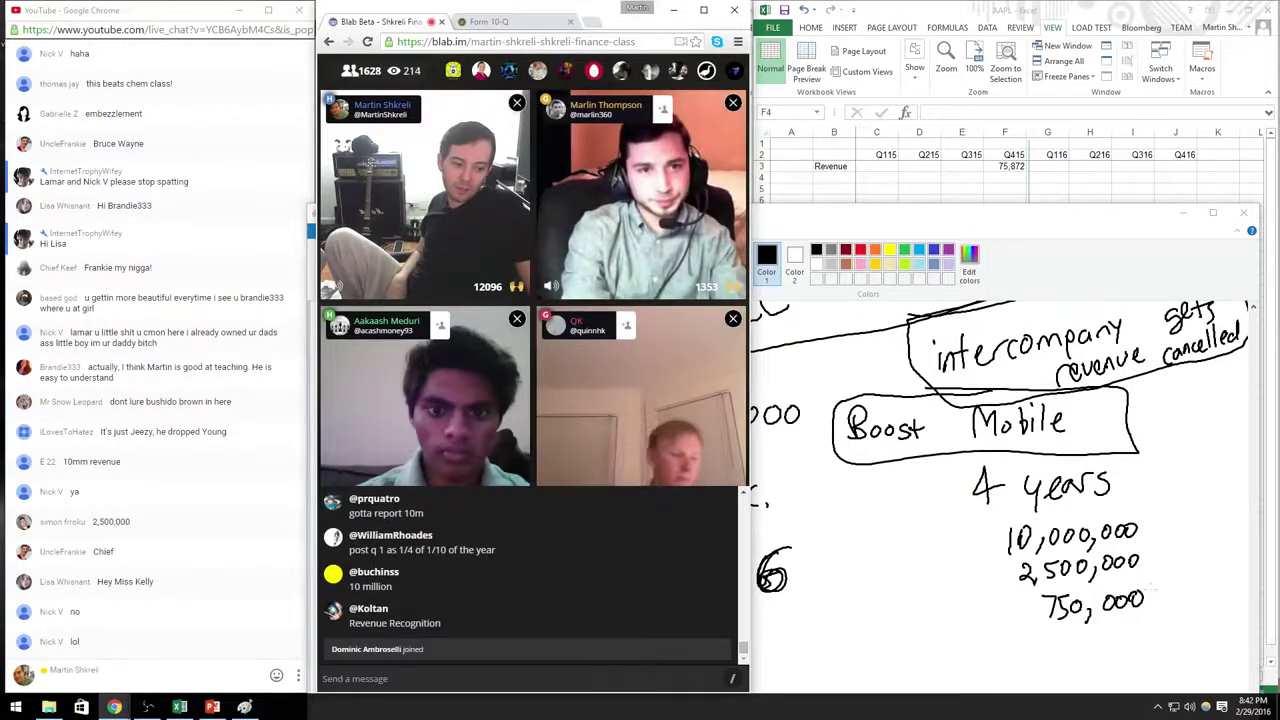
pyautogui.click(815, 647)
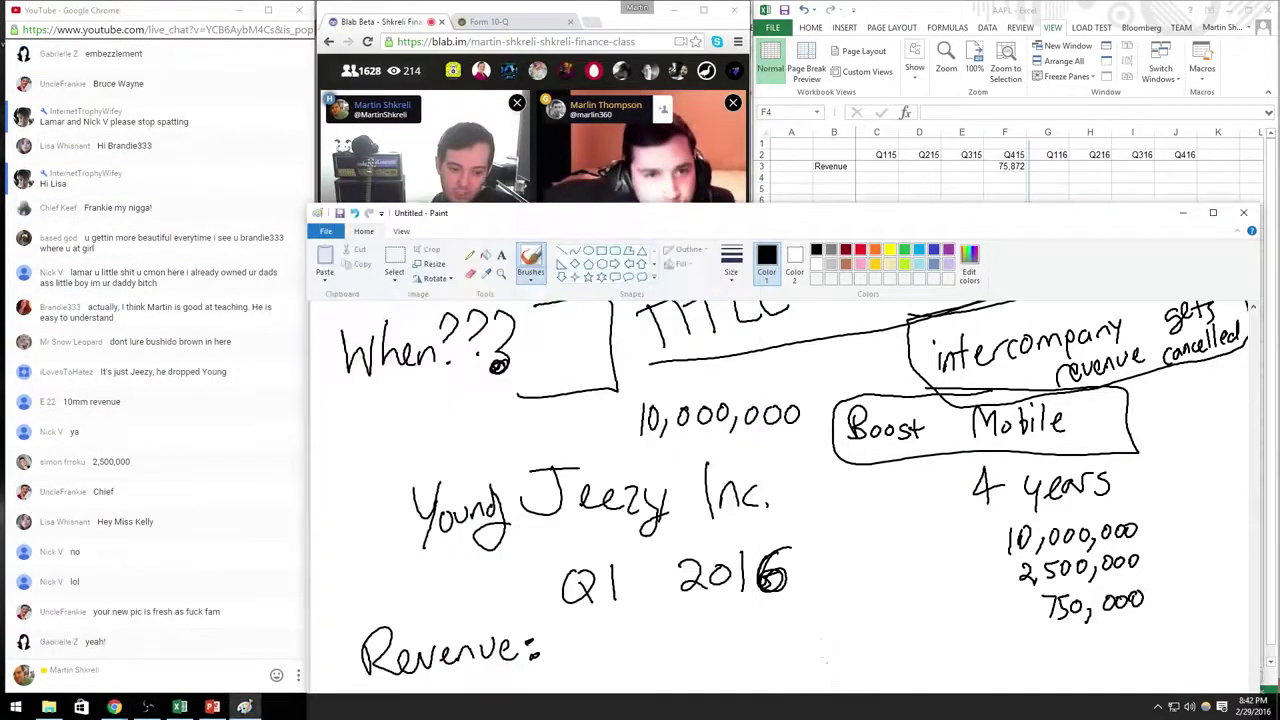
# Step: Handwrite "FASB" inside a box across from "Revenue:" and draw a box around the 10,000,000 beneath "4 years"
pyautogui.moveTo(824, 648)
pyautogui.mouseDown()
pyautogui.moveTo(826, 680)
pyautogui.moveTo(904, 676)
pyautogui.mouseUp()
pyautogui.moveTo(812, 628)
pyautogui.mouseDown()
pyautogui.moveTo(908, 690)
pyautogui.moveTo(814, 626)
pyautogui.mouseUp()
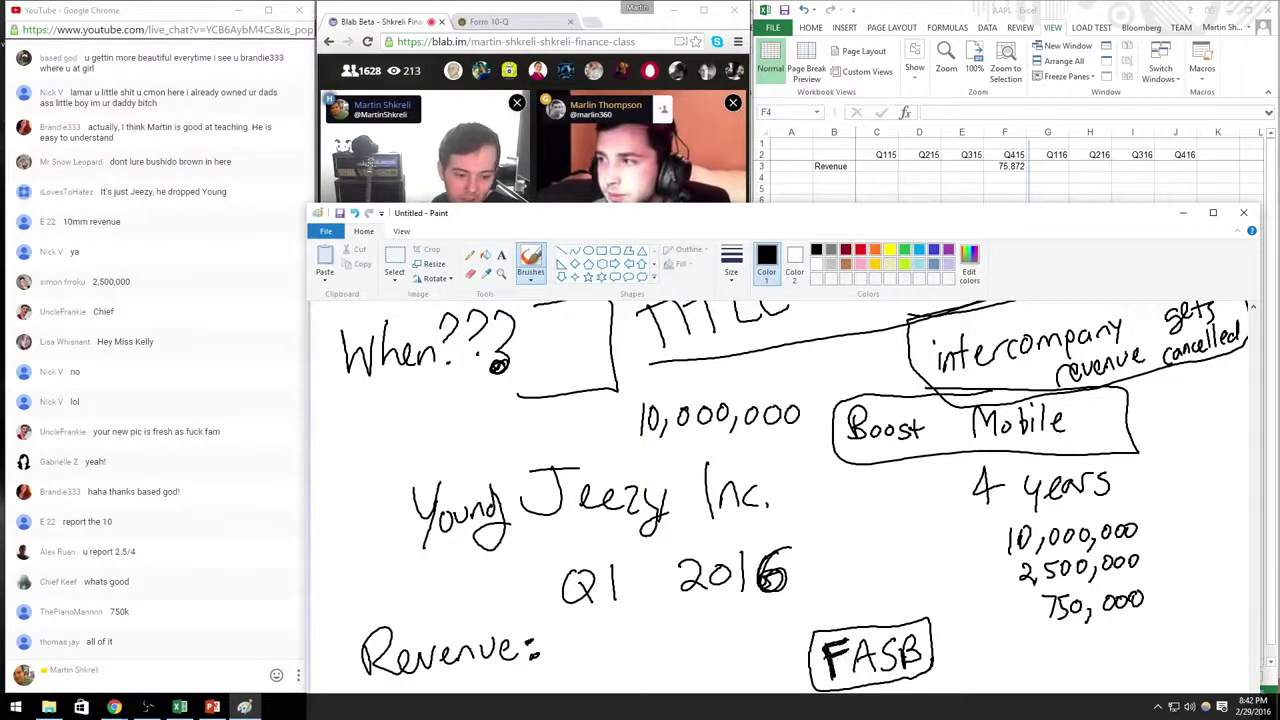
pyautogui.moveTo(1157, 534)
pyautogui.mouseDown()
pyautogui.moveTo(1022, 557)
pyautogui.moveTo(994, 514)
pyautogui.moveTo(1156, 503)
pyautogui.mouseUp()
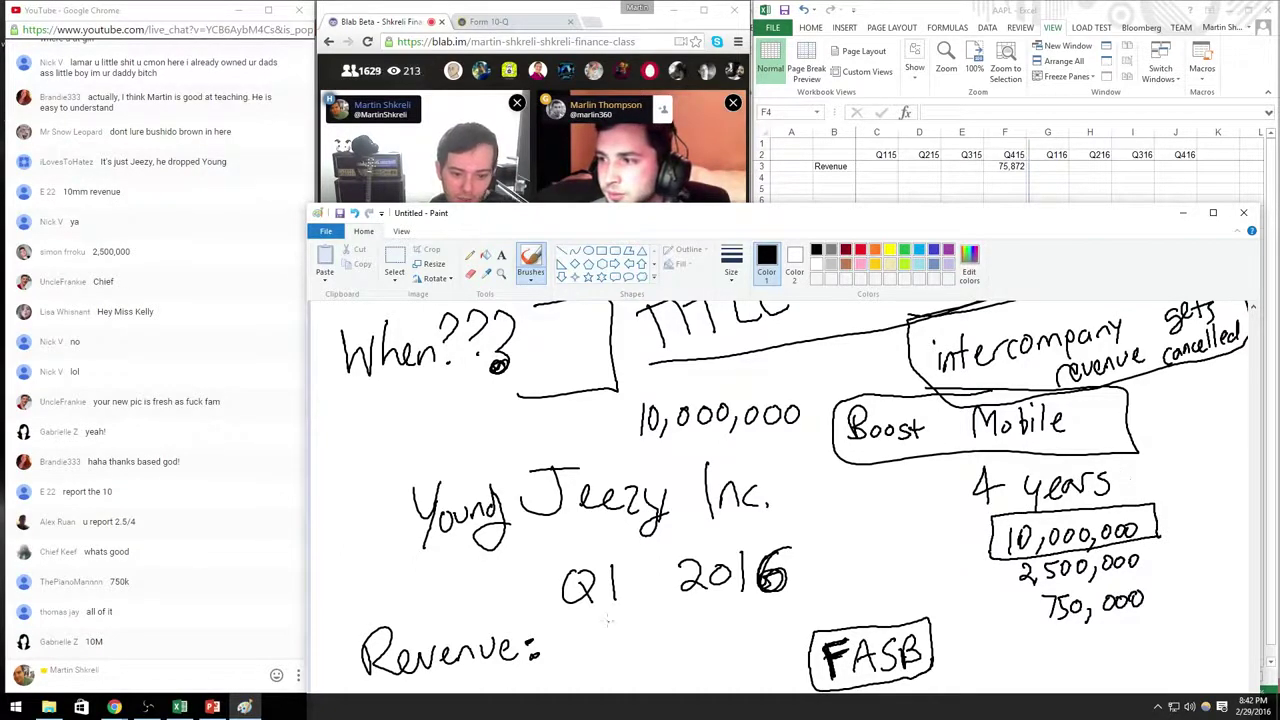
# Step: Handwrite 750,000 as the Q1 2016 revenue and start a "Q216" column beside it
pyautogui.moveTo(608, 626)
pyautogui.mouseDown()
pyautogui.moveTo(626, 662)
pyautogui.moveTo(686, 632)
pyautogui.mouseUp()
pyautogui.moveTo(710, 628)
pyautogui.mouseDown()
pyautogui.moveTo(706, 641)
pyautogui.moveTo(710, 626)
pyautogui.mouseUp()
pyautogui.moveTo(732, 622); pyautogui.dragTo(730, 624)
pyautogui.moveTo(852, 572); pyautogui.dragTo(892, 580)
pyautogui.moveTo(912, 556); pyautogui.dragTo(904, 572)
pyautogui.moveTo(838, 604); pyautogui.dragTo(852, 620)
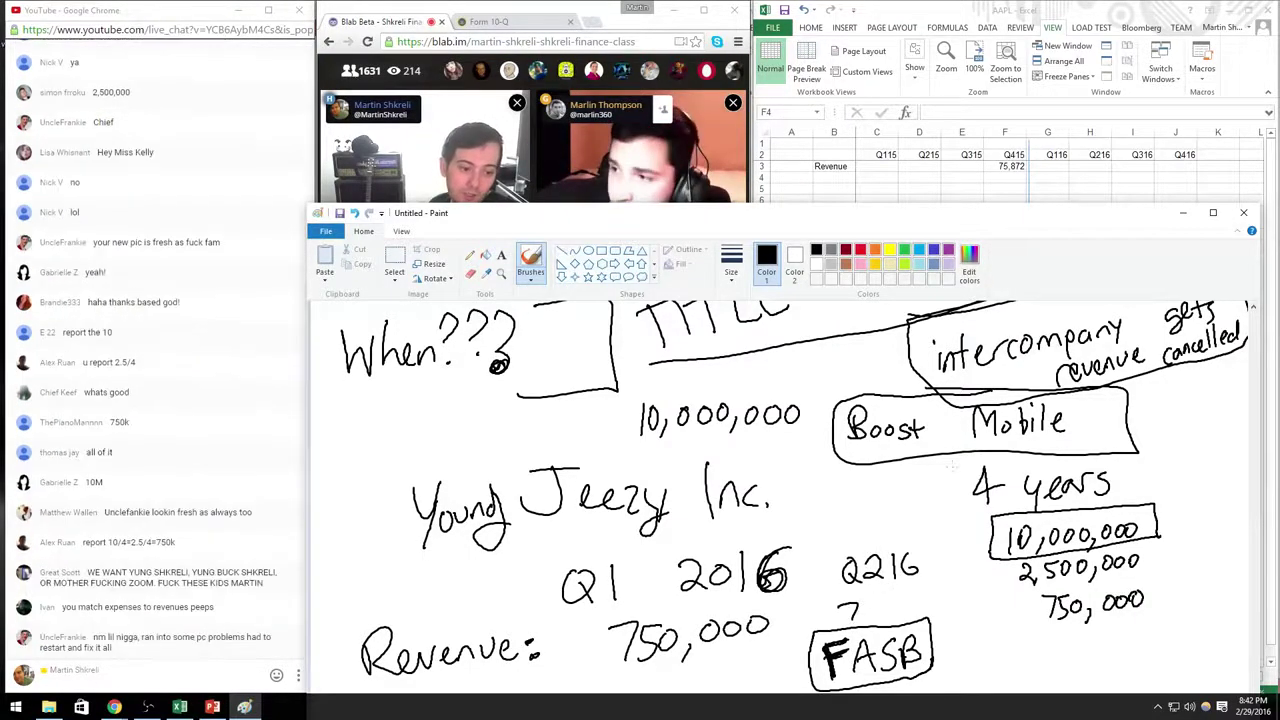
# Step: Draw a box around "4 years" and complete the amount 750,000 beneath "Q216"
pyautogui.moveTo(1000, 452)
pyautogui.mouseDown()
pyautogui.moveTo(1070, 520)
pyautogui.moveTo(1090, 445)
pyautogui.moveTo(908, 476)
pyautogui.mouseUp()
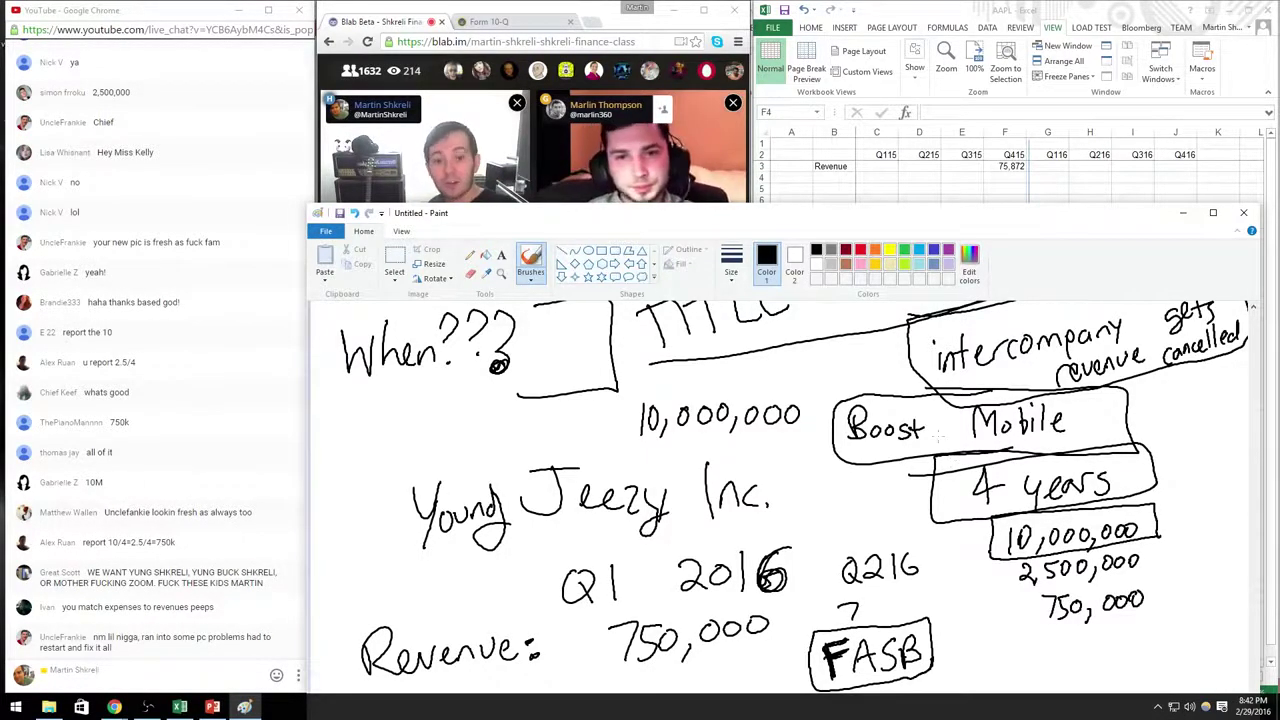
pyautogui.click(617, 173)
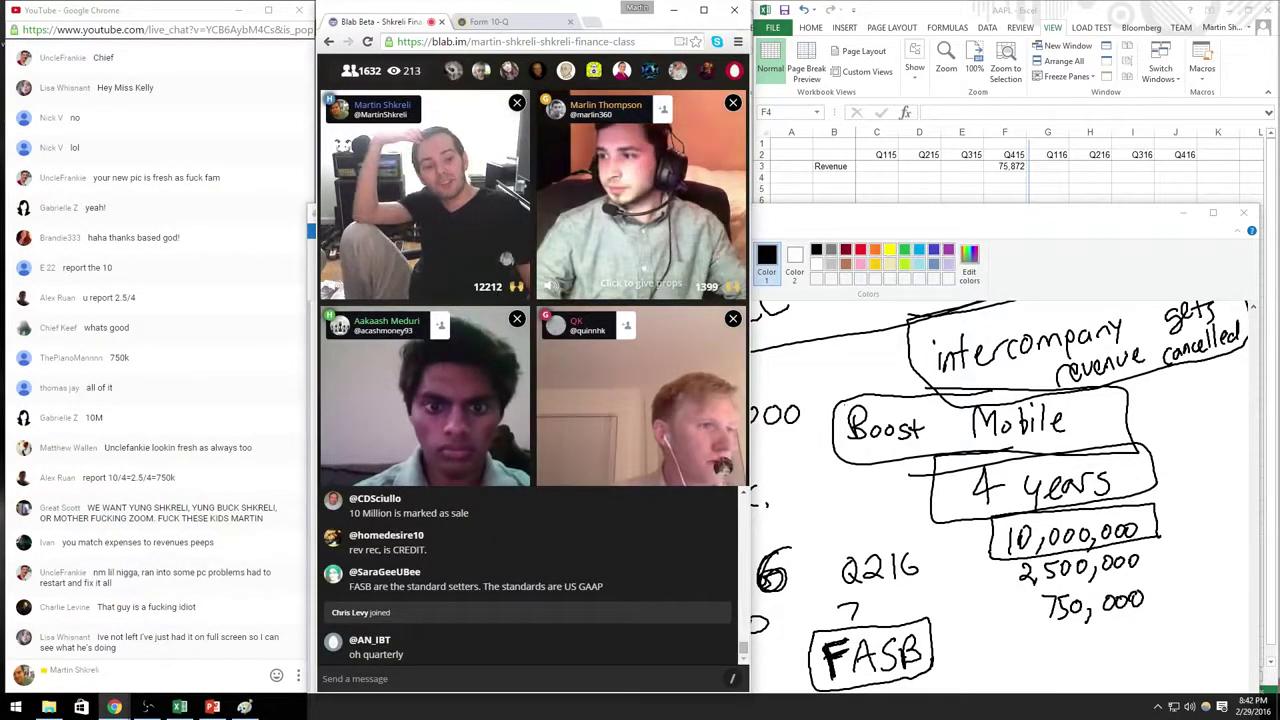
pyautogui.click(1000, 212)
pyautogui.scroll(-4, 924, 467)
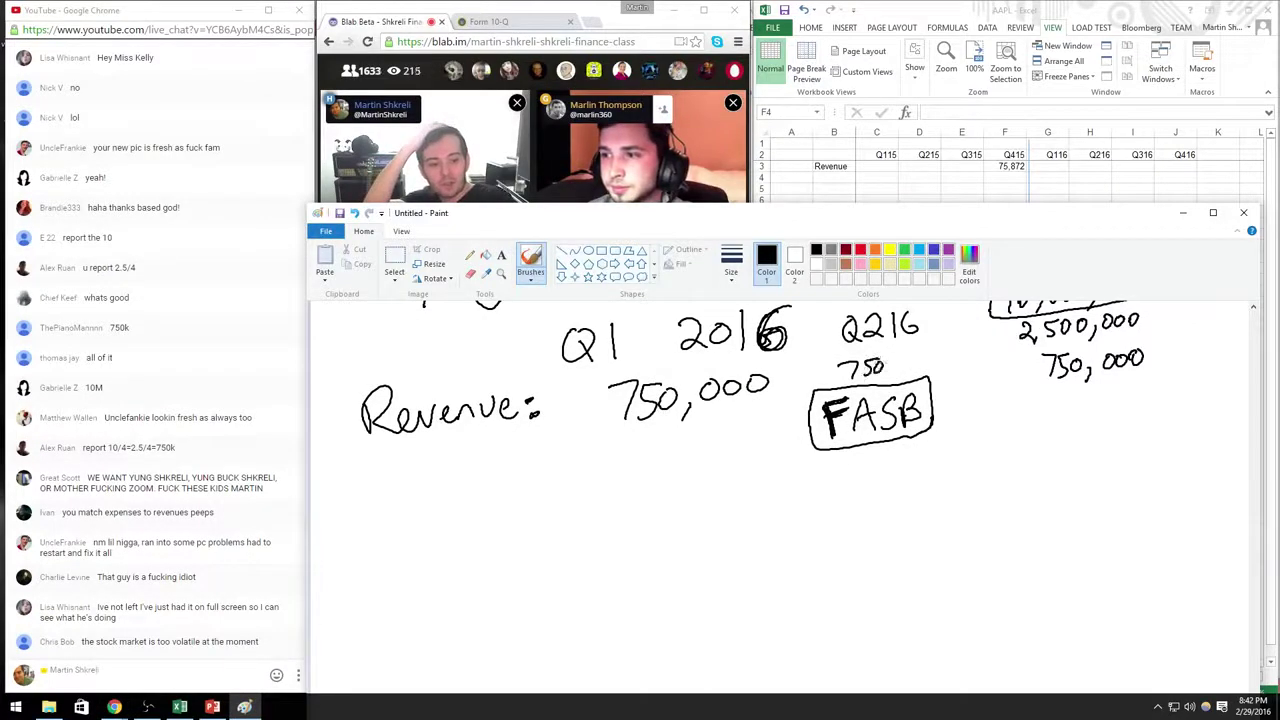
pyautogui.moveTo(884, 364); pyautogui.dragTo(879, 377)
pyautogui.moveTo(897, 359); pyautogui.dragTo(896, 360)
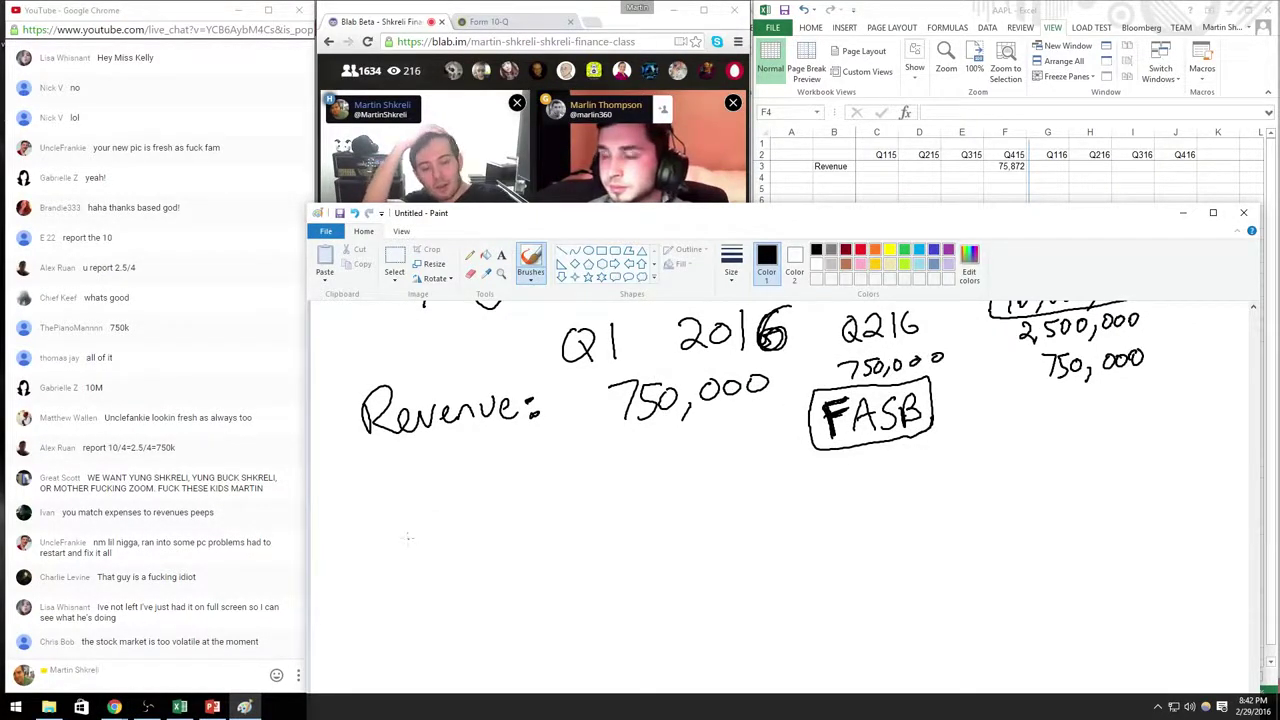
# Step: Handwrite the label "IS" above "Revenue:" and an underlined heading "BS" in the blank area beneath it
pyautogui.moveTo(336, 322); pyautogui.dragTo(337, 364)
pyautogui.moveTo(358, 338); pyautogui.dragTo(344, 362)
pyautogui.moveTo(357, 537); pyautogui.dragTo(357, 566)
pyautogui.moveTo(354, 532)
pyautogui.mouseDown()
pyautogui.moveTo(372, 548)
pyautogui.moveTo(356, 566)
pyautogui.mouseUp()
pyautogui.moveTo(396, 530); pyautogui.dragTo(390, 563)
pyautogui.moveTo(334, 576)
pyautogui.mouseDown()
pyautogui.moveTo(415, 566)
pyautogui.moveTo(458, 608)
pyautogui.mouseUp()
# Step: Handwrite "D/R" beside "BS" with the amount 9,250,000 enclosed in a box
pyautogui.moveTo(496, 560)
pyautogui.mouseDown()
pyautogui.moveTo(484, 610)
pyautogui.moveTo(500, 598)
pyautogui.mouseUp()
pyautogui.moveTo(500, 574); pyautogui.dragTo(522, 600)
pyautogui.moveTo(612, 548); pyautogui.dragTo(606, 580)
pyautogui.moveTo(624, 568)
pyautogui.mouseDown()
pyautogui.moveTo(619, 580)
pyautogui.moveTo(738, 552)
pyautogui.moveTo(572, 530)
pyautogui.moveTo(786, 580)
pyautogui.moveTo(770, 516)
pyautogui.moveTo(740, 514)
pyautogui.mouseUp()
# Step: Handwrite "Cash" beneath "D/R" with the amount 10,000,000 next to it
pyautogui.moveTo(482, 645)
pyautogui.mouseDown()
pyautogui.moveTo(488, 679)
pyautogui.moveTo(548, 672)
pyautogui.mouseUp()
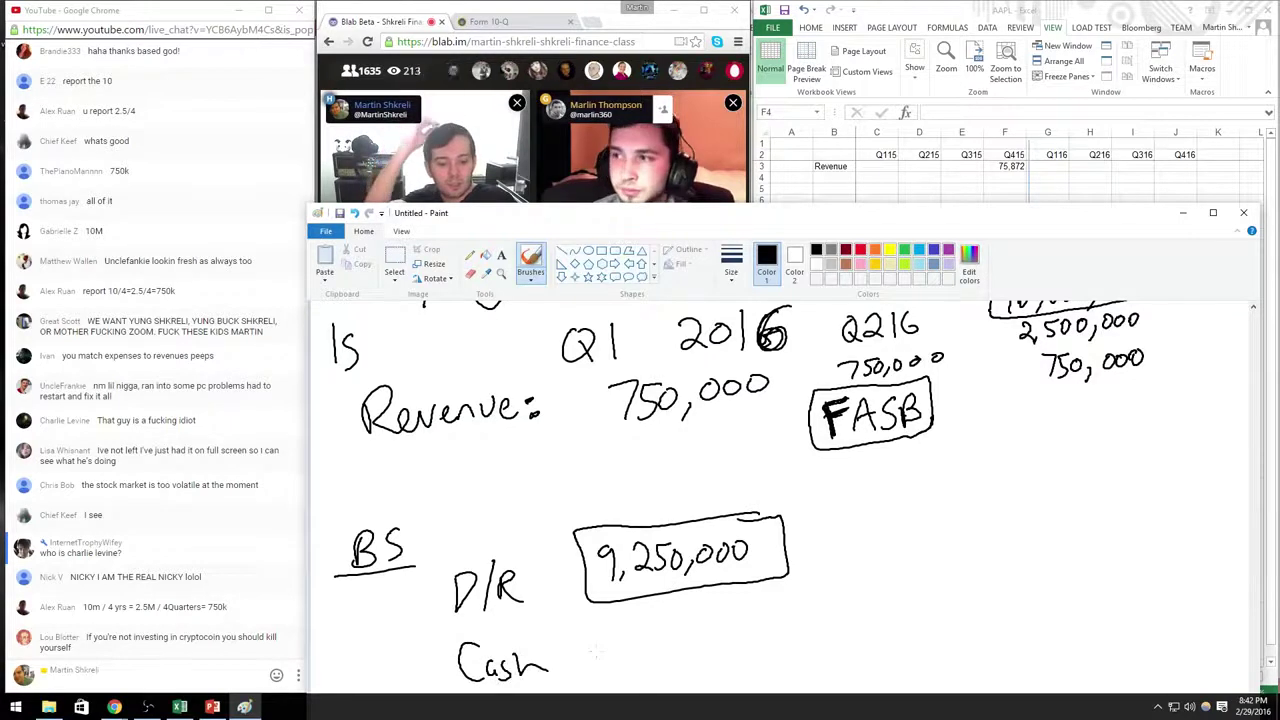
pyautogui.moveTo(600, 630)
pyautogui.mouseDown()
pyautogui.moveTo(602, 662)
pyautogui.moveTo(674, 648)
pyautogui.moveTo(686, 628)
pyautogui.mouseUp()
pyautogui.moveTo(698, 642)
pyautogui.mouseDown()
pyautogui.moveTo(694, 658)
pyautogui.moveTo(710, 628)
pyautogui.moveTo(729, 625)
pyautogui.mouseUp()
pyautogui.moveTo(756, 625); pyautogui.dragTo(754, 626)
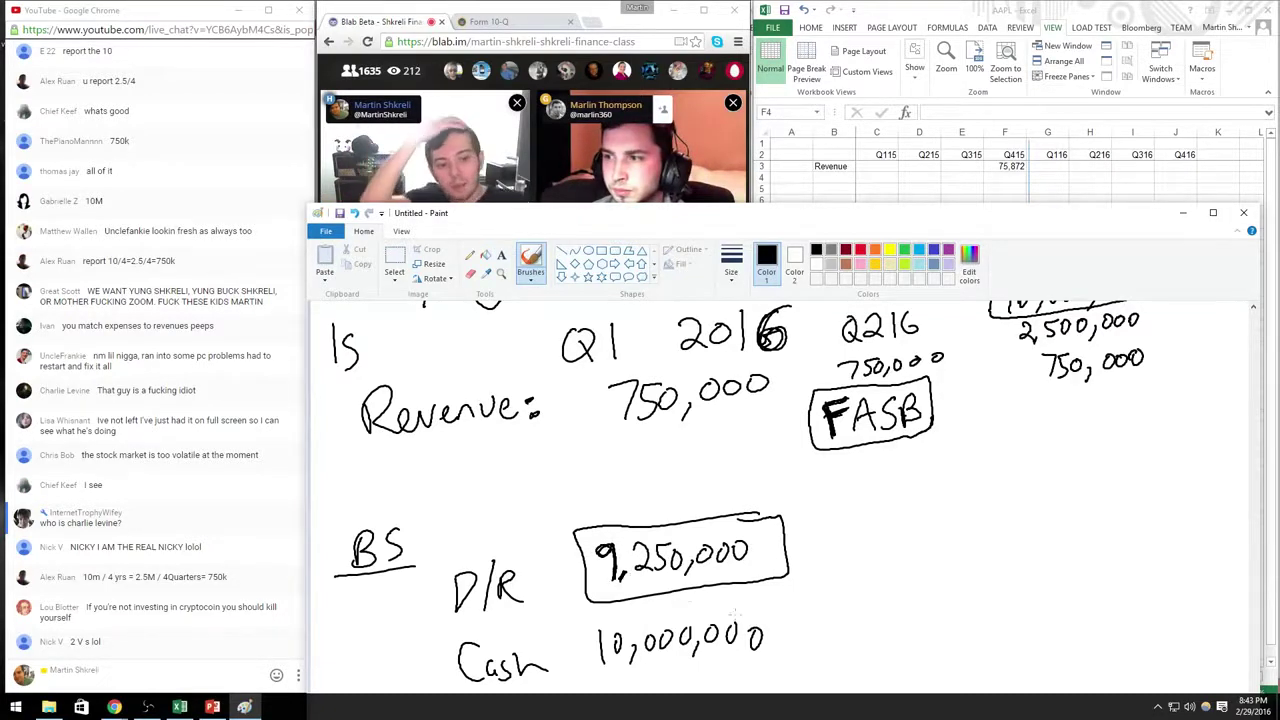
# Step: Draw an arrow pointing rightward out of the boxed 9,250,000 amount
pyautogui.scroll(3, 736, 612)
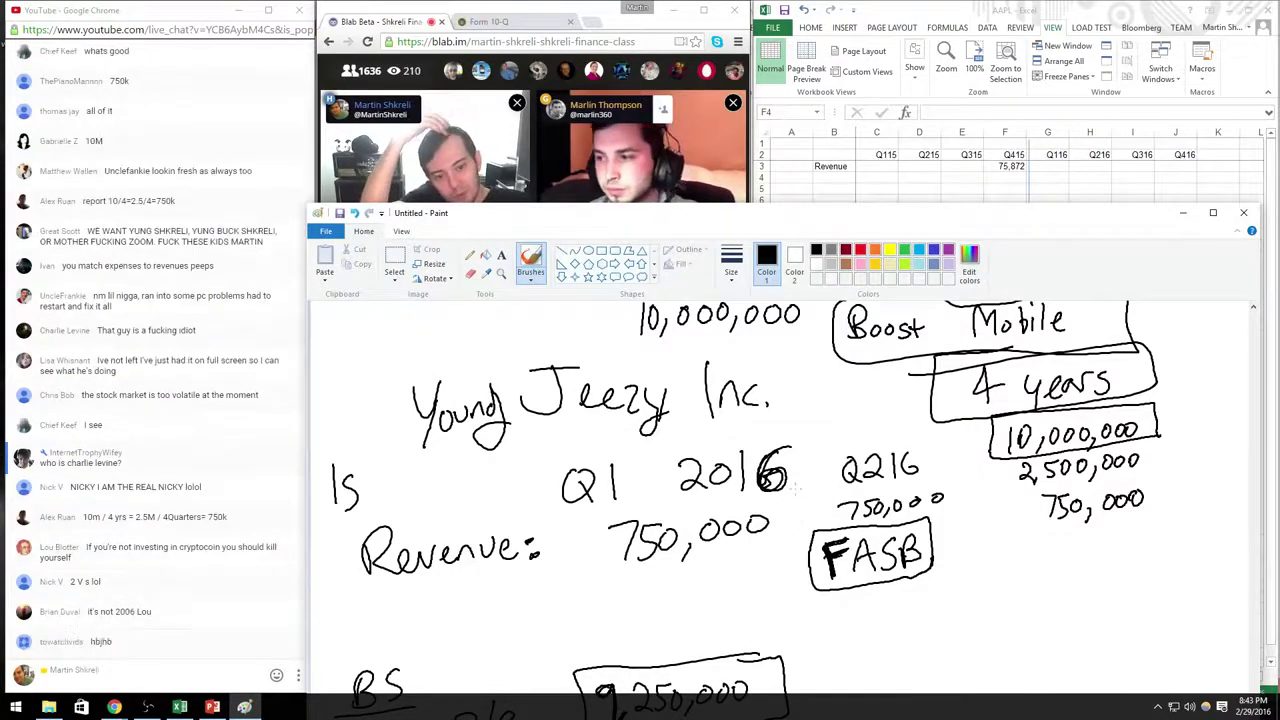
pyautogui.scroll(-3, 809, 524)
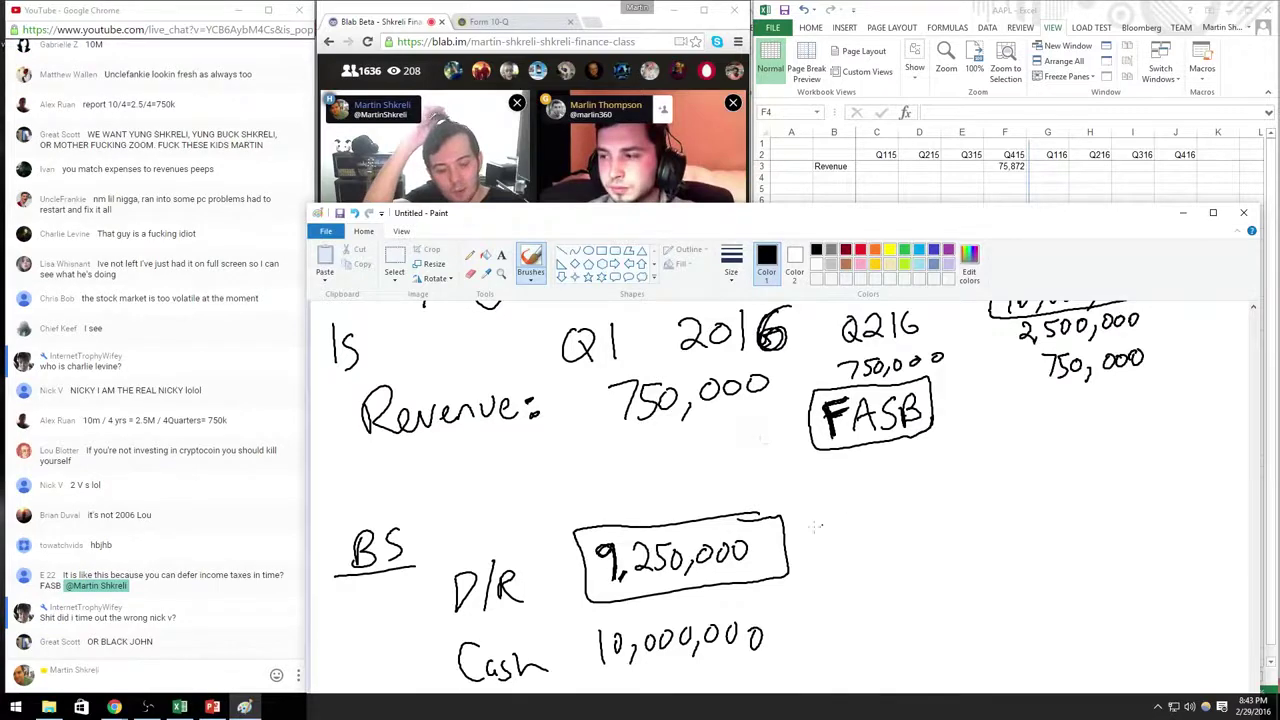
pyautogui.moveTo(766, 540)
pyautogui.mouseDown()
pyautogui.moveTo(830, 522)
pyautogui.moveTo(812, 546)
pyautogui.mouseUp()
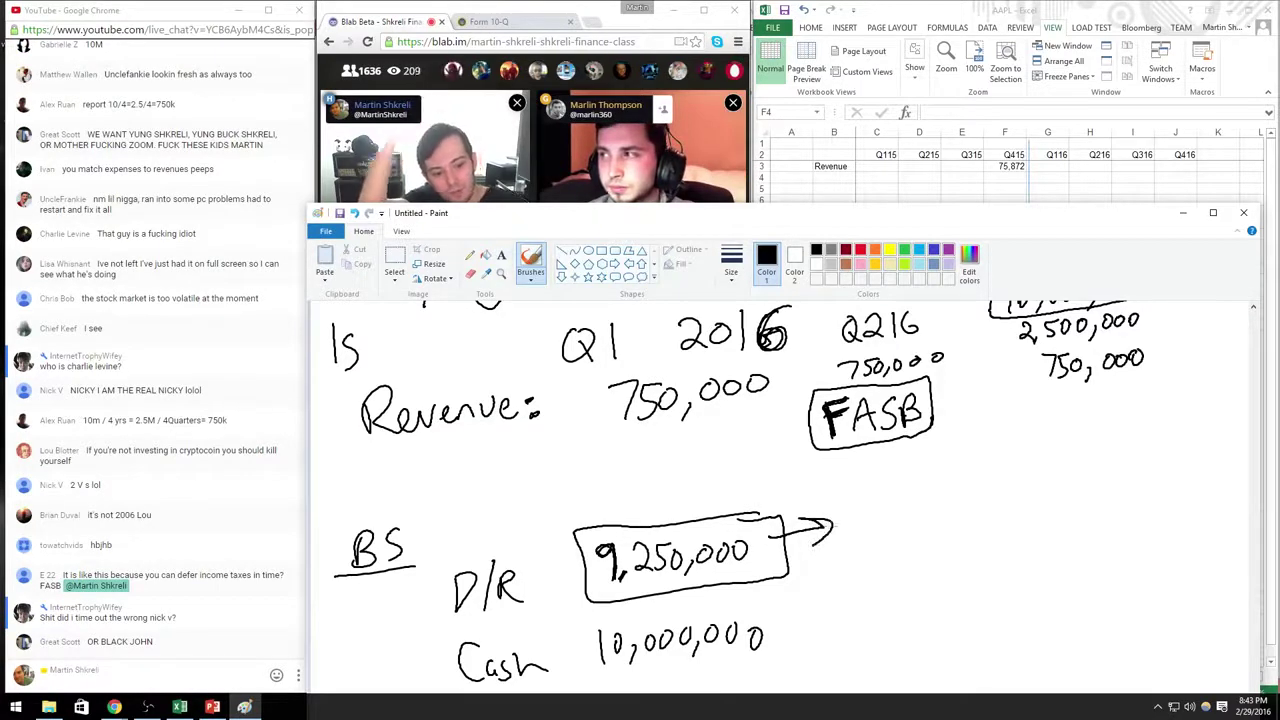
# Step: Review the earlier revenue recognition and asset notes, and return to the balance sheet example
pyautogui.scroll(15, 780, 500)
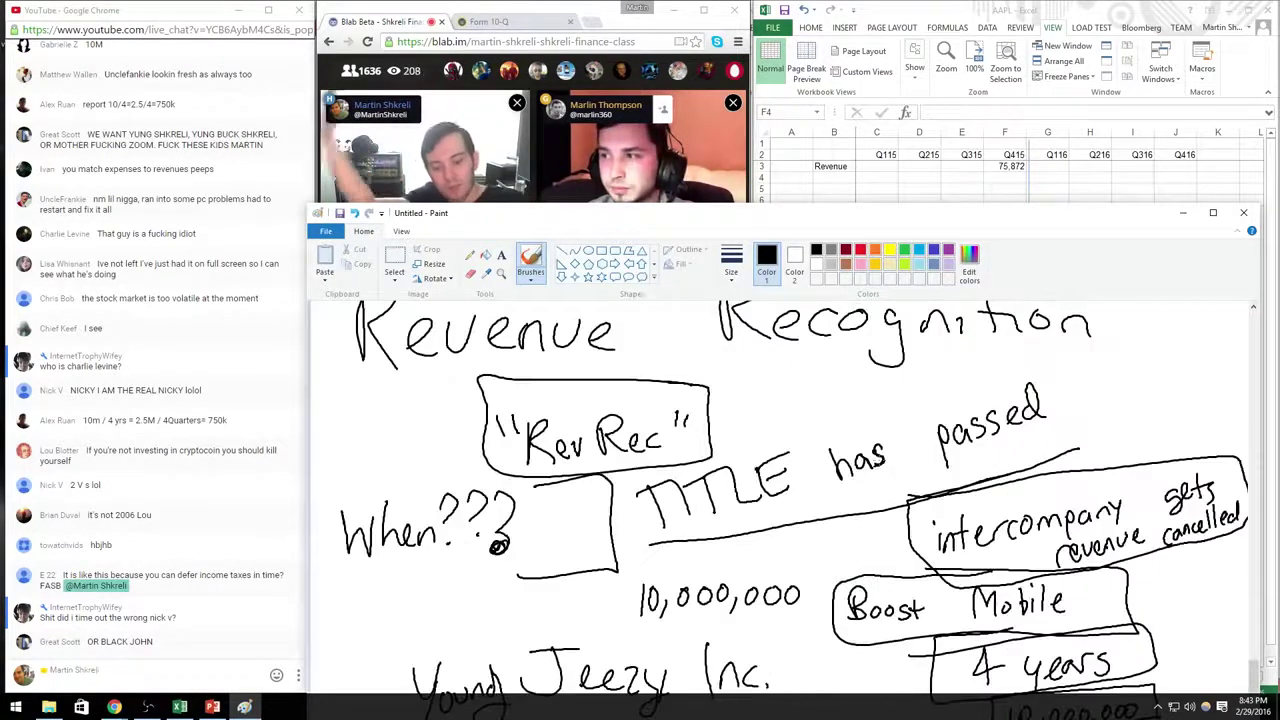
pyautogui.scroll(10, 780, 500)
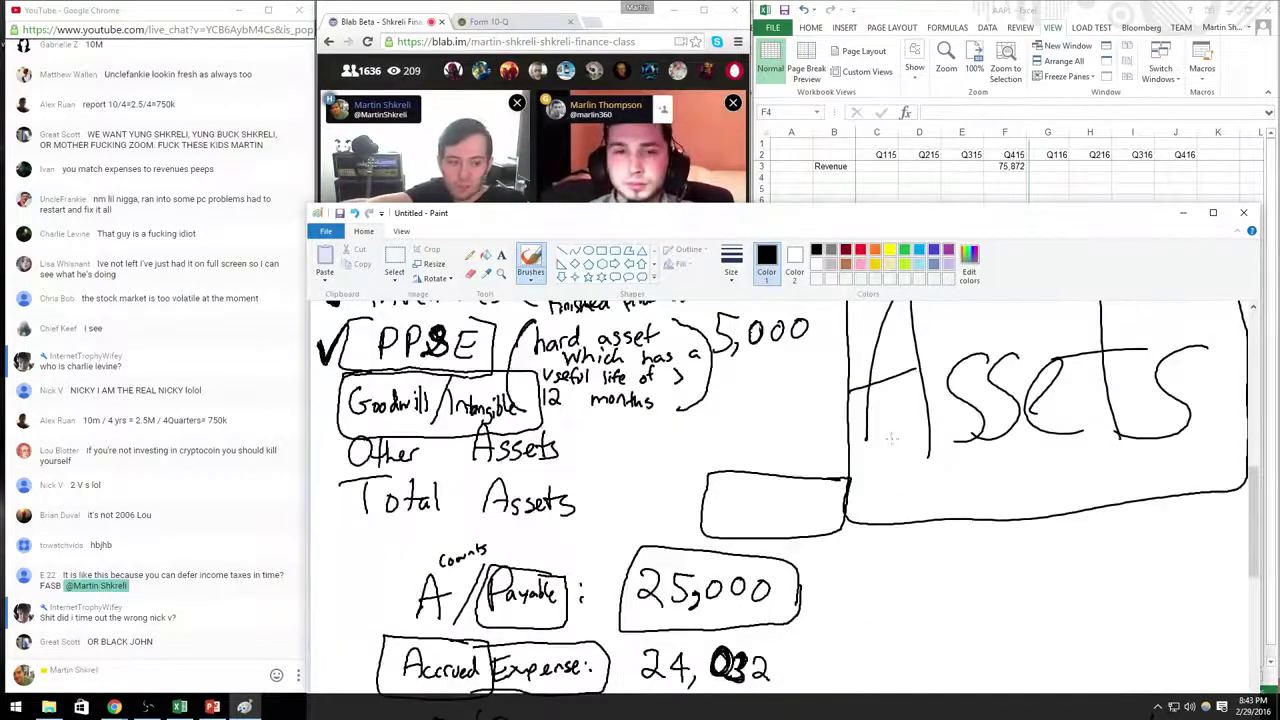
pyautogui.scroll(-20, 780, 500)
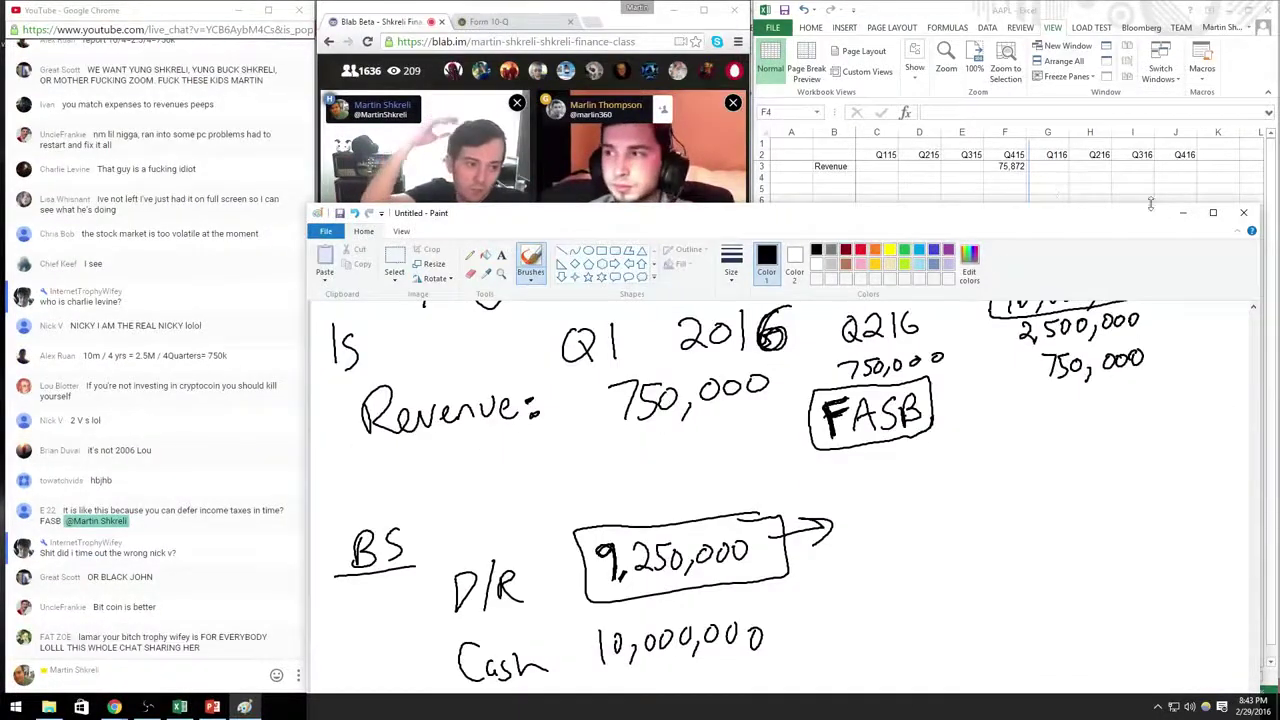
# Step: Check the Excel workbook behind the drawing and move the Paint window lower to uncover more of it
pyautogui.click(1180, 214)
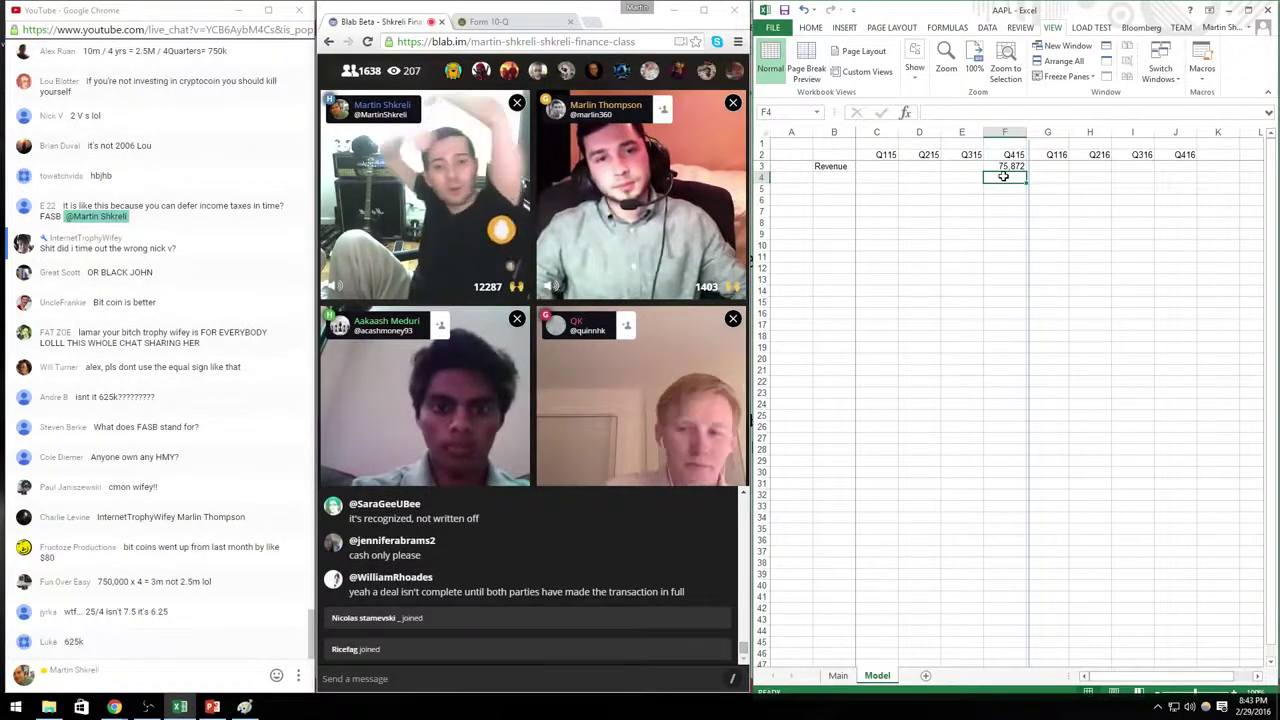
pyautogui.hotkey('alt', 'Tab')
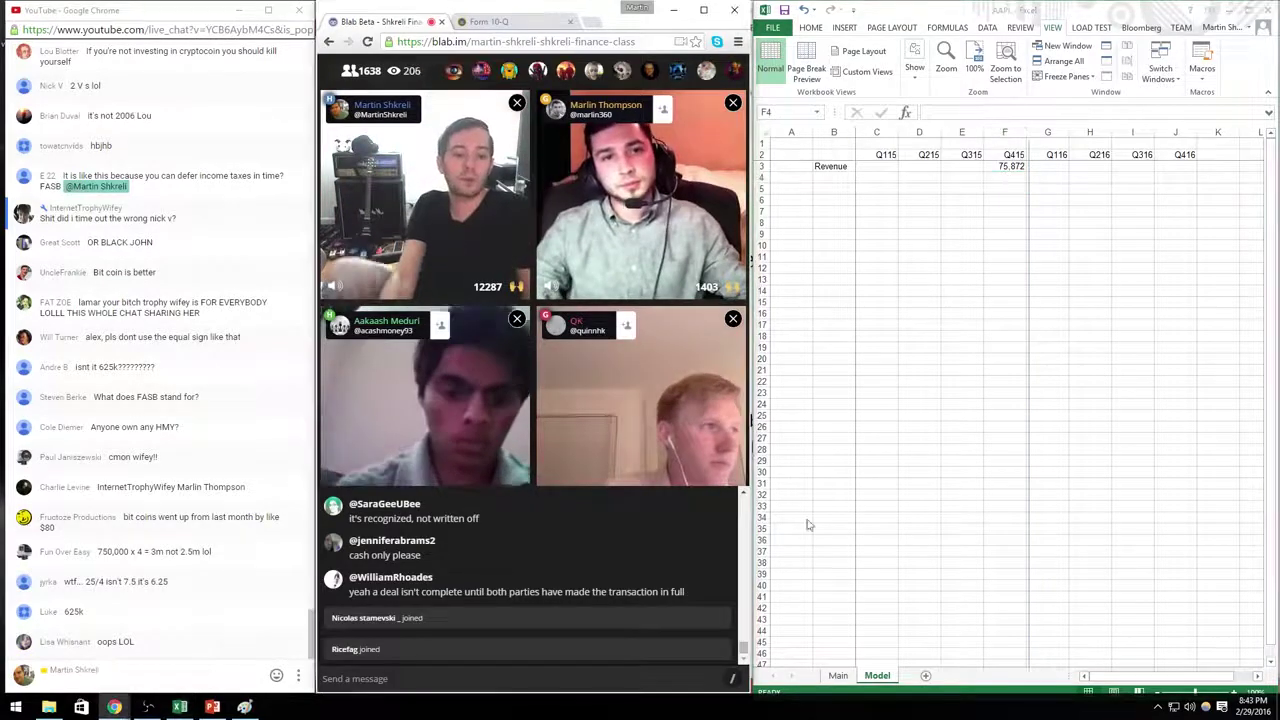
pyautogui.hotkey('alt', 'Tab')
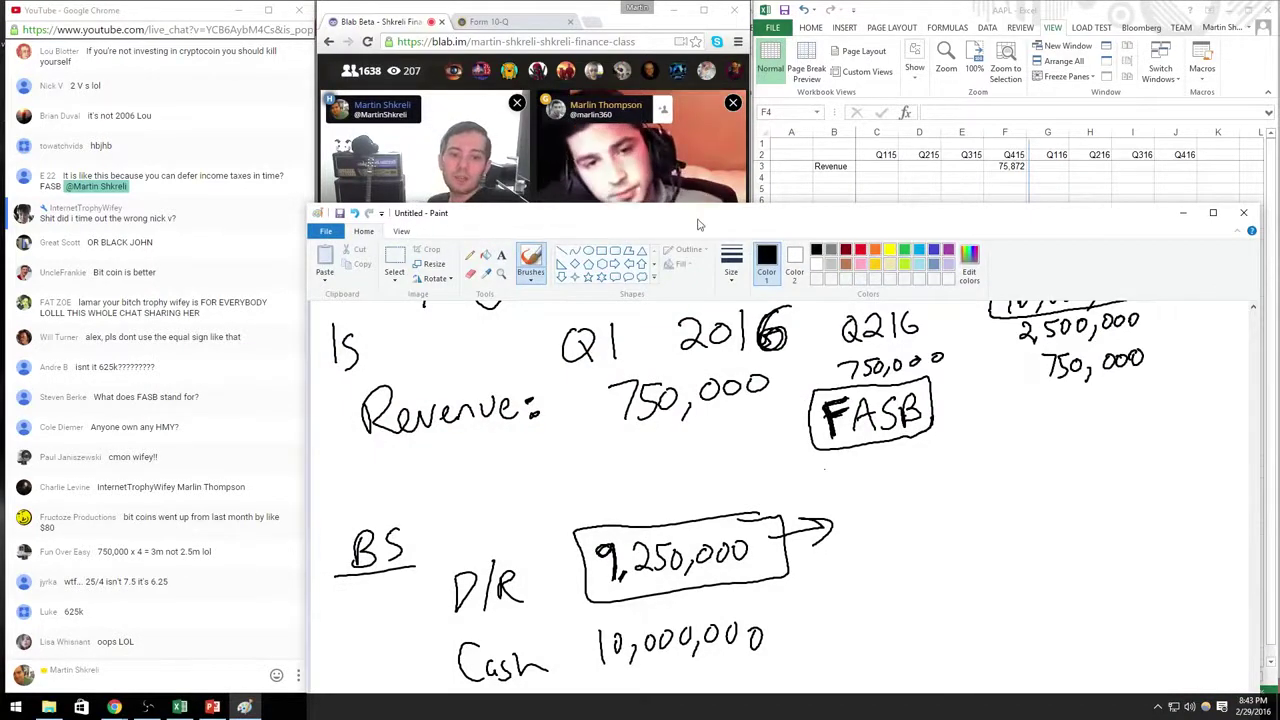
pyautogui.moveTo(680, 207)
pyautogui.mouseDown()
pyautogui.moveTo(702, 259)
pyautogui.moveTo(686, 405)
pyautogui.moveTo(674, 322)
pyautogui.moveTo(681, 298)
pyautogui.moveTo(688, 307)
pyautogui.mouseUp()
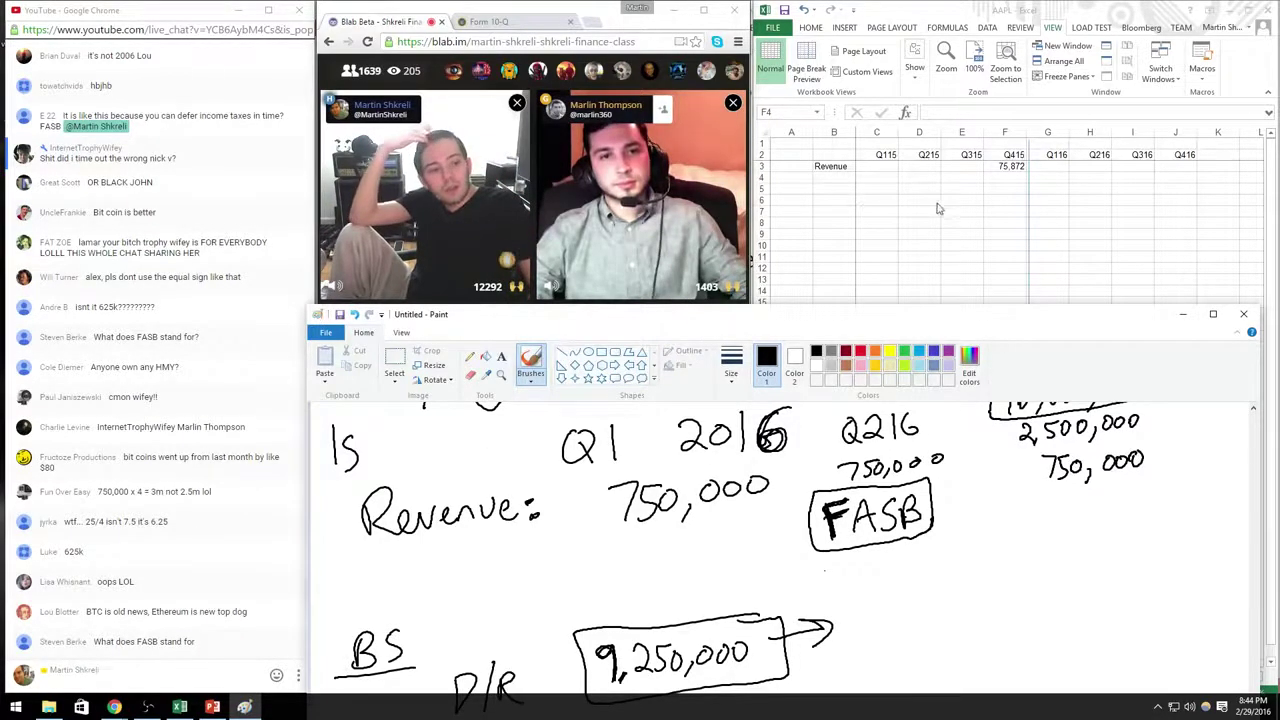
# Step: Switch to the Excel workbook and enter the label COGS in cell B4 beneath Revenue
pyautogui.click(828, 180)
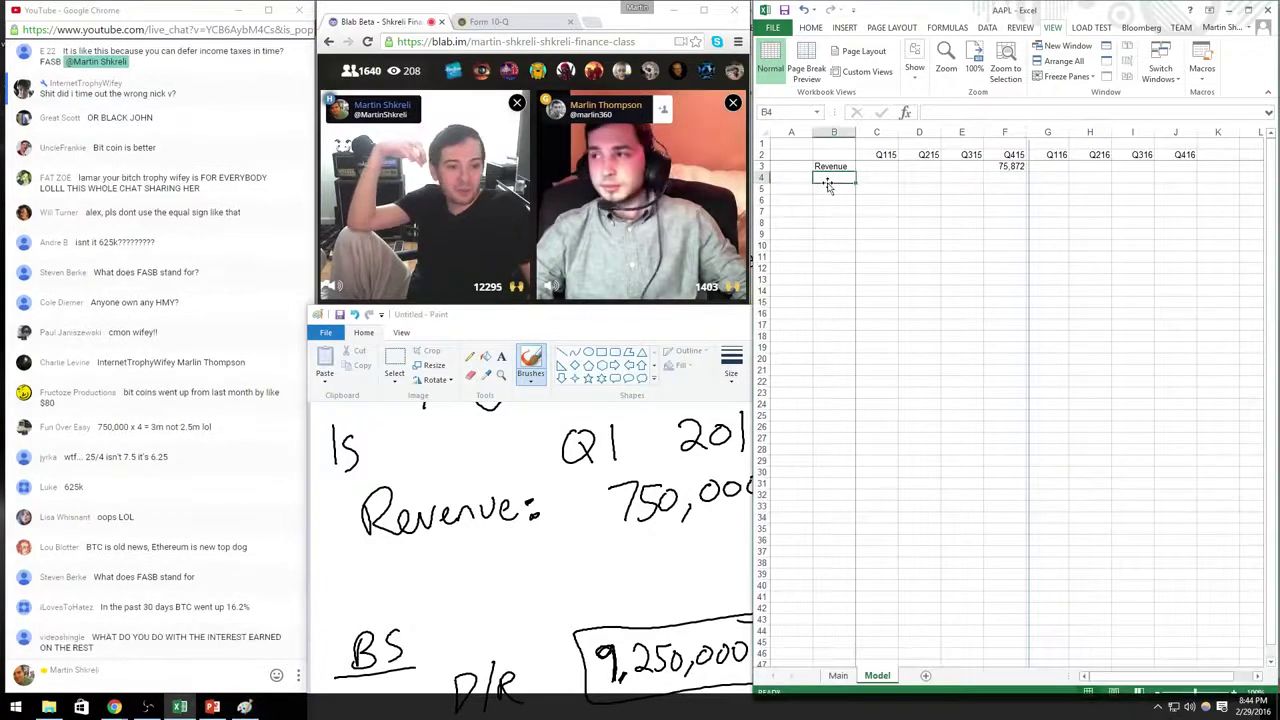
pyautogui.write('COGS')
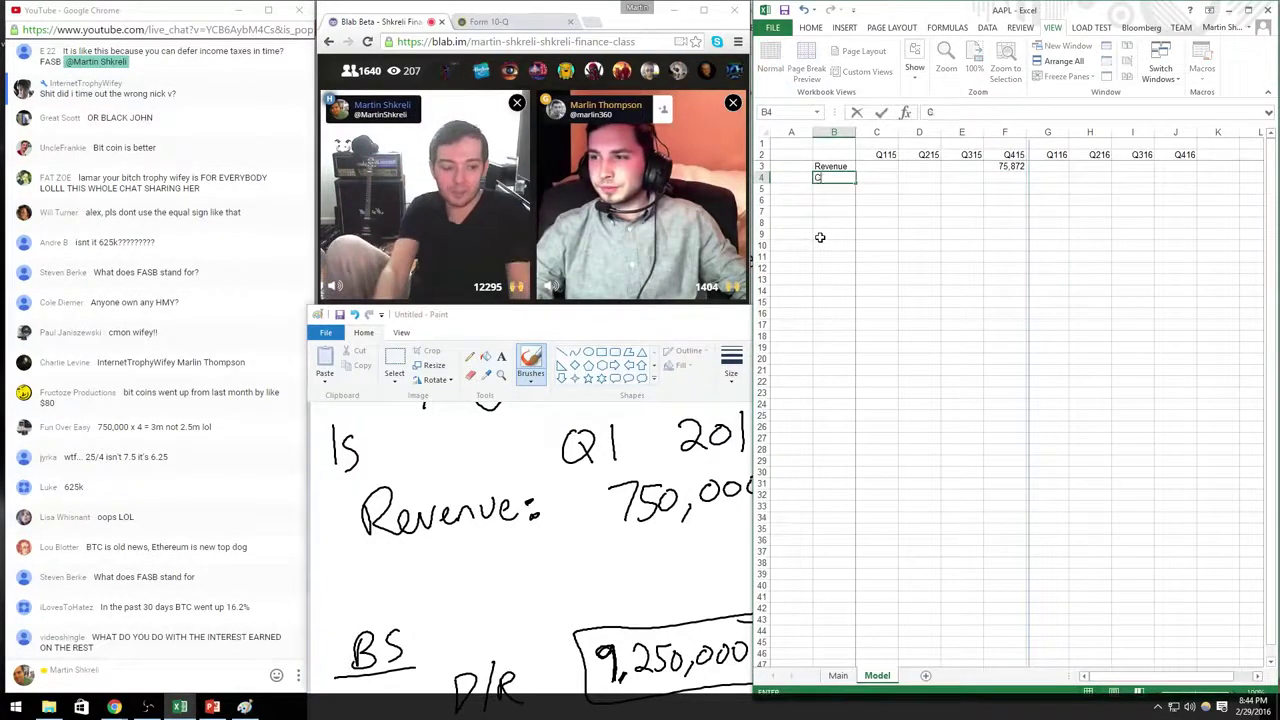
pyautogui.press('Right')
pyautogui.press('Right')
pyautogui.press('Right')
pyautogui.press('Right')
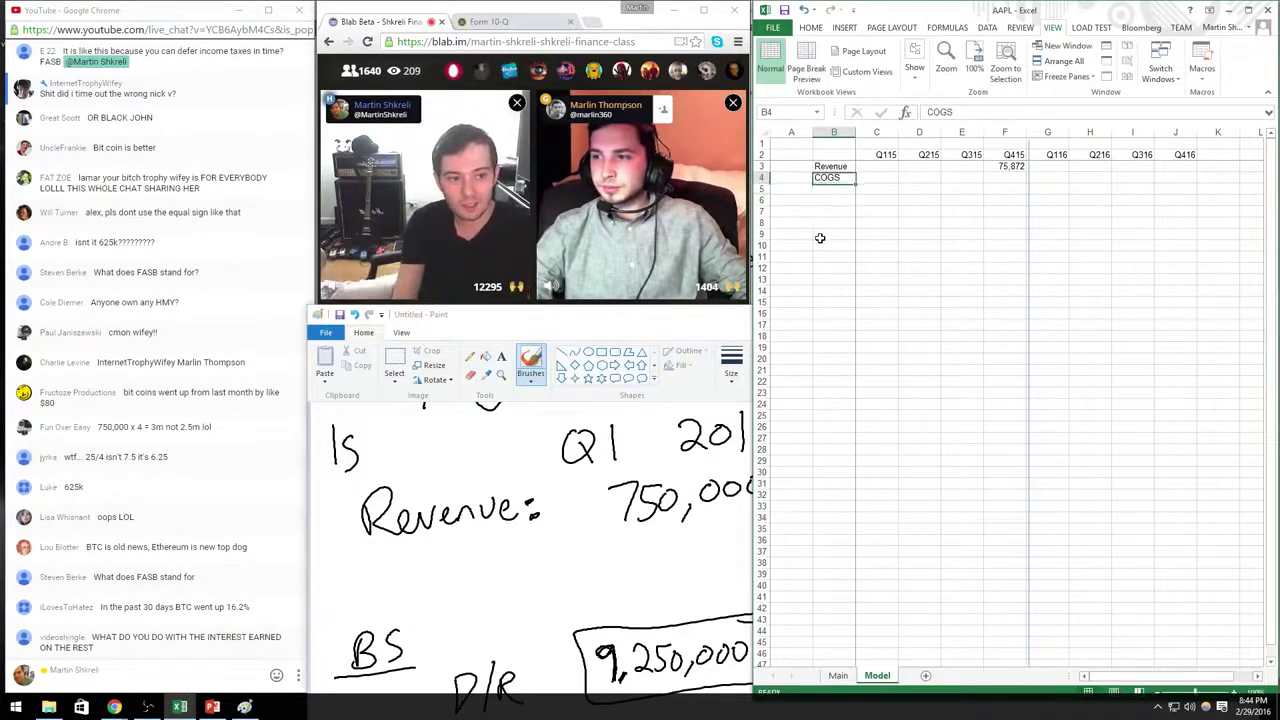
# Step: Bring up Apple's Form 10-Q statement of operations in Chrome beside the workbook and return to Excel
pyautogui.hotkey('alt', 'Tab')
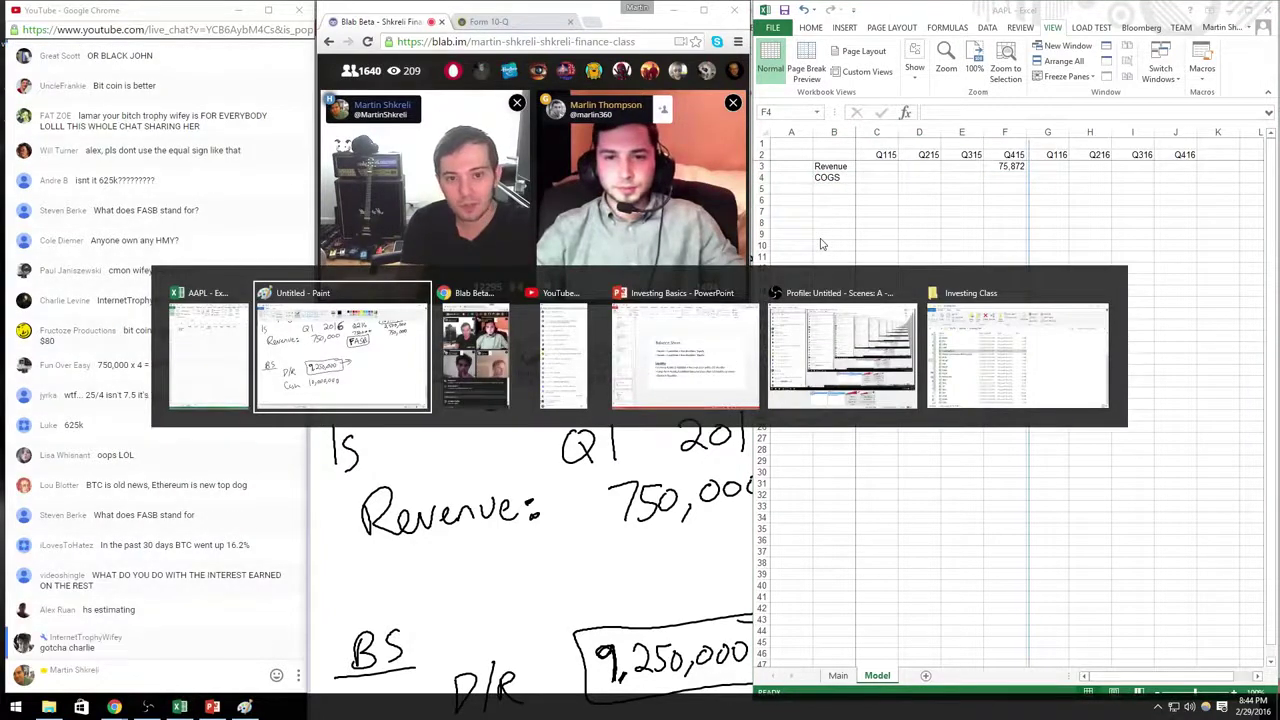
pyautogui.hotkey('alt', 'Tab')
pyautogui.hotkey('alt', 'Tab')
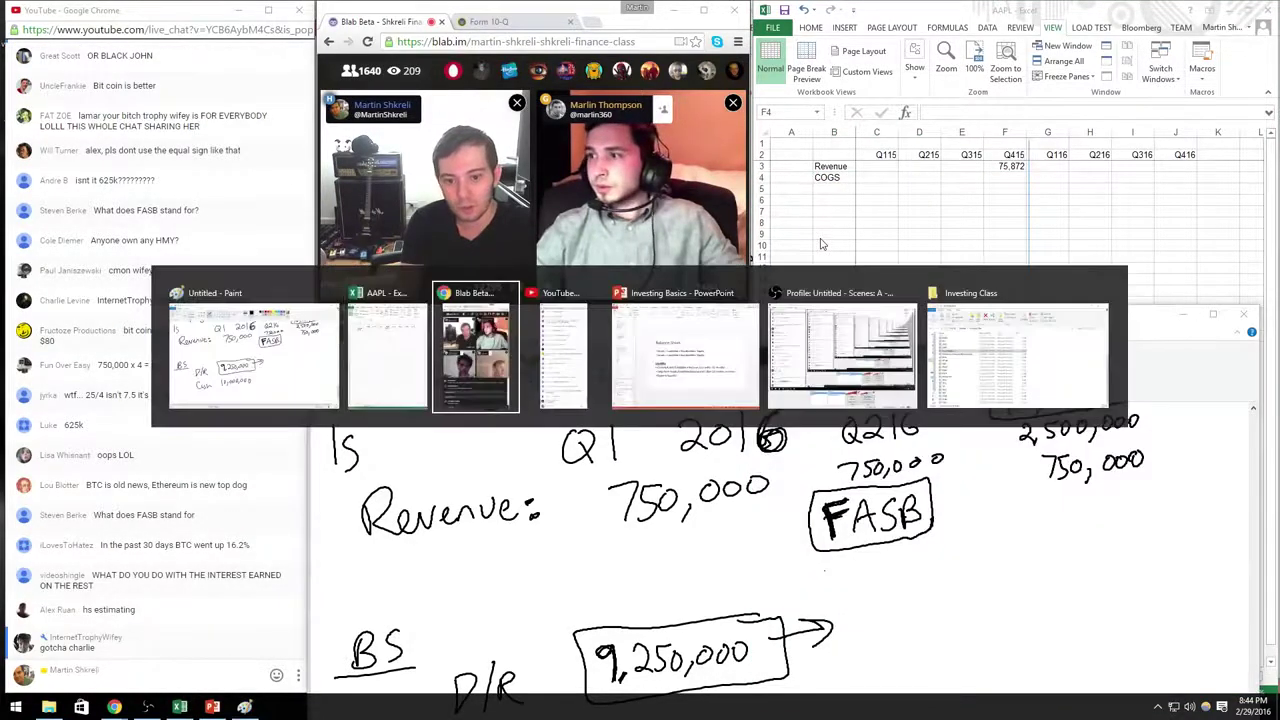
pyautogui.hotkey('ctrl', 'Tab')
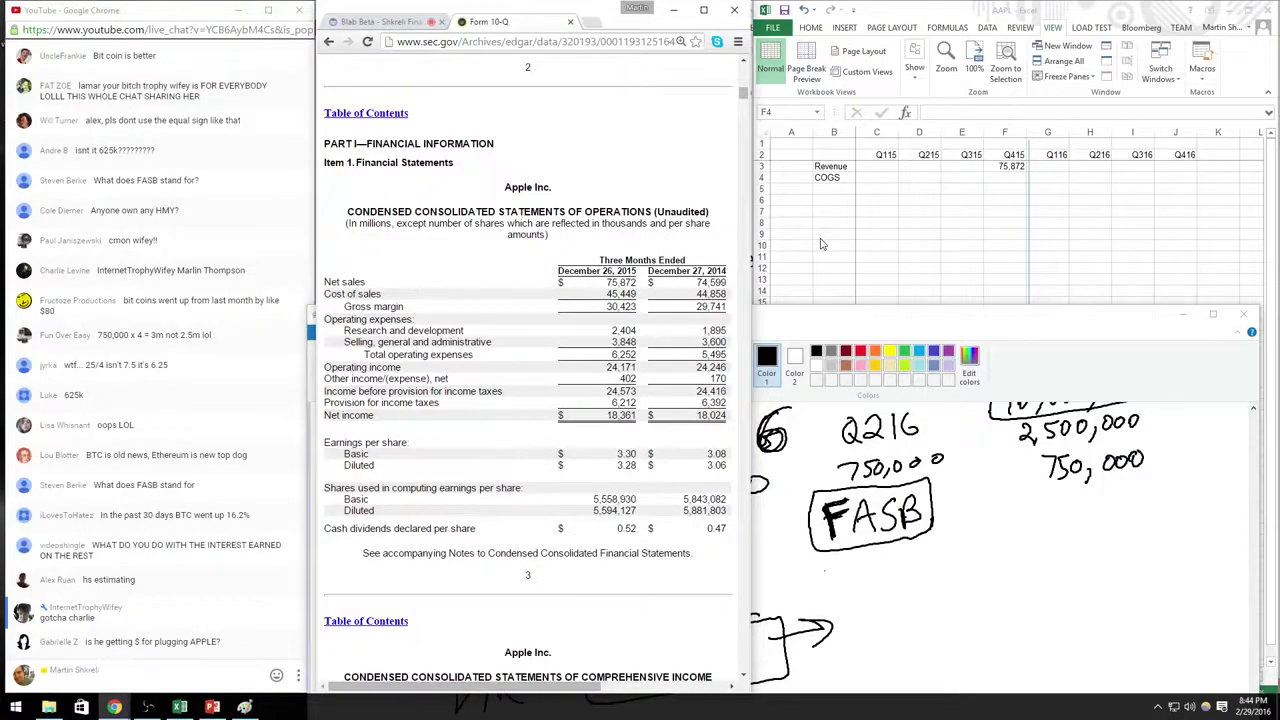
pyautogui.hotkey('ctrl', 'Tab')
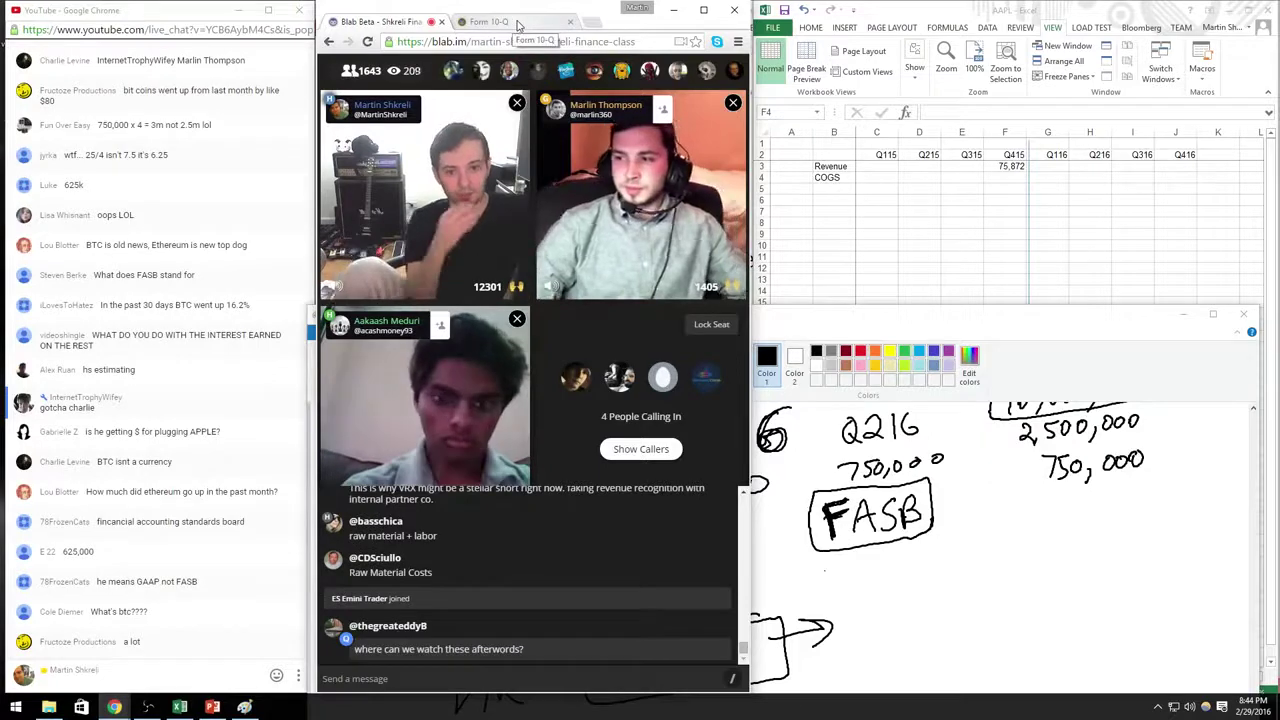
pyautogui.click(518, 24)
pyautogui.hotkey('alt', 'Tab')
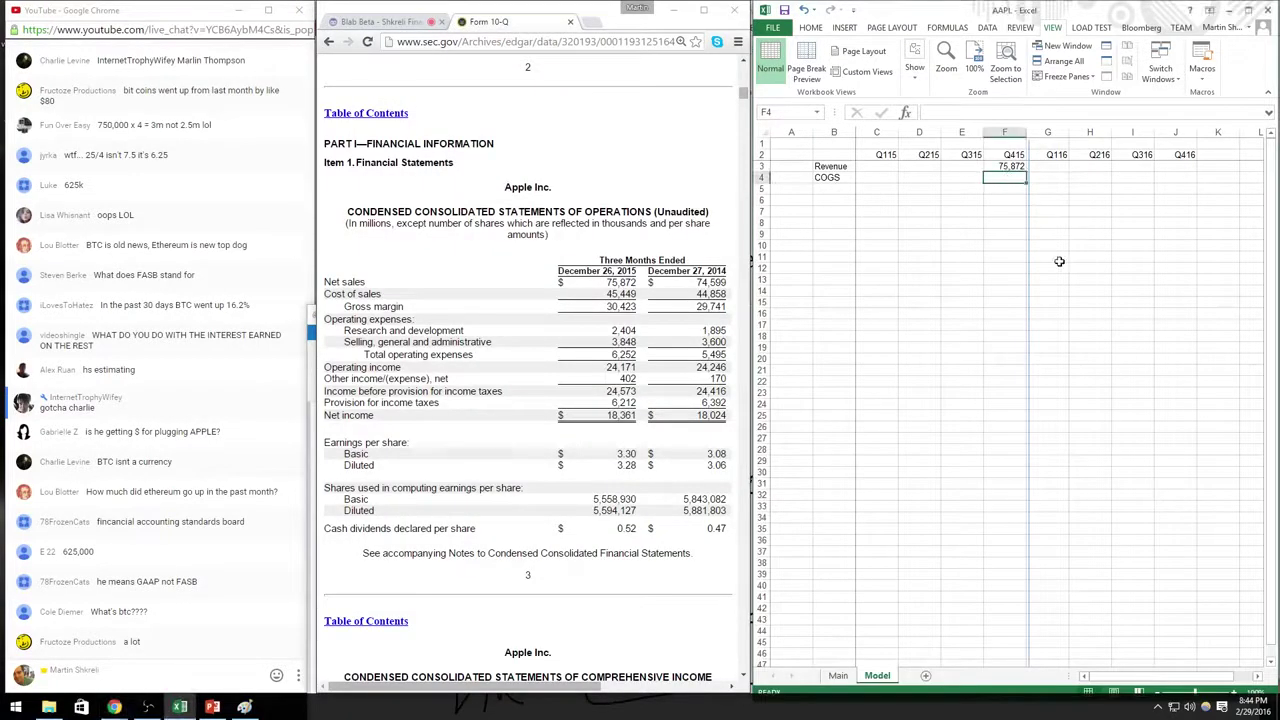
# Step: Enter 45449 as the Q415 COGS value in cell F4
pyautogui.write('4')
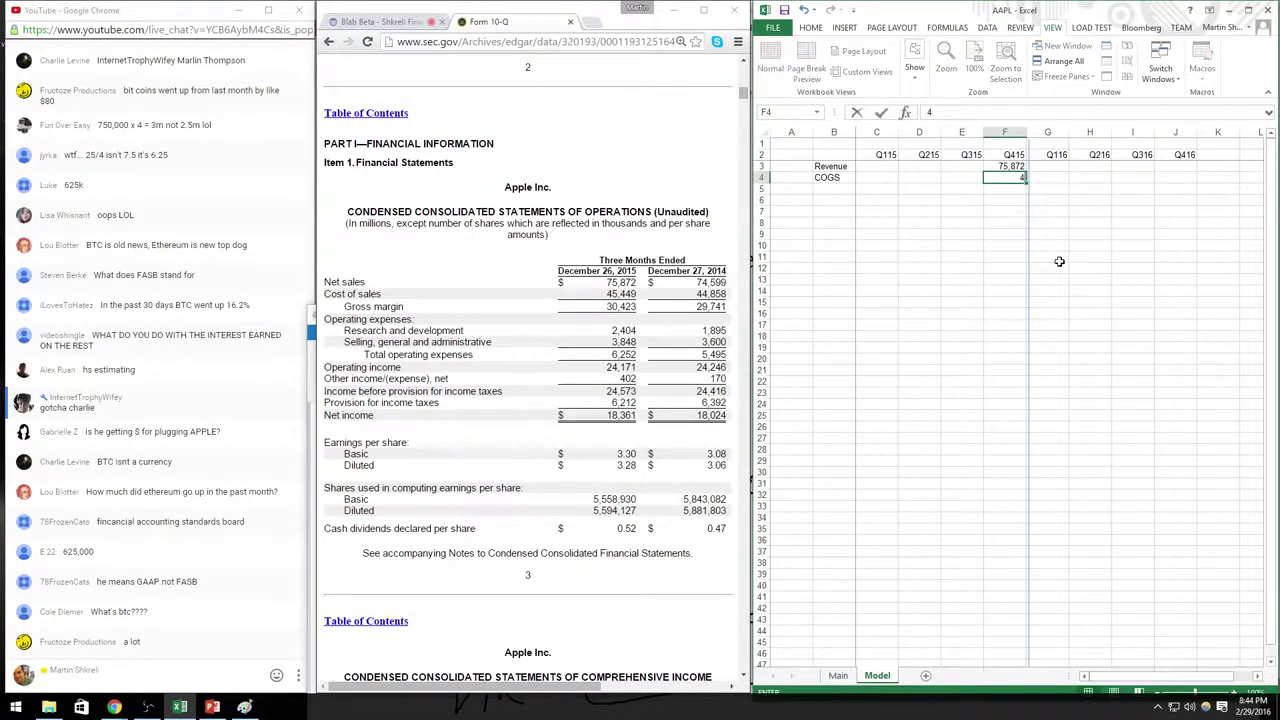
pyautogui.write('5449')
pyautogui.press('Left')
pyautogui.press('Left')
pyautogui.press('Left')
pyautogui.press('Left')
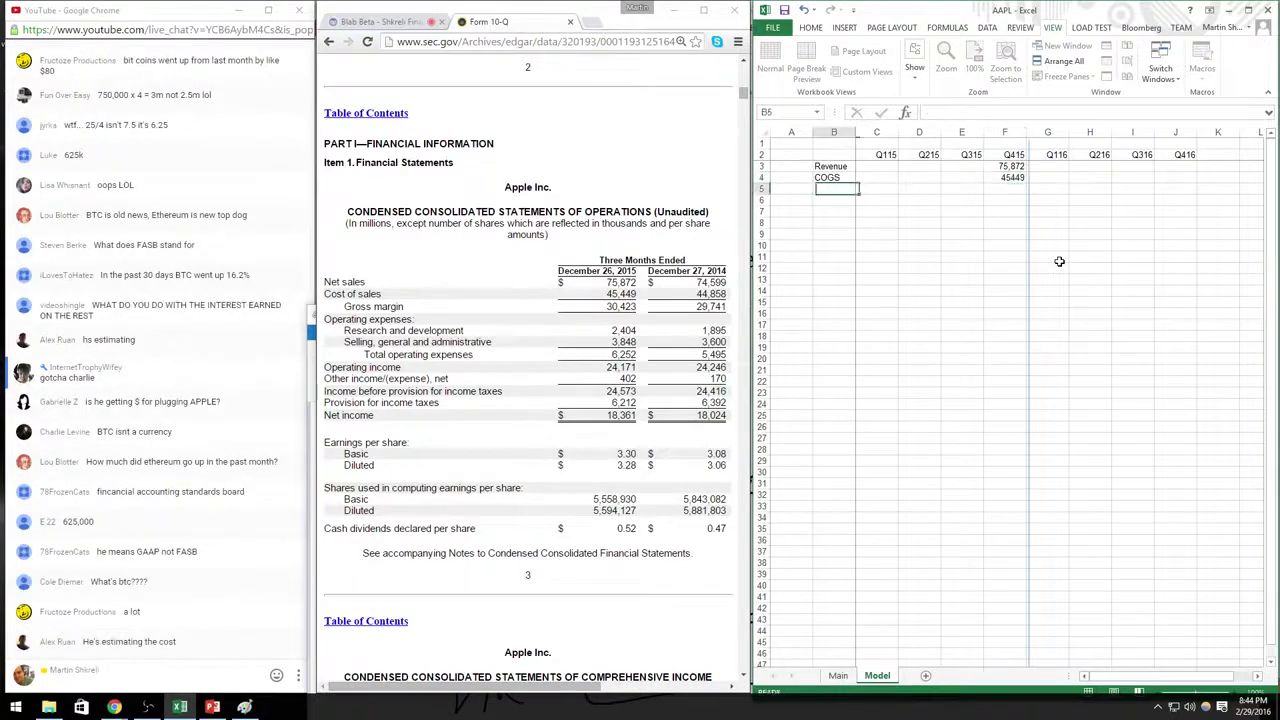
# Step: Format rows 4 to 11 as numbers with a thousands separator and no decimal places
pyautogui.hotkey('shift', 'space')
pyautogui.hotkey('shift', 'Down')
pyautogui.hotkey('shift', 'Down')
pyautogui.hotkey('shift', 'Down')
pyautogui.hotkey('shift', 'Down')
pyautogui.hotkey('shift', 'Down')
pyautogui.hotkey('shift', 'Down')
pyautogui.hotkey('shift', 'Down')
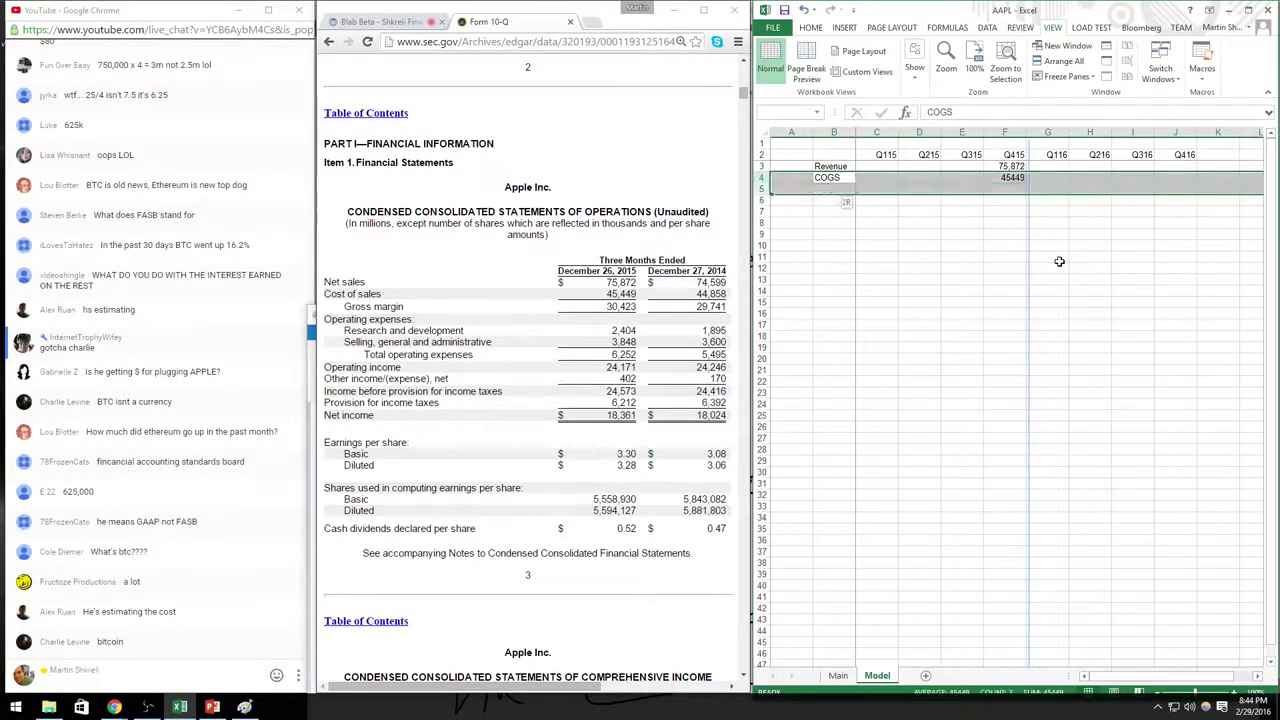
pyautogui.hotkey('ctrl', '1')
pyautogui.press('Down')
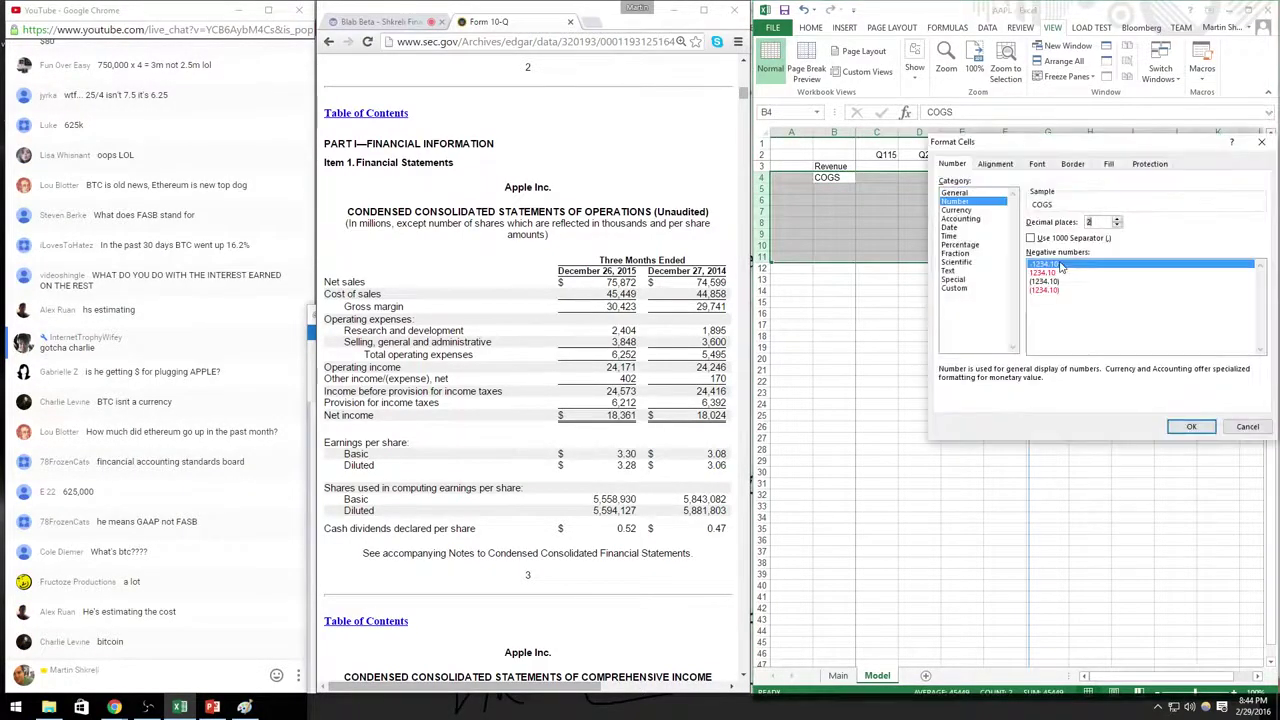
pyautogui.press('Return')
# Step: Make the whole Revenue row, row 3, bold
pyautogui.press('Right')
pyautogui.press('Right')
pyautogui.press('Right')
pyautogui.press('Right')
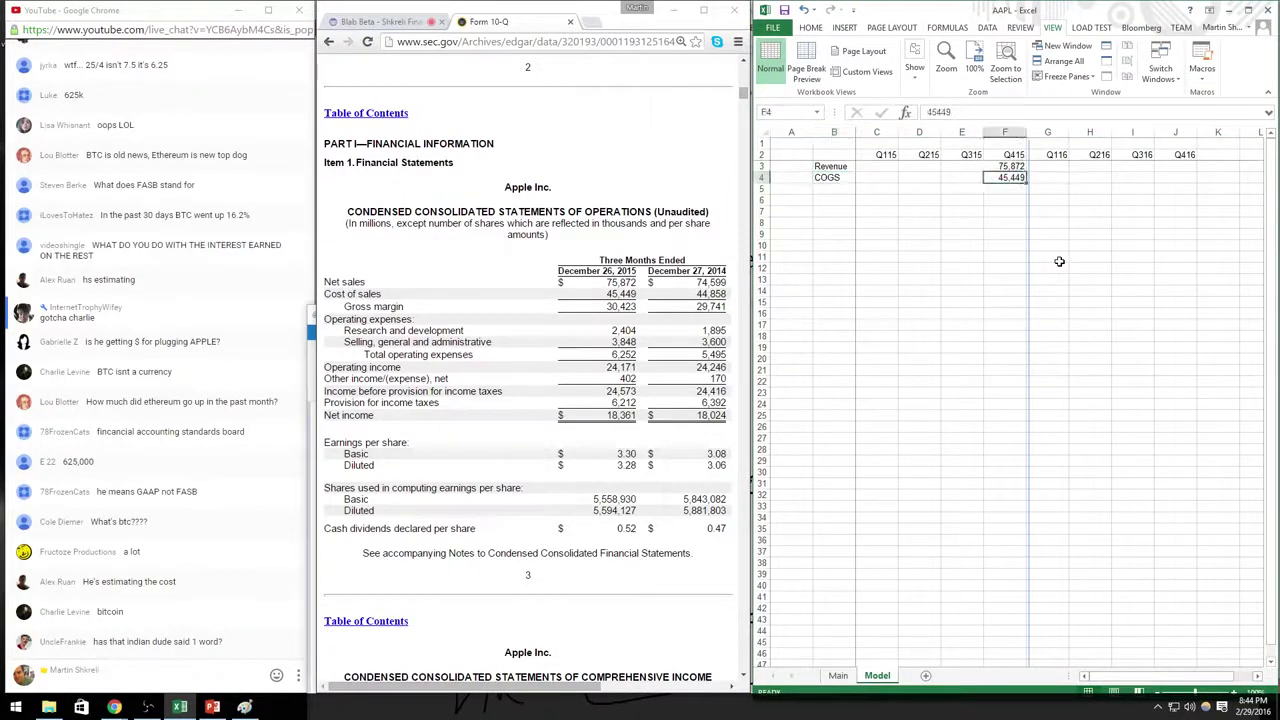
pyautogui.press('Down')
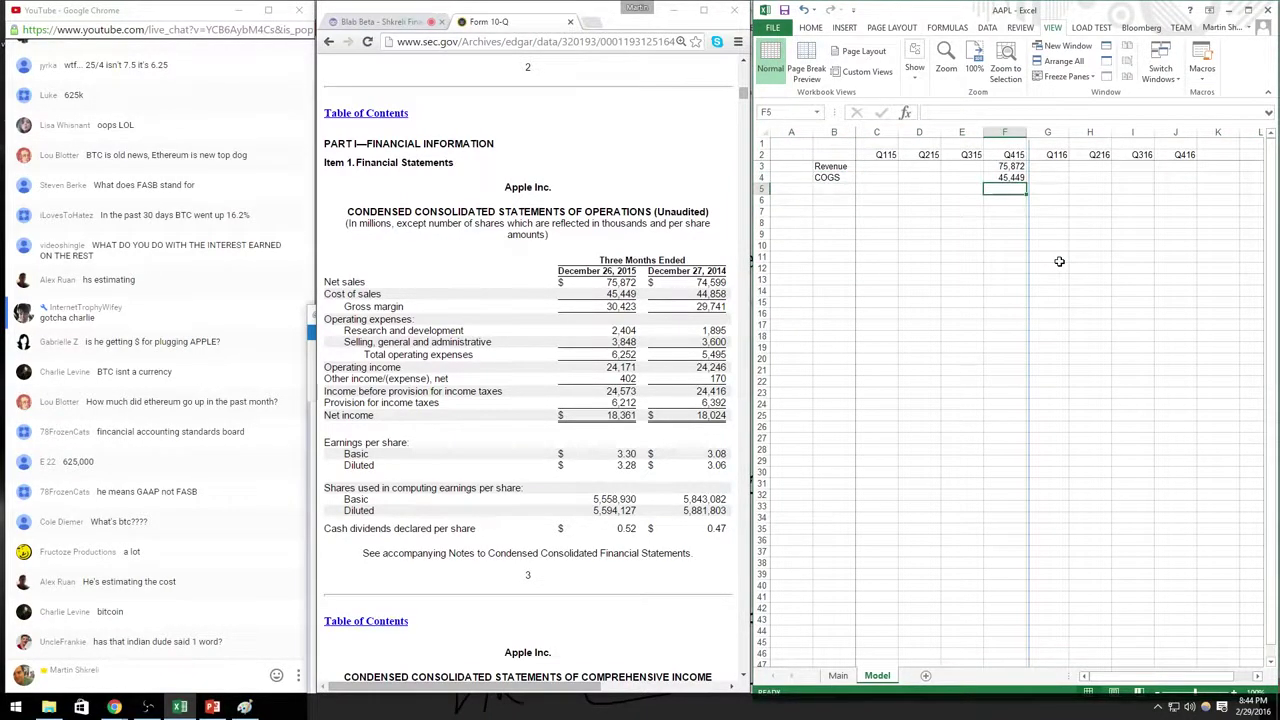
pyautogui.press('Up')
pyautogui.press('Up')
pyautogui.hotkey('shift', 'Down')
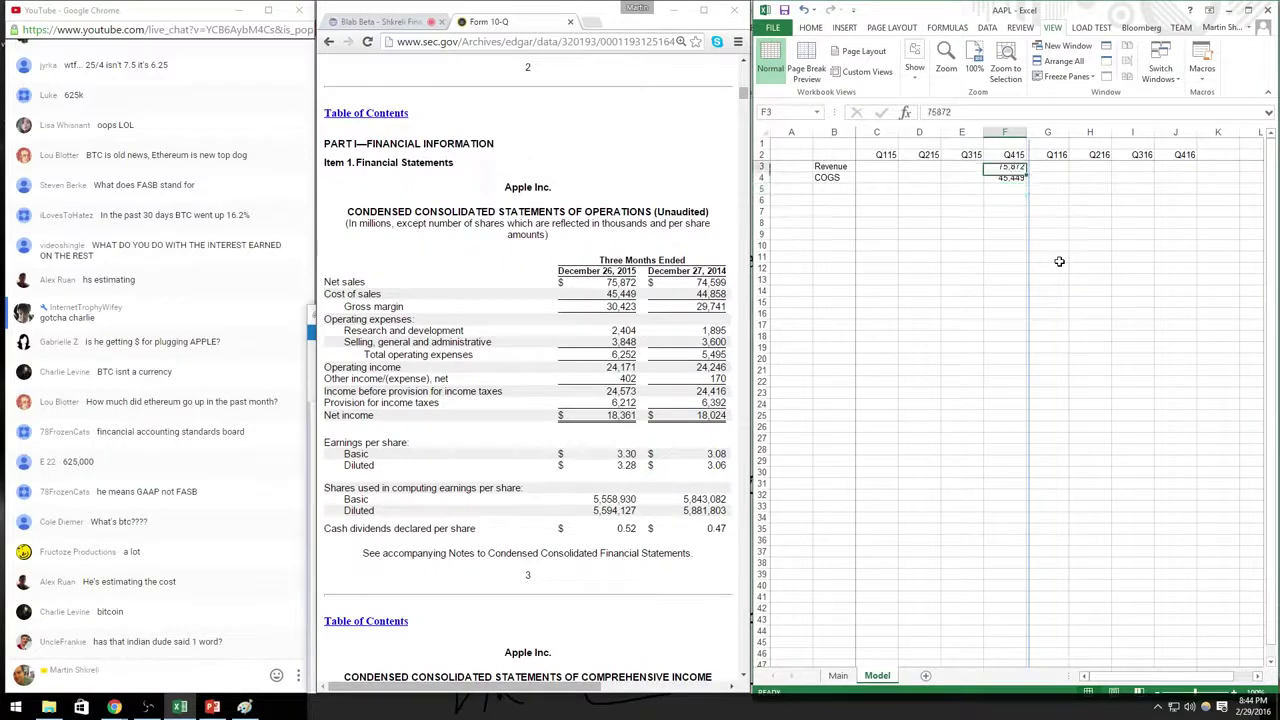
pyautogui.hotkey('shift', 'space')
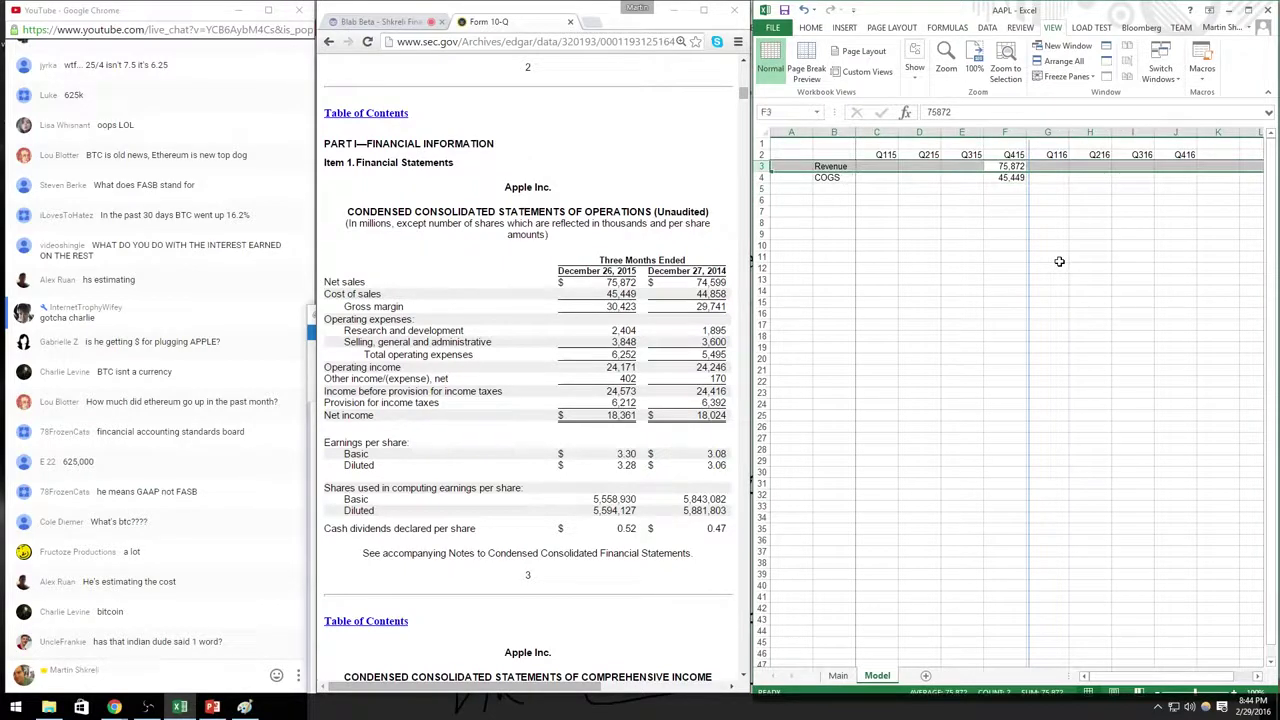
pyautogui.hotkey('ctrl', 'b')
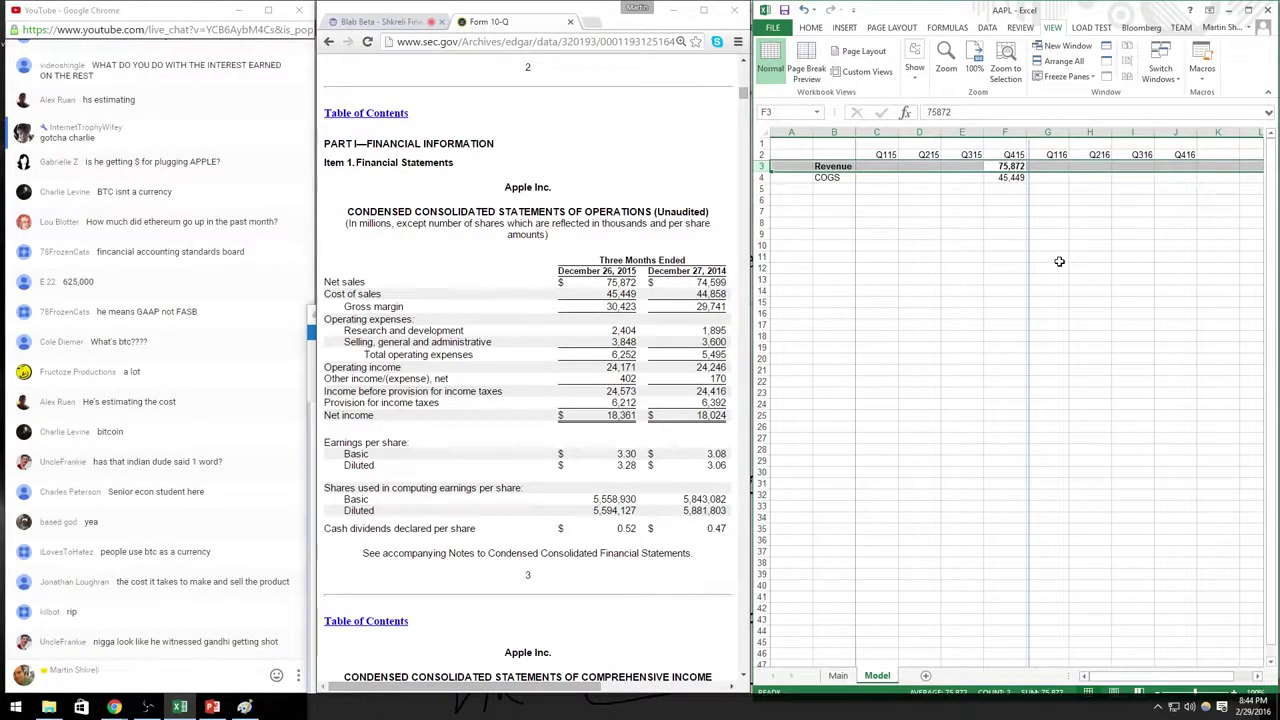
# Step: Enter the label Gross Margin in cell B5 beneath COGS and widen column B to fit it
pyautogui.press('Down')
pyautogui.press('Down')
pyautogui.press('Left')
pyautogui.press('Left')
pyautogui.press('Left')
pyautogui.press('Left')
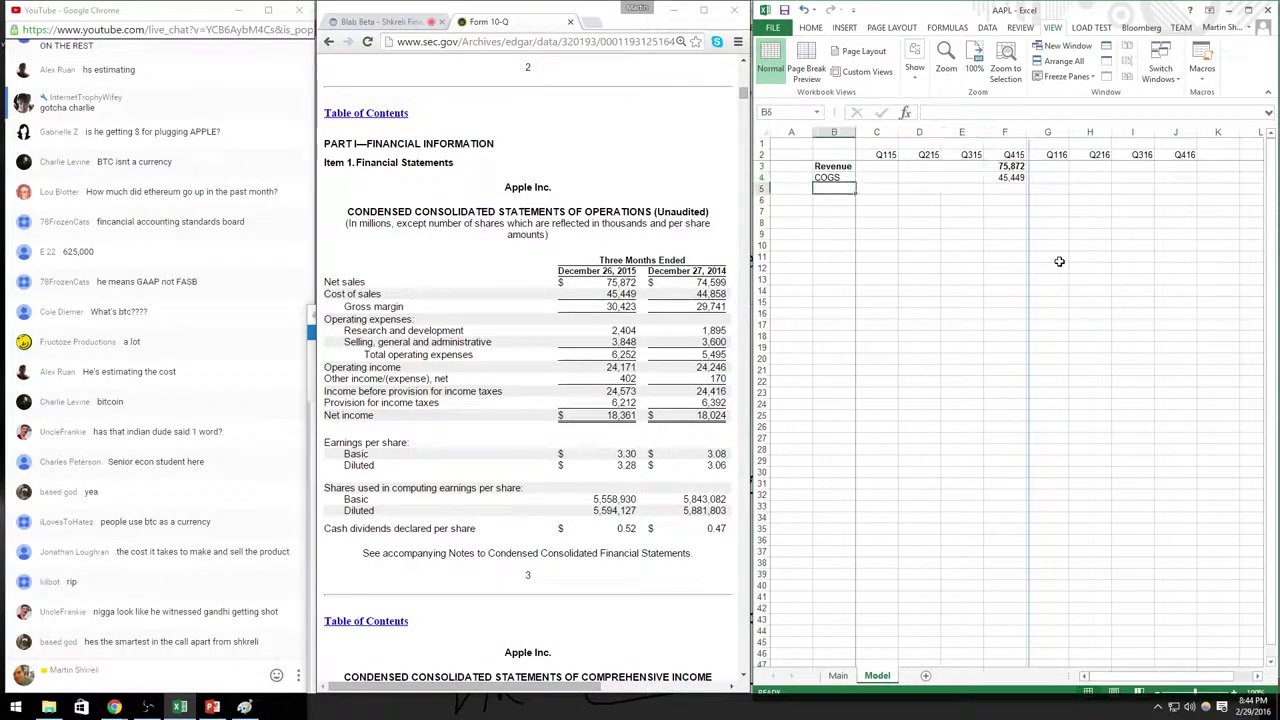
pyautogui.write('Gro')
pyautogui.press('BackSpace')
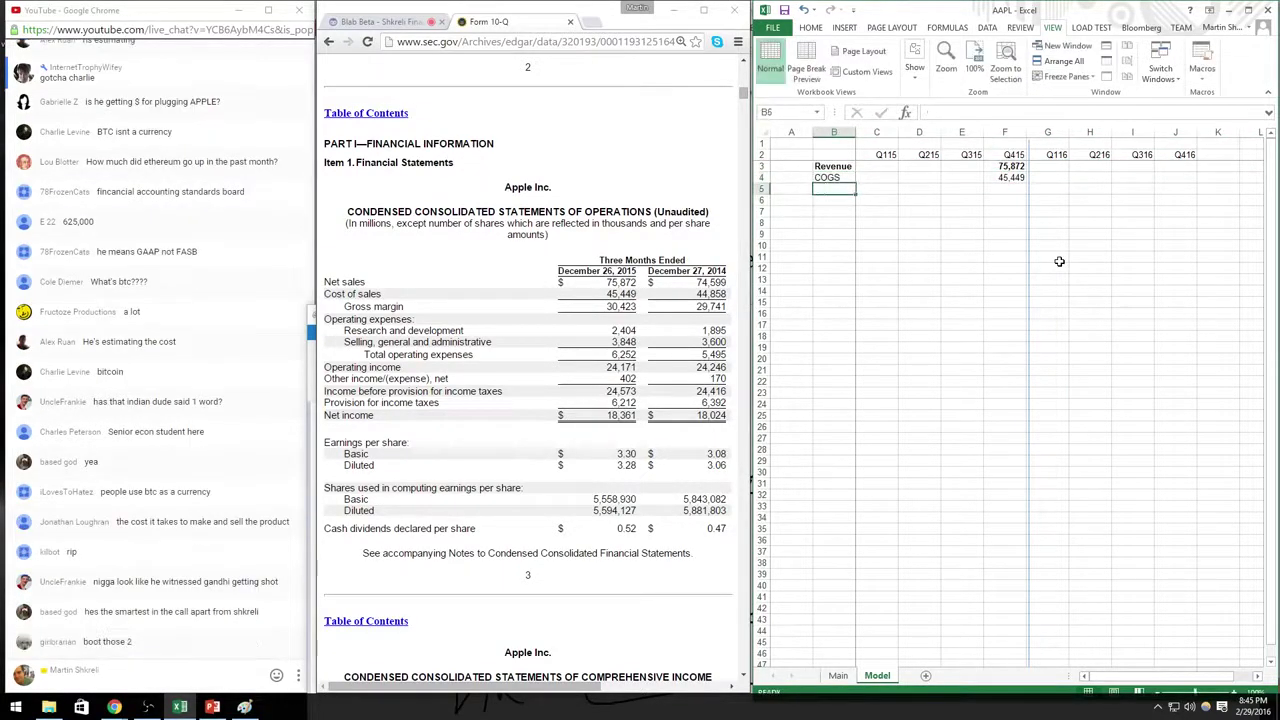
pyautogui.write('oss Margin')
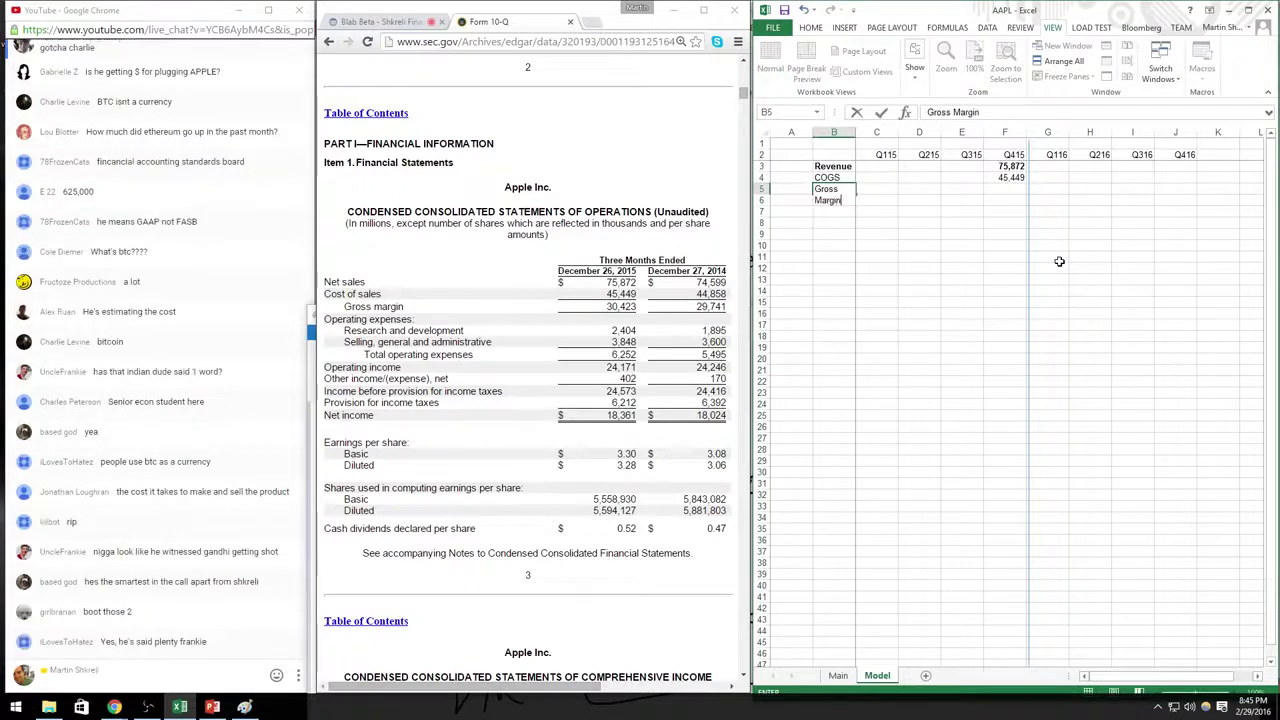
pyautogui.press('Right')
pyautogui.press('Right')
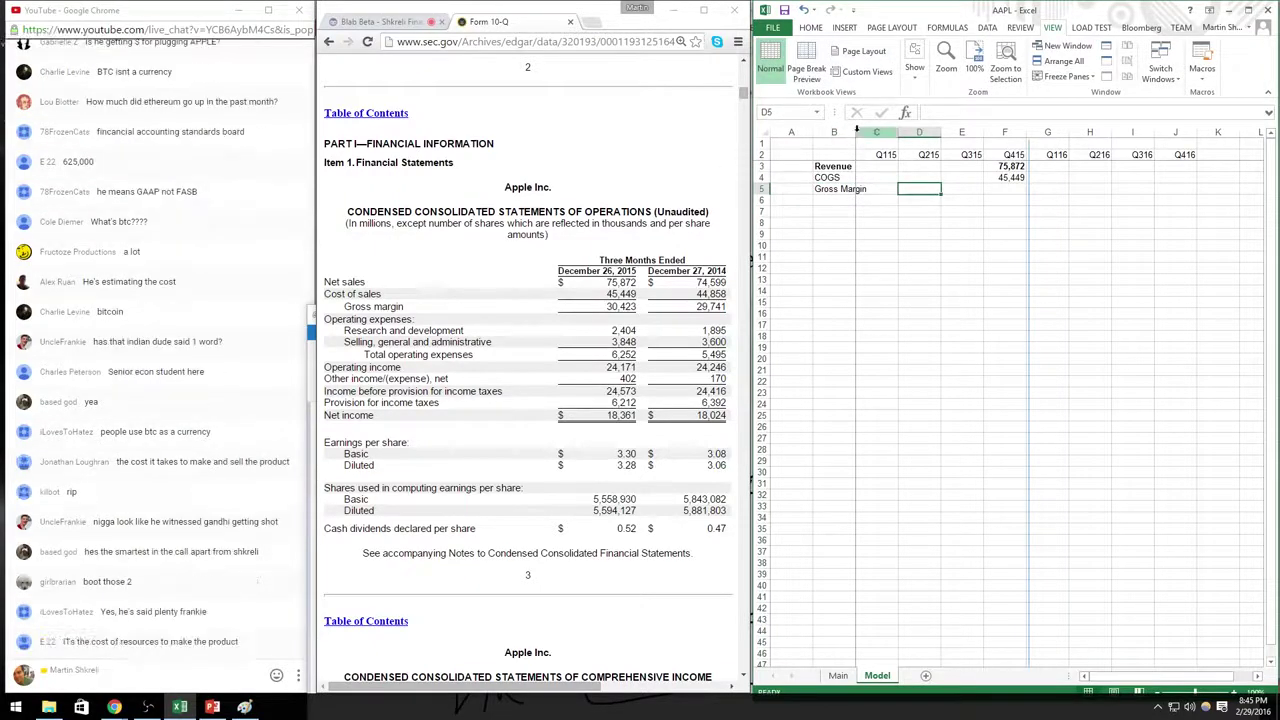
pyautogui.moveTo(855, 131); pyautogui.dragTo(869, 131)
# Step: Calculate the Q415 value in cell F5 as revenue minus COGS with the formula +F3-F4
pyautogui.scroll(5, 1063, 229)
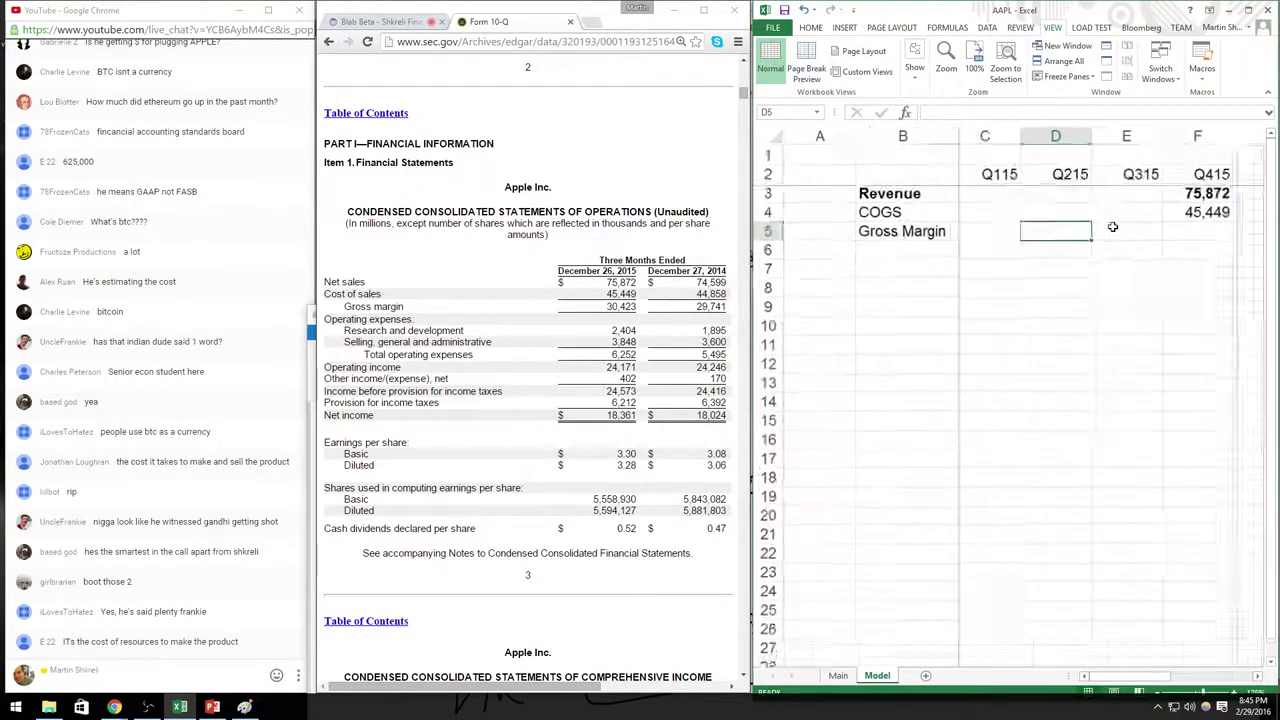
pyautogui.press('Right')
pyautogui.press('Right')
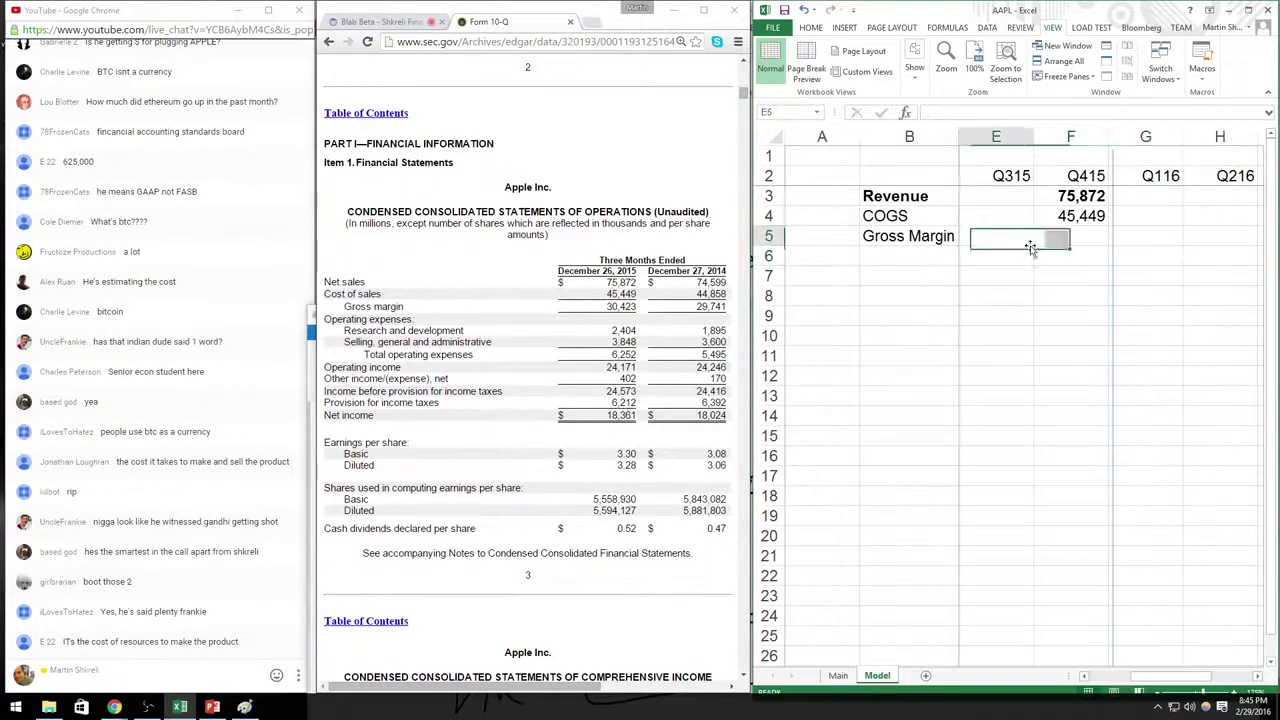
pyautogui.write('+')
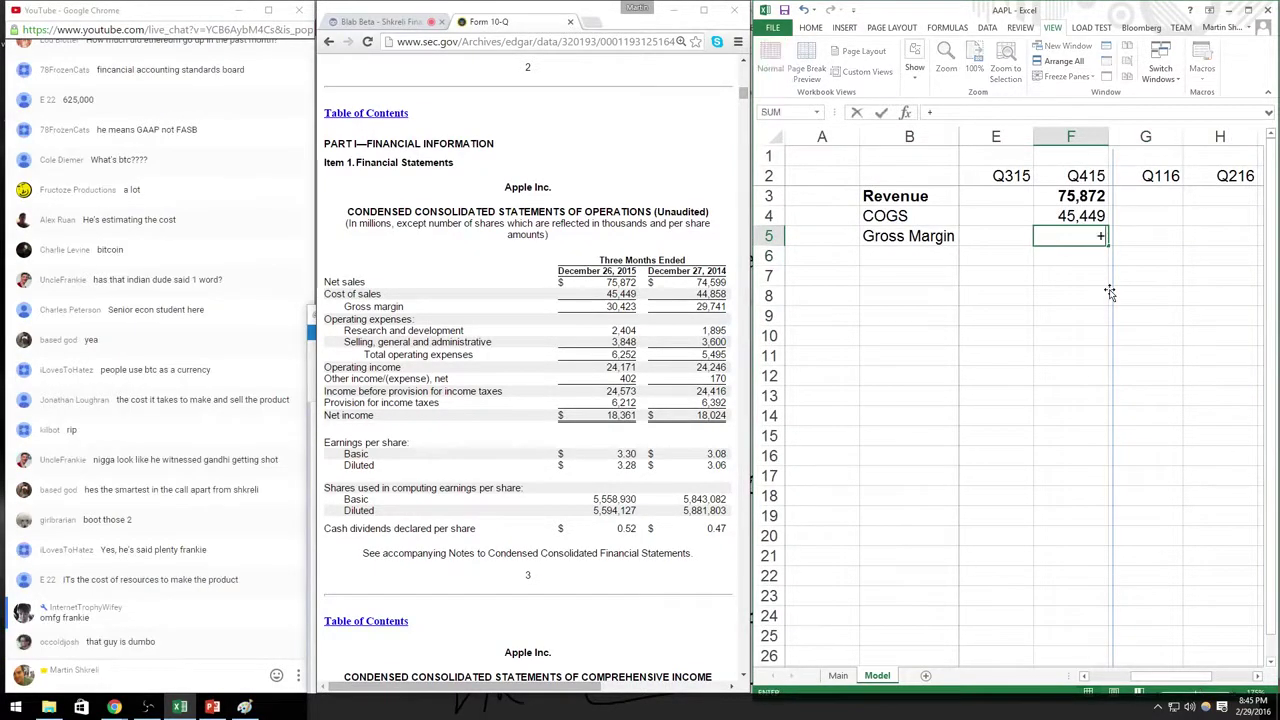
pyautogui.press('Up')
pyautogui.press('Up')
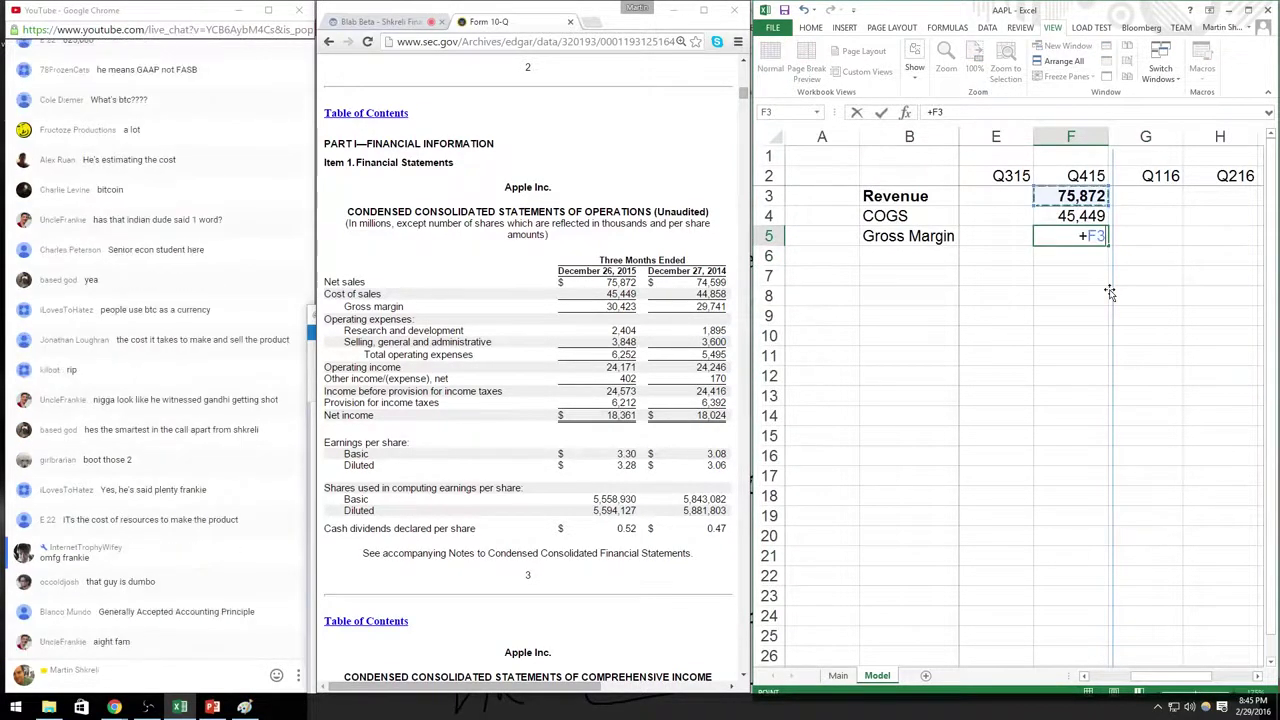
pyautogui.write('-')
pyautogui.press('Up')
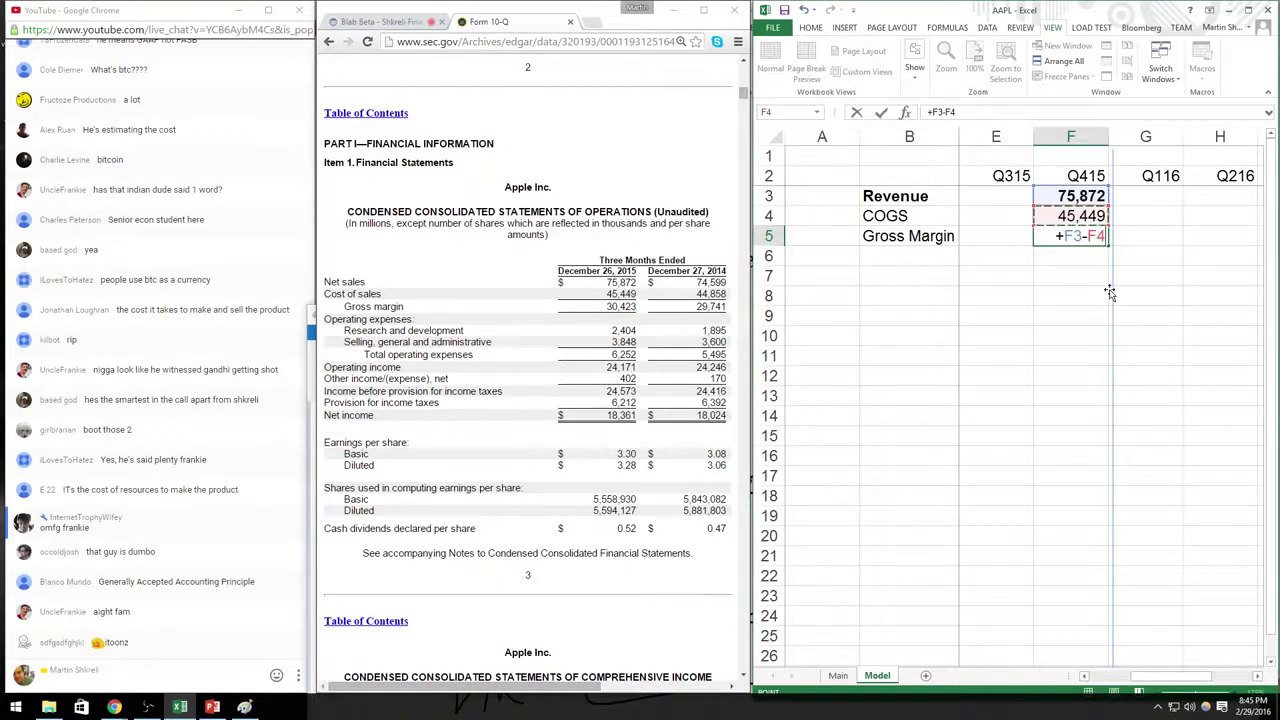
pyautogui.press('Return')
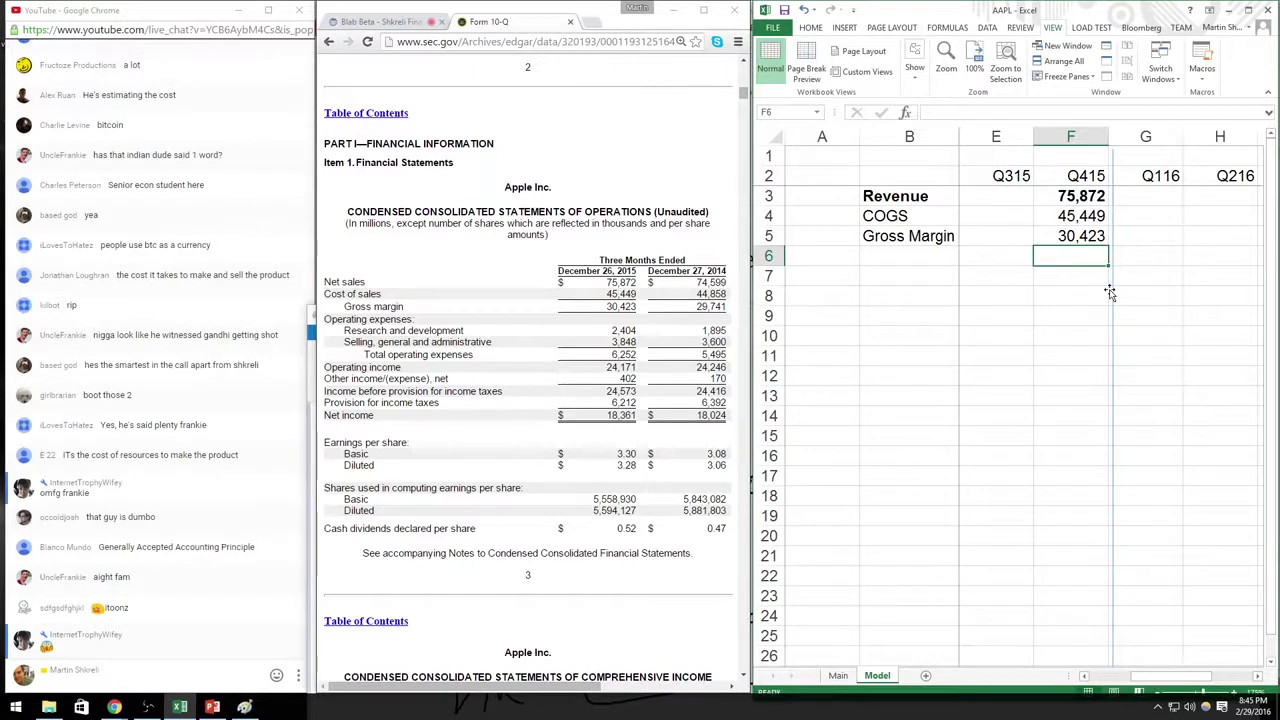
pyautogui.press('Up')
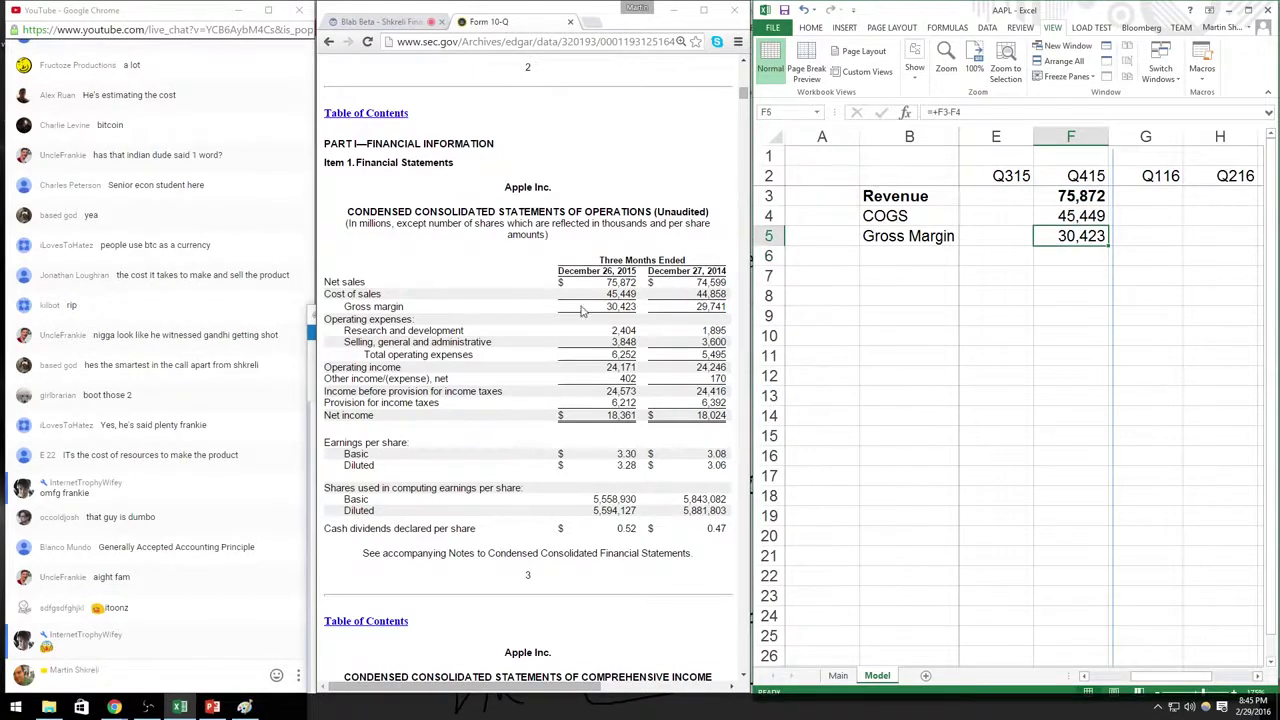
# Step: Bring up the Blab video call in Chrome beside the workbook and review the Q415 cells for COGS and gross margin
pyautogui.press('Up')
pyautogui.press('Up')
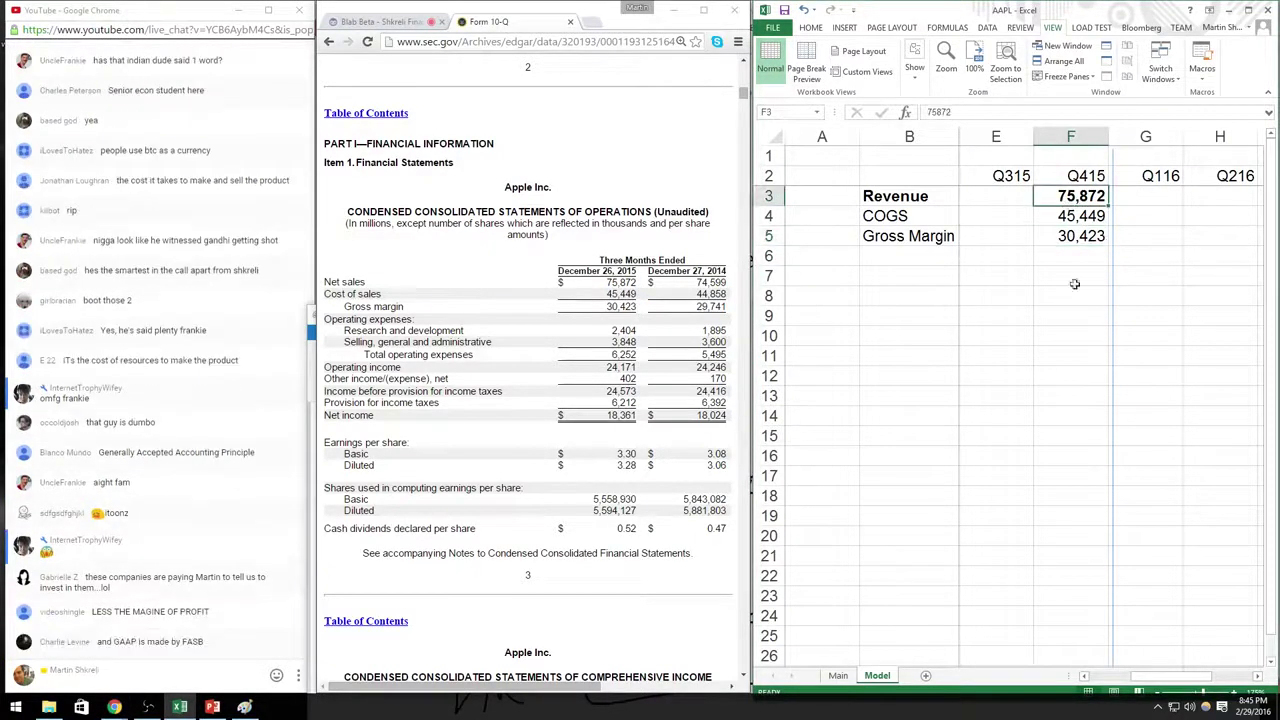
pyautogui.click(395, 21)
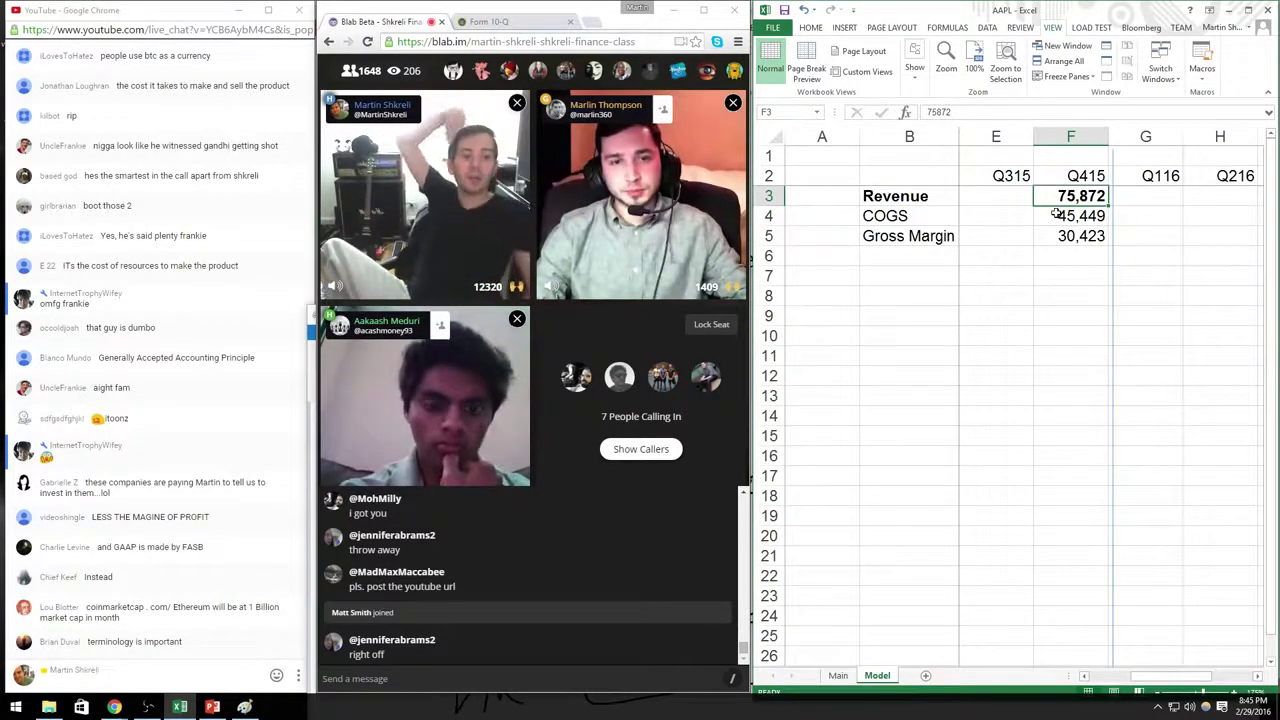
pyautogui.click(1062, 215)
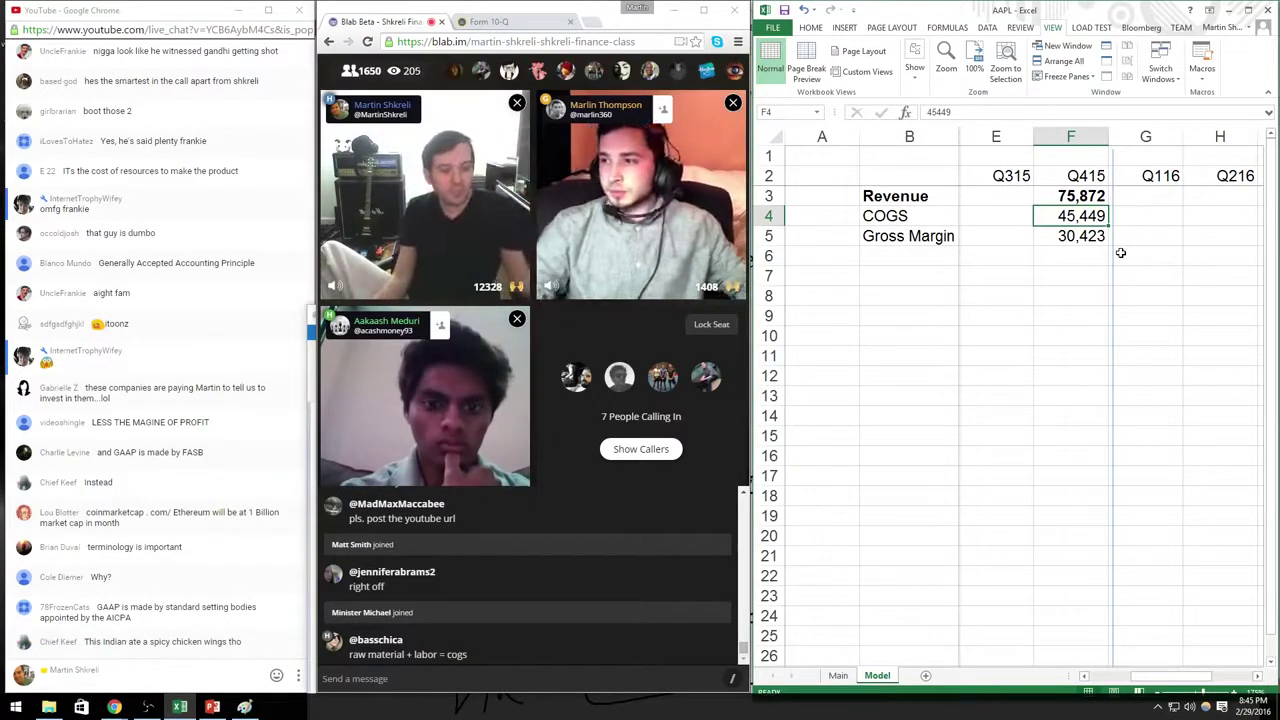
pyautogui.click(1071, 256)
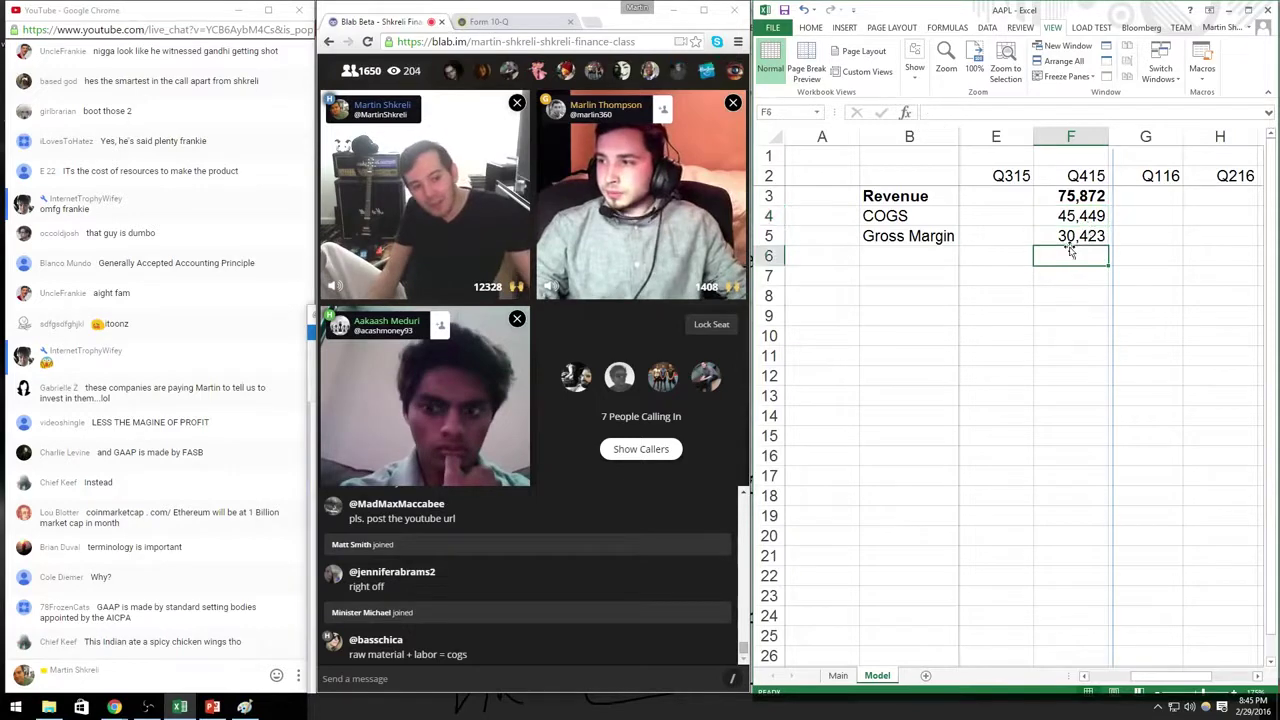
pyautogui.click(1087, 236)
# Step: Enter the label Gross Margin in cell B12 as a ratio line below the income statement rows
pyautogui.click(1071, 368)
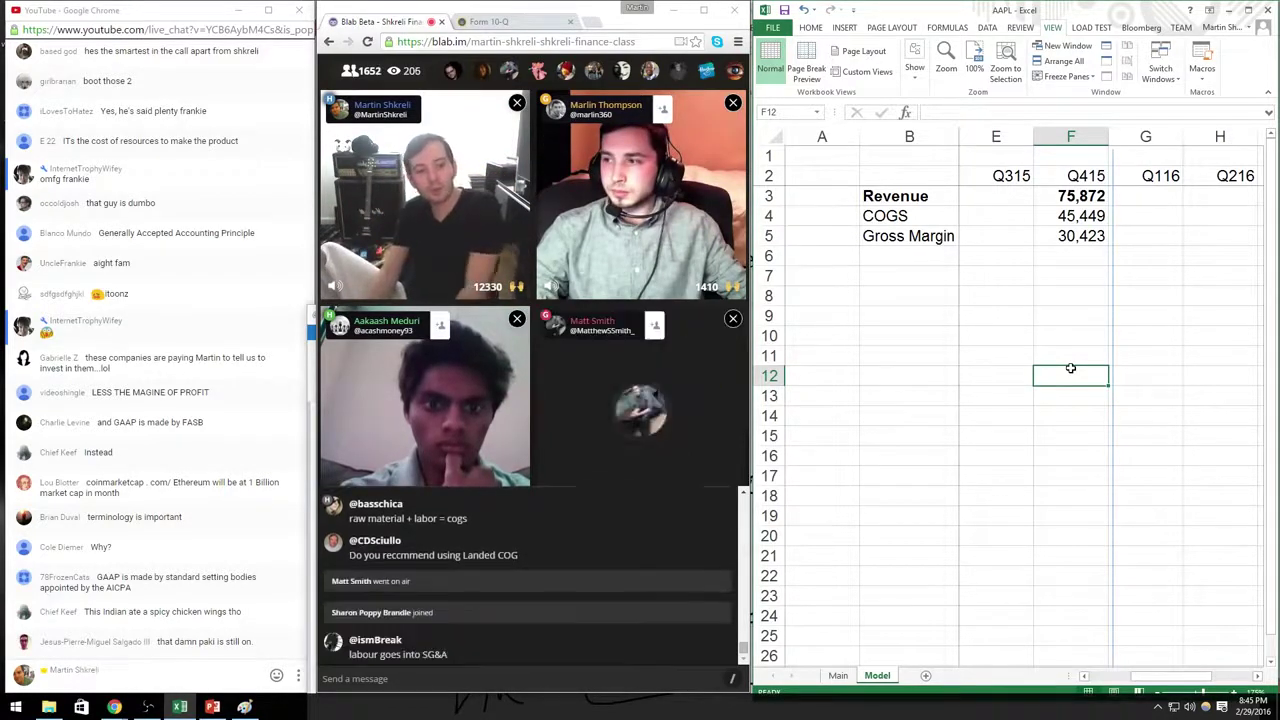
pyautogui.press('Left')
pyautogui.press('Left')
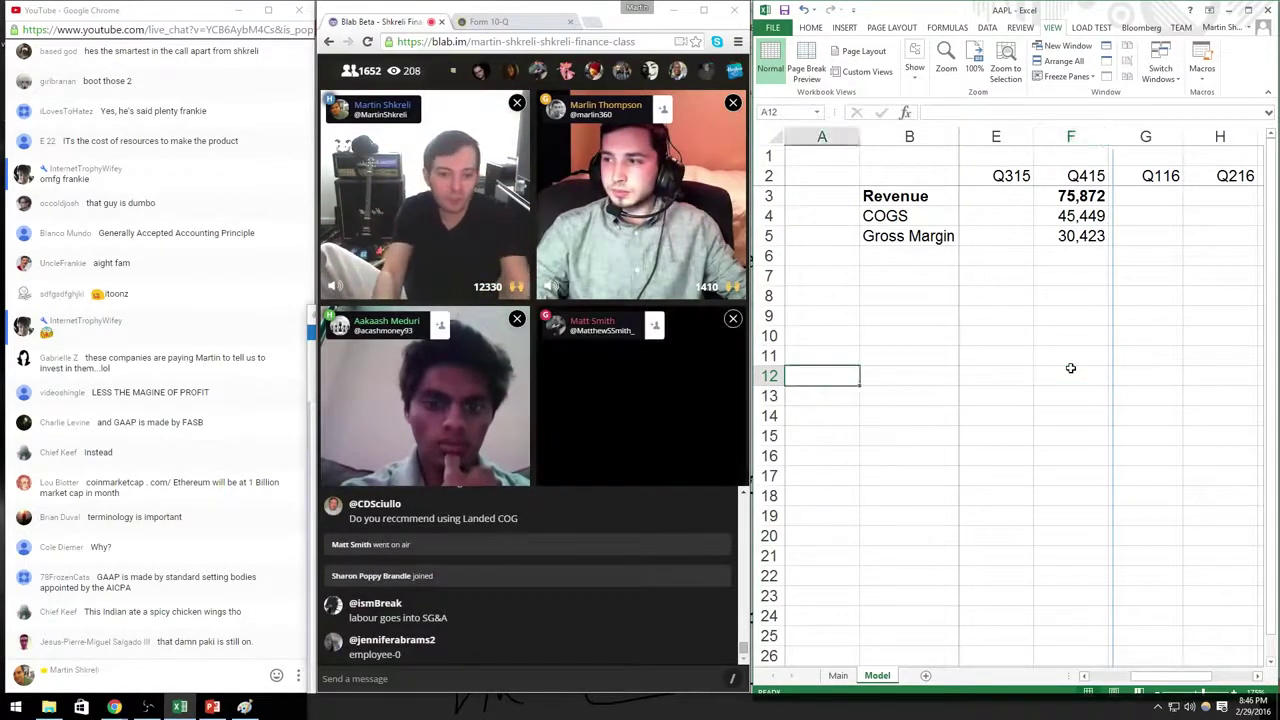
pyautogui.write('Gross Profit')
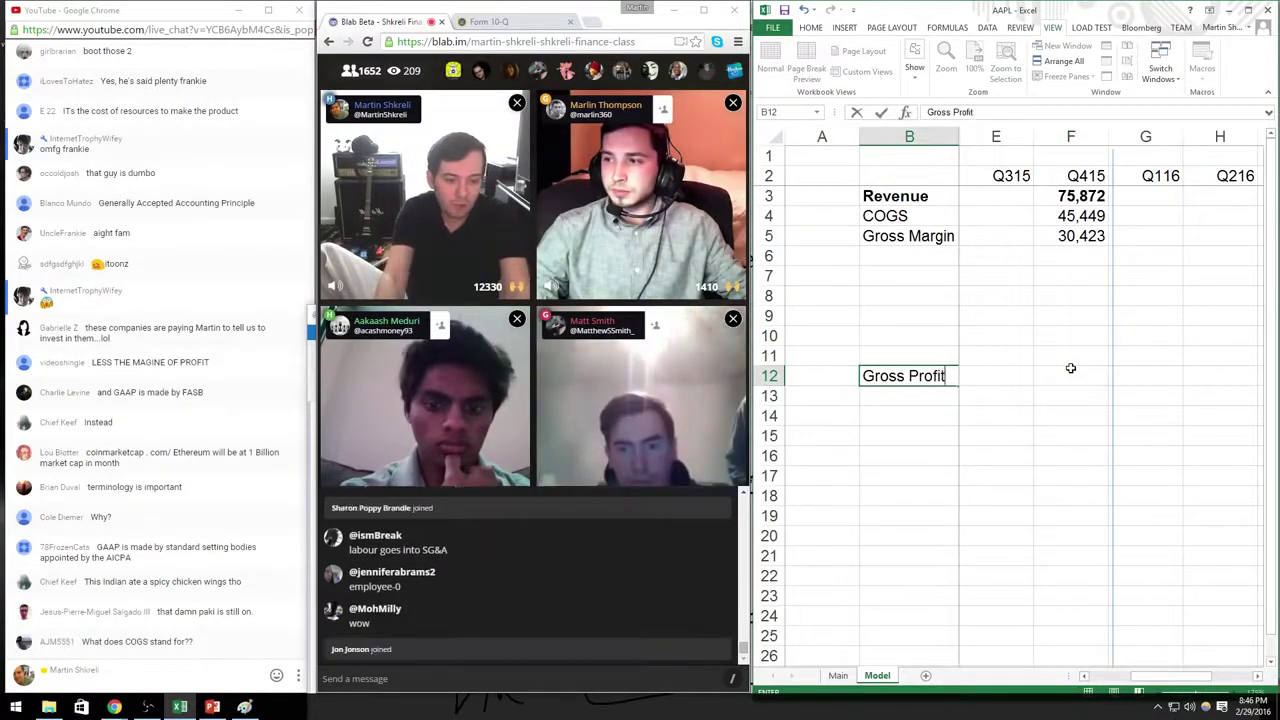
pyautogui.press('Escape')
pyautogui.write('Gross ')
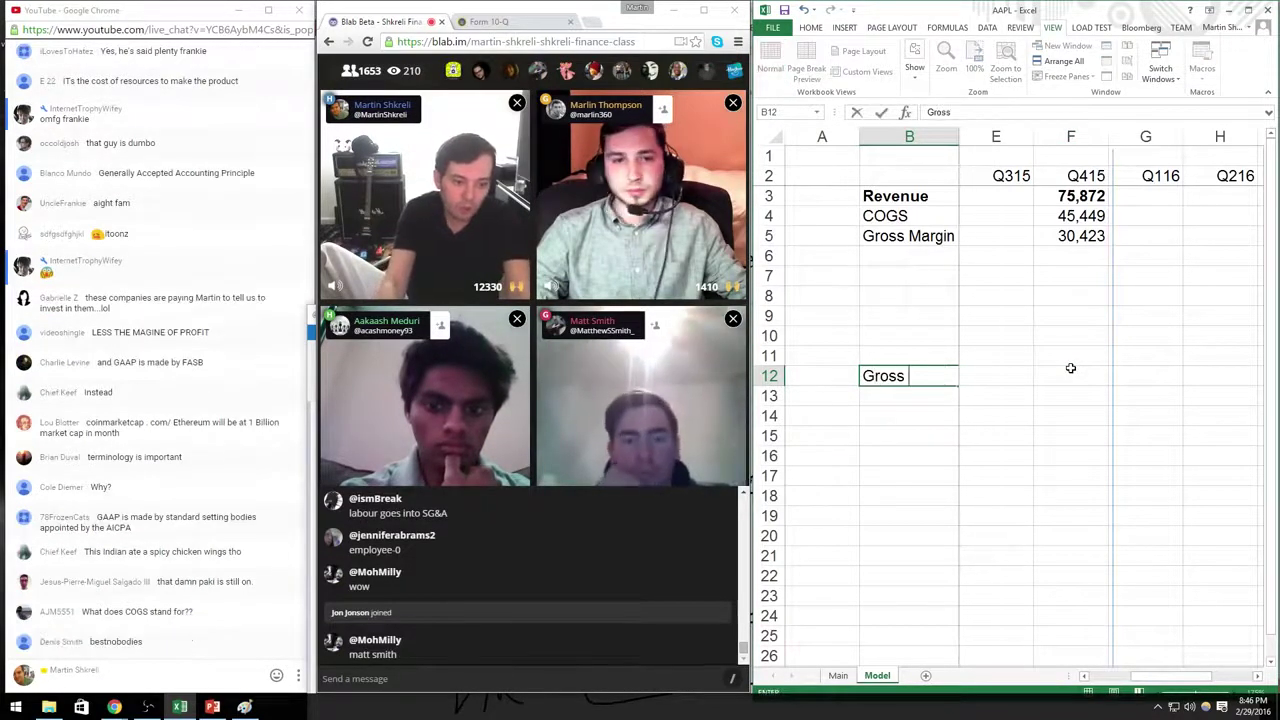
pyautogui.write('Margin %')
pyautogui.press('BackSpace')
pyautogui.press('BackSpace')
pyautogui.press('Return')
# Step: Change the label in cell B5 to Gross Profit
pyautogui.press('Up')
pyautogui.press('Up')
pyautogui.press('Up')
pyautogui.press('Up')
pyautogui.press('Up')
pyautogui.press('Up')
pyautogui.press('Up')
pyautogui.press('Up')
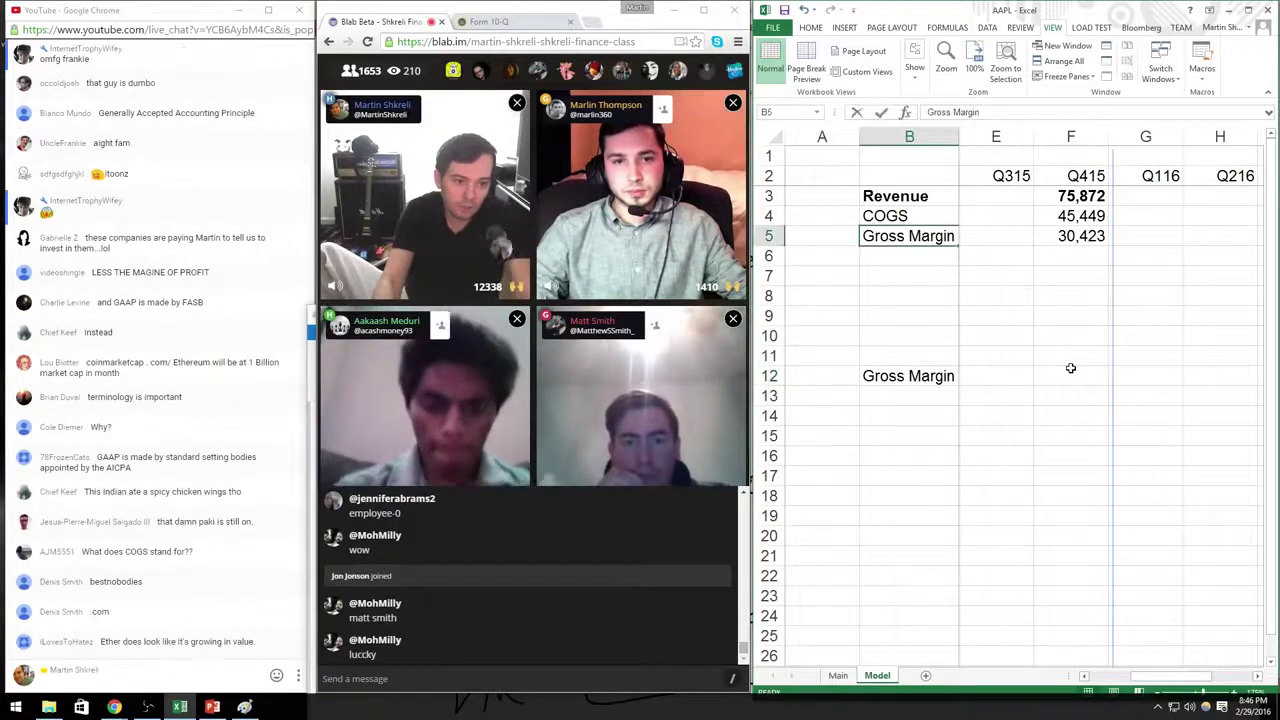
pyautogui.write('Gross Profit')
pyautogui.press('Tab')
pyautogui.press('Tab')
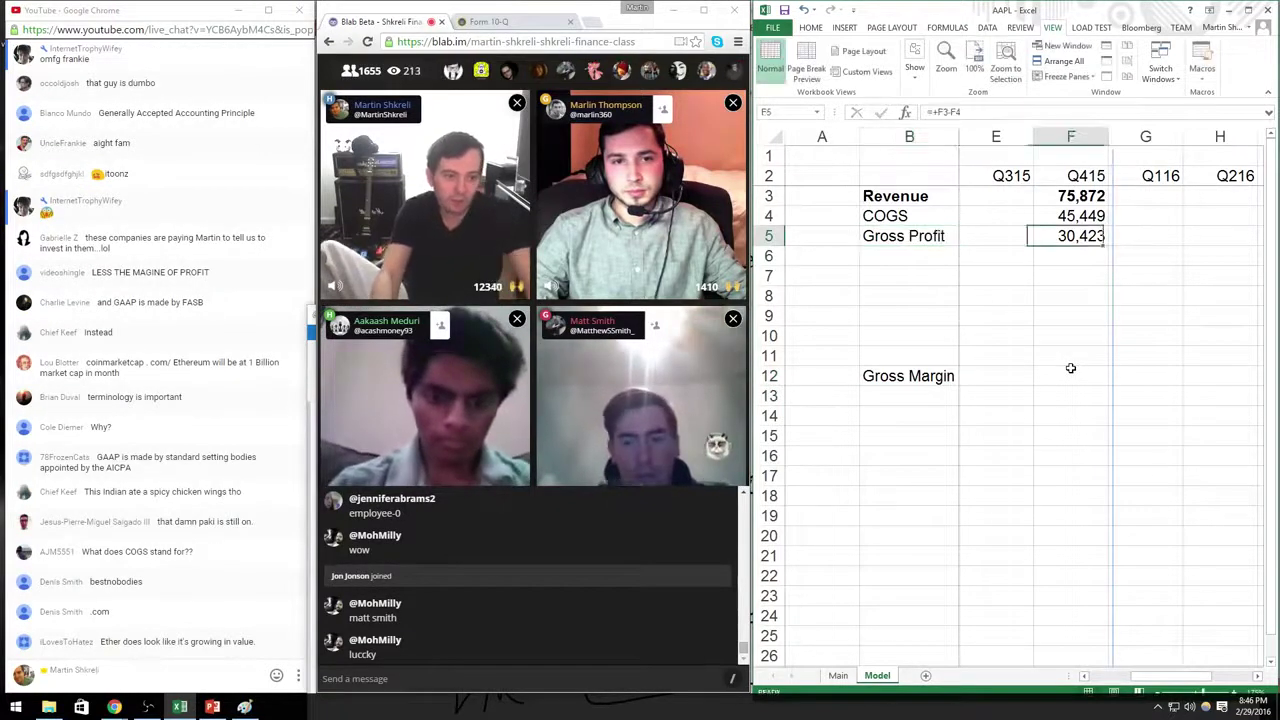
# Step: Calculate the Q415 gross margin in cell F12 with the formula =F5/F3 and format it as a whole percentage
pyautogui.press('Down')
pyautogui.press('Down')
pyautogui.click(1070, 368)
pyautogui.write('=')
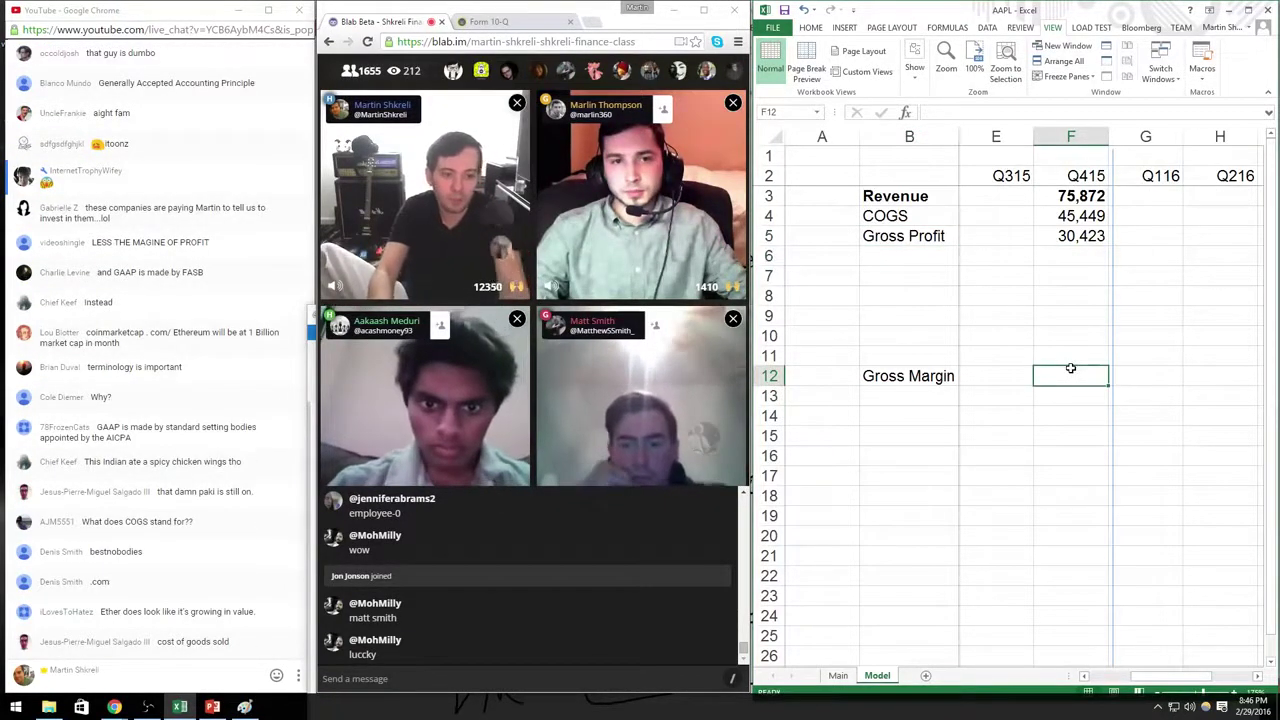
pyautogui.press('Up')
pyautogui.press('Up')
pyautogui.press('Up')
pyautogui.press('Up')
pyautogui.press('Up')
pyautogui.press('Up')
pyautogui.press('Up')
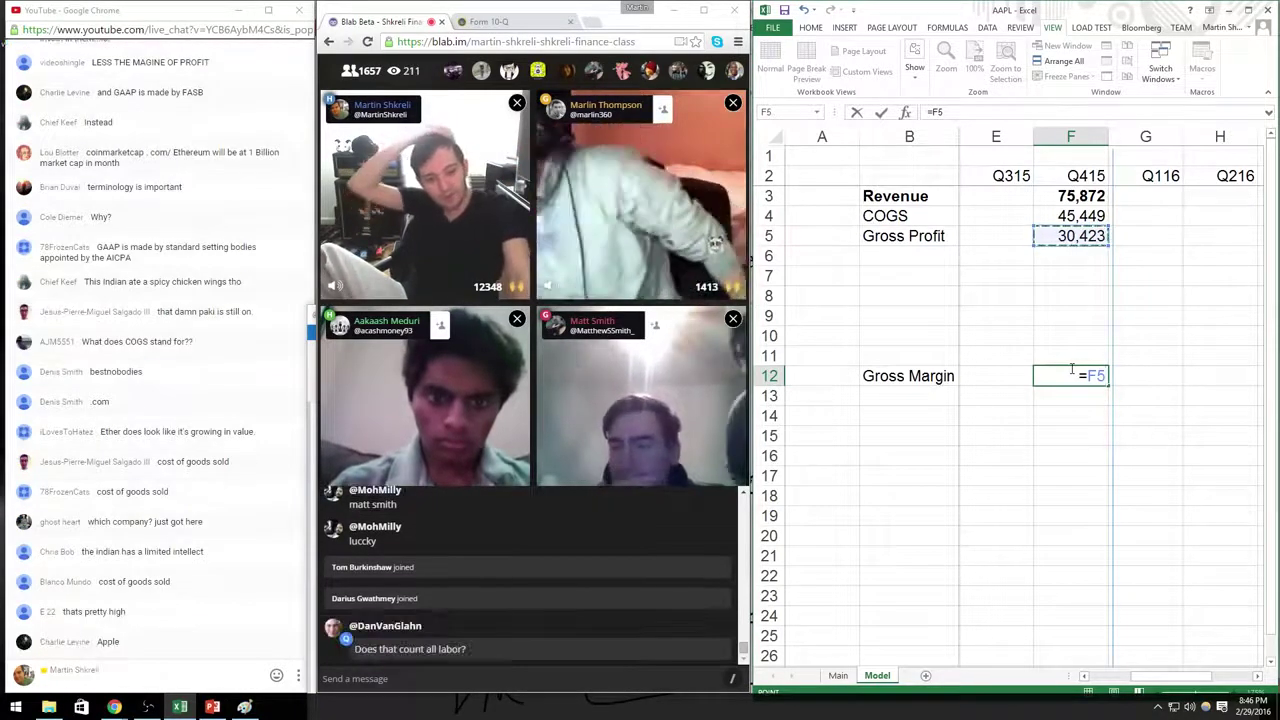
pyautogui.write('/')
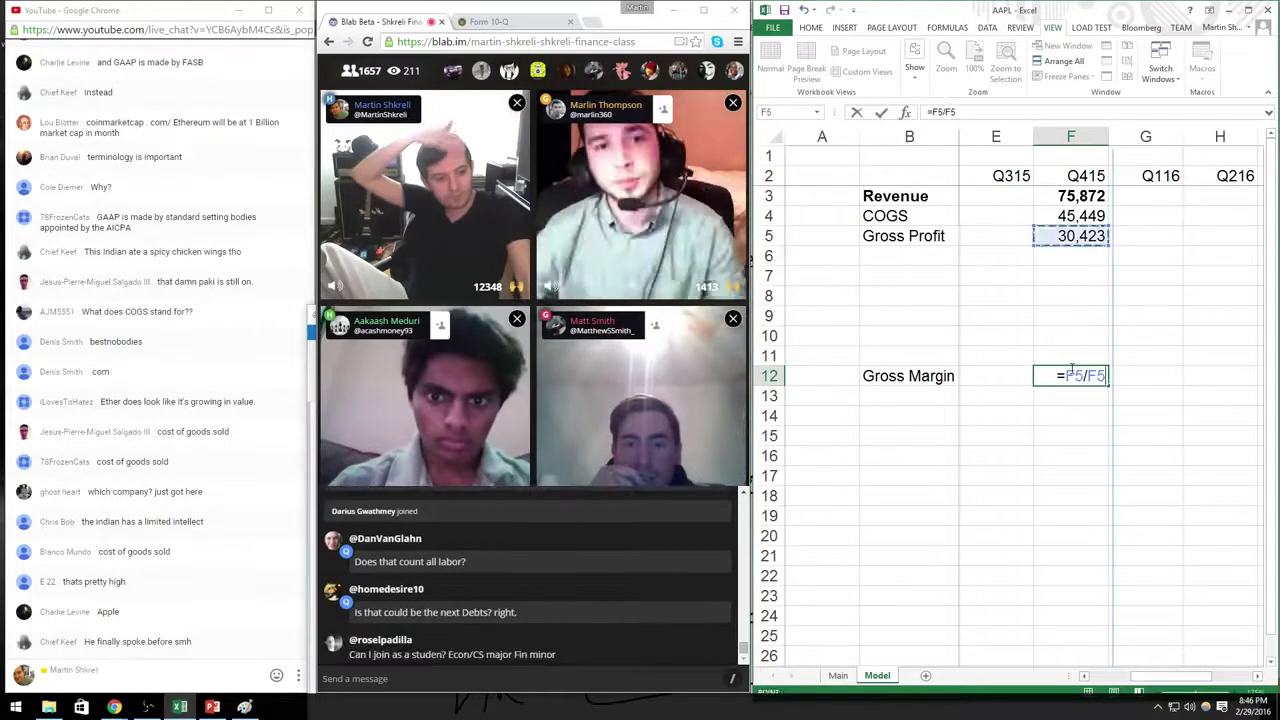
pyautogui.write('F3')
pyautogui.press('Return')
pyautogui.click(1070, 370)
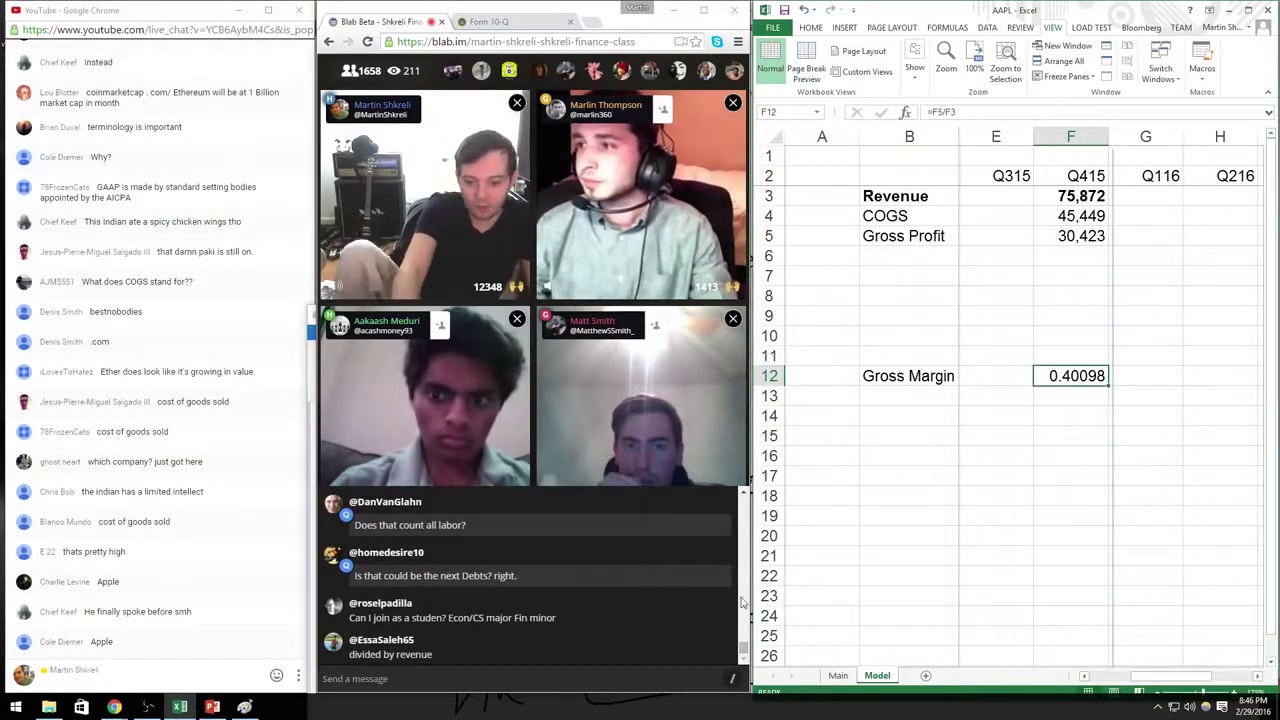
pyautogui.hotkey('ctrl', 'shift', '5')
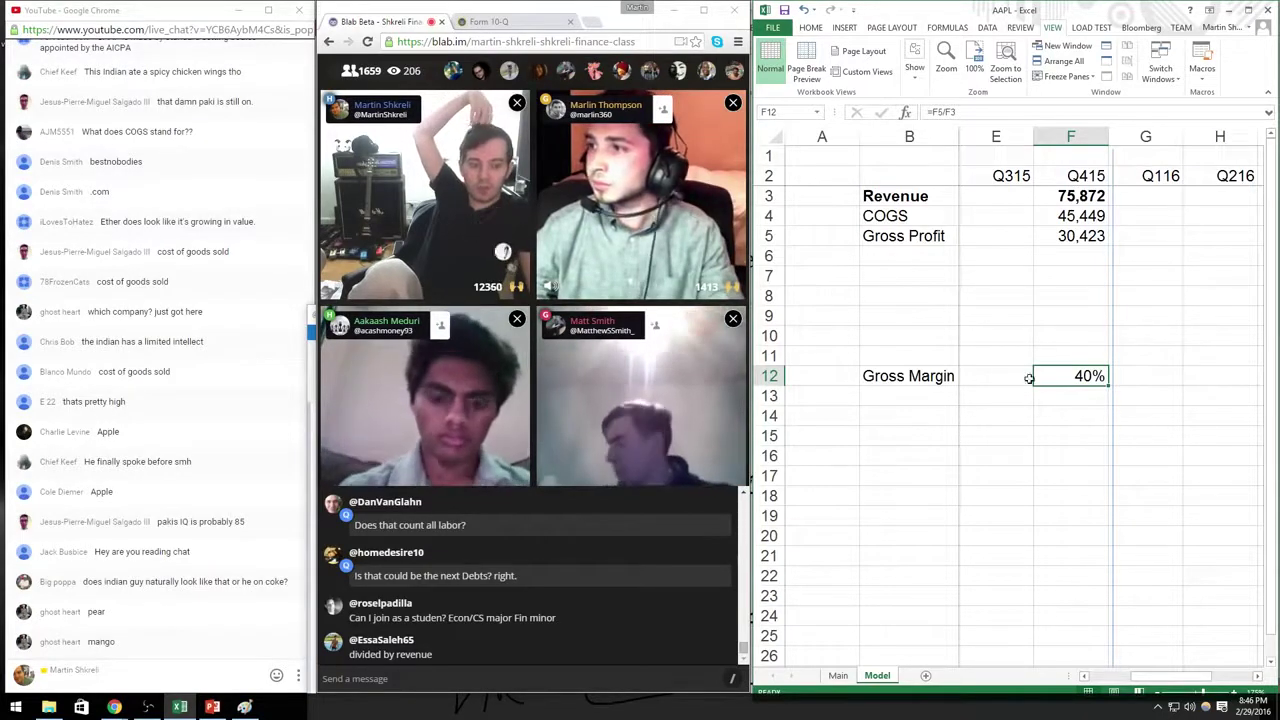
# Step: Review the Gross Profit label and the Q415 gross margin formula, and show the newest messages in the Blab chat
pyautogui.moveTo(905, 376); pyautogui.dragTo(910, 236)
pyautogui.click(910, 236)
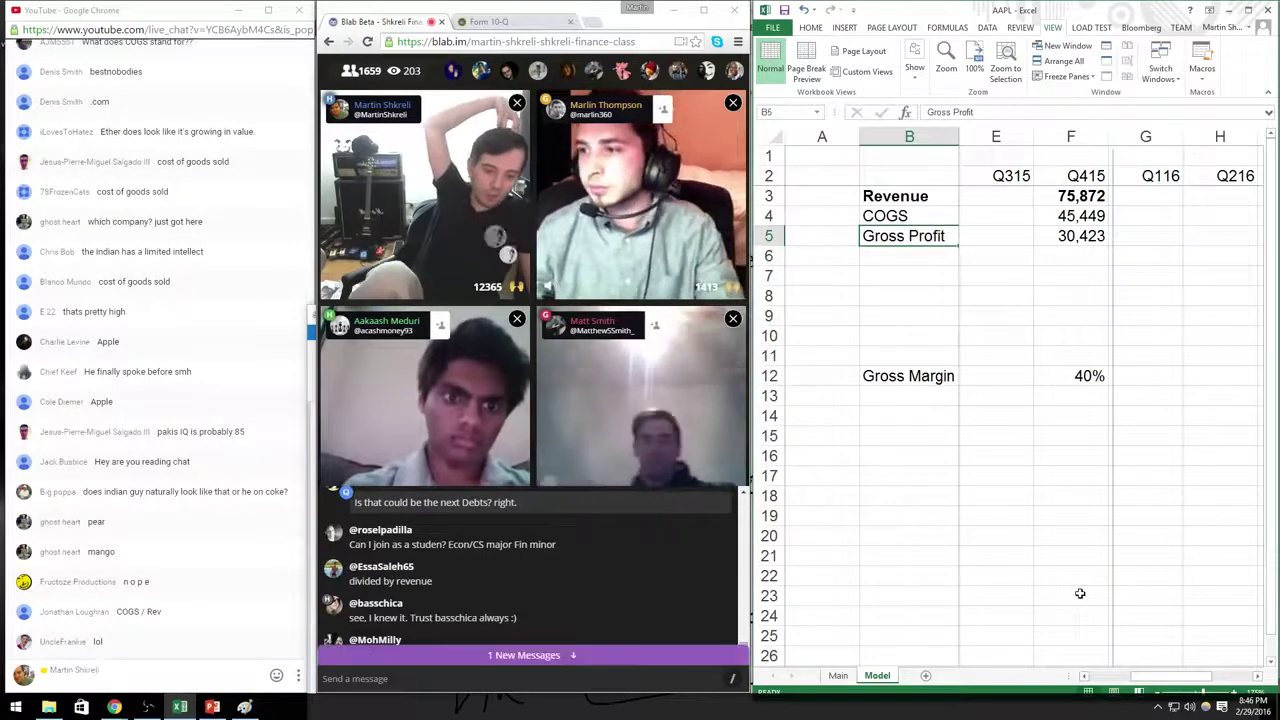
pyautogui.click(1075, 377)
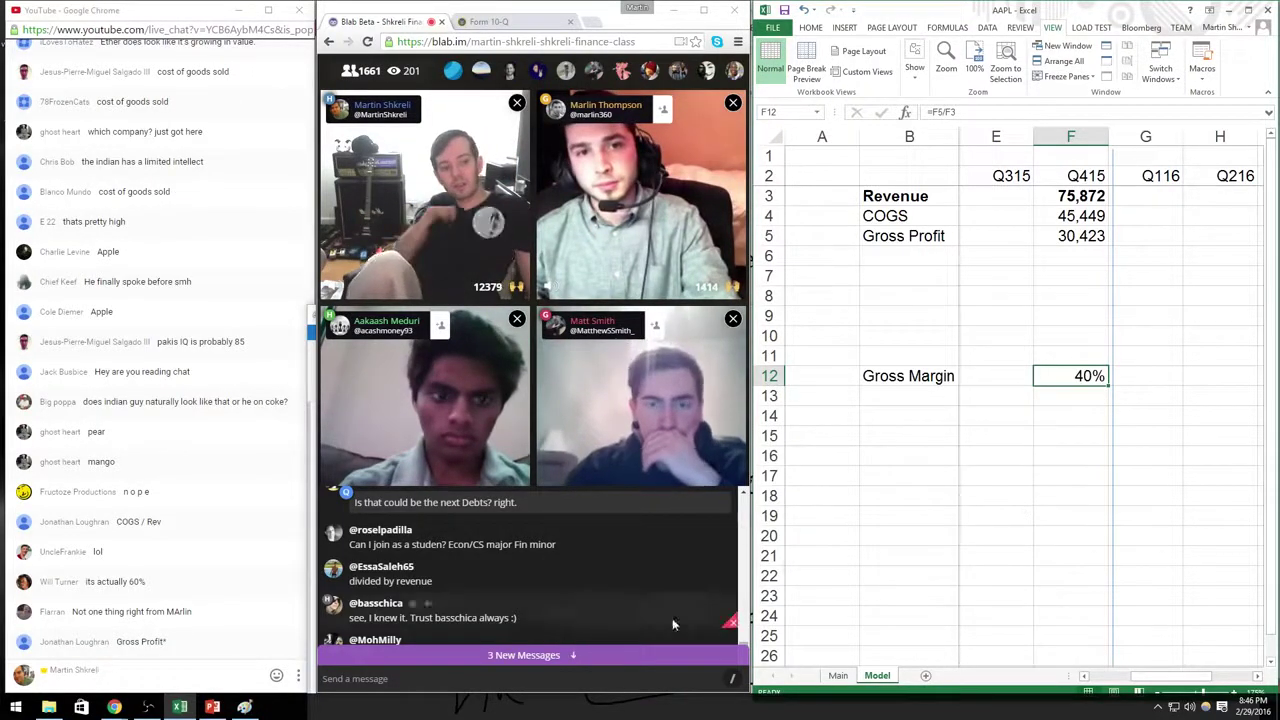
pyautogui.click(636, 658)
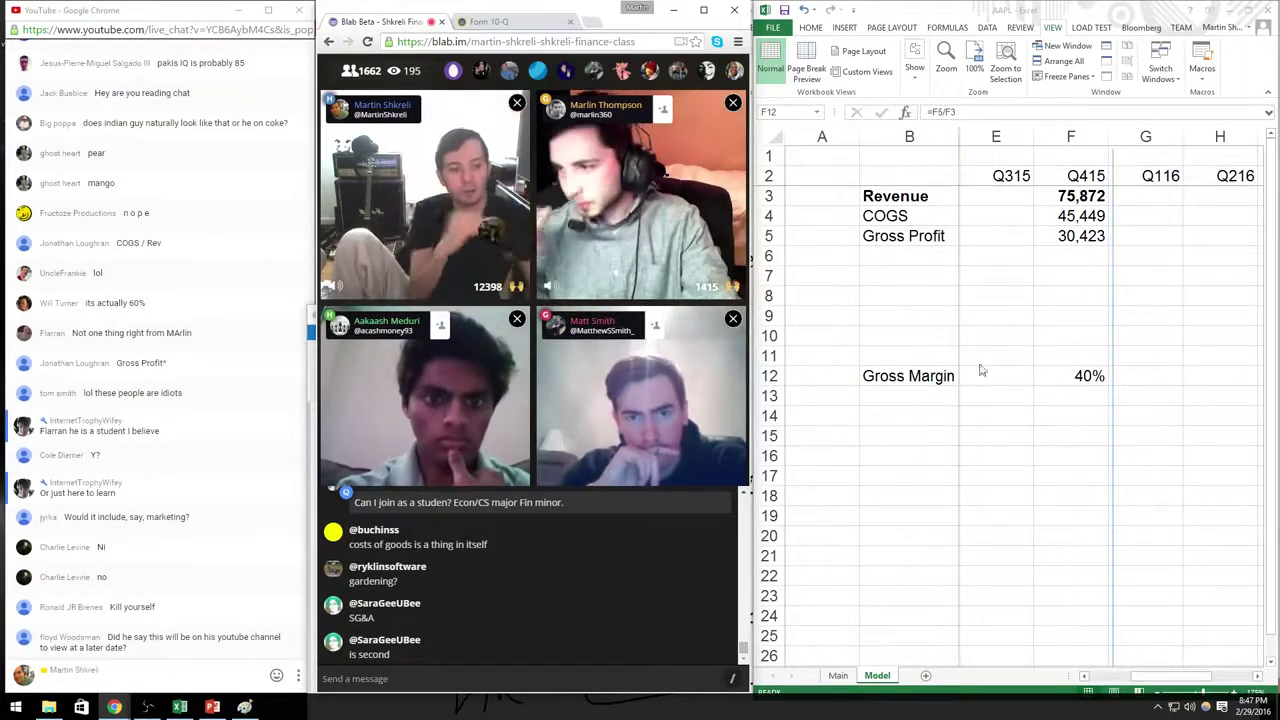
# Step: Enter the heading INCOME STATEMENT in cell B2 above the Revenue label
pyautogui.click(934, 260)
pyautogui.click(938, 262)
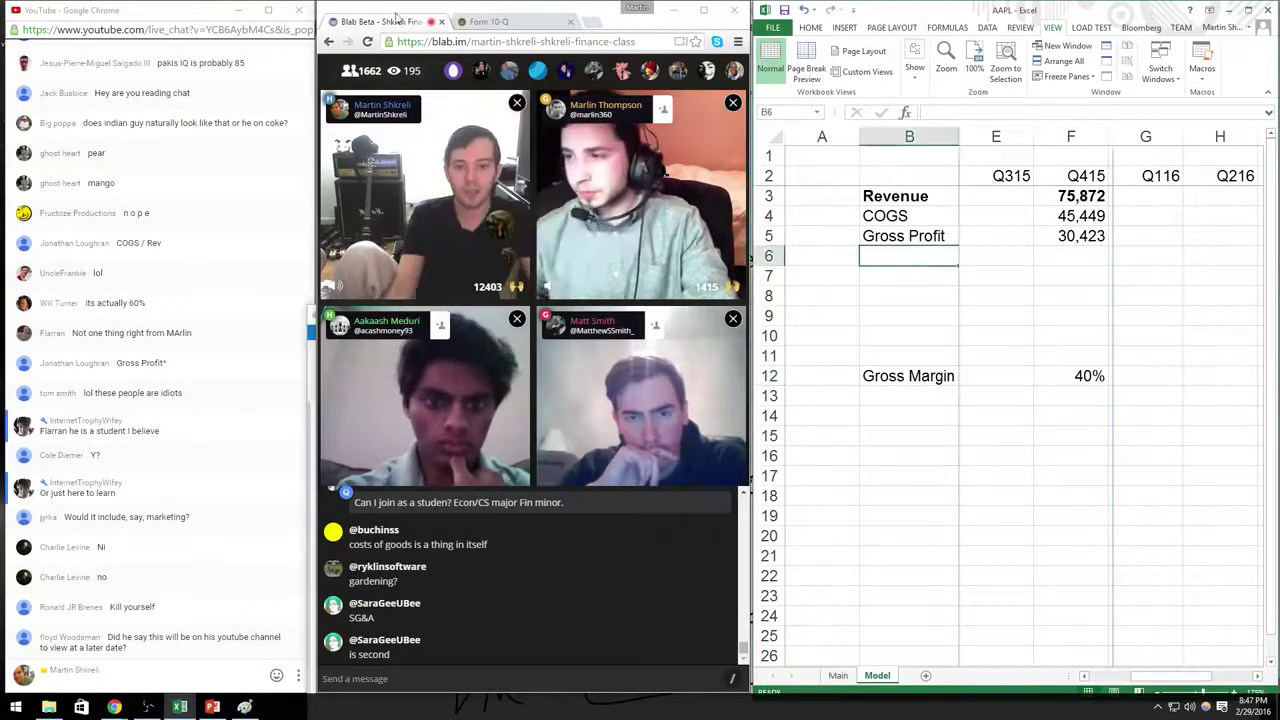
pyautogui.press('Up')
pyautogui.press('Up')
pyautogui.press('Up')
pyautogui.press('Up')
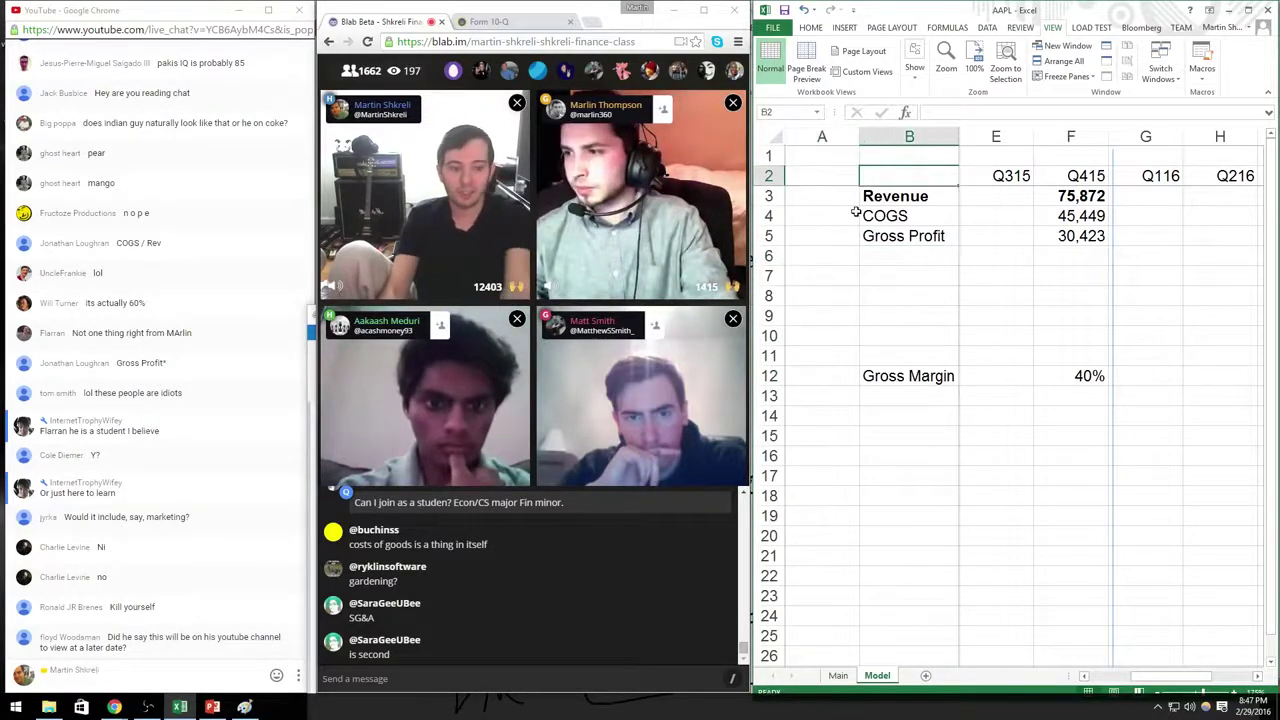
pyautogui.write('INCOME STATEMENT')
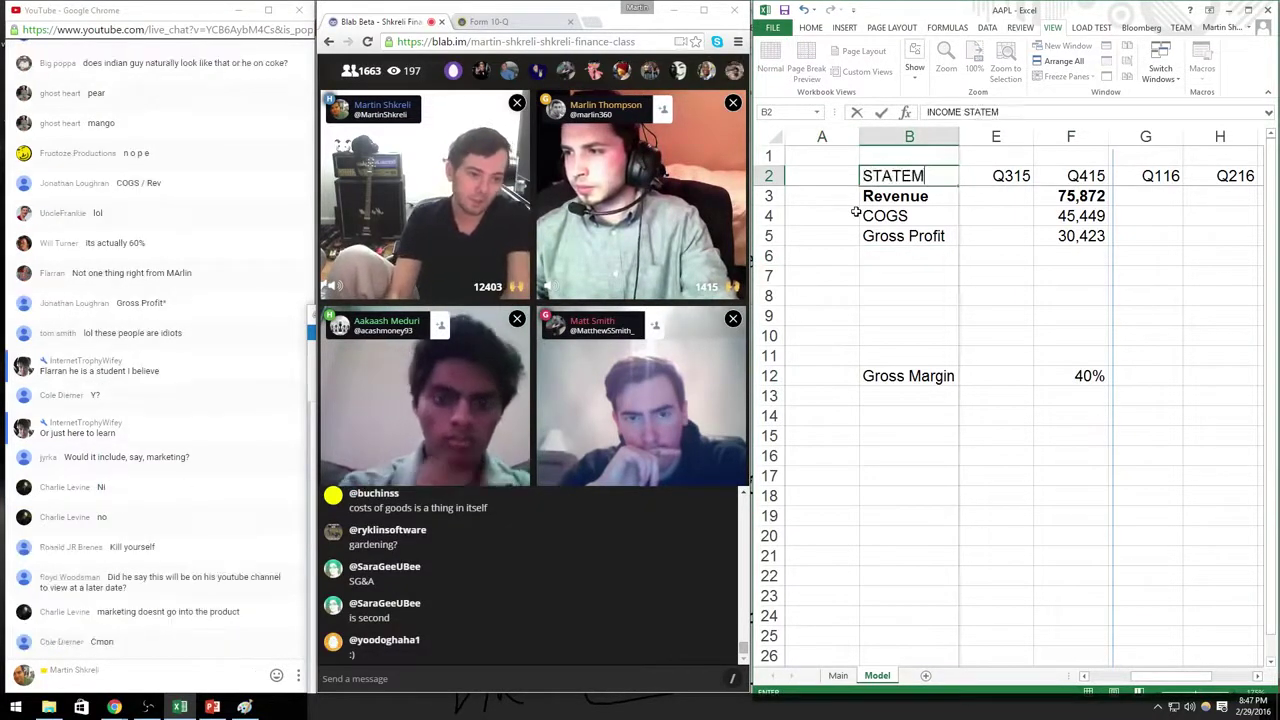
pyautogui.press('Return')
pyautogui.press('Left')
# Step: Add an R&D line in row 6, with the label in B6 and the Q415 amount 2404 from the Form 10-Q in F6
pyautogui.click(909, 252)
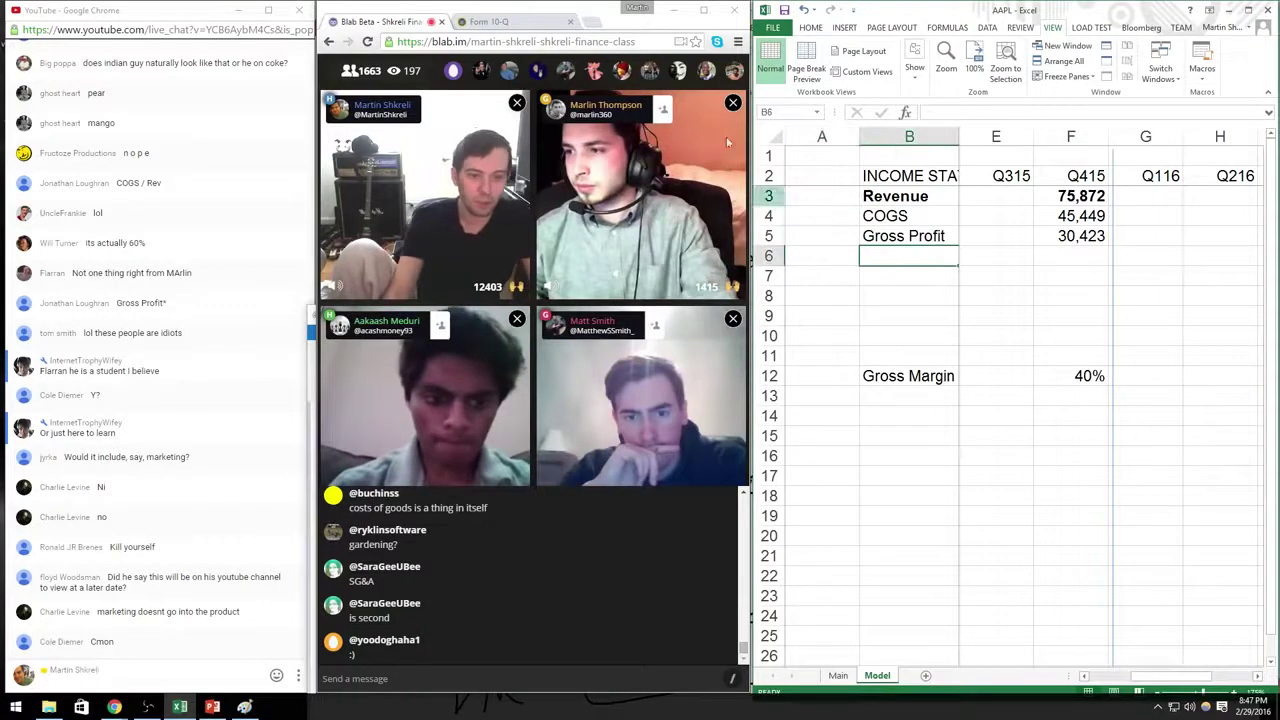
pyautogui.click(491, 21)
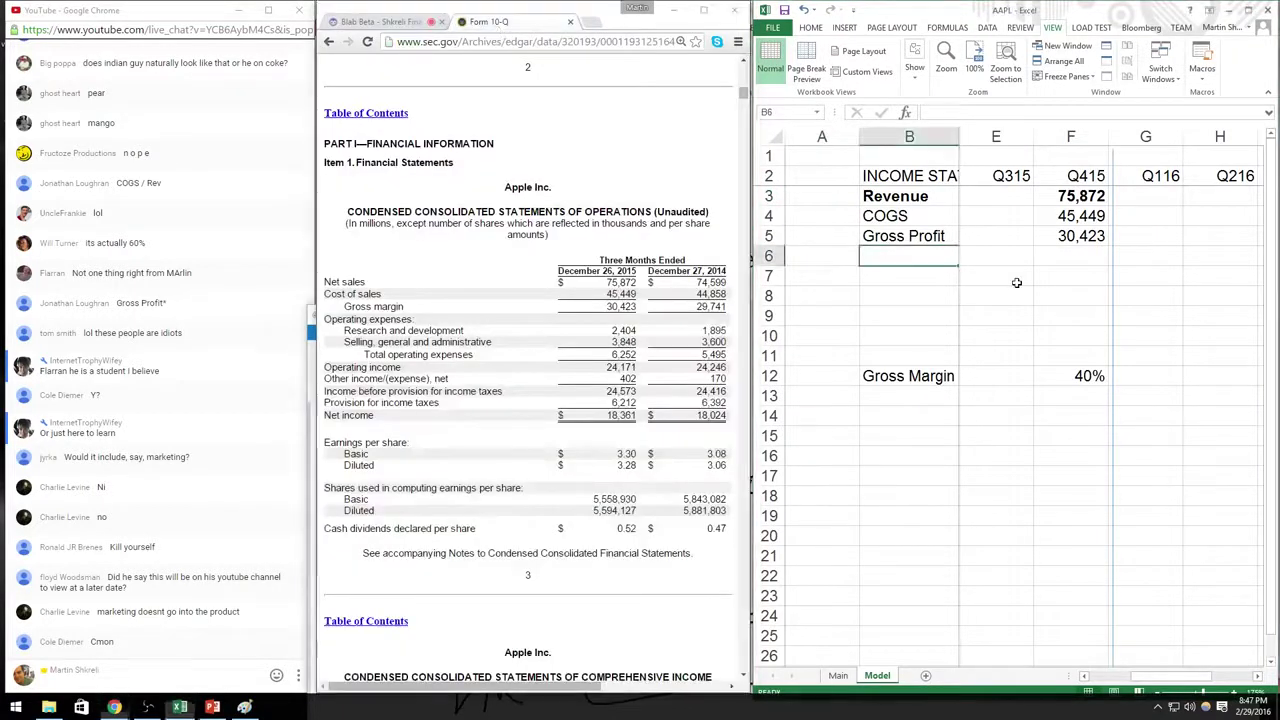
pyautogui.click(910, 272)
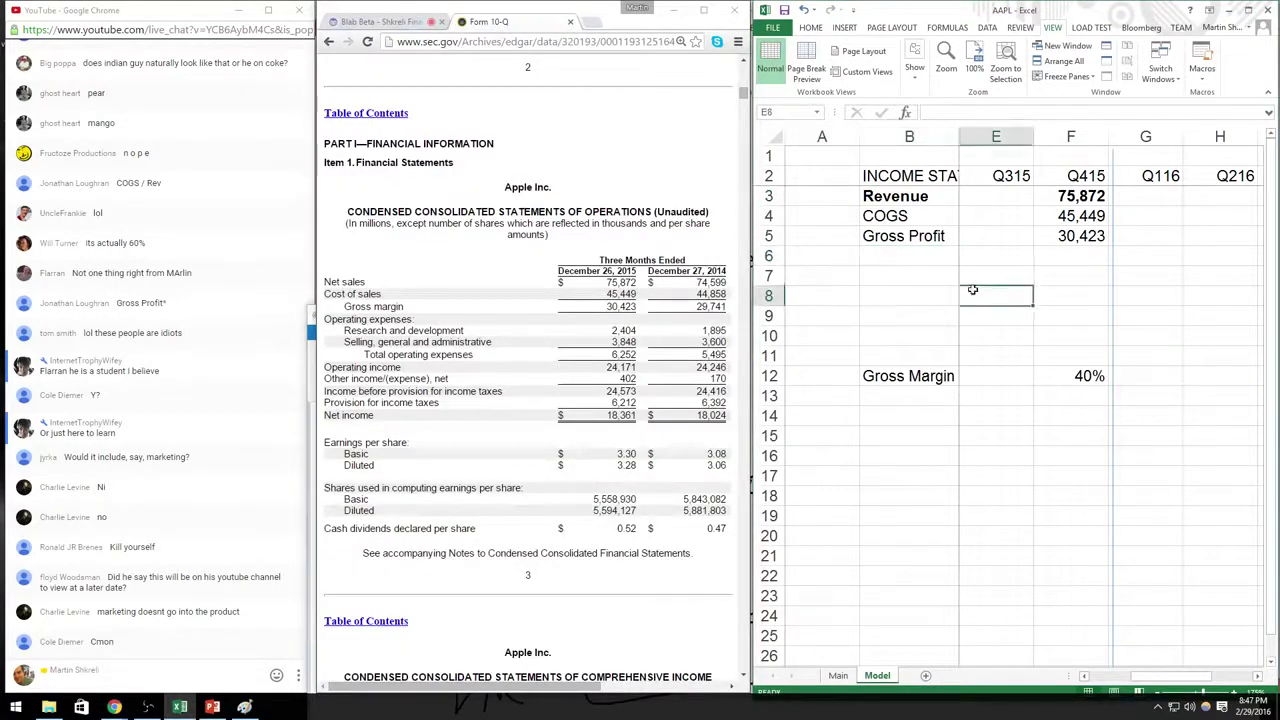
pyautogui.click(908, 257)
pyautogui.write('R&D')
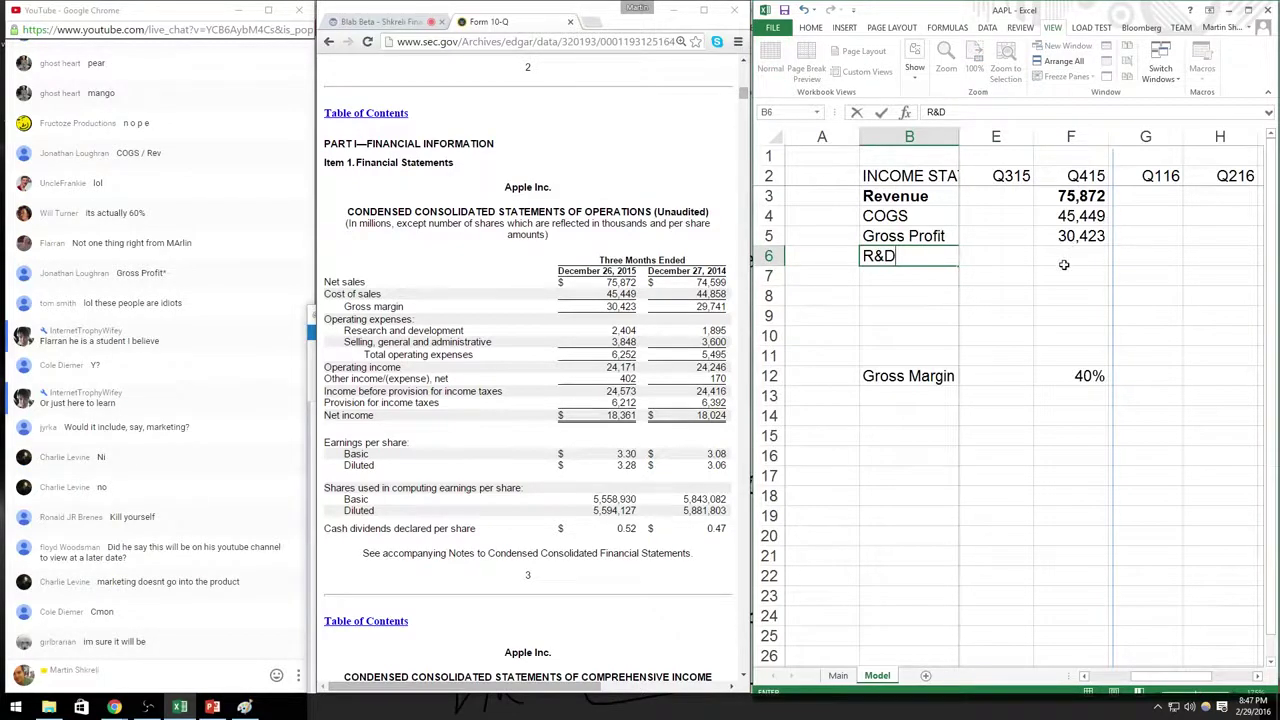
pyautogui.click(1064, 264)
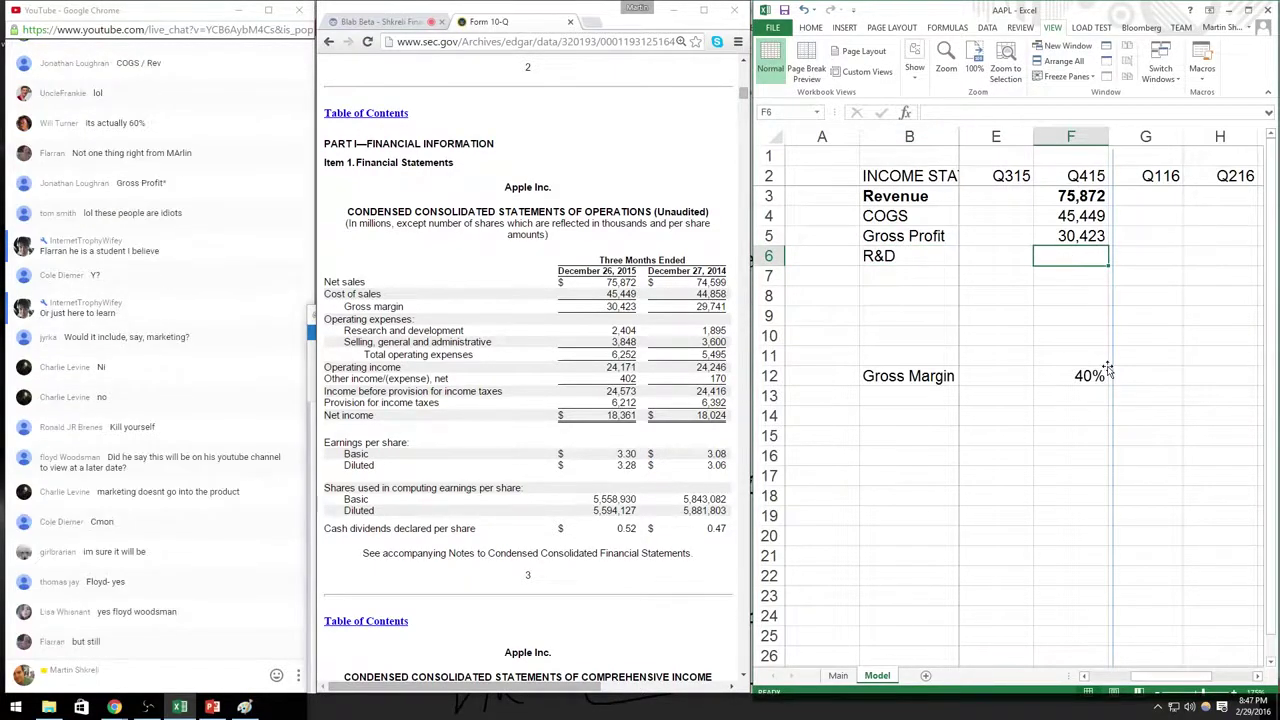
pyautogui.write('2404')
pyautogui.press('Return')
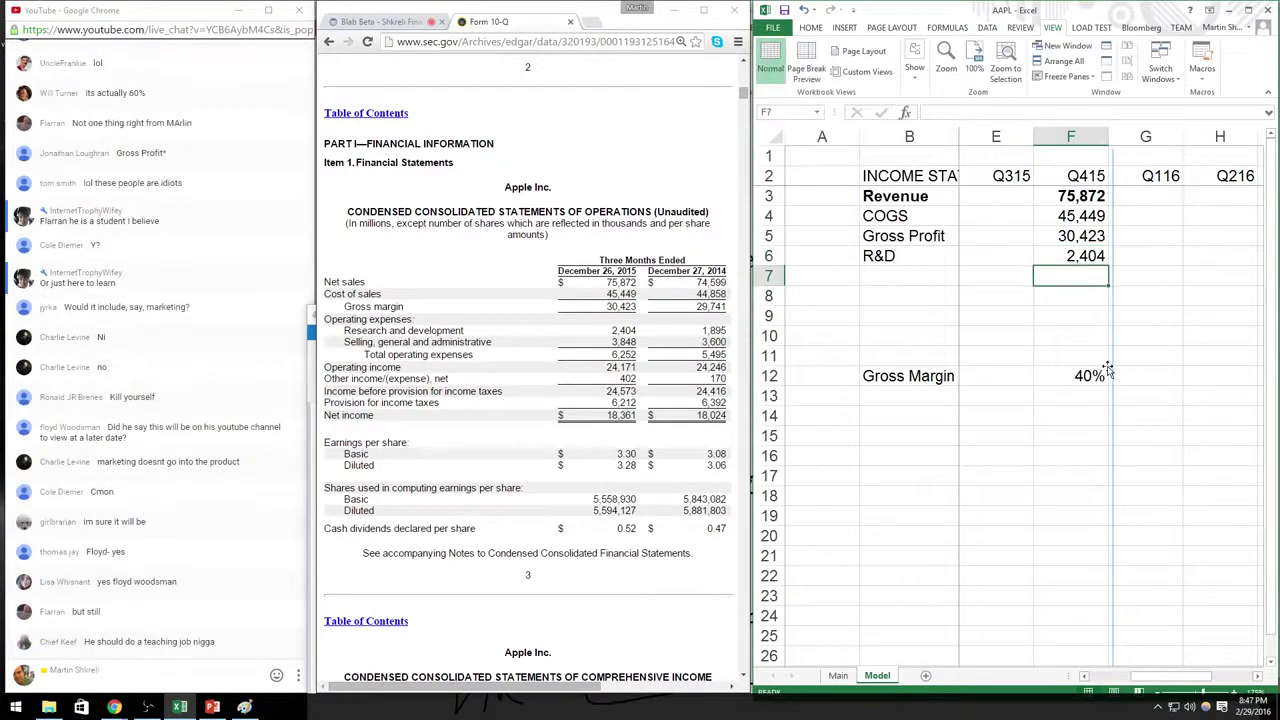
pyautogui.press('Up')
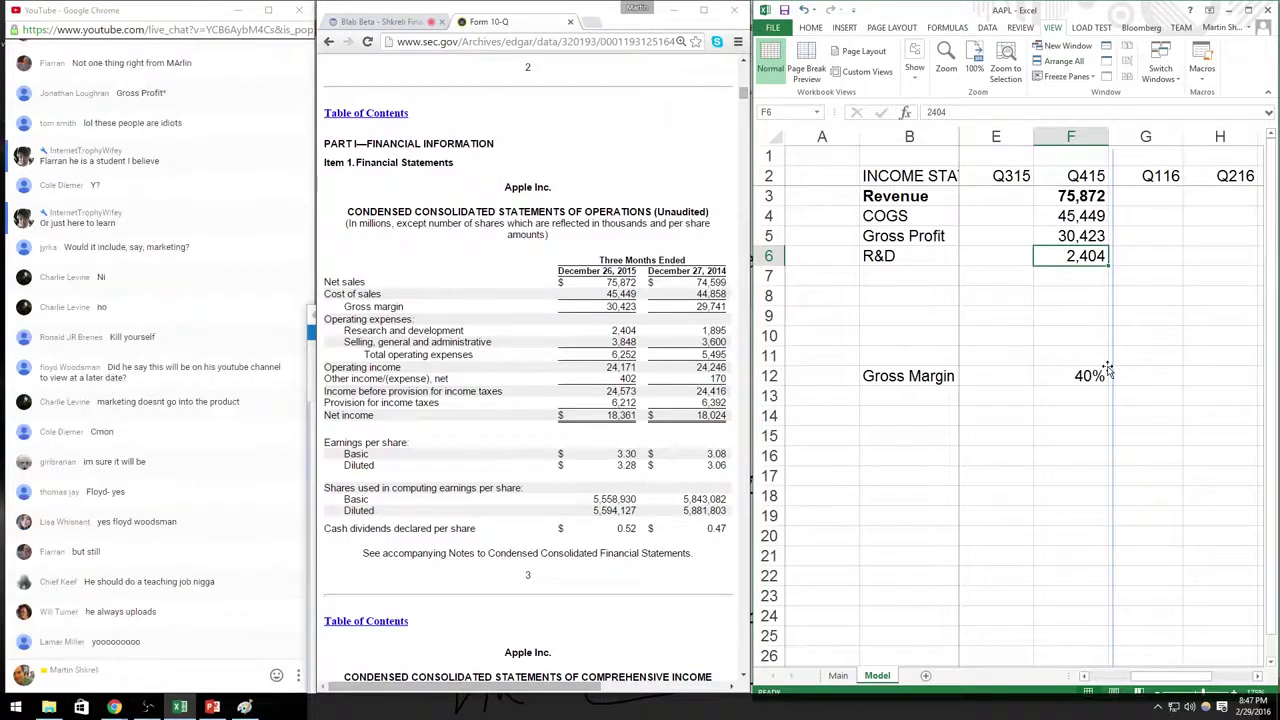
pyautogui.press('Up')
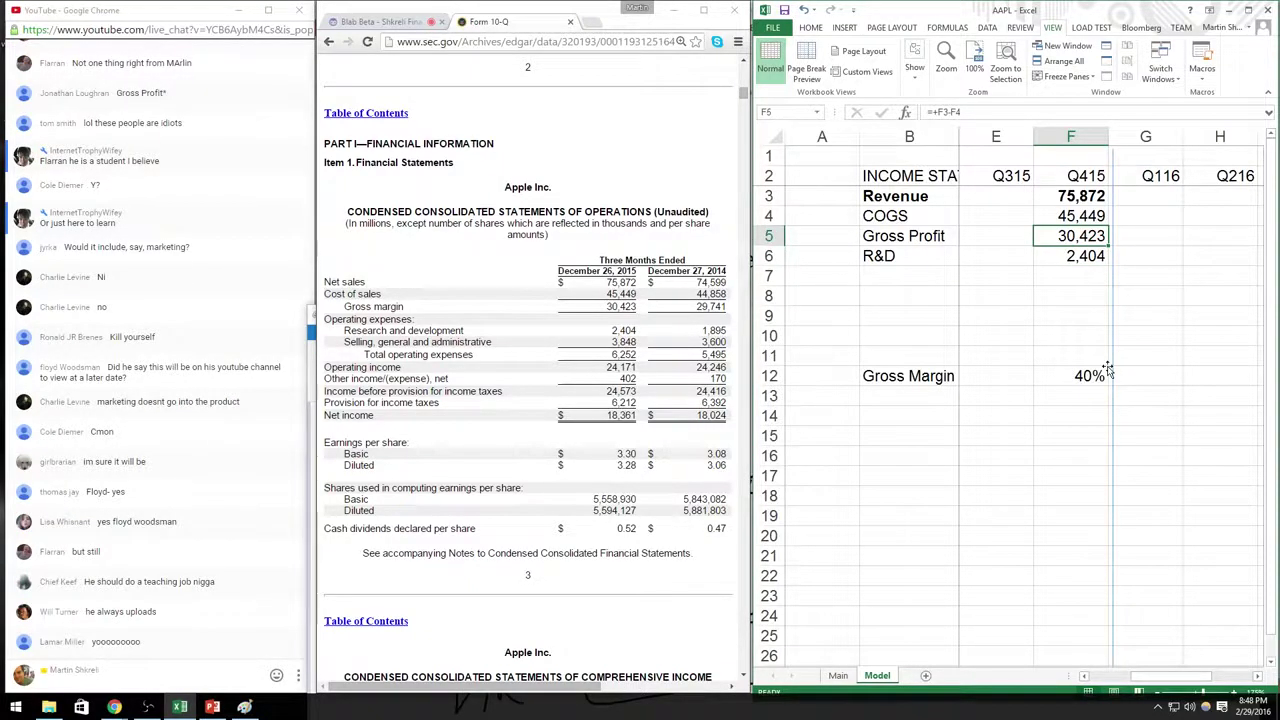
pyautogui.press('Down')
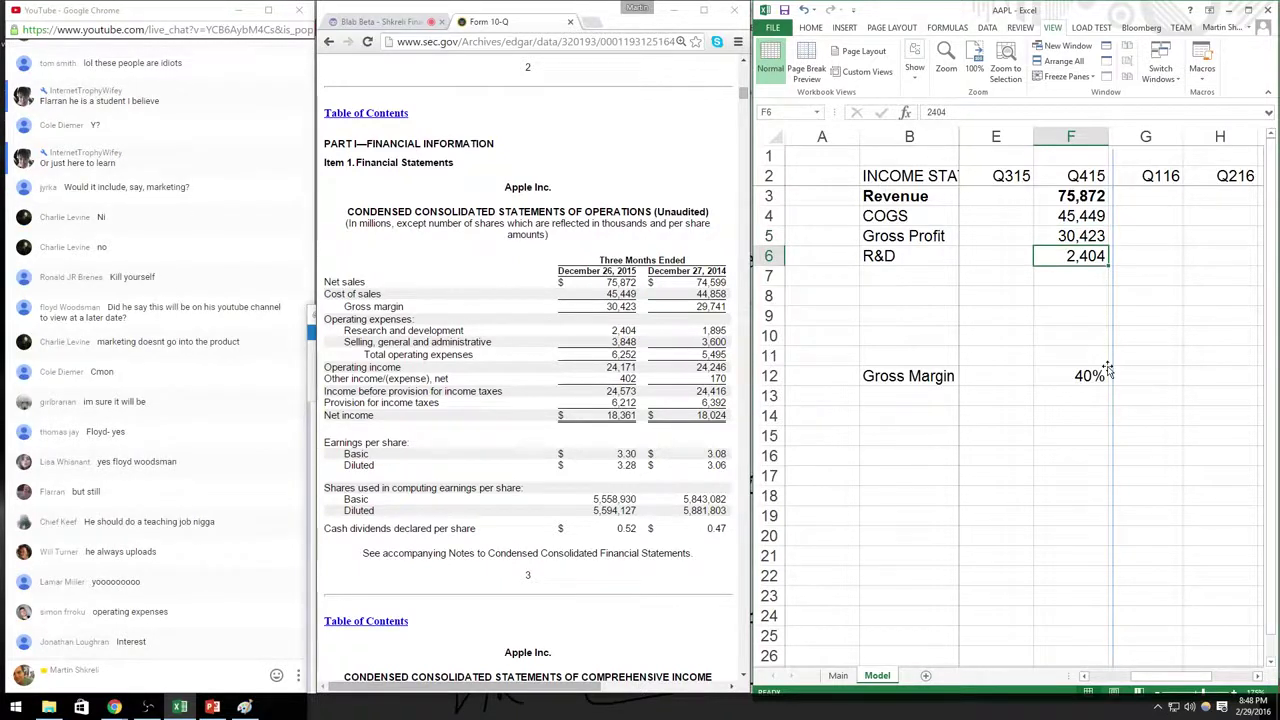
# Step: Add an SG&A line in row 7, with the Q415 amount 3848 in F7 and the label SG&A in B7
pyautogui.press('Down')
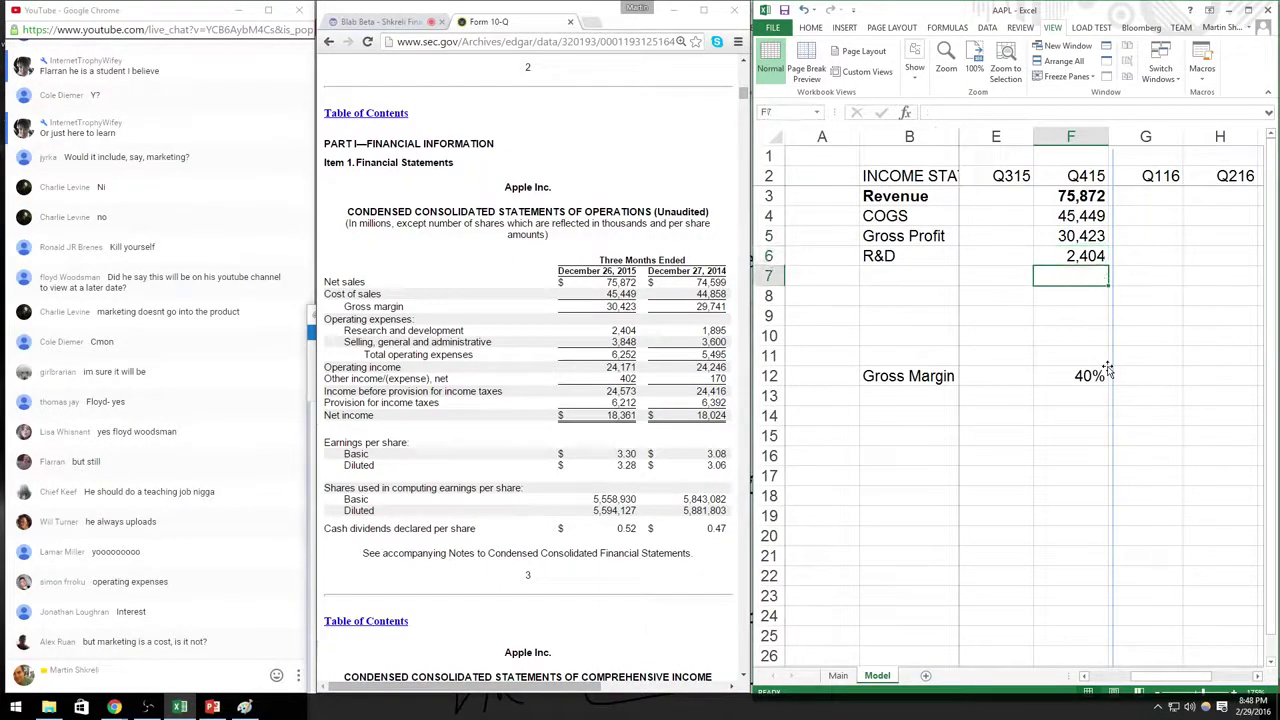
pyautogui.write('3848')
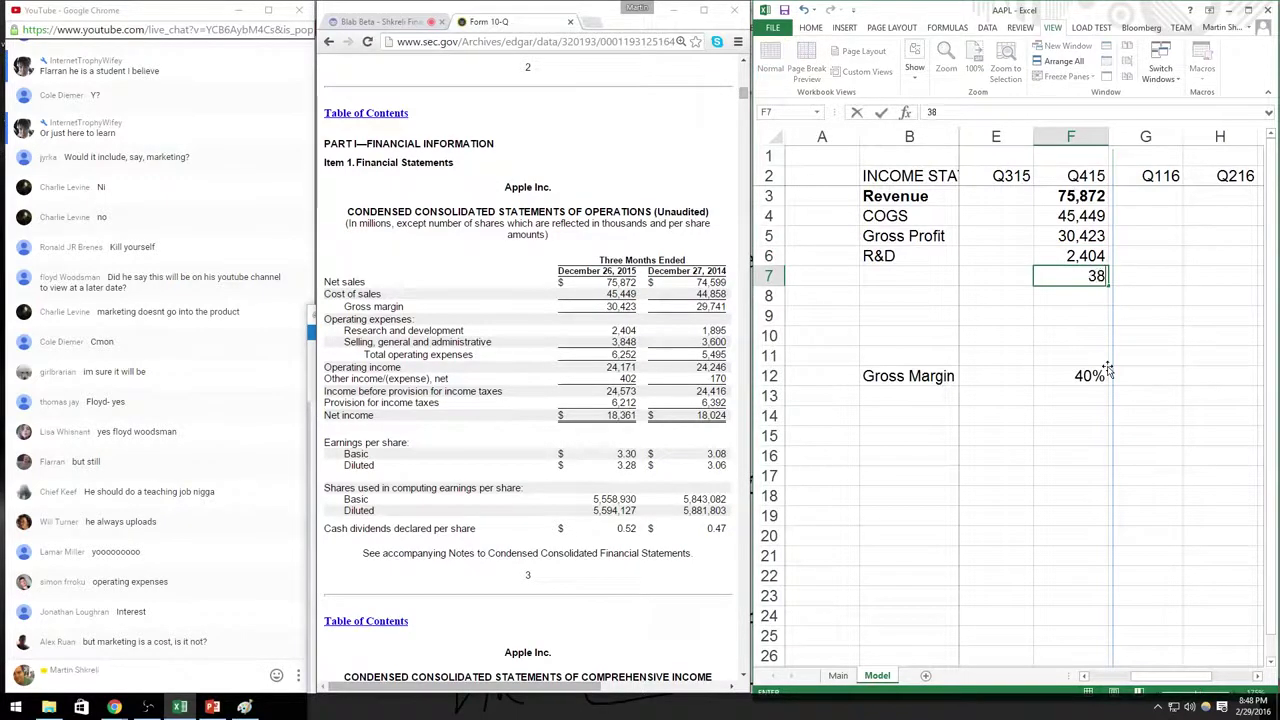
pyautogui.press('Return')
pyautogui.press('Up')
pyautogui.press('Left')
pyautogui.press('Left')
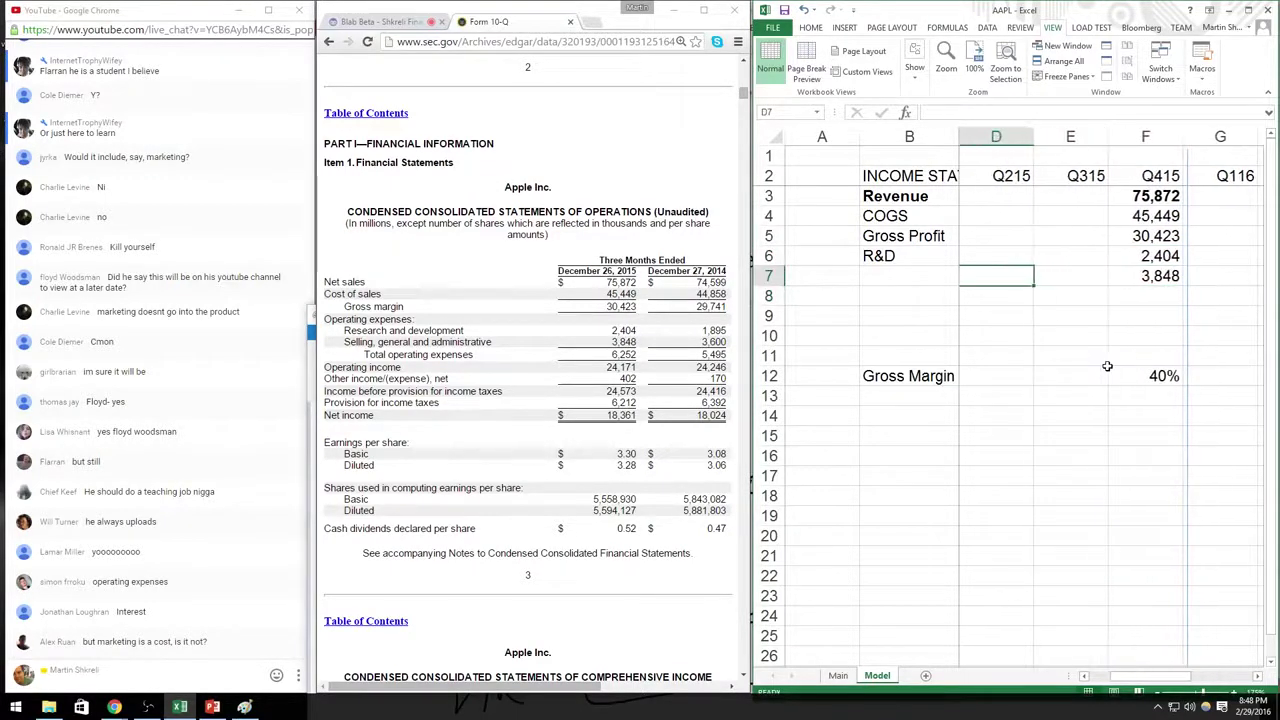
pyautogui.press('Left')
pyautogui.press('Left')
pyautogui.press('Right')
pyautogui.write('SG')
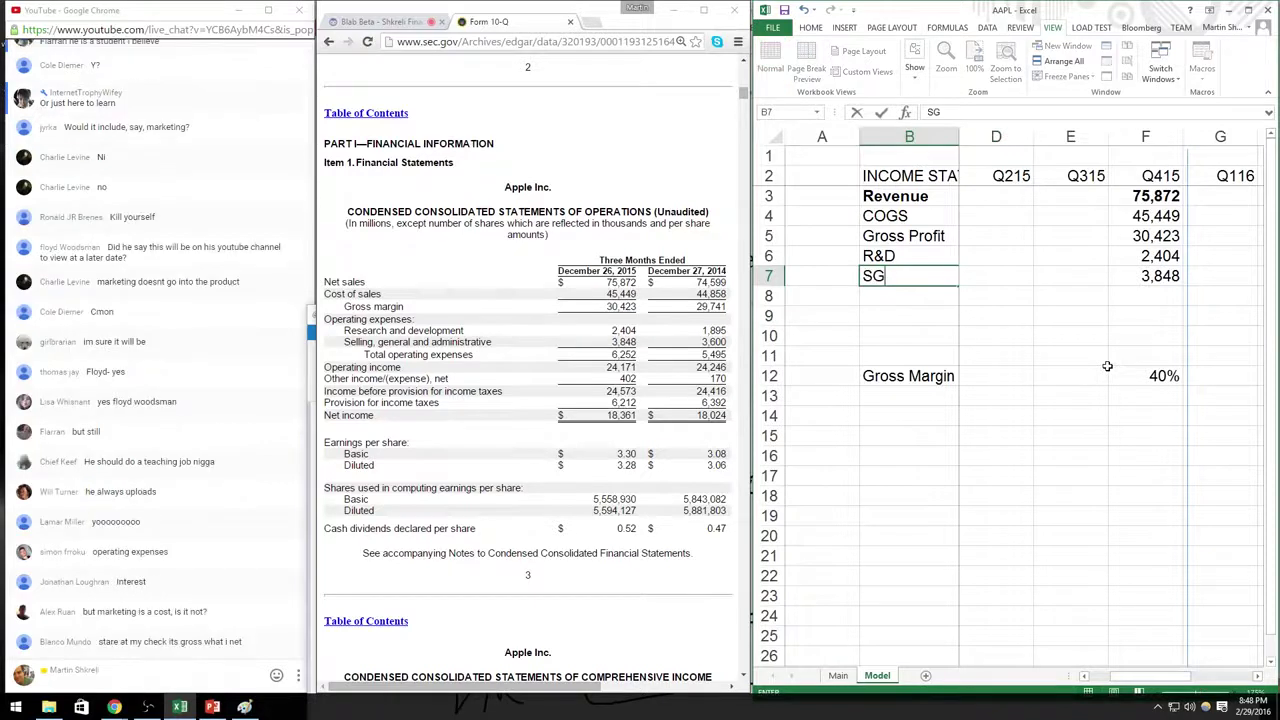
pyautogui.press('Return')
# Step: Sum the Q415 SG&A and R&D amounts in cell F8 with the formula =+F7+F6
pyautogui.press('Up')
pyautogui.press('Right')
pyautogui.press('Right')
pyautogui.press('Right')
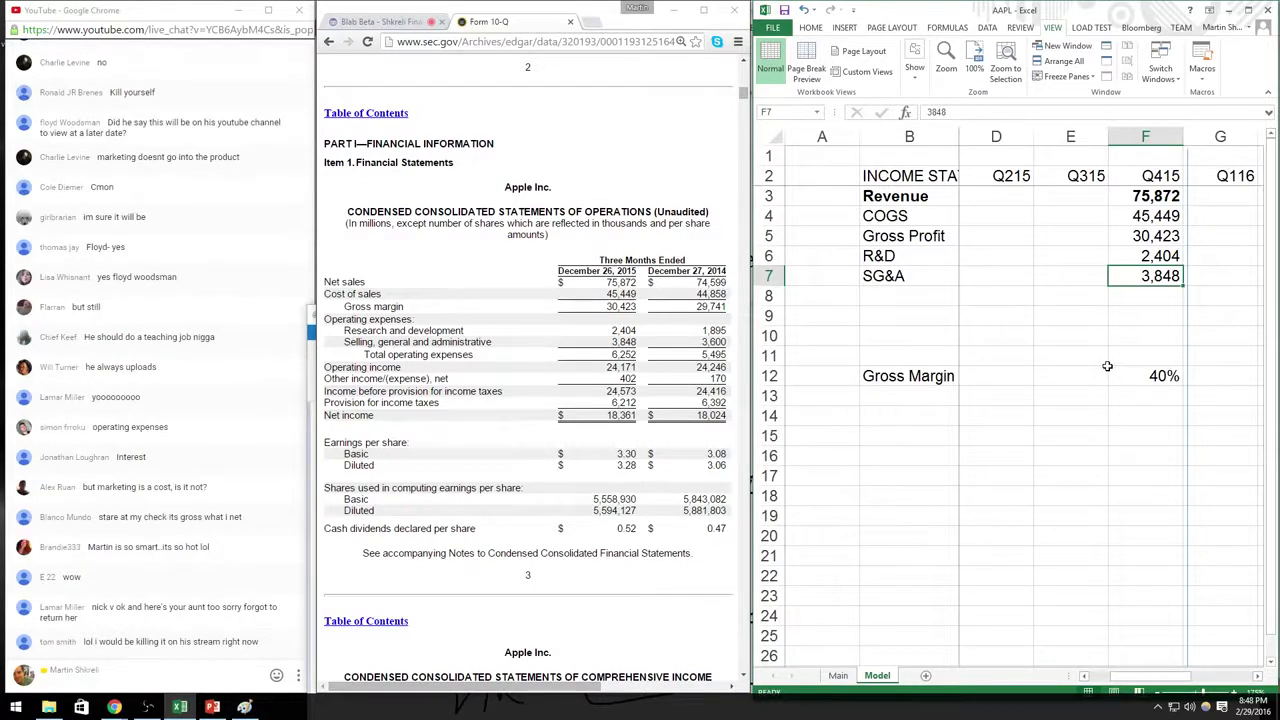
pyautogui.press('Down')
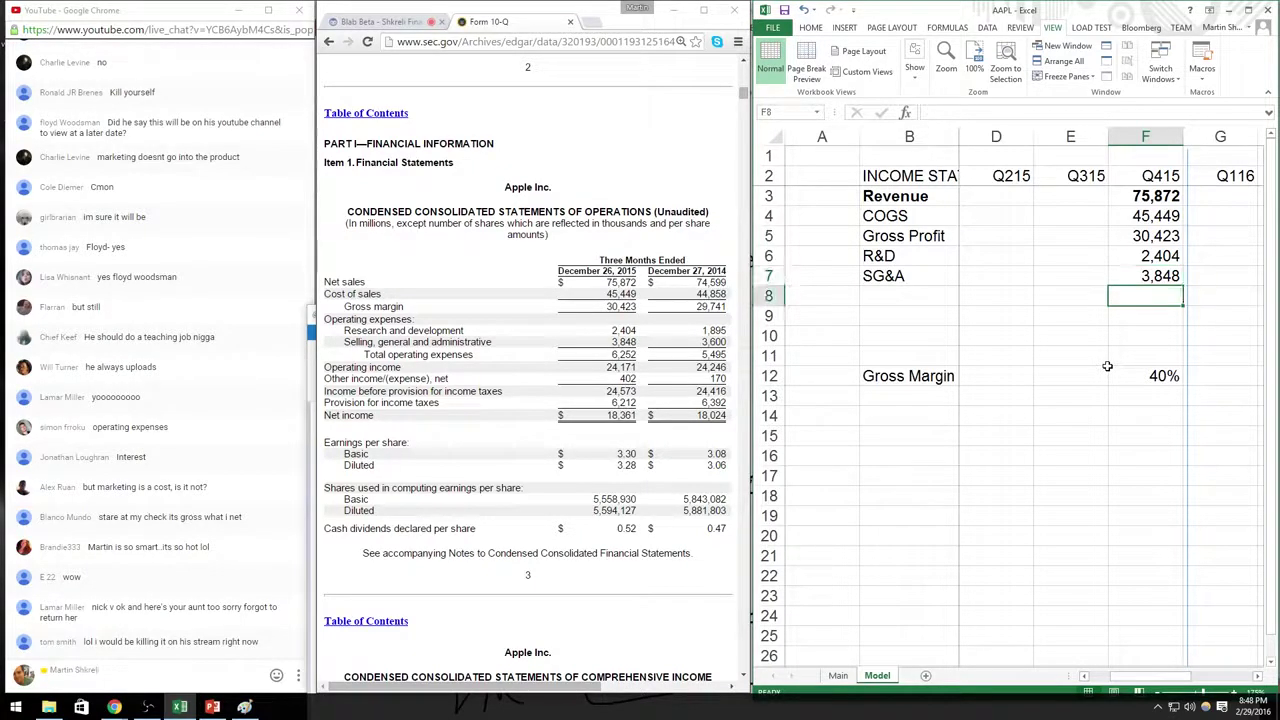
pyautogui.write('=+F7+F6')
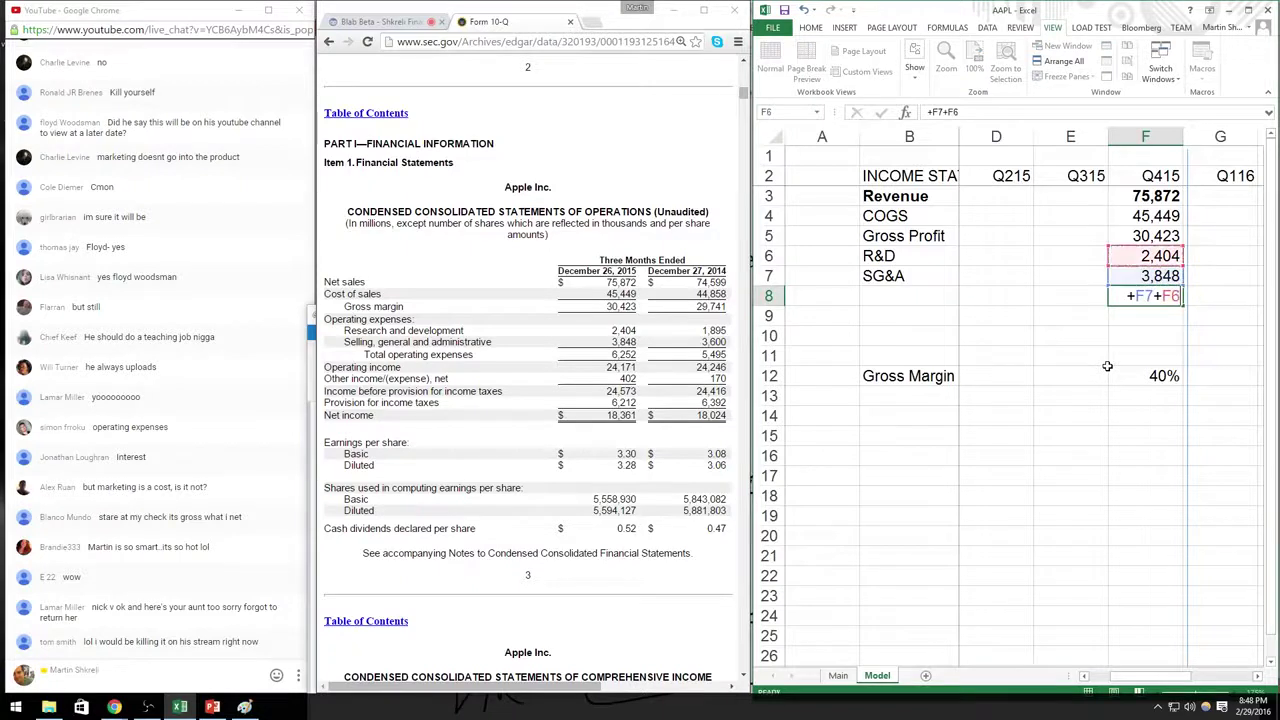
pyautogui.hotkey('ctrl', 'Return')
# Step: Enter the label Operating Expenses in cell B8
pyautogui.press('Left')
pyautogui.press('Left')
pyautogui.press('Left')
pyautogui.write('O')
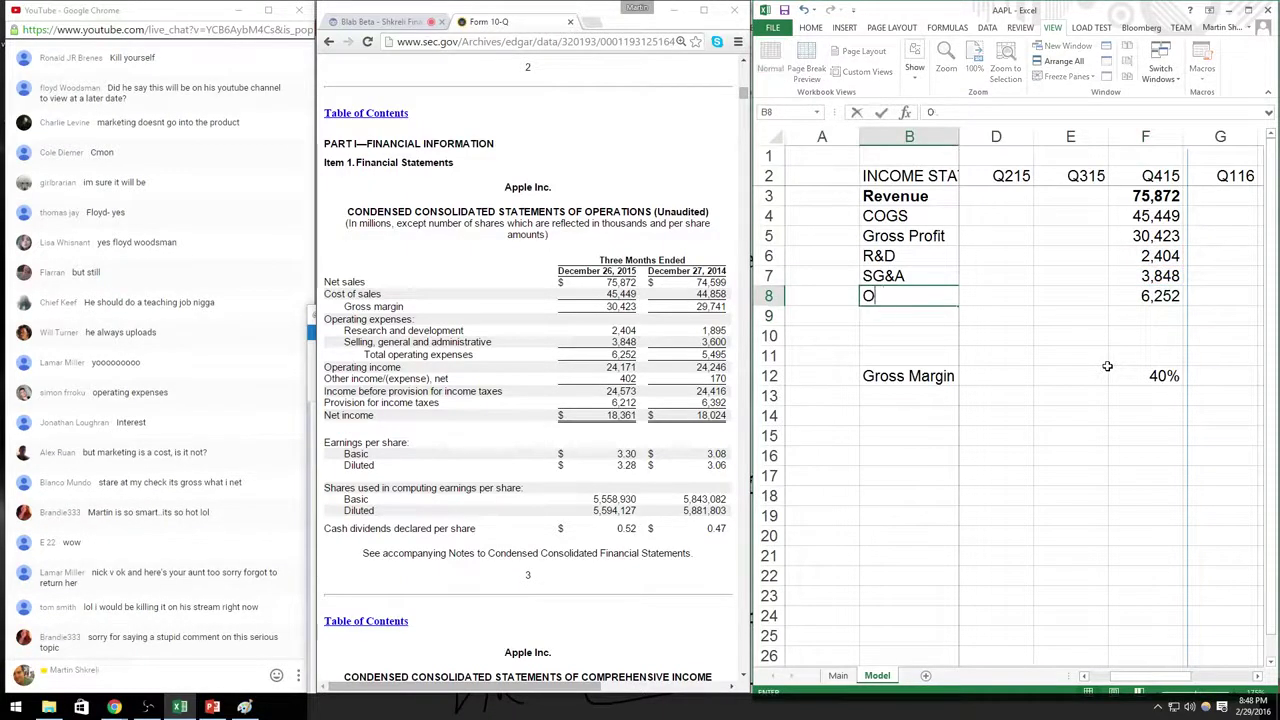
pyautogui.write('Lperating Expenses')
pyautogui.press('Return')
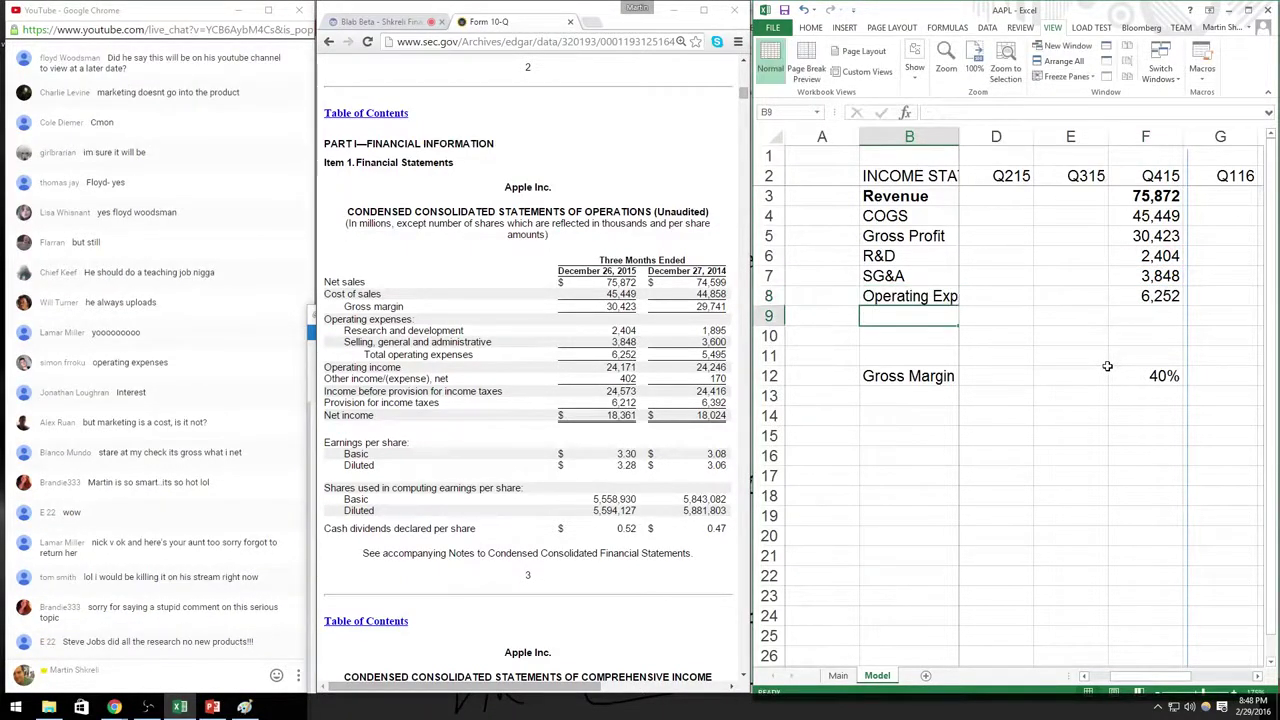
# Step: Widen column B to fit its longest labels so the heading and Operating Expenses are not cut off
pyautogui.press('Up')
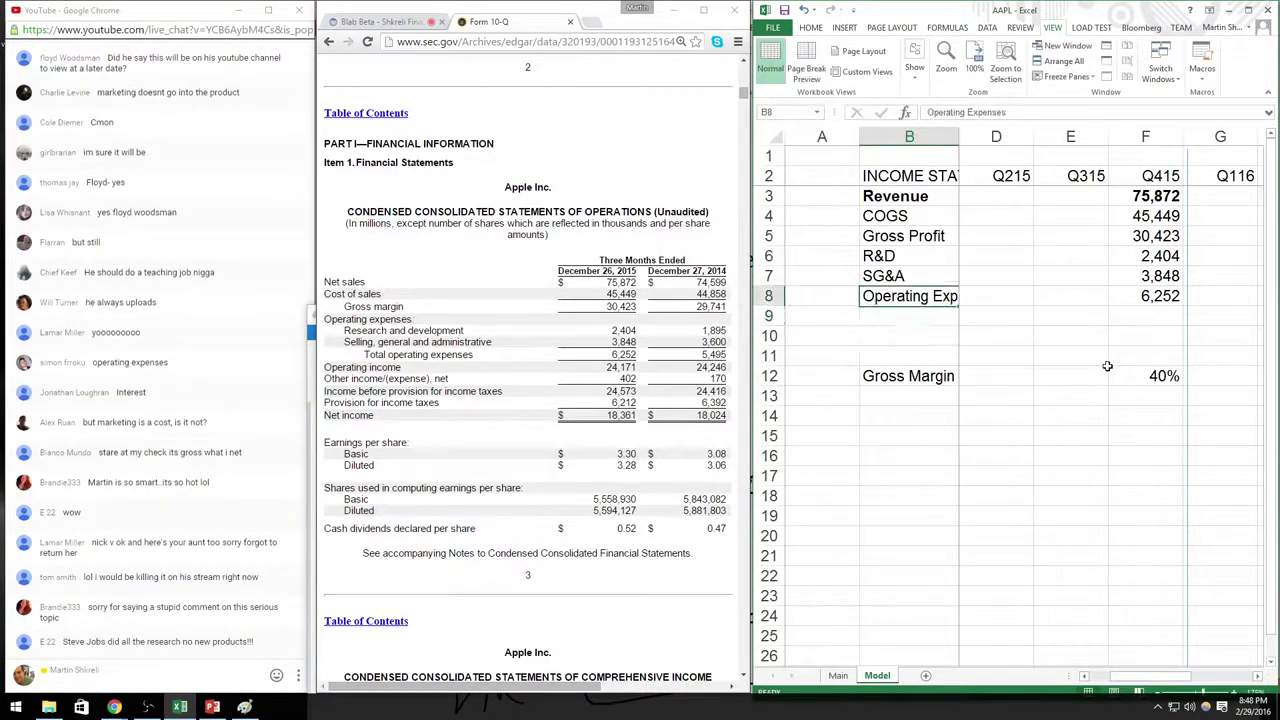
pyautogui.doubleClick(957, 143)
pyautogui.click(1212, 275)
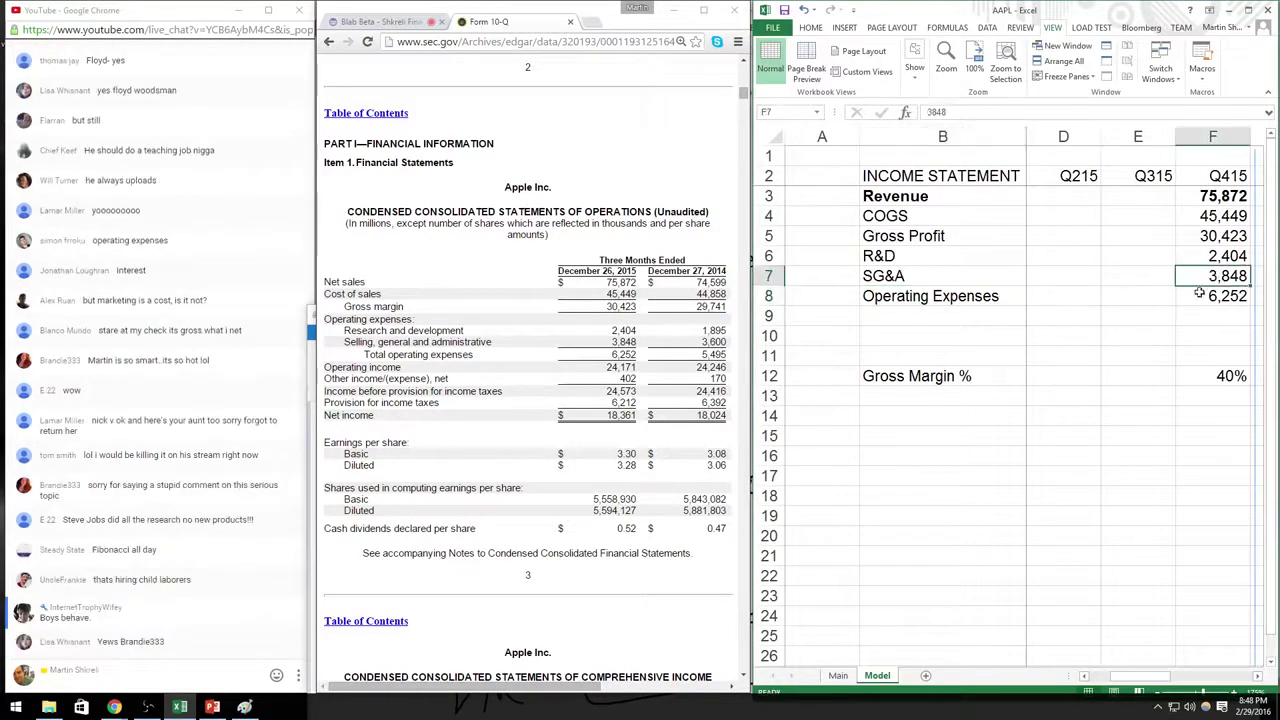
pyautogui.keyDown('ctrl'); pyautogui.scroll(-1, 1198, 292); pyautogui.keyUp('ctrl')
pyautogui.click(1180, 205)
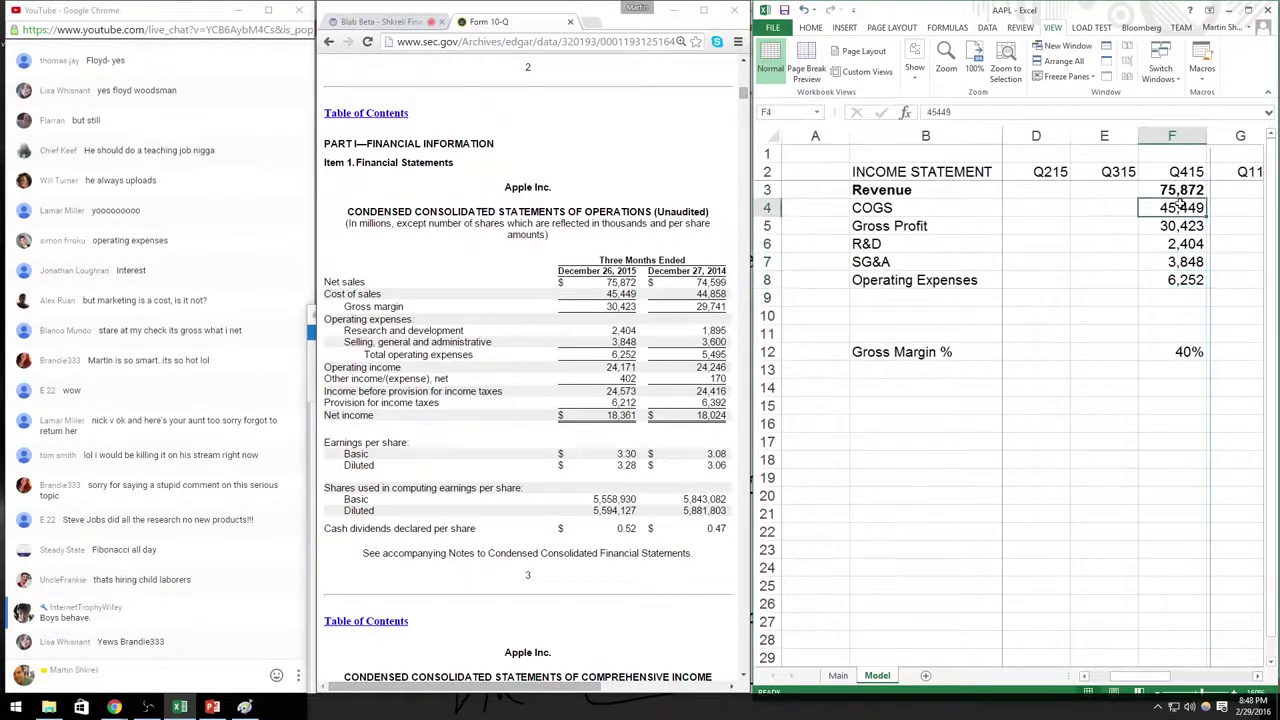
pyautogui.moveTo(1180, 205); pyautogui.dragTo(1095, 205)
pyautogui.click(1122, 280)
# Step: Enter the label Operating Profit in cell B9 below Operating Expenses
pyautogui.click(880, 300)
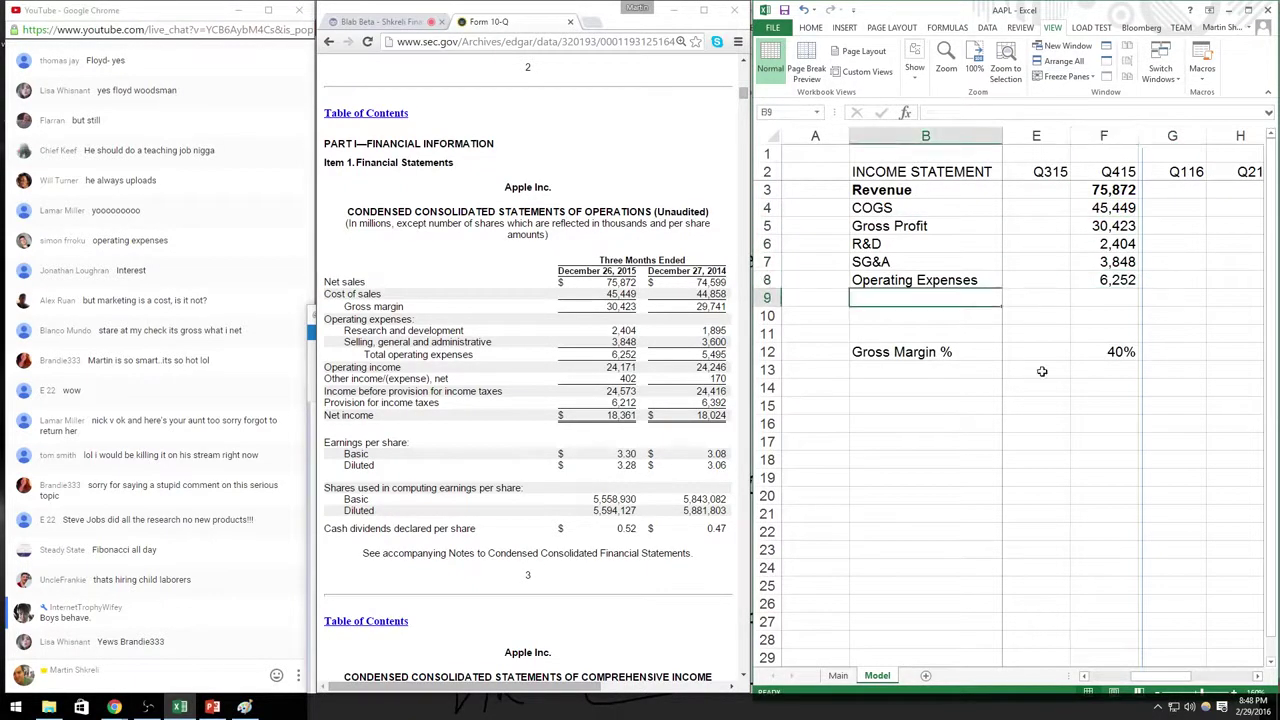
pyautogui.write('Operating Expenses')
pyautogui.press('BackSpace')
pyautogui.press('BackSpace')
pyautogui.press('BackSpace')
pyautogui.press('BackSpace')
pyautogui.press('BackSpace')
pyautogui.press('BackSpace')
pyautogui.press('BackSpace')
pyautogui.press('BackSpace')
pyautogui.press('BackSpace')
pyautogui.press('BackSpace')
pyautogui.press('BackSpace')
pyautogui.press('BackSpace')
pyautogui.press('BackSpace')
pyautogui.press('BackSpace')
pyautogui.press('BackSpace')
pyautogui.press('BackSpace')
pyautogui.press('BackSpace')
pyautogui.press('BackSpace')
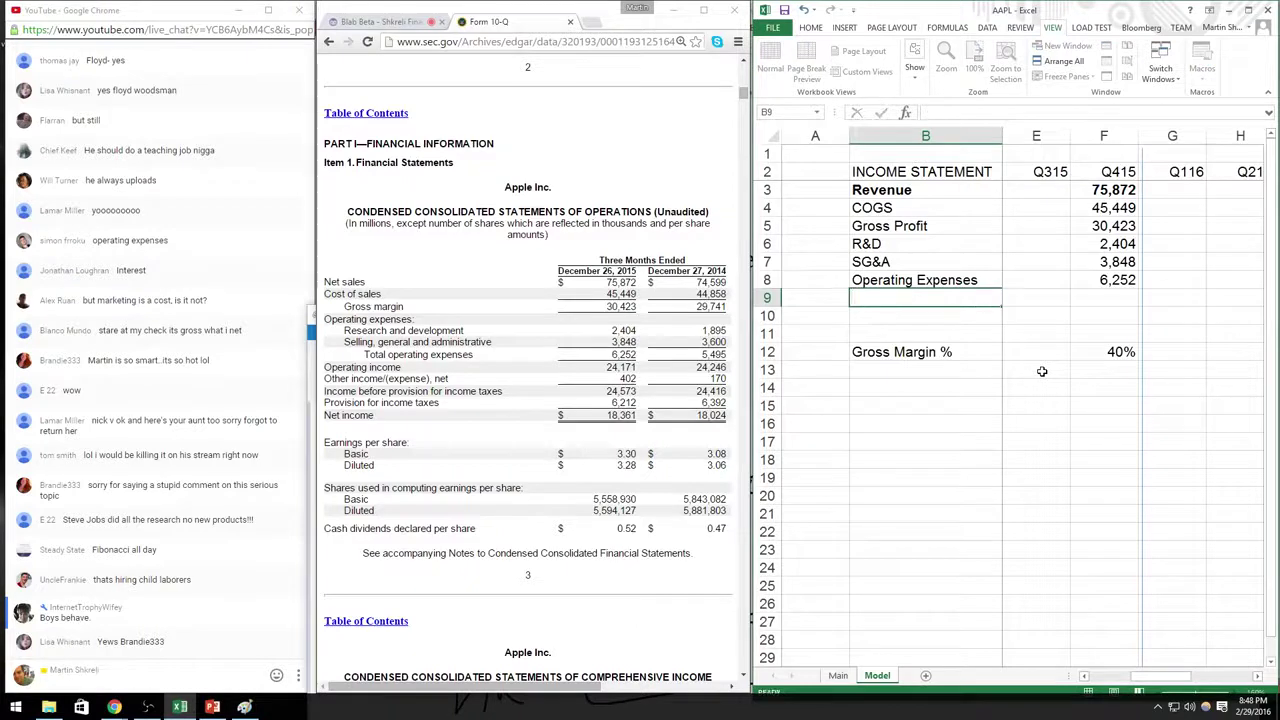
pyautogui.write('Operating Expenses')
pyautogui.write('Prof')
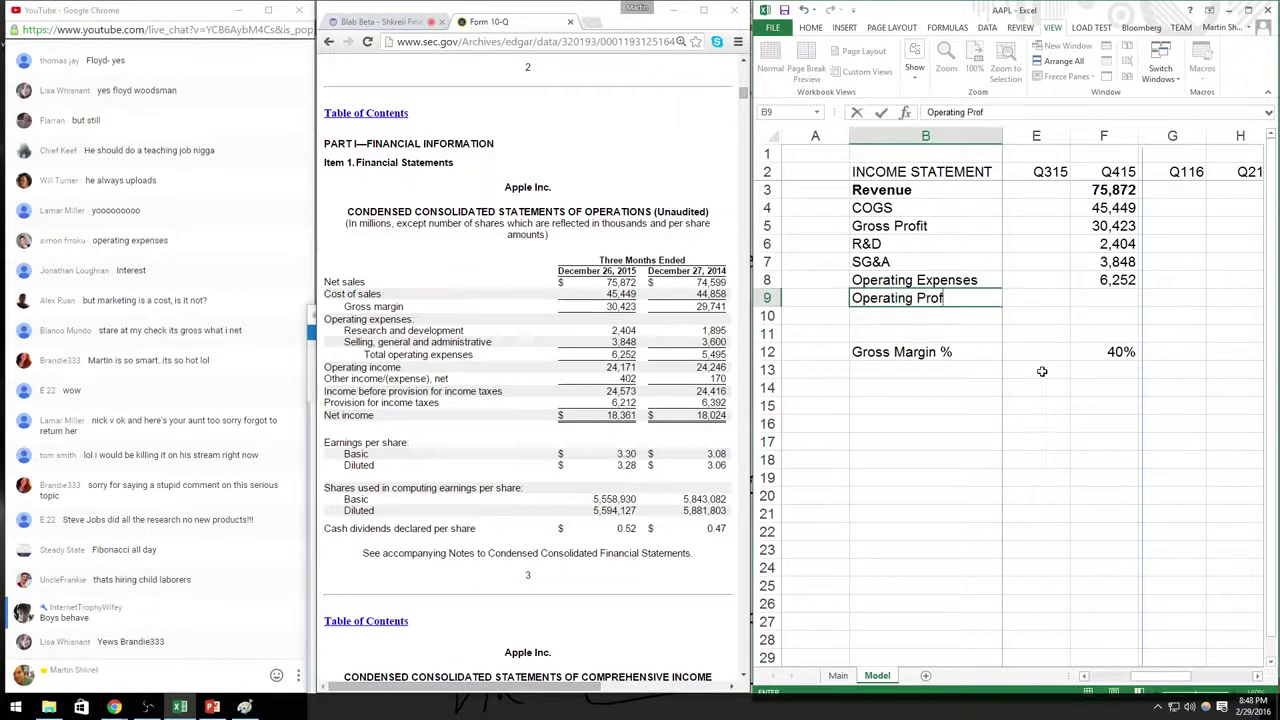
pyautogui.write('it')
# Step: Calculate the Q415 operating profit in cell F9 with the formula =F5-F8
pyautogui.press('Up')
pyautogui.press('Right')
pyautogui.press('Right')
pyautogui.press('Right')
pyautogui.press('Right')
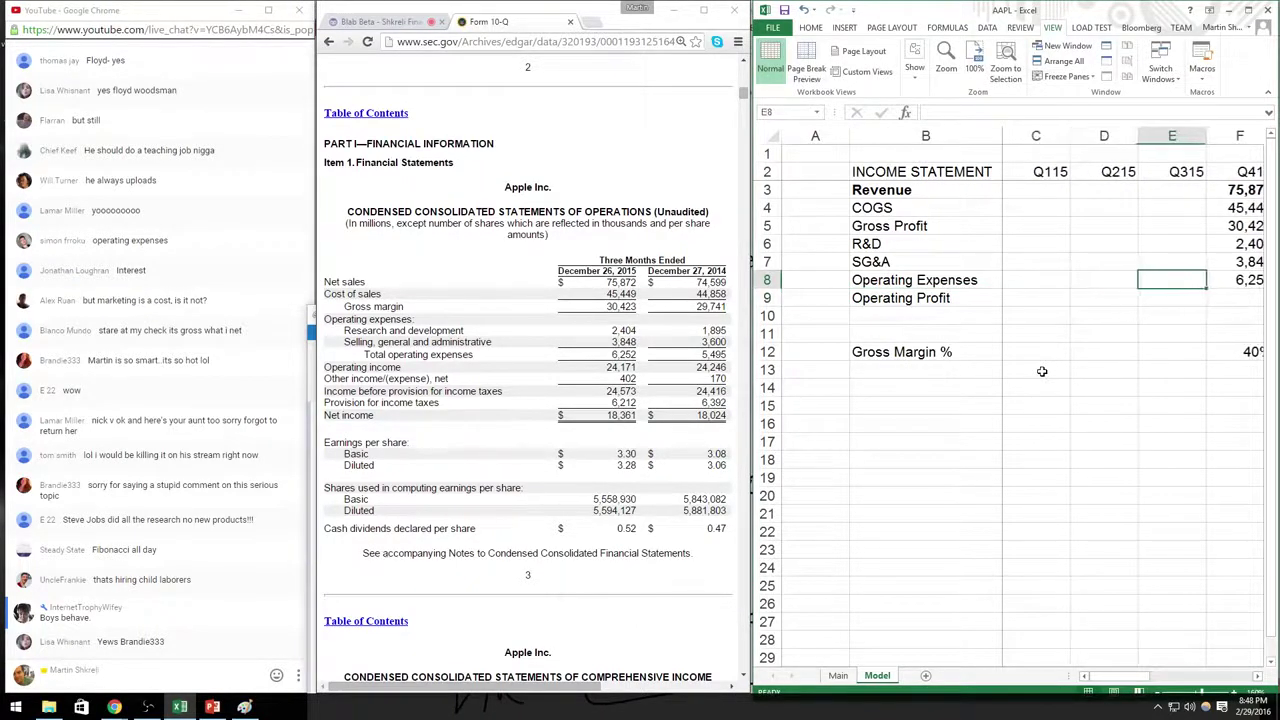
pyautogui.press('Down')
pyautogui.write('=')
pyautogui.press('Up')
pyautogui.press('Up')
pyautogui.press('Up')
pyautogui.press('Up')
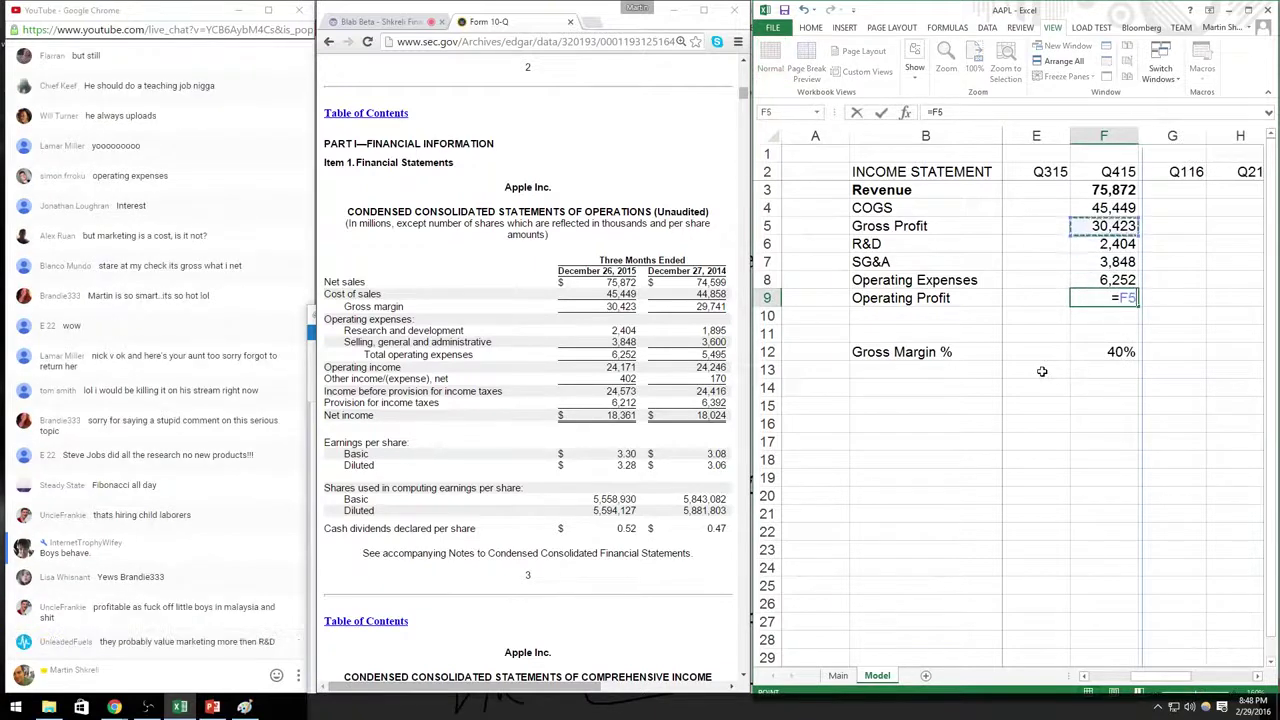
pyautogui.write('-')
pyautogui.press('Up')
pyautogui.press('Return')
pyautogui.press('Up')
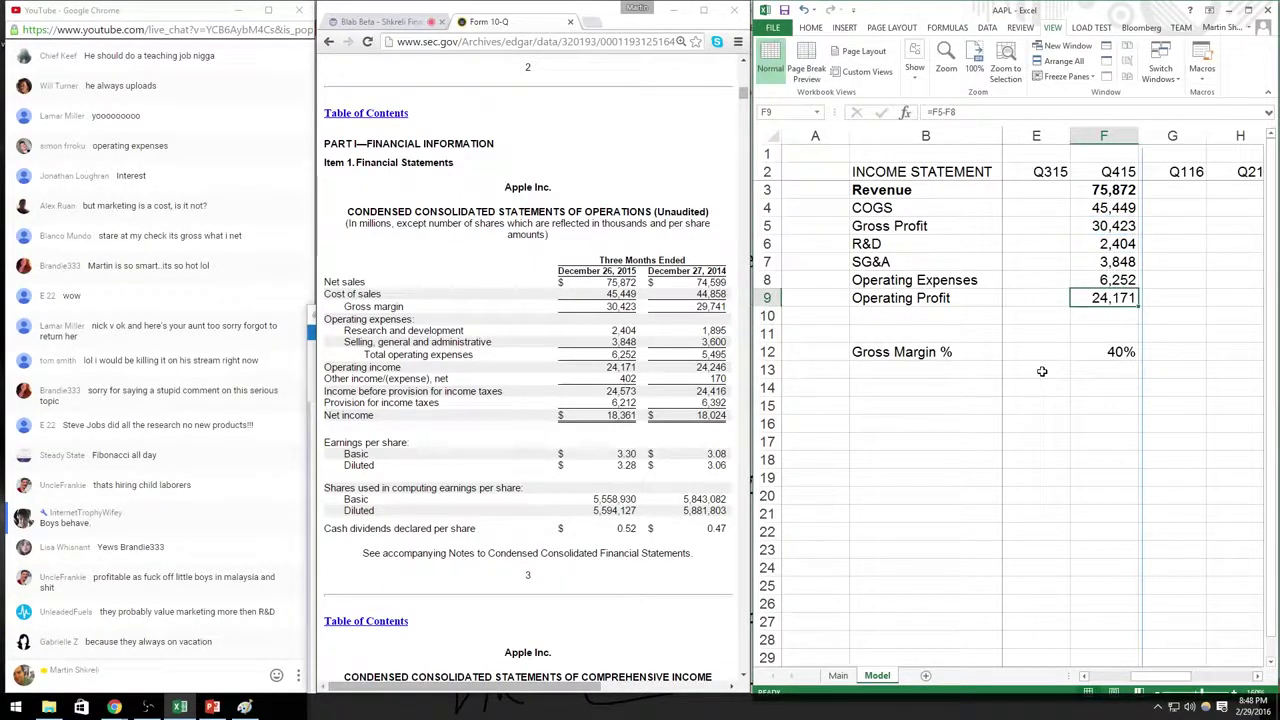
# Step: Make the Operating Profit row bold from its label through the Q415 amount
pyautogui.hotkey('ctrl', 'shift', 'Left')
pyautogui.hotkey('ctrl', 'b')
pyautogui.click(1108, 370)
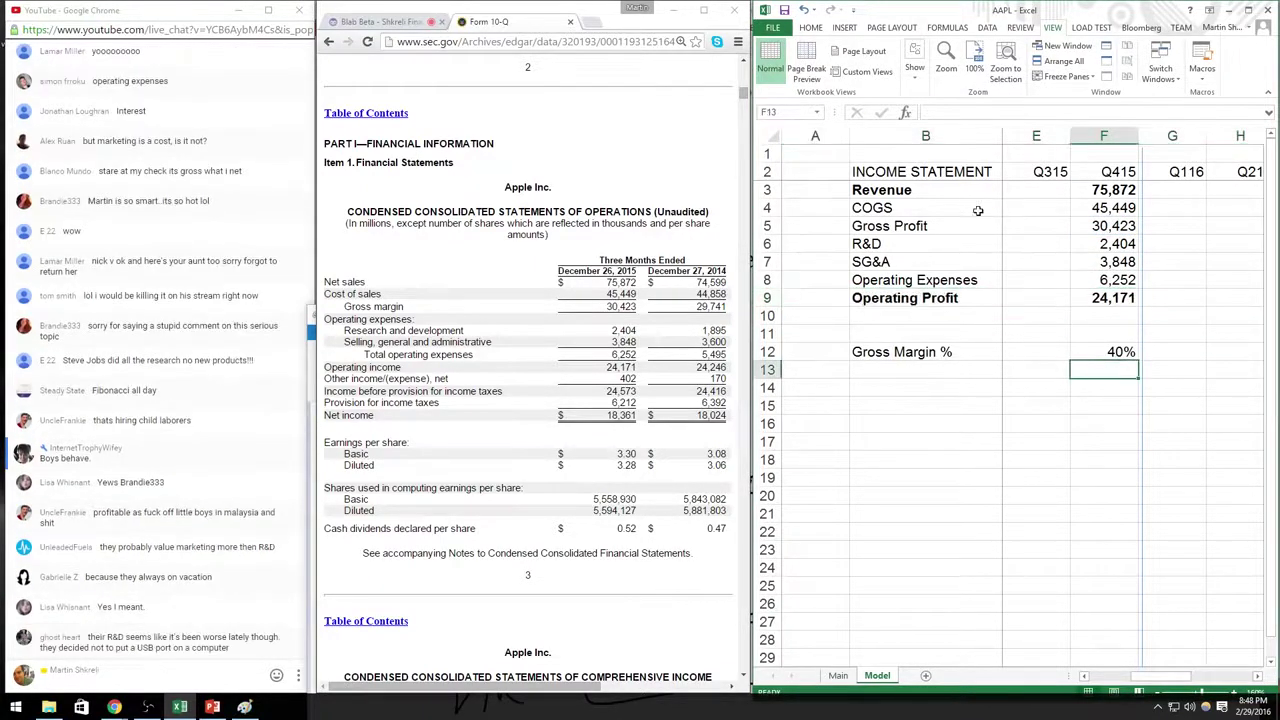
# Step: Point out the Q415 revenue and operating profit, and enter the label Operating Margin % in cell B13 below Gross Margin %
pyautogui.moveTo(884, 190); pyautogui.dragTo(1118, 190)
pyautogui.click(1112, 190)
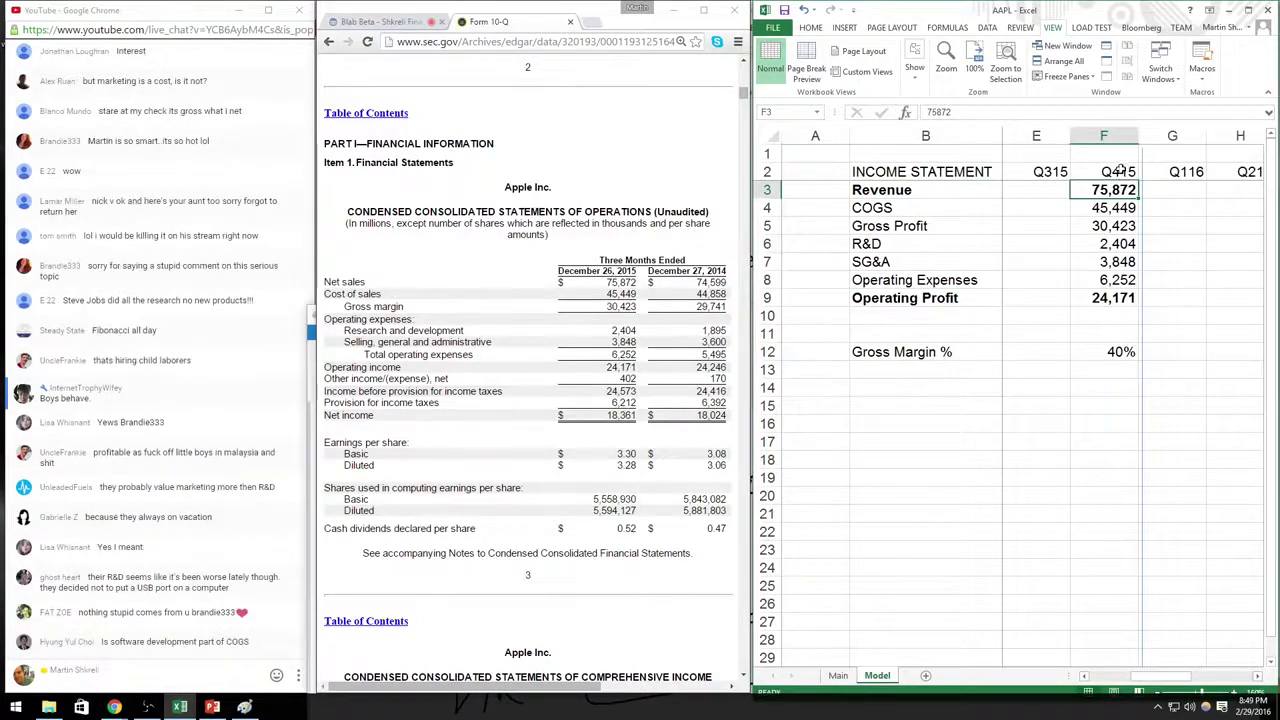
pyautogui.moveTo(880, 298); pyautogui.dragTo(1100, 297)
pyautogui.click(1100, 297)
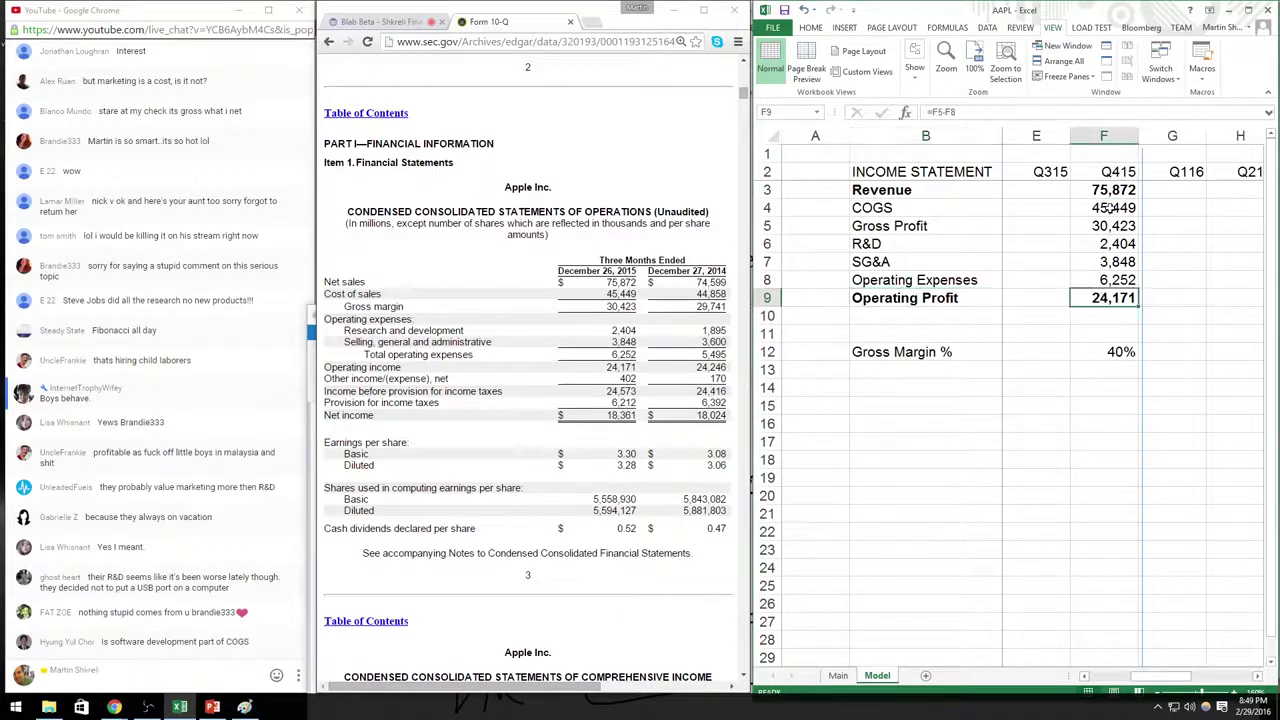
pyautogui.click(910, 370)
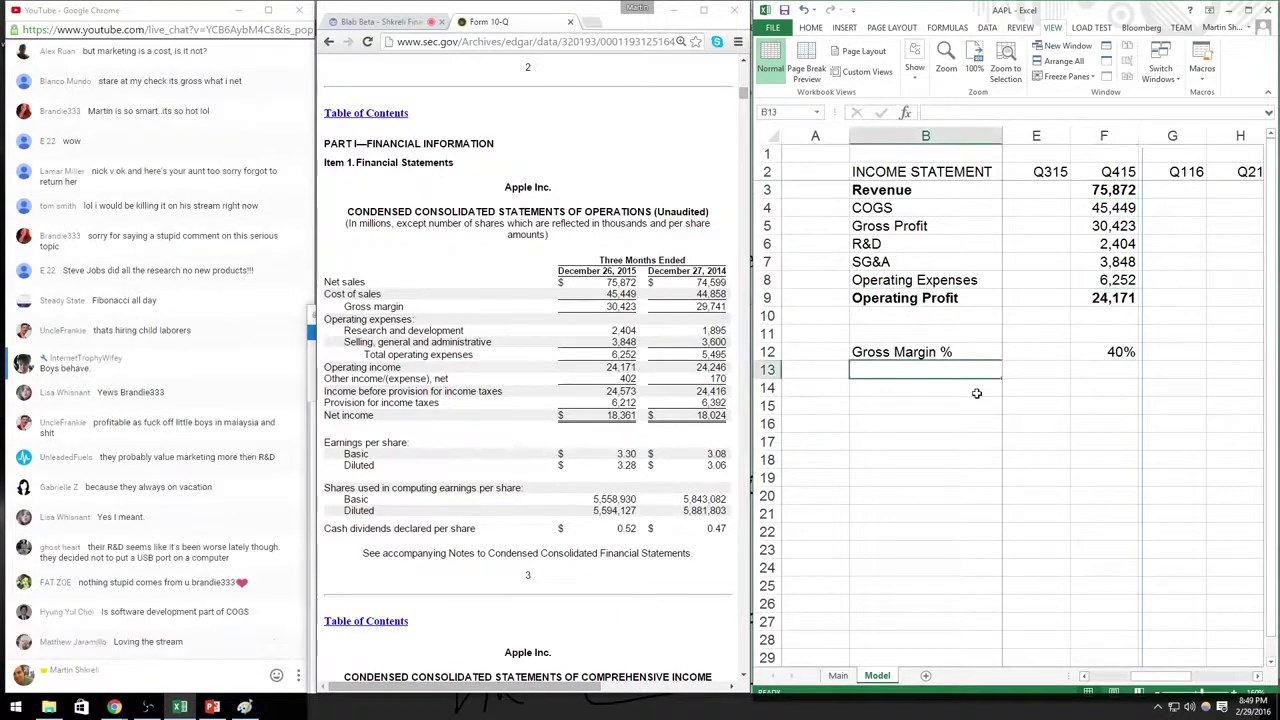
pyautogui.write('Operating M')
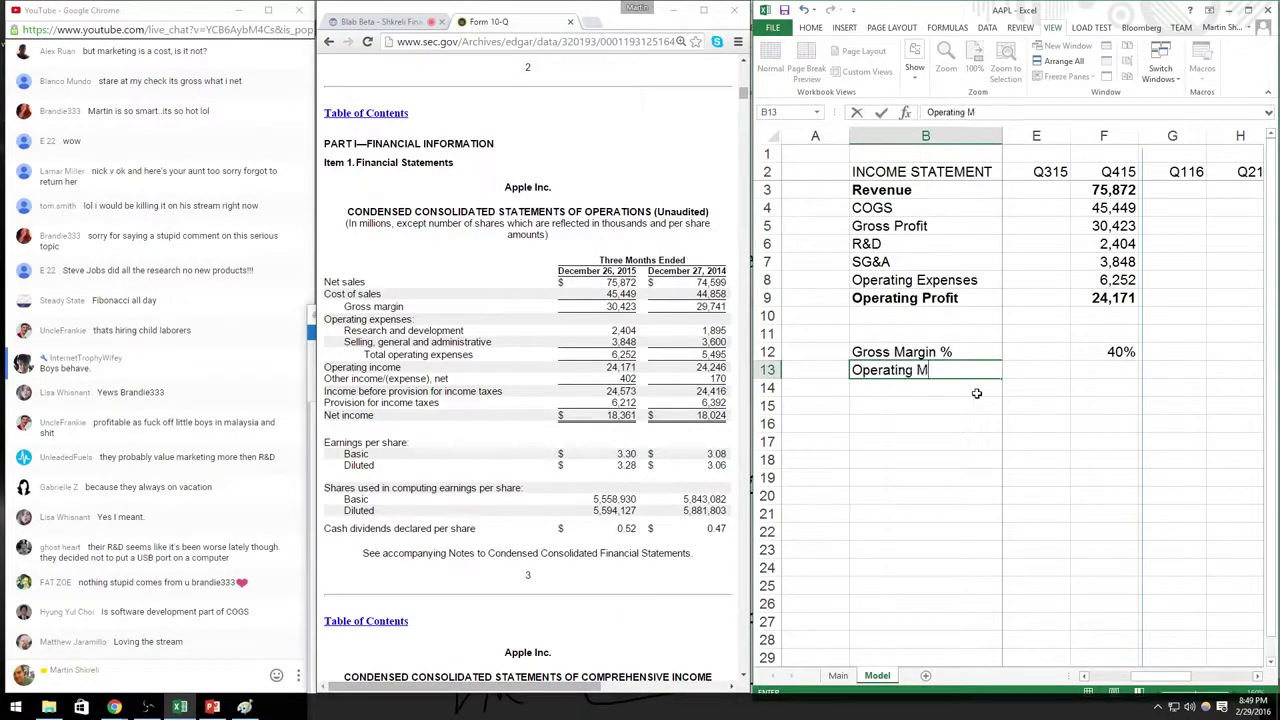
pyautogui.press('Tab')
# Step: Calculate the Q415 operating margin in cell F13 with the formula =F9/F3 and format it as a percentage
pyautogui.press('Tab')
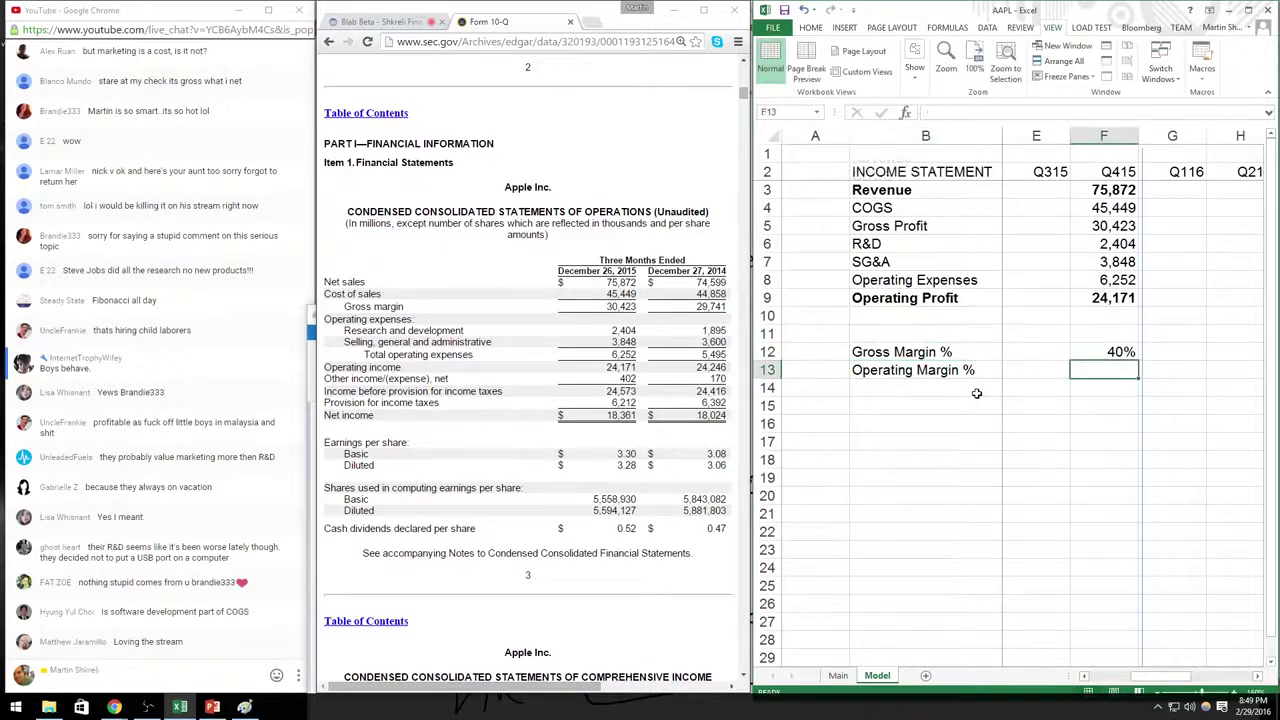
pyautogui.write('=')
pyautogui.press('Up')
pyautogui.press('Up')
pyautogui.press('Up')
pyautogui.press('Up')
pyautogui.write('/')
pyautogui.press('Up')
pyautogui.press('Up')
pyautogui.press('Up')
pyautogui.press('Up')
pyautogui.press('Up')
pyautogui.press('Up')
pyautogui.press('Up')
pyautogui.press('Up')
pyautogui.press('Up')
pyautogui.press('Up')
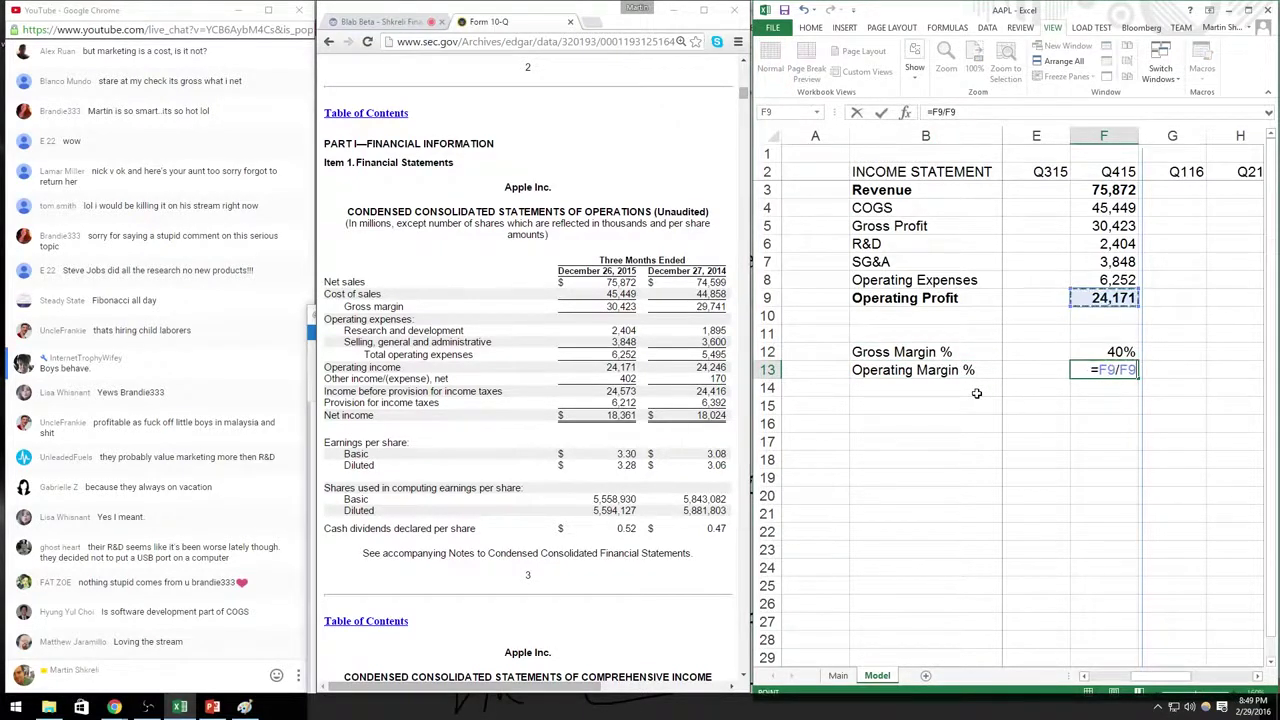
pyautogui.hotkey('ctrl', 'Return')
pyautogui.hotkey('ctrl', 'shift', '5')
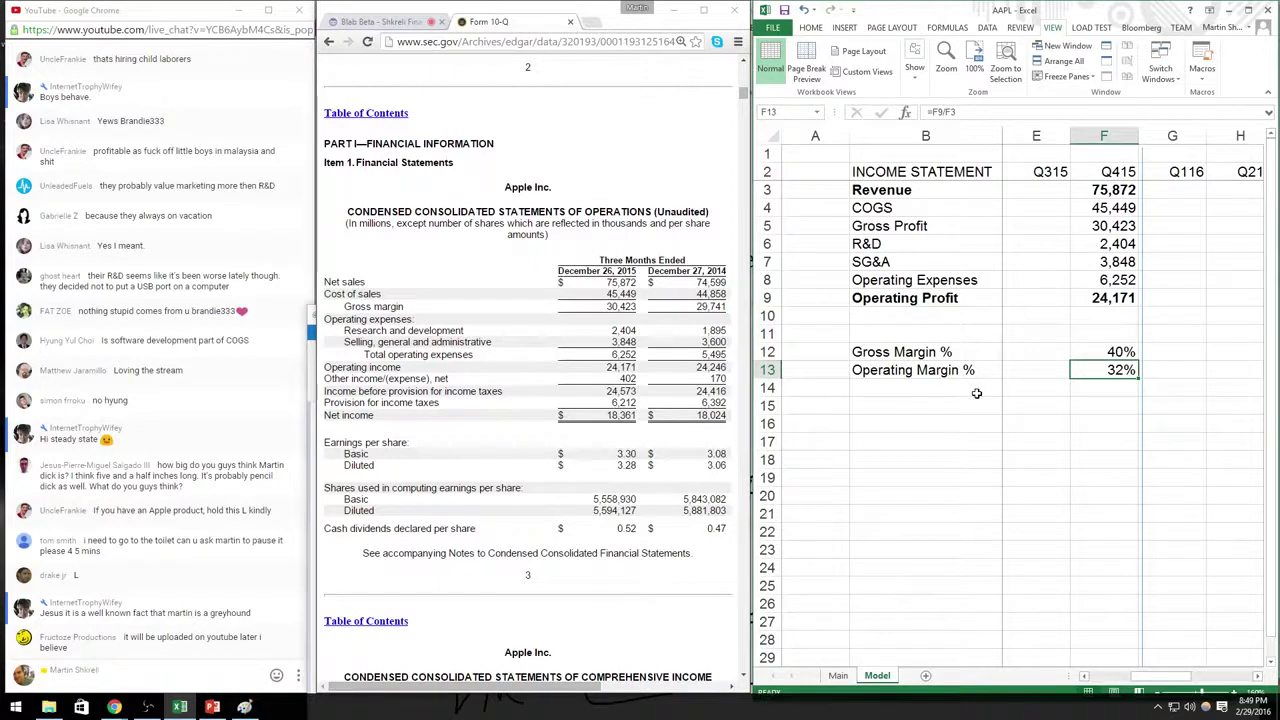
# Step: Insert a blank row at row 11 above the margin section and enter the label Net Profit in cell B11
pyautogui.press('Left')
pyautogui.press('Left')
pyautogui.press('Up')
pyautogui.press('Up')
pyautogui.hotkey('shift', 'space')
pyautogui.hotkey('ctrl', 'shift', '=')
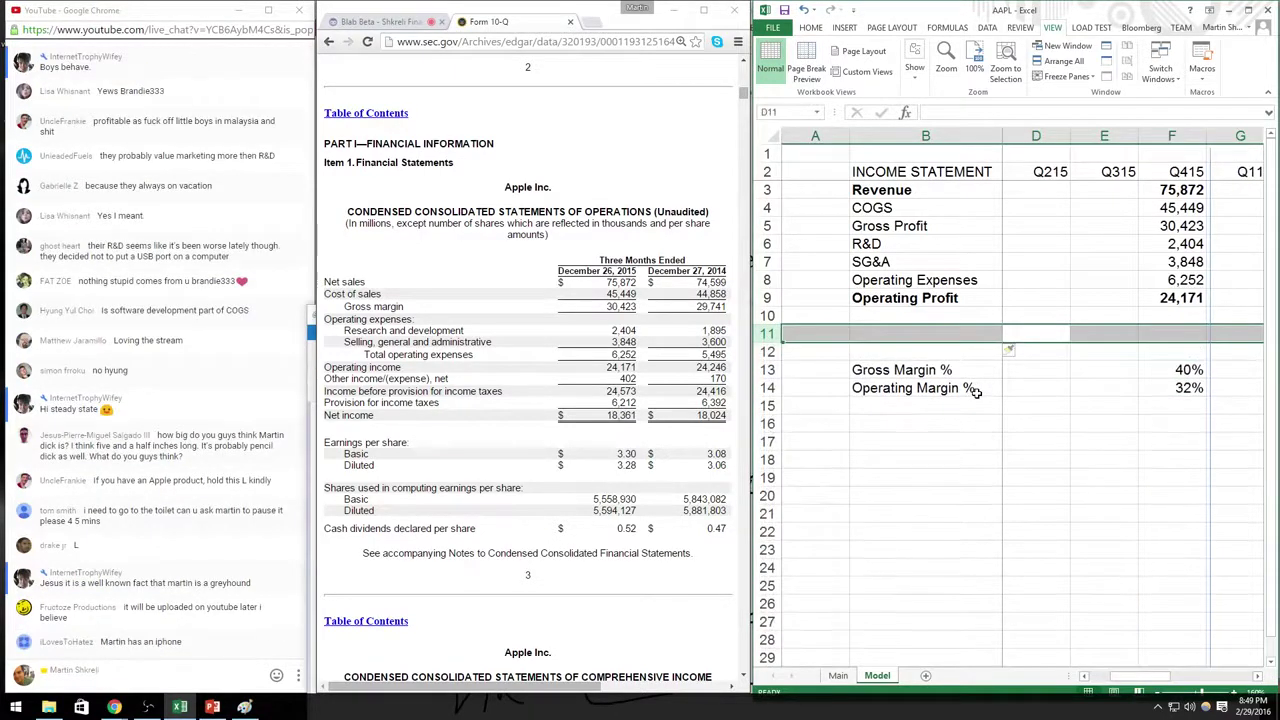
pyautogui.press('Left')
pyautogui.press('Left')
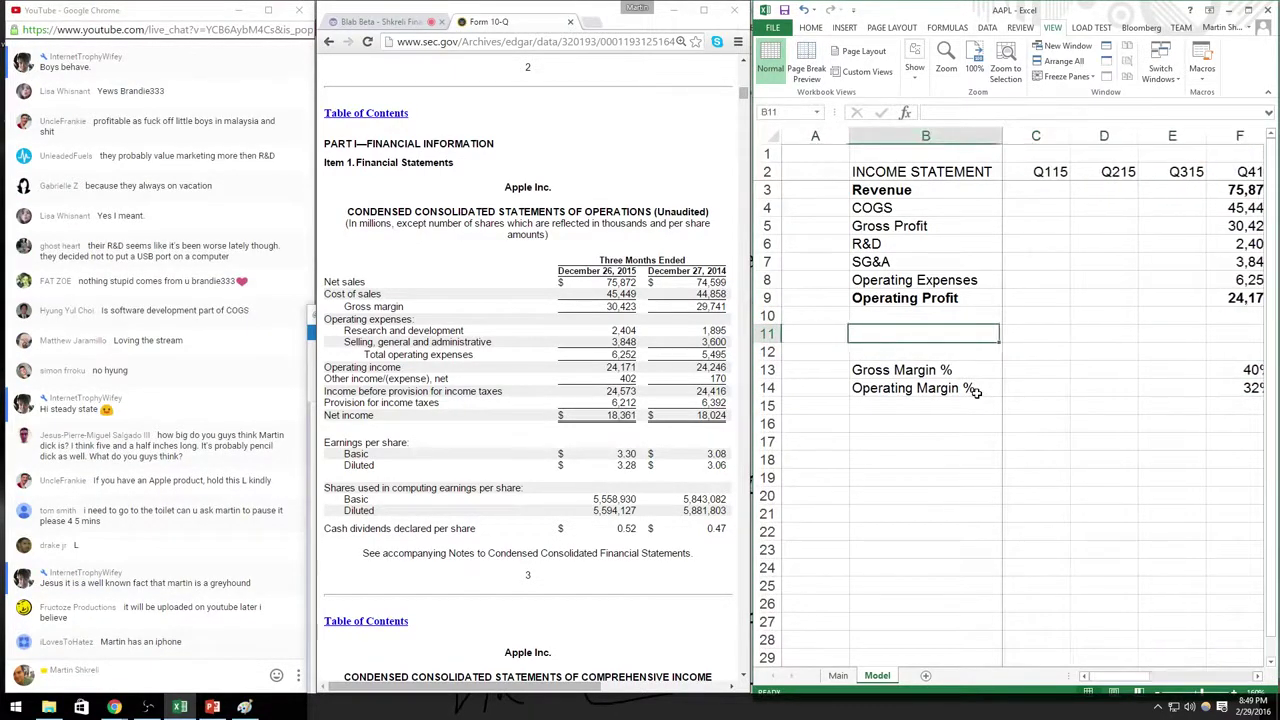
pyautogui.write('Net Profit')
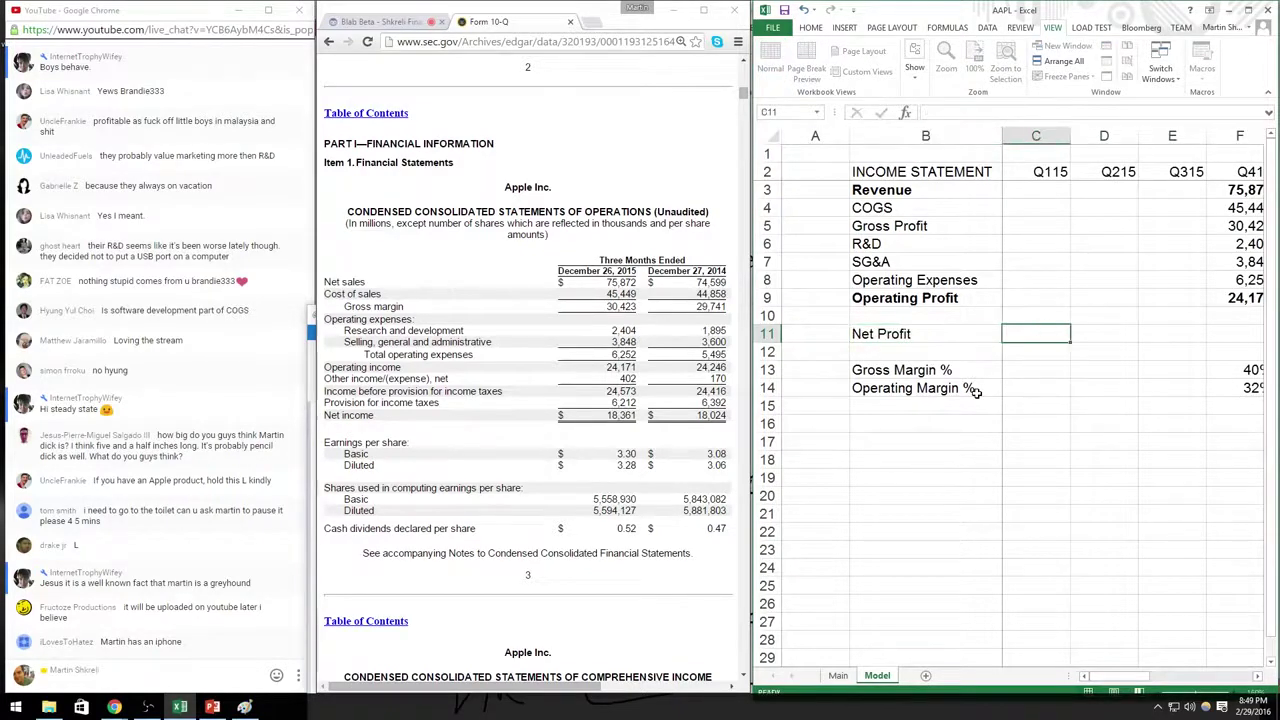
pyautogui.press('Right')
# Step: Enter the label Interest Income in cell B10 directly below Operating Profit
pyautogui.press('Right')
pyautogui.press('Right')
pyautogui.press('Right')
pyautogui.press('Right')
pyautogui.press('Up')
pyautogui.press('Left')
pyautogui.press('Left')
pyautogui.press('Left')
pyautogui.press('Left')
pyautogui.press('Left')
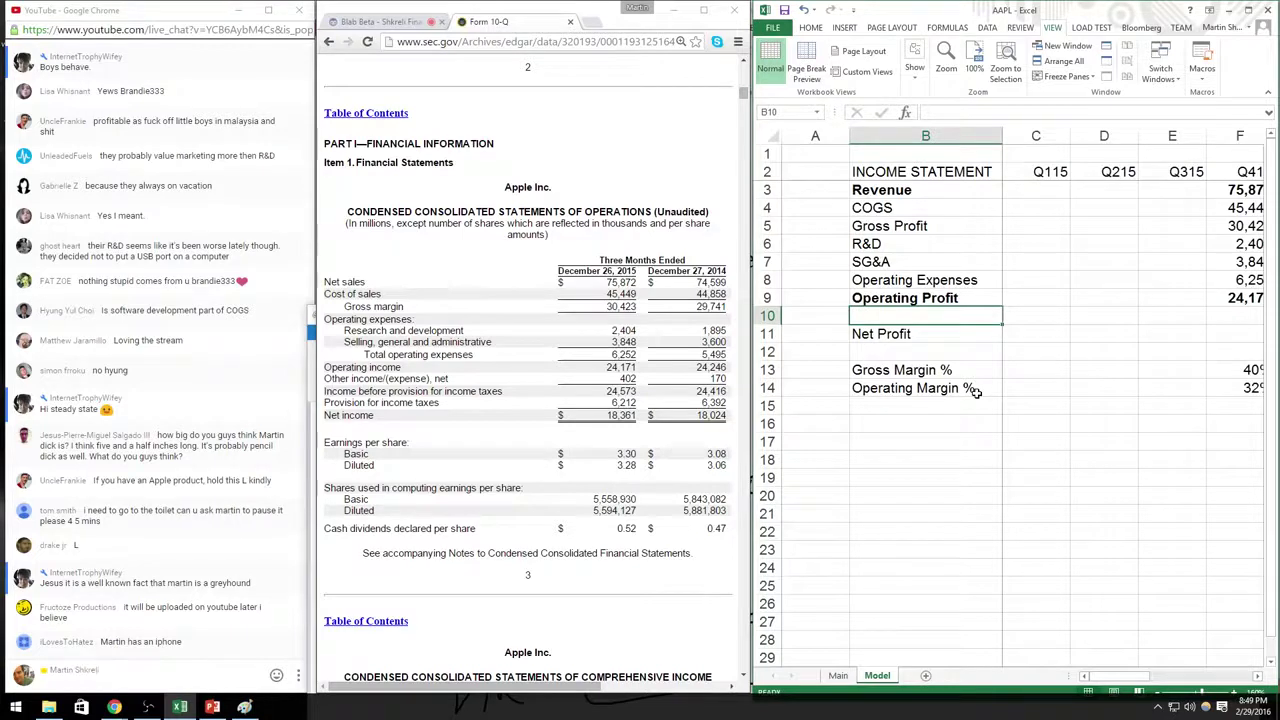
pyautogui.write('Interest Inc')
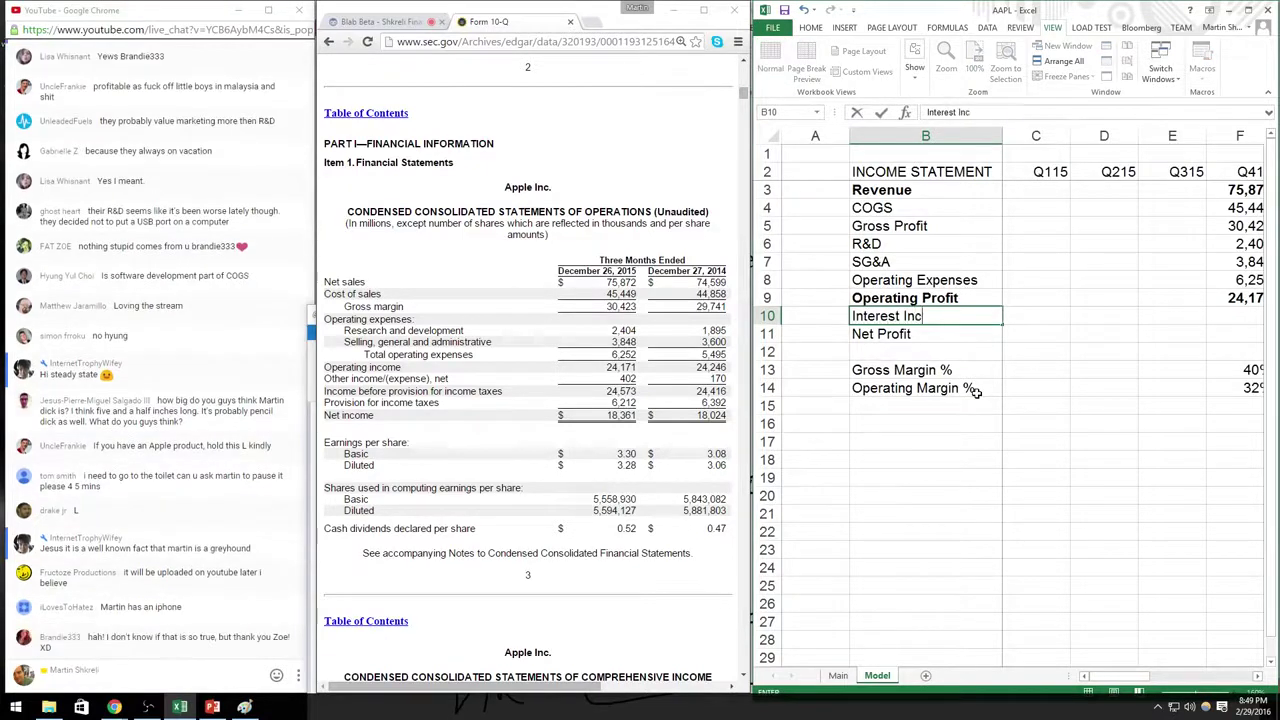
pyautogui.write('ome')
pyautogui.press('Right')
# Step: Enter 402 from the 10-Q as the Q415 interest income in cell F10
pyautogui.press('Right')
pyautogui.press('Right')
pyautogui.press('Right')
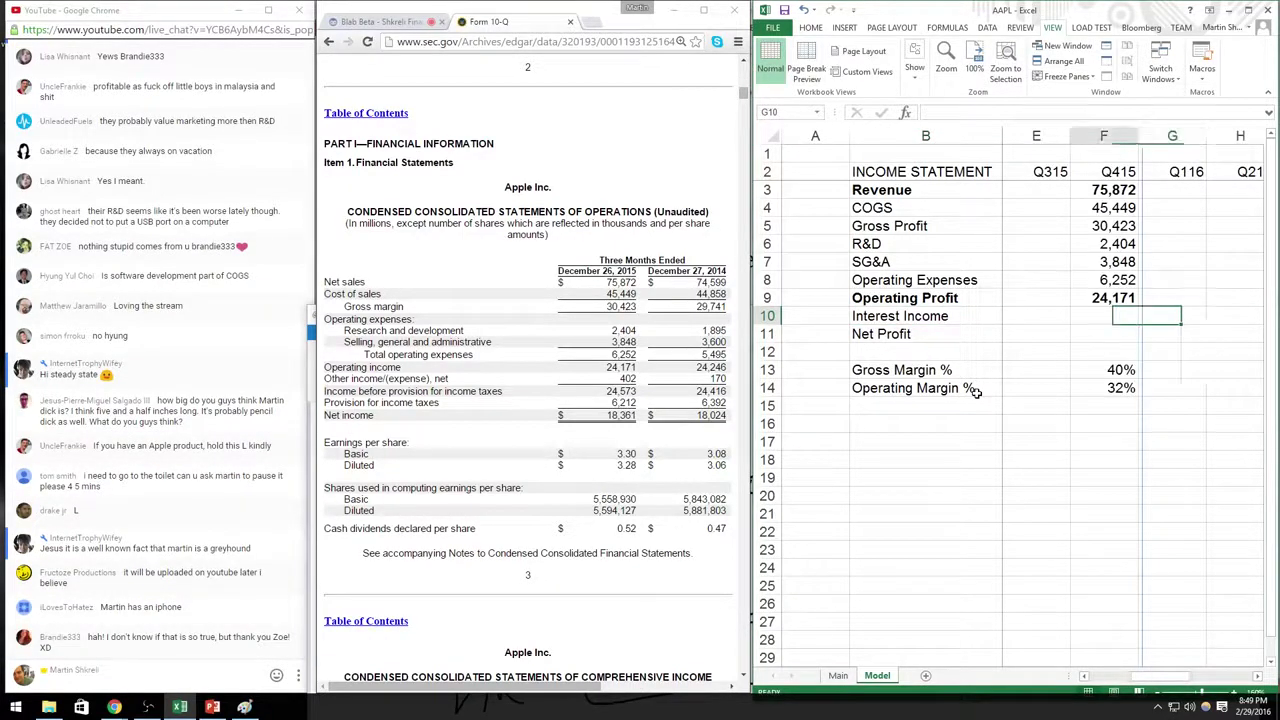
pyautogui.write('402')
pyautogui.press('Return')
# Step: Add Q415 operating profit and interest income in cell F11 with the formula +F9+F10
pyautogui.press('Right')
pyautogui.press('Right')
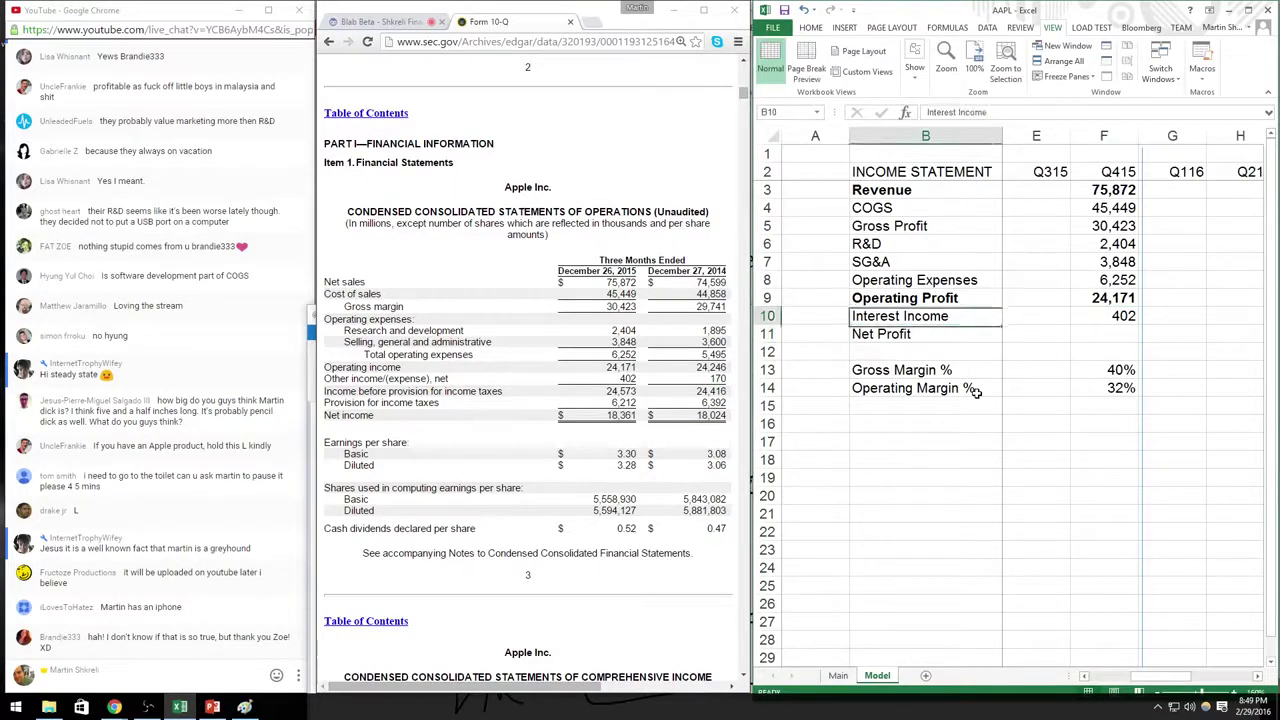
pyautogui.write('+F9')
pyautogui.write('+F10')
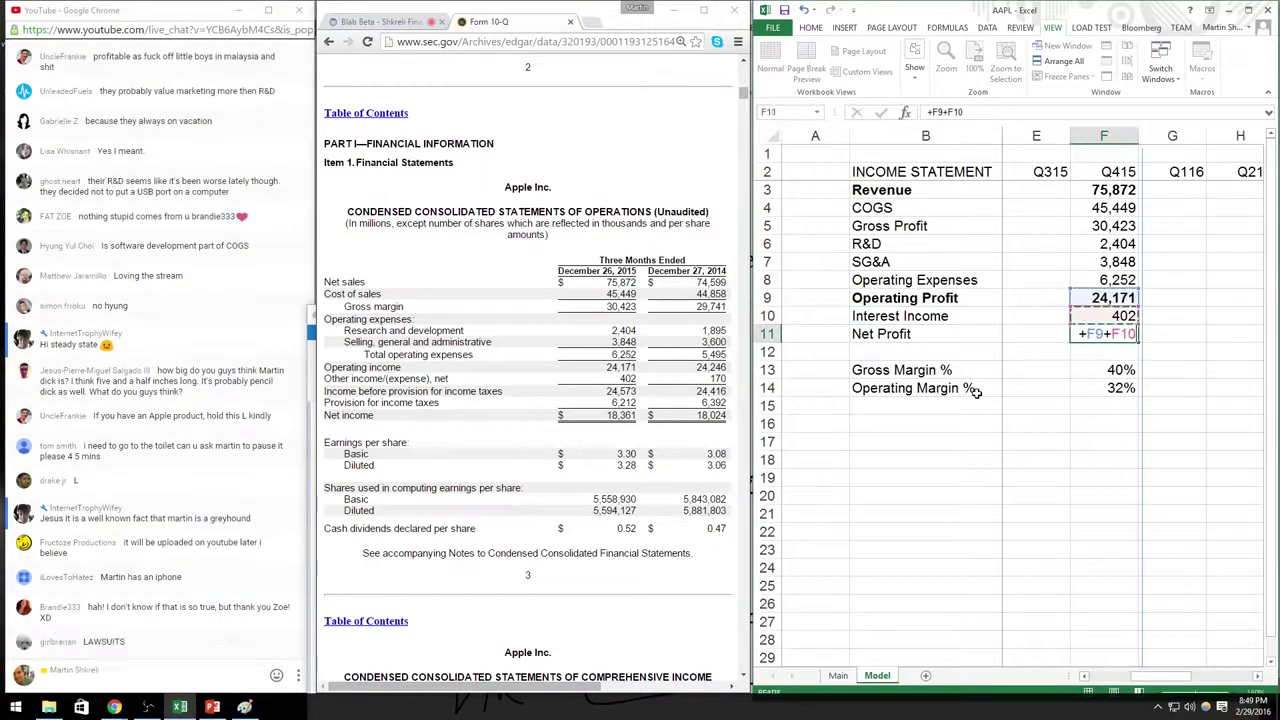
pyautogui.press('Return')
# Step: Replace the Net Profit label in cell B11 with Pretax Income
pyautogui.press('Home')
pyautogui.press('Up')
pyautogui.press('Right')
pyautogui.write('Pre')
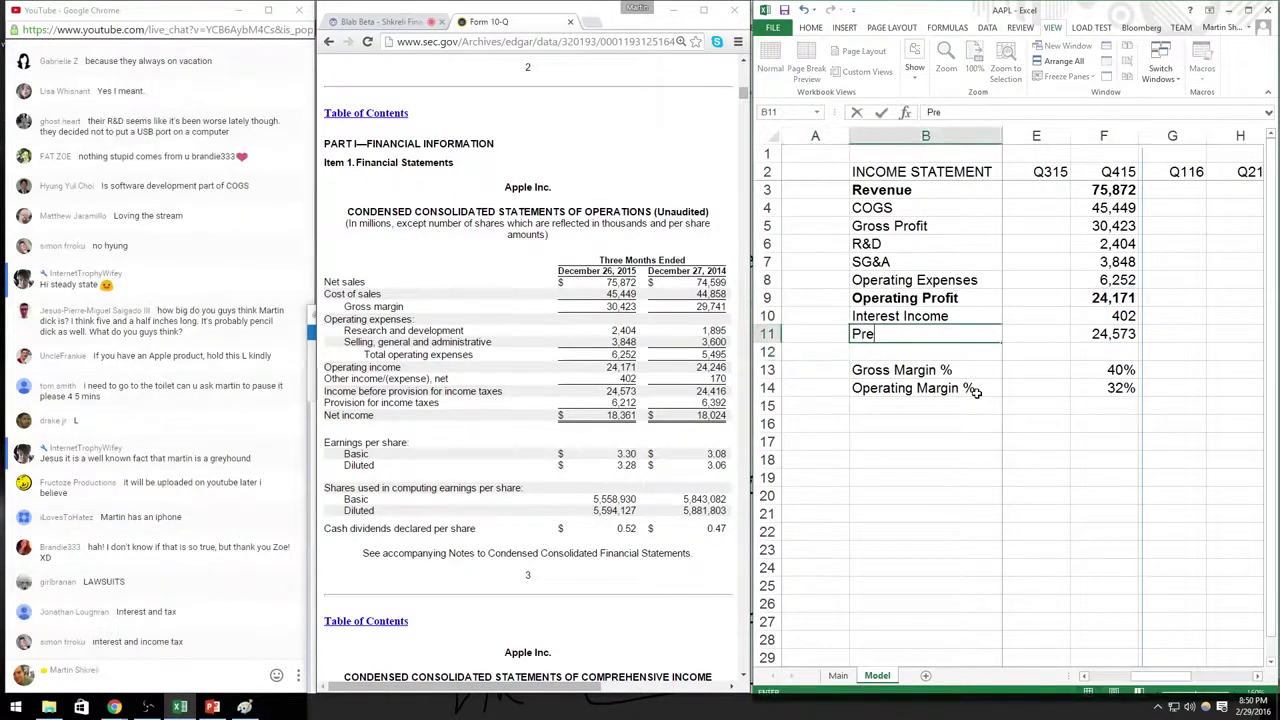
pyautogui.write('tax Income')
pyautogui.press('Return')
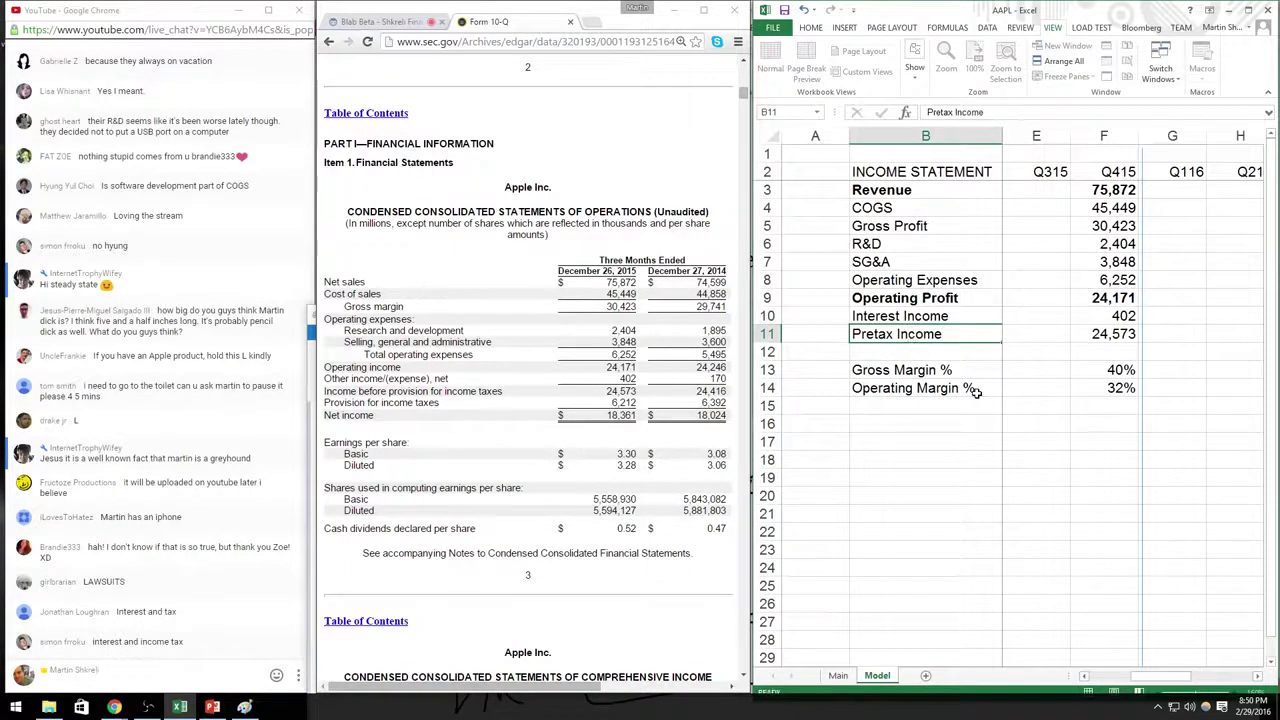
# Step: Insert two rows below Pretax Income and label them Taxes in B12 and Net Income in B13
pyautogui.hotkey('shift', 'space')
pyautogui.hotkey('ctrl', 'shift', '+')
pyautogui.hotkey('ctrl', 'shift', '+')
pyautogui.write('Taxes')
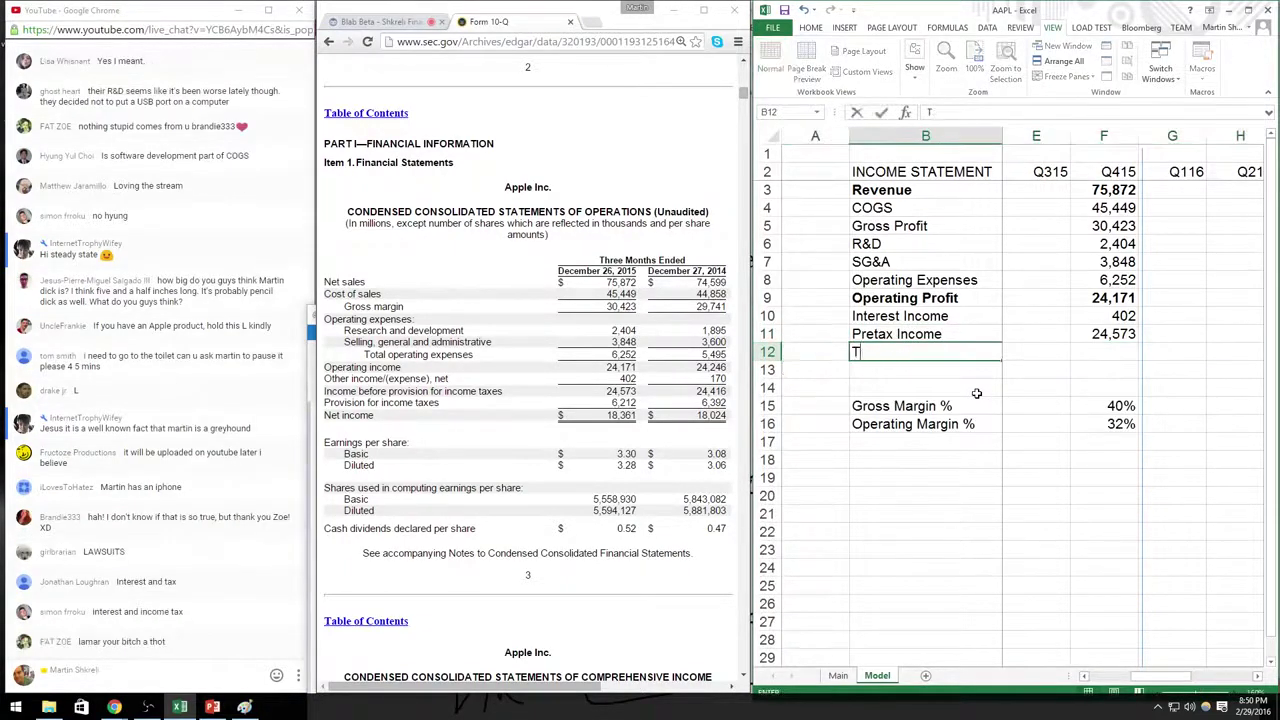
pyautogui.press('Return')
pyautogui.write('Net Income')
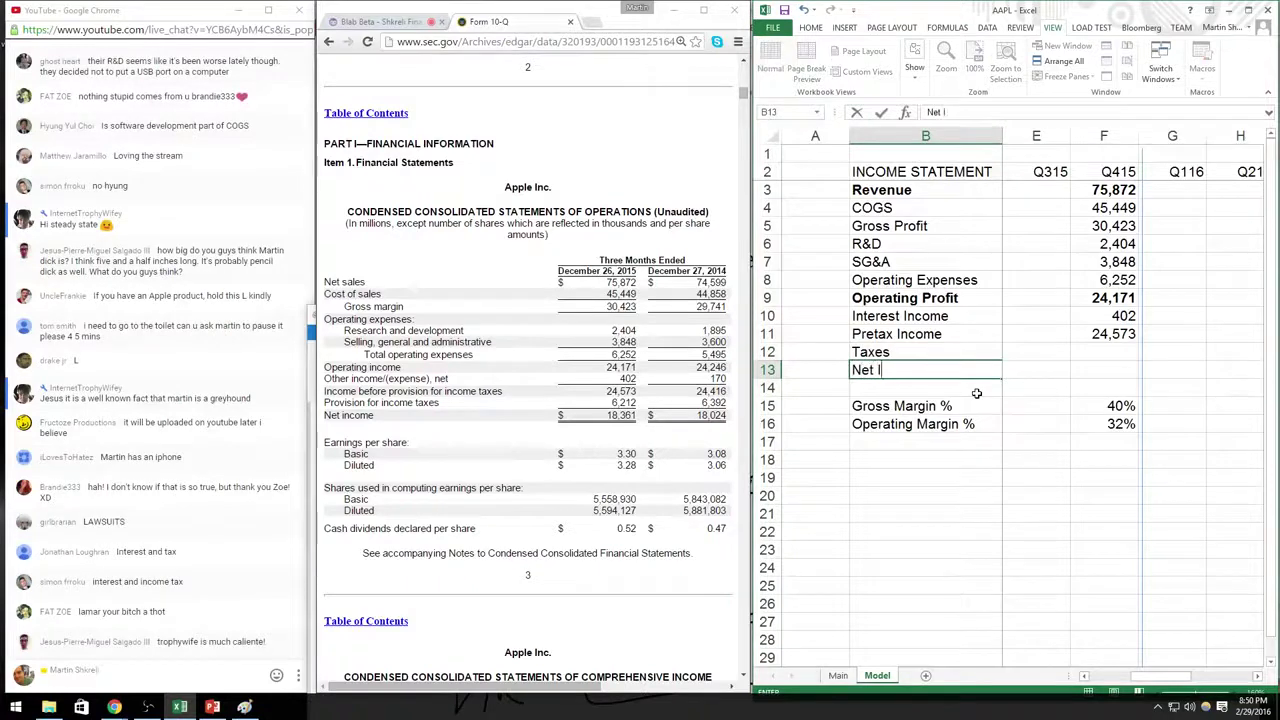
pyautogui.press('Return')
# Step: Enter 6212 from the 10-Q as the Q415 taxes in cell F12
pyautogui.press('Up')
pyautogui.press('Up')
pyautogui.press('Up')
pyautogui.press('Right')
pyautogui.press('Right')
pyautogui.press('Right')
pyautogui.press('Right')
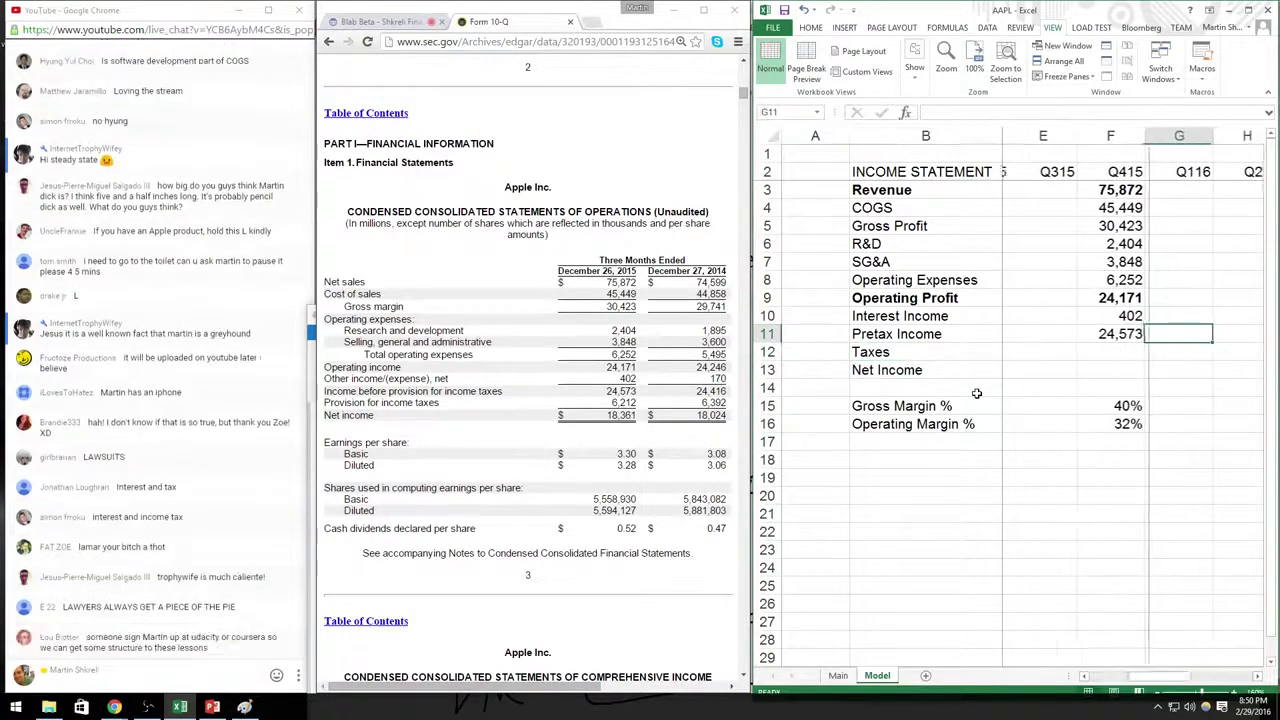
pyautogui.press('Down')
pyautogui.write('6,212')
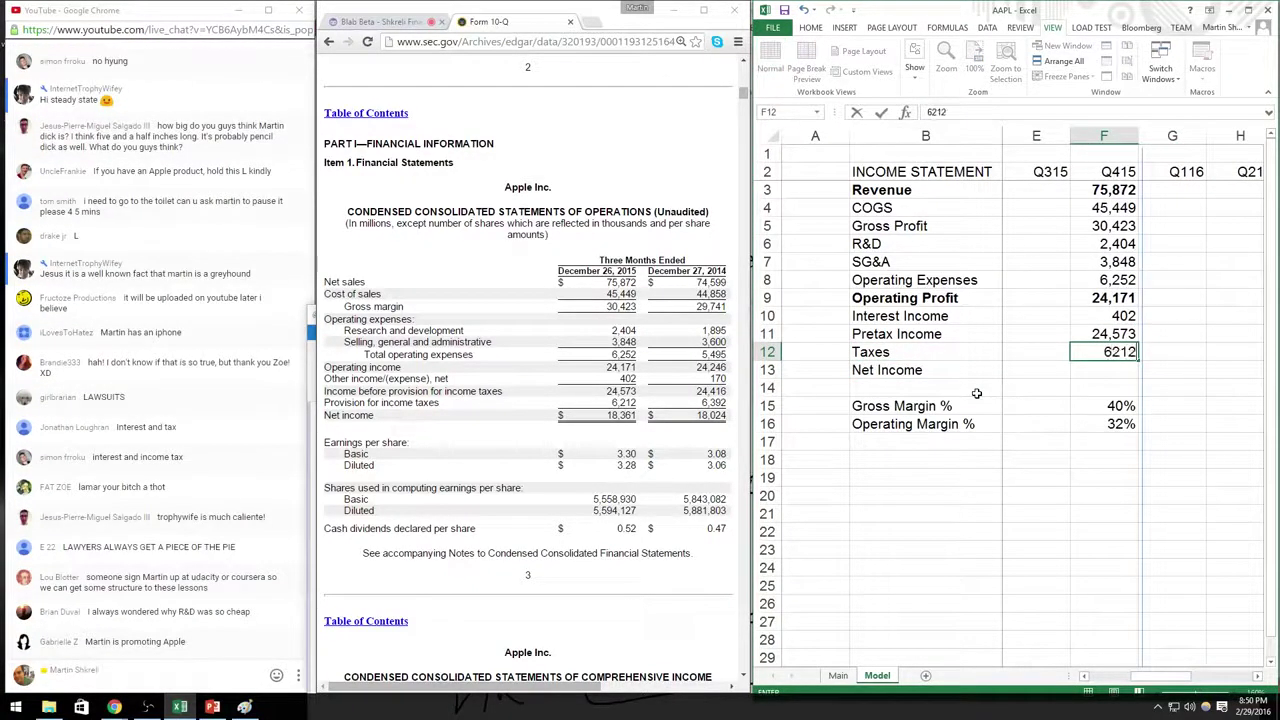
pyautogui.press('Return')
# Step: Calculate Q415 net income in cell F13 as pretax income minus taxes, +F11-F12, and make the Net Income row bold
pyautogui.write('+')
pyautogui.press('Up')
pyautogui.press('Up')
pyautogui.write('-')
pyautogui.press('Up')
pyautogui.hotkey('ctrl', 'Return')
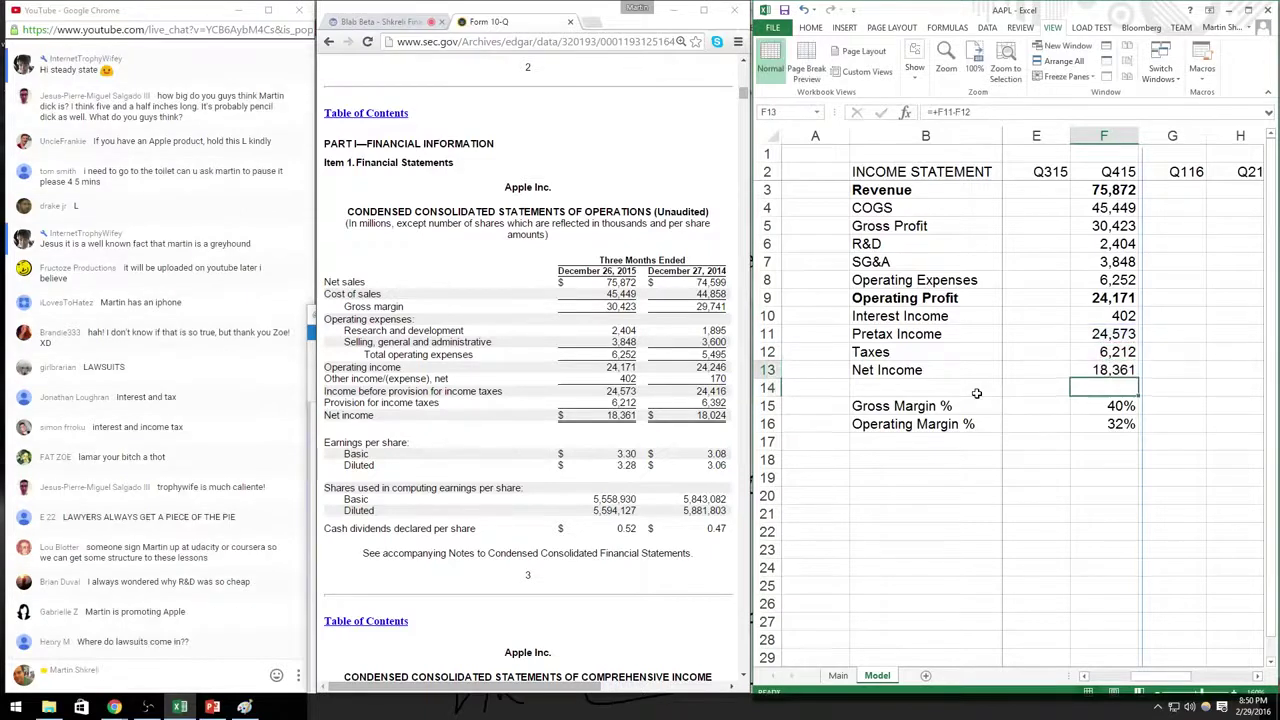
pyautogui.hotkey('shift', 'space')
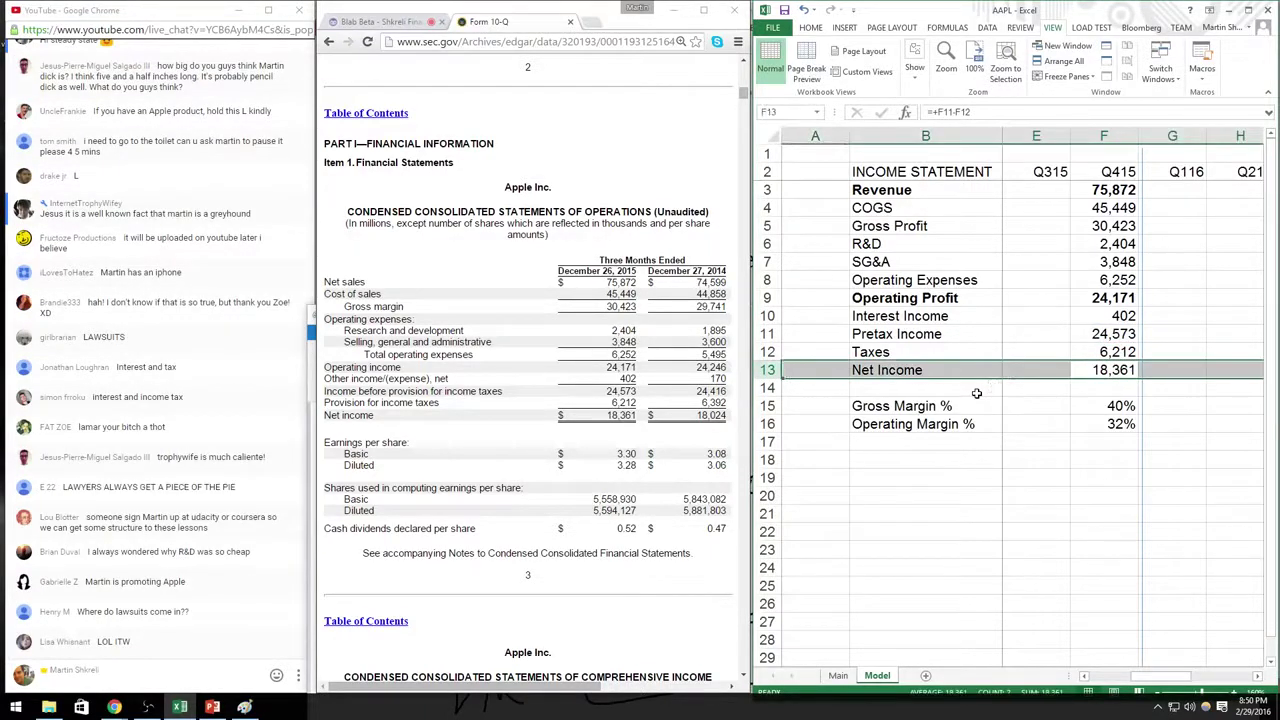
pyautogui.hotkey('ctrl', 'b')
# Step: Enter the label Net Margin % in cell B17 below Operating Margin %
pyautogui.press('Down')
pyautogui.press('Down')
pyautogui.press('Down')
pyautogui.press('Down')
pyautogui.press('Left')
pyautogui.press('Left')
pyautogui.write('N')
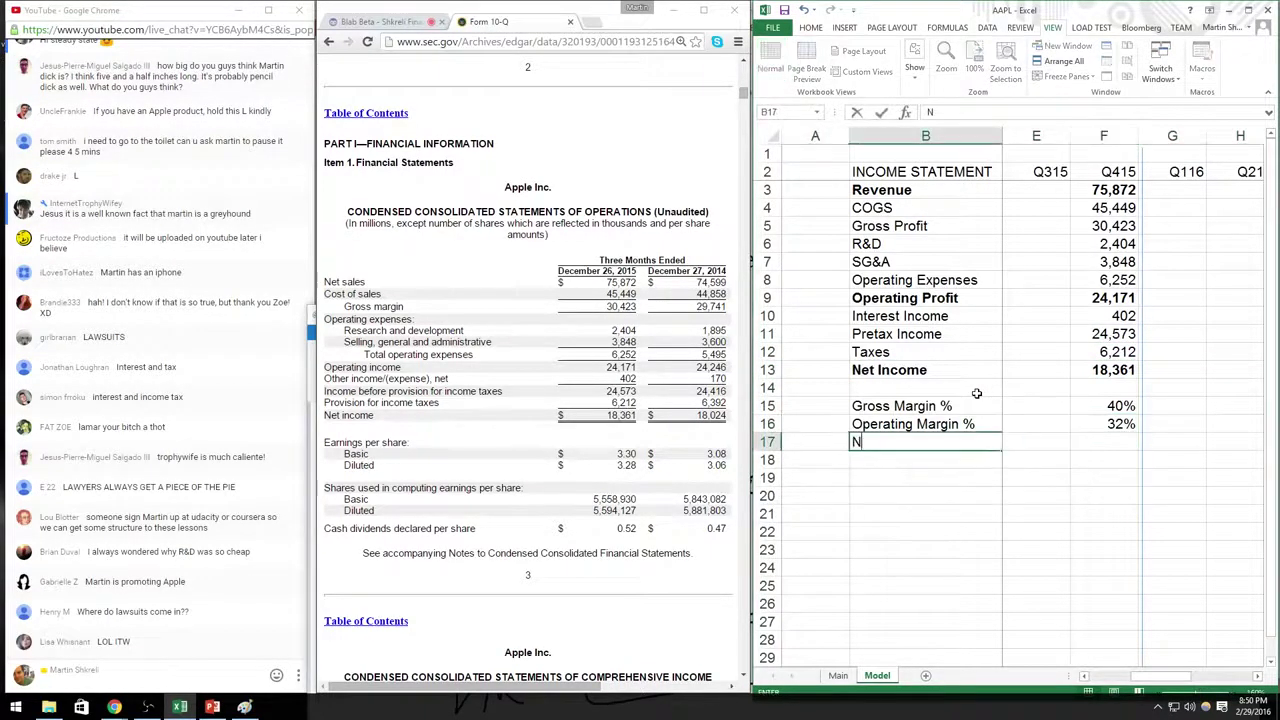
pyautogui.write('et Margin %')
pyautogui.hotkey('ctrl', 'Return')
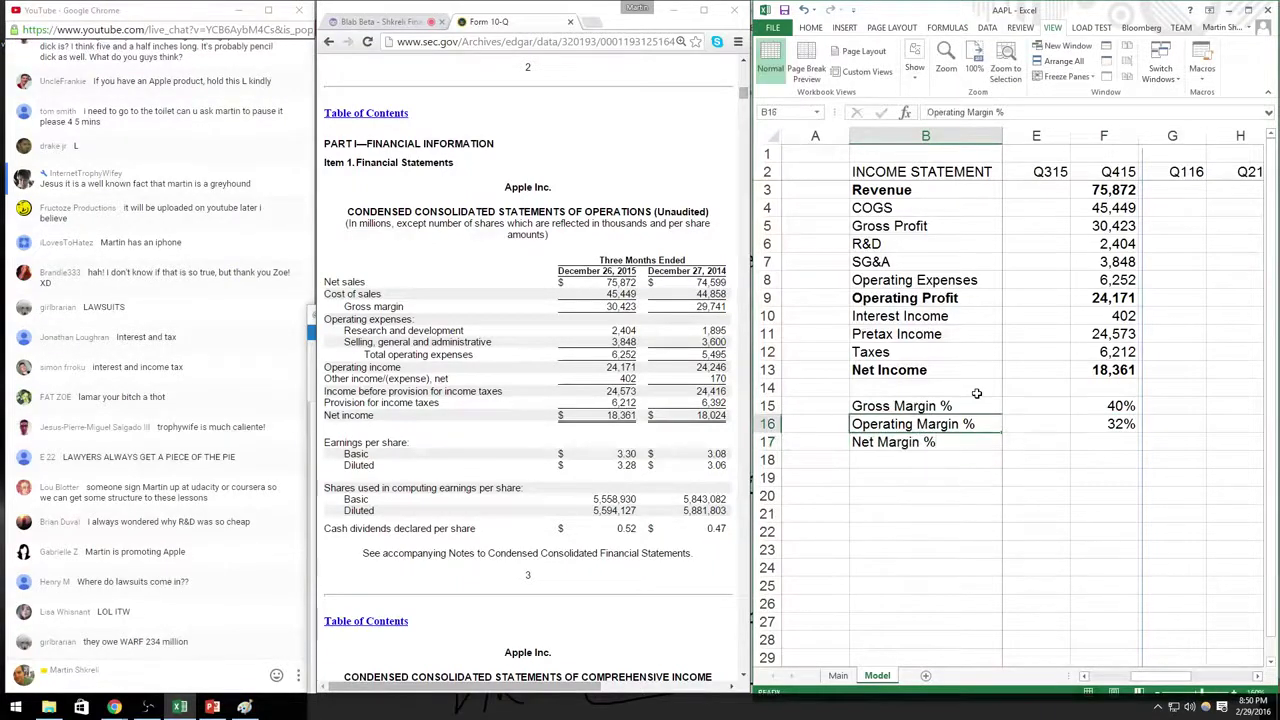
# Step: Calculate the Q415 net margin in cell F17 with the formula =F13/F3 and format it as a percentage
pyautogui.press('Right')
pyautogui.press('Right')
pyautogui.write('=')
pyautogui.press('Up')
pyautogui.press('Up')
pyautogui.press('Up')
pyautogui.press('Up')
pyautogui.write('/')
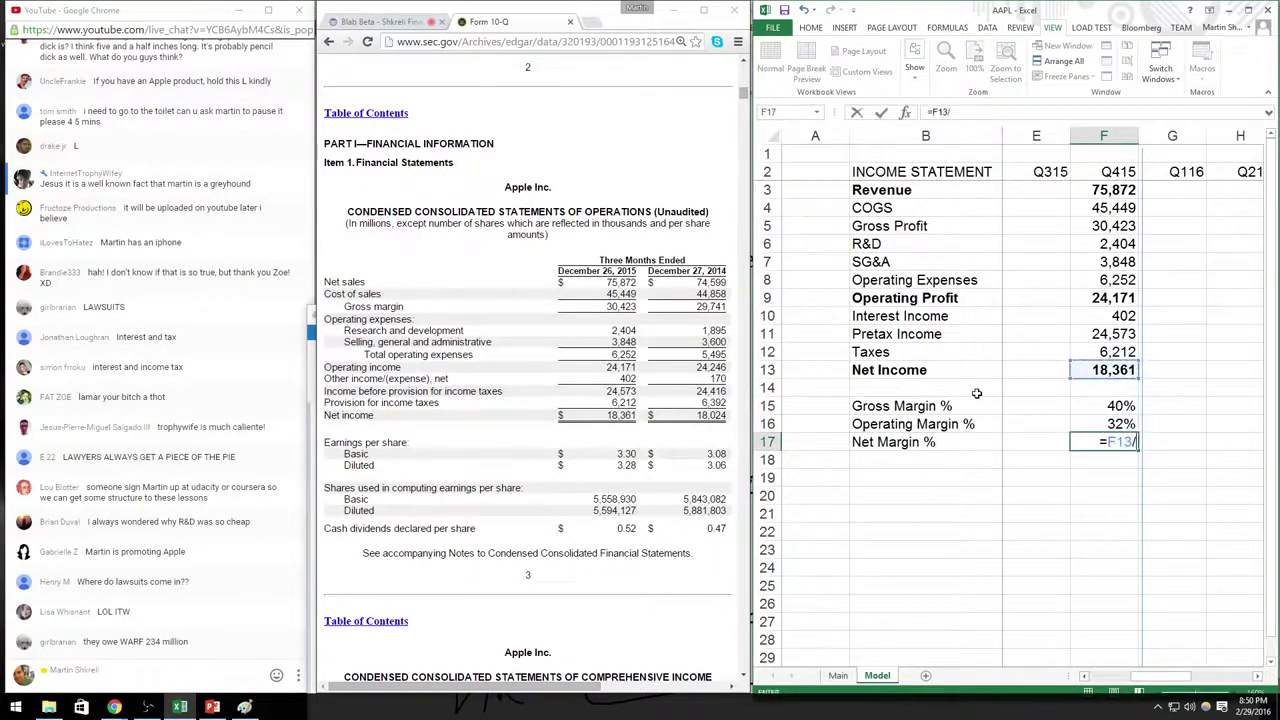
pyautogui.press('Up')
pyautogui.press('Up')
pyautogui.press('Up')
pyautogui.press('Up')
pyautogui.press('Up')
pyautogui.press('Up')
pyautogui.press('Up')
pyautogui.press('Up')
pyautogui.press('Up')
pyautogui.press('Up')
pyautogui.press('Up')
pyautogui.press('Up')
pyautogui.press('Up')
pyautogui.press('Up')
pyautogui.hotkey('ctrl', 'Return')
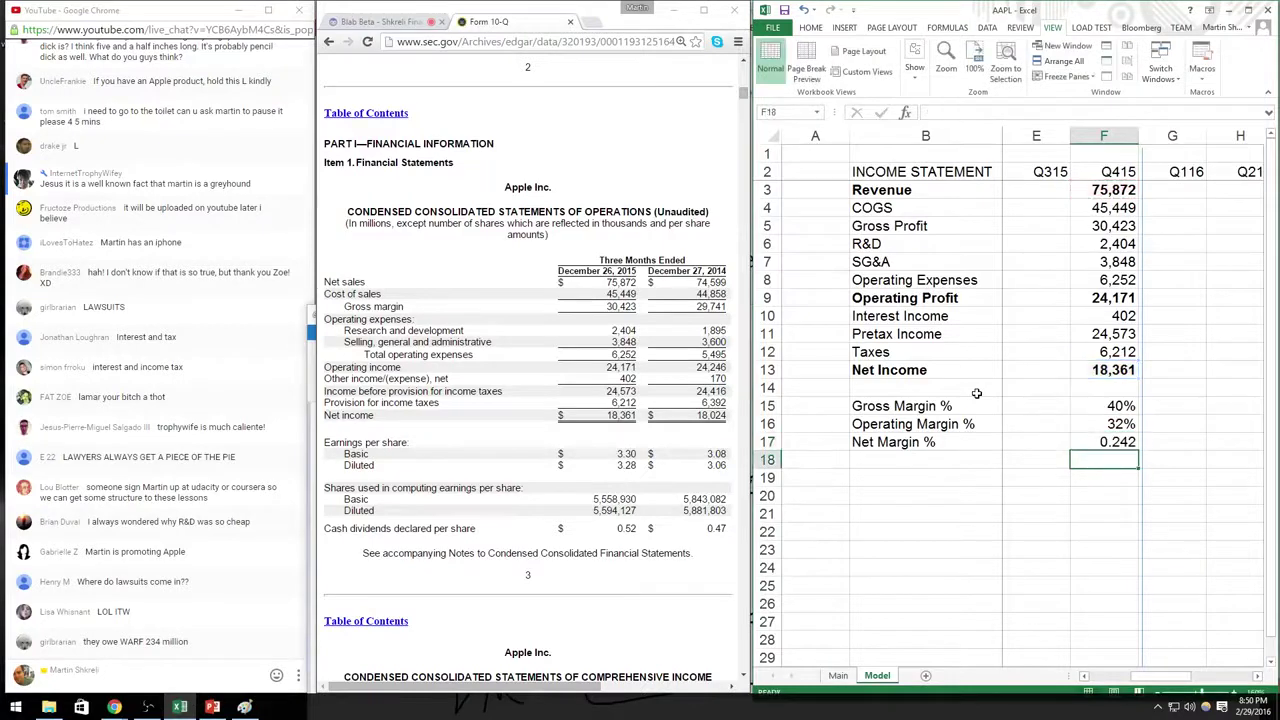
pyautogui.hotkey('ctrl', 'shift', '5')
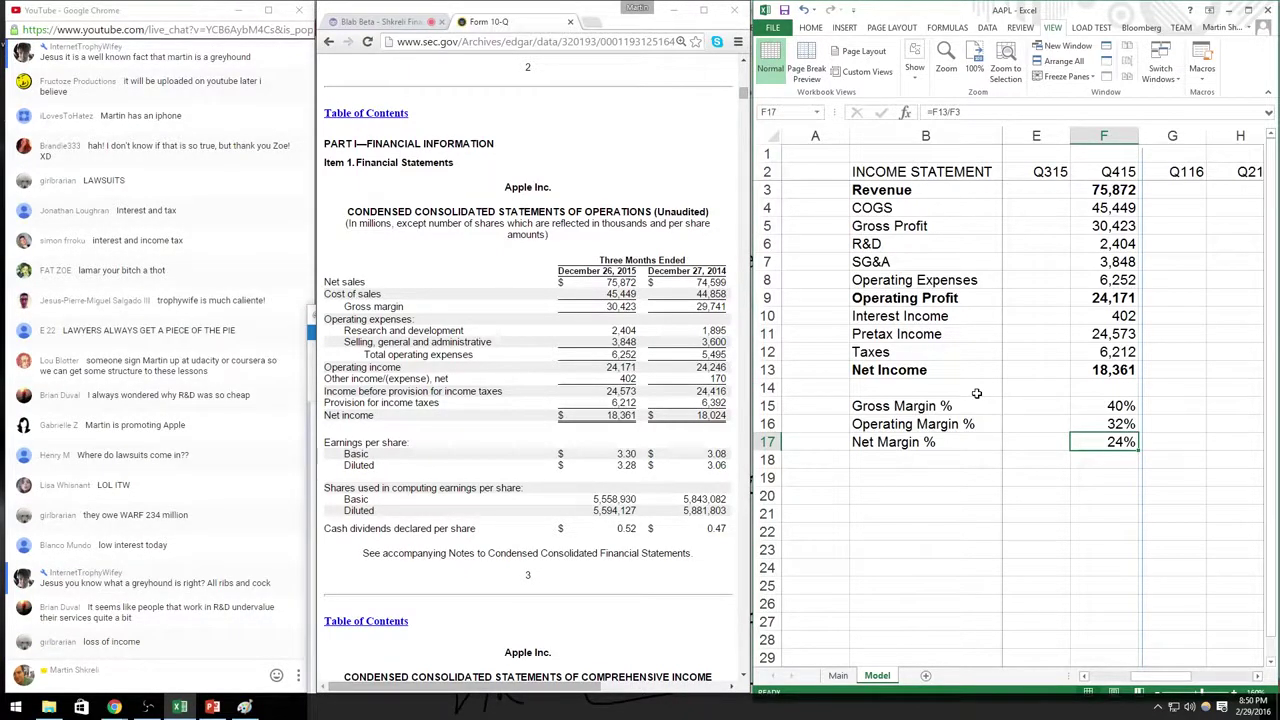
# Step: Enter the label Tax Rate in cell B18 below Net Margin %
pyautogui.press('Return')
pyautogui.write('Tax Rate')
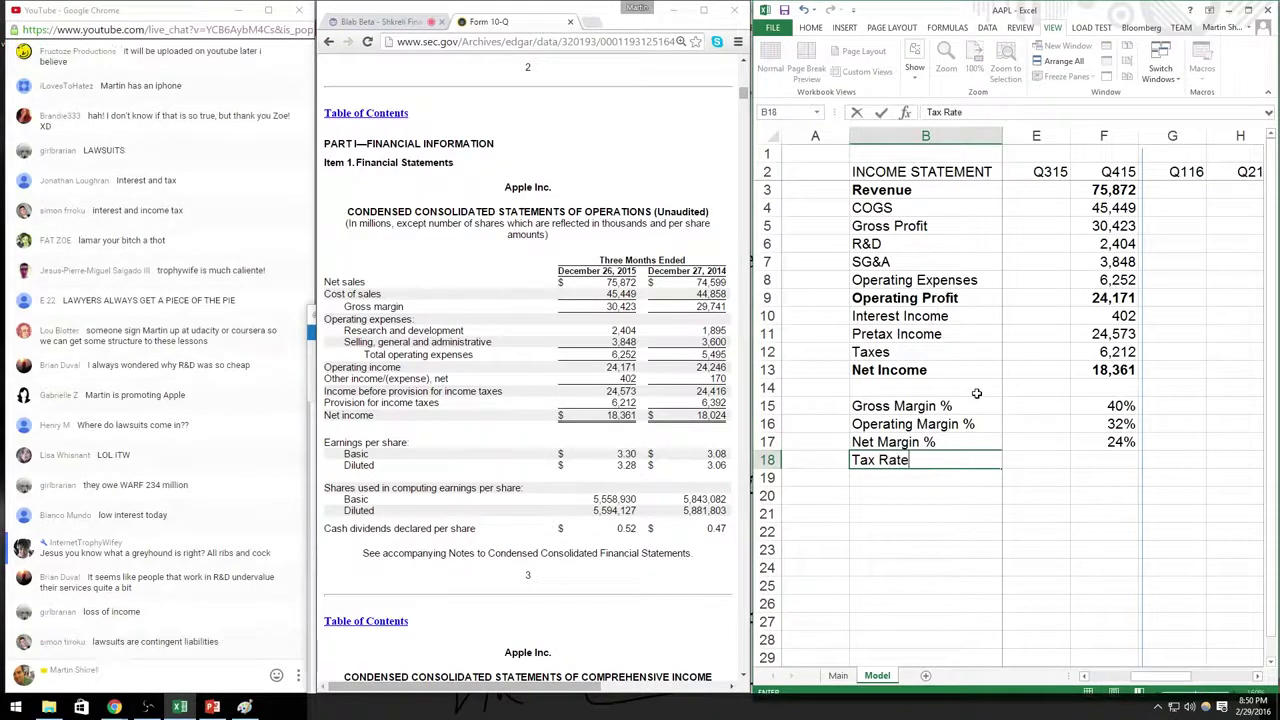
pyautogui.press('Right')
# Step: Calculate the Q415 tax rate in cell F18 with the formula =F12/F11 and format it as a percentage
pyautogui.press('Right')
pyautogui.write('=')
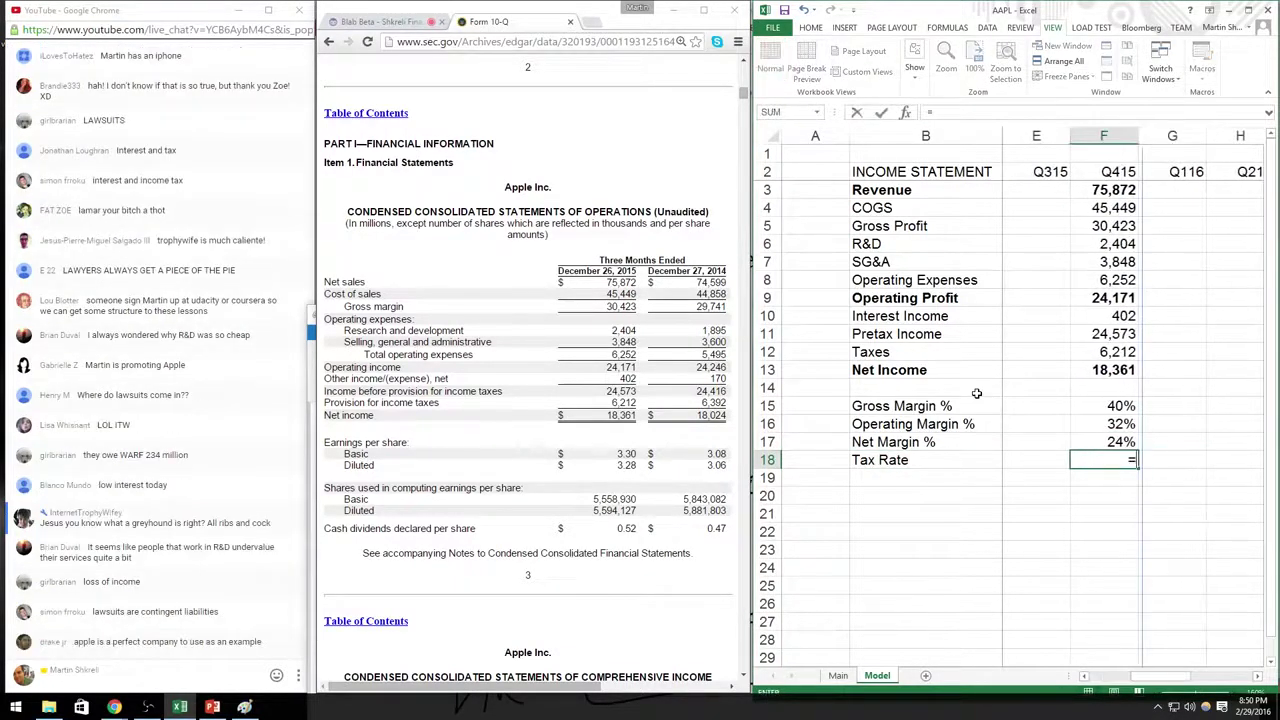
pyautogui.press('Up')
pyautogui.press('Up')
pyautogui.press('Up')
pyautogui.press('Up')
pyautogui.press('Up')
pyautogui.press('Up')
pyautogui.press('Up')
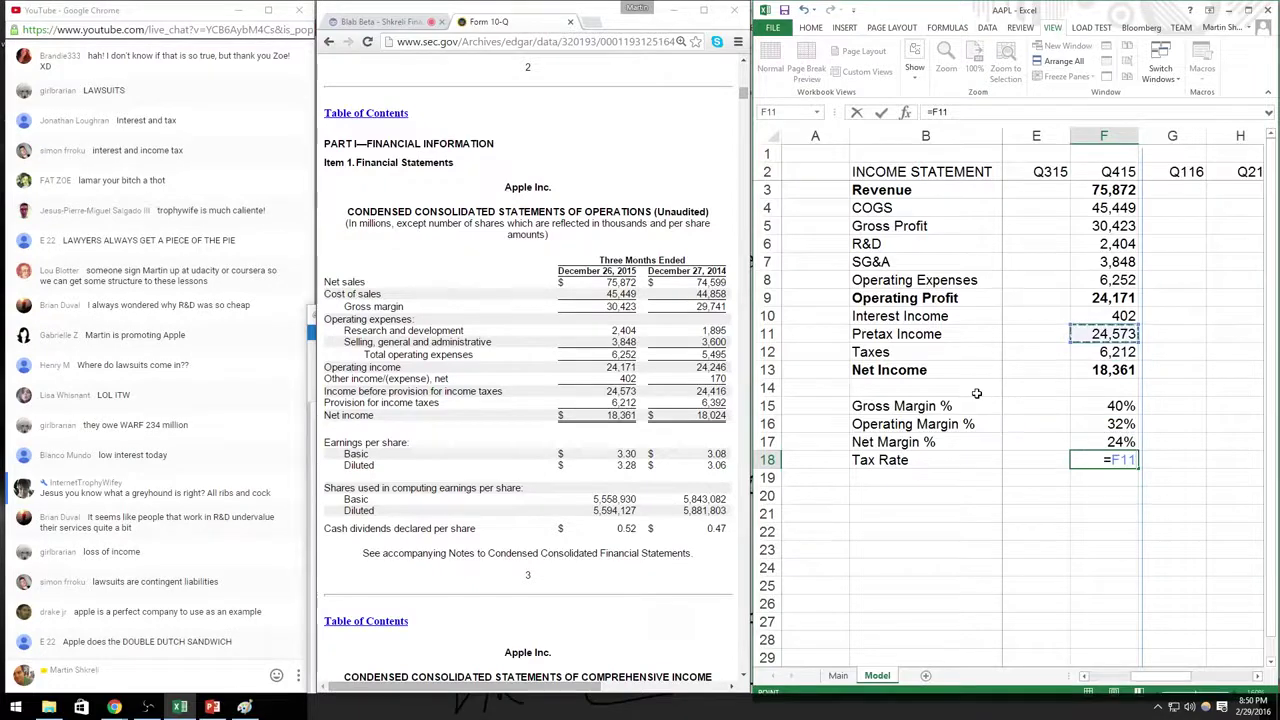
pyautogui.click(1112, 350)
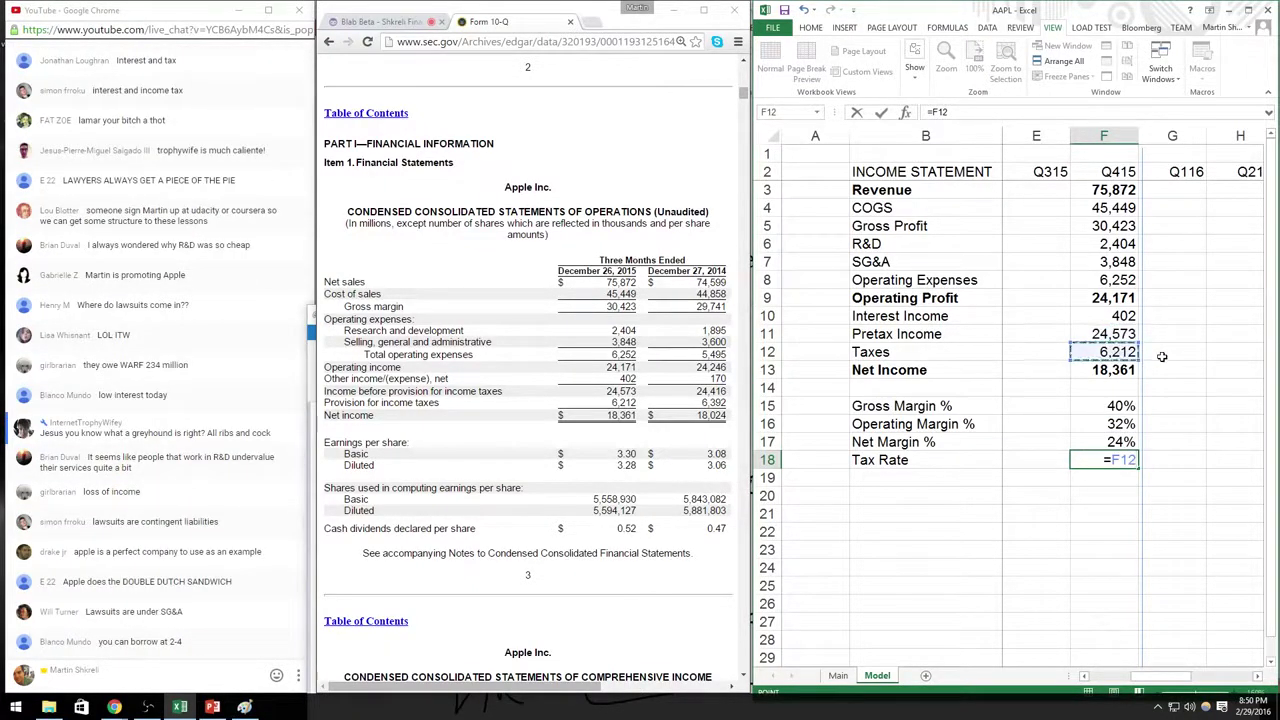
pyautogui.write('/')
pyautogui.press('Up')
pyautogui.press('Up')
pyautogui.press('Up')
pyautogui.press('Up')
pyautogui.press('Up')
pyautogui.press('Up')
pyautogui.press('Up')
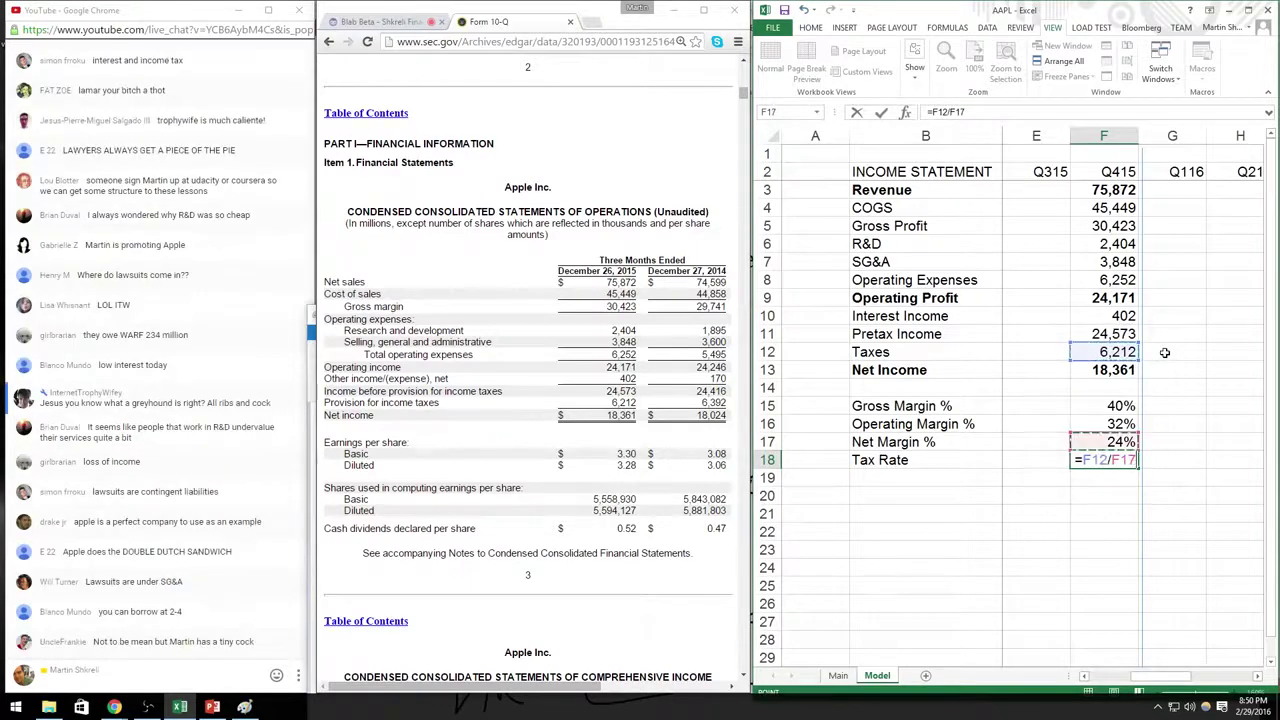
pyautogui.press('Return')
pyautogui.press('Up')
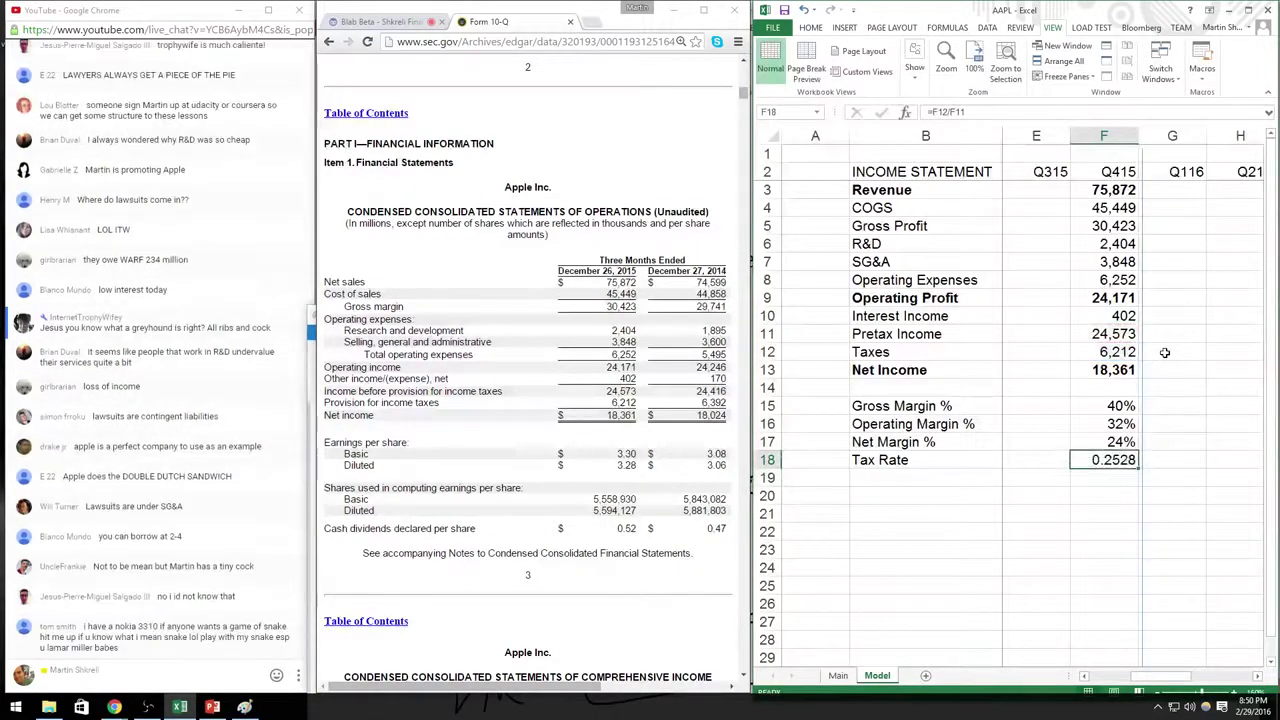
pyautogui.hotkey('ctrl', 'shift', '5')
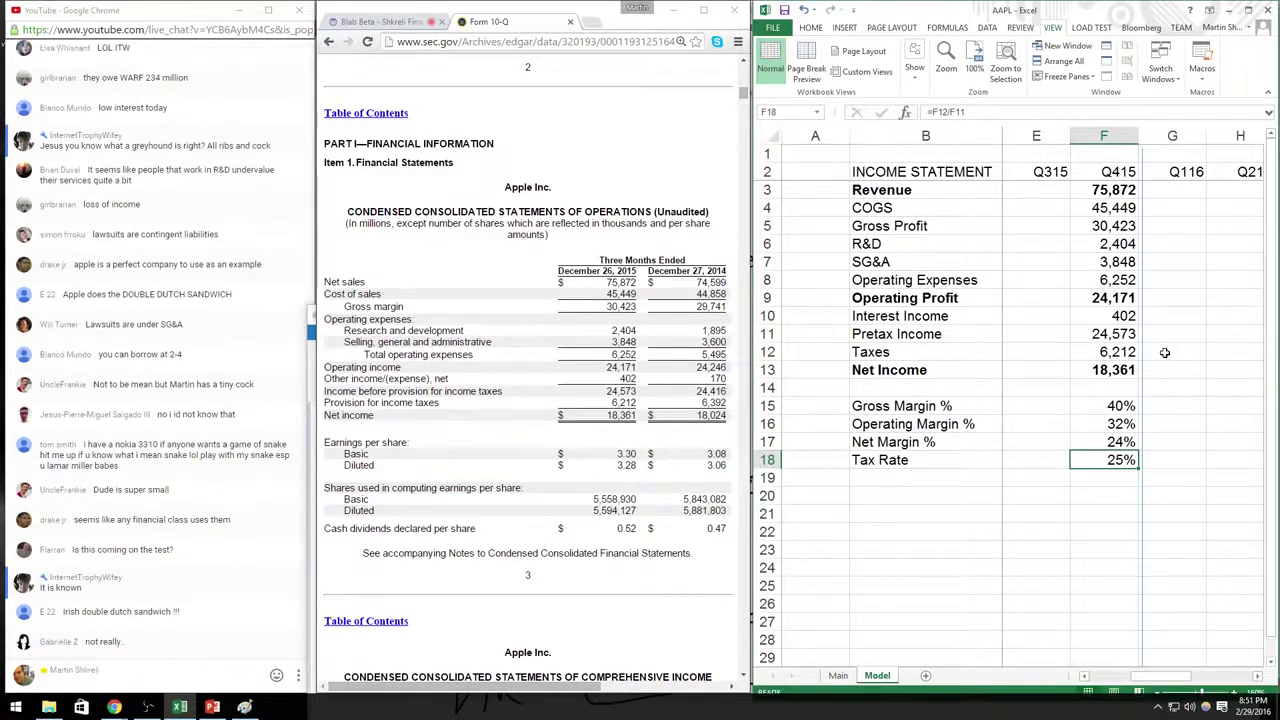
# Step: Insert two blank rows directly below the Net Income row
pyautogui.scroll(-2, 1078, 390)
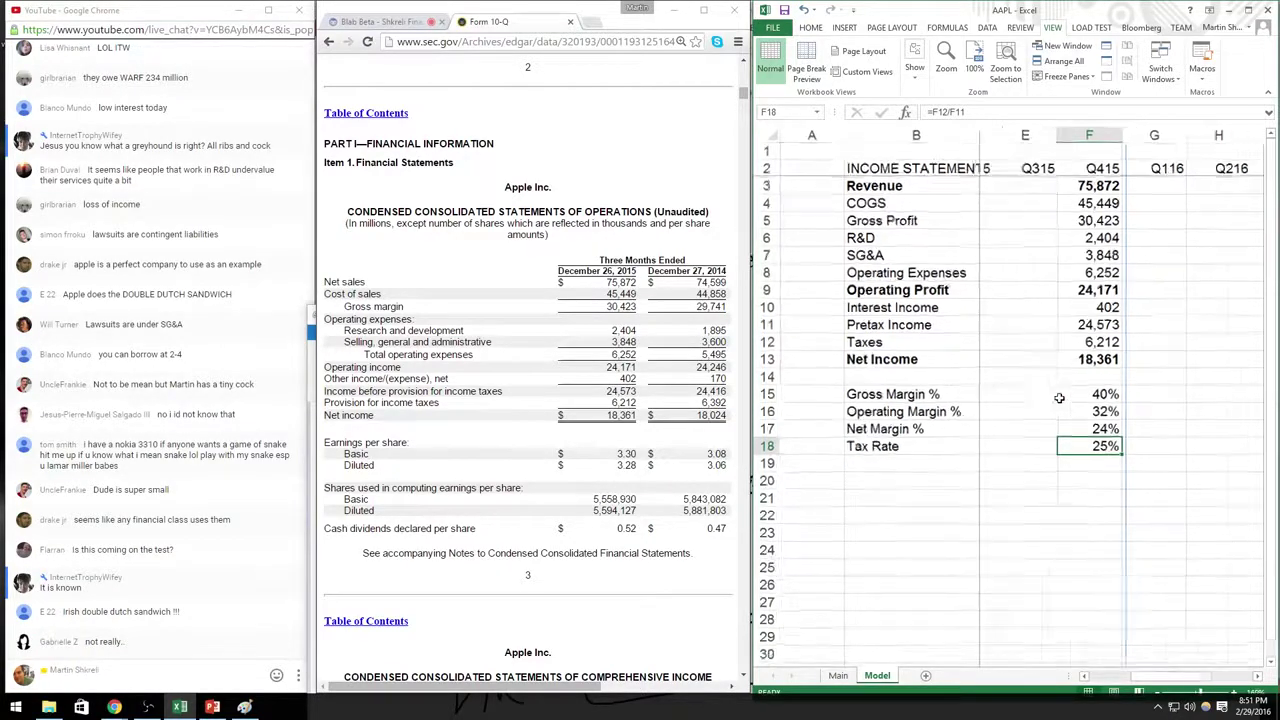
pyautogui.scroll(-1, 1068, 403)
pyautogui.press('Up')
pyautogui.press('Up')
pyautogui.press('Up')
pyautogui.press('Up')
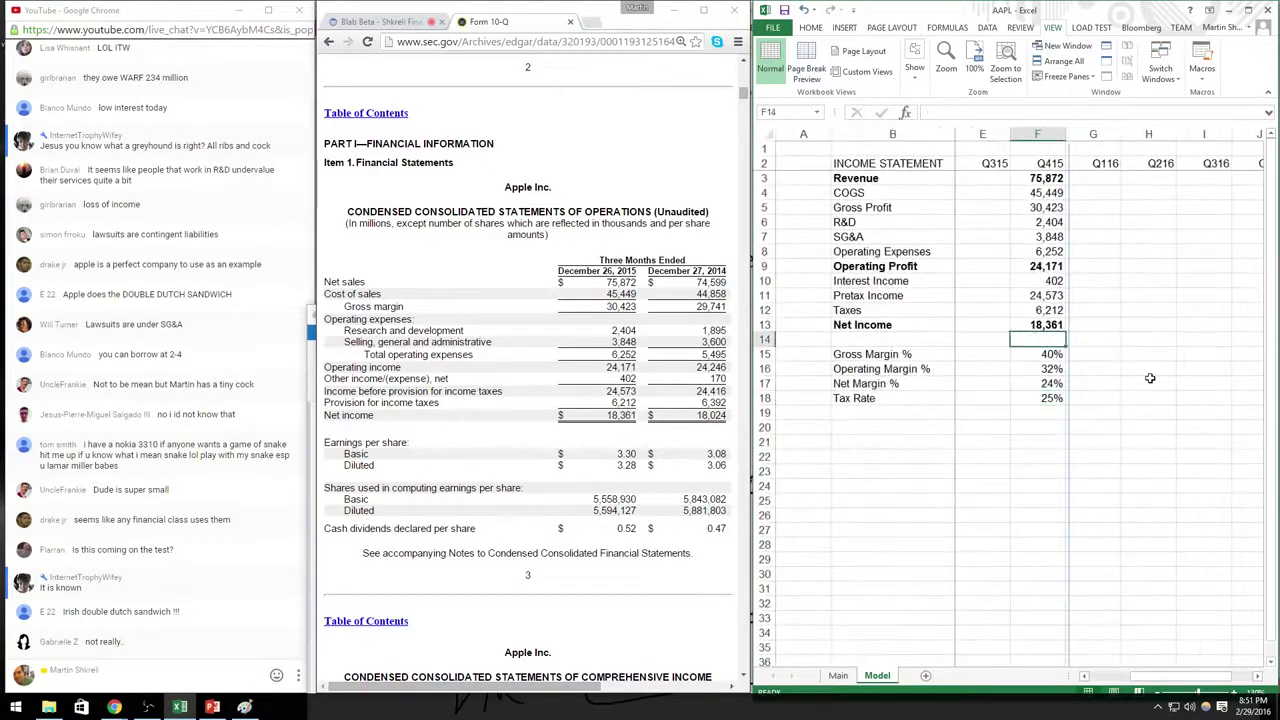
pyautogui.hotkey('shift', 'space')
pyautogui.hotkey('ctrl', 'shift', '+')
pyautogui.hotkey('ctrl', 'shift', '+')
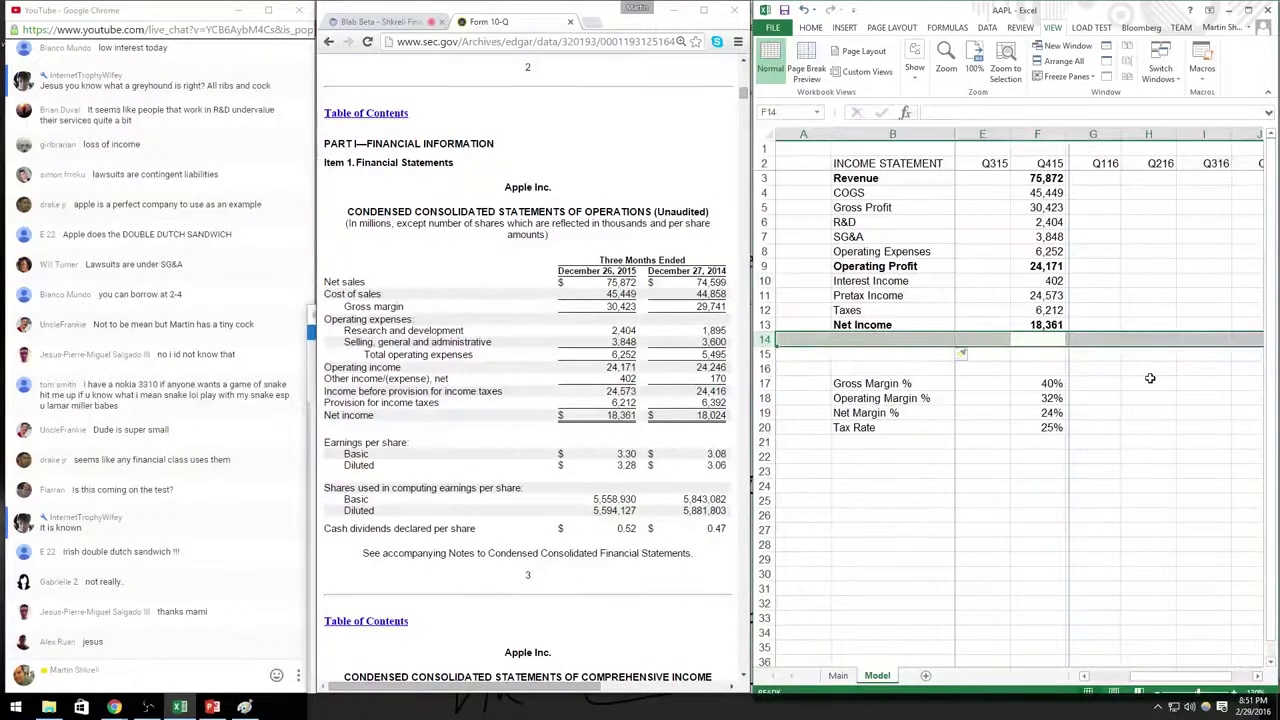
# Step: Enter the label EPS in cell B14 and the label Shares in cell B15 below Net Income
pyautogui.press('Left')
pyautogui.press('Left')
pyautogui.write('EPS')
pyautogui.press('Return')
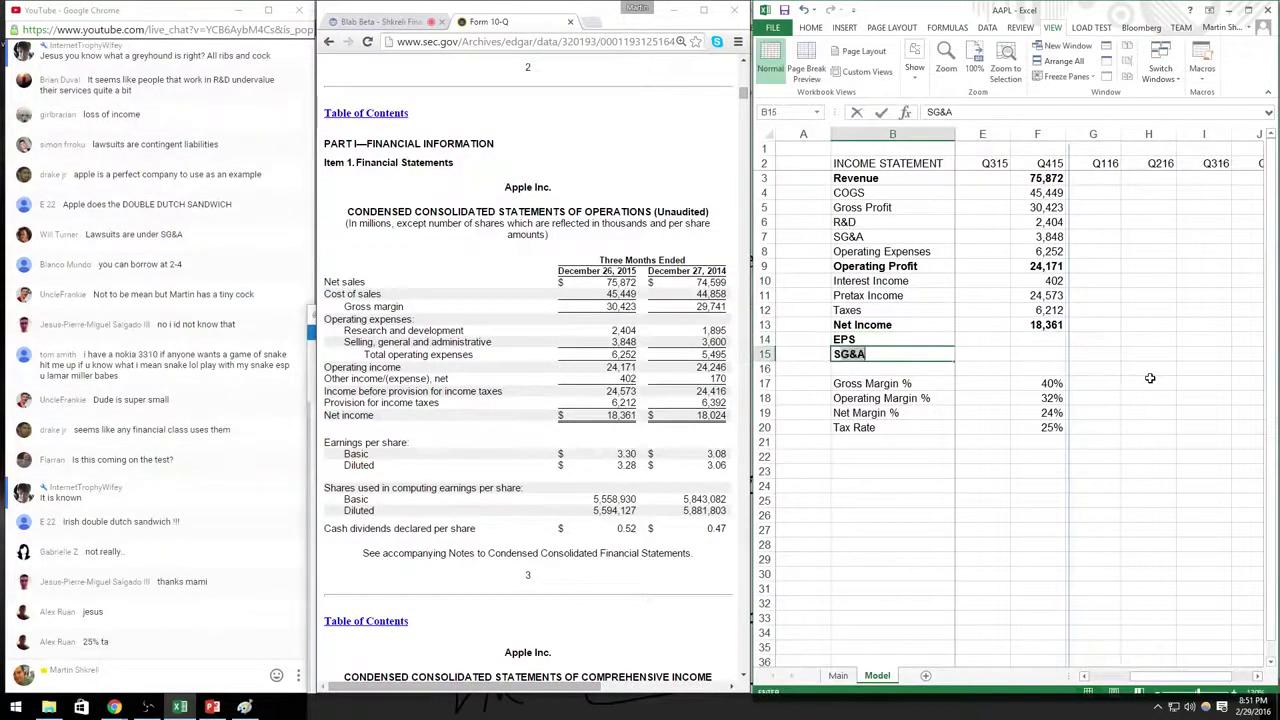
pyautogui.write('Shares')
pyautogui.press('Up')
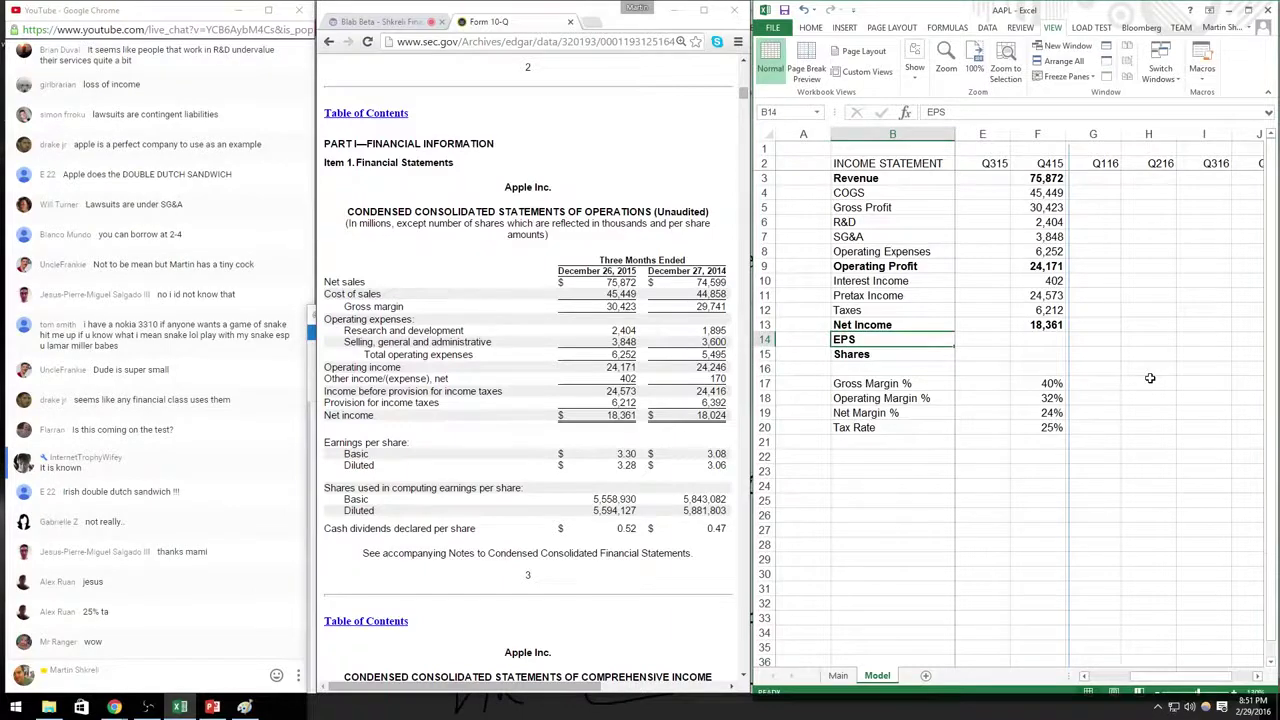
# Step: Remove the bold formatting from the Shares row
pyautogui.press('Down')
pyautogui.hotkey('shift', 'space')
pyautogui.hotkey('ctrl', 'b')
# Step: Remove the bold formatting from the EPS row and move that row below the Shares row
pyautogui.press('Up')
pyautogui.hotkey('shift', 'space')
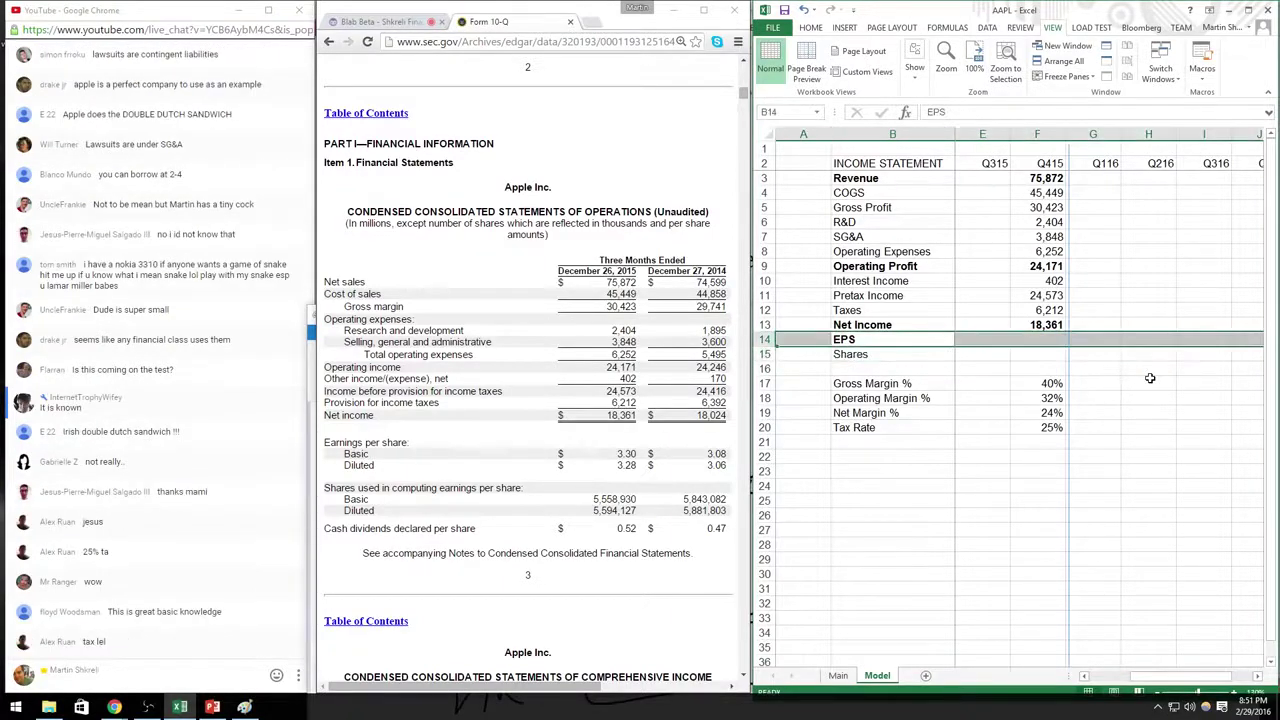
pyautogui.hotkey('ctrl', 'x')
pyautogui.rightClick(765, 369)
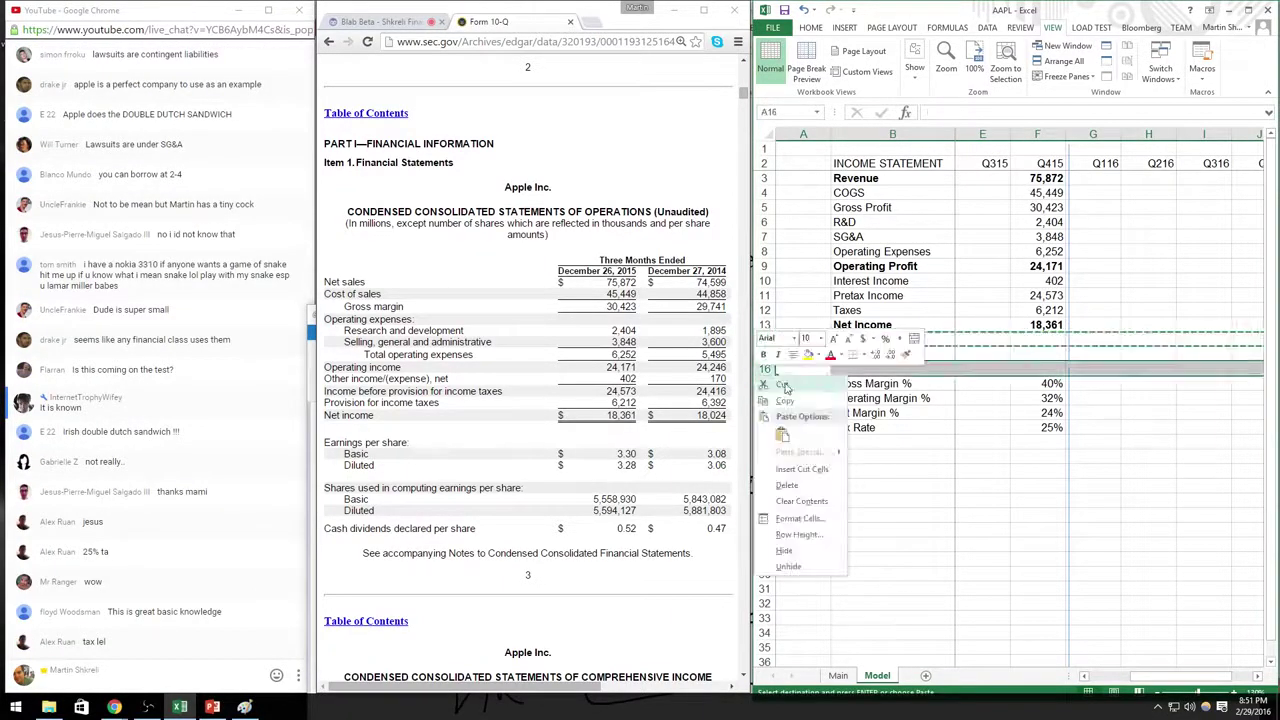
pyautogui.click(818, 474)
# Step: Enter the Q415 diluted share count from the filing in cell F15 as 5594.127, in millions
pyautogui.click(1045, 354)
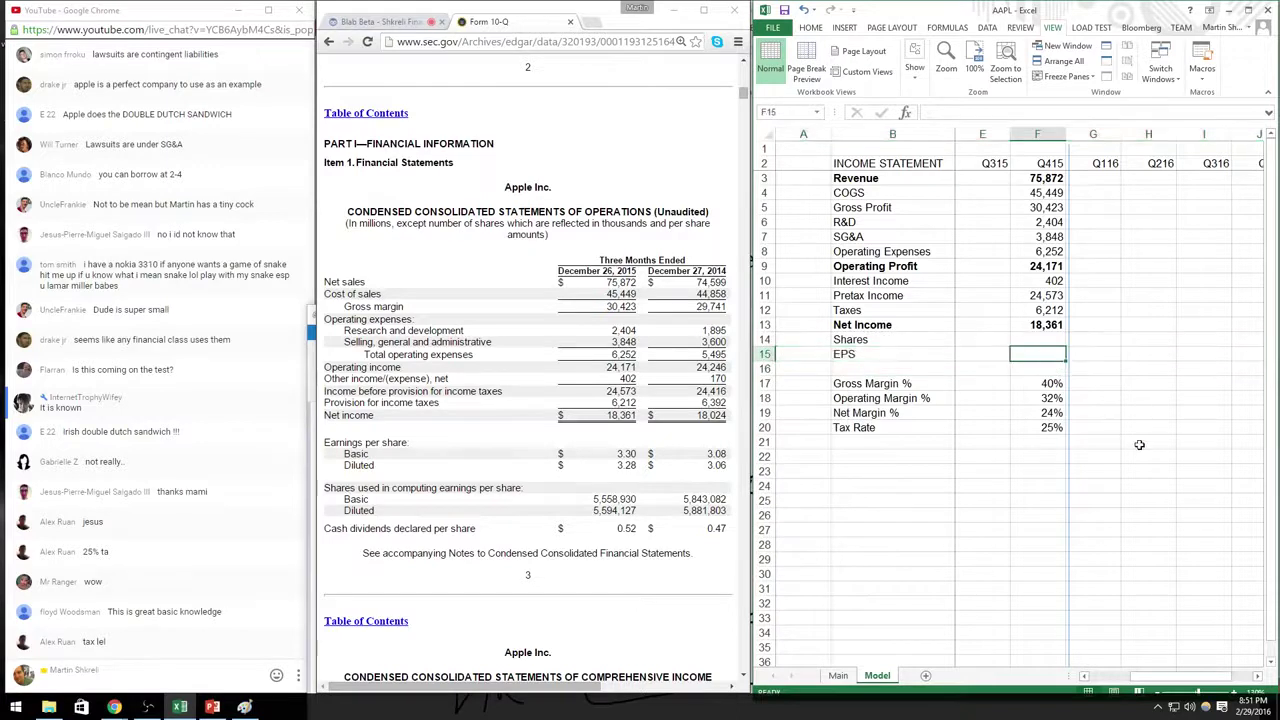
pyautogui.write('5594')
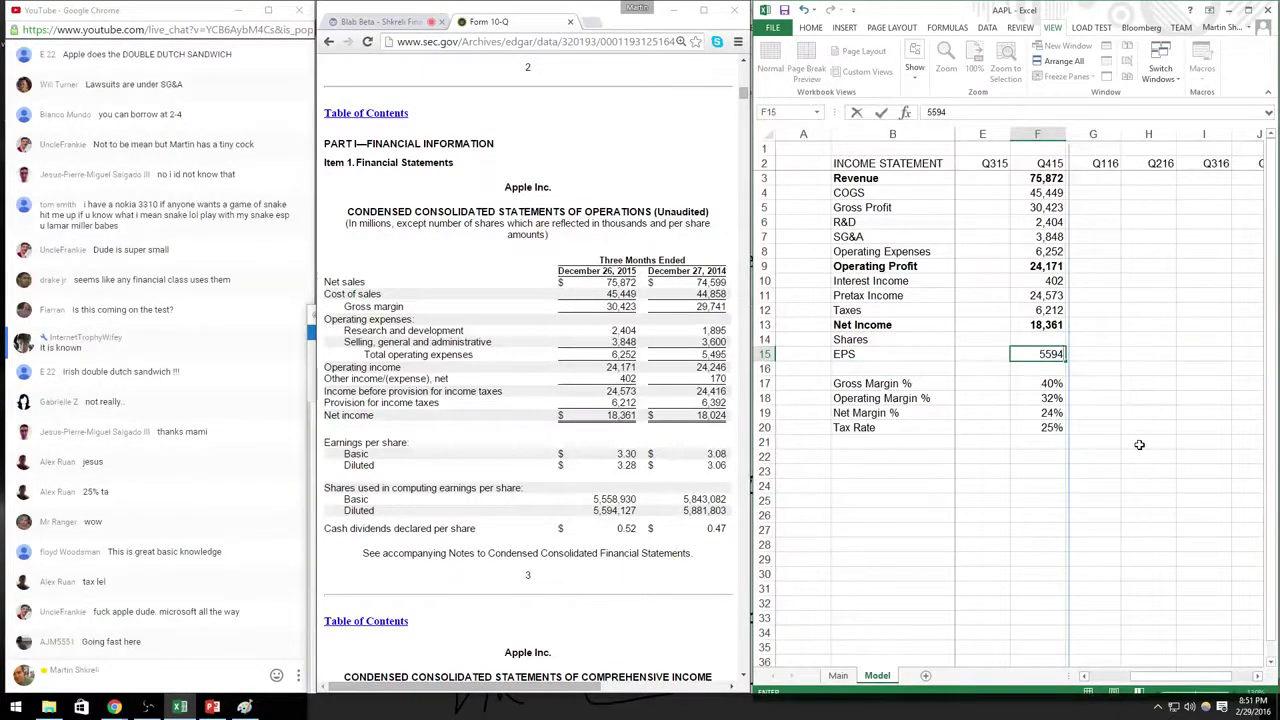
pyautogui.write('.12')
pyautogui.press('Return')
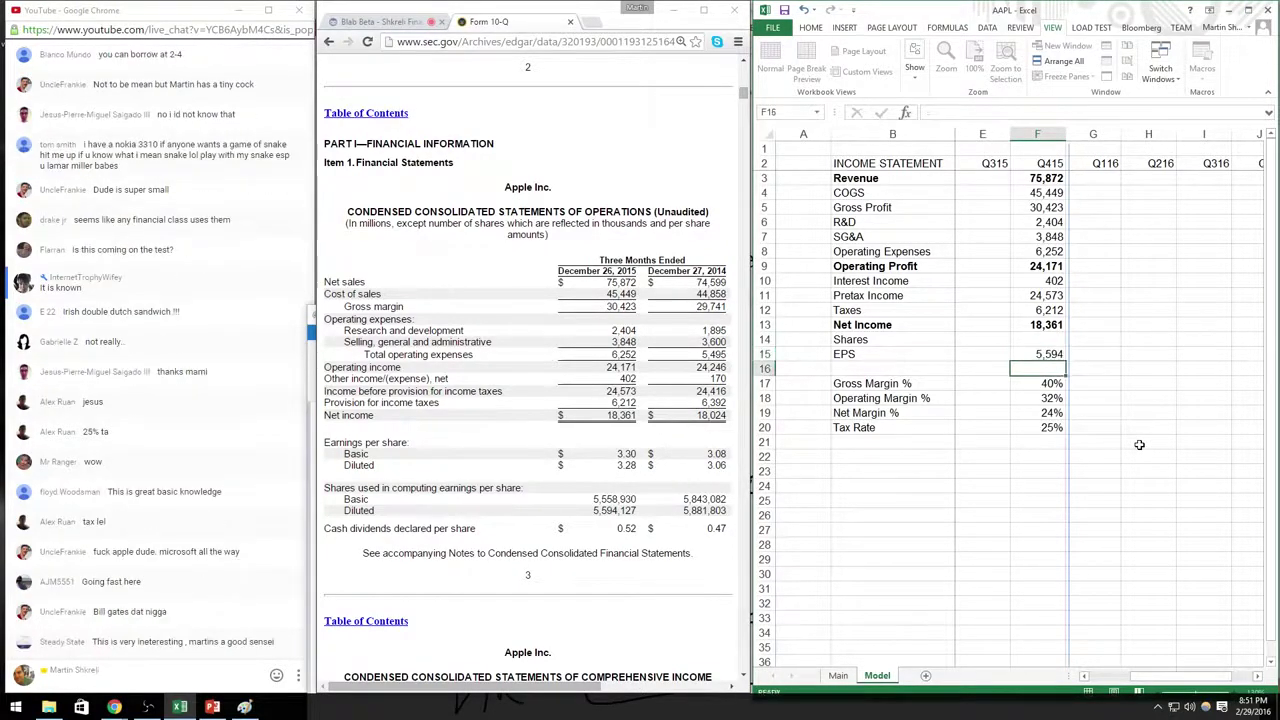
# Step: Calculate Q415 earnings per share in cell F14 with the formula =F13/F15 and show it with two decimals
pyautogui.press('Up')
pyautogui.press('Up')
pyautogui.write('=')
pyautogui.press('Up')
pyautogui.write('/')
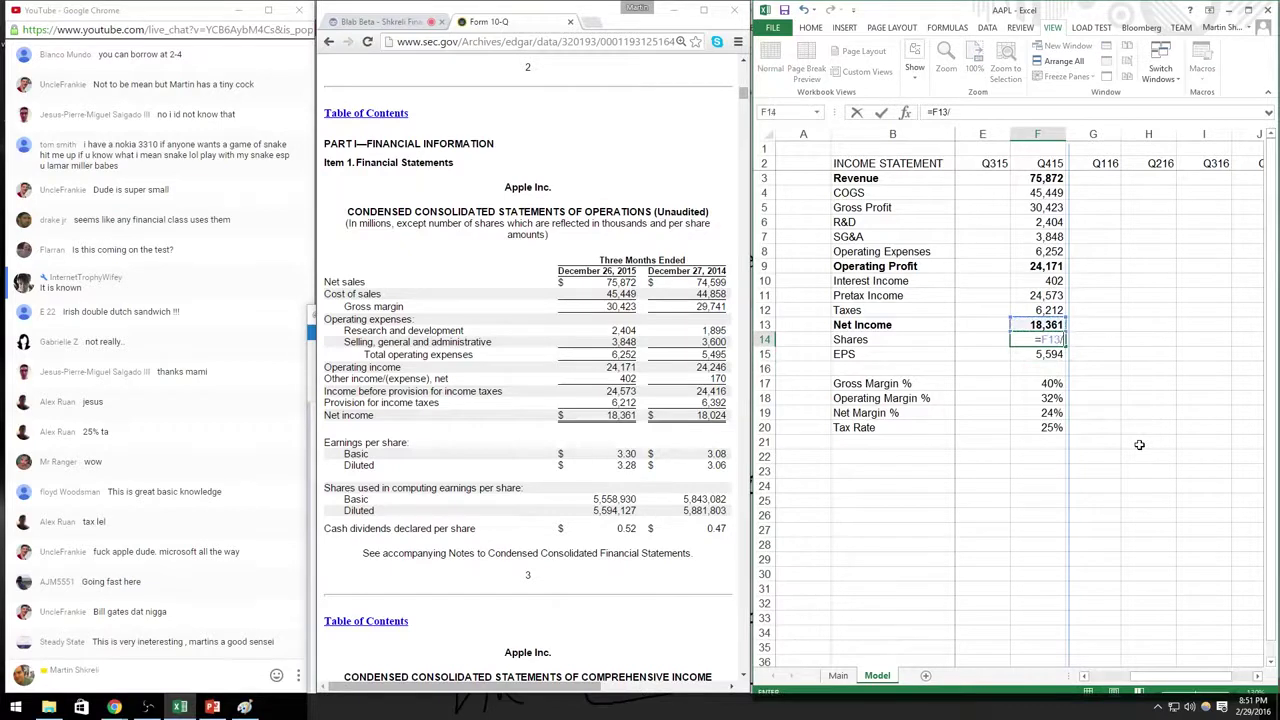
pyautogui.press('Down')
pyautogui.press('Return')
pyautogui.press('Up')
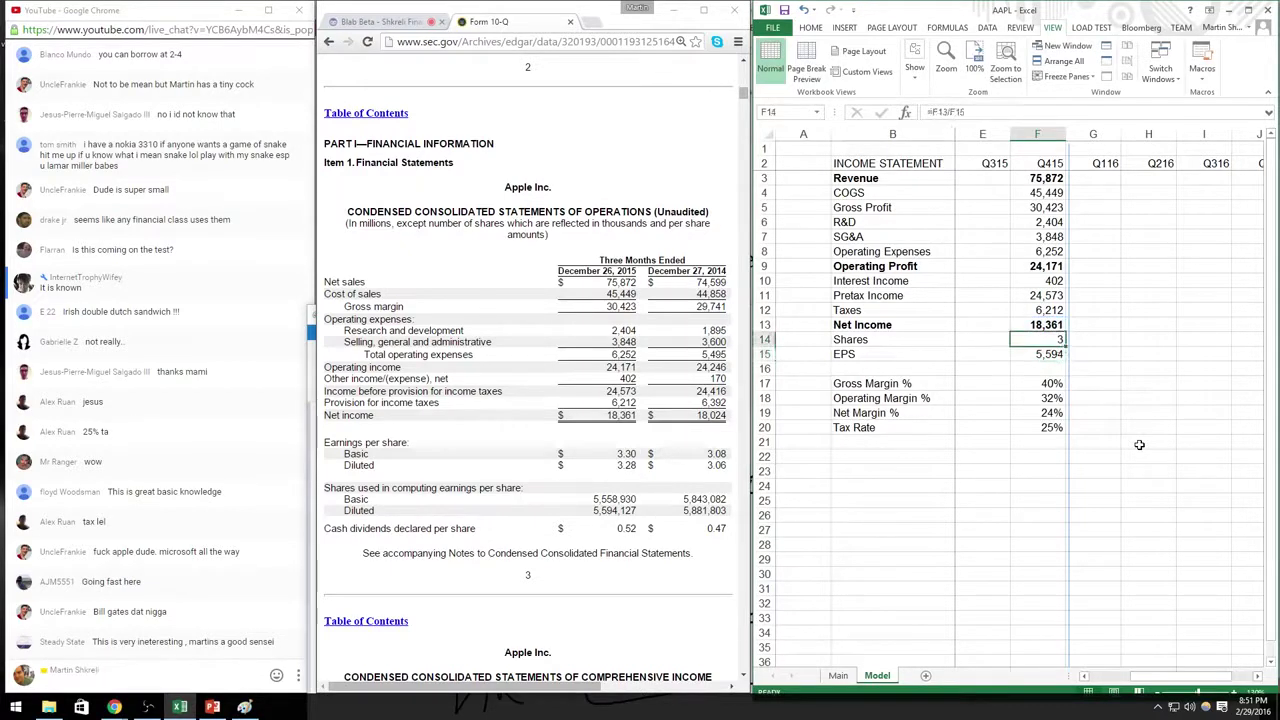
# Step: Try the share count in cell F15 without its decimal point, as 5594127
pyautogui.press('Down')
pyautogui.press('F2')
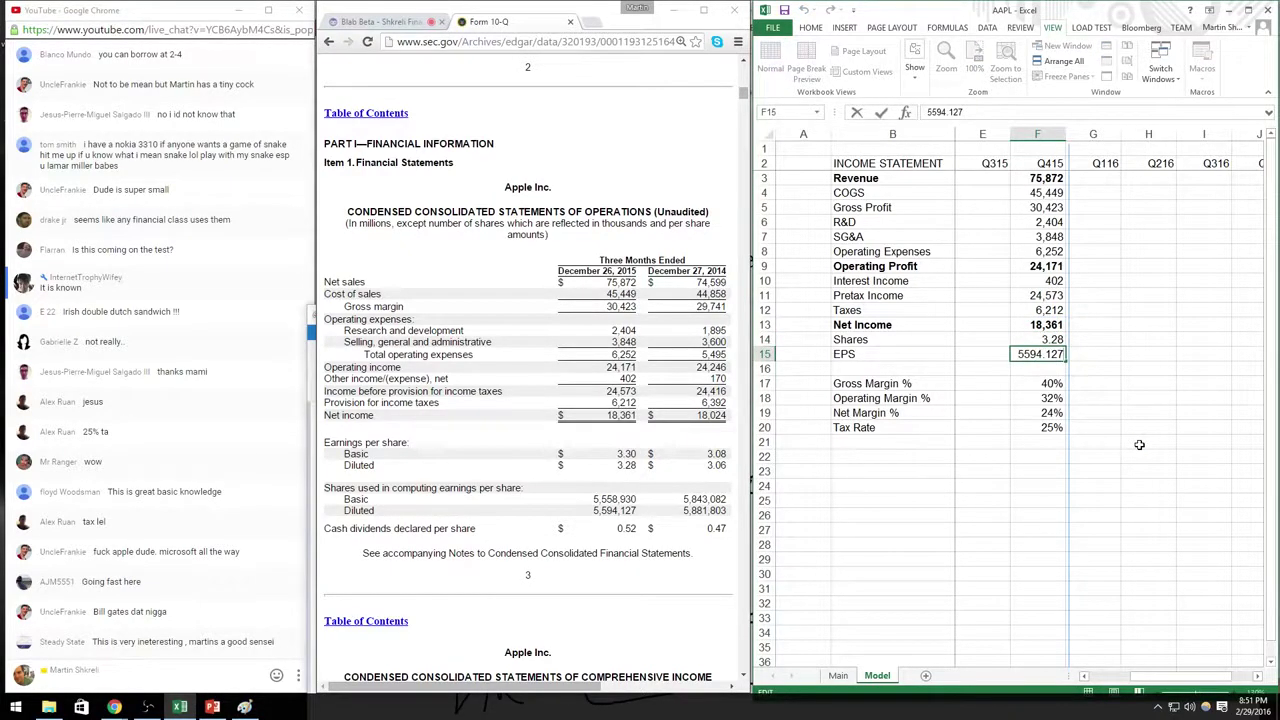
pyautogui.press('BackSpace')
pyautogui.hotkey('ctrl', 'Return')
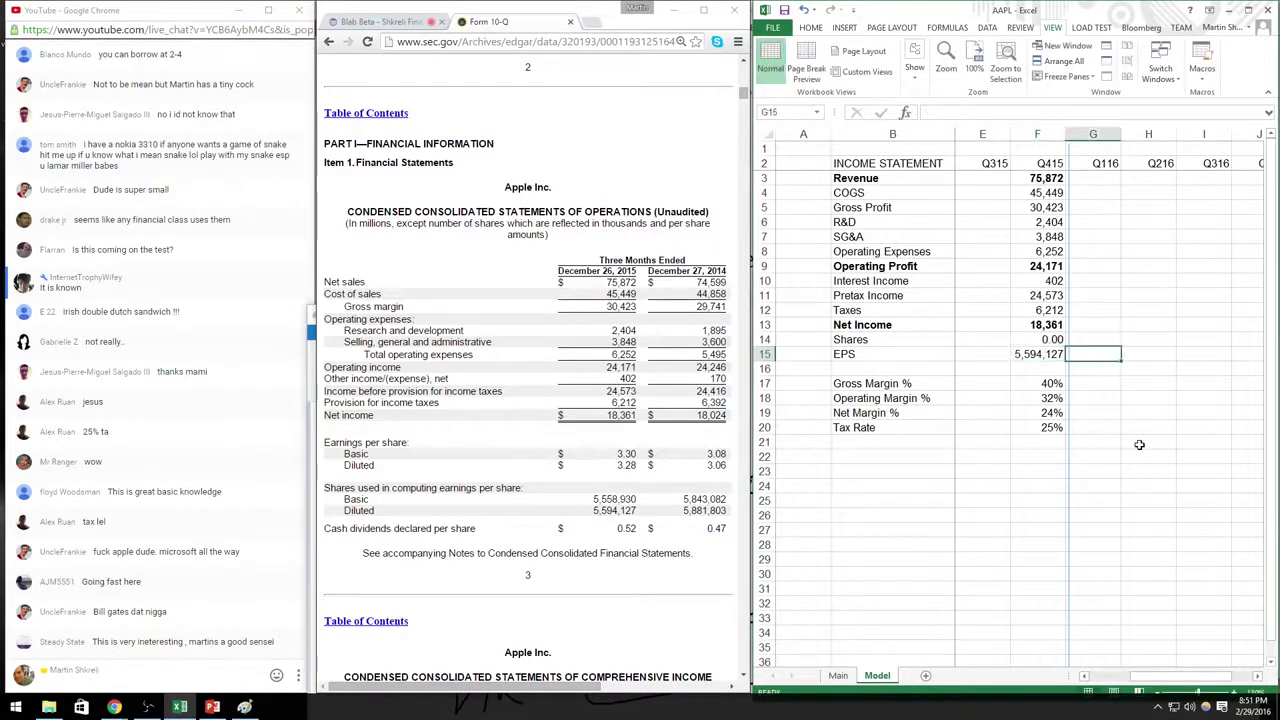
# Step: Restore the decimal point in cell F15 so the share count reads 5594.127
pyautogui.press('F2')
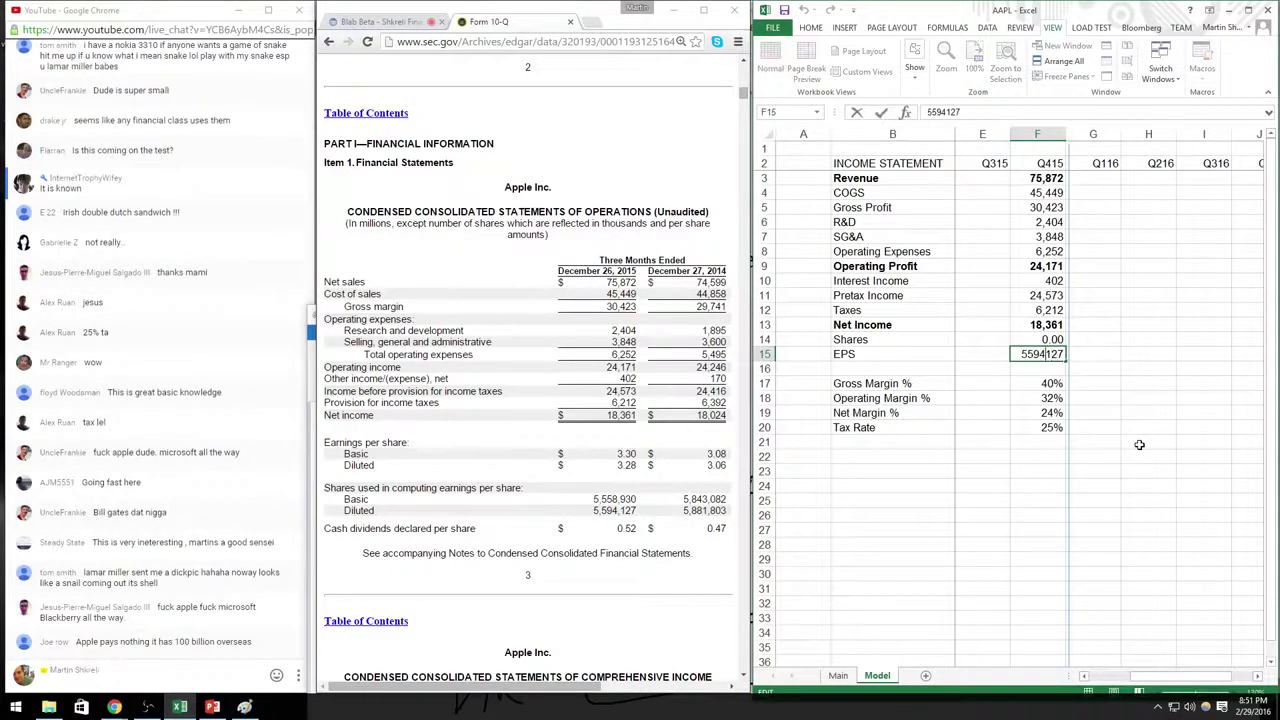
pyautogui.write('.')
pyautogui.hotkey('ctrl', 'Return')
pyautogui.press('Up')
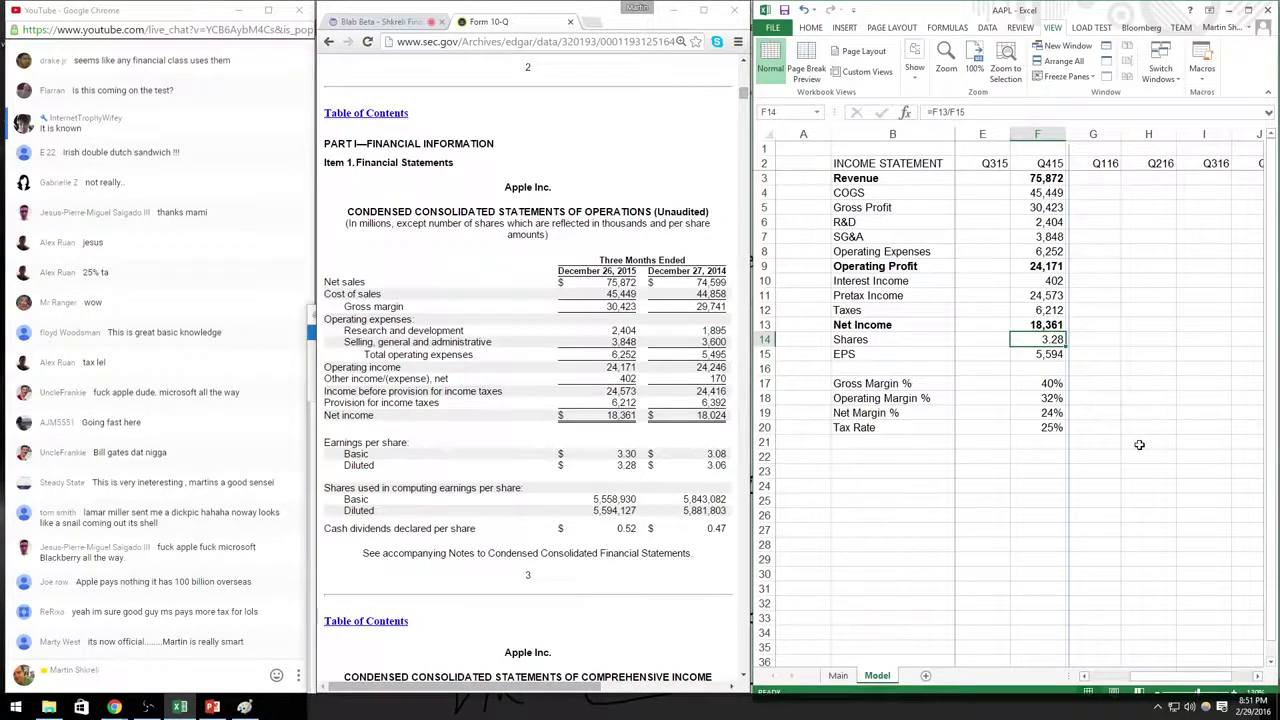
pyautogui.hotkey('ctrl', 'shift', '0')
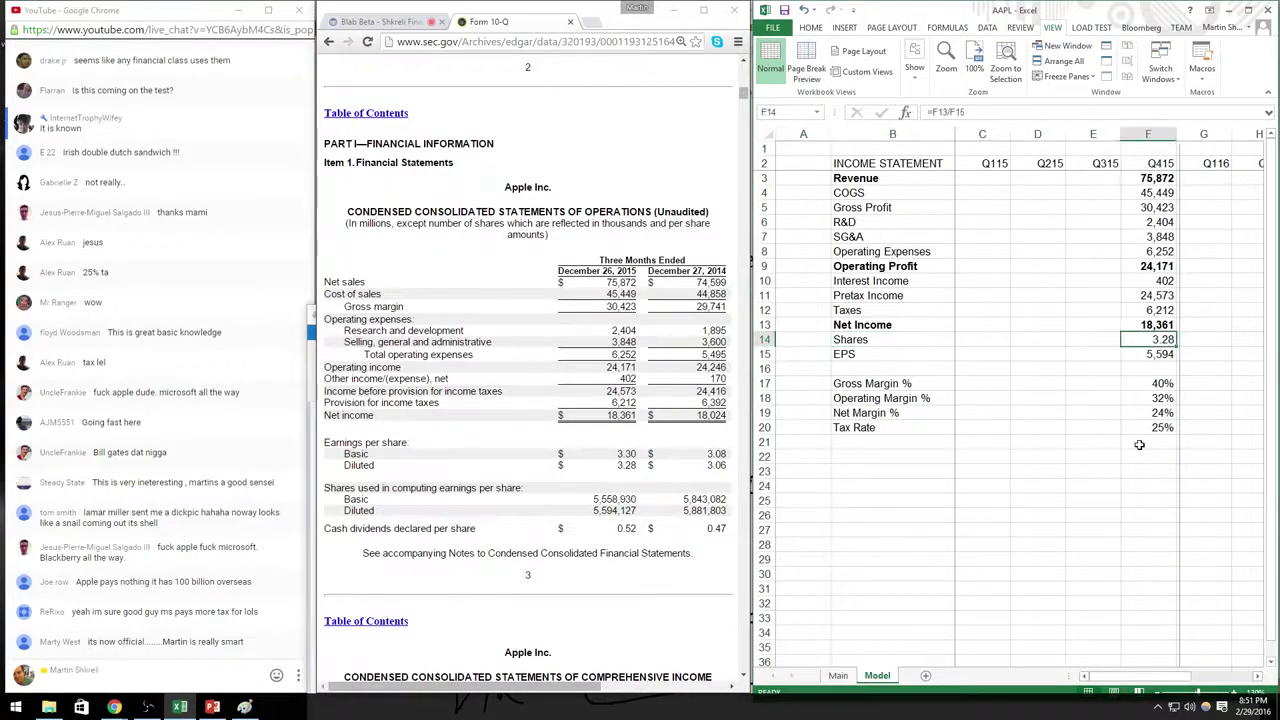
pyautogui.hotkey('ctrl', 'Up')
pyautogui.hotkey('ctrl', 'Down')
pyautogui.hotkey('ctrl', 'Up')
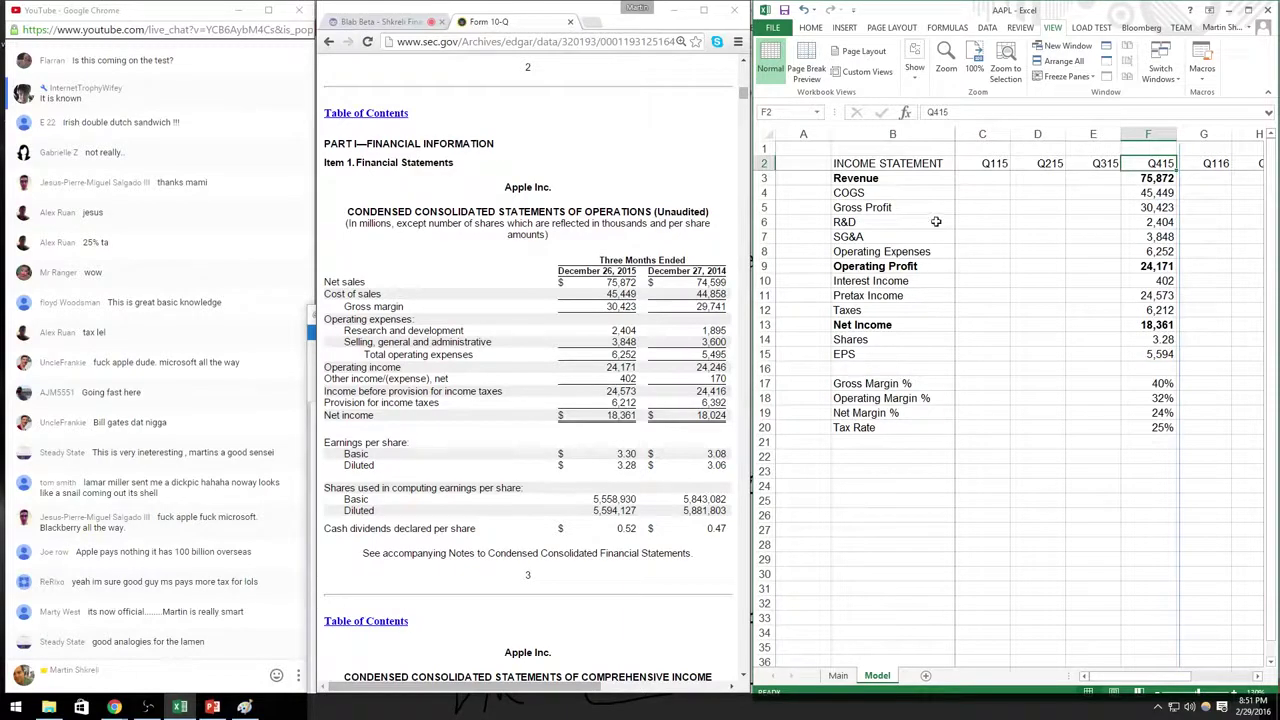
# Step: Change the all-caps heading in cell B2 to Income Statement
pyautogui.doubleClick(855, 163)
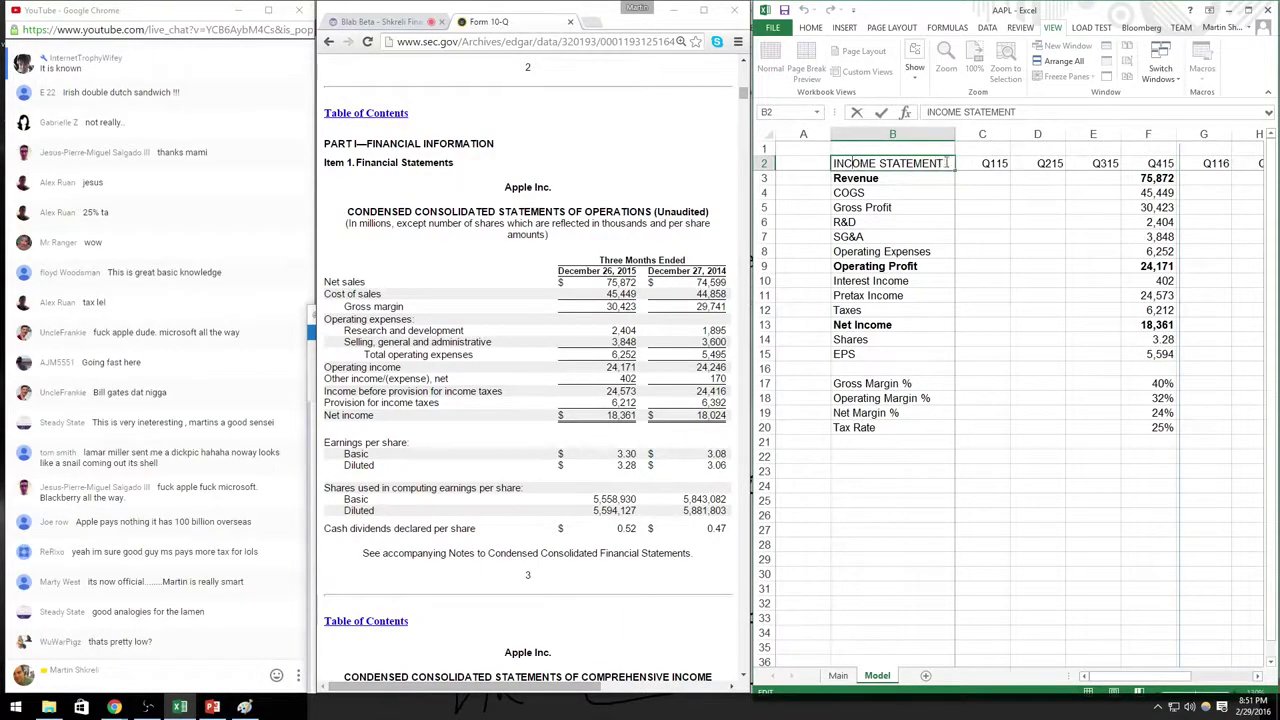
pyautogui.moveTo(946, 163); pyautogui.dragTo(575, 170)
pyautogui.write('Income')
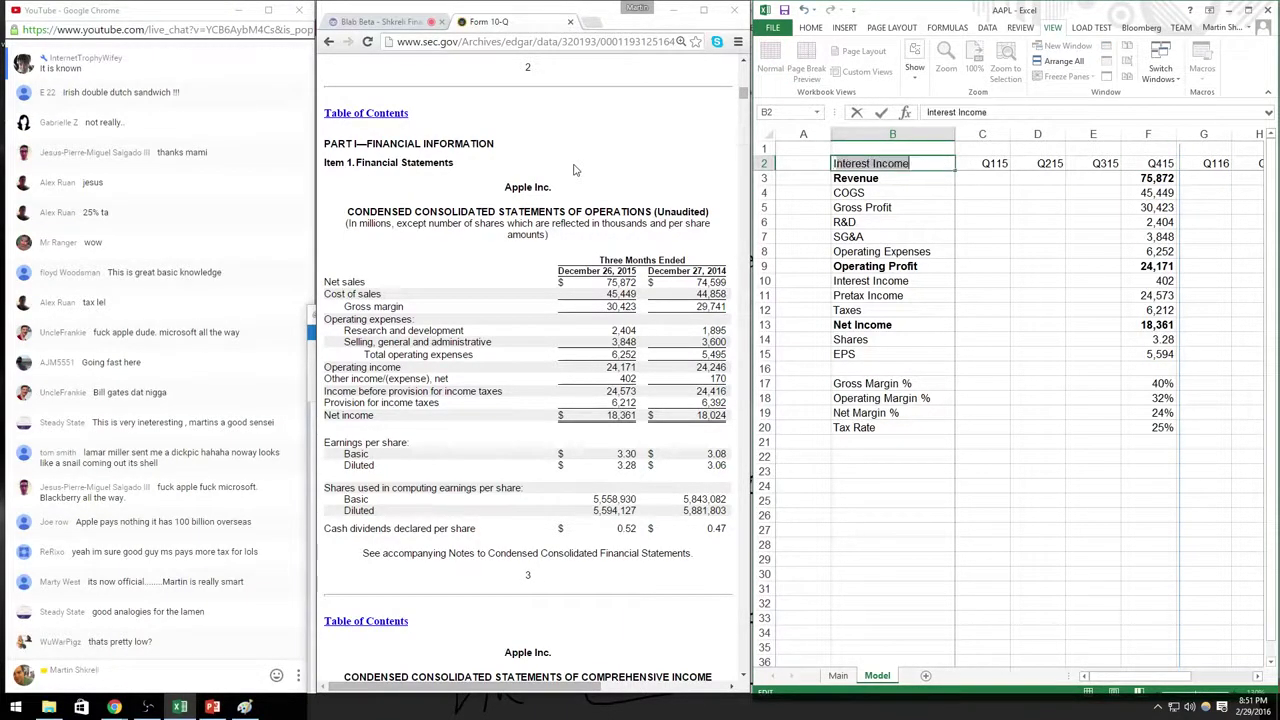
pyautogui.write(' Statement')
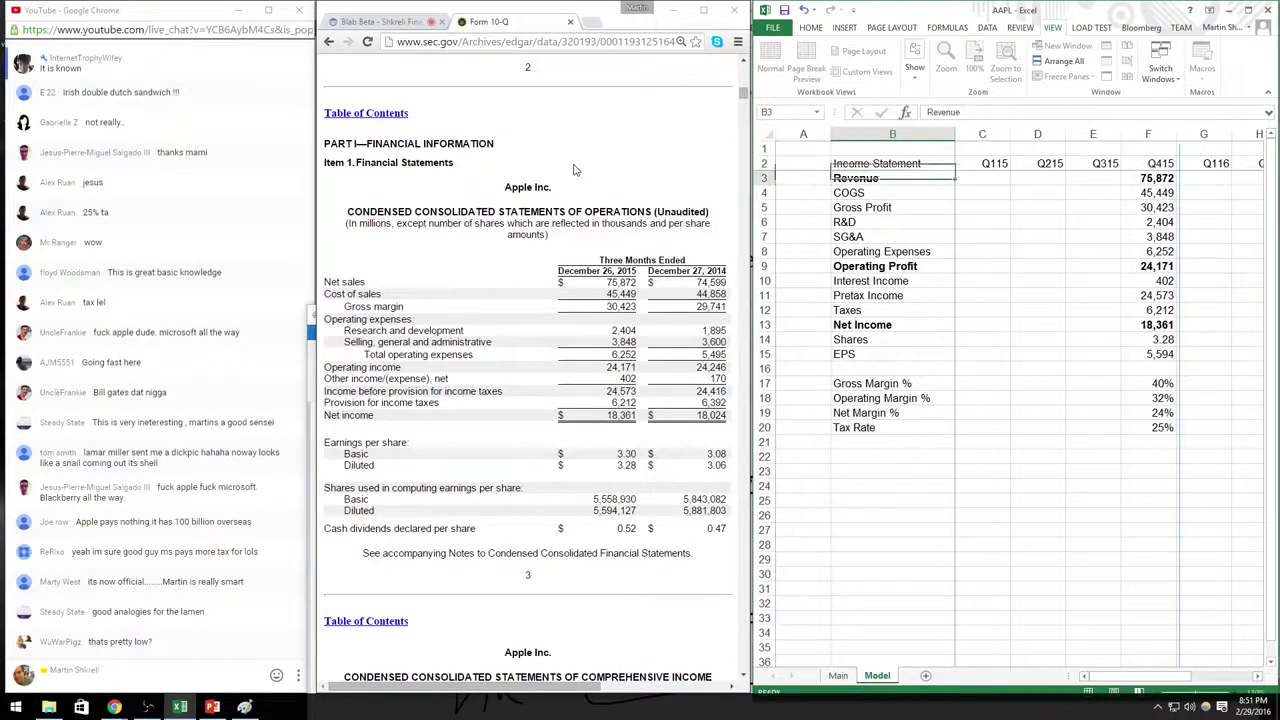
pyautogui.press('Return')
# Step: Insert a blank column before Q115 and copy the Q115 column's formatting onto it
pyautogui.press('Right')
pyautogui.hotkey('ctrl', 'space')
pyautogui.hotkey('ctrl', 'shift', '+')
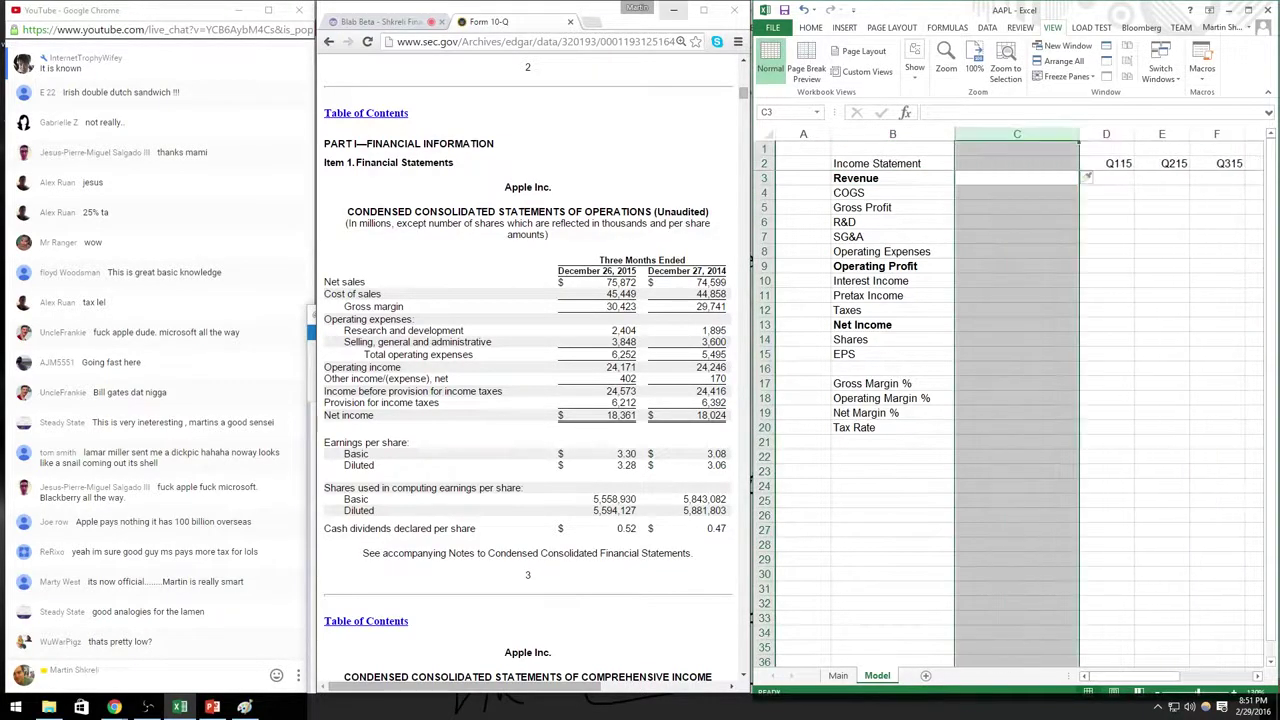
pyautogui.click(1110, 133)
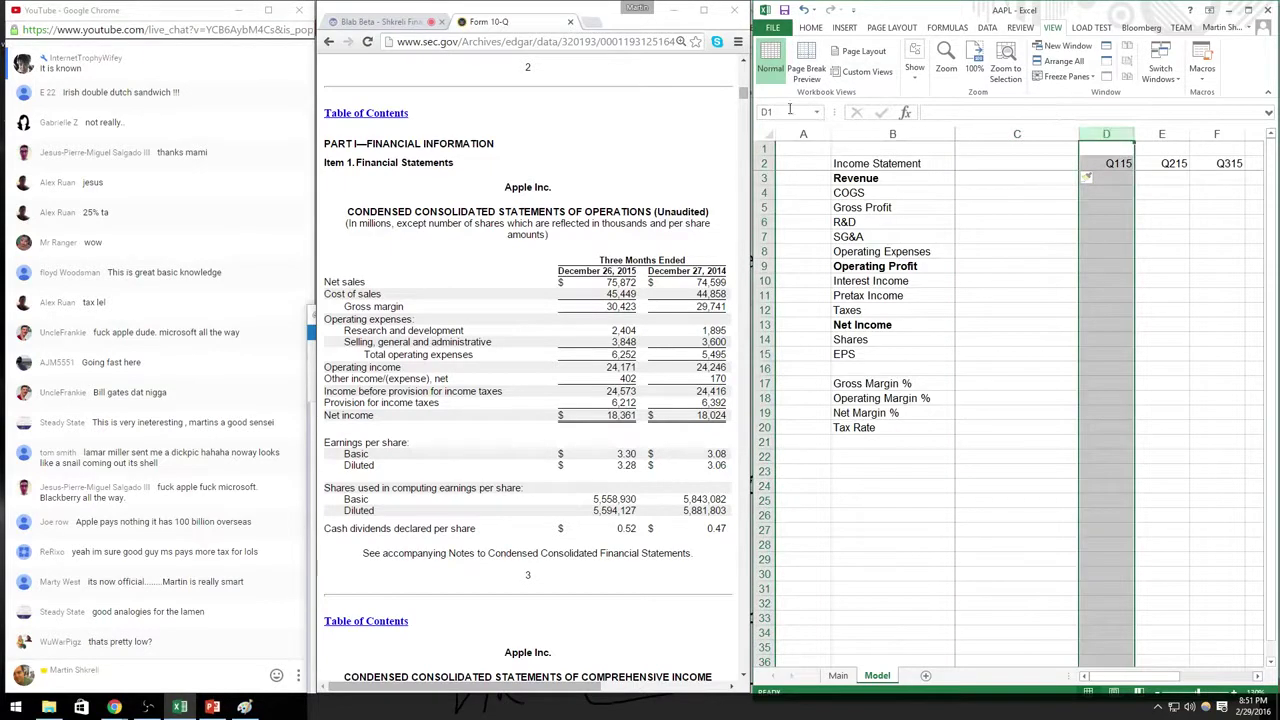
pyautogui.click(810, 27)
pyautogui.click(791, 76)
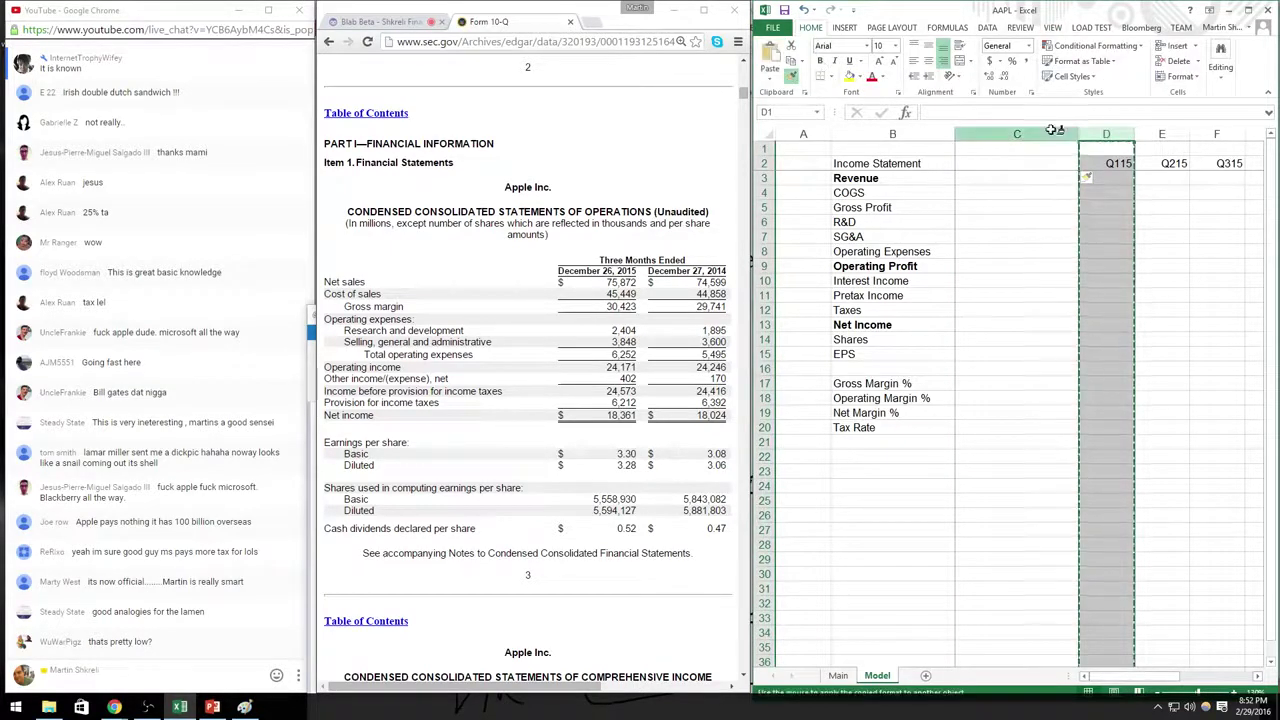
pyautogui.click(1050, 133)
# Step: Enter the quarter heading Q414 in cell C2 of the new column
pyautogui.click(982, 163)
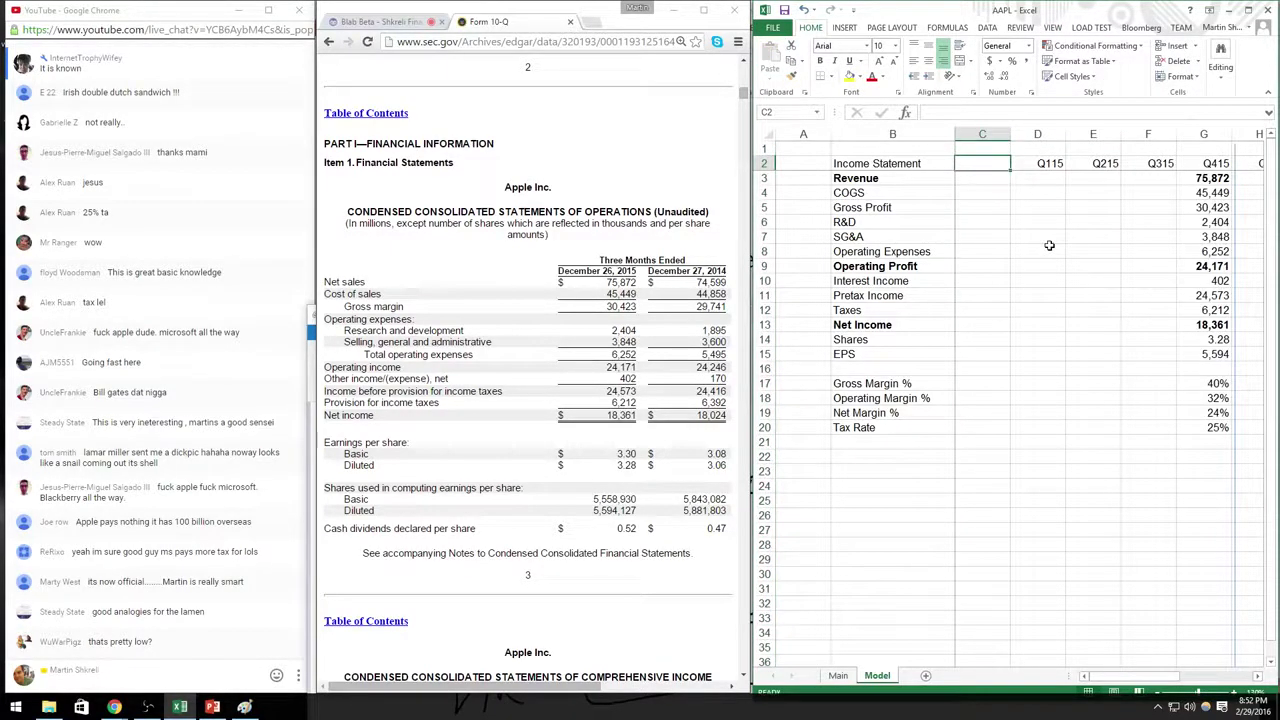
pyautogui.write('Q415')
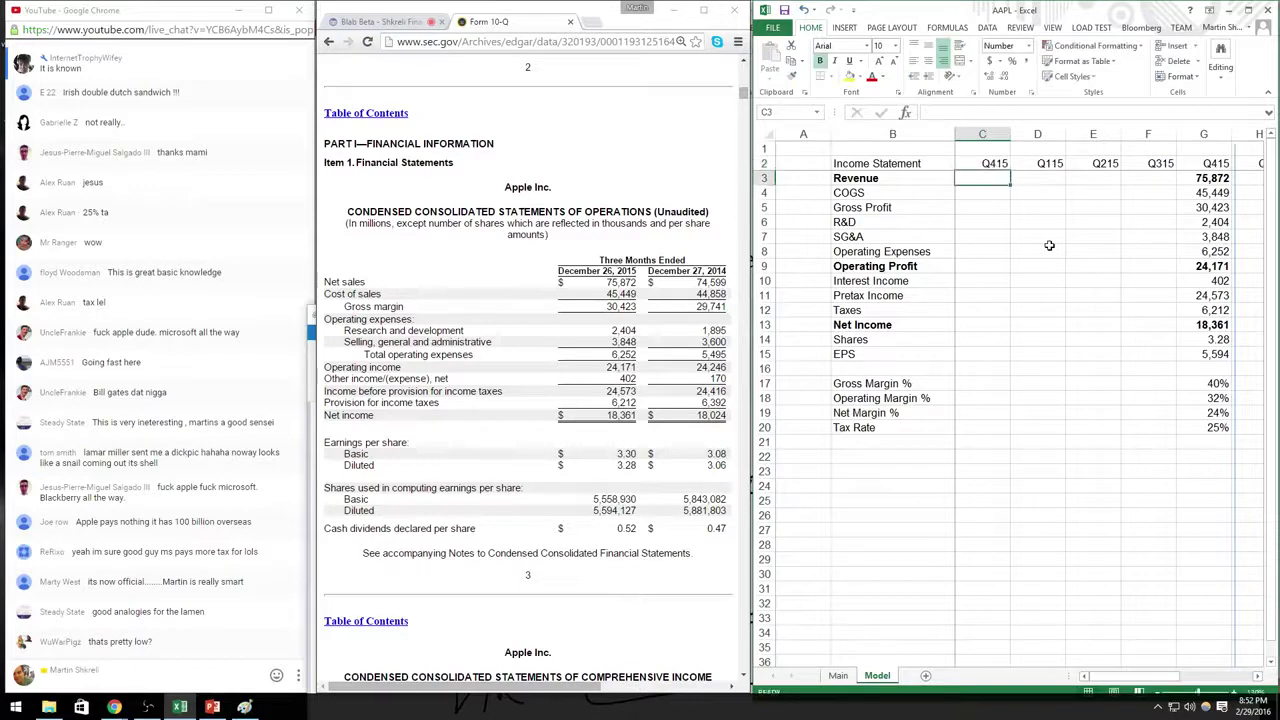
pyautogui.press('BackSpace')
pyautogui.write('4')
pyautogui.press('Tab')
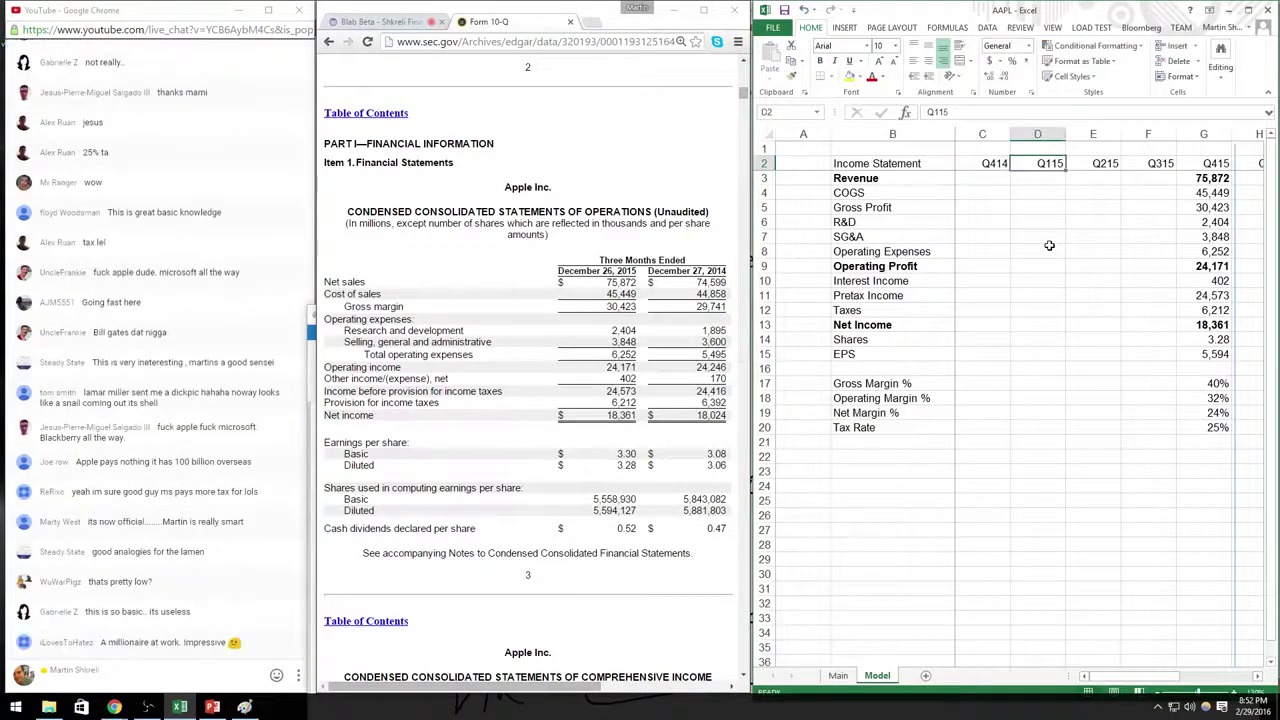
# Step: Examine the model's Q415 column against the filing's December 26, 2015 and December 27, 2014 columns
pyautogui.press('Left')
pyautogui.press('Left')
pyautogui.press('Down')
pyautogui.press('Right')
pyautogui.press('Right')
pyautogui.press('Right')
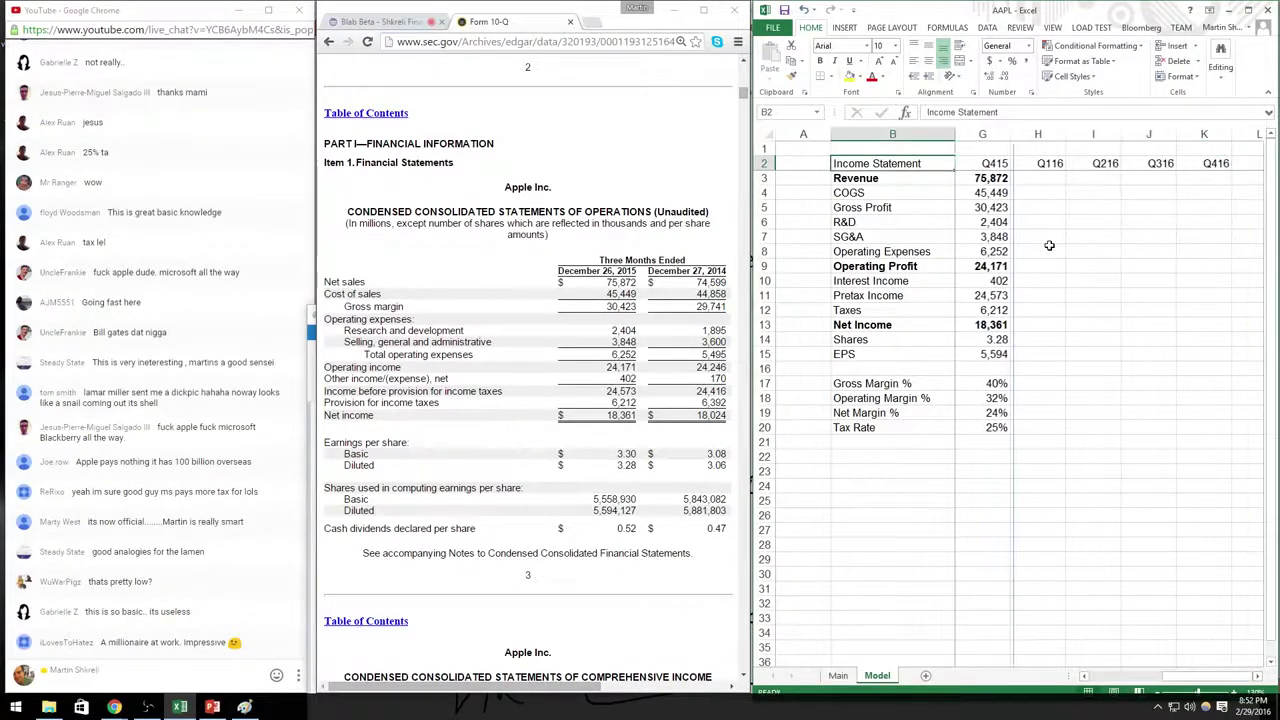
pyautogui.press('Right')
pyautogui.press('Right')
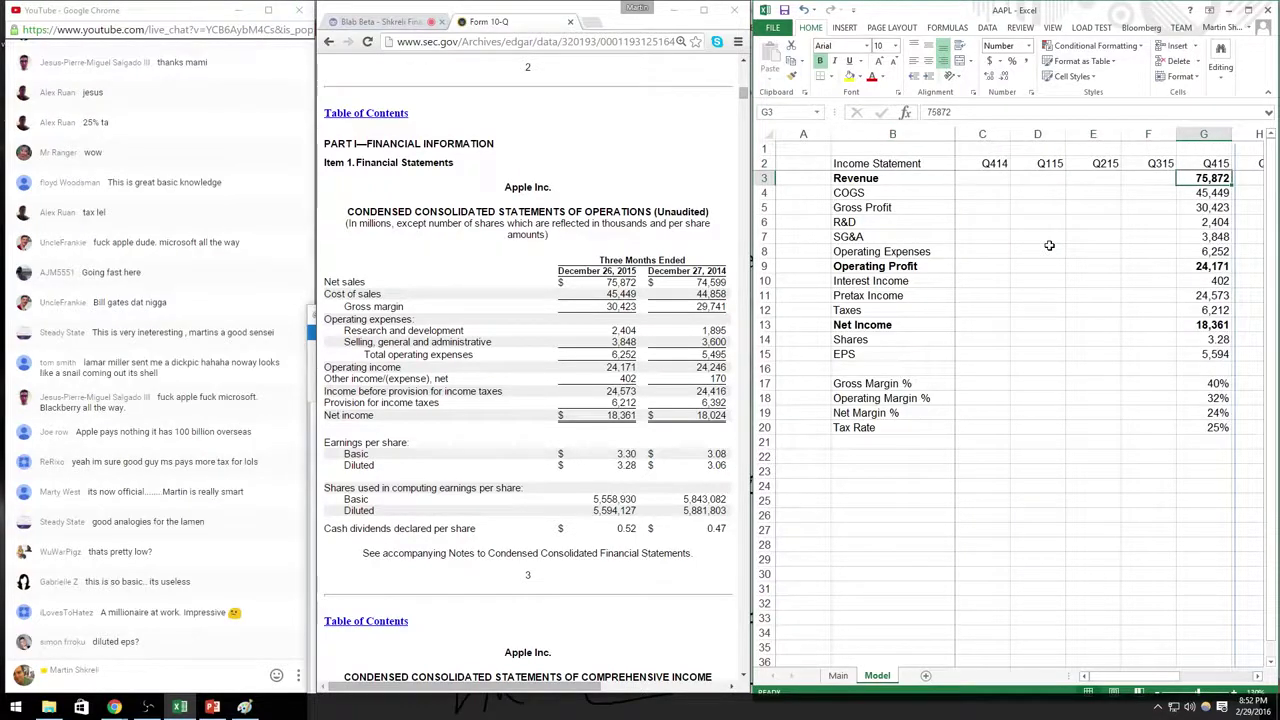
pyautogui.moveTo(627, 278); pyautogui.dragTo(360, 305)
pyautogui.click(622, 311)
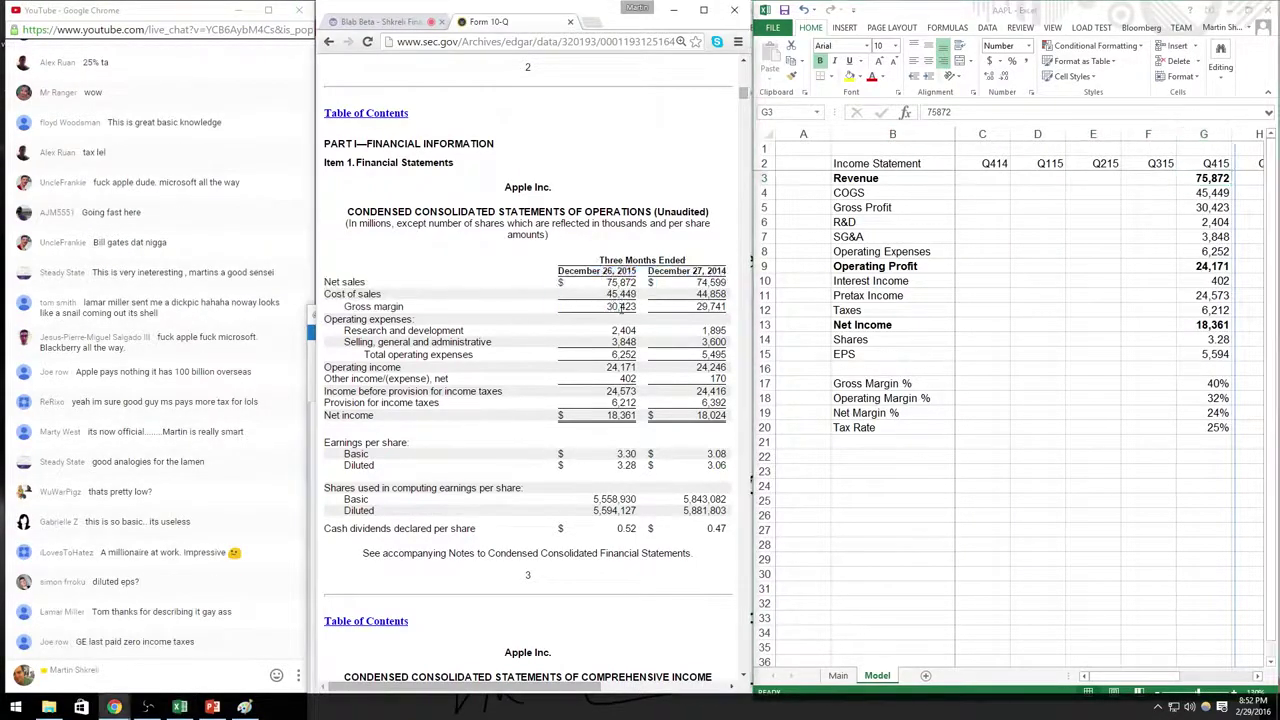
pyautogui.moveTo(673, 258); pyautogui.dragTo(689, 314)
pyautogui.click(689, 316)
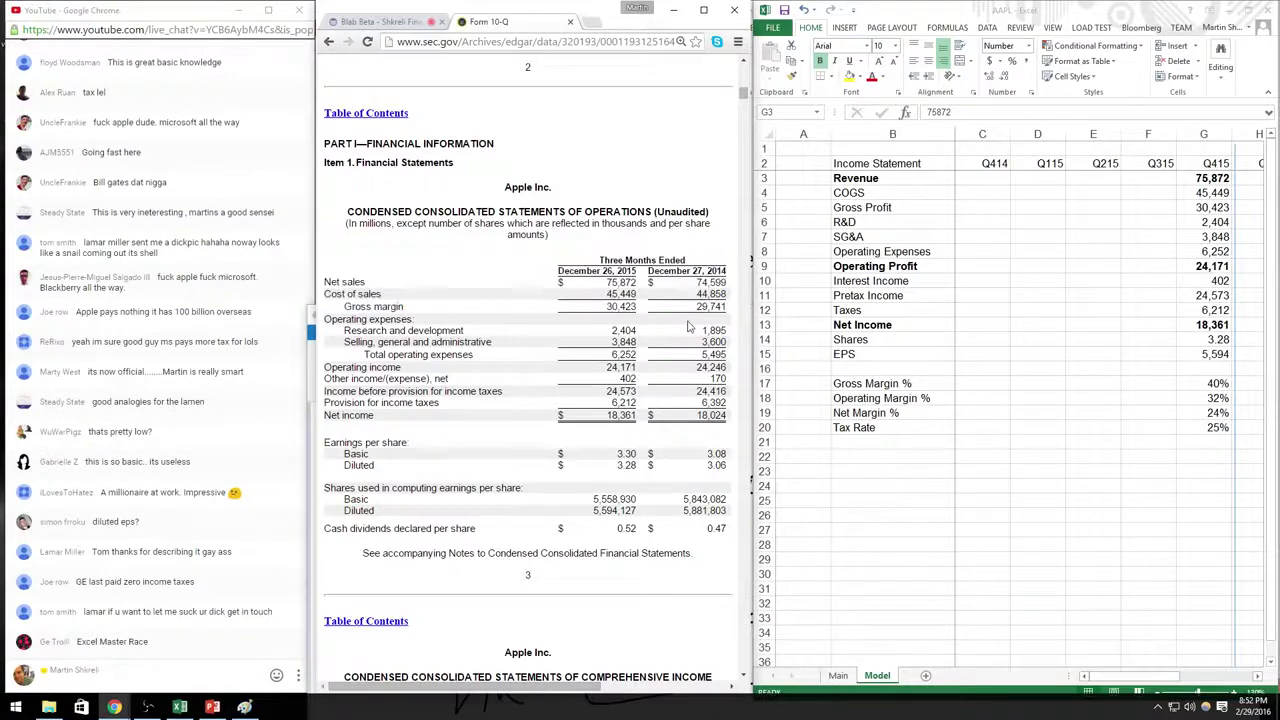
# Step: Copy the Q415 income statement figures in G3:G15 into the Q414 column starting at cell C3
pyautogui.click(1200, 178)
pyautogui.moveTo(1176, 180); pyautogui.dragTo(1226, 354)
pyautogui.rightClick(1226, 354)
pyautogui.click(1150, 392)
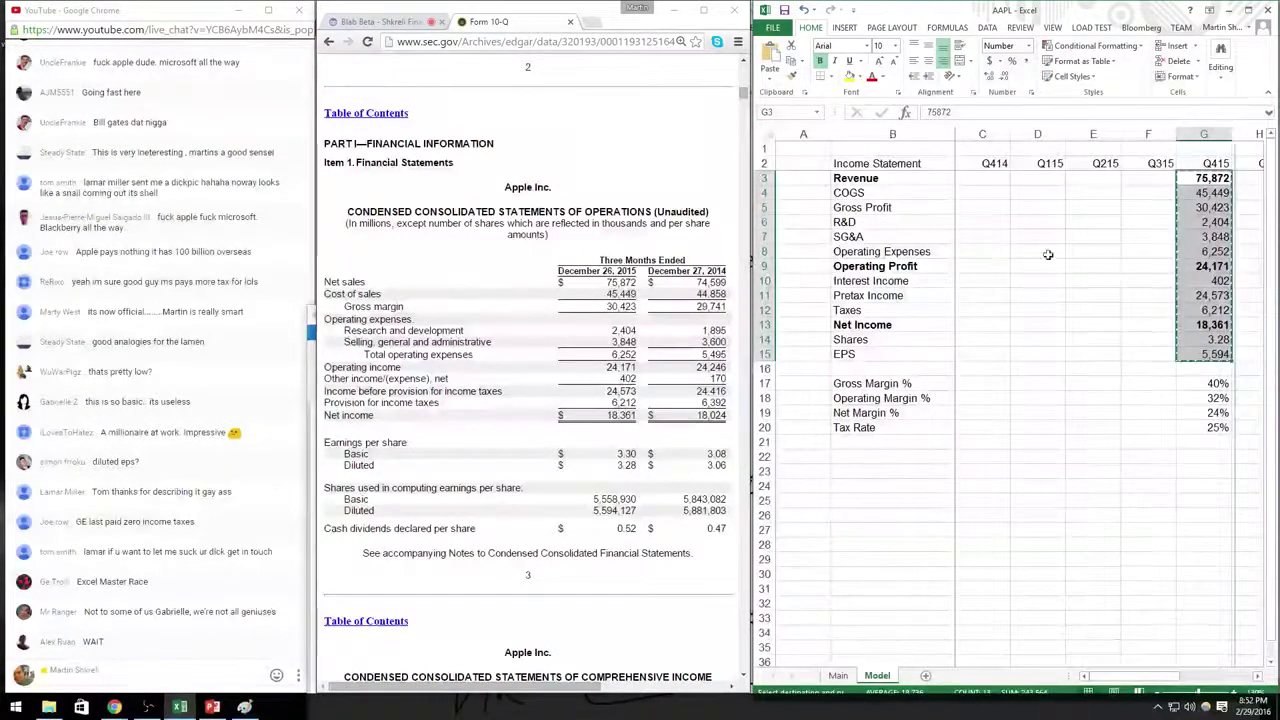
pyautogui.rightClick(996, 178)
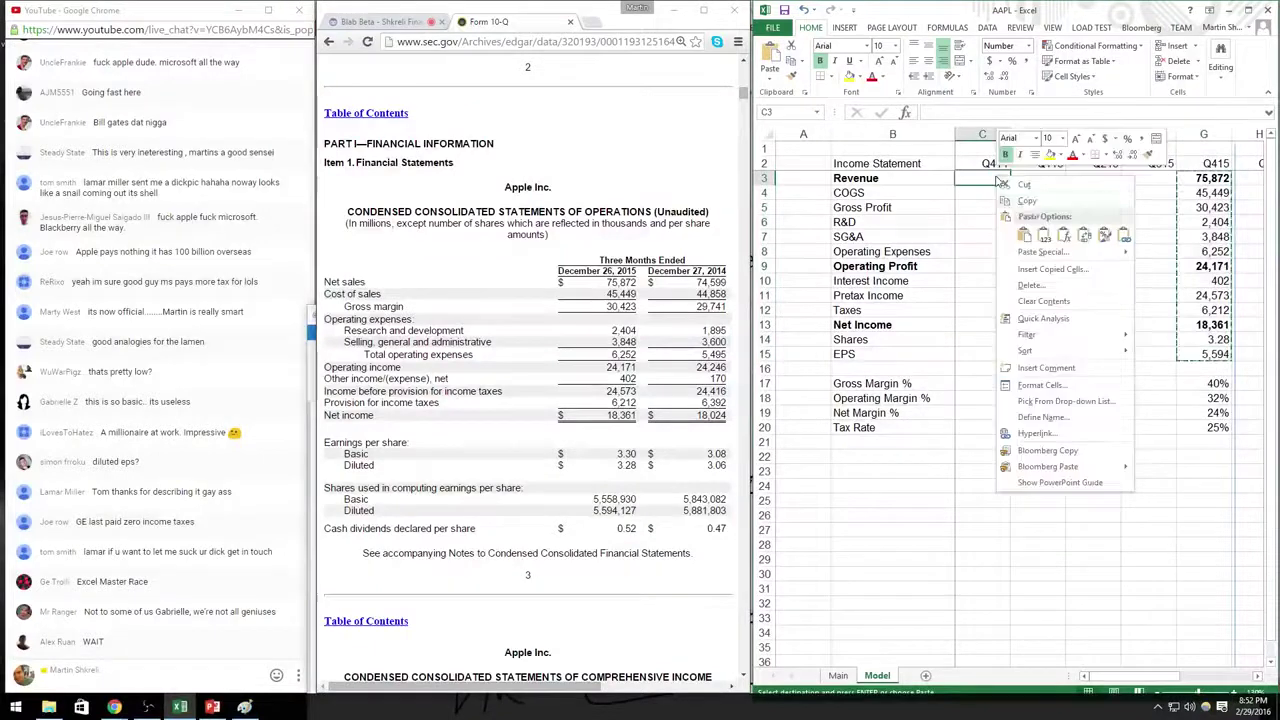
pyautogui.click(1024, 235)
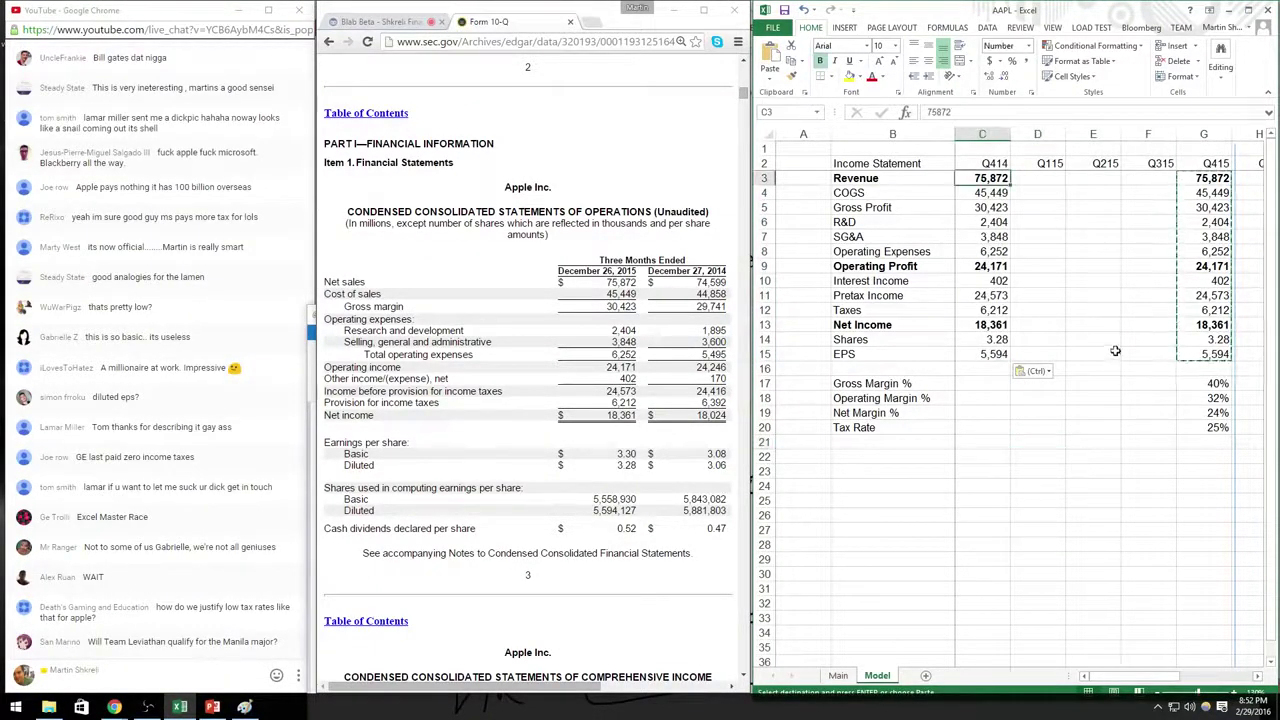
pyautogui.press('Escape')
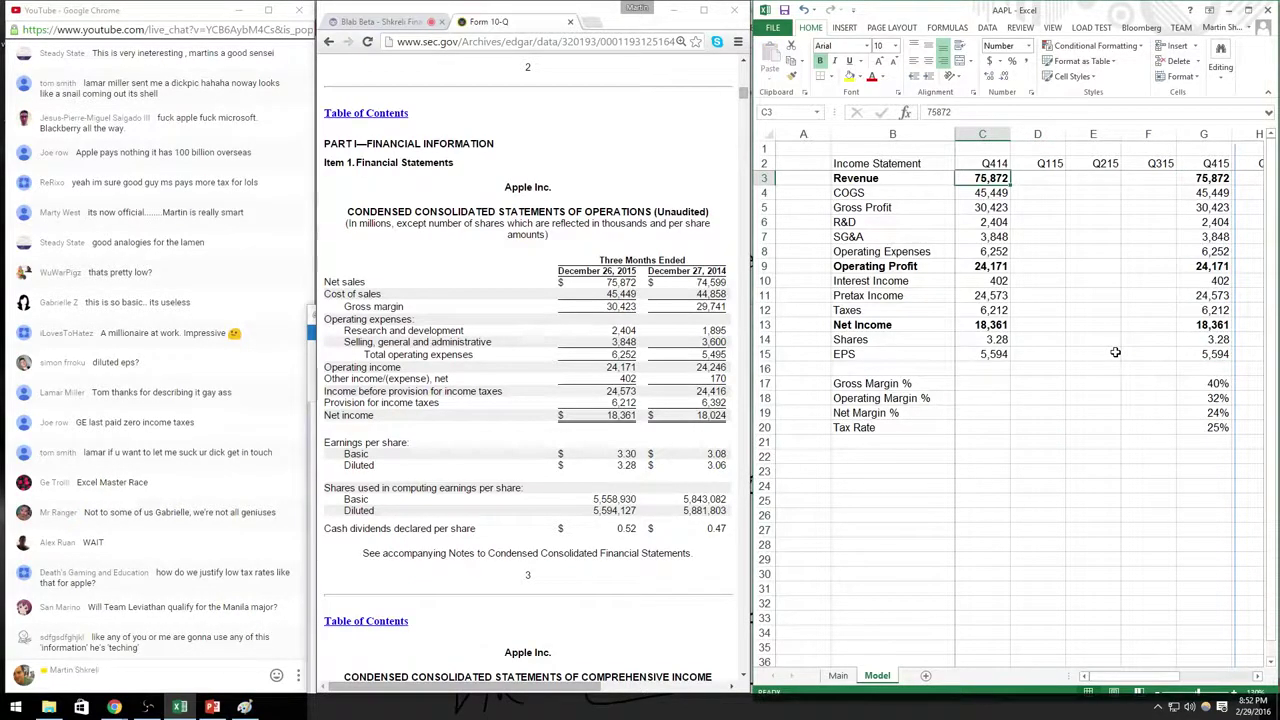
# Step: Set the Q414 Revenue to 74,599 and COGS to 44,858 from the filing's December 27, 2014 column
pyautogui.write('74599')
pyautogui.press('Return')
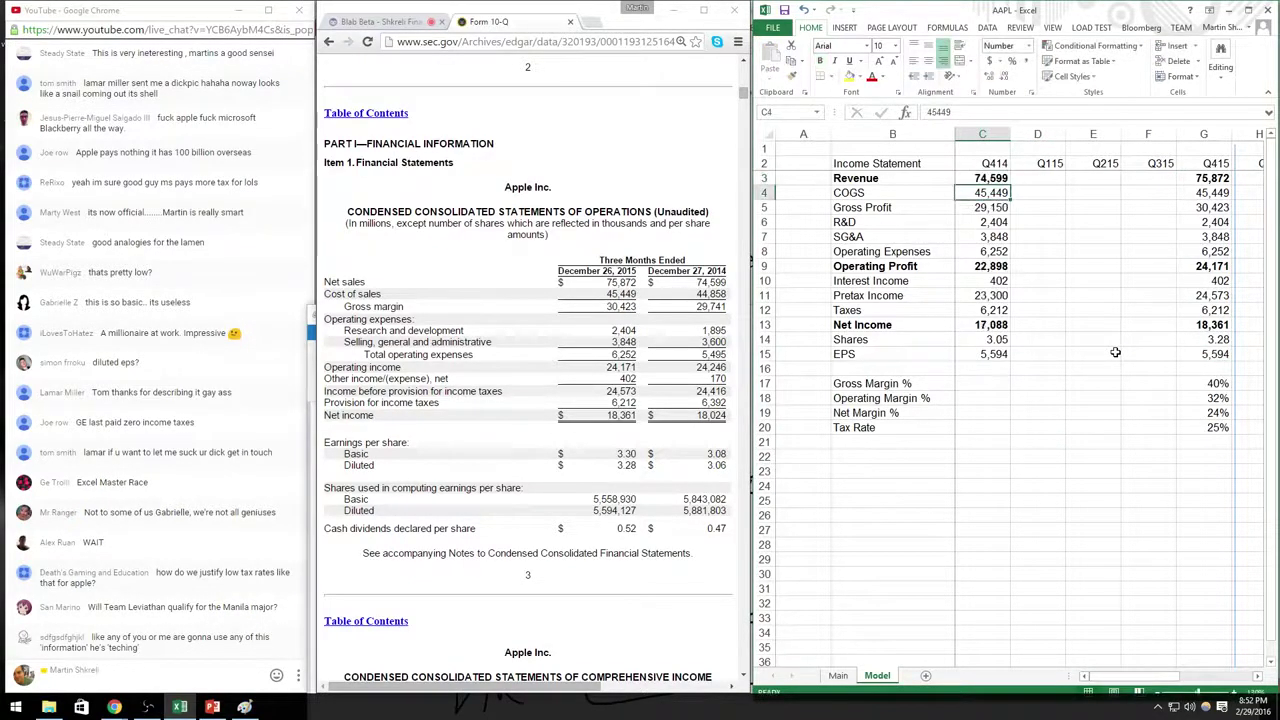
pyautogui.write('44,')
pyautogui.write('858')
pyautogui.press('Return')
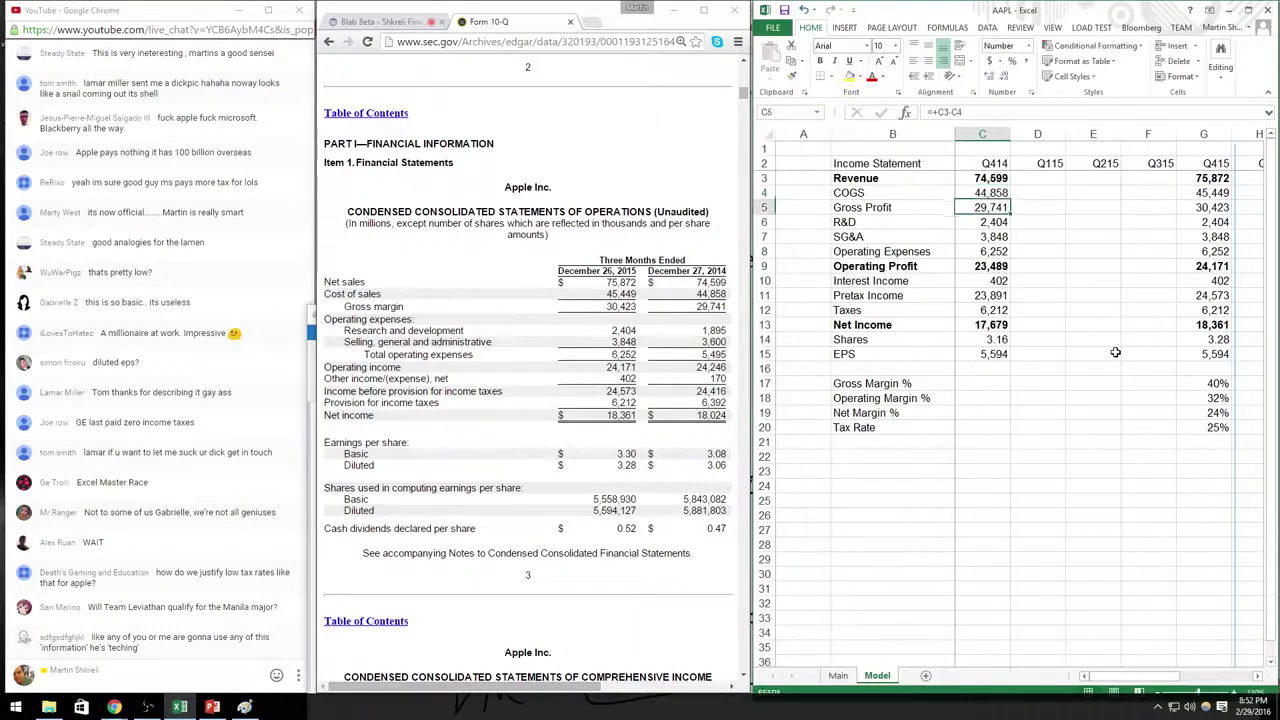
# Step: Set the Q414 R&D to 1,895 and SG&A to 3,600
pyautogui.press('Return')
pyautogui.write('1895')
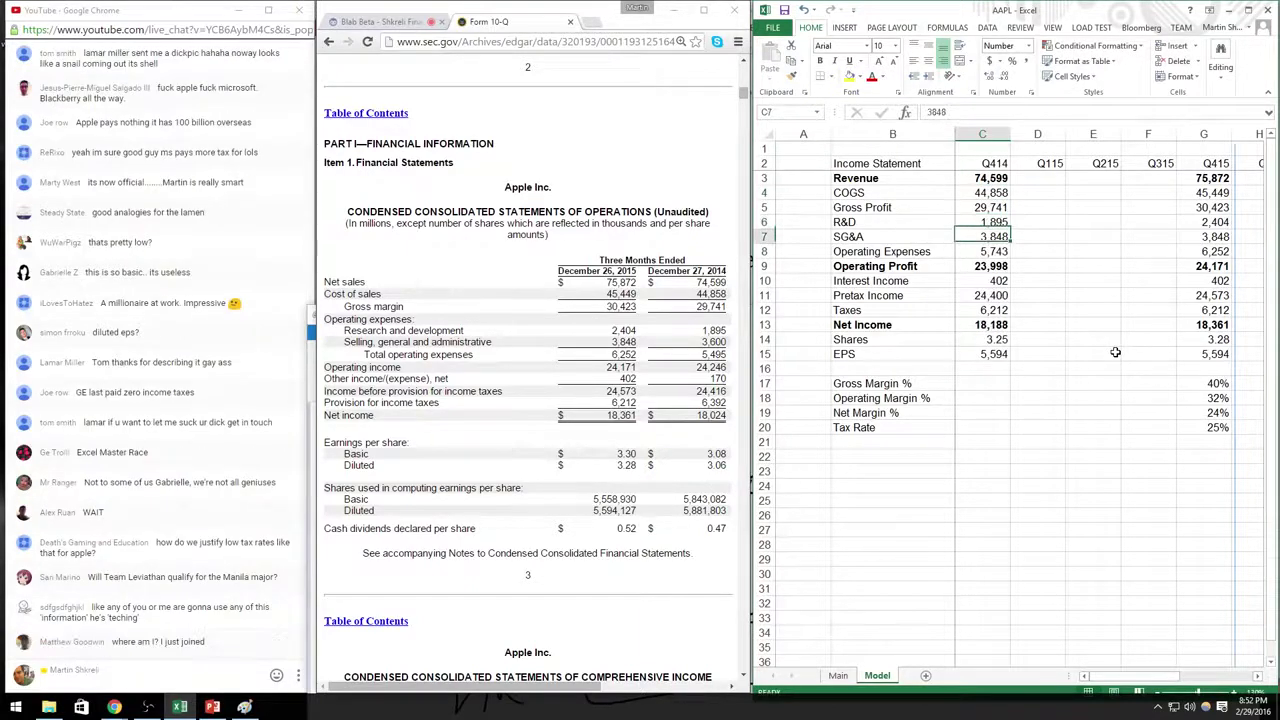
pyautogui.press('Return')
pyautogui.write('3560')
pyautogui.press('BackSpace')
pyautogui.press('BackSpace')
pyautogui.press('BackSpace')
pyautogui.write('600')
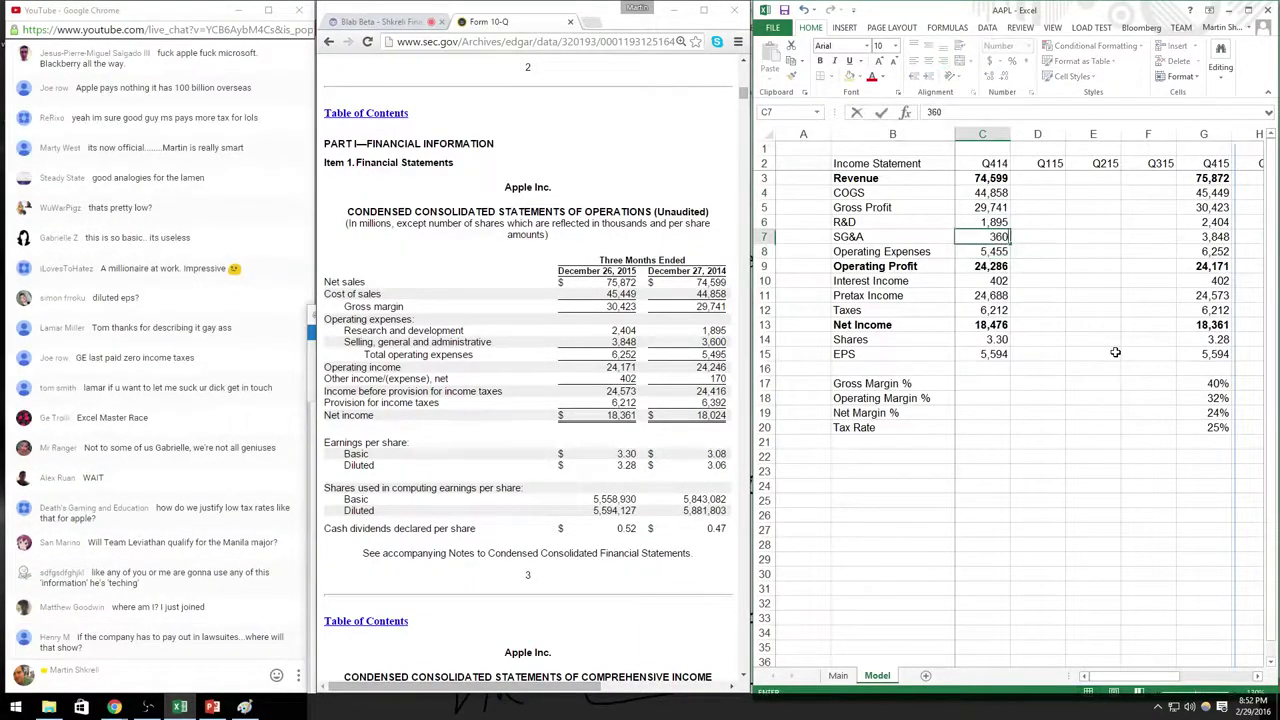
pyautogui.press('Return')
# Step: Set the Q414 Interest Income to 170 and Taxes to 6,392
pyautogui.press('Return')
pyautogui.press('Return')
pyautogui.write('170')
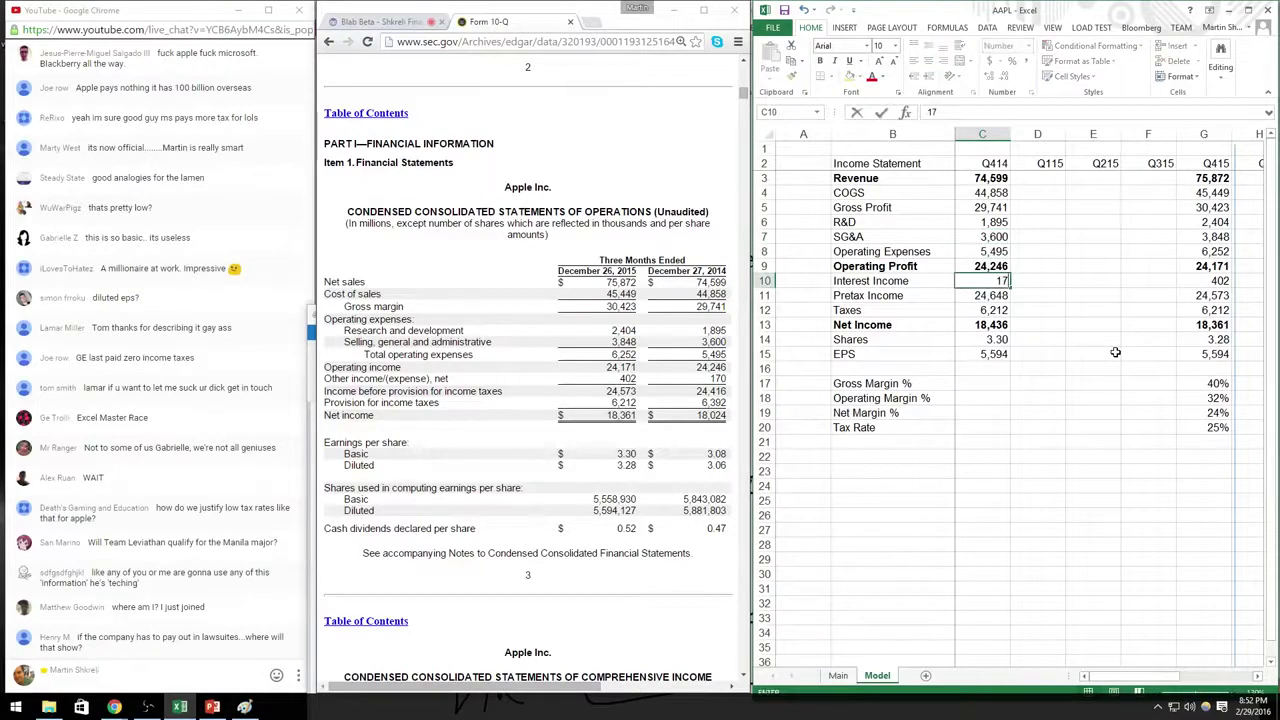
pyautogui.press('Return')
pyautogui.press('Return')
pyautogui.write('6,39')
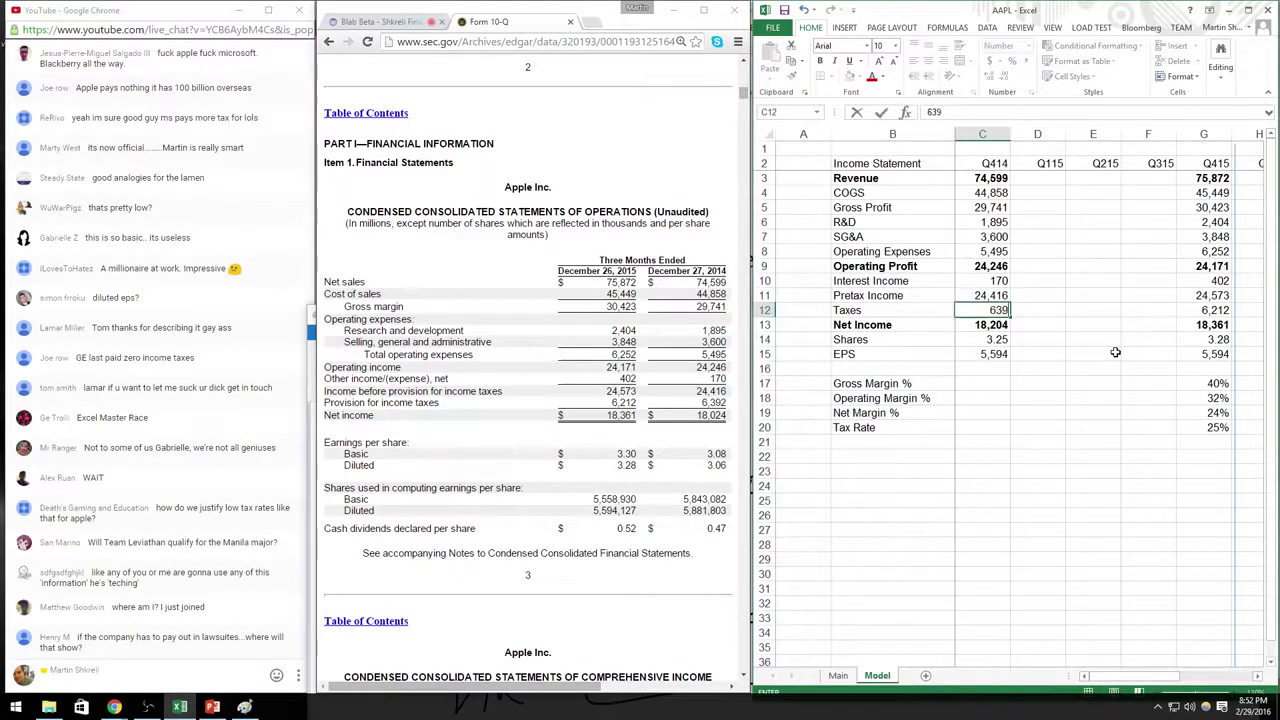
pyautogui.write('2')
pyautogui.press('Return')
# Step: Check Q414 net income against the filing and enter the diluted share count 5881.803 in cell C15
pyautogui.press('Return')
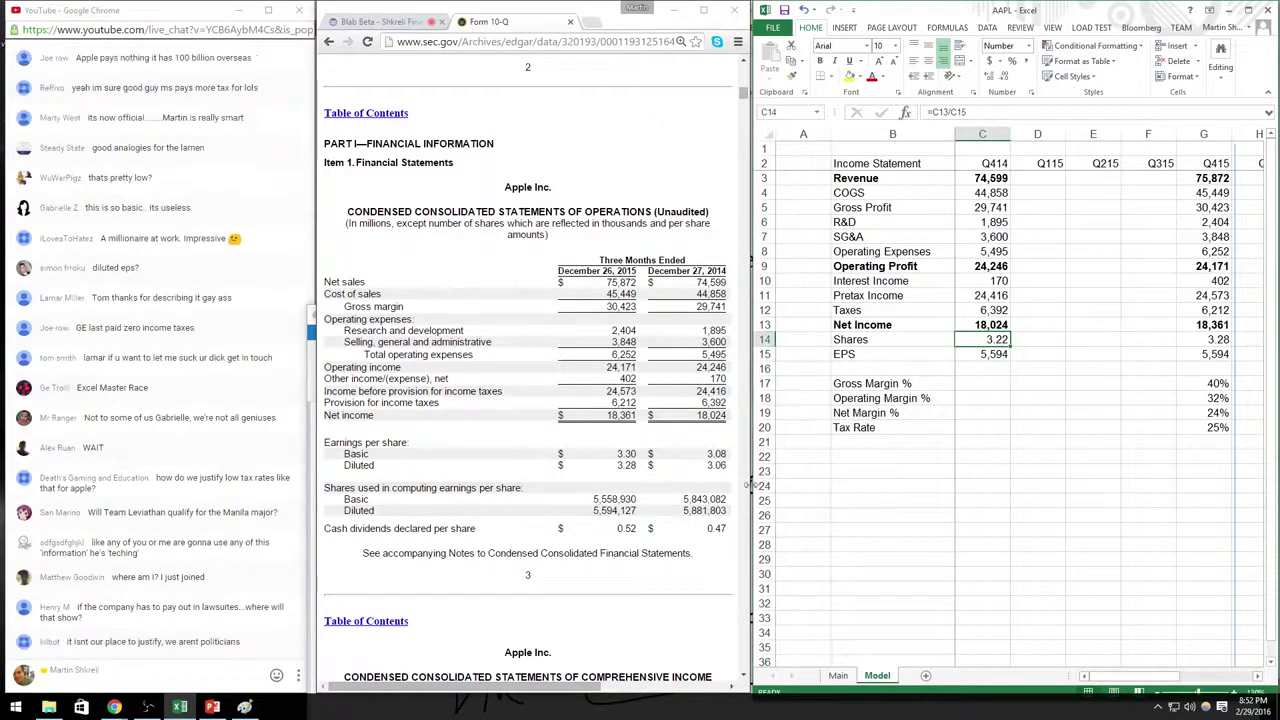
pyautogui.doubleClick(700, 416)
pyautogui.click(985, 355)
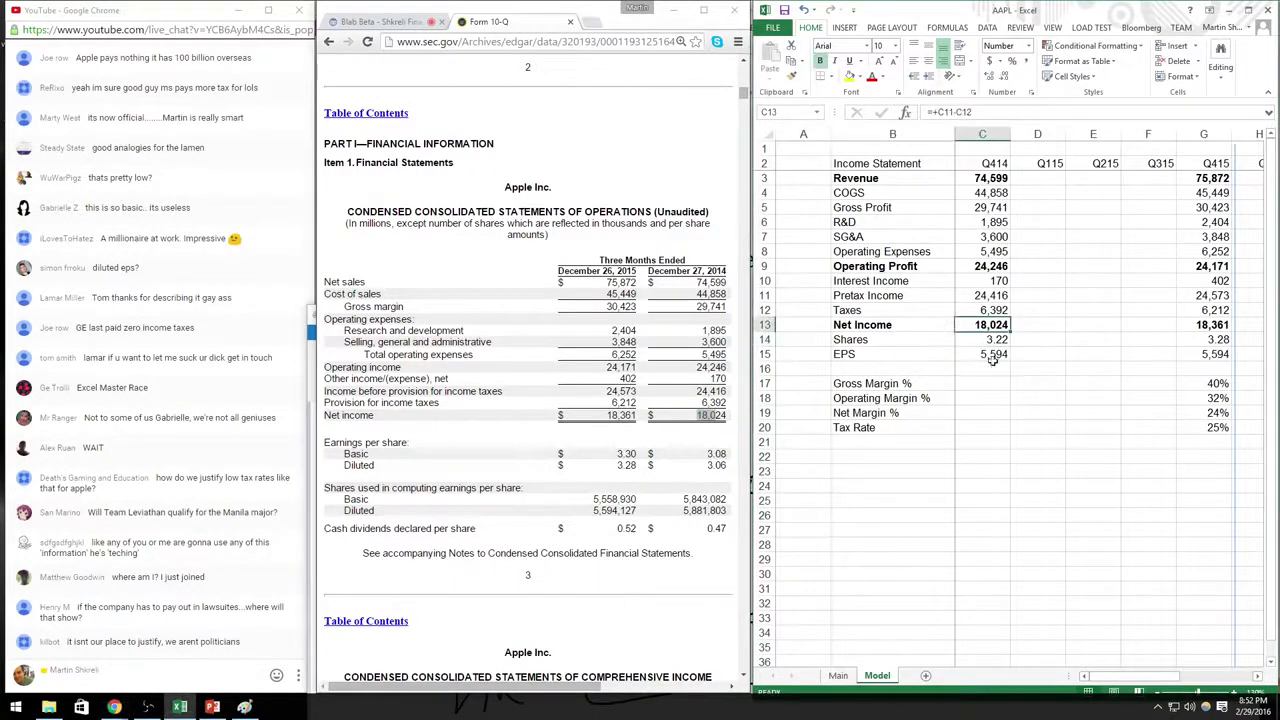
pyautogui.write('5')
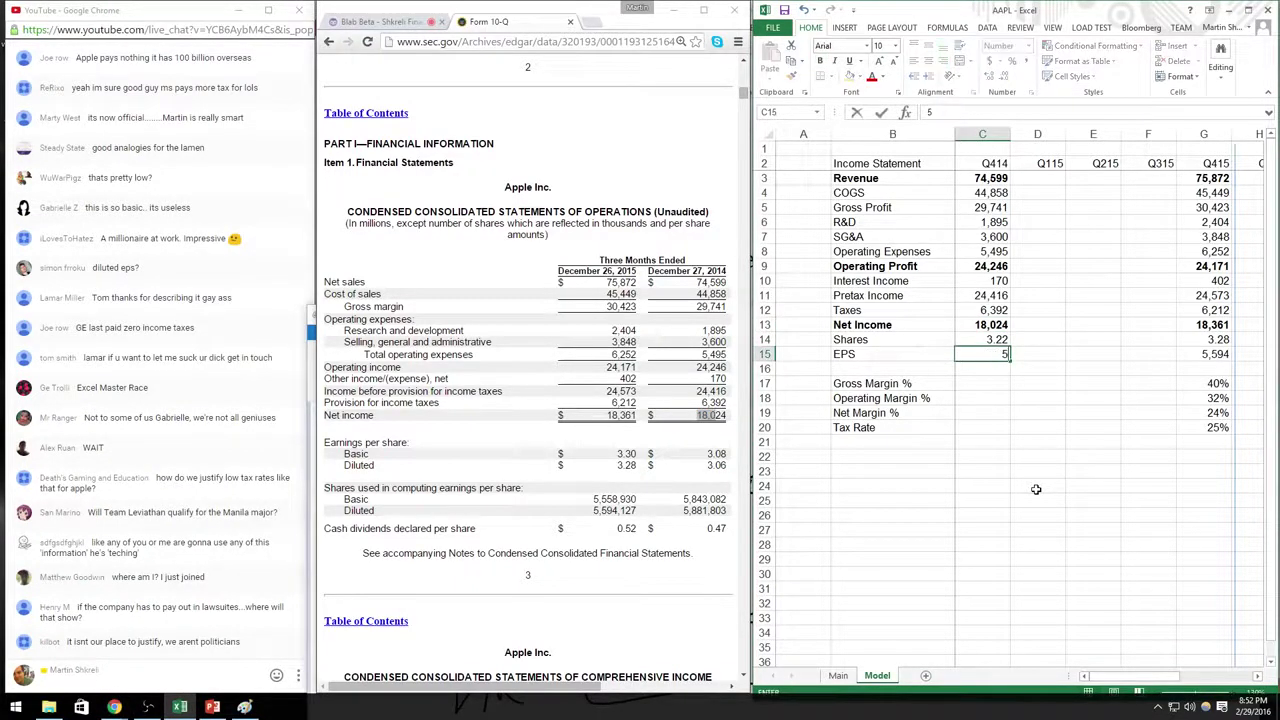
pyautogui.write('881.803')
pyautogui.press('Return')
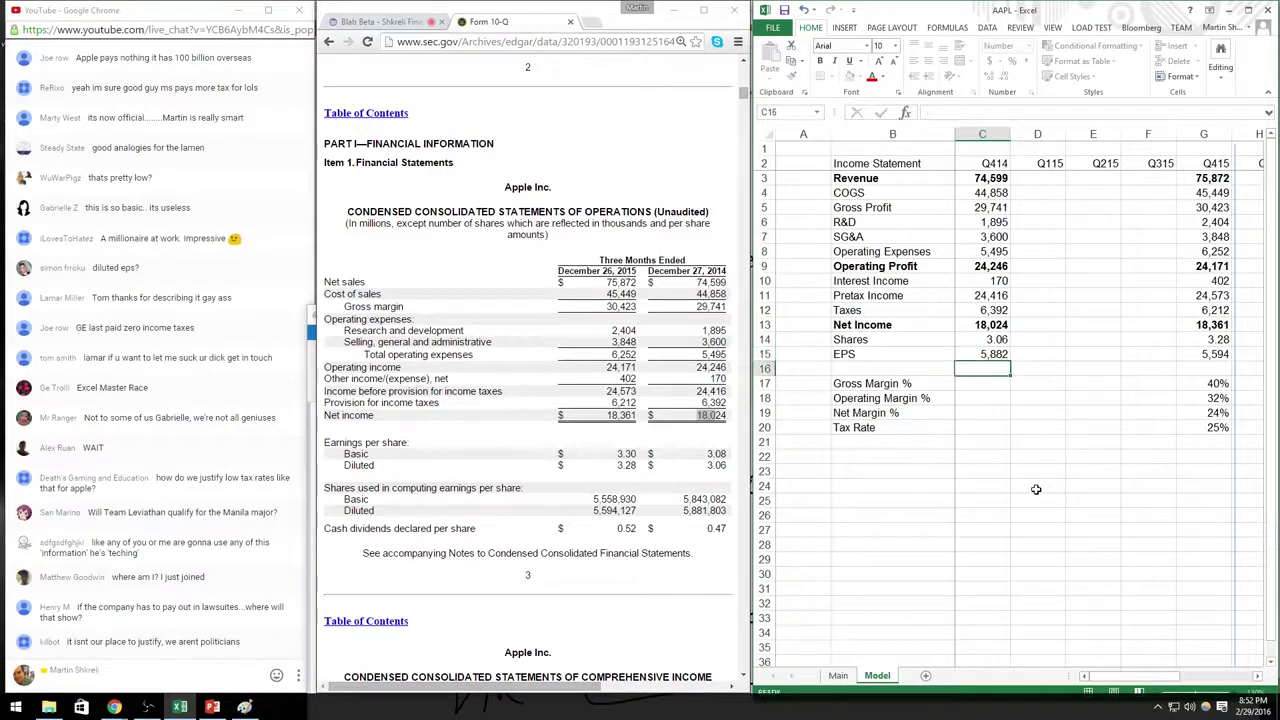
# Step: Copy the Q415 margin and tax rate formulas in G17:G20 into the same rows of the Q414 column
pyautogui.moveTo(1203, 368); pyautogui.dragTo(1228, 440)
pyautogui.hotkey('ctrl', 'c')
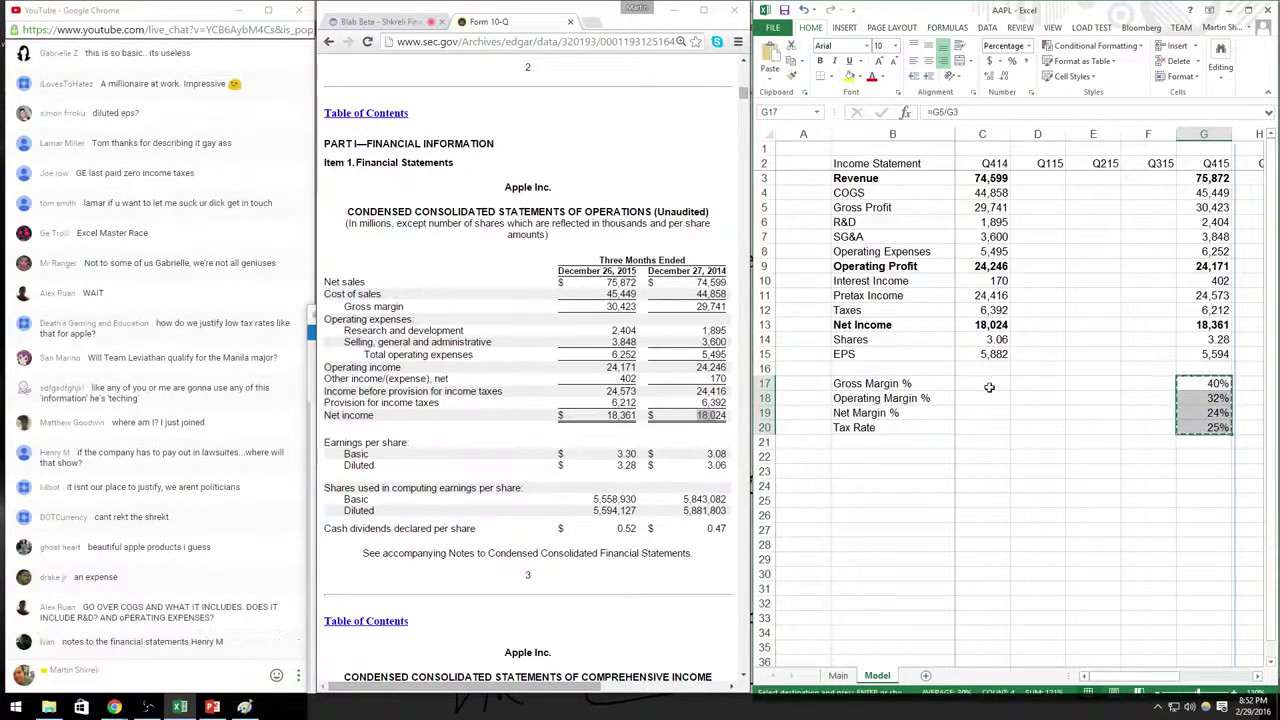
pyautogui.click(982, 368)
pyautogui.hotkey('ctrl', 'v')
pyautogui.click(1080, 571)
pyautogui.press('Escape')
# Step: Label cell B22 Revenue Y/Y and enter the year-over-year growth formula =G3/C3-1 in the Q415 column of that row
pyautogui.click(877, 460)
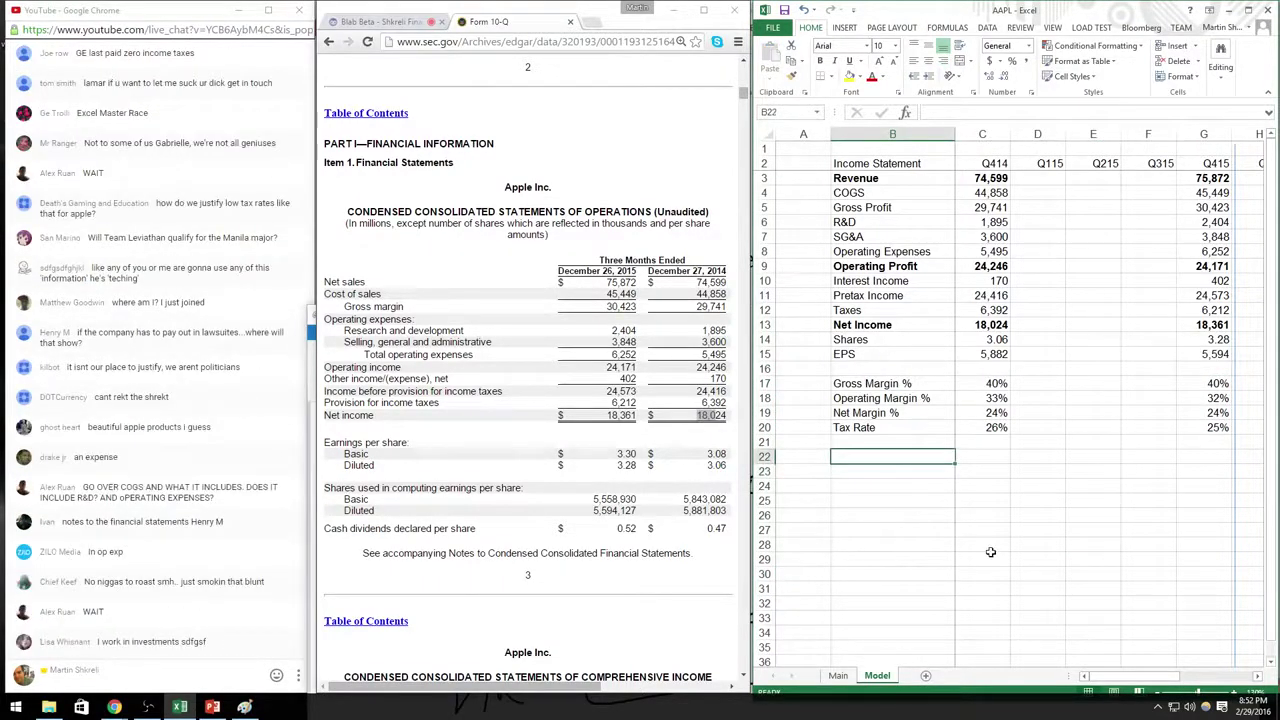
pyautogui.write('Revenue Y/')
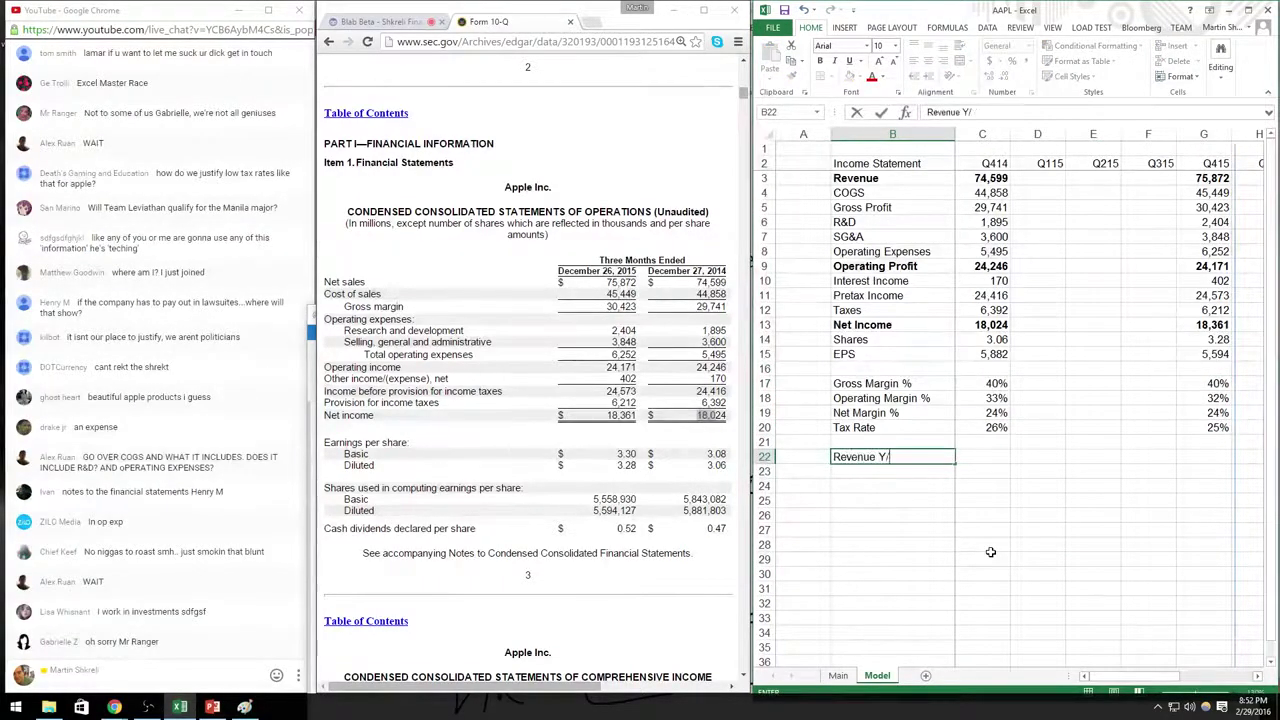
pyautogui.press('Right')
pyautogui.press('Right')
pyautogui.press('Right')
pyautogui.press('Right')
pyautogui.press('Right')
pyautogui.write('=')
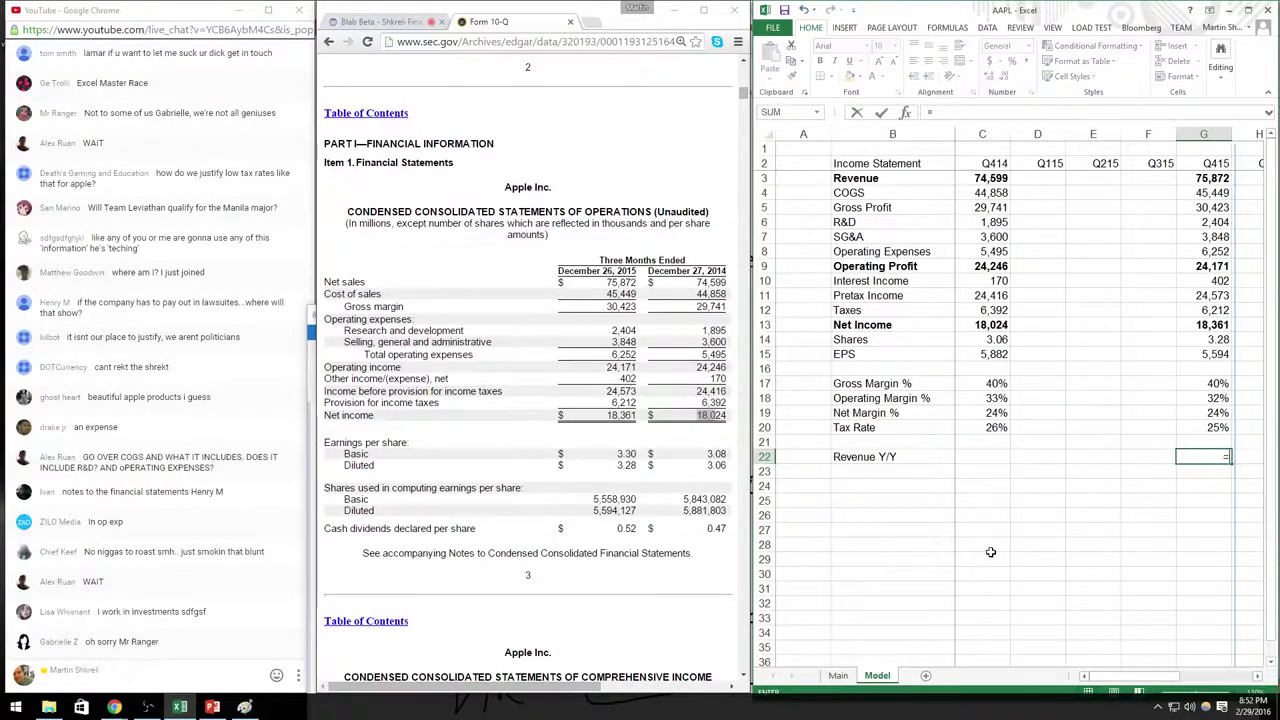
pyautogui.press('Up')
pyautogui.press('Up')
pyautogui.press('Up')
pyautogui.press('Up')
pyautogui.press('Up')
pyautogui.press('Up')
pyautogui.press('Up')
pyautogui.press('Up')
pyautogui.press('Up')
pyautogui.press('Up')
pyautogui.press('Up')
pyautogui.press('Up')
pyautogui.press('Up')
pyautogui.press('Up')
pyautogui.press('Up')
pyautogui.press('Up')
pyautogui.press('Up')
pyautogui.press('Up')
pyautogui.press('Up')
pyautogui.write('/')
pyautogui.press('Up')
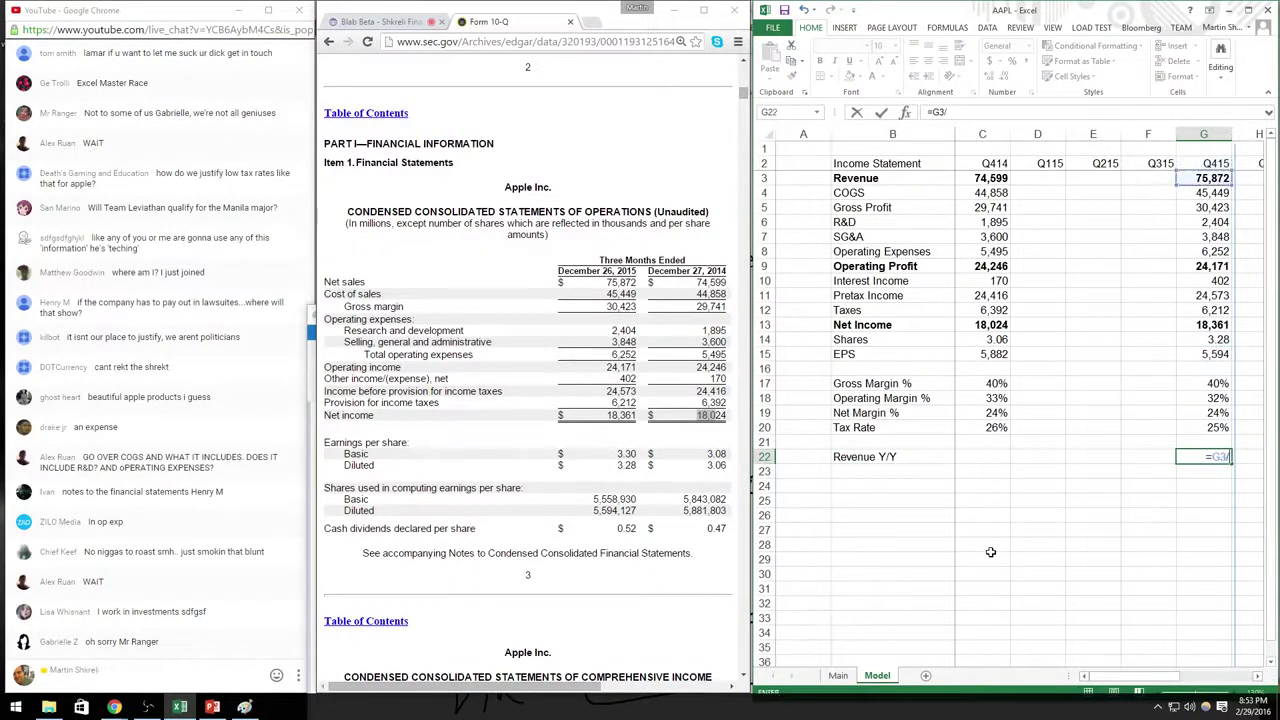
pyautogui.press('Up')
pyautogui.press('Up')
pyautogui.press('Up')
pyautogui.press('Up')
pyautogui.press('Up')
pyautogui.press('Up')
pyautogui.press('Up')
pyautogui.press('Up')
pyautogui.press('Up')
pyautogui.press('Up')
pyautogui.press('Up')
pyautogui.press('Up')
pyautogui.press('Up')
pyautogui.press('Up')
pyautogui.press('Up')
pyautogui.press('Up')
pyautogui.press('Up')
pyautogui.press('Up')
pyautogui.press('Left')
pyautogui.press('Left')
pyautogui.press('Left')
pyautogui.press('Left')
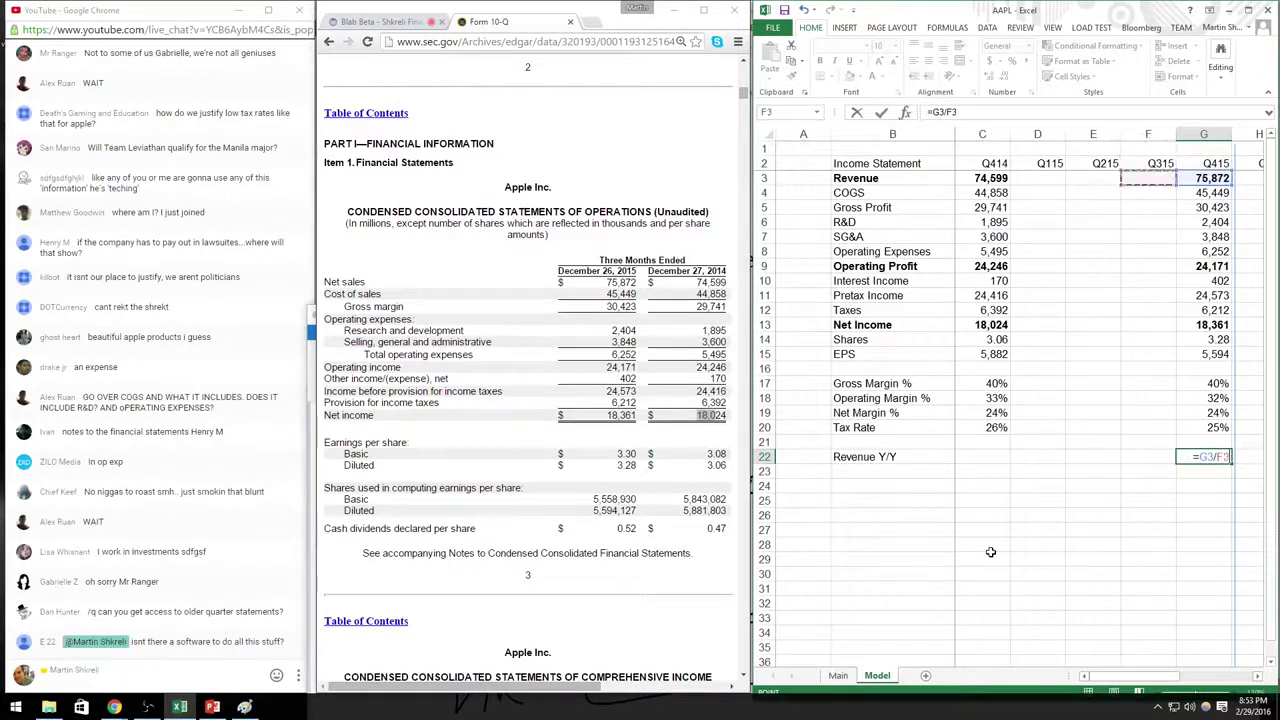
pyautogui.write('-1')
pyautogui.press('Return')
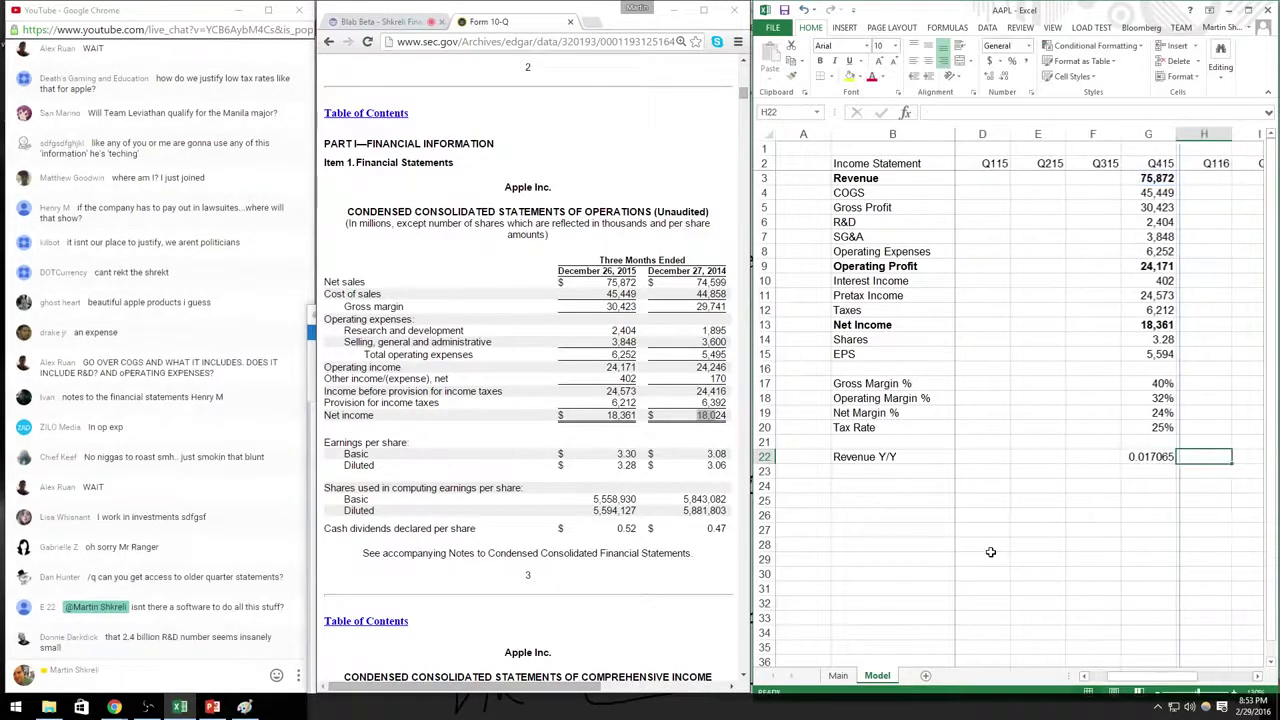
# Step: Format the Q415 Revenue Y/Y result as a percentage and review its formula's cell references
pyautogui.hotkey('ctrl', 'shift', '5')
pyautogui.hscroll(-1, 990, 552)
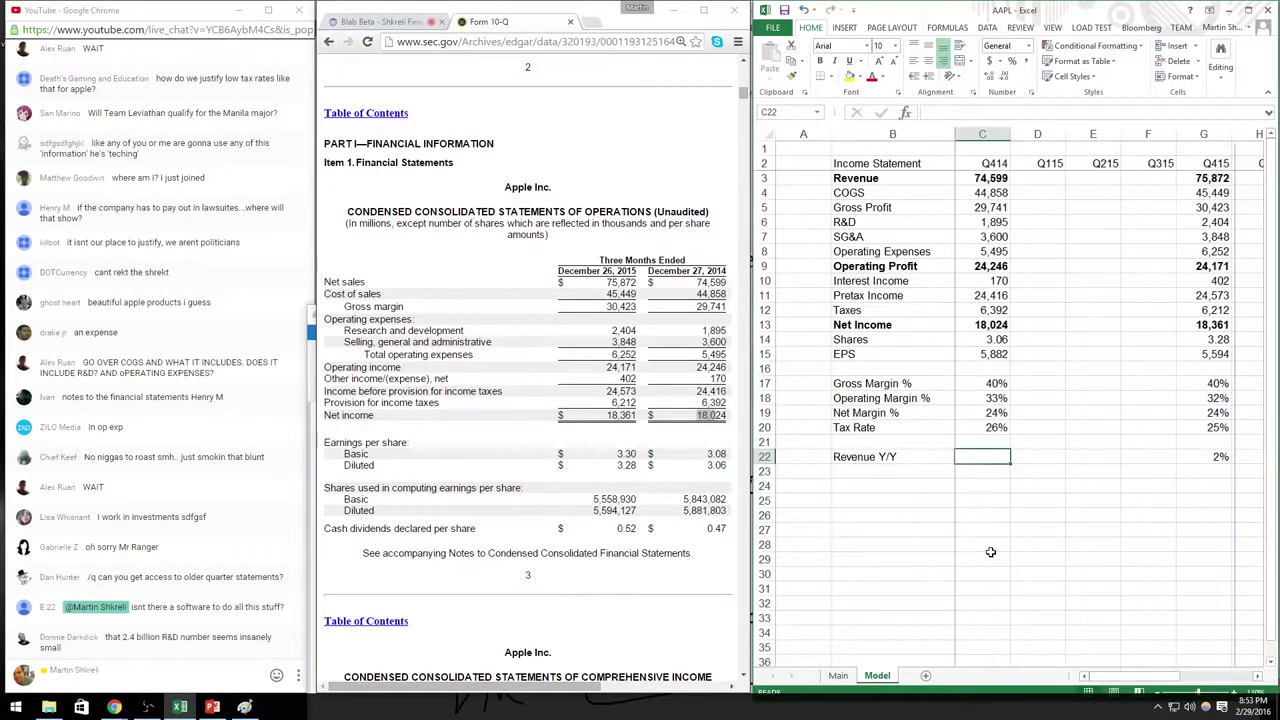
pyautogui.press('F2')
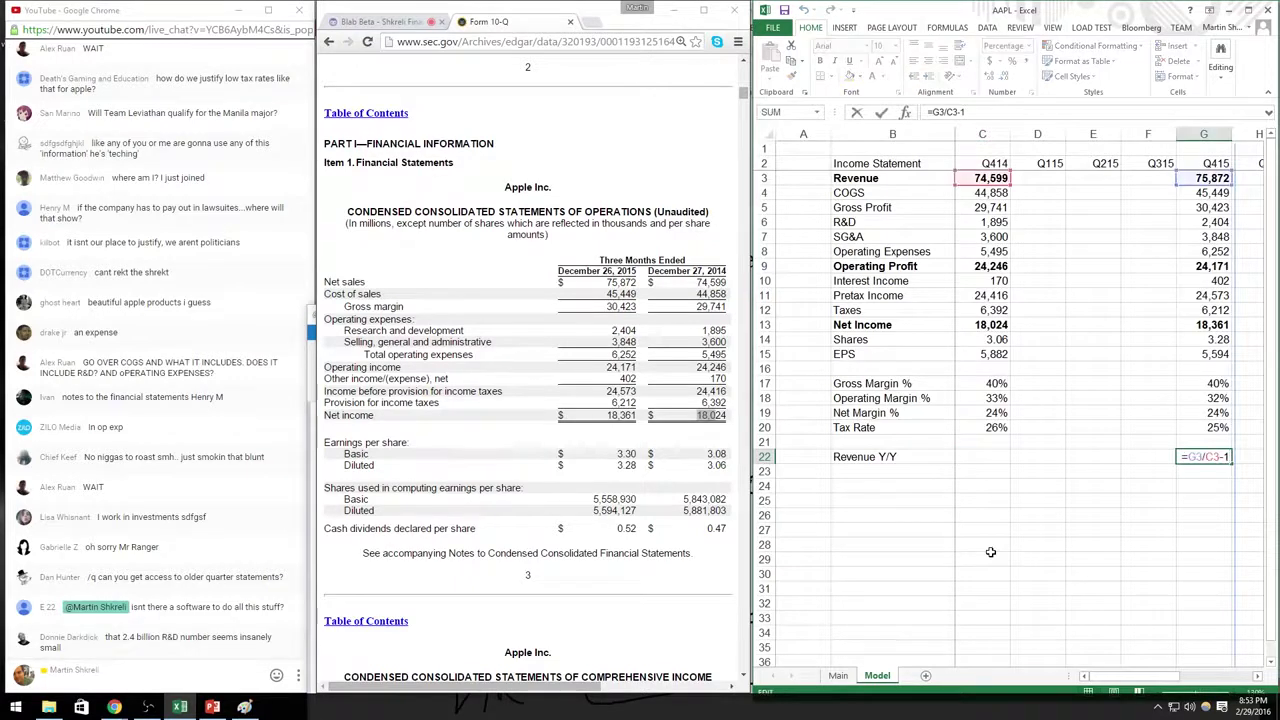
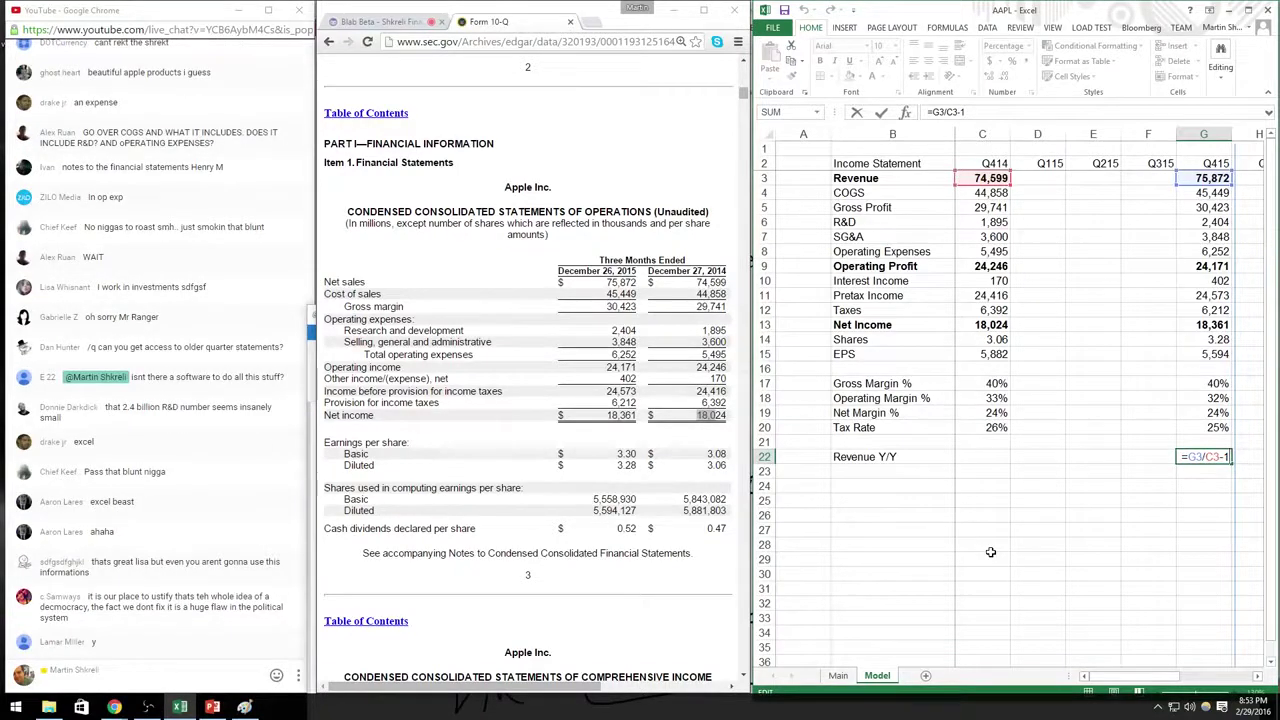
pyautogui.press('Tab')
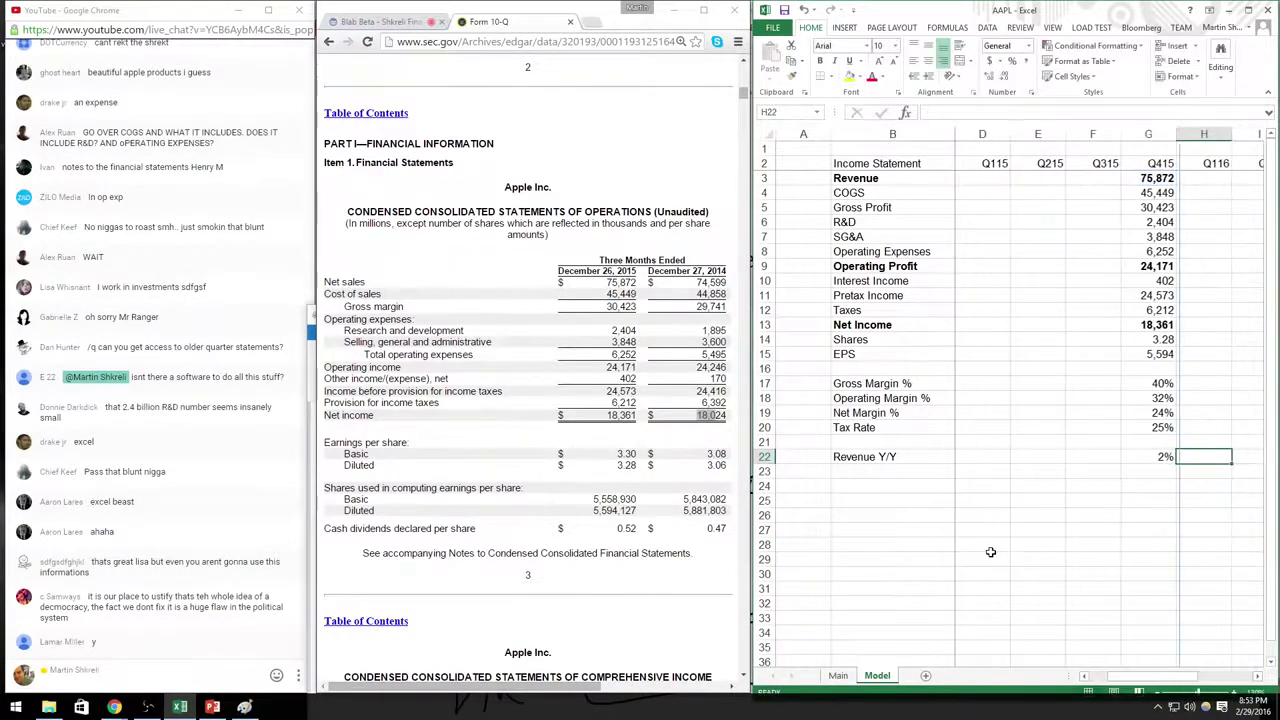
pyautogui.press('Home')
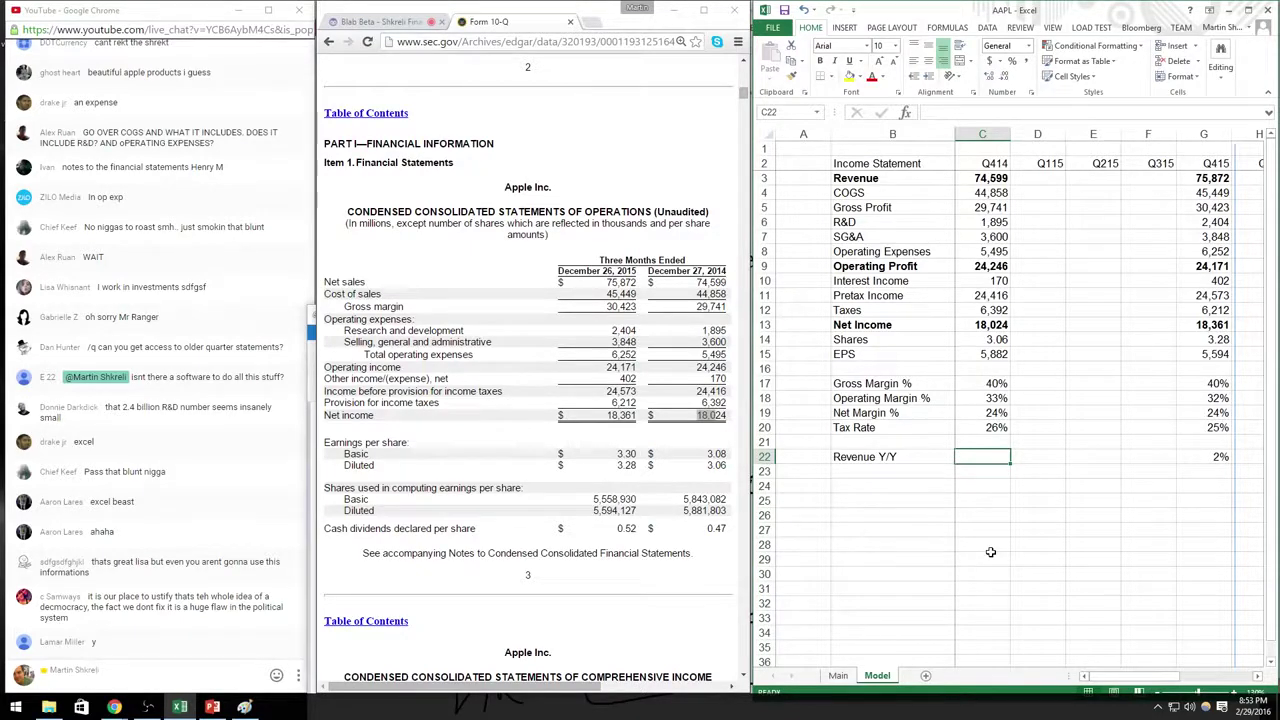
# Step: Locate the Condensed Consolidated Balance Sheets in Apple's Form 10-Q
pyautogui.click(659, 472)
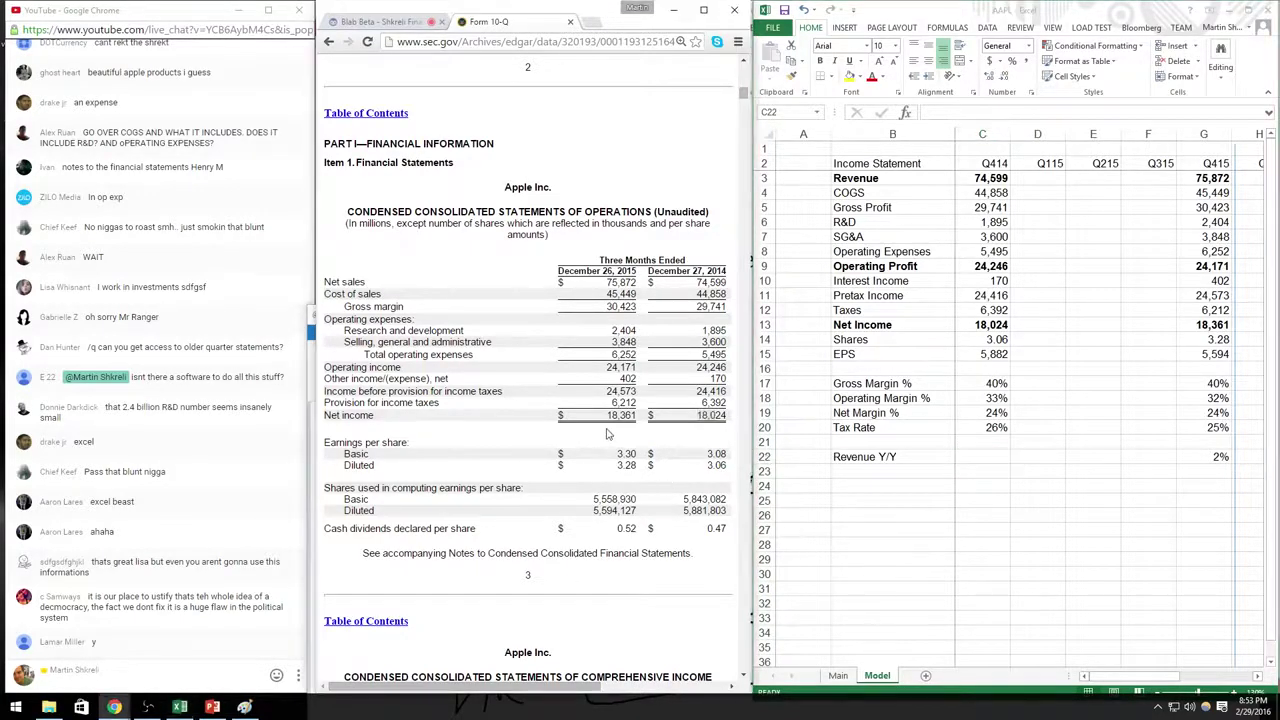
pyautogui.scroll(-3, 627, 420)
pyautogui.scroll(-3, 650, 400)
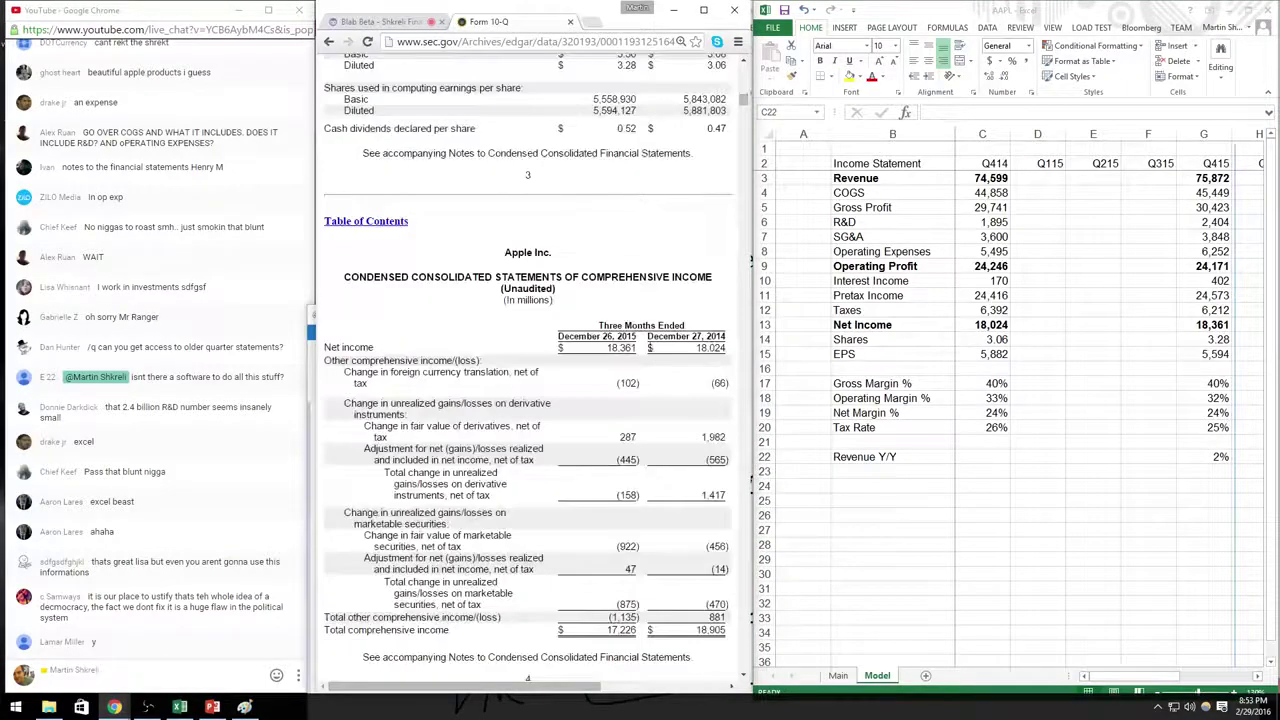
pyautogui.scroll(-5, 620, 335)
pyautogui.scroll(-5, 618, 333)
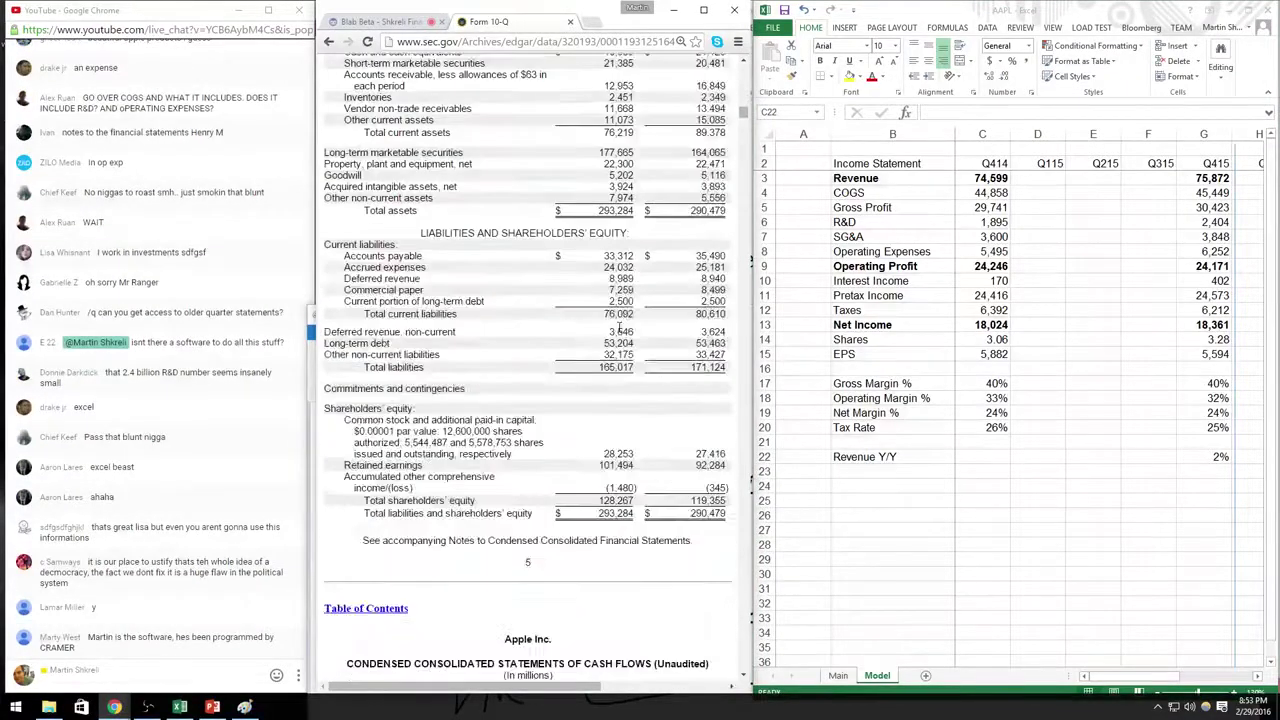
pyautogui.scroll(3, 632, 450)
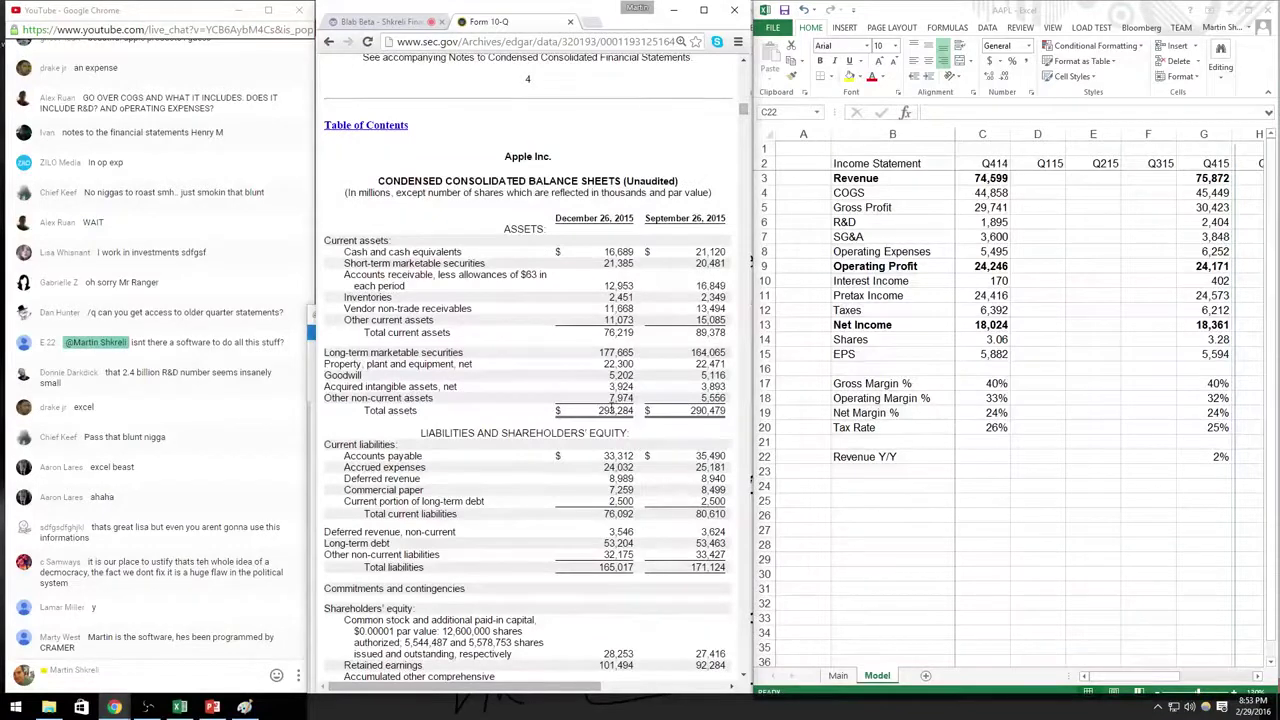
pyautogui.scroll(-1, 615, 408)
# Step: Enter the section heading Balance Sheet in cell B25 of the model
pyautogui.click(892, 485)
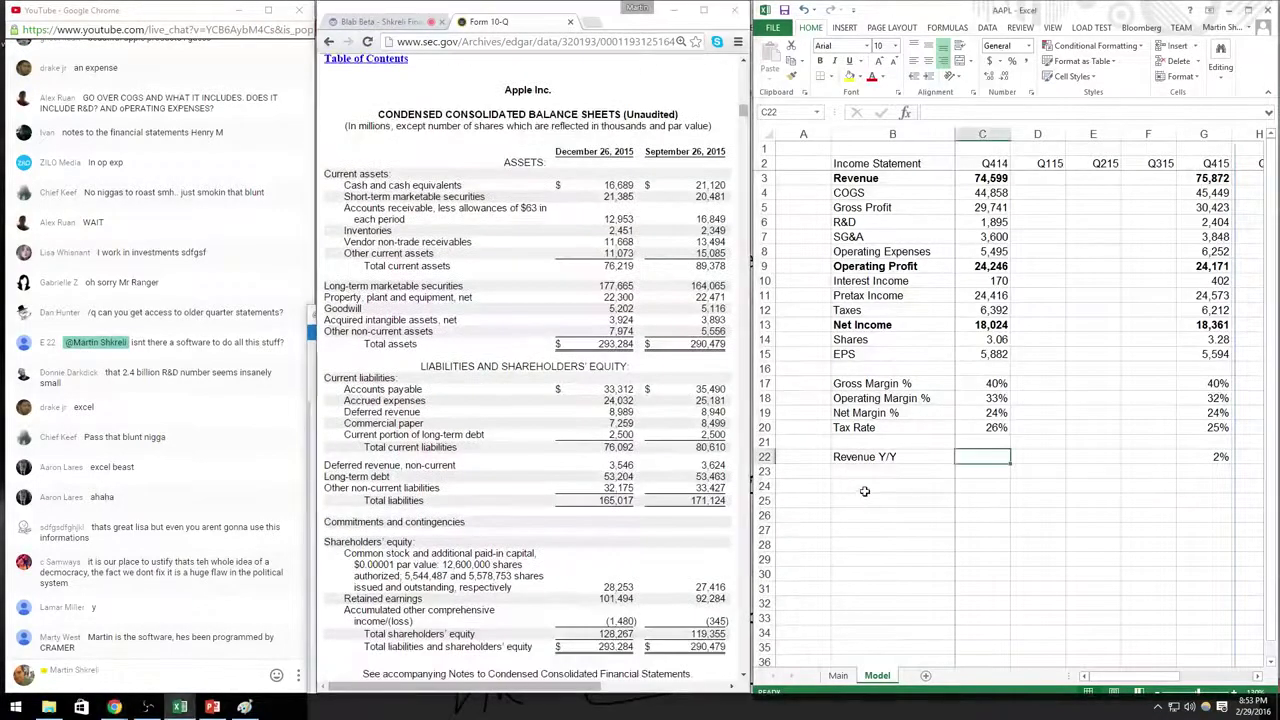
pyautogui.press('Down')
pyautogui.write('Bal')
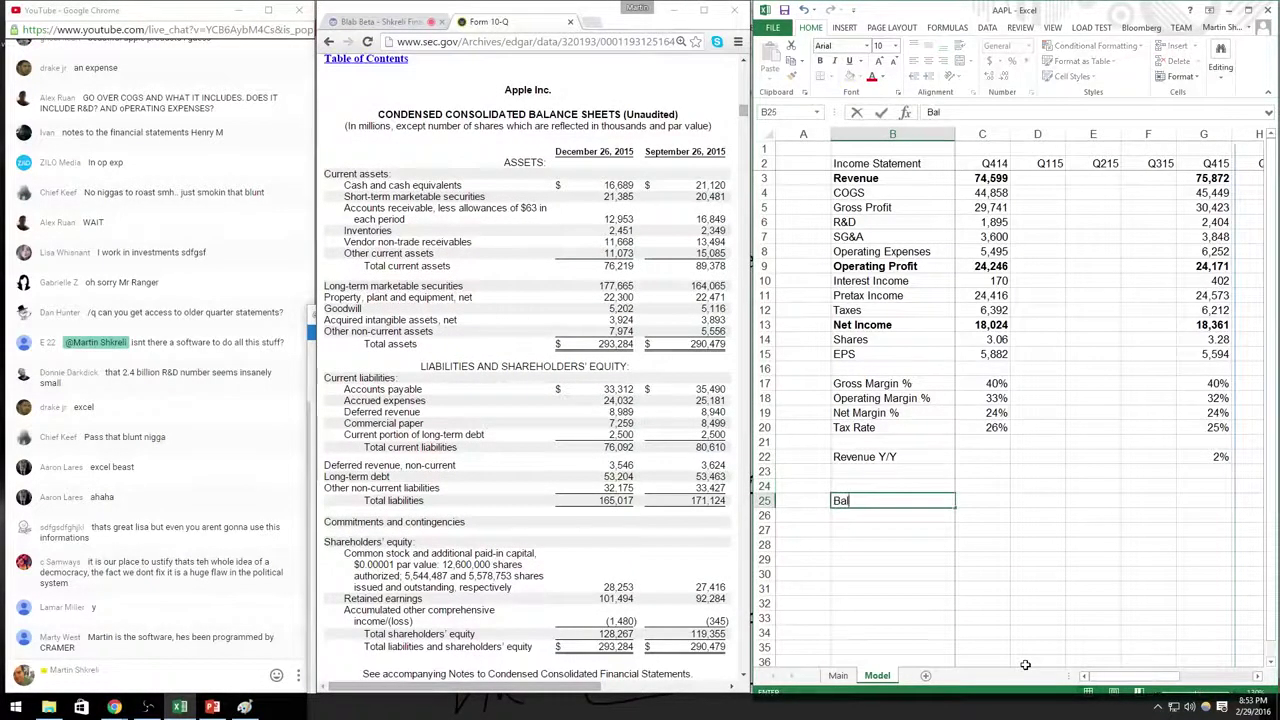
pyautogui.write('ance Sheet')
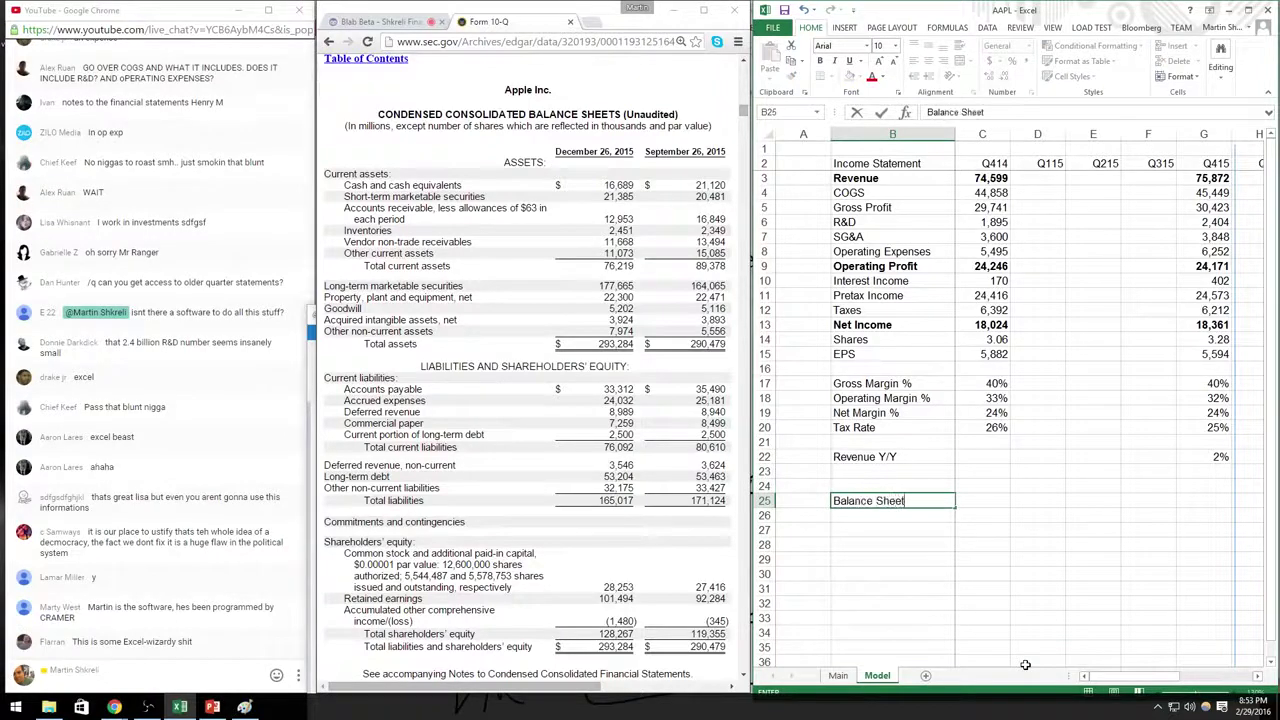
pyautogui.press('Return')
# Step: Add a Cash row in row 26 with the Q415 formula +16689+21385+177665, combining cash and short- and long-term marketable securities
pyautogui.write('Cash')
pyautogui.press('Right')
pyautogui.press('Right')
pyautogui.press('Right')
pyautogui.press('Right')
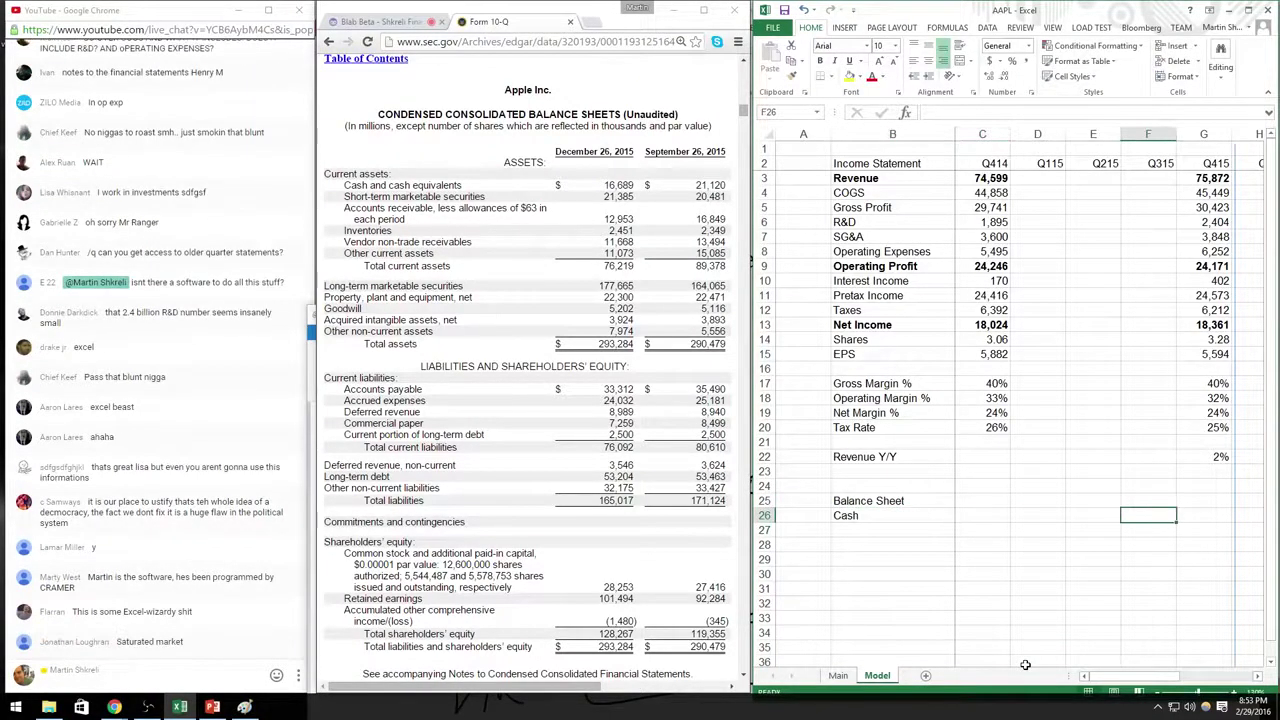
pyautogui.press('Right')
pyautogui.write('+166')
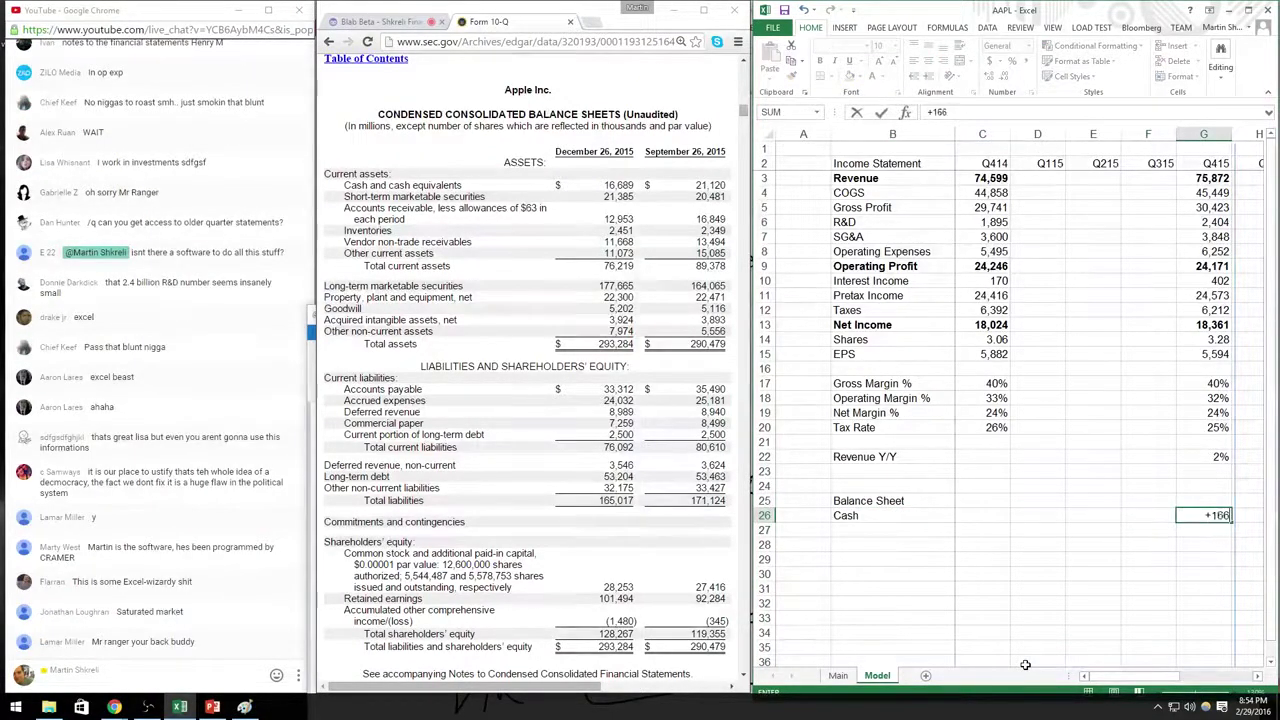
pyautogui.write('89+21385+')
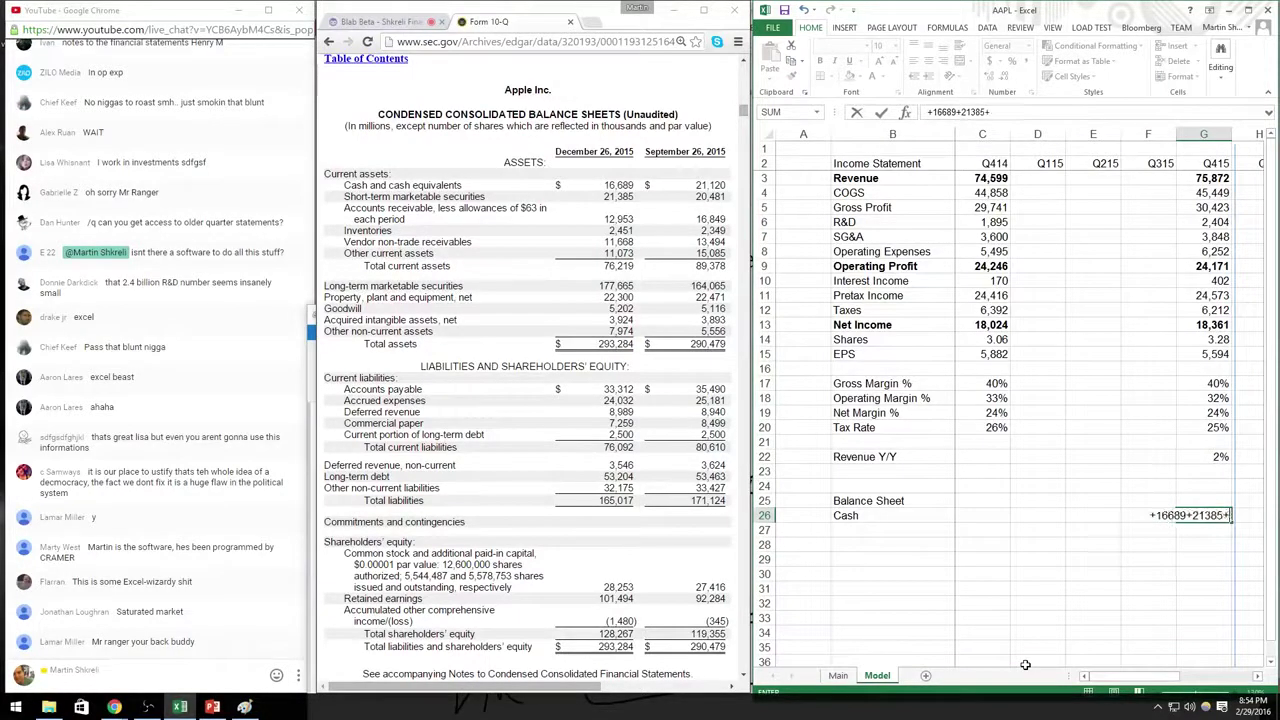
pyautogui.write('177665')
pyautogui.press('Return')
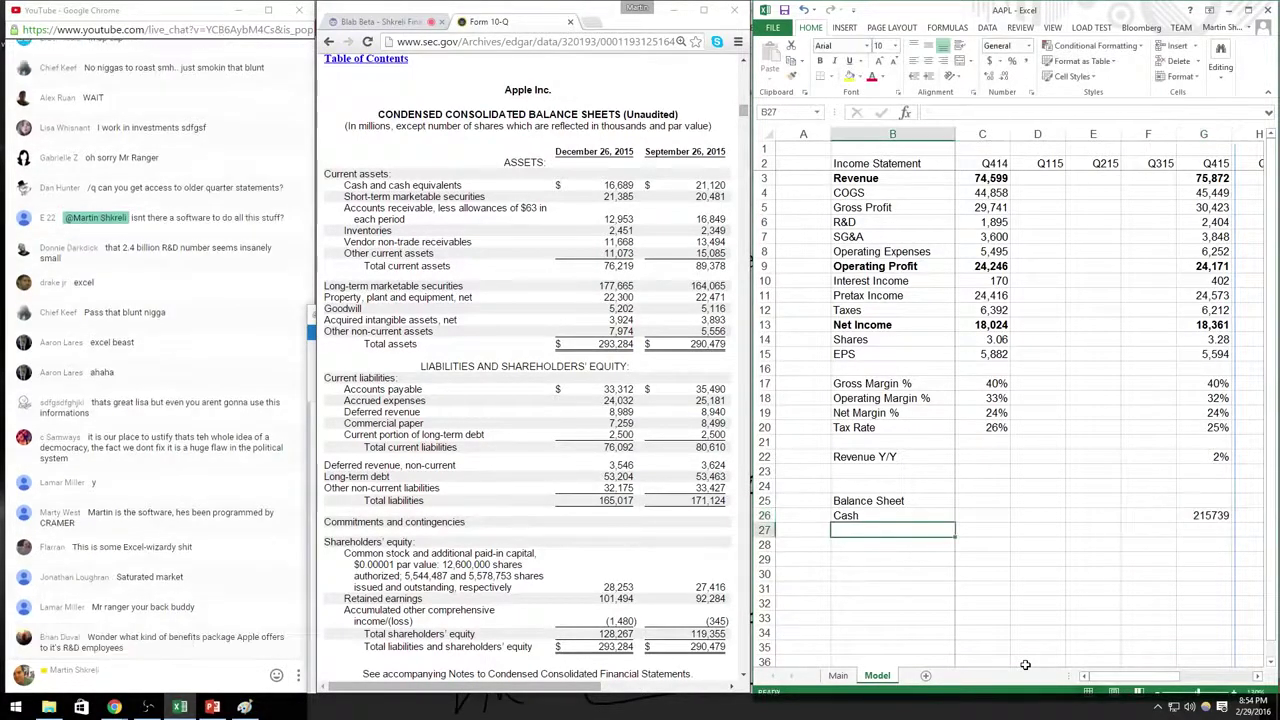
# Step: Add the row labels A/R, Inventories, Vendor NTR and OCA in cells B27 to B30 under Cash
pyautogui.write('A/R')
pyautogui.press('Return')
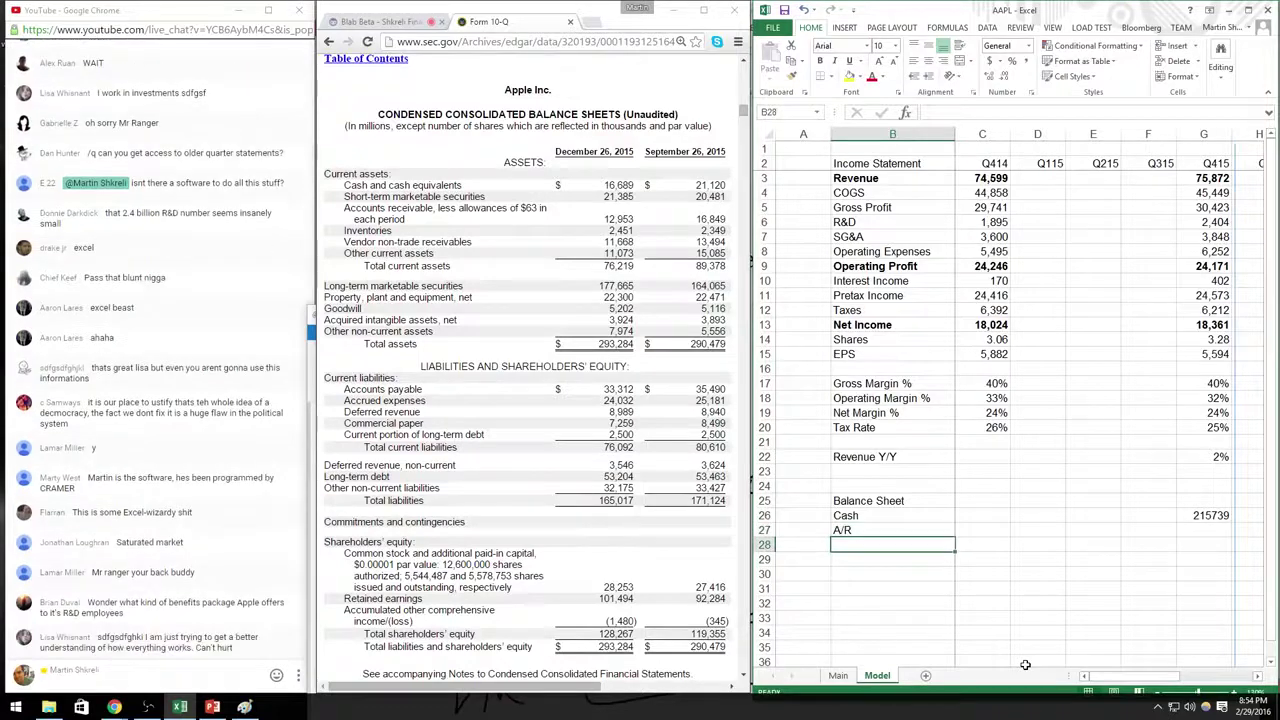
pyautogui.write('Inventories')
pyautogui.press('Return')
pyautogui.write('Vendor NTR')
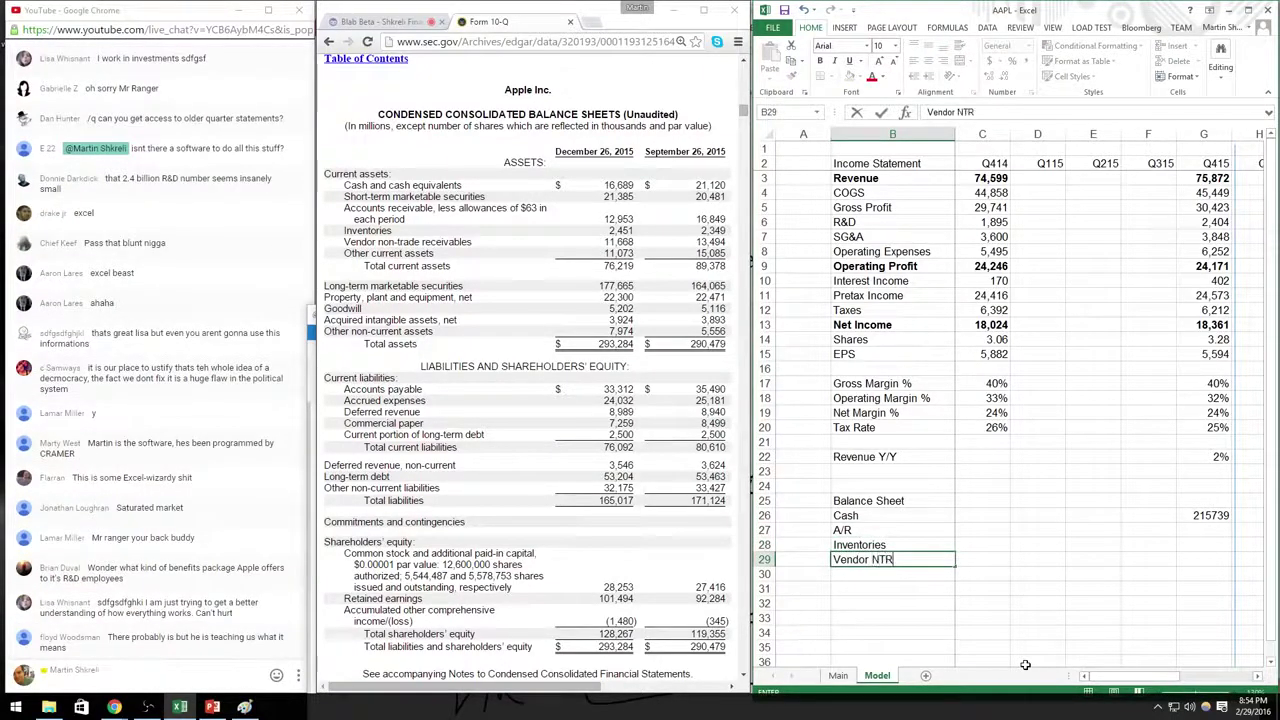
pyautogui.press('Return')
pyautogui.write('OCA')
pyautogui.press('Return')
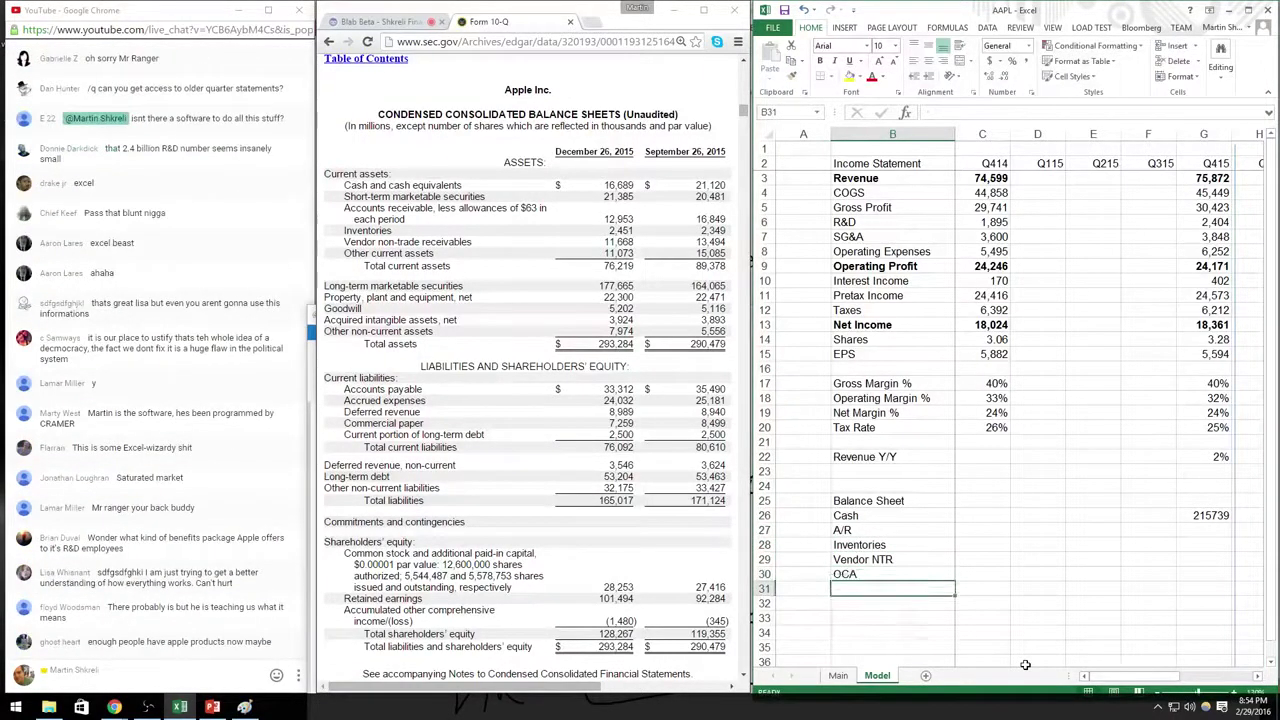
# Step: Add the row labels PP&E, Goodwill+Intangibles, ONCA and Assets in cells B31 to B34
pyautogui.write('PP&E')
pyautogui.press('Return')
pyautogui.write('Goodwi')
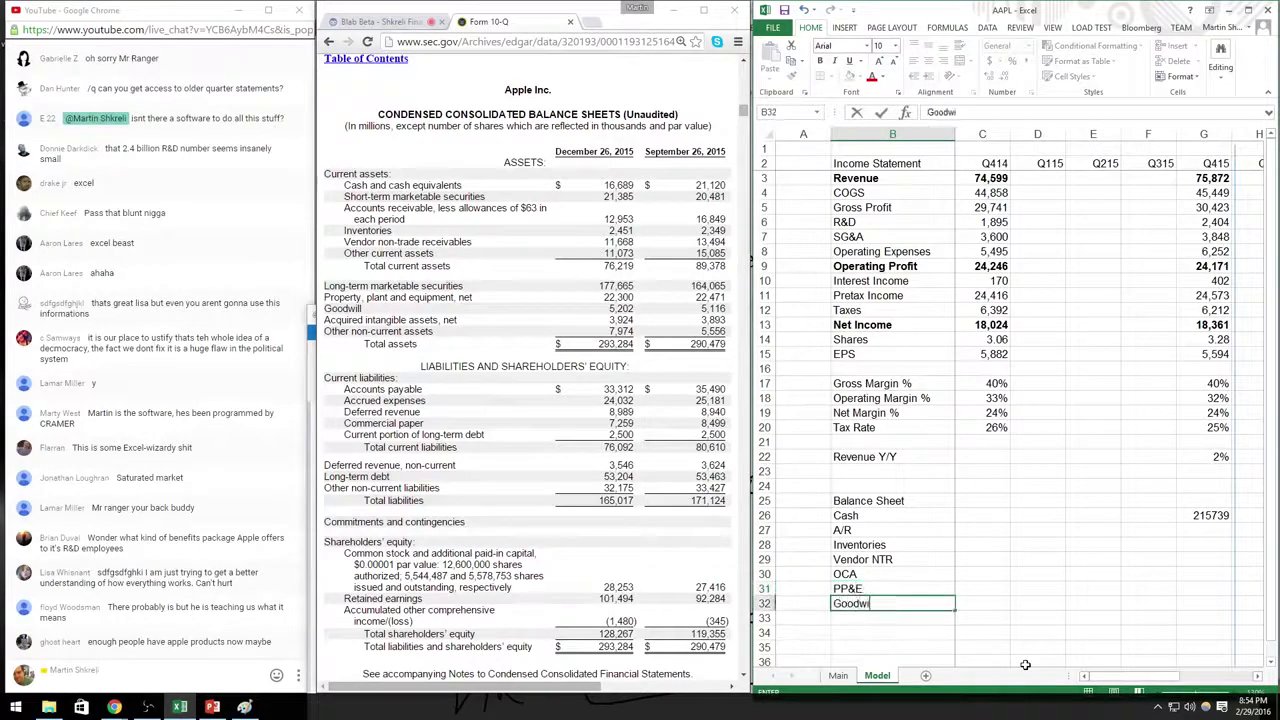
pyautogui.write('ll+Intangibles')
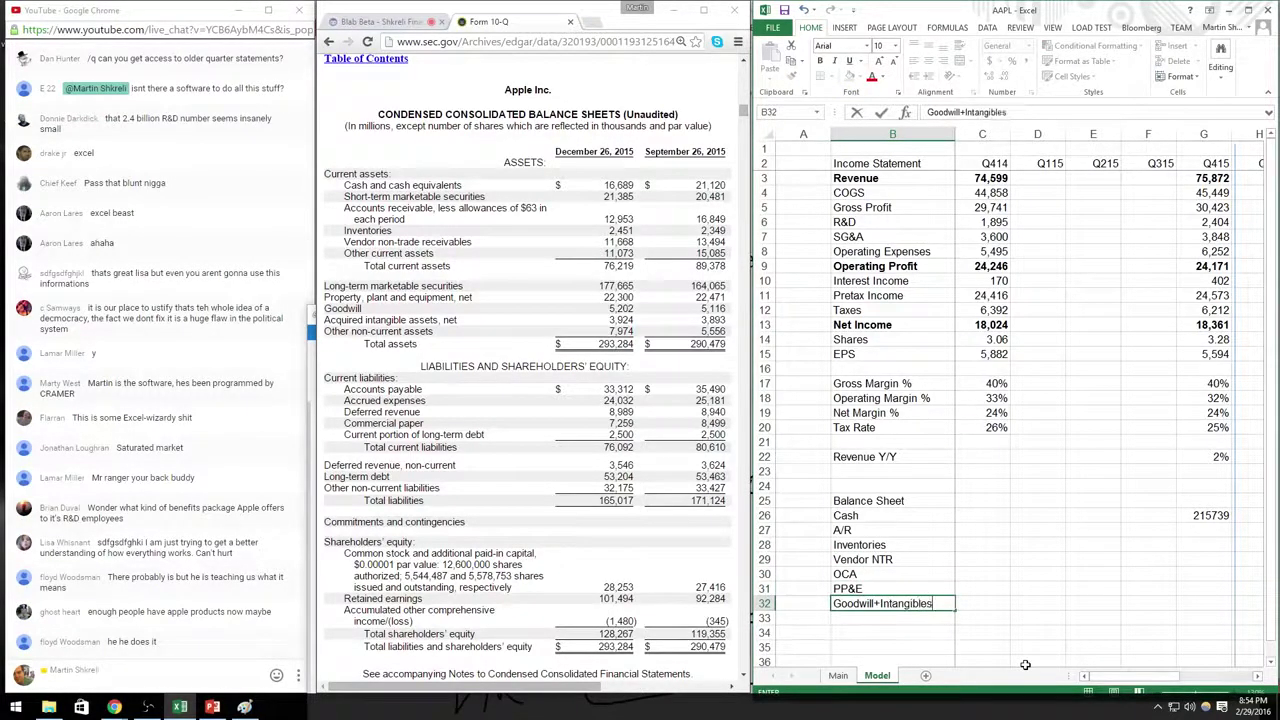
pyautogui.press('Return')
pyautogui.write('ONCA')
pyautogui.press('Return')
pyautogui.write('Ass')
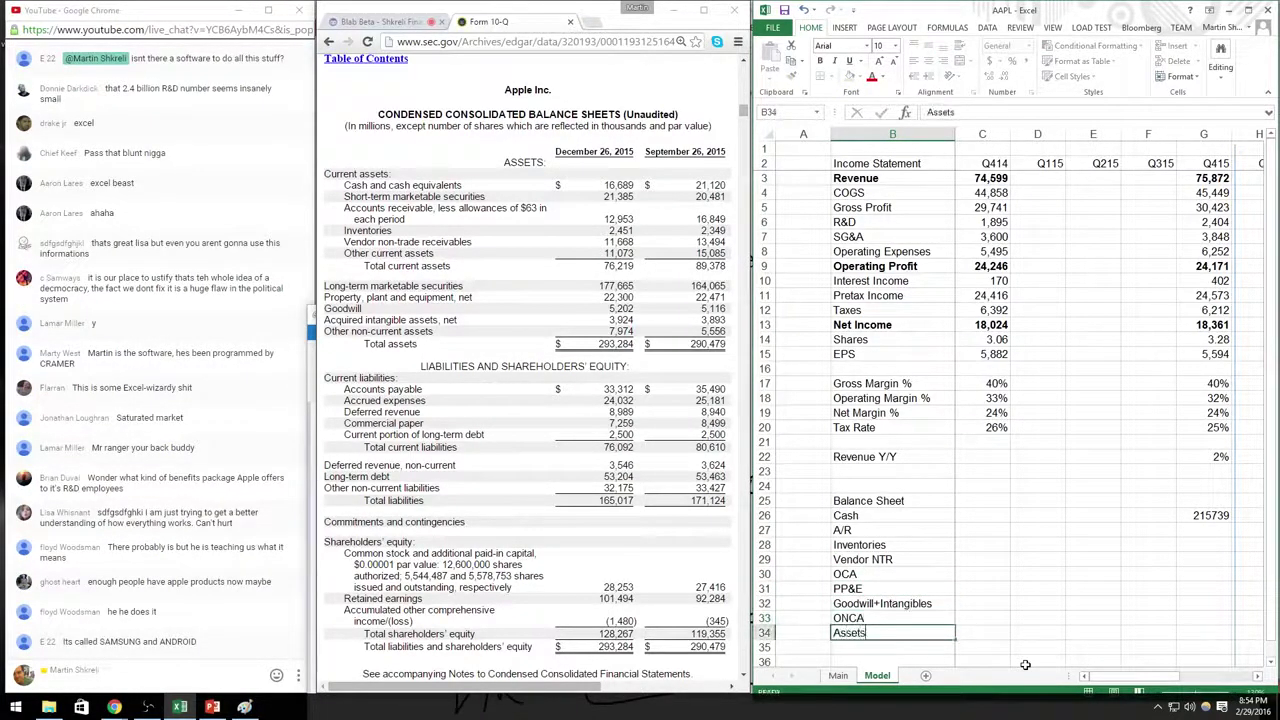
pyautogui.write('ets')
# Step: Enter the Q415 values 12953 for A/R, 2451 for Inventories, 11668 for Vendor NTR and 11073 for OCA
pyautogui.hotkey('ctrl', 'Up')
pyautogui.hotkey('ctrl', 'Up')
pyautogui.hotkey('ctrl', 'Down')
pyautogui.press('Down')
pyautogui.hotkey('ctrl', 'Right')
pyautogui.press('Down')
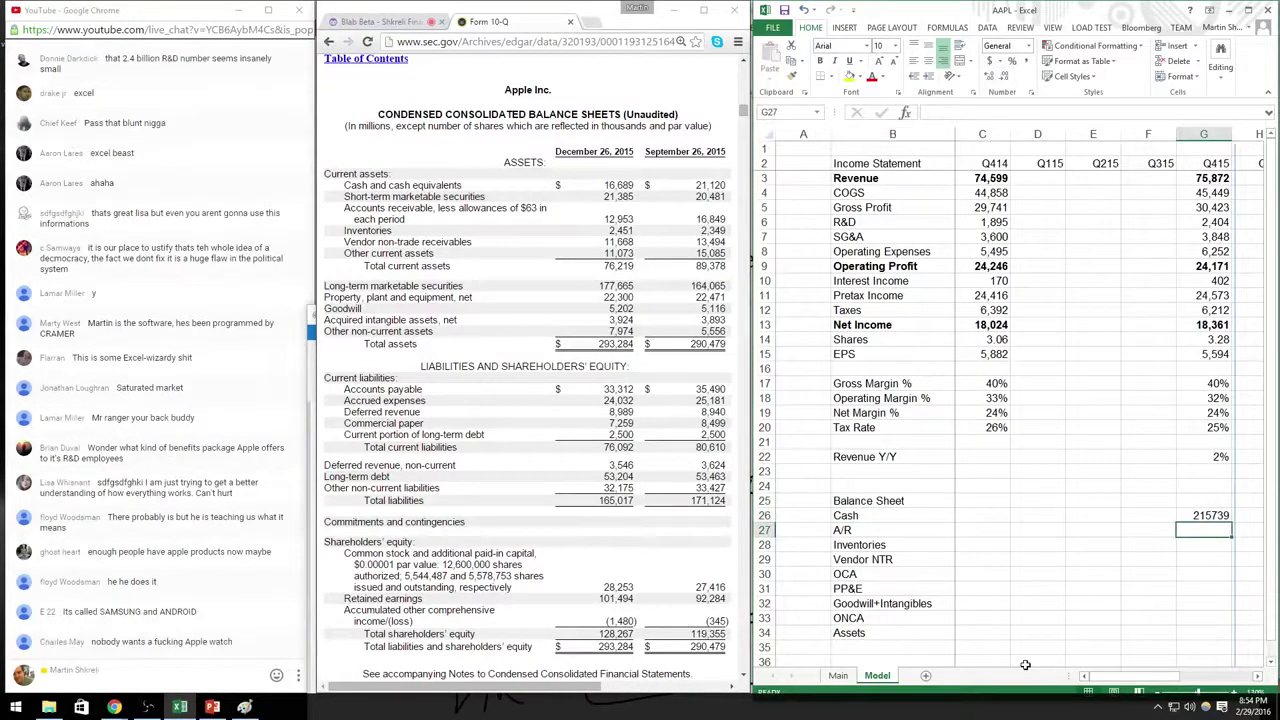
pyautogui.write('1295')
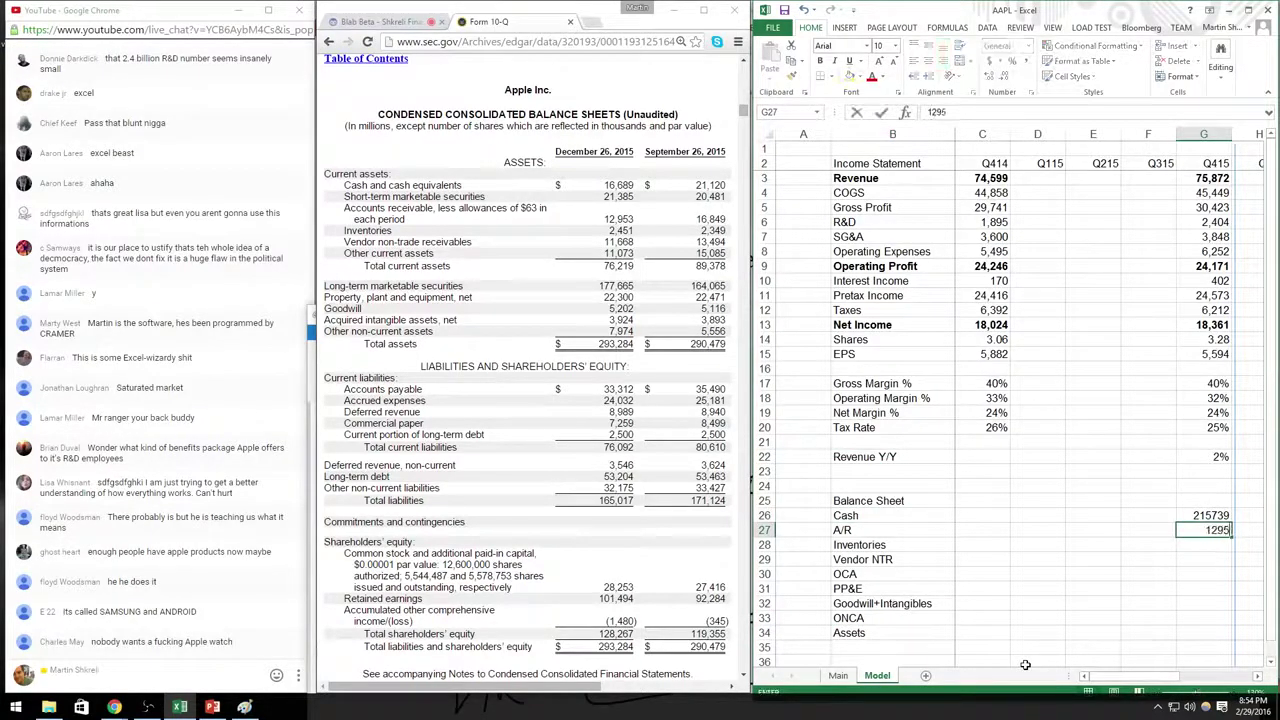
pyautogui.write('3')
pyautogui.press('Return')
pyautogui.write('2451')
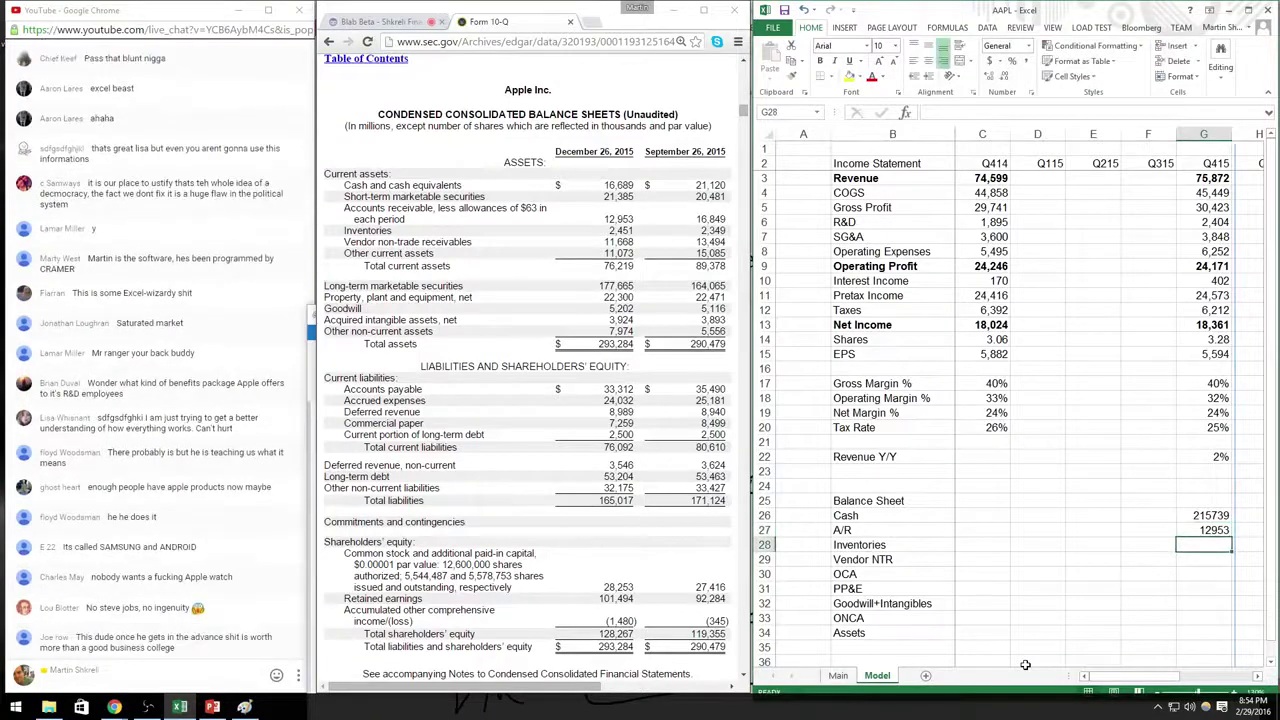
pyautogui.press('Return')
pyautogui.write('11668')
pyautogui.press('Return')
pyautogui.write('11')
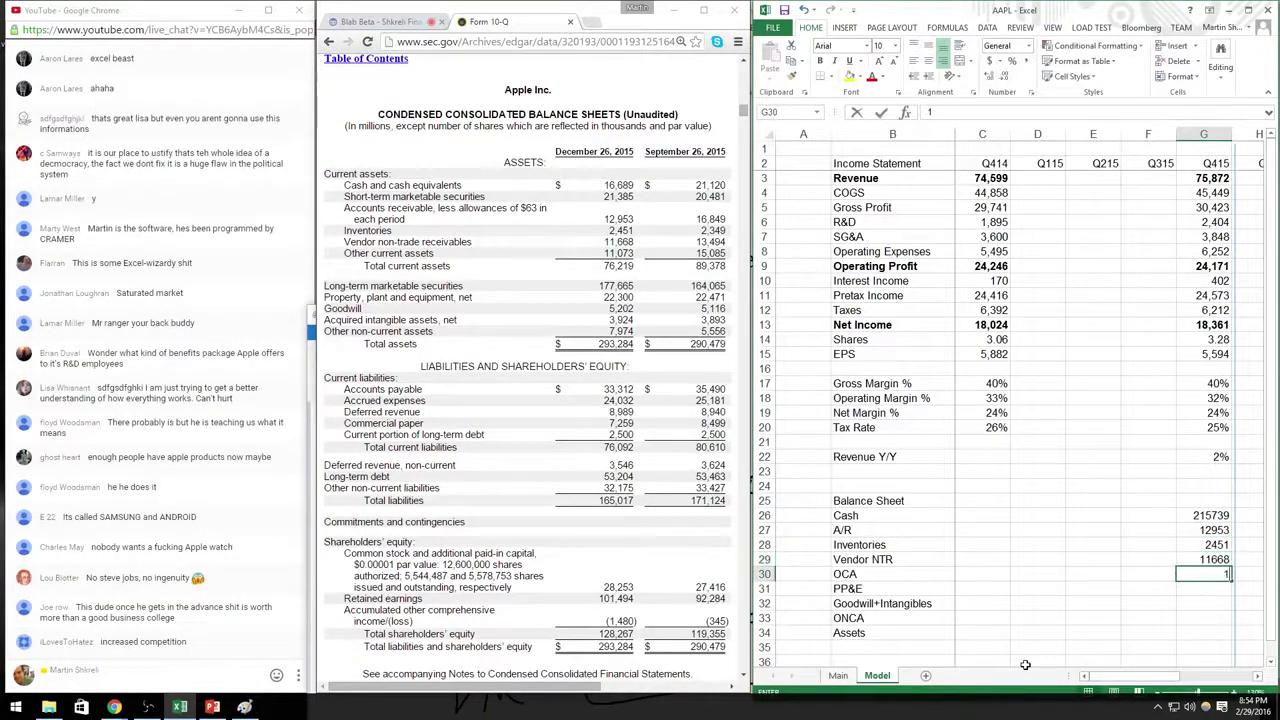
pyautogui.write('073')
pyautogui.press('Return')
# Step: Enter the Q415 values 22300 for PP&E, +5202+3924 for Goodwill+Intangibles and 7974 for ONCA
pyautogui.write('2')
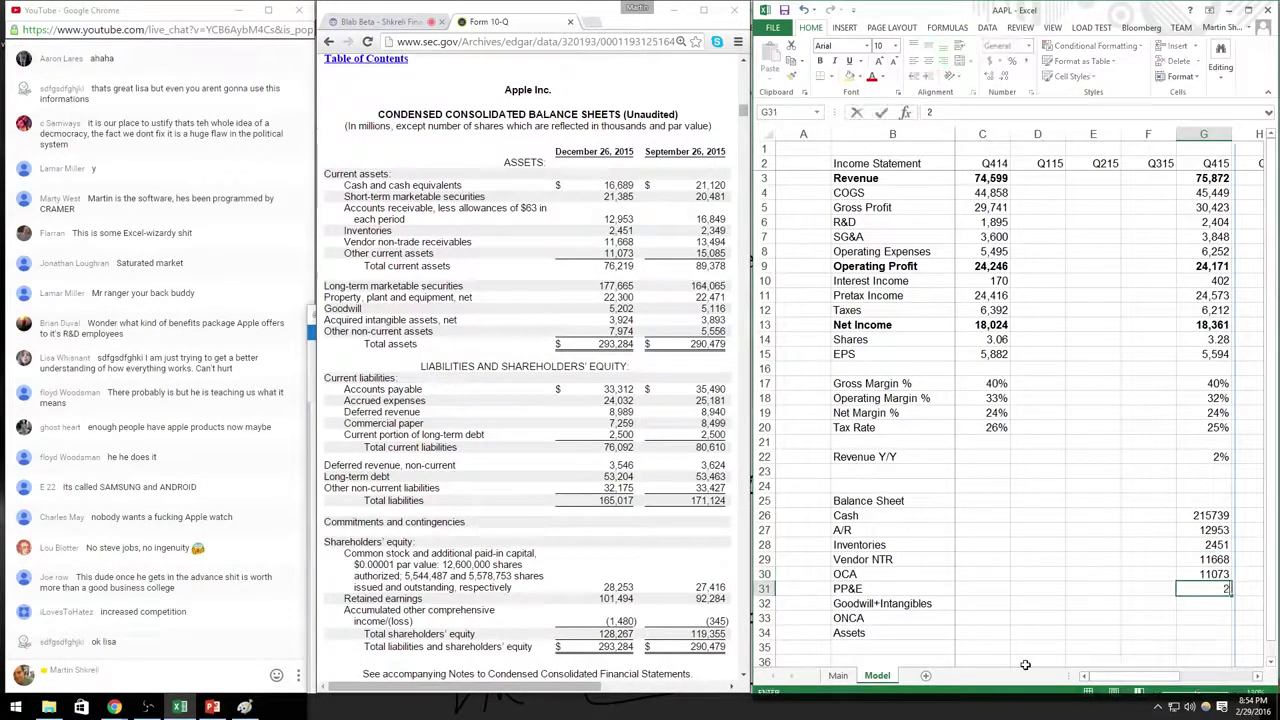
pyautogui.write('2300')
pyautogui.press('Return')
pyautogui.write('+5202+')
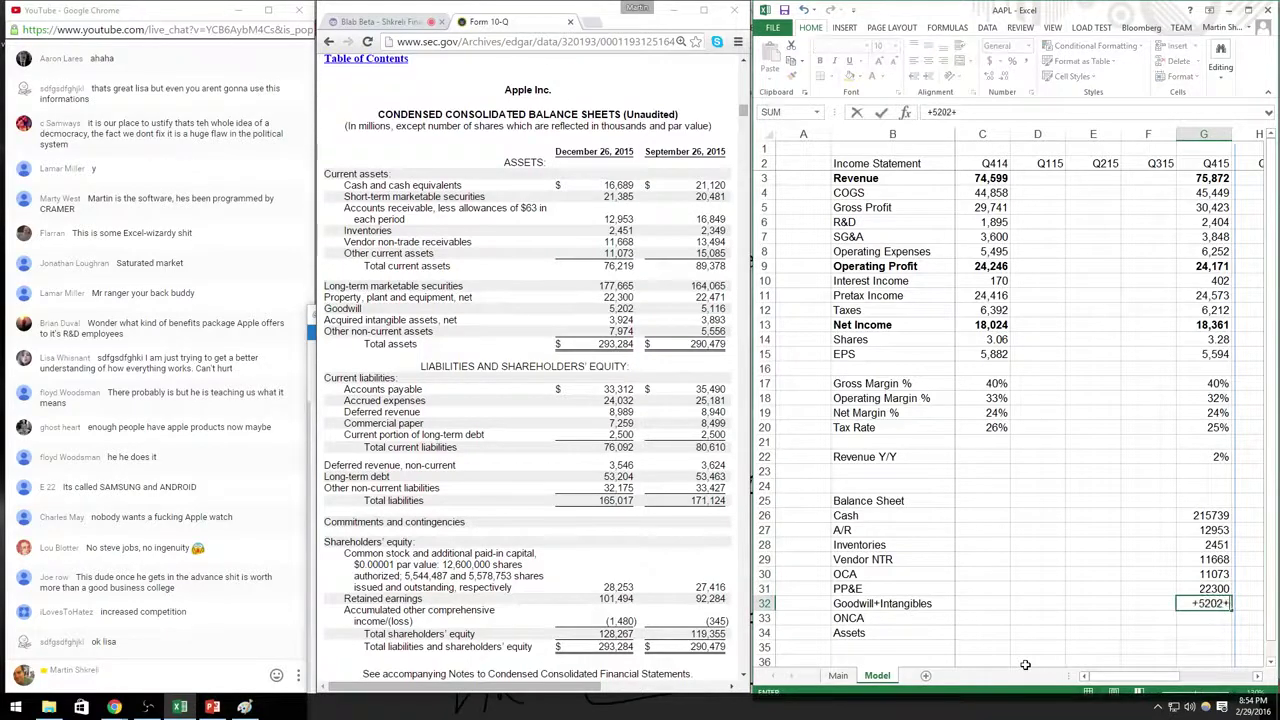
pyautogui.write('3924')
pyautogui.press('Return')
pyautogui.write('7974')
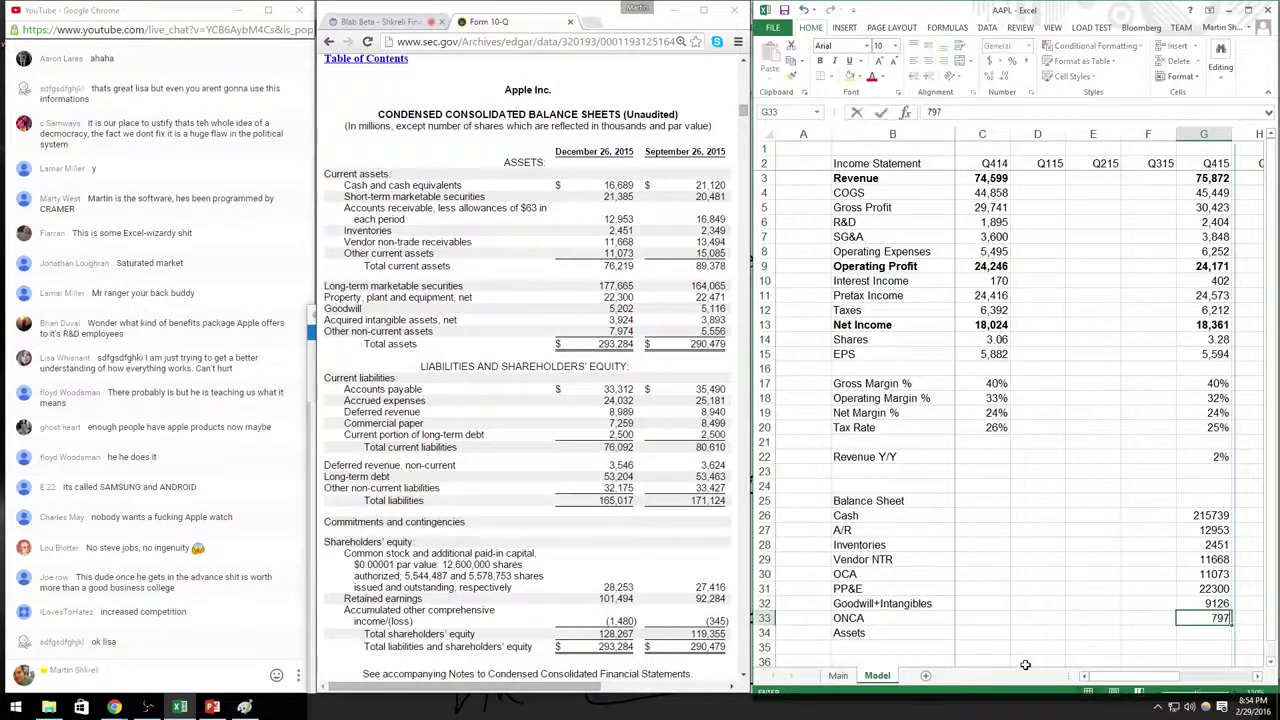
pyautogui.press('Return')
pyautogui.write('=sum(')
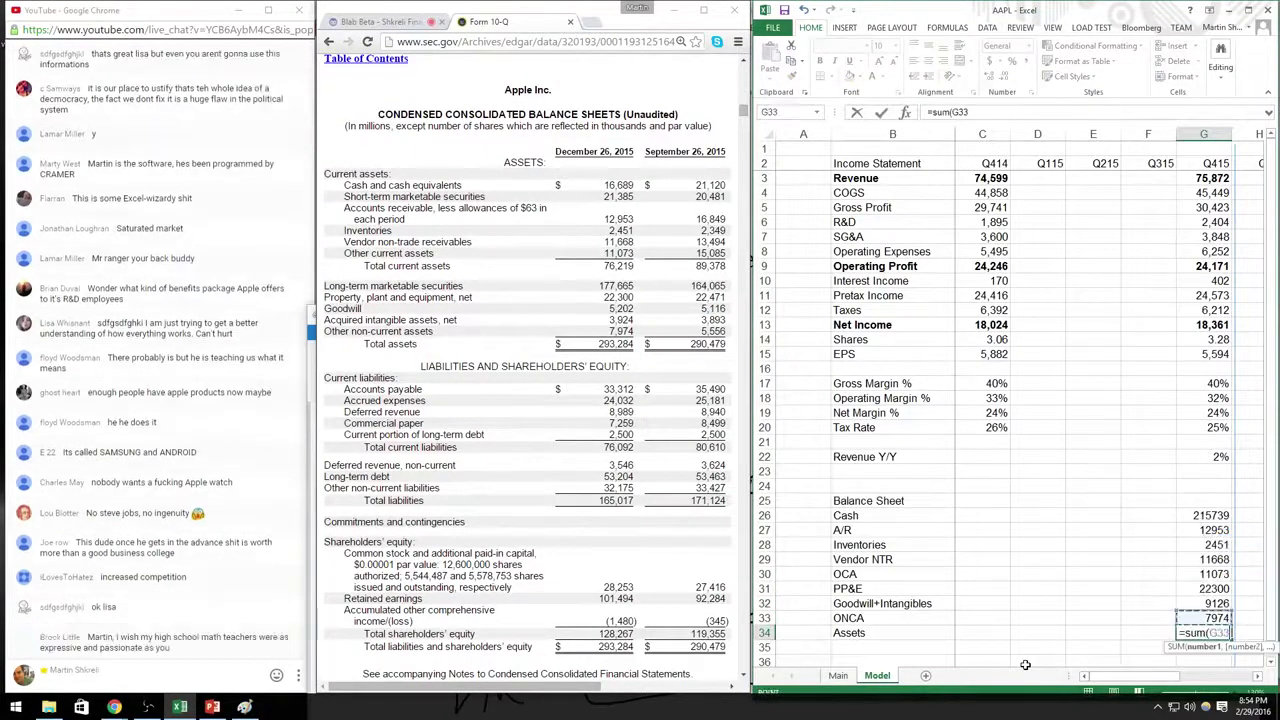
pyautogui.press('Up')
pyautogui.hotkey('shift', 'Up')
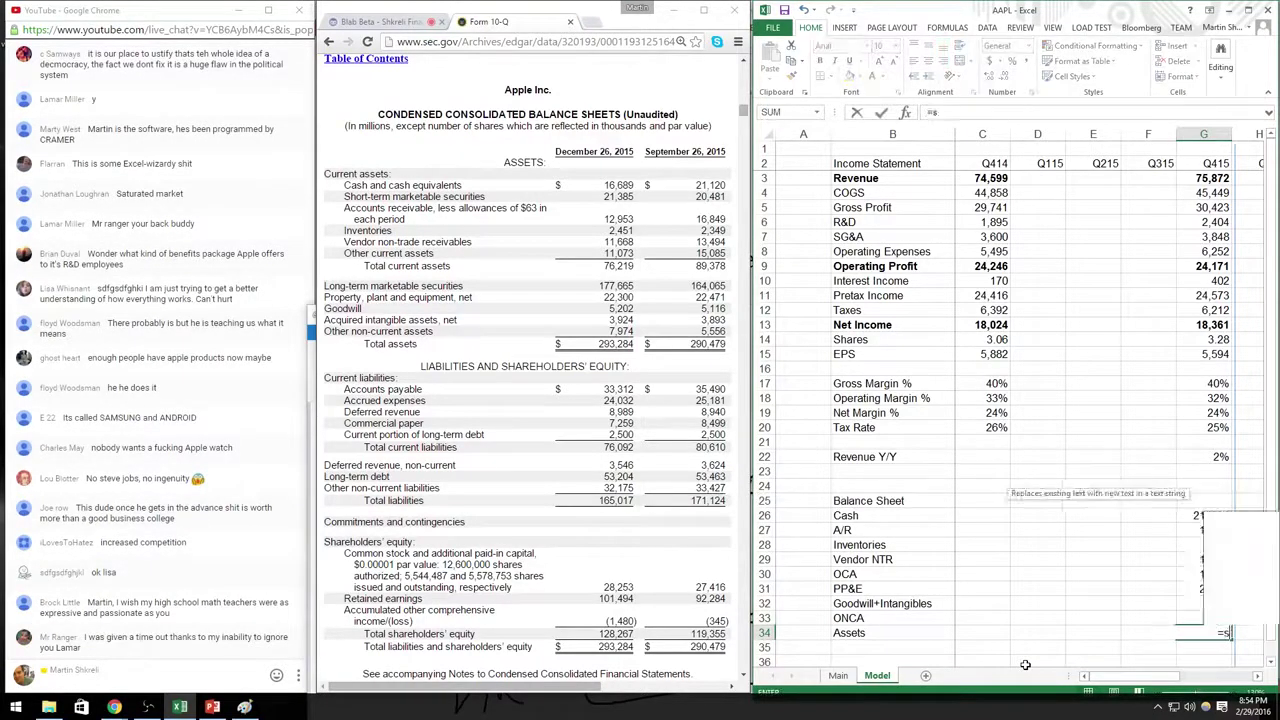
pyautogui.press('BackSpace')
pyautogui.press('Up')
pyautogui.press('Return')
pyautogui.press('Up')
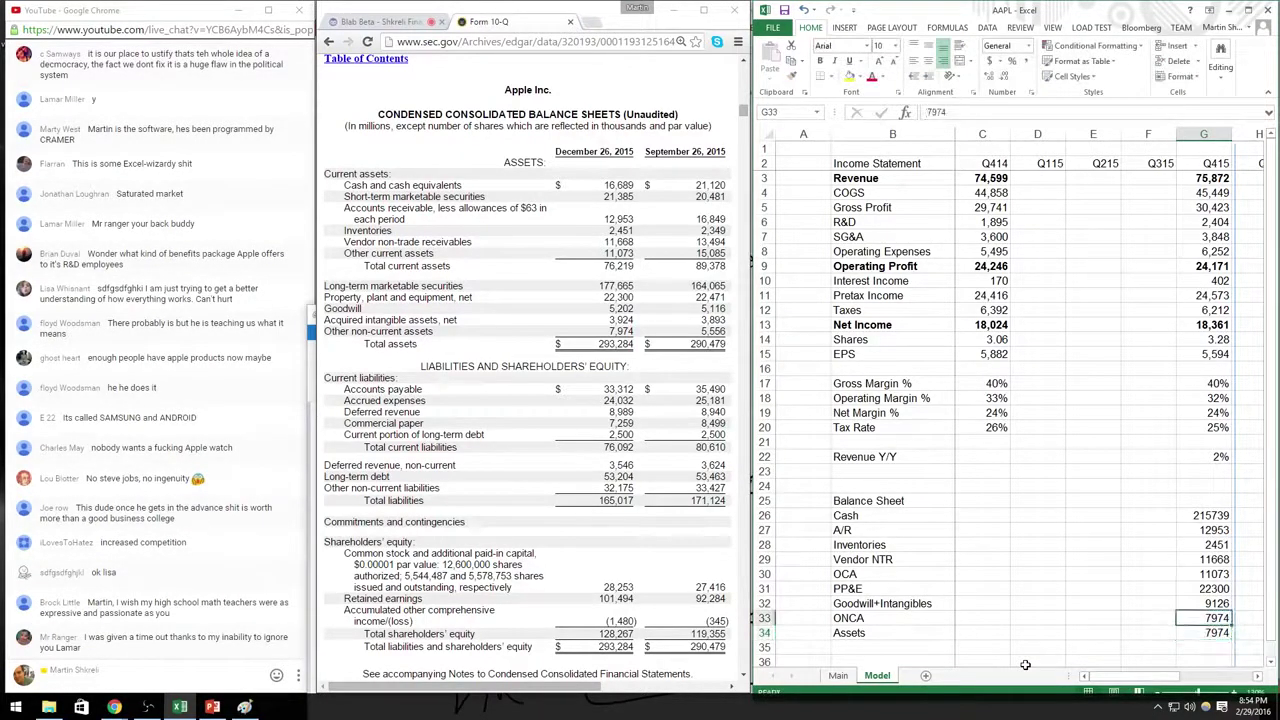
# Step: Calculate Q415 Assets in cell G34 as the sum of G26 to G33
pyautogui.write('=sum(')
pyautogui.press('Up')
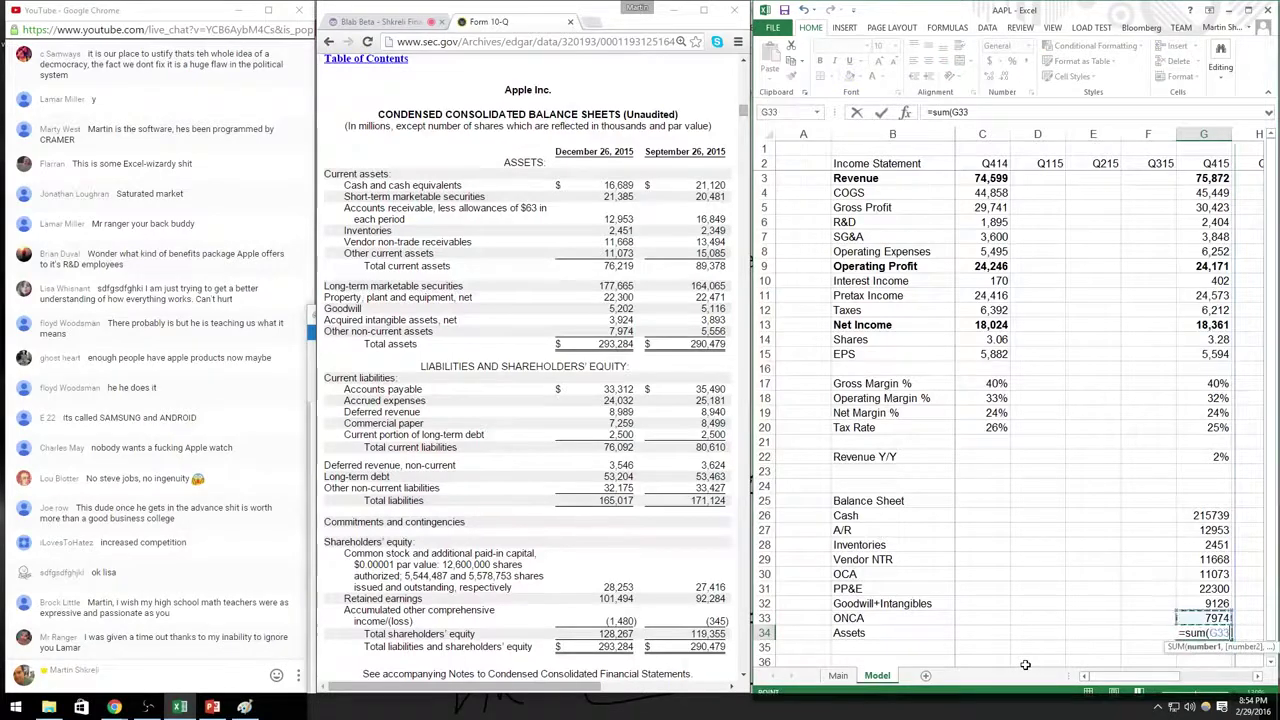
pyautogui.hotkey('shift', 'Up')
pyautogui.hotkey('shift', 'Up')
pyautogui.hotkey('shift', 'Up')
pyautogui.hotkey('shift', 'Up')
pyautogui.hotkey('shift', 'Up')
pyautogui.hotkey('shift', 'Up')
pyautogui.hotkey('shift', 'Up')
pyautogui.press('Return')
# Step: Format rows 26 to 34 as numbers with zero decimal places and a thousands separator
pyautogui.press('Up')
pyautogui.hotkey('shift', 'space')
pyautogui.hotkey('shift', 'Up')
pyautogui.hotkey('shift', 'Up')
pyautogui.hotkey('shift', 'Up')
pyautogui.hotkey('shift', 'Up')
pyautogui.hotkey('shift', 'Up')
pyautogui.hotkey('shift', 'Up')
pyautogui.hotkey('shift', 'Up')
pyautogui.hotkey('shift', 'Up')
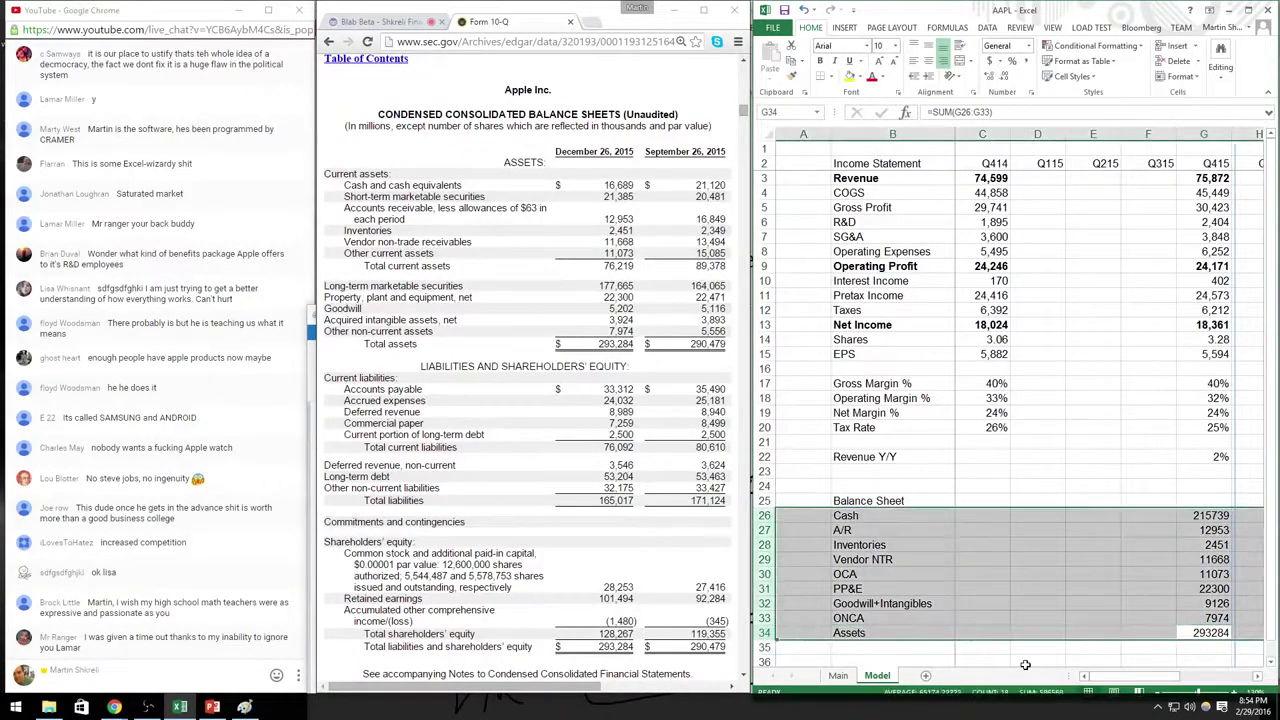
pyautogui.hotkey('ctrl', '1')
pyautogui.press('Down')
pyautogui.press('Tab')
pyautogui.write('0')
pyautogui.hotkey('alt', 'u')
pyautogui.press('Return')
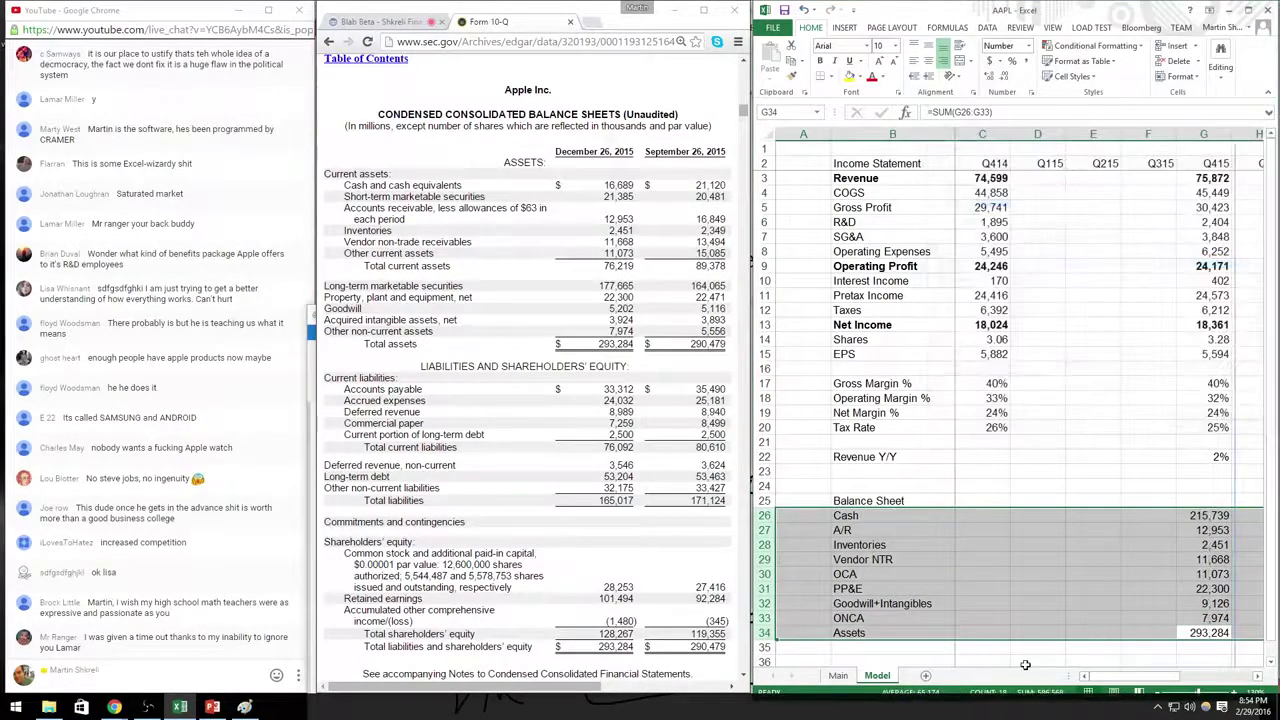
# Step: Add the liability row labels A/P, A/E, D/R and Debt in cells B36 to B39
pyautogui.scroll(-5, 1181, 600)
pyautogui.press('Down')
pyautogui.press('Down')
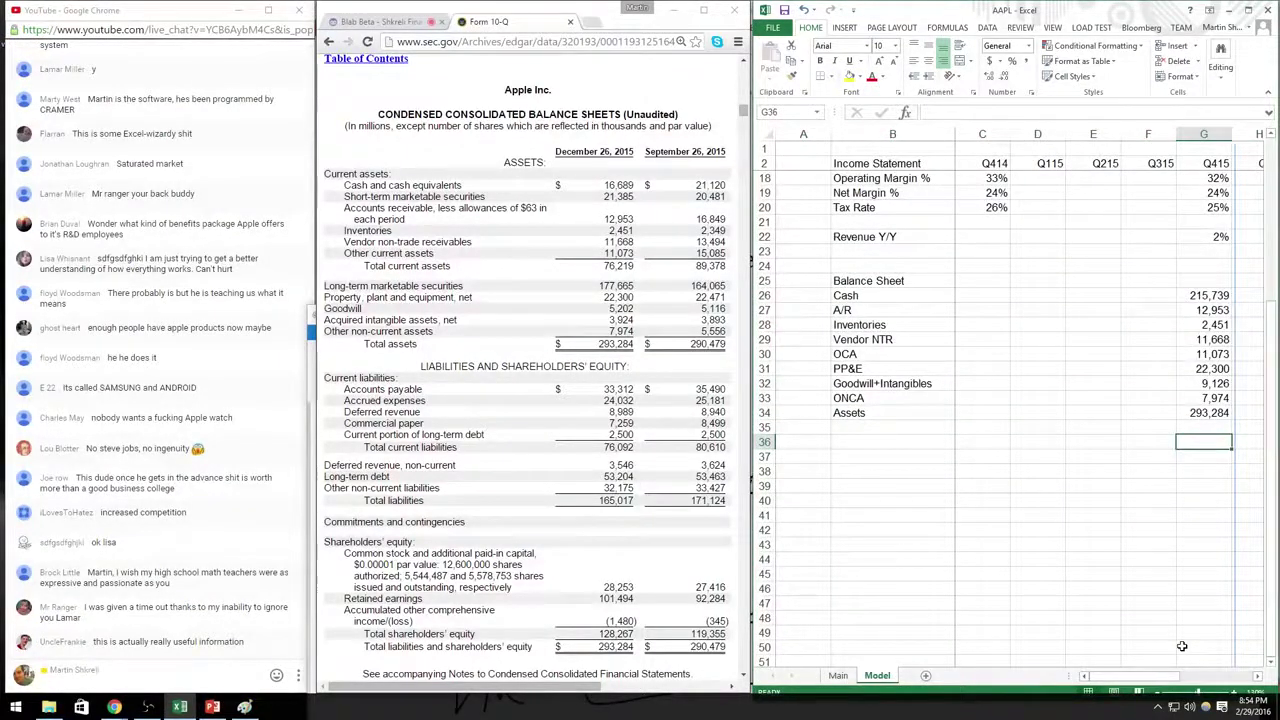
pyautogui.press('Home')
pyautogui.press('Right')
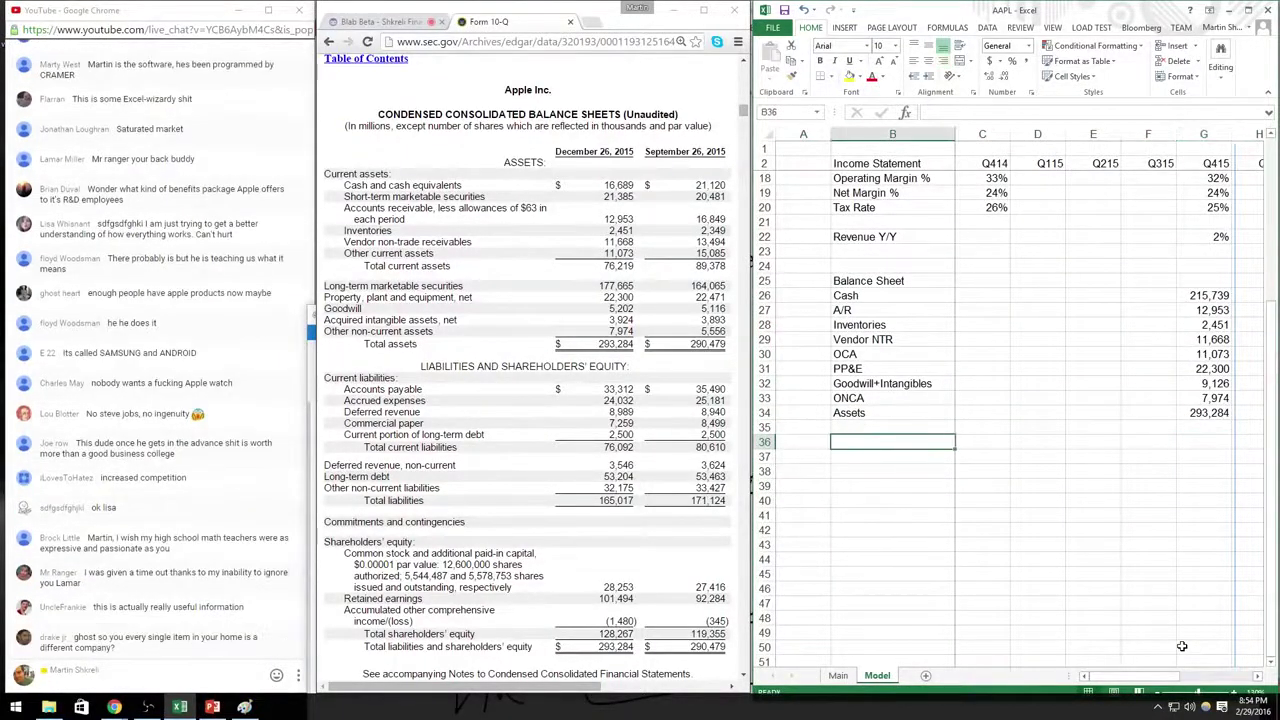
pyautogui.write('A/P')
pyautogui.press('Return')
pyautogui.write('A/E')
pyautogui.press('Return')
pyautogui.write('D/R')
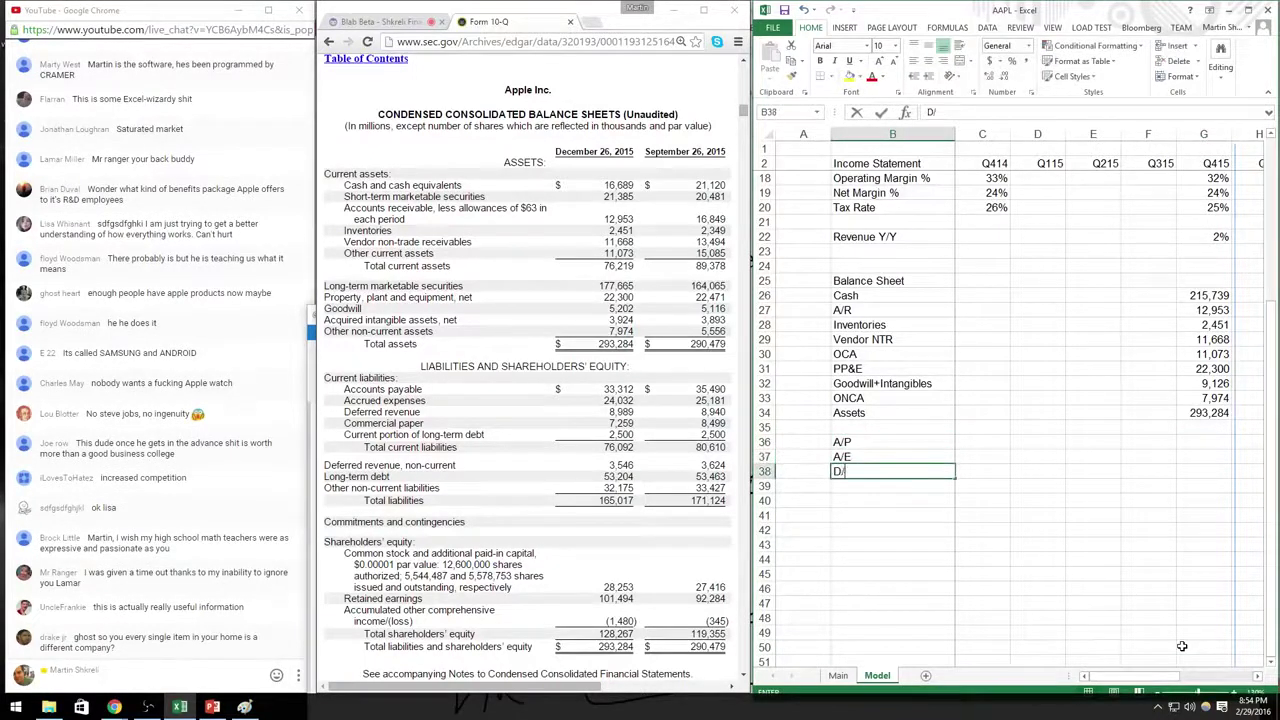
pyautogui.press('Return')
pyautogui.write('Debt')
pyautogui.press('Return')
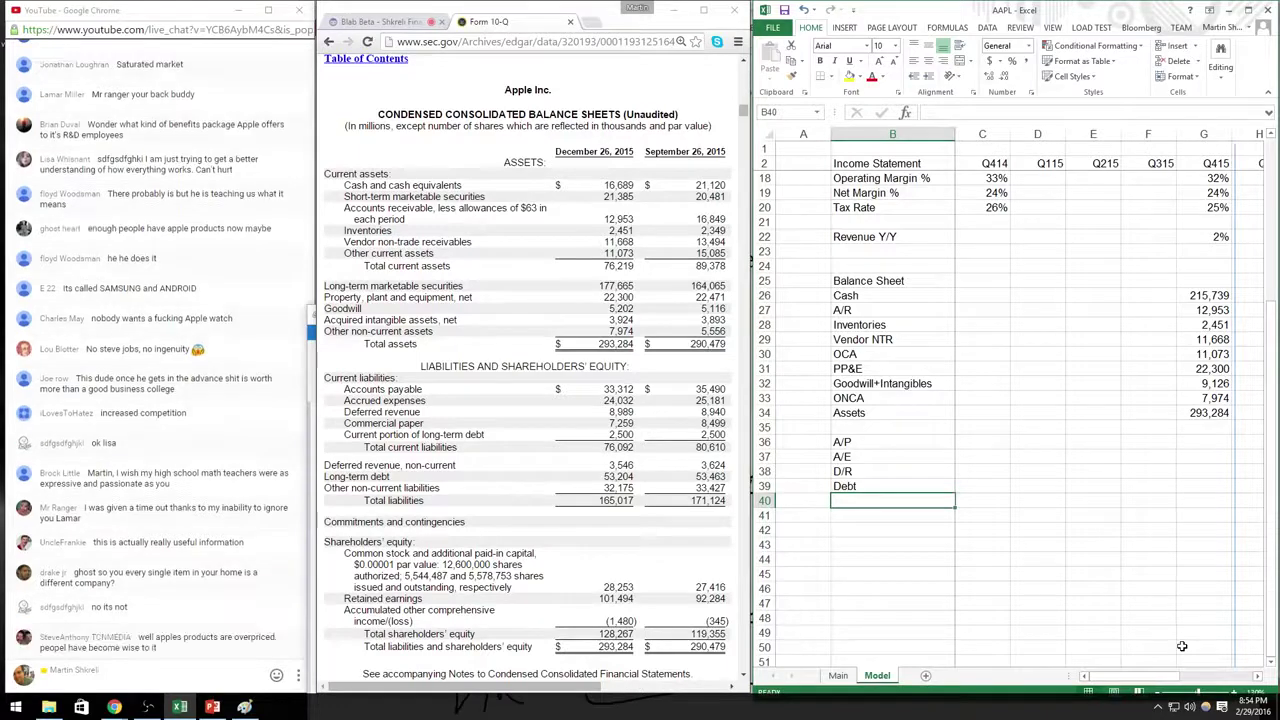
# Step: Add the row labels ONCL, Liabilities, S/E and L+S/E in cells B40 to B43
pyautogui.write('ONCL')
pyautogui.press('Return')
pyautogui.write('Liabilities')
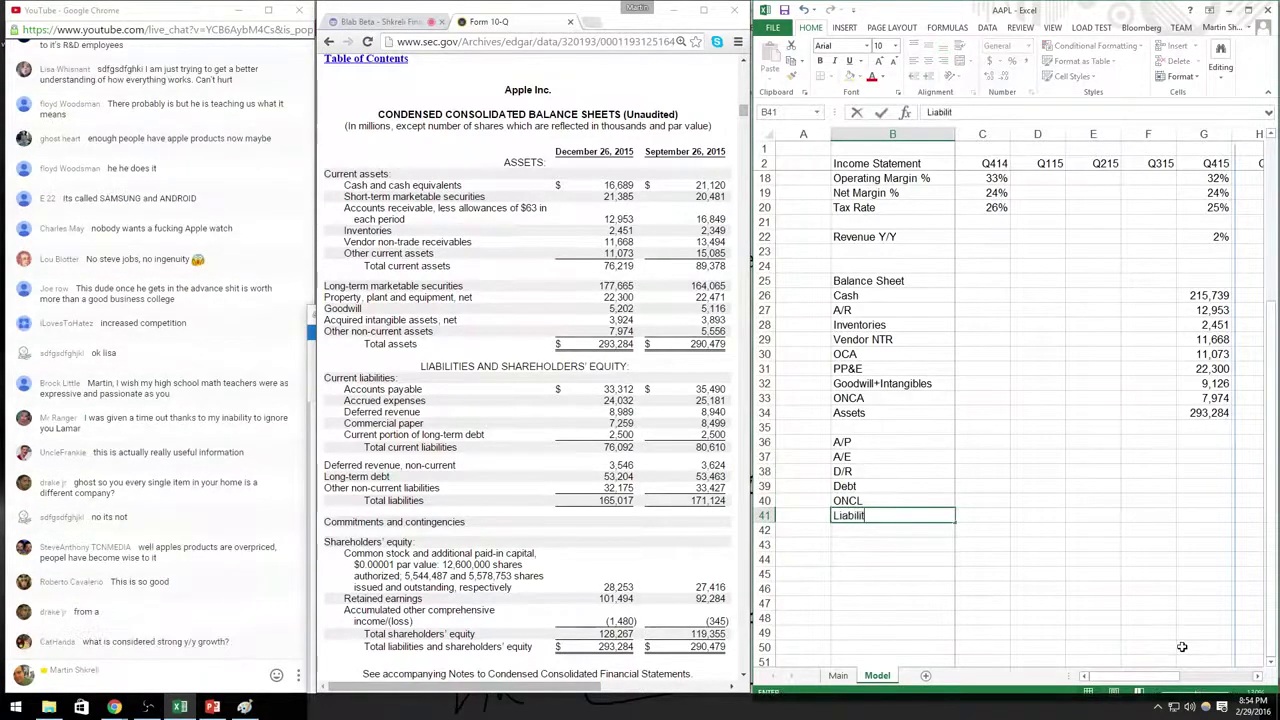
pyautogui.press('Return')
pyautogui.write('S?E')
pyautogui.press('Return')
pyautogui.press('Up')
pyautogui.write('S/E')
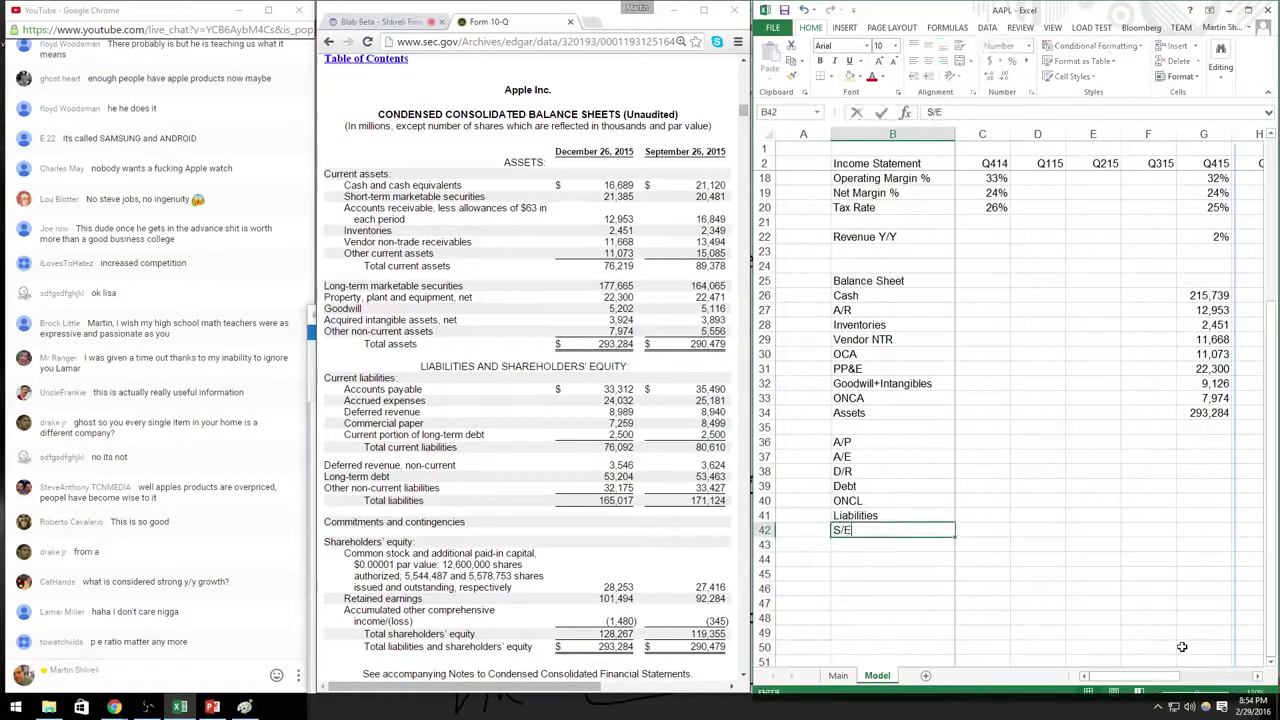
pyautogui.press('Return')
pyautogui.write('L+')
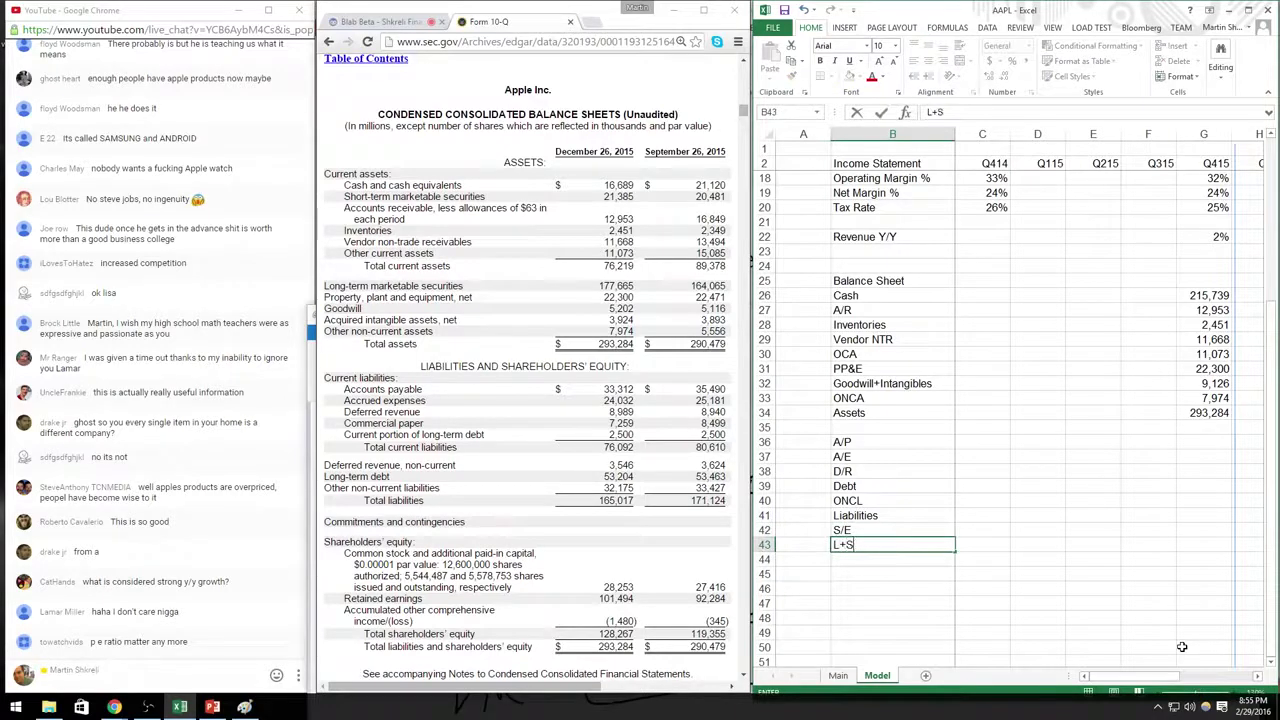
pyautogui.write('S/E')
pyautogui.press('Return')
# Step: Enter the Q415 values 33312 for A/P and 24032 for A/E in cells G36 and G37
pyautogui.press('Up')
pyautogui.press('Up')
pyautogui.press('Up')
pyautogui.press('Up')
pyautogui.press('Up')
pyautogui.press('Up')
pyautogui.press('Up')
pyautogui.press('Up')
pyautogui.press('Right')
pyautogui.press('Right')
pyautogui.press('Right')
pyautogui.press('Right')
pyautogui.press('Right')
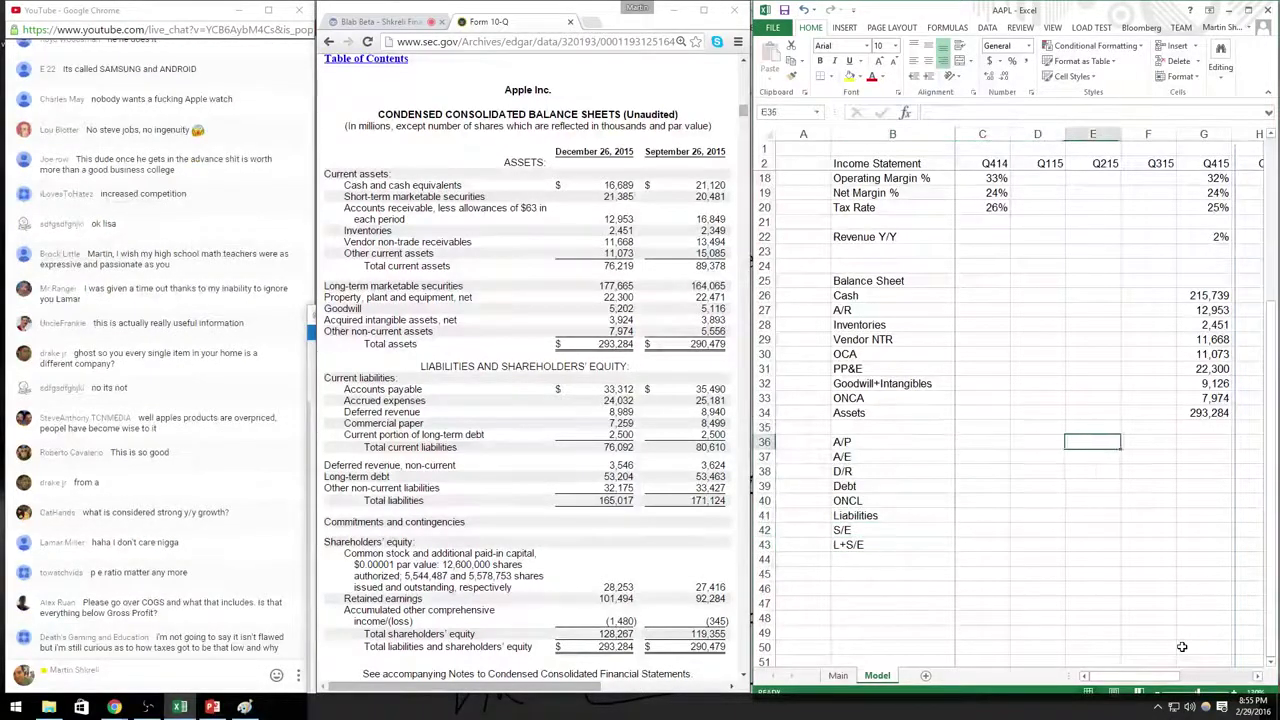
pyautogui.write('33')
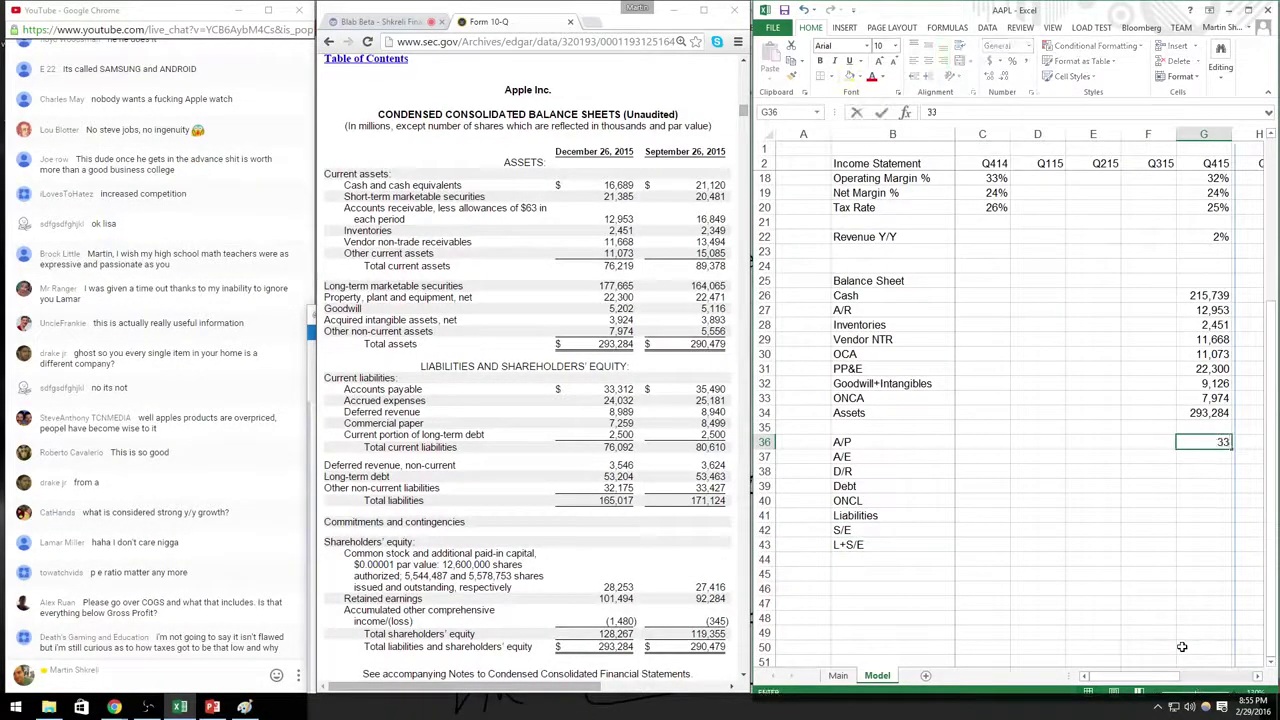
pyautogui.write('312')
pyautogui.press('Return')
pyautogui.write('24032')
pyautogui.press('Return')
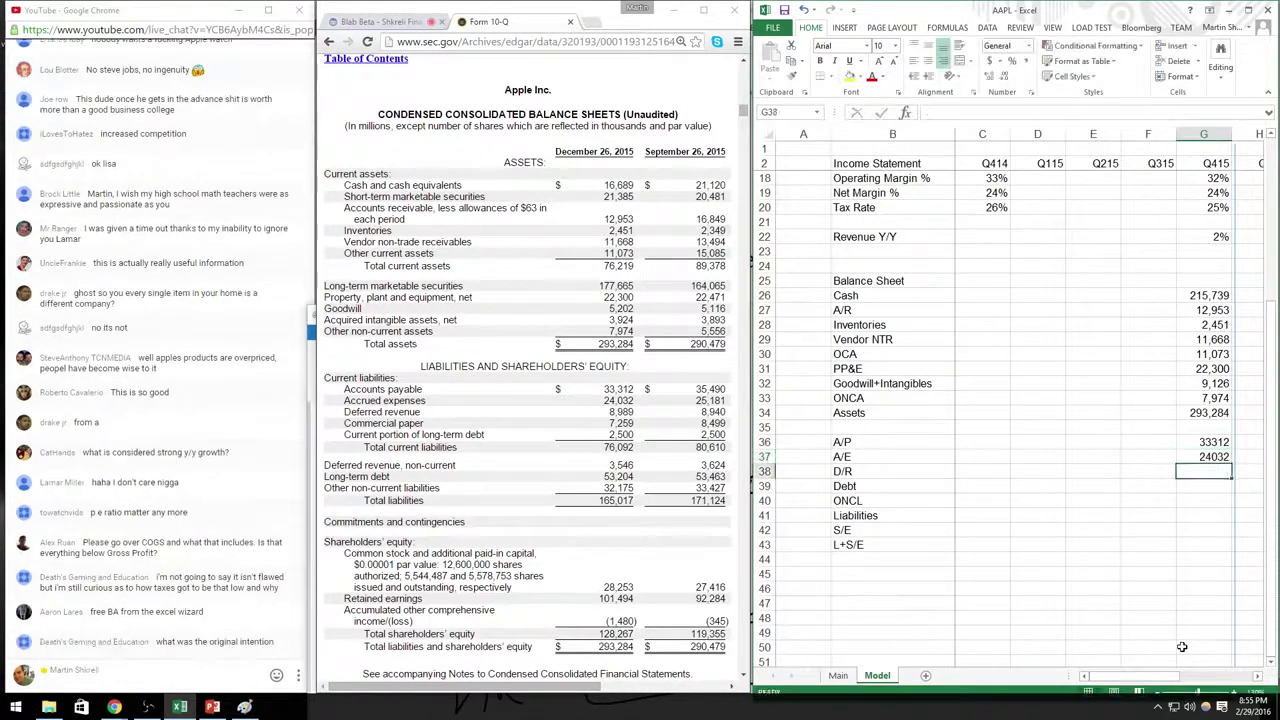
# Step: Enter the Q415 formulas +8989+3546 for D/R and +7259+2500+53204 for Debt, combining current and non-current amounts
pyautogui.write('+')
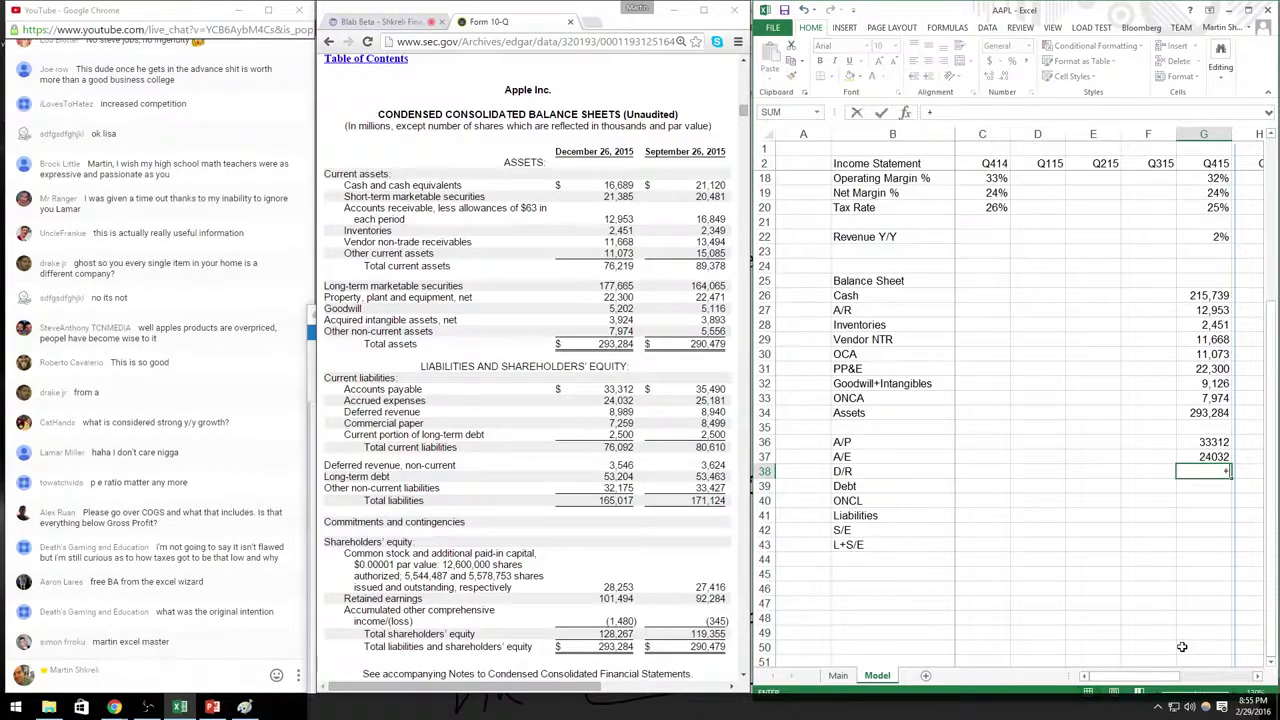
pyautogui.write('8989+3546')
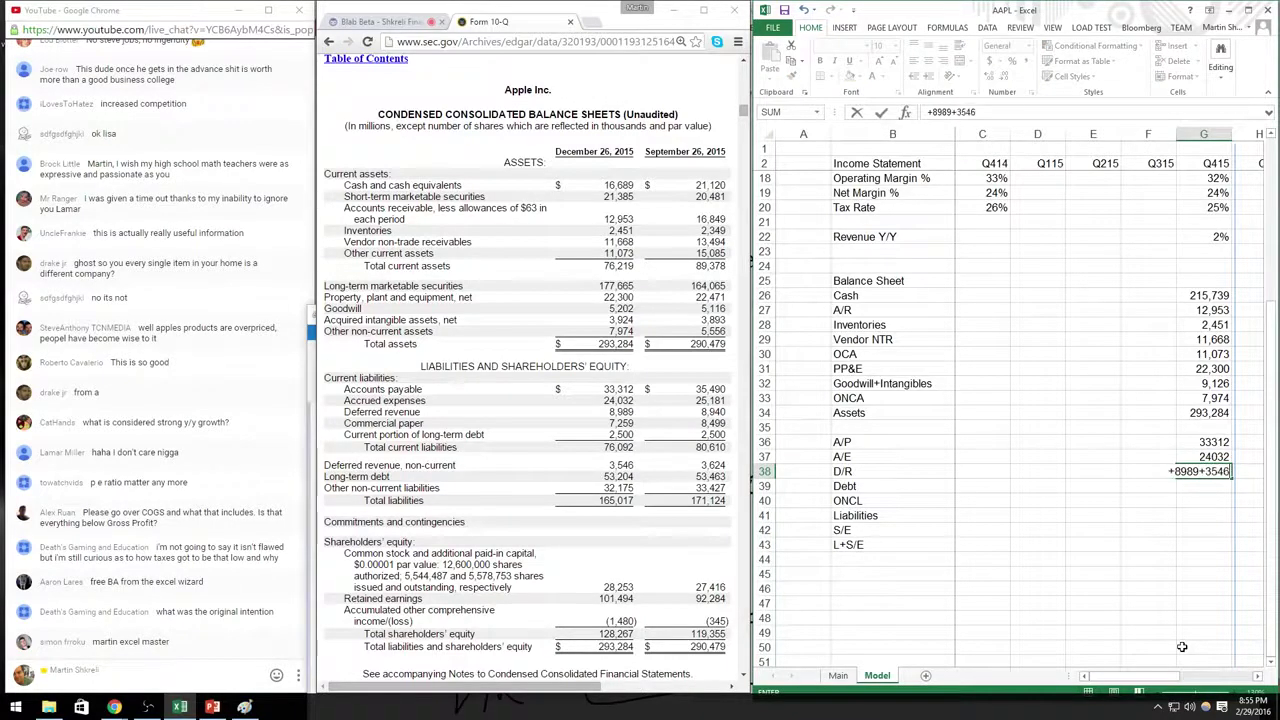
pyautogui.press('Return')
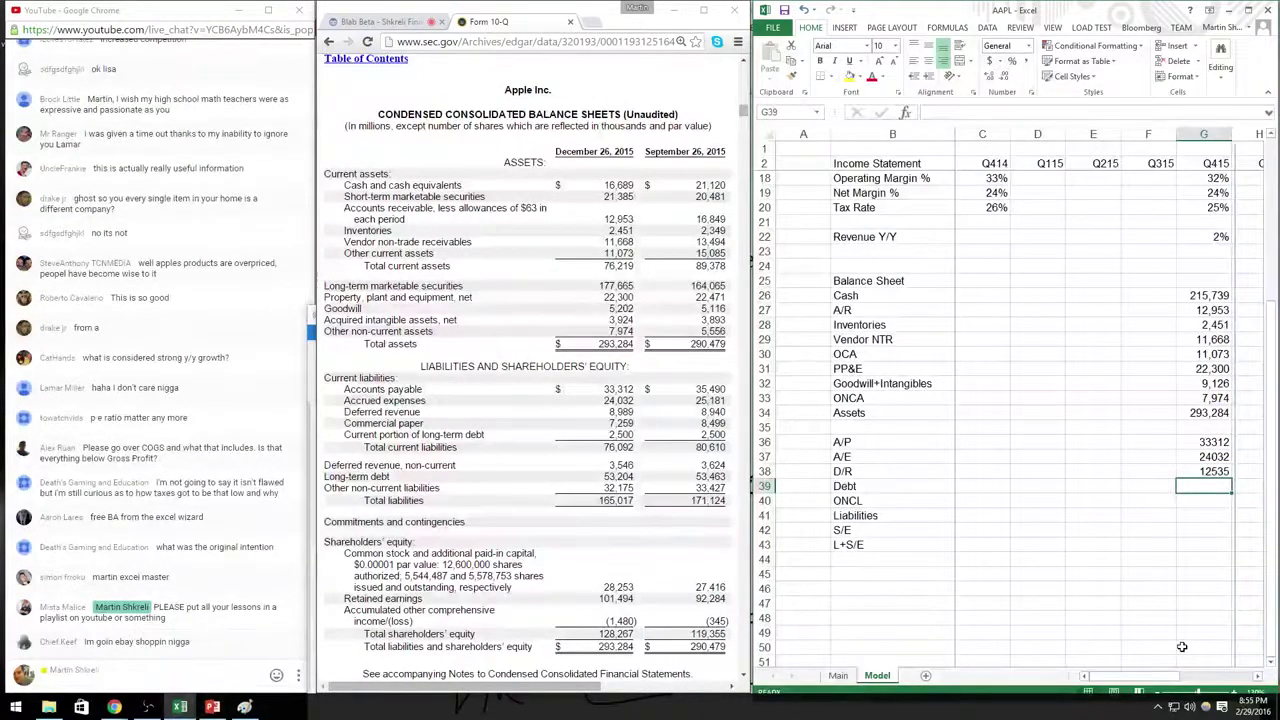
pyautogui.write('+72')
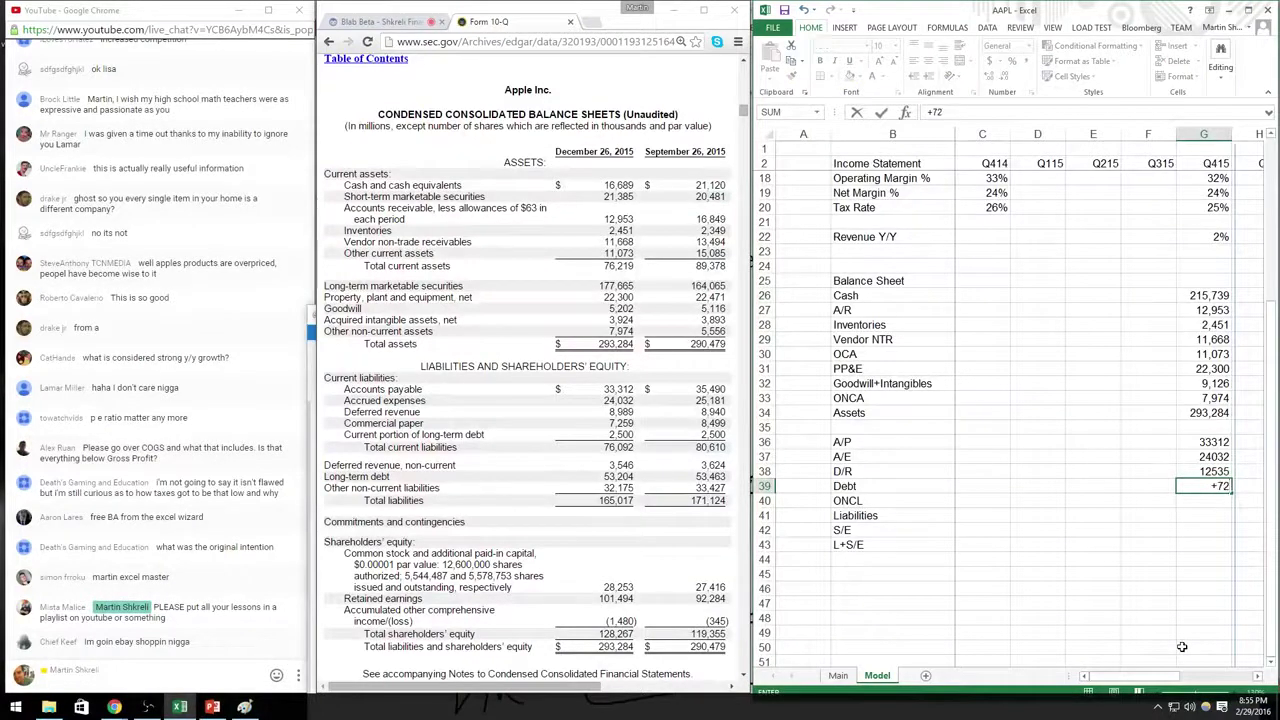
pyautogui.write('59+2500')
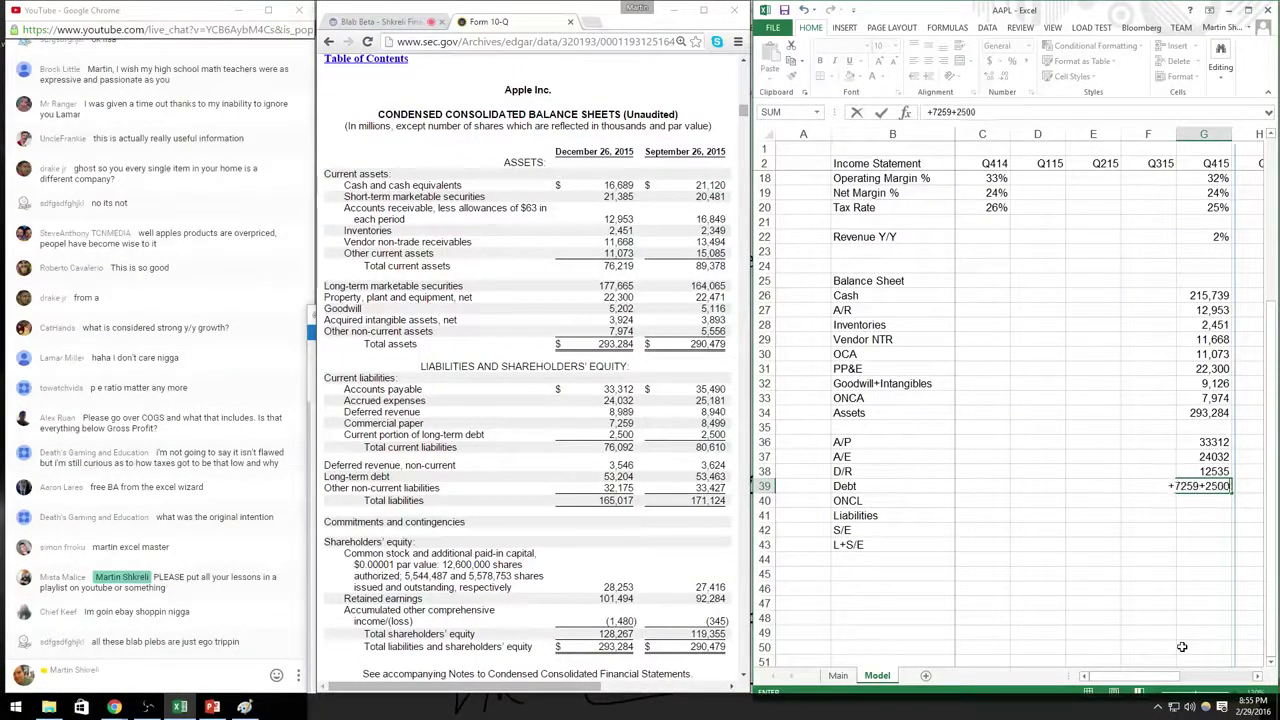
pyautogui.write('+')
pyautogui.write('53204')
pyautogui.press('Return')
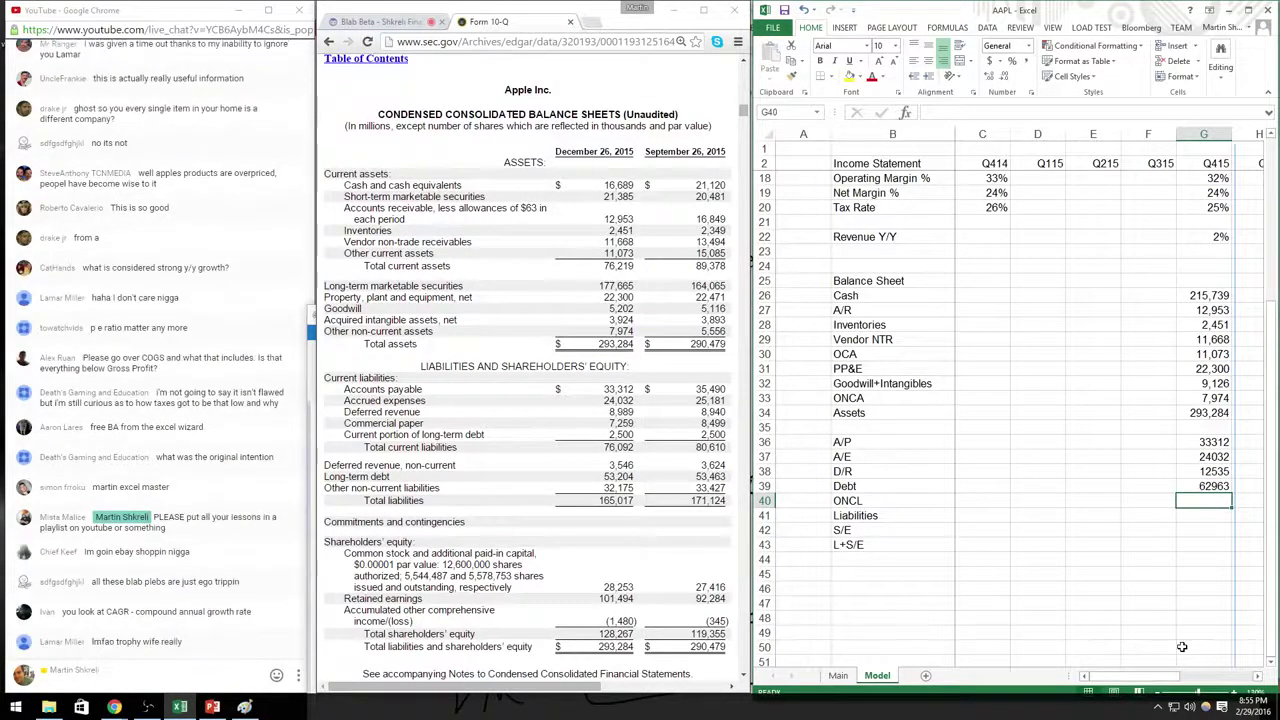
# Step: Enter 32175 as the Q415 ONCL value in G40 and total G36:G40 with a SUM formula in the Liabilities row
pyautogui.write('32175')
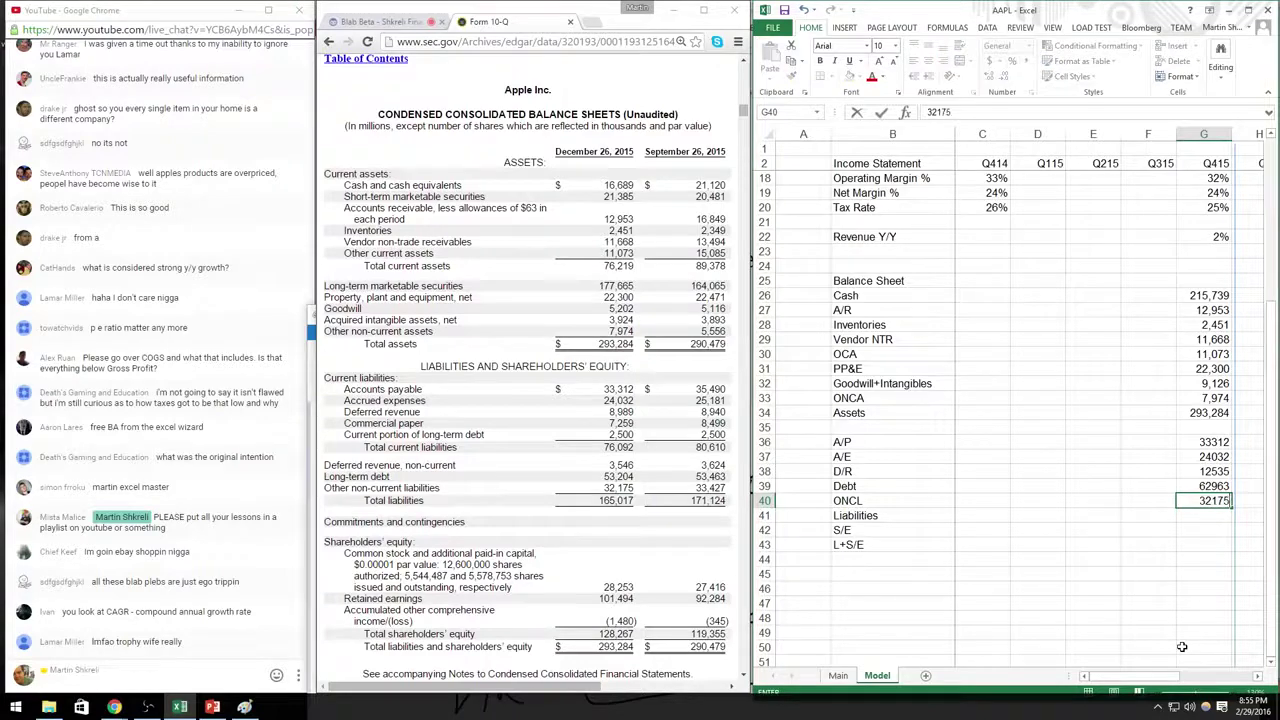
pyautogui.press('Return')
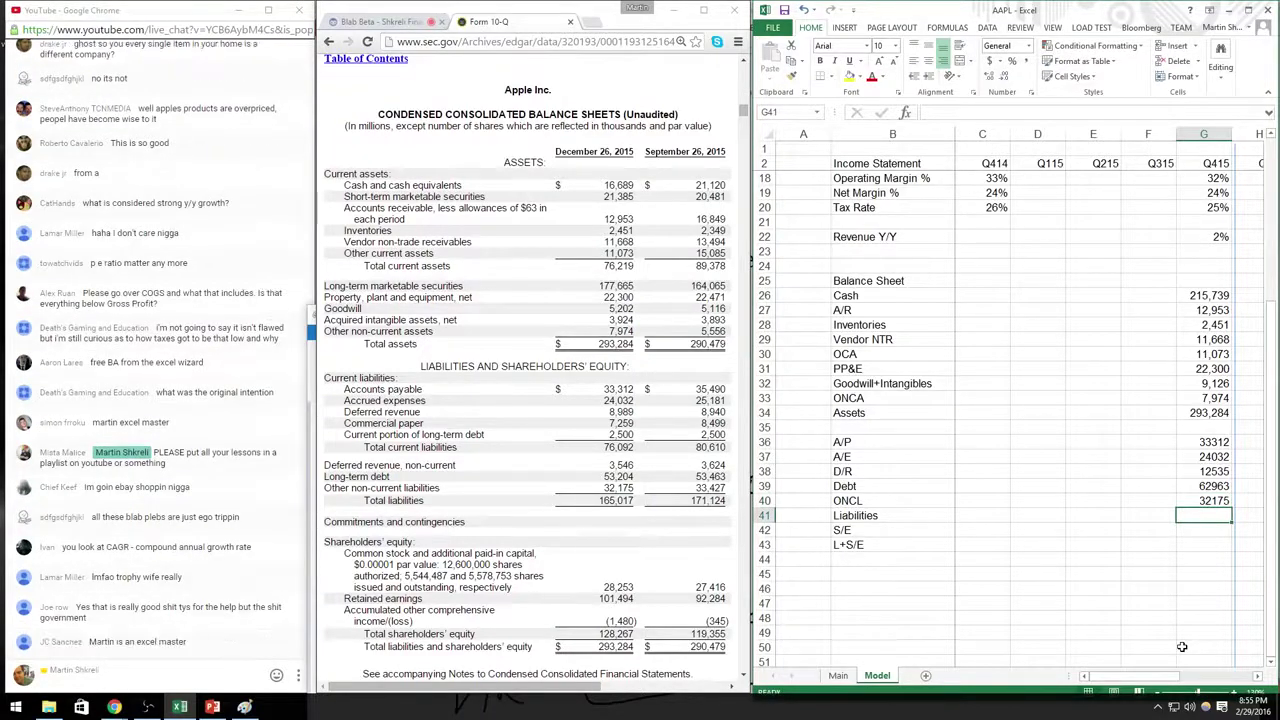
pyautogui.write('=sum(')
pyautogui.press('Up')
pyautogui.hotkey('shift', 'Up')
pyautogui.hotkey('shift', 'Up')
pyautogui.hotkey('shift', 'Up')
pyautogui.hotkey('shift', 'Up')
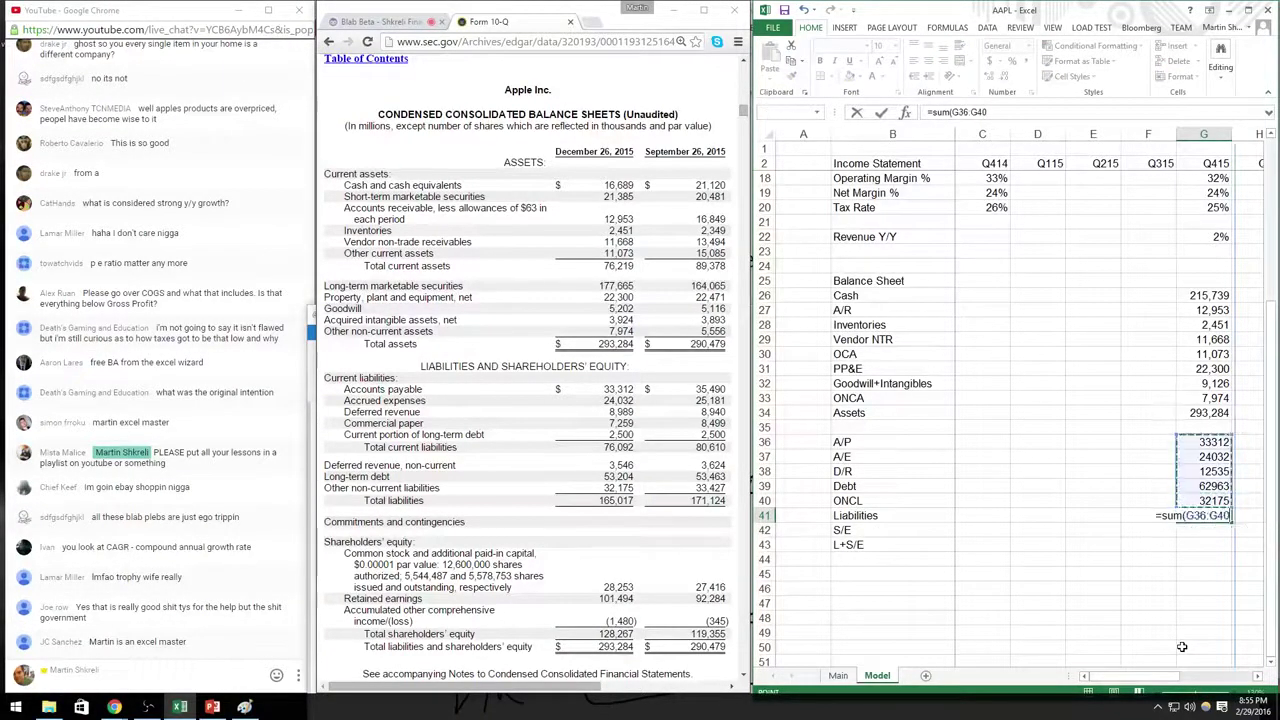
pyautogui.press('Return')
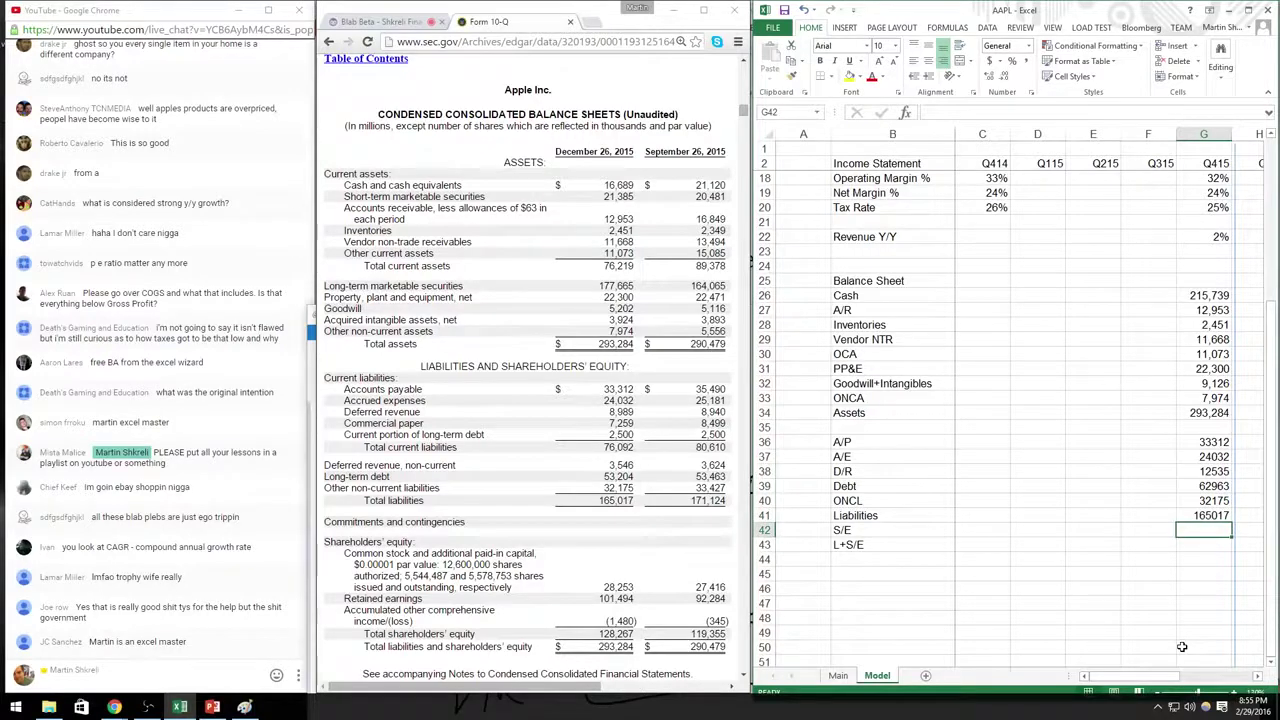
# Step: Enter 128267 as the Q415 S/E value in G42 and add S/E and Liabilities in the L+S/E row with =G42+G41
pyautogui.write('128')
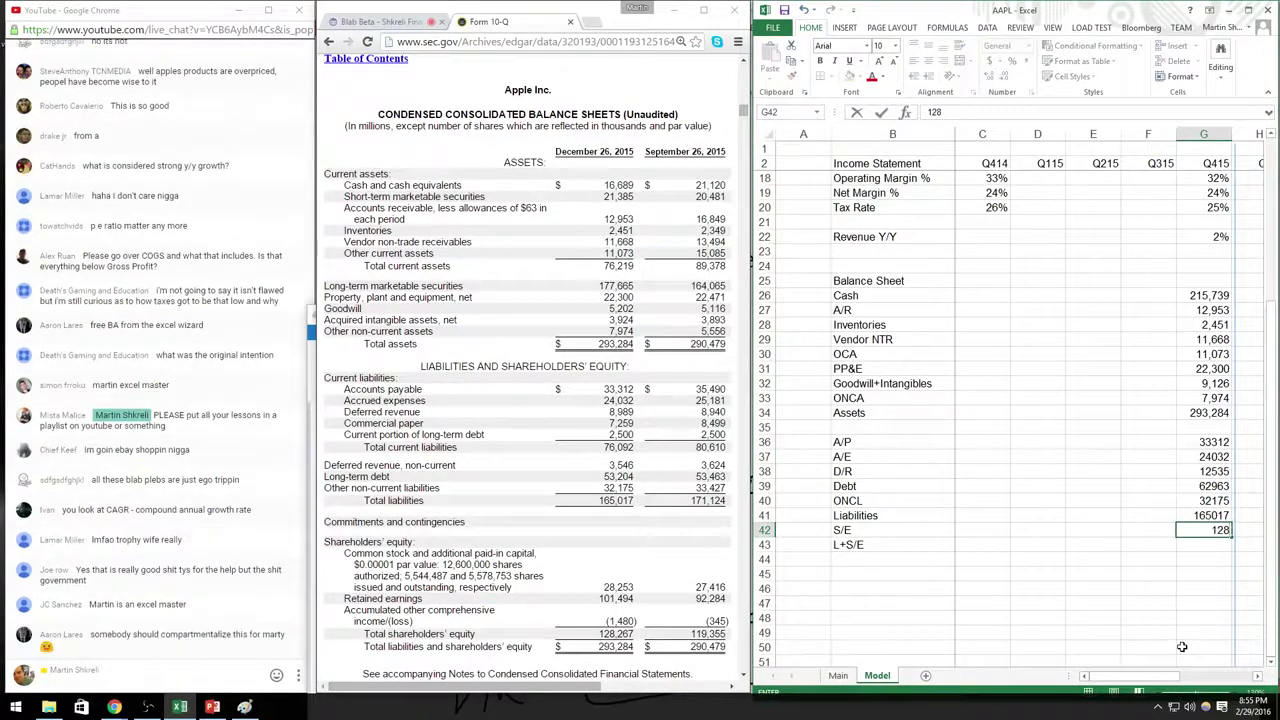
pyautogui.write('267')
pyautogui.press('Return')
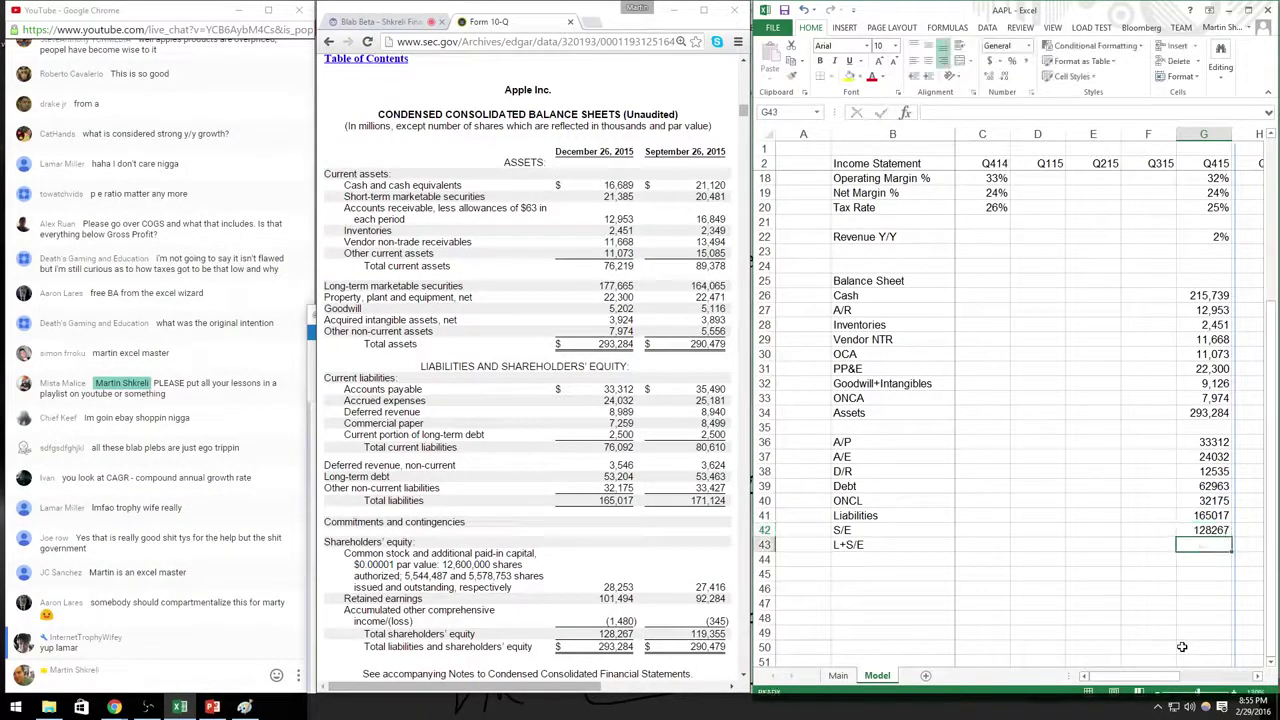
pyautogui.write('=')
pyautogui.press('Up')
pyautogui.write('+')
pyautogui.press('Up')
pyautogui.press('Up')
pyautogui.press('Return')
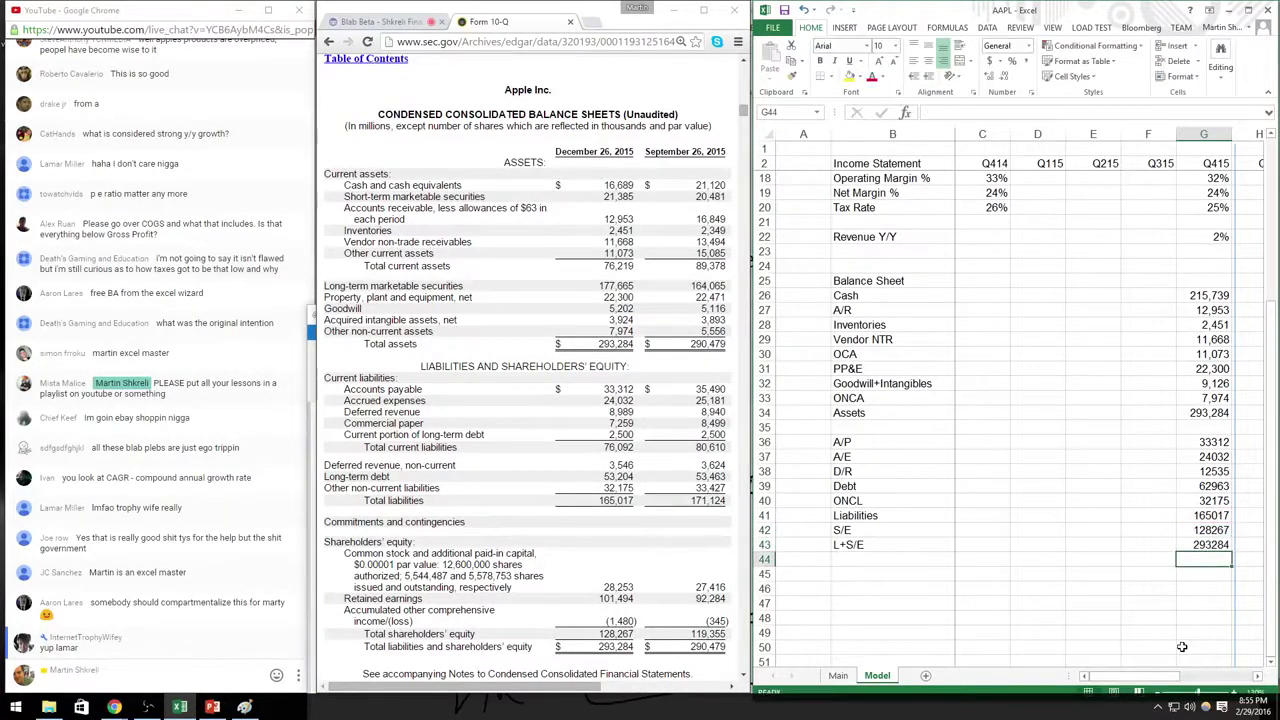
# Step: Format the liabilities and equity rows 36 to 43 as numbers with 0 decimal places and a thousands separator
pyautogui.press('Up')
pyautogui.hotkey('ctrl', 'shift', 'Up')
pyautogui.hotkey('shift', 'space')
pyautogui.hotkey('ctrl', '1')
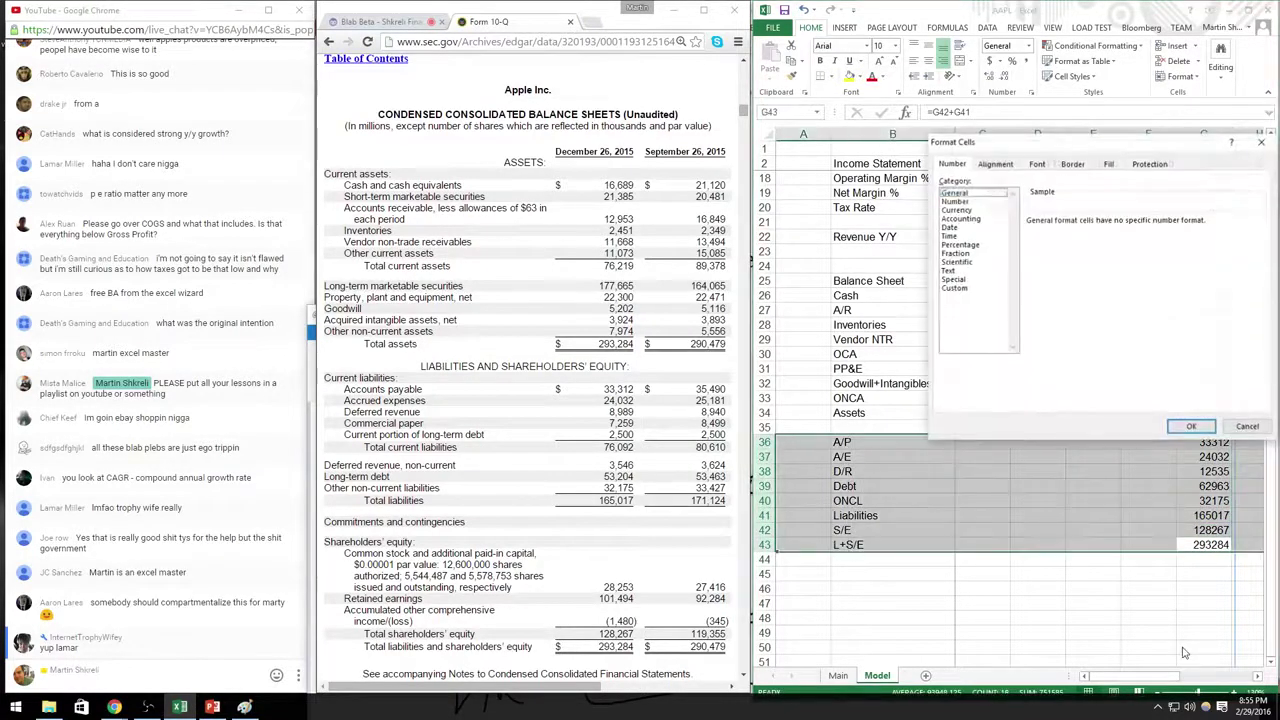
pyautogui.press('Down')
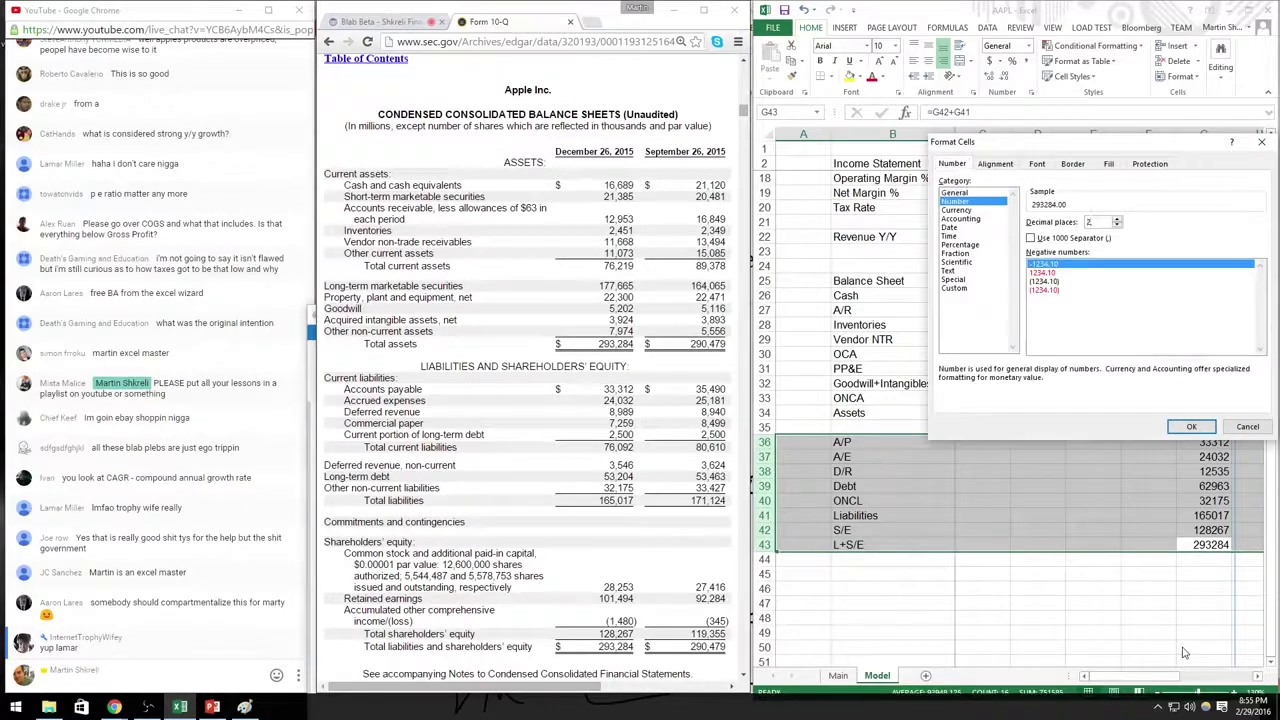
pyautogui.press('Tab')
pyautogui.write('0')
pyautogui.hotkey('alt', 'u')
pyautogui.press('Return')
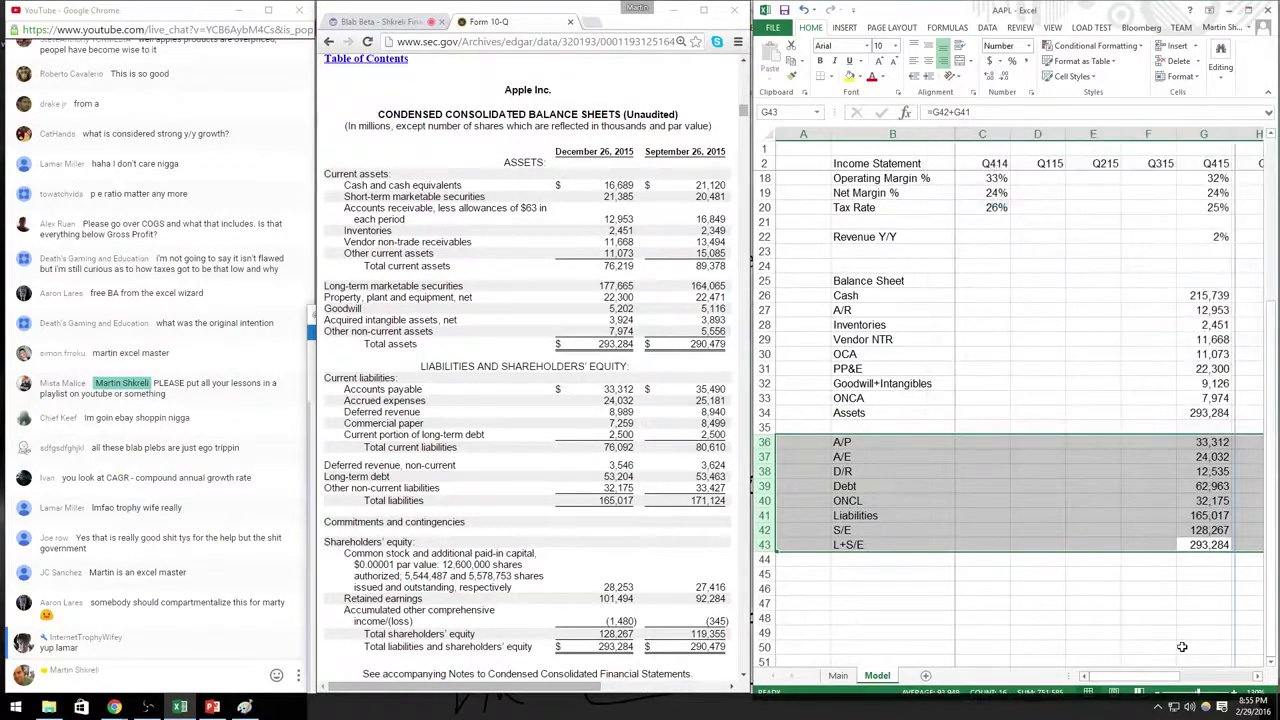
# Step: Make the entire Revenue Y/Y row bold
pyautogui.click(1183, 398)
pyautogui.keyDown('ctrl'); pyautogui.scroll(-4, 1190, 420); pyautogui.keyUp('ctrl')
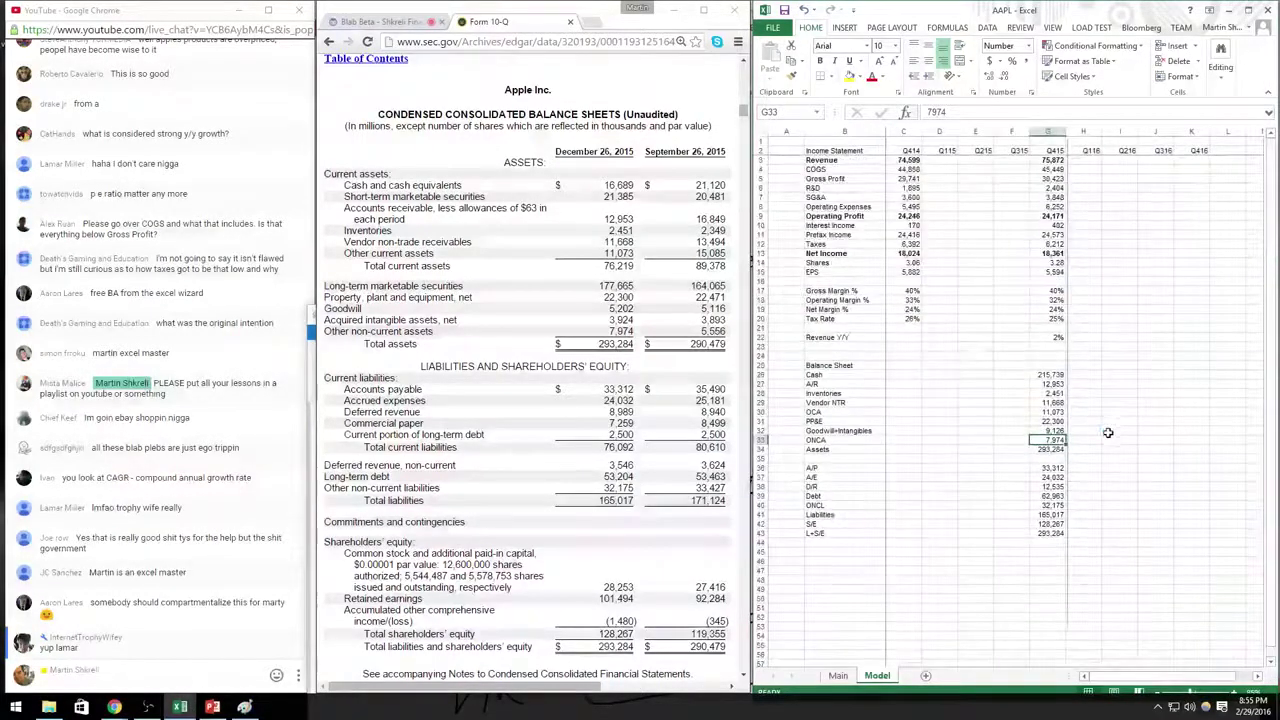
pyautogui.keyDown('ctrl'); pyautogui.scroll(4, 1108, 432); pyautogui.keyUp('ctrl')
pyautogui.click(1045, 472)
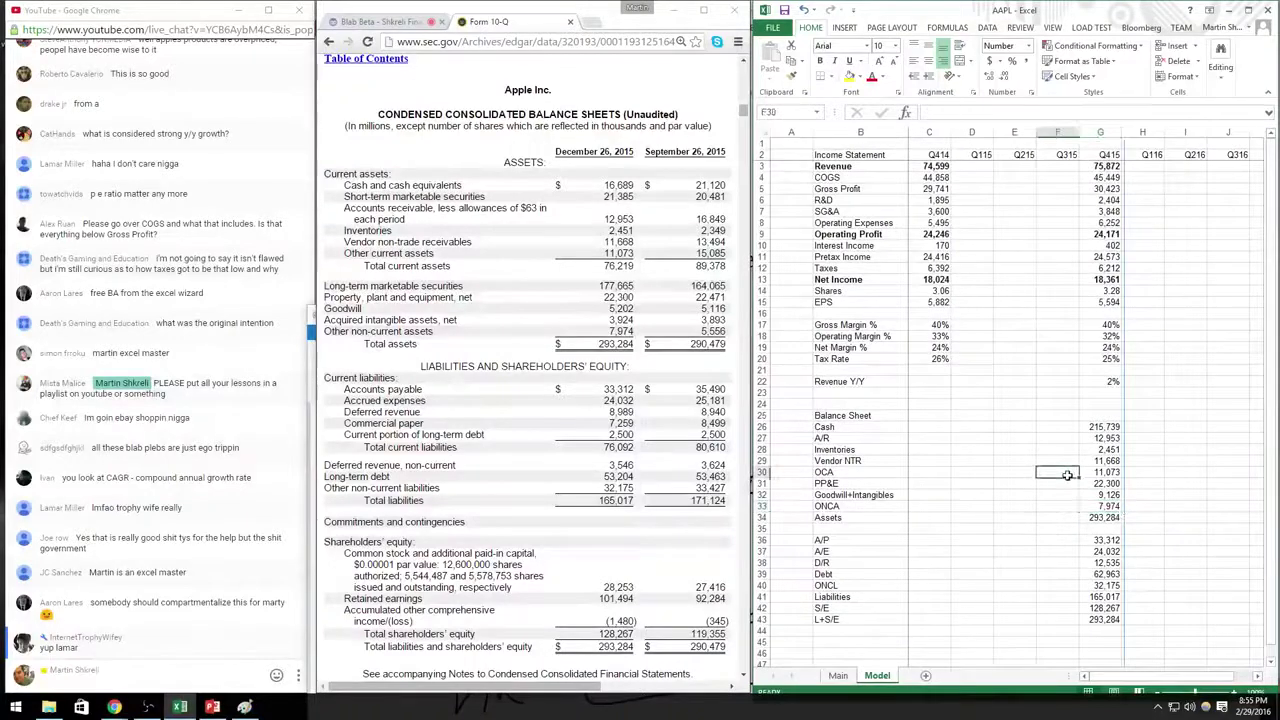
pyautogui.click(1008, 380)
pyautogui.hotkey('shift', 'space')
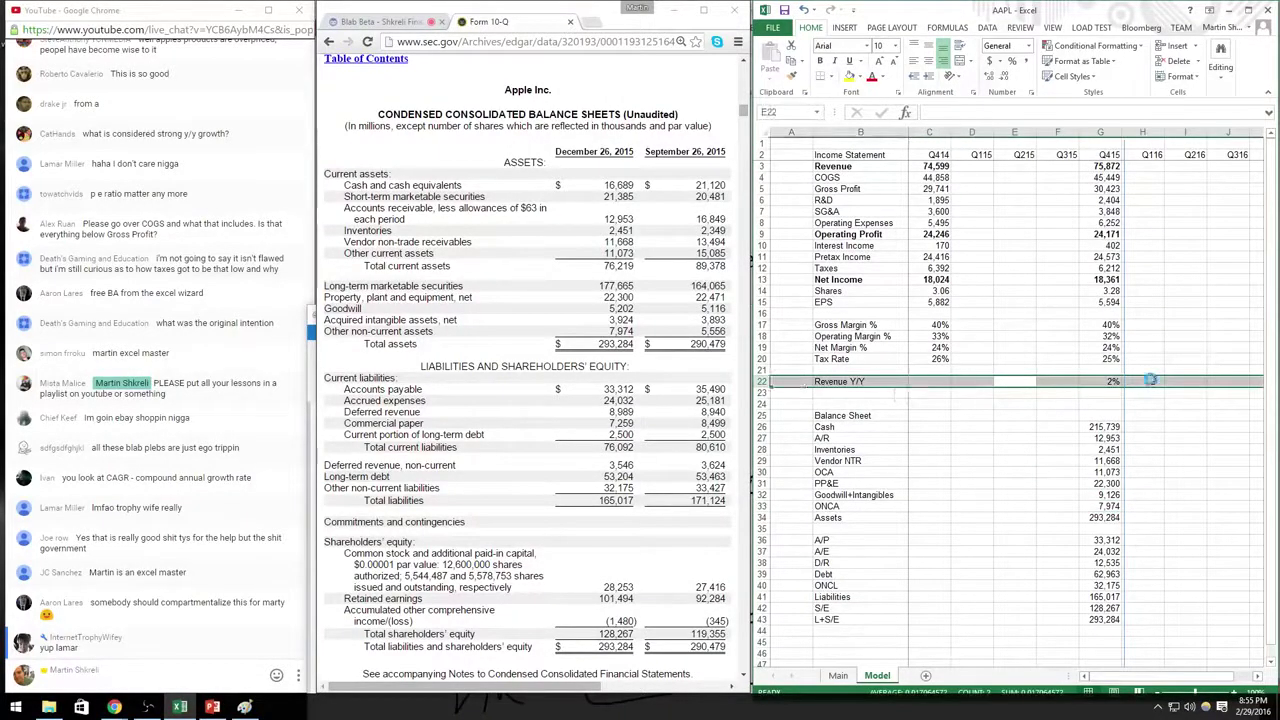
pyautogui.hotkey('ctrl', 'b')
pyautogui.press('Up')
pyautogui.press('Up')
pyautogui.press('Up')
pyautogui.press('Up')
pyautogui.press('Up')
pyautogui.press('Up')
pyautogui.press('Up')
pyautogui.press('Up')
pyautogui.press('Up')
pyautogui.press('Up')
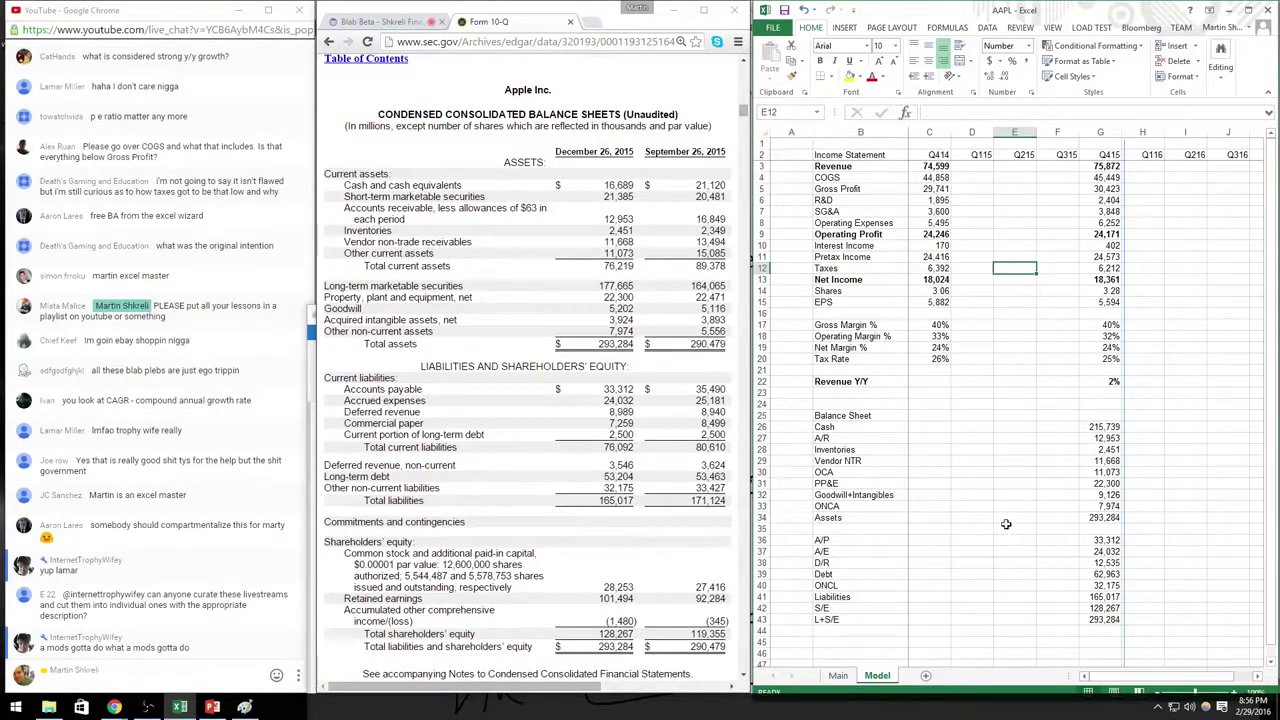
pyautogui.click(1050, 528)
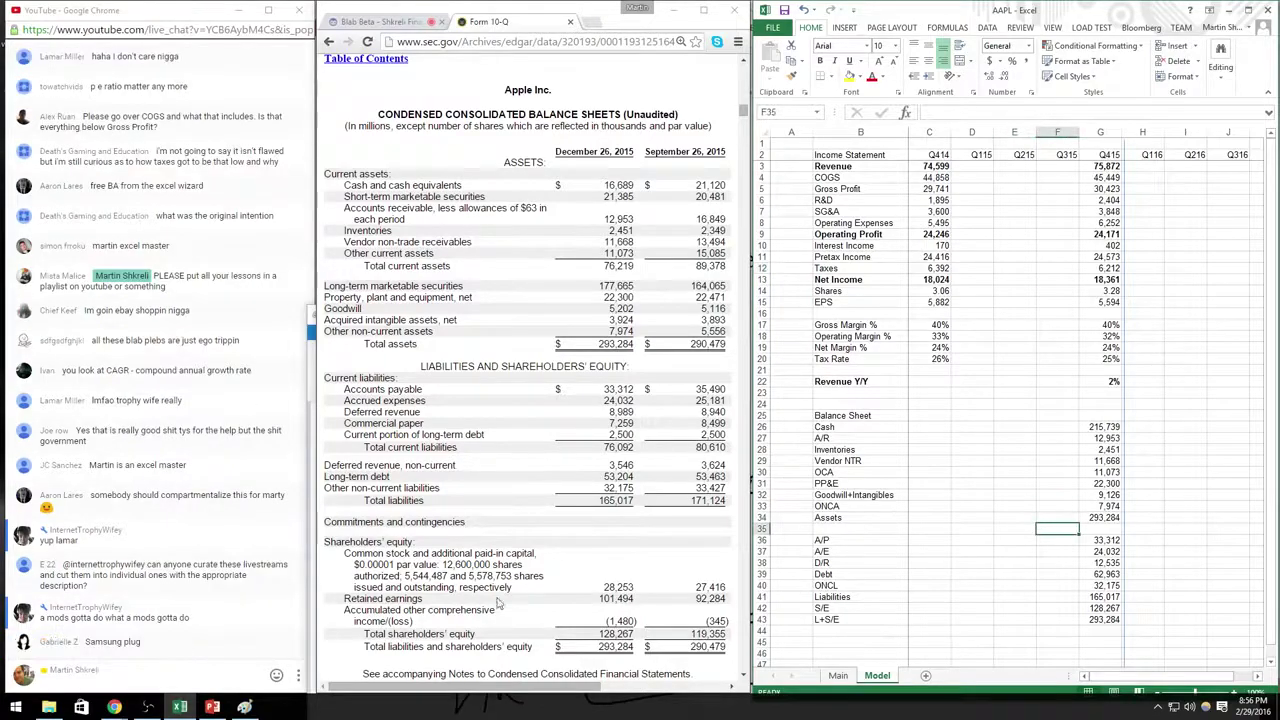
# Step: Look through the Form 10-Q from the cash flow statement to the notes on cash and marketable securities
pyautogui.click(456, 560)
pyautogui.scroll(-5, 498, 527)
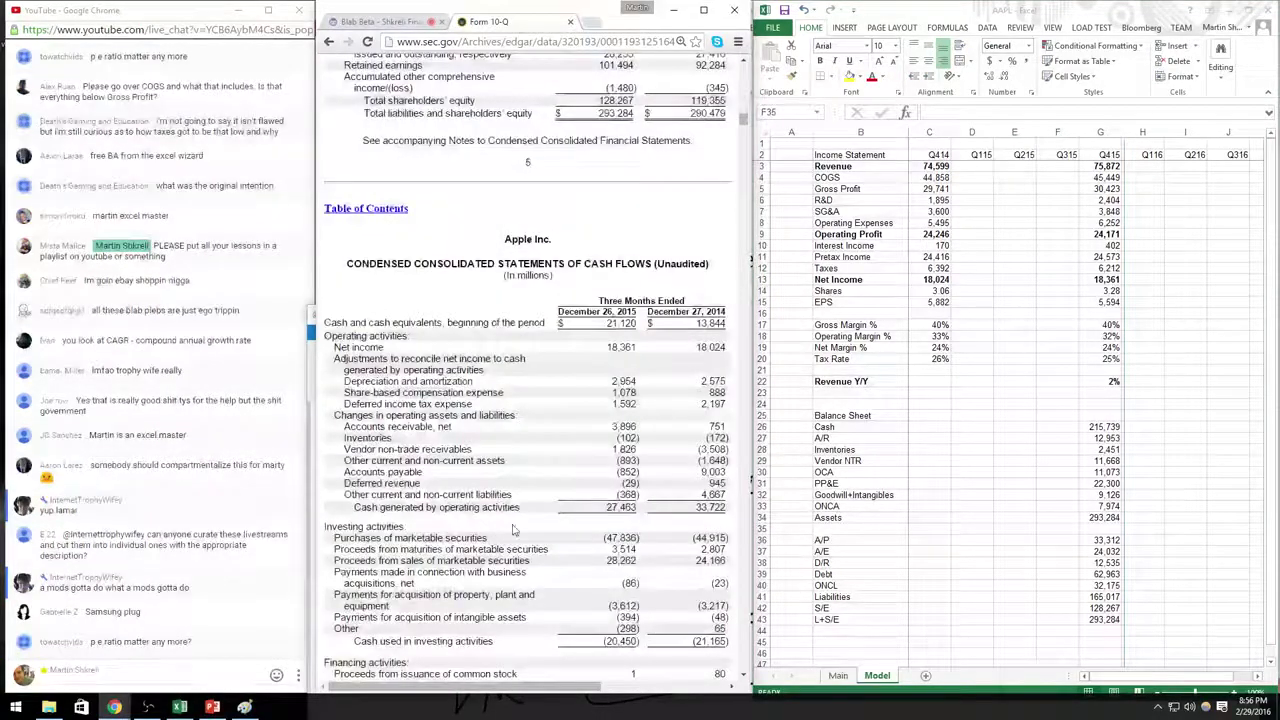
pyautogui.scroll(-20, 508, 520)
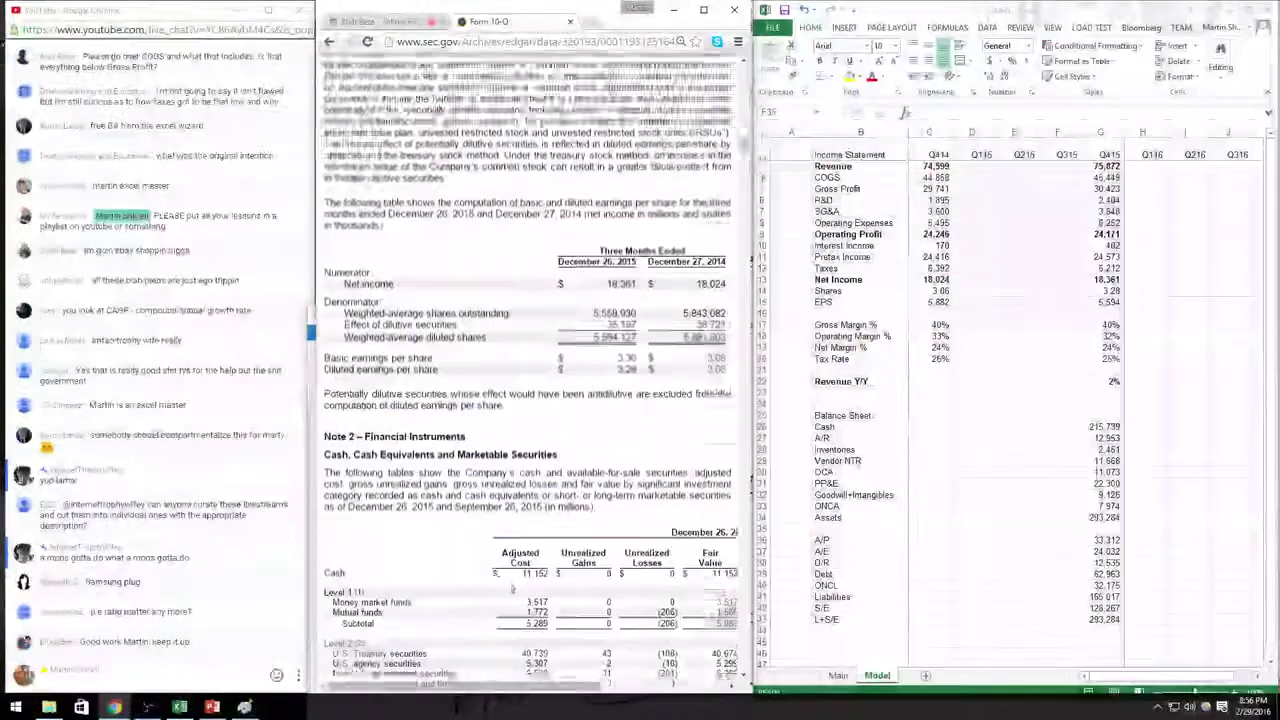
# Step: Switch to the Investing Basics presentation in PowerPoint, review the slides on company value and fundamental research, and return to the workbook
pyautogui.hotkey('alt', 'Tab')
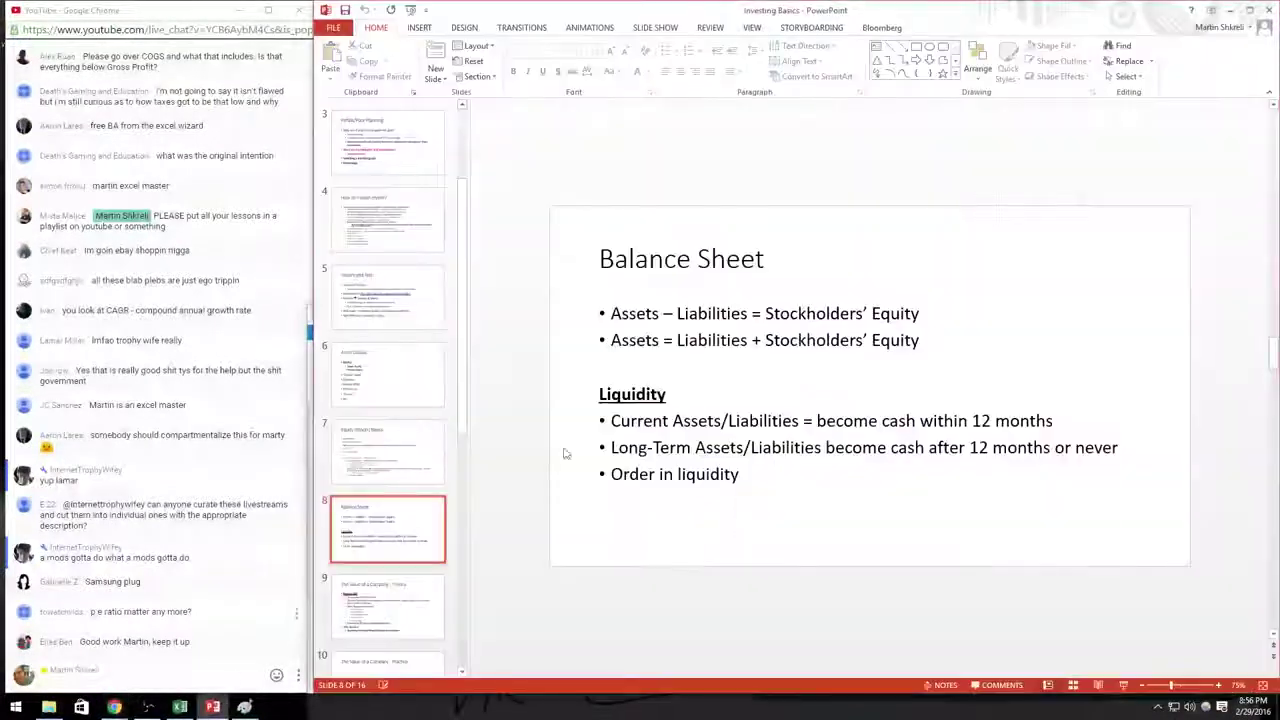
pyautogui.scroll(-1, 714, 371)
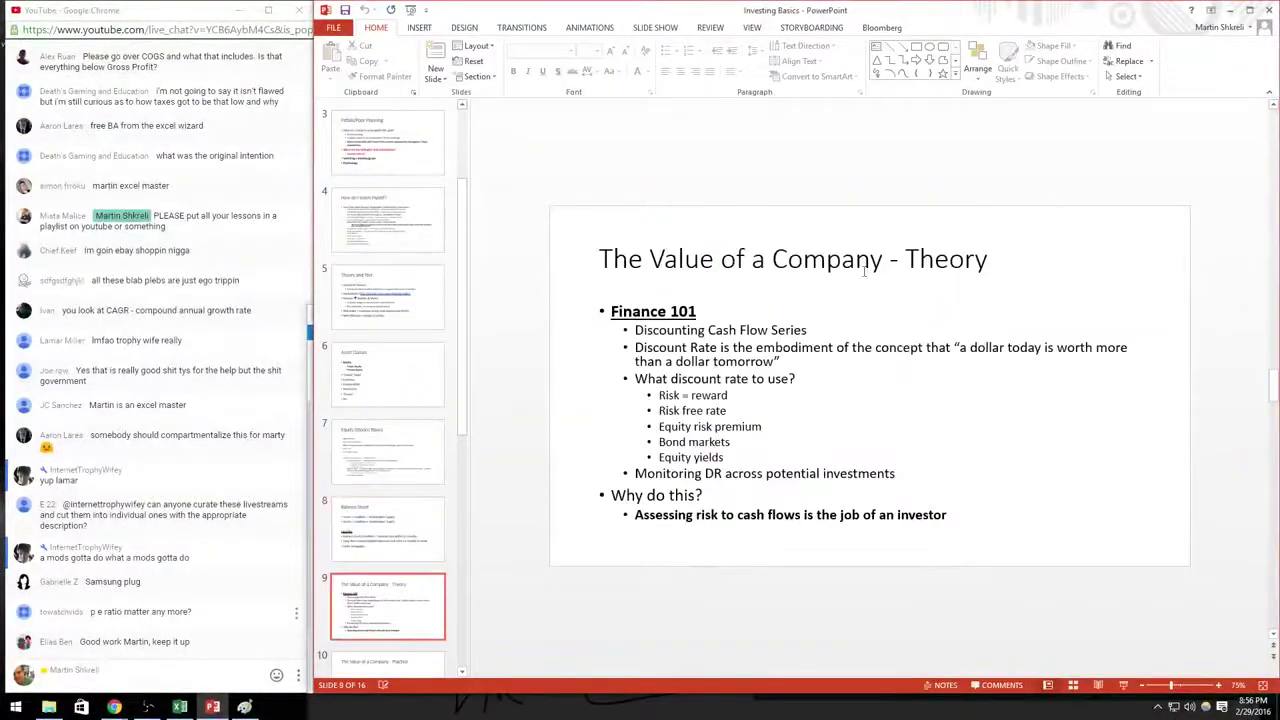
pyautogui.scroll(-3, 460, 532)
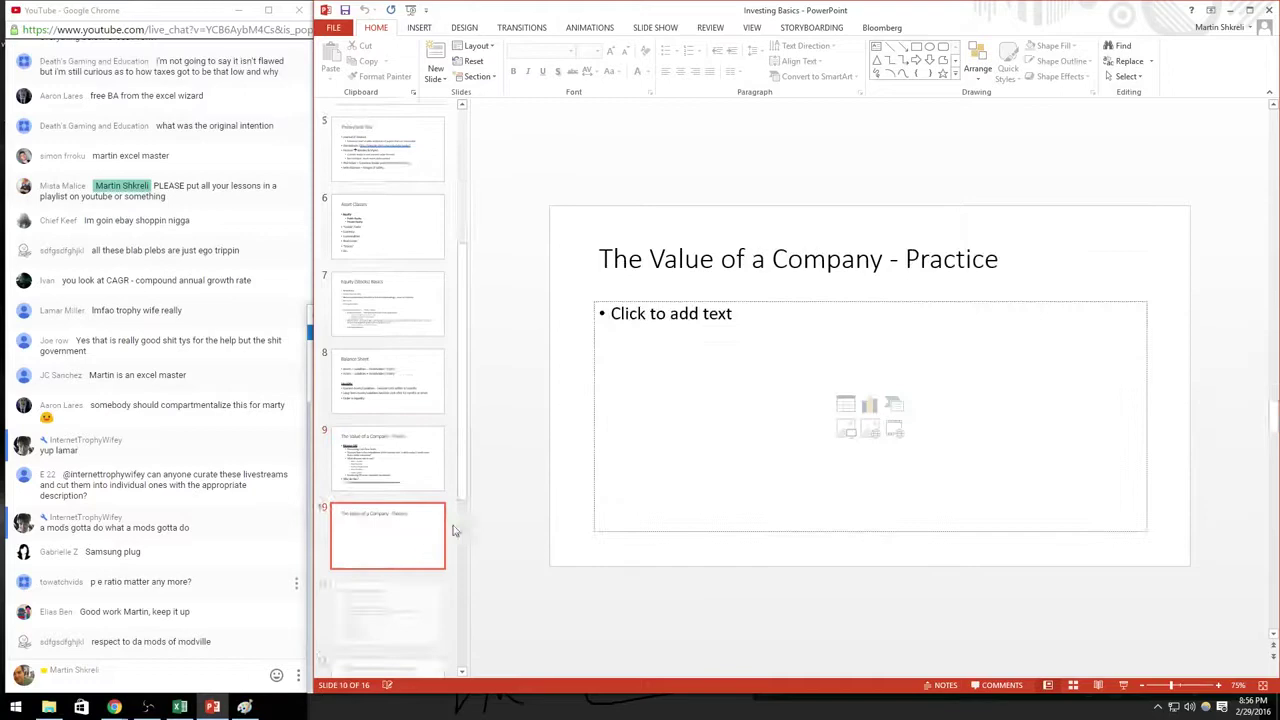
pyautogui.click(410, 492)
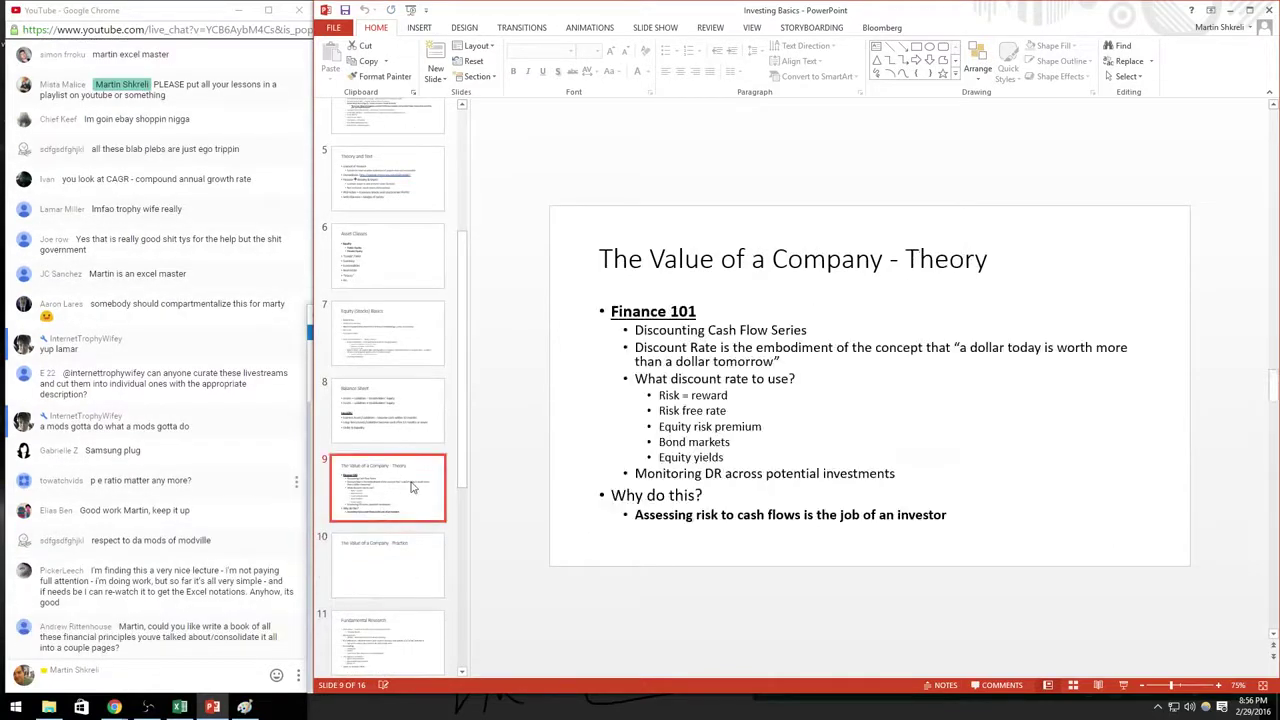
pyautogui.scroll(-3, 414, 486)
pyautogui.click(380, 392)
pyautogui.click(385, 465)
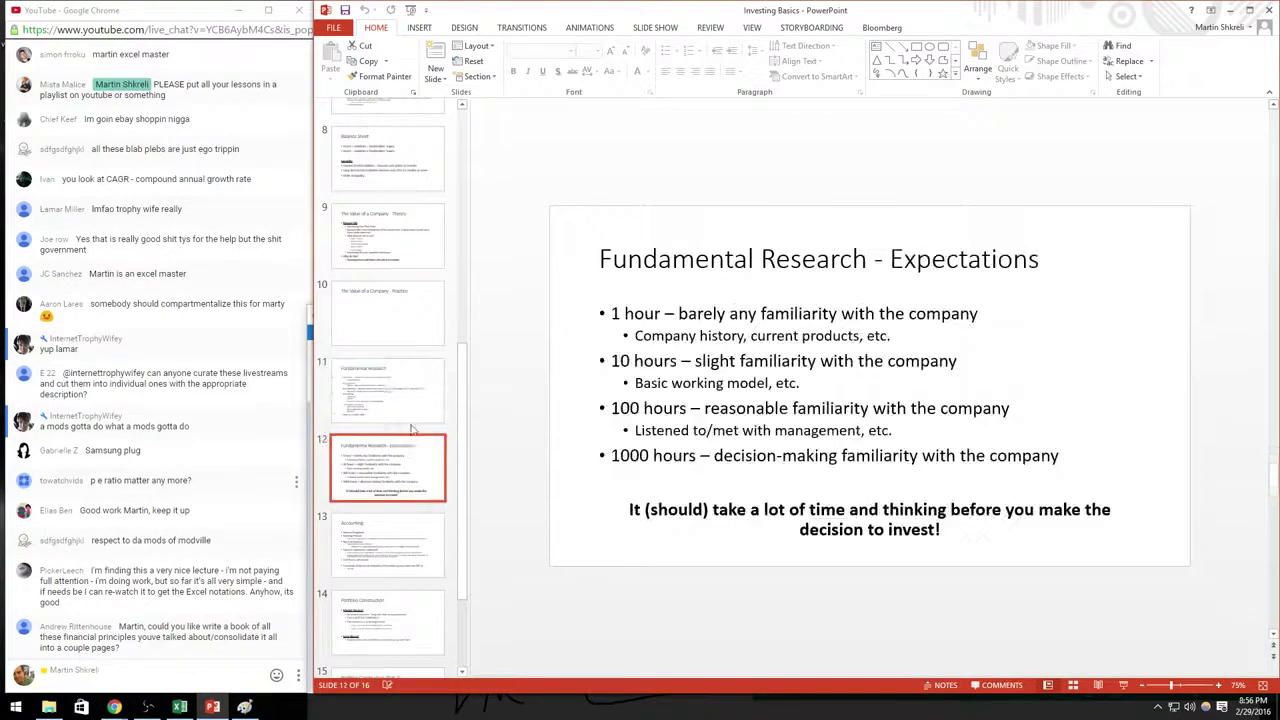
pyautogui.click(398, 216)
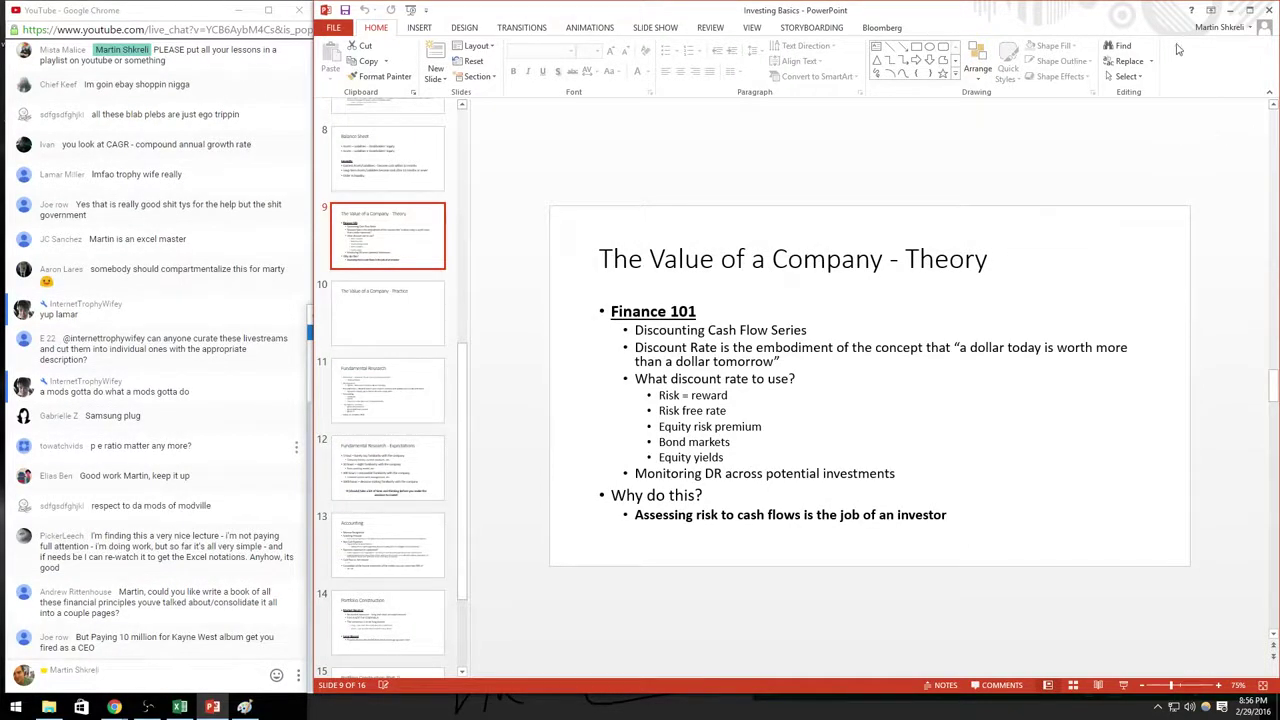
pyautogui.click(1230, 10)
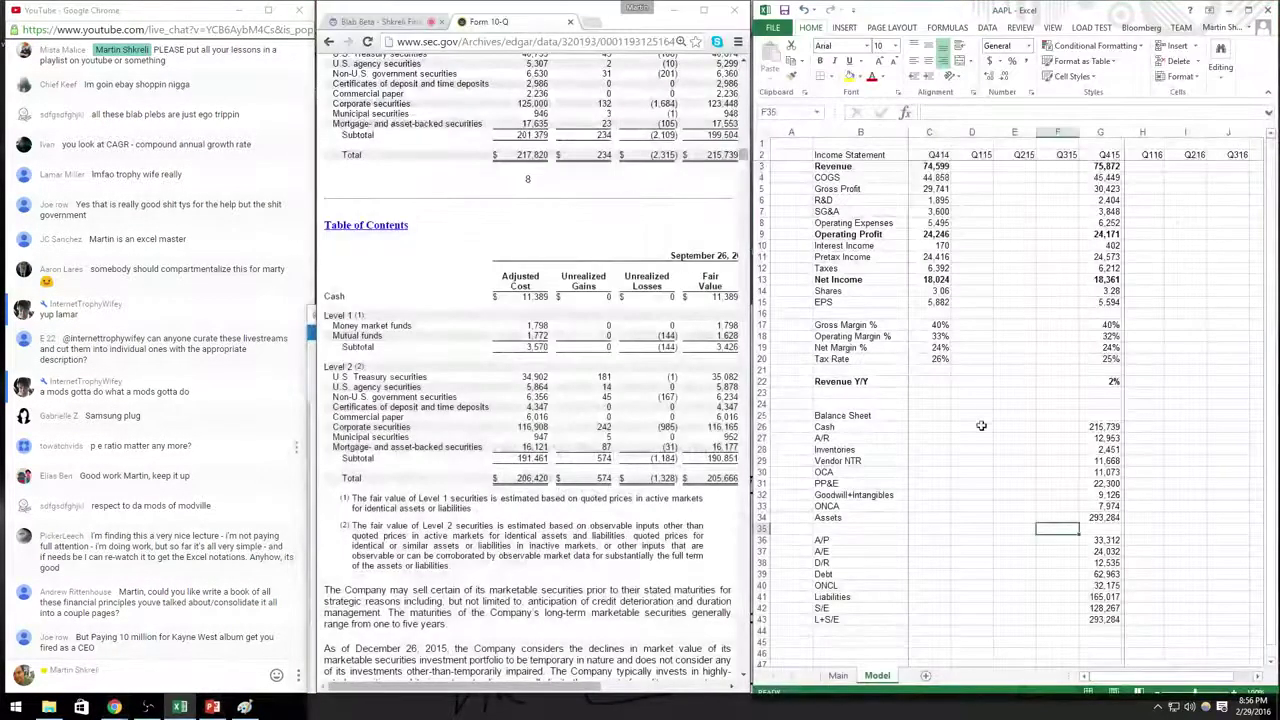
# Step: Close the Form 10-Q page in the browser, leaving the Blab video chat open
pyautogui.moveTo(980, 423); pyautogui.dragTo(1186, 121)
pyautogui.moveTo(1186, 188); pyautogui.dragTo(768, 598)
pyautogui.click(840, 540)
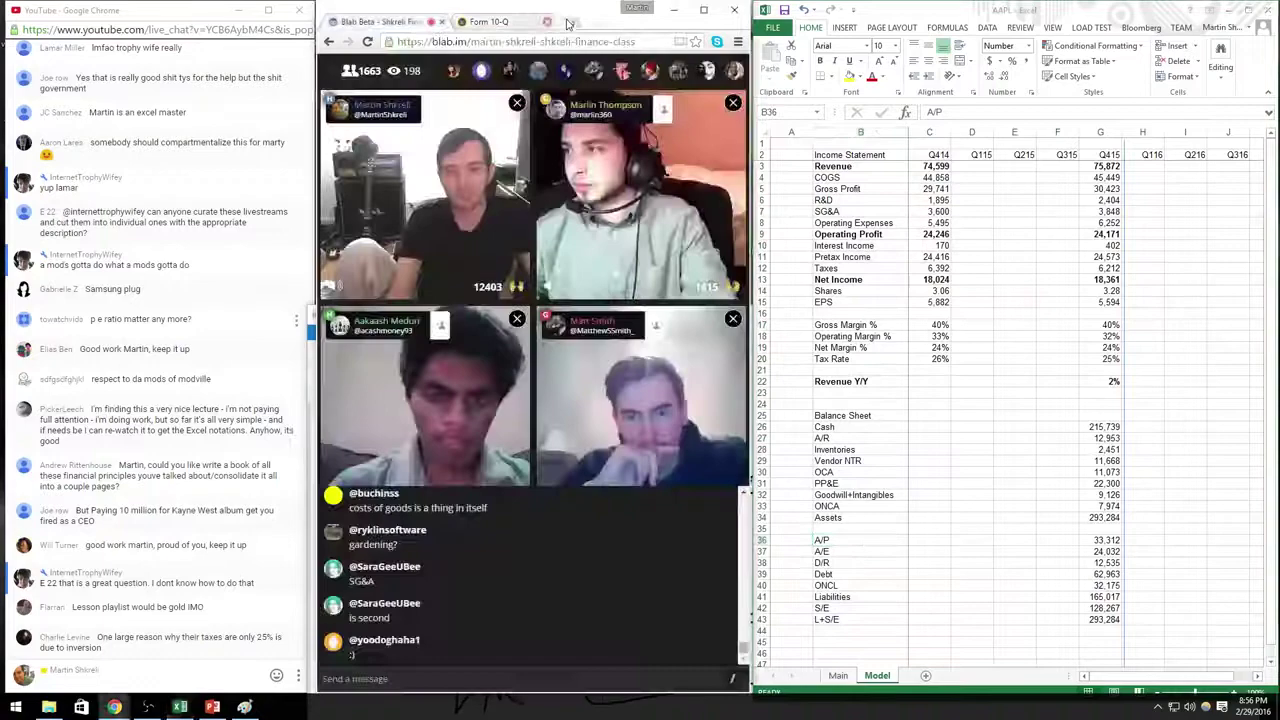
pyautogui.click(570, 21)
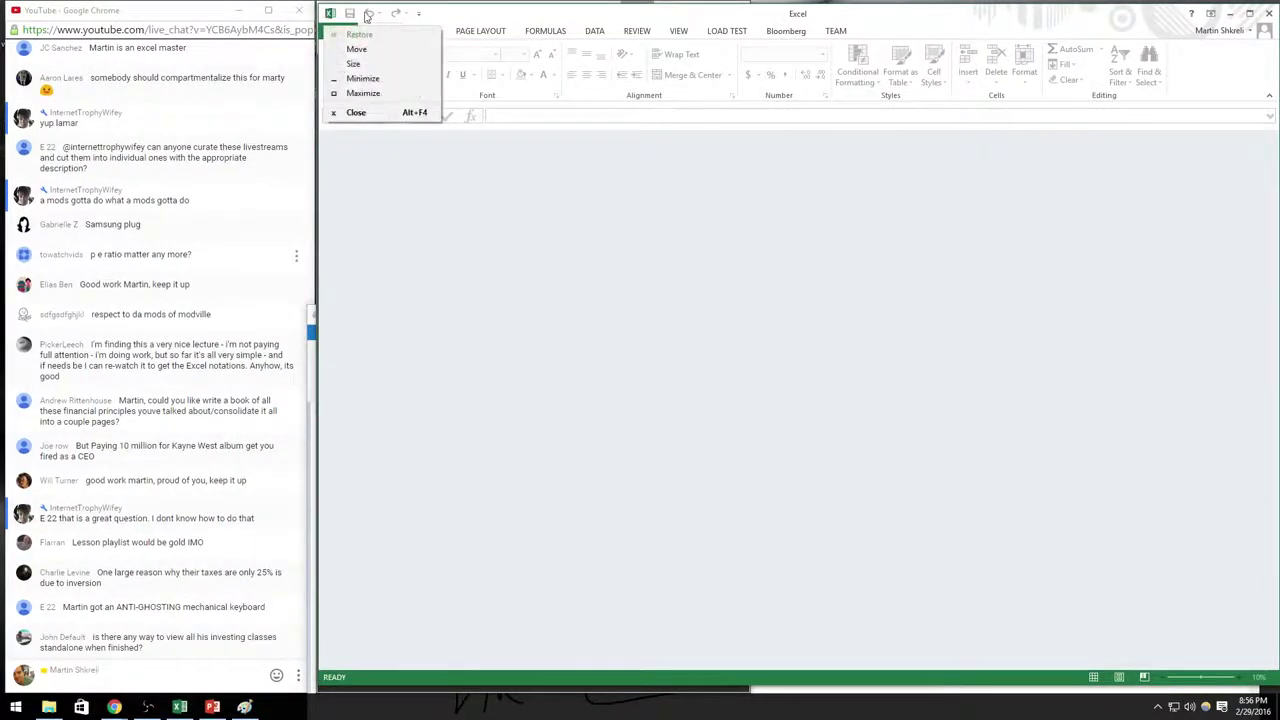
# Step: Narrow the empty Excel window to fit beside the video chat and open a blank workbook with cell B2 selected
pyautogui.click(446, 22)
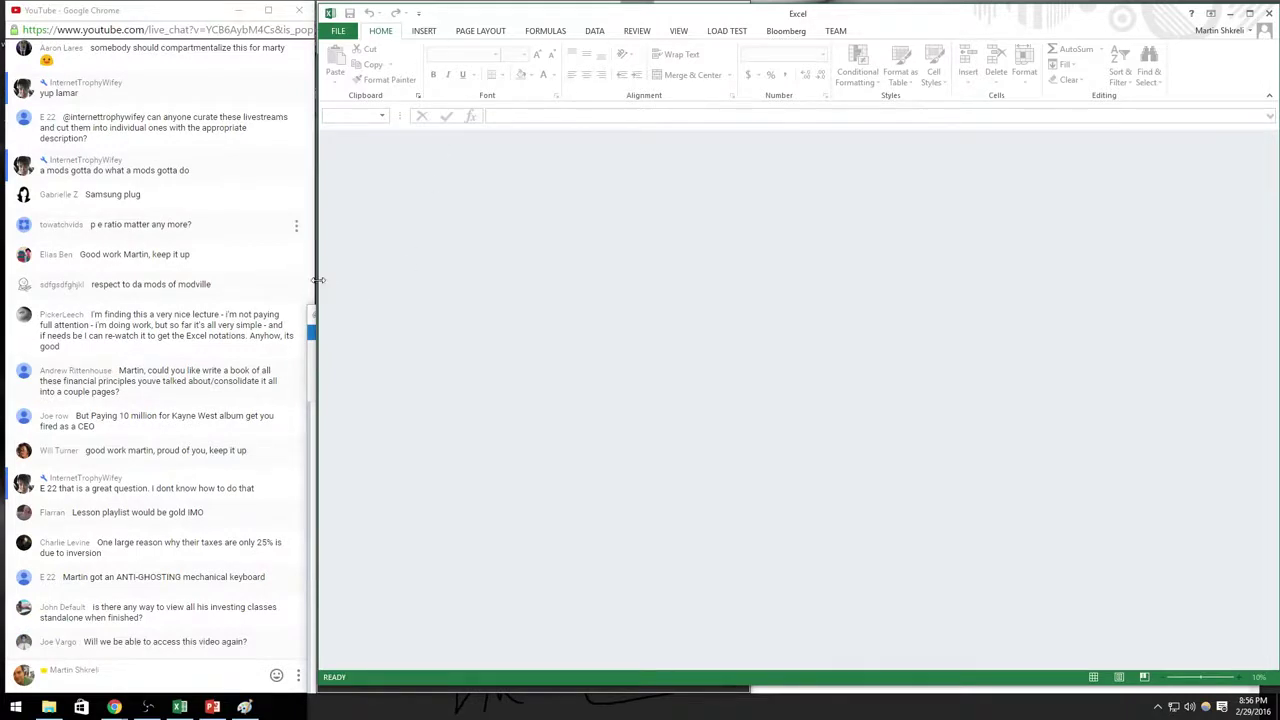
pyautogui.moveTo(316, 280); pyautogui.dragTo(752, 280)
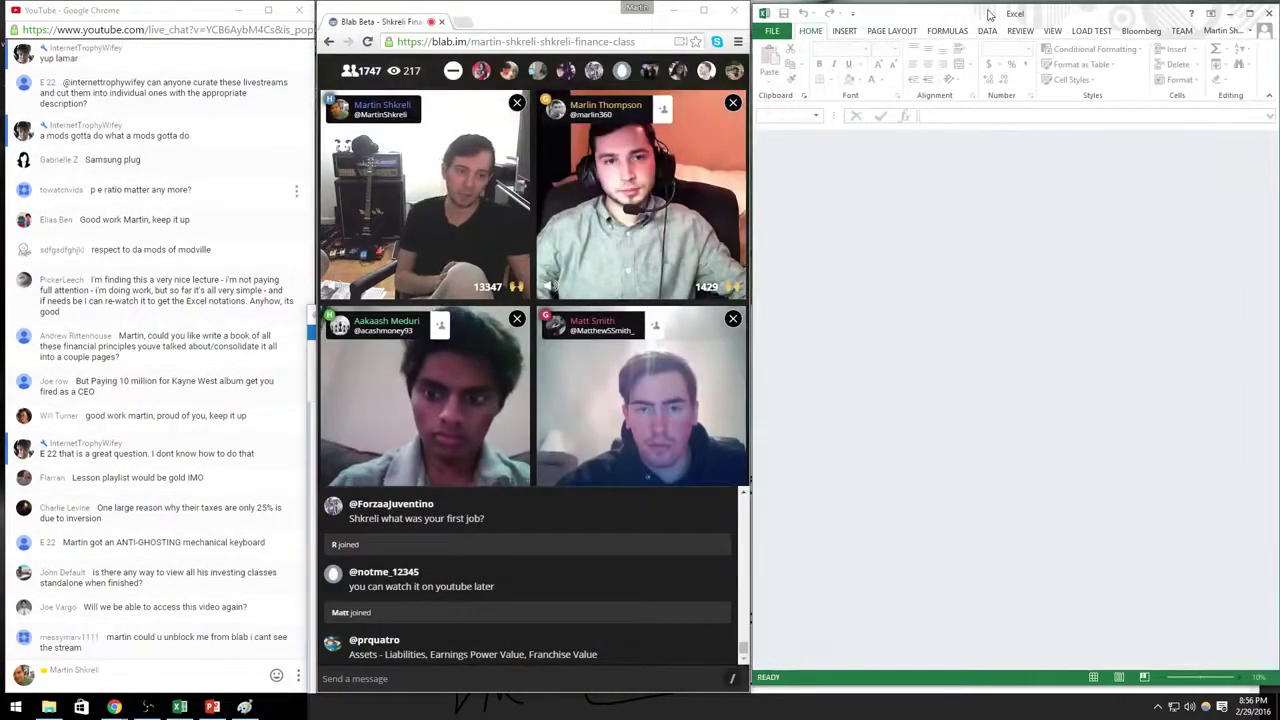
pyautogui.doubleClick(969, 10)
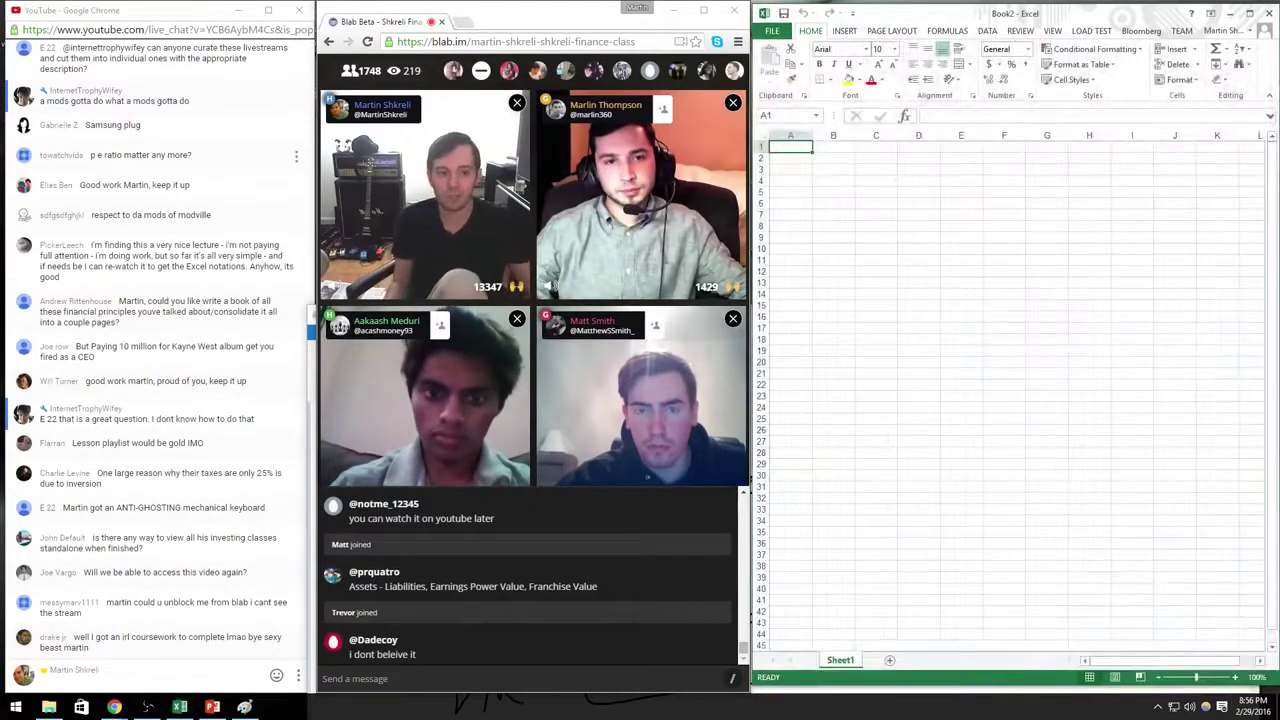
pyautogui.click(833, 157)
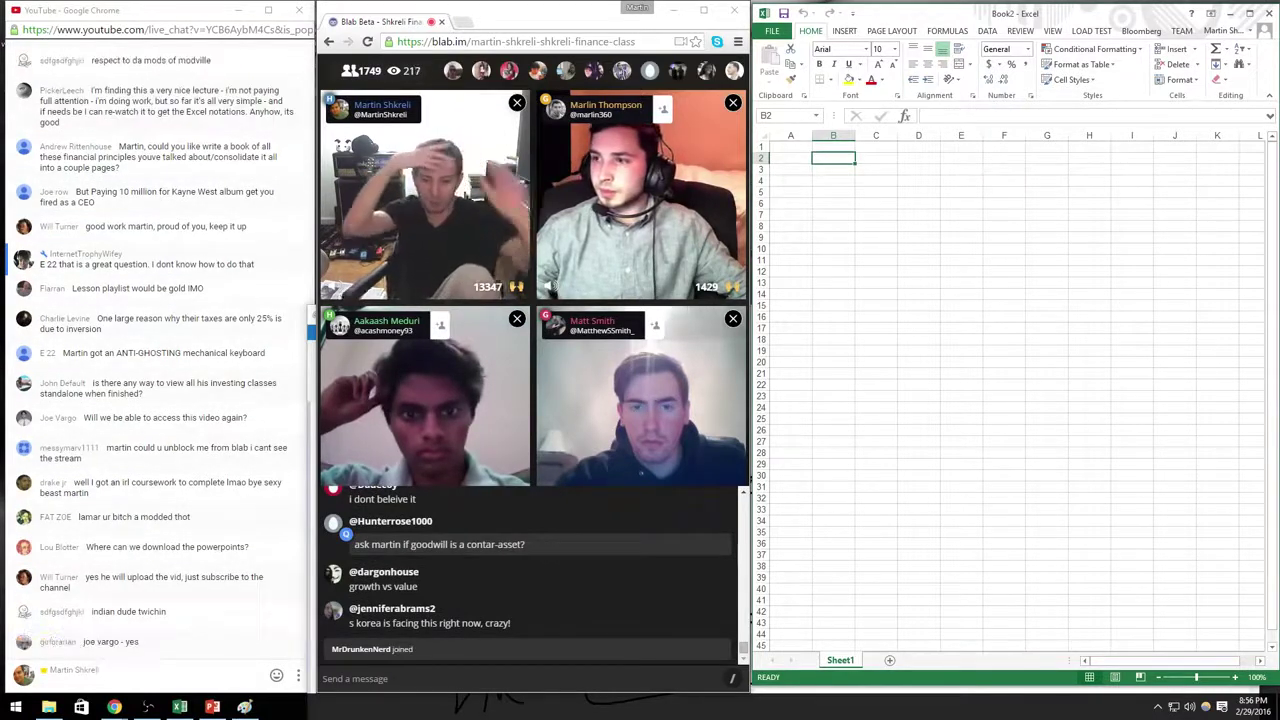
# Step: Read the viewers' questions in the Blab chat and remove the one about the UK exit from the eurozone
pyautogui.click(556, 549)
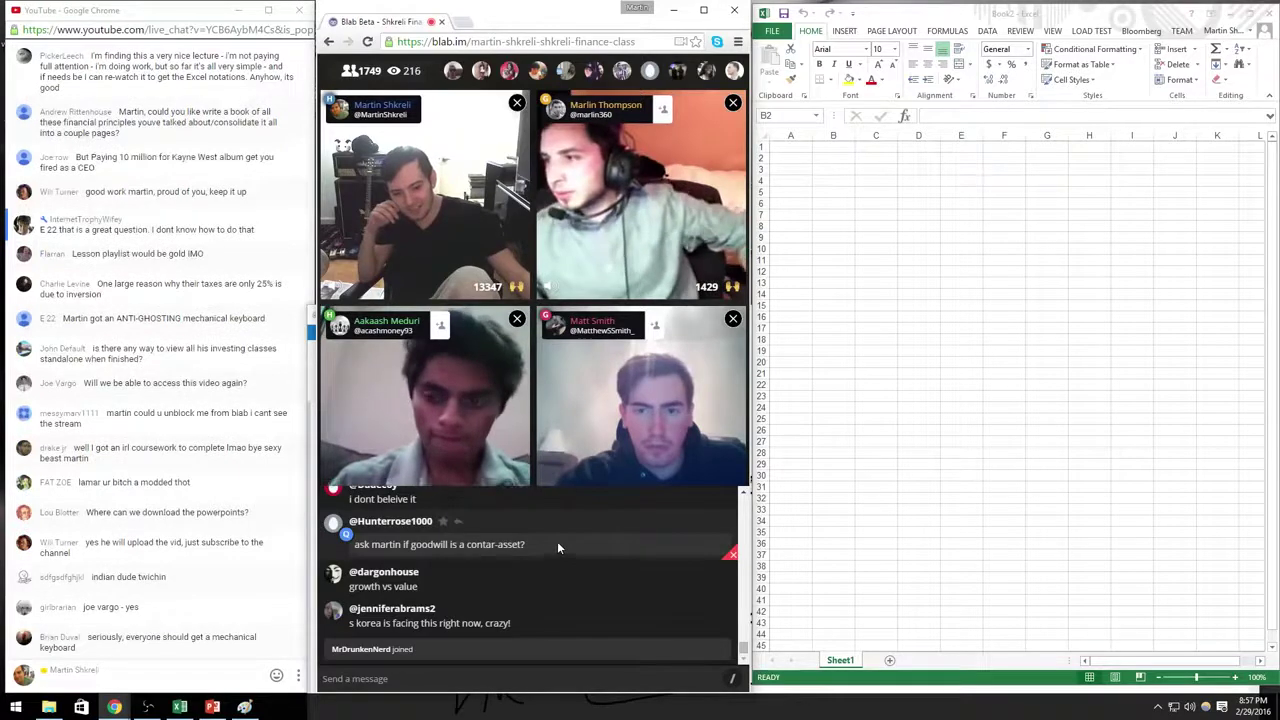
pyautogui.click(700, 650)
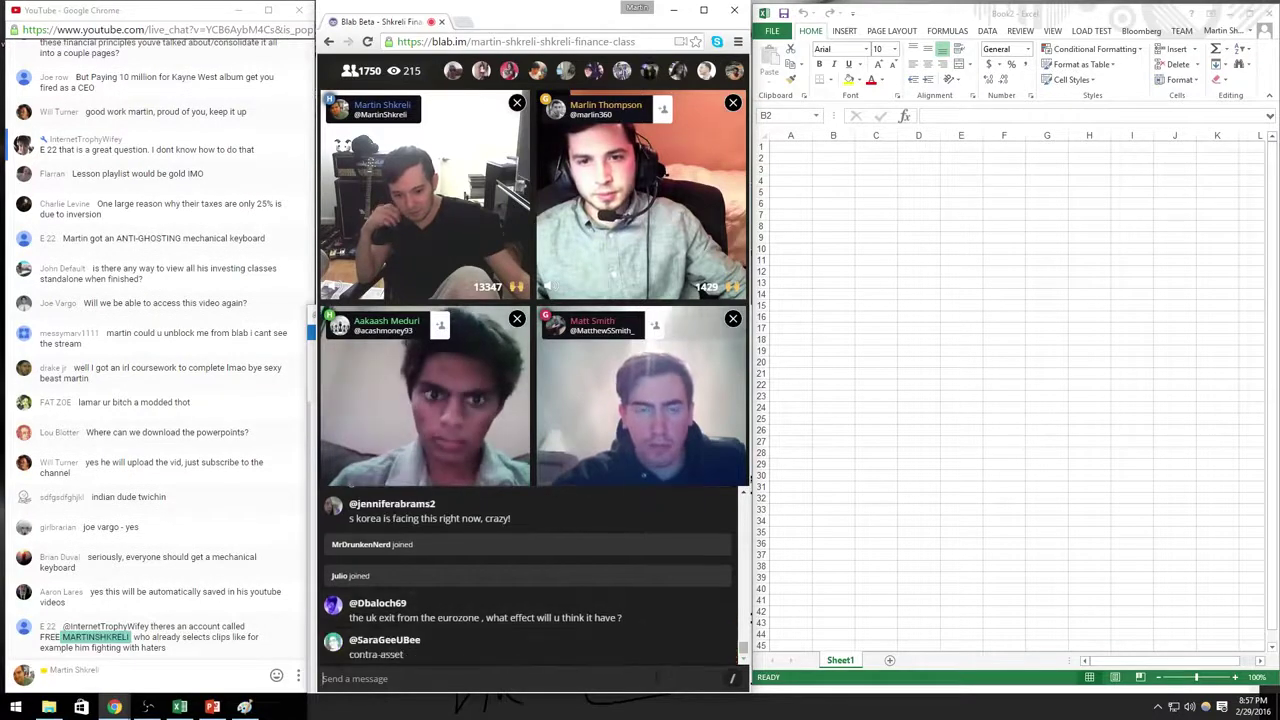
pyautogui.scroll(-2, 729, 627)
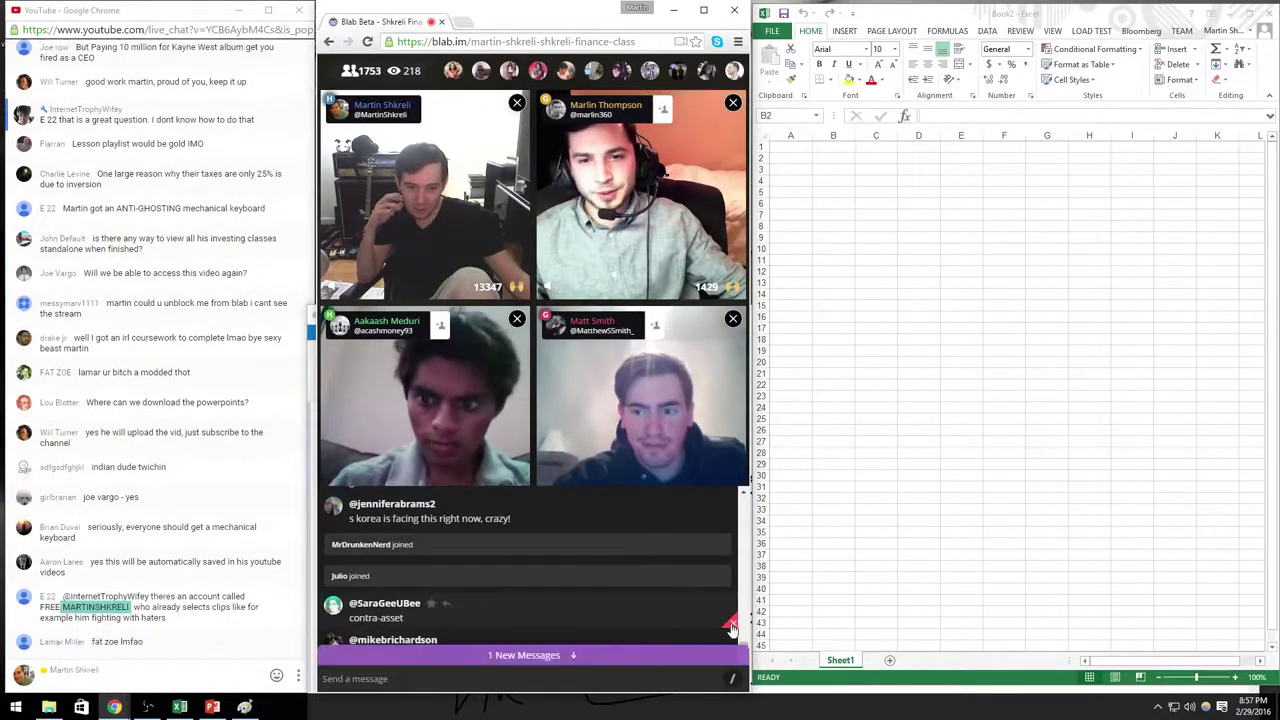
pyautogui.scroll(-2, 731, 627)
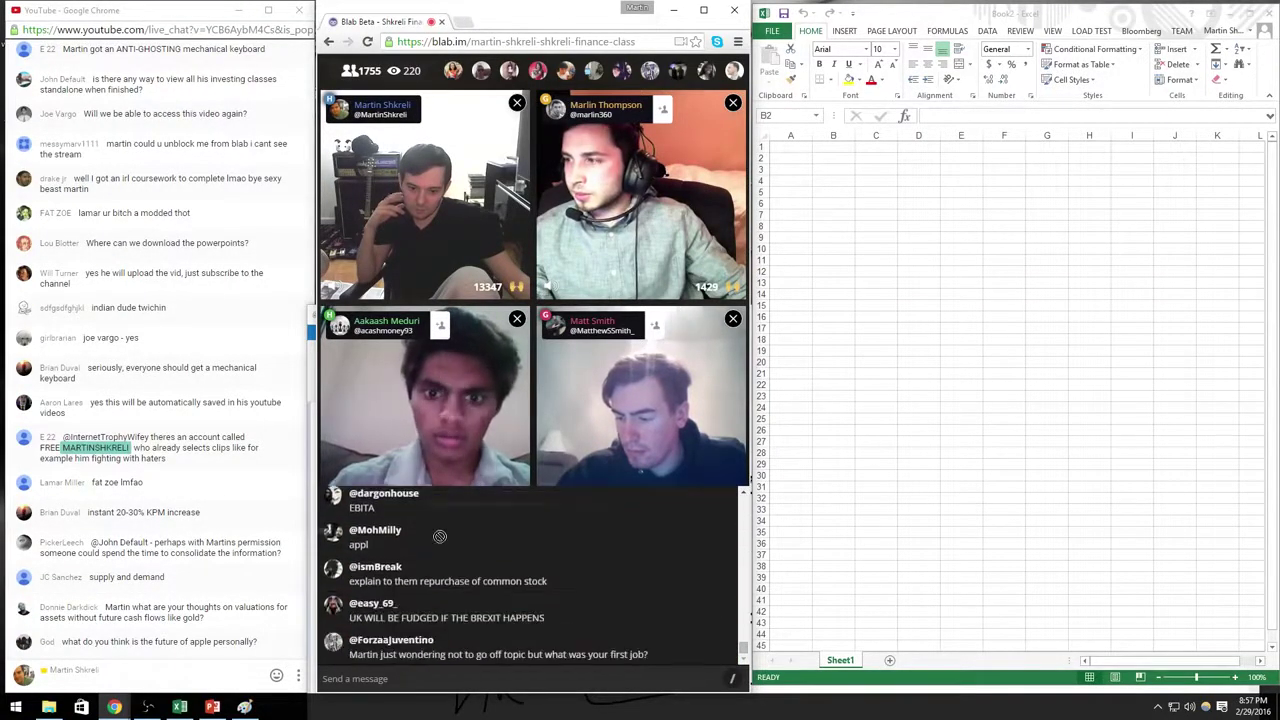
# Step: Remove the chat messages about Brexit happening, the question about a first job, and "invest or nah?" from the Blab chat
pyautogui.moveTo(481, 580); pyautogui.dragTo(395, 580)
pyautogui.moveTo(545, 581); pyautogui.dragTo(471, 545)
pyautogui.moveTo(349, 617); pyautogui.dragTo(543, 617)
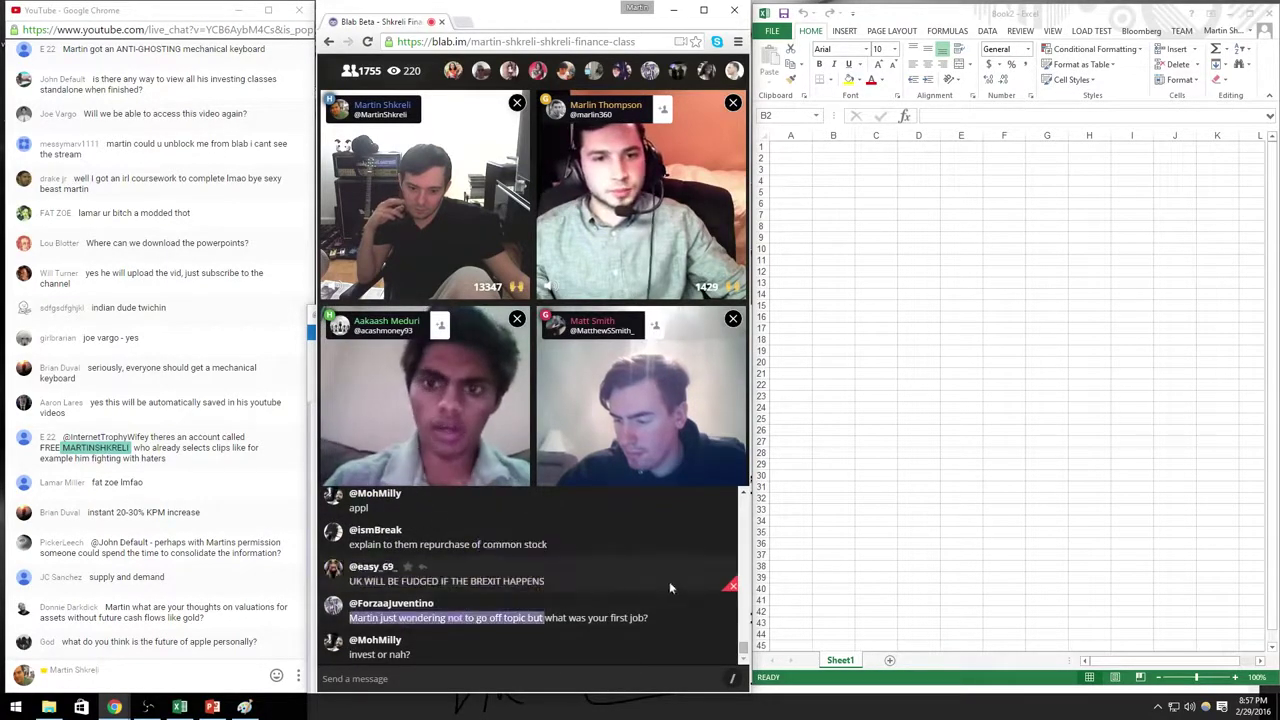
pyautogui.click(730, 587)
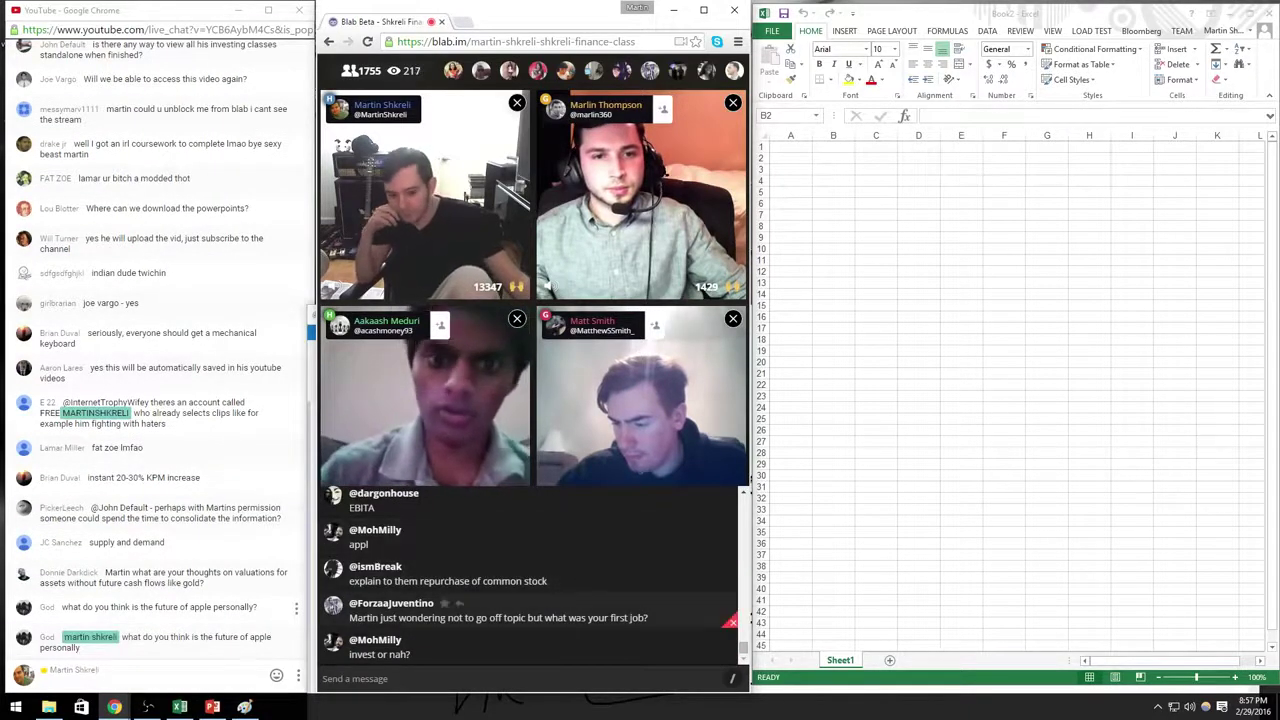
pyautogui.click(730, 625)
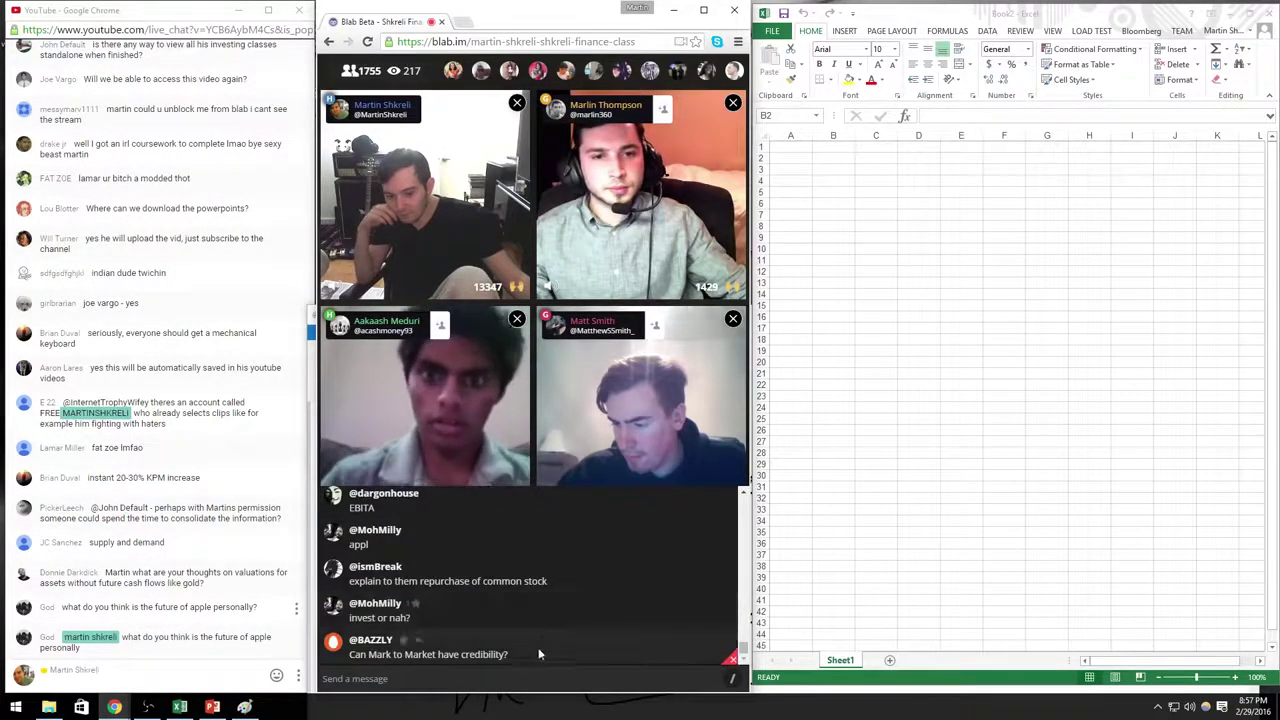
pyautogui.click(731, 621)
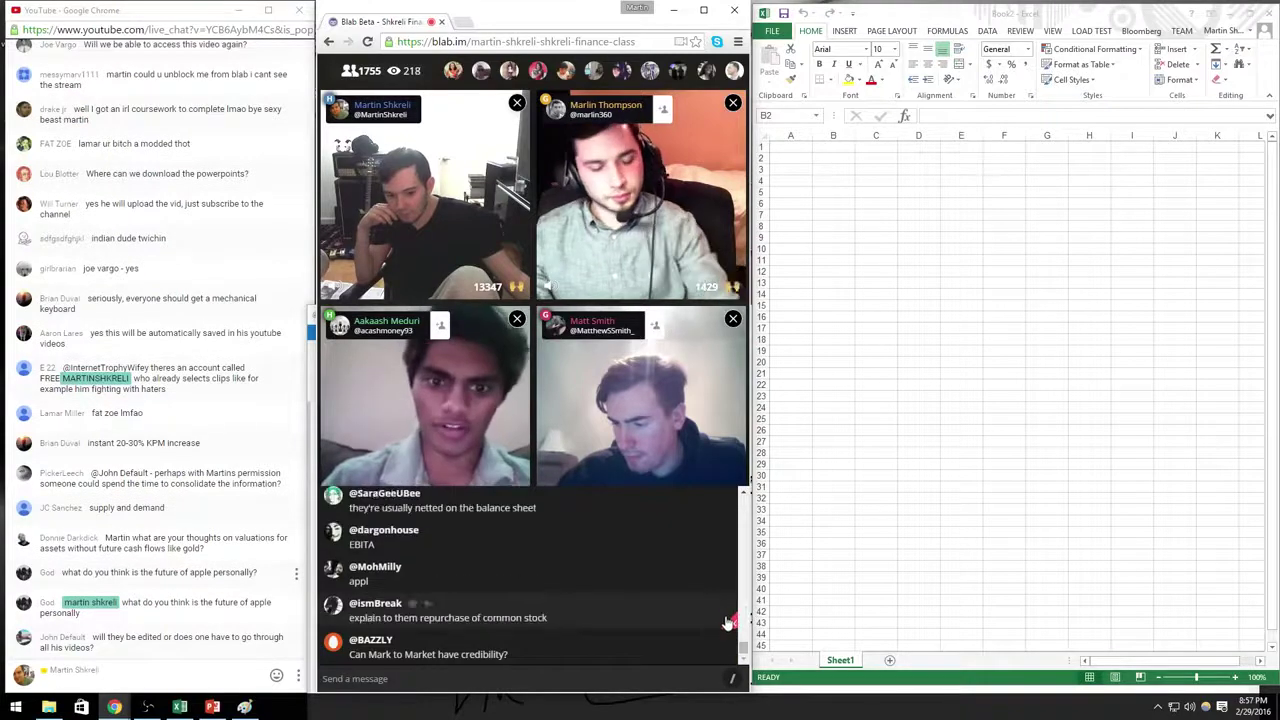